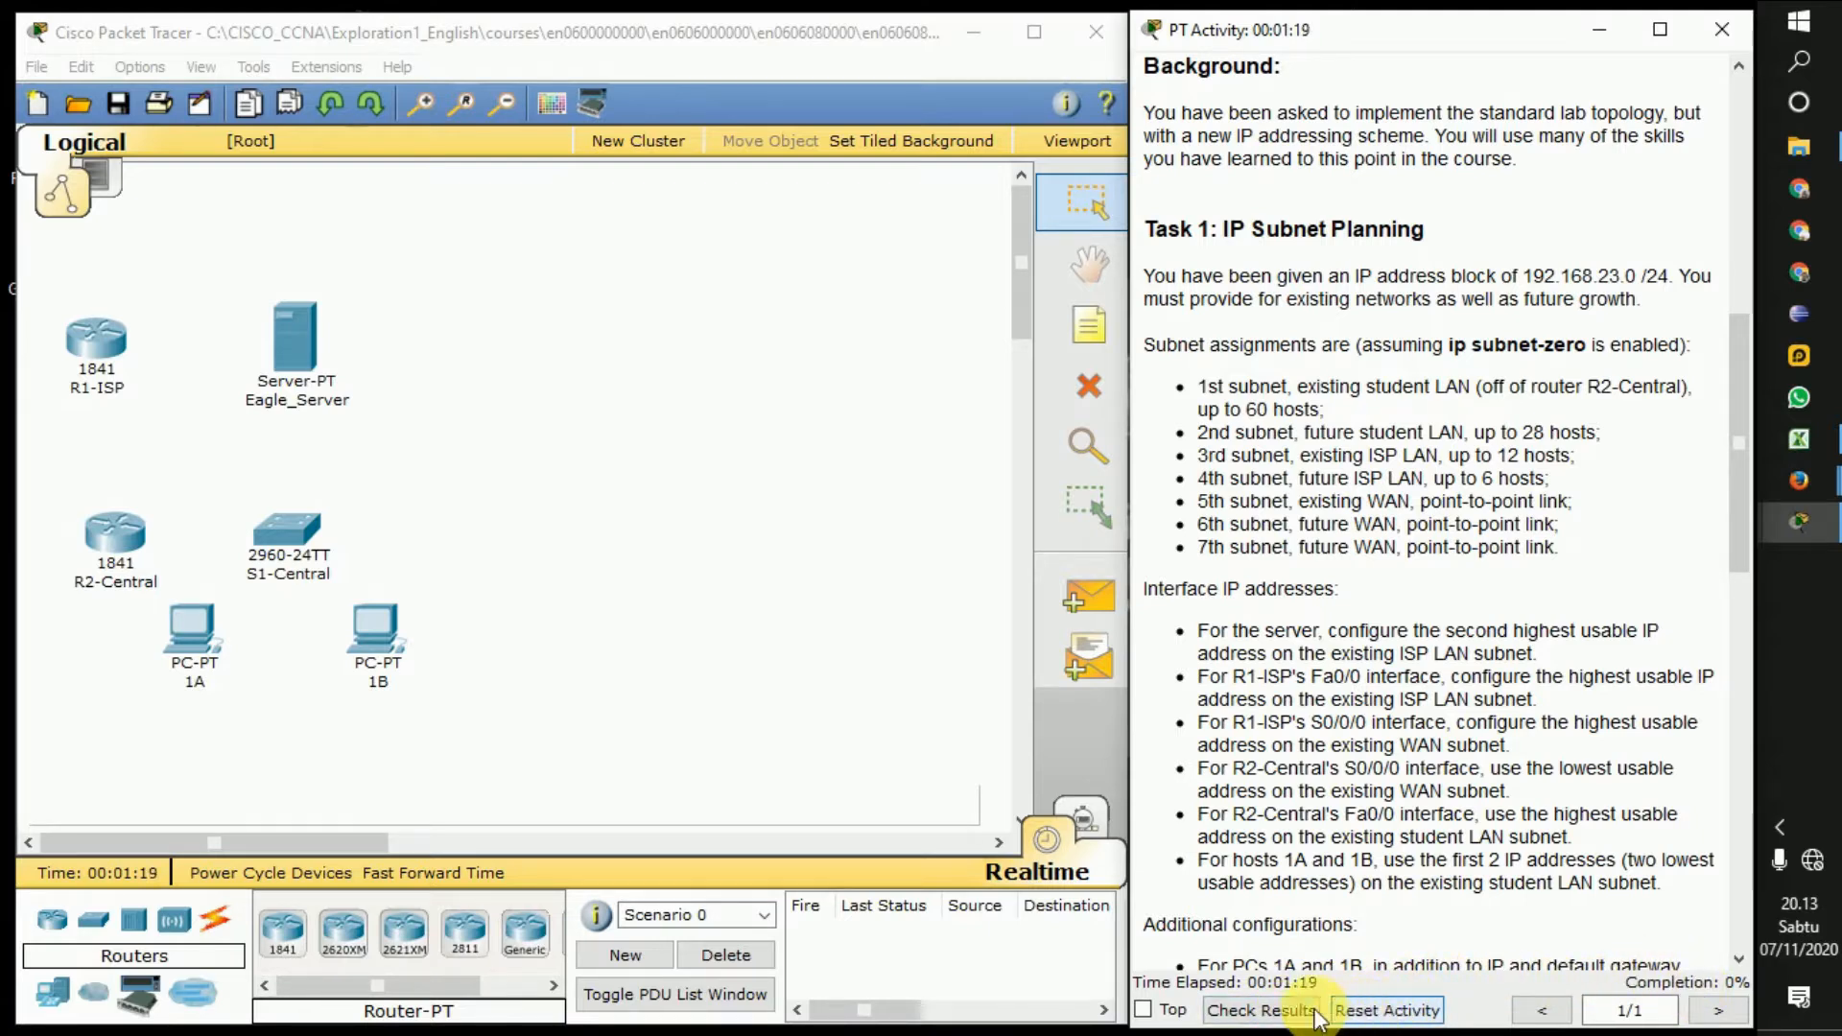
Check the activity results, review the list of assessment items, and close the results
click(1307, 1010)
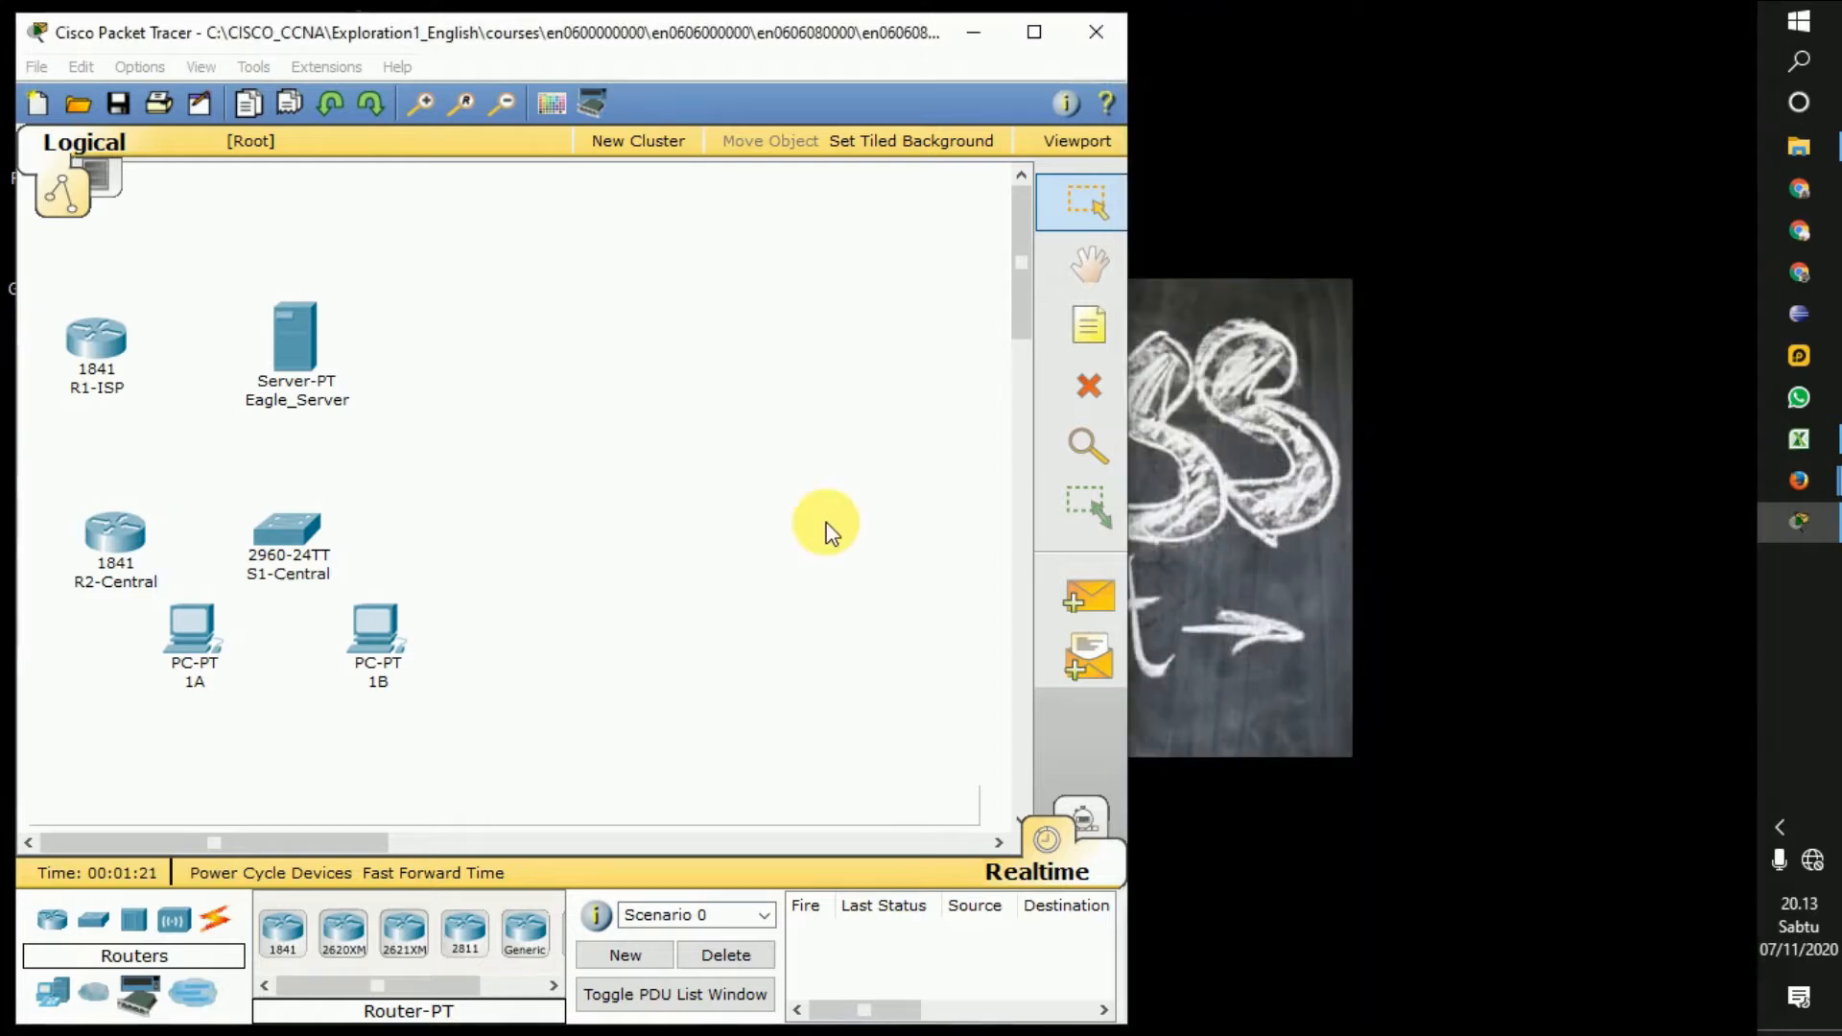
click(340, 230)
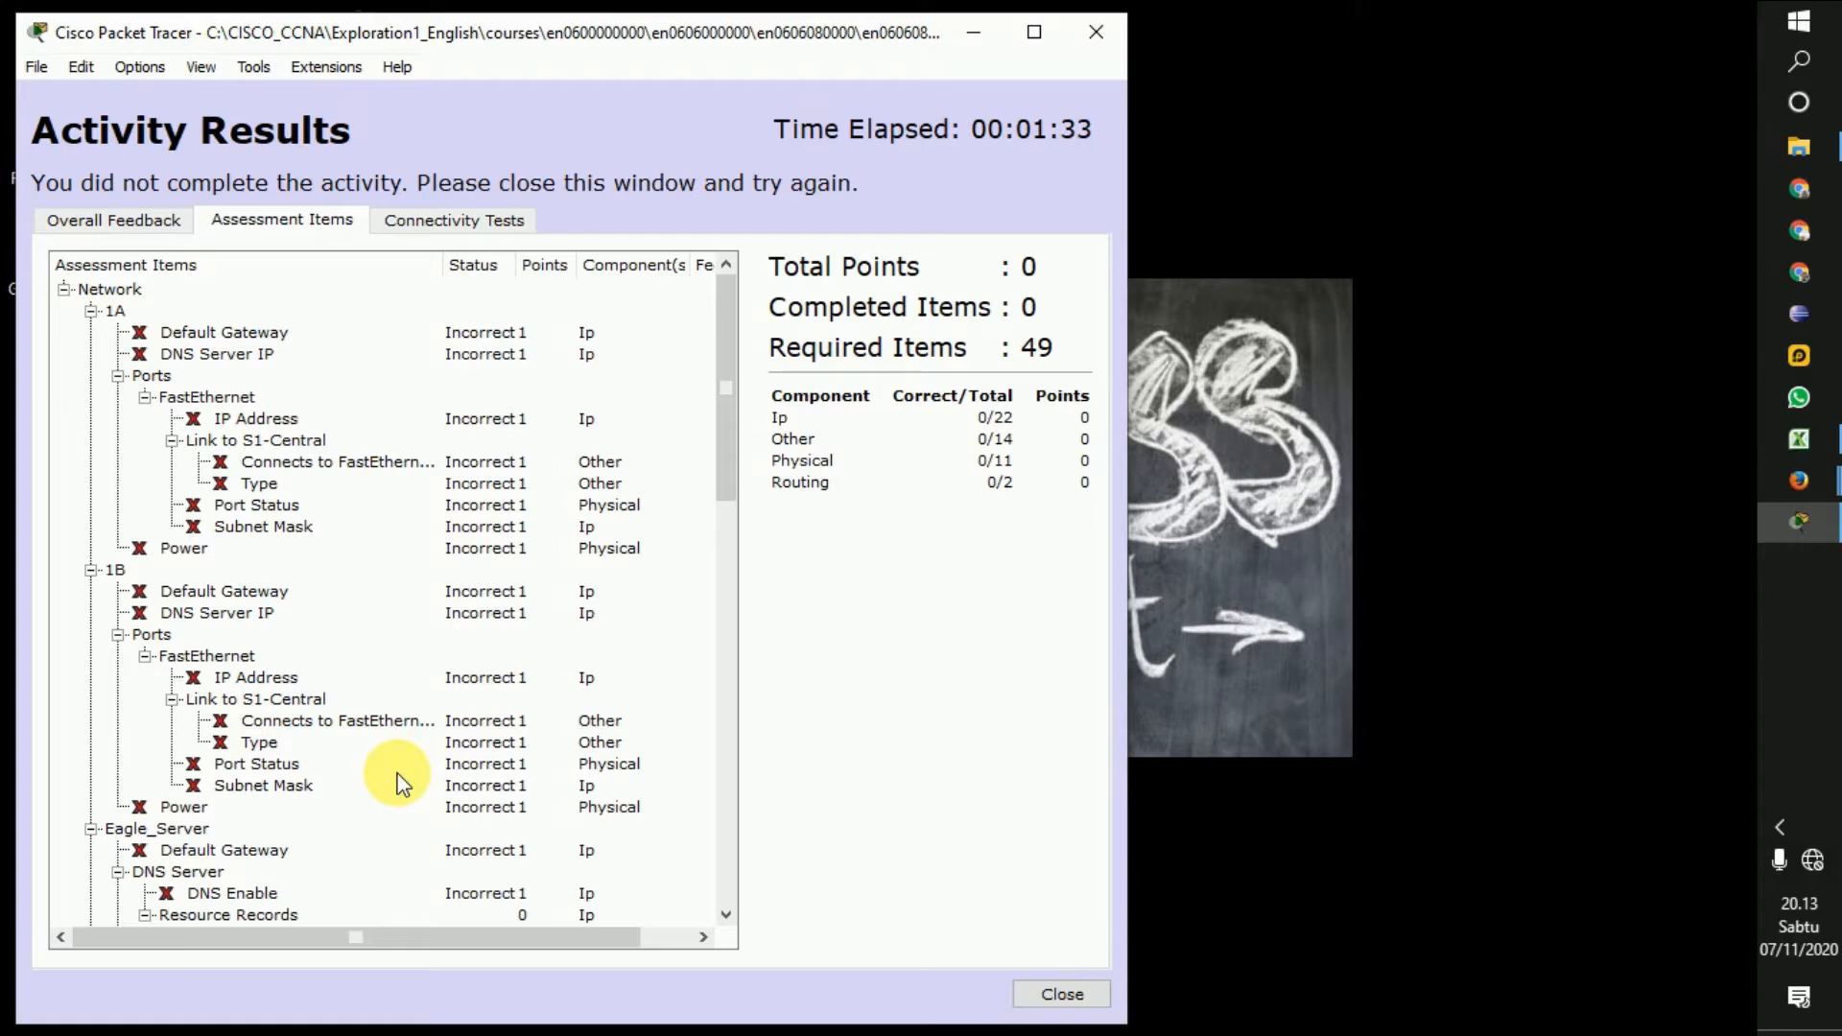
click(1096, 31)
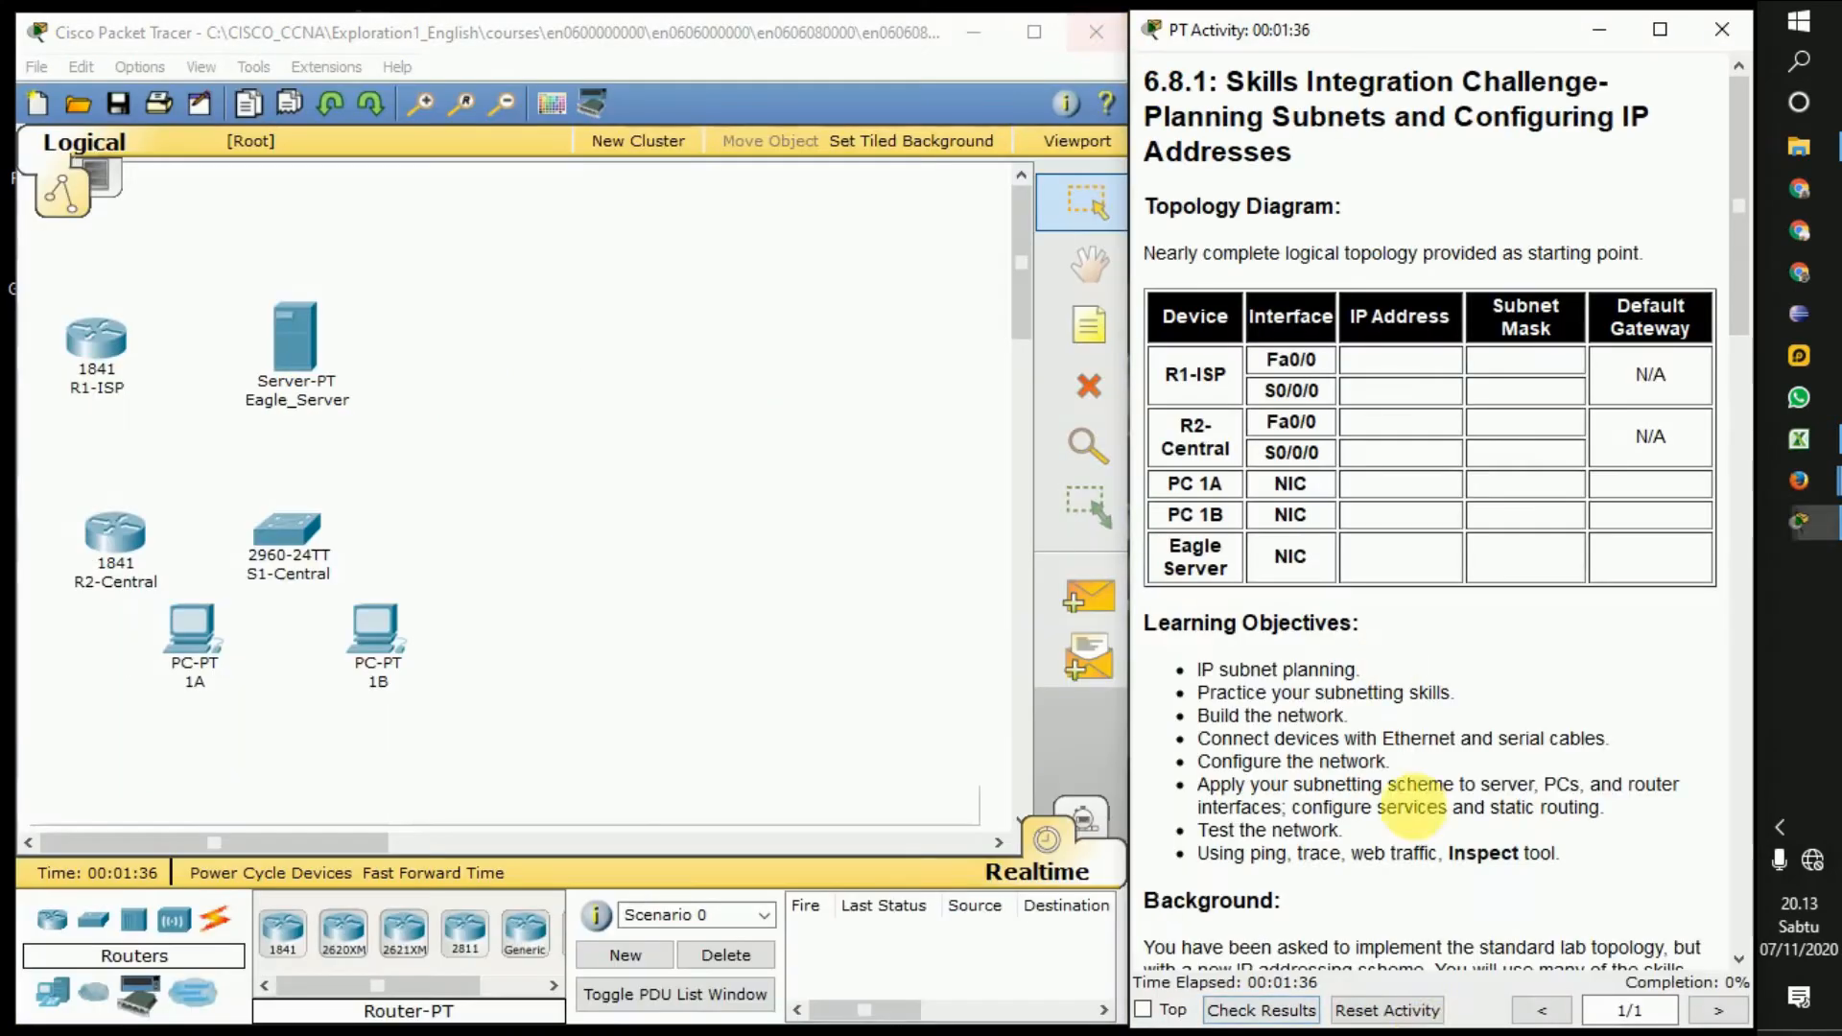
Reset the activity and bring up the Task 1 IP Subnet Planning section of the instructions
click(1413, 1019)
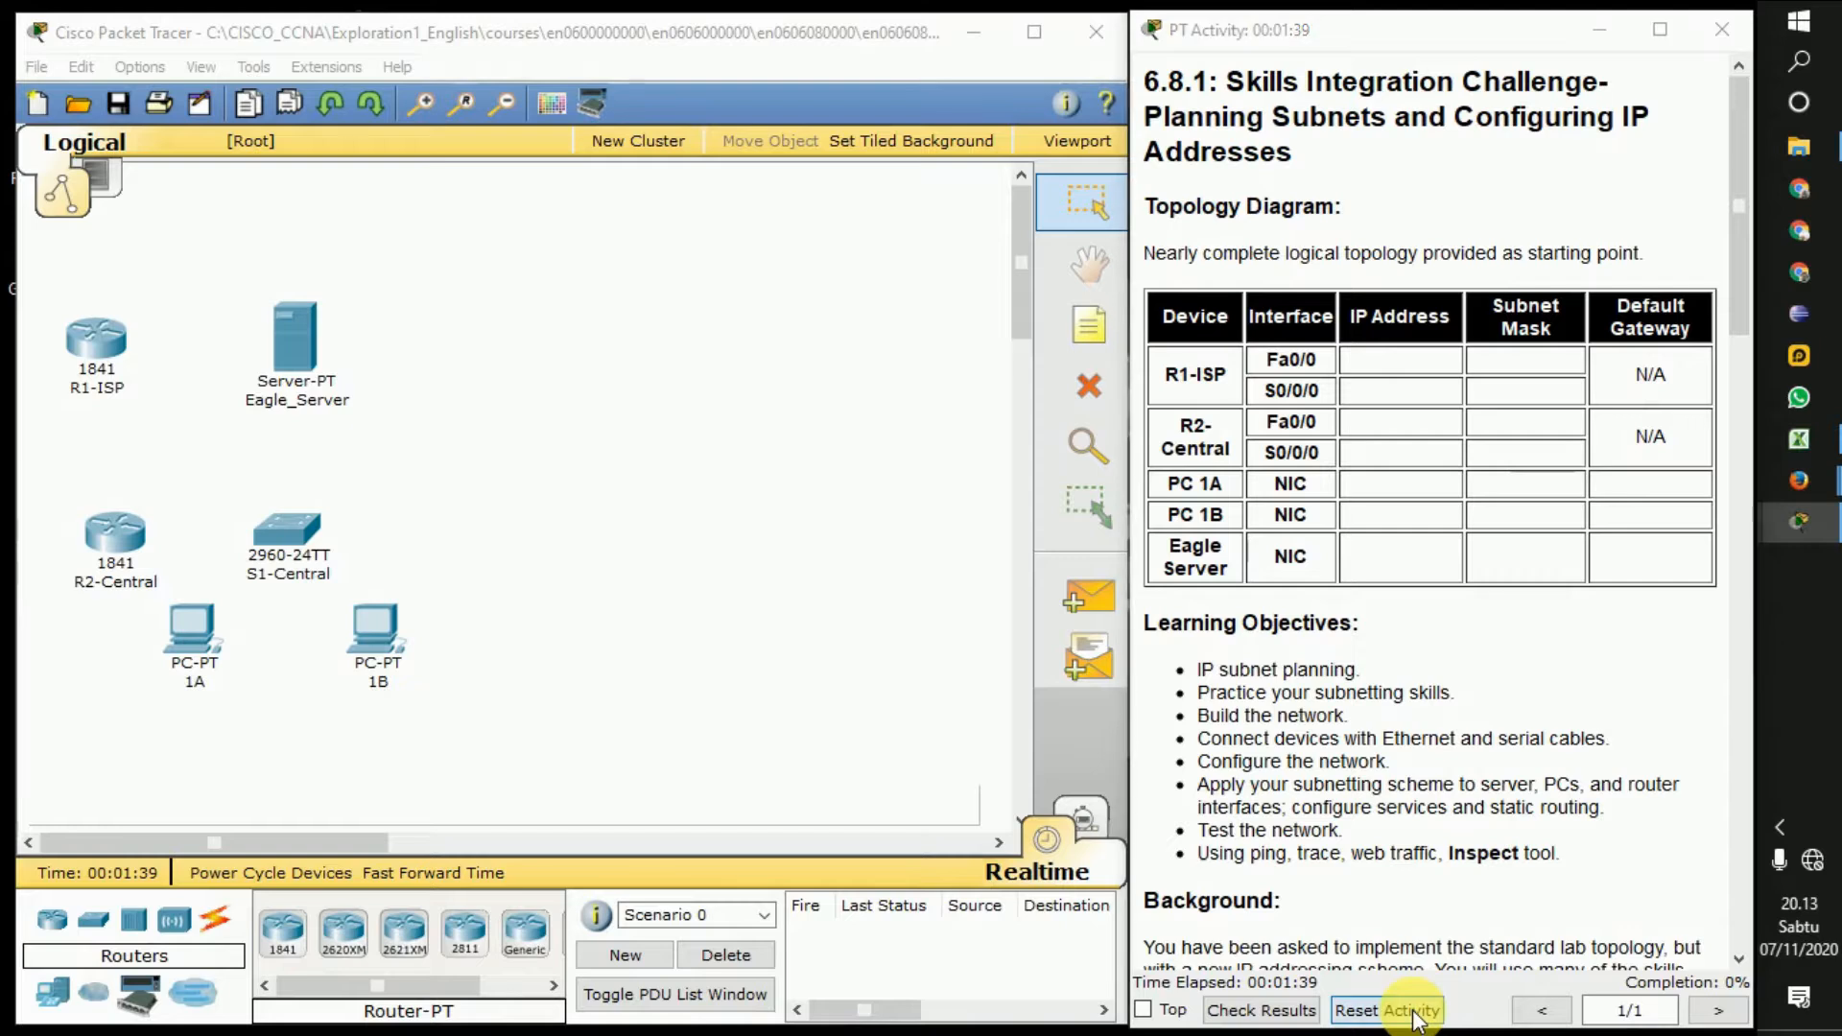
click(1388, 575)
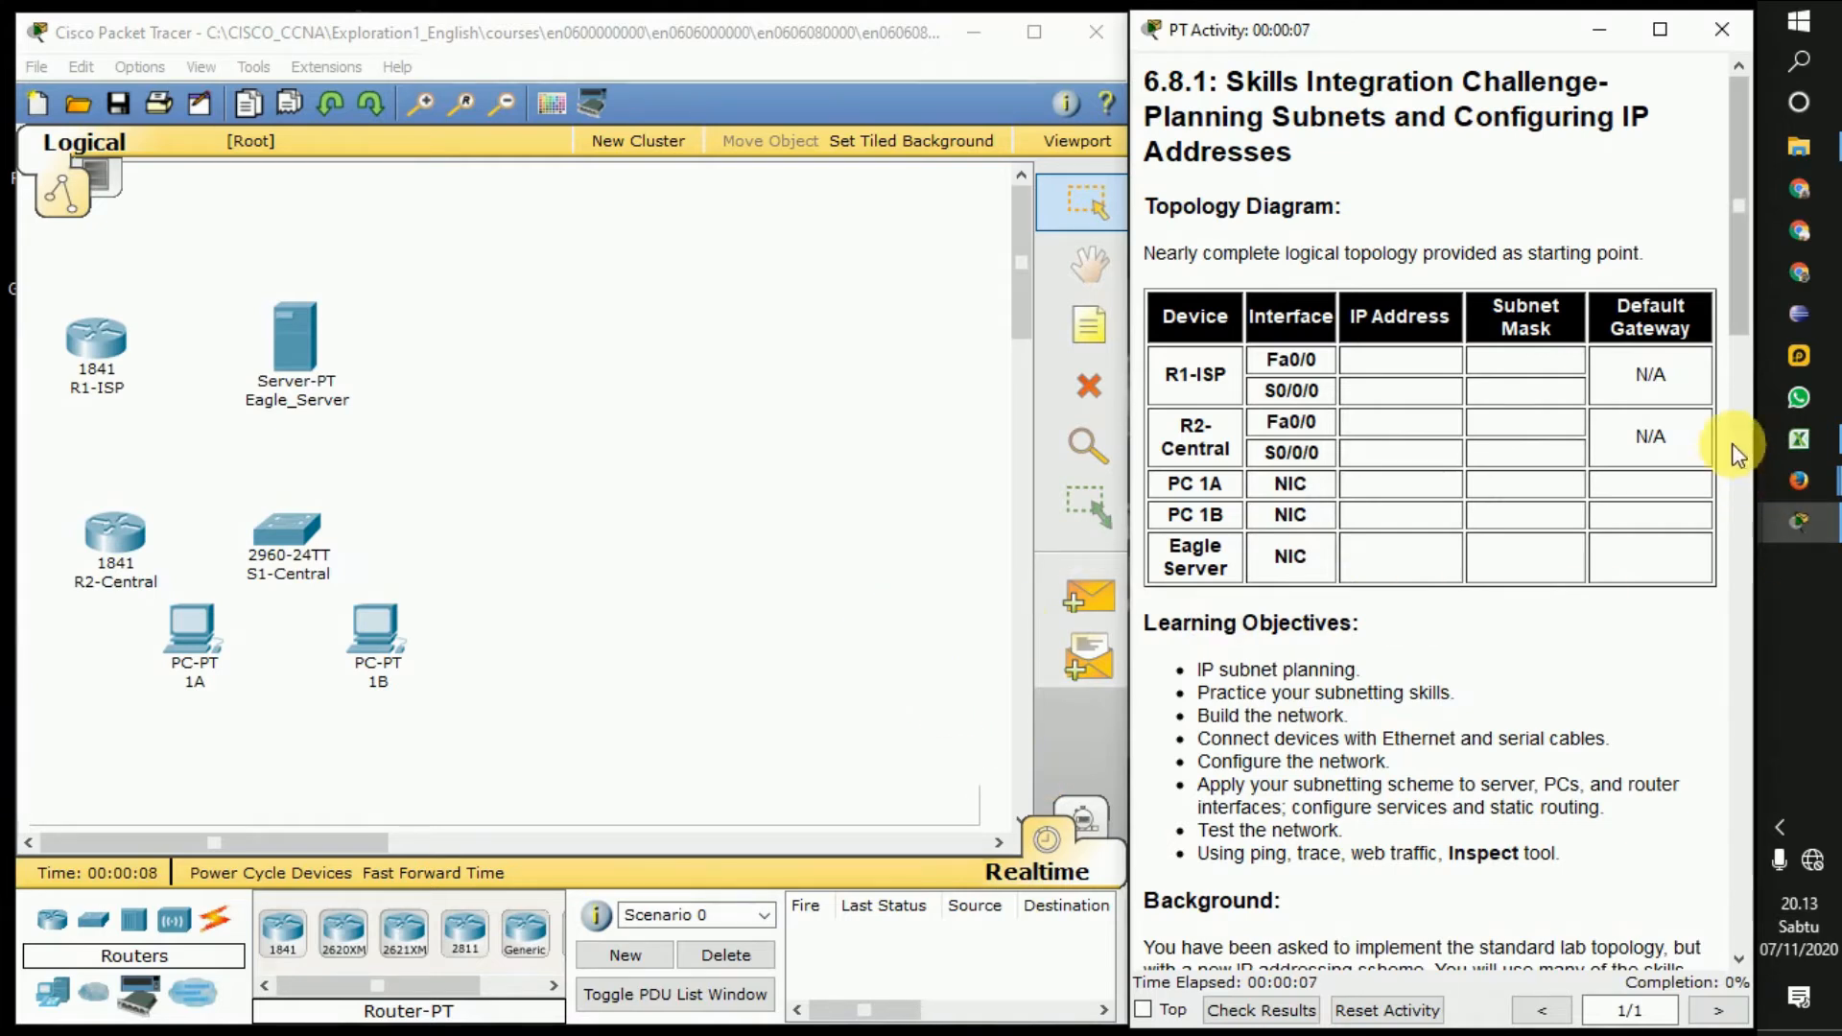
drag(1737, 335, 1737, 476)
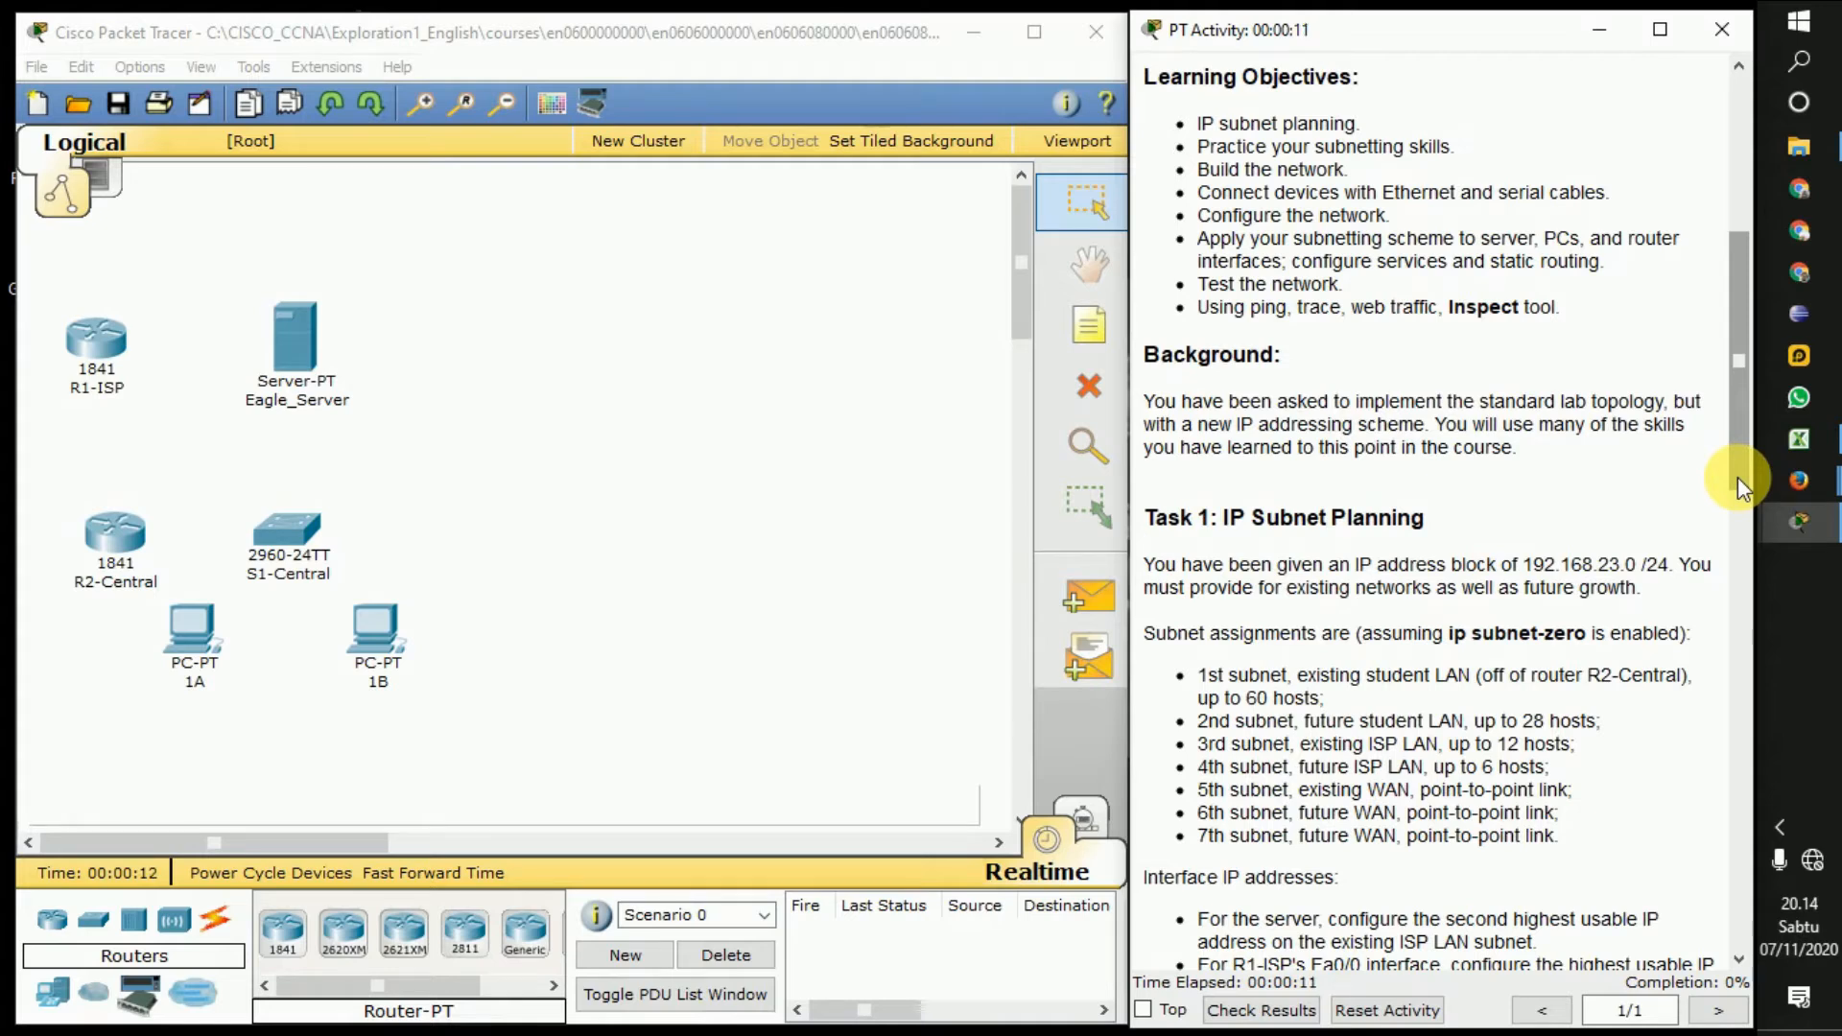
drag(1737, 476, 1737, 476)
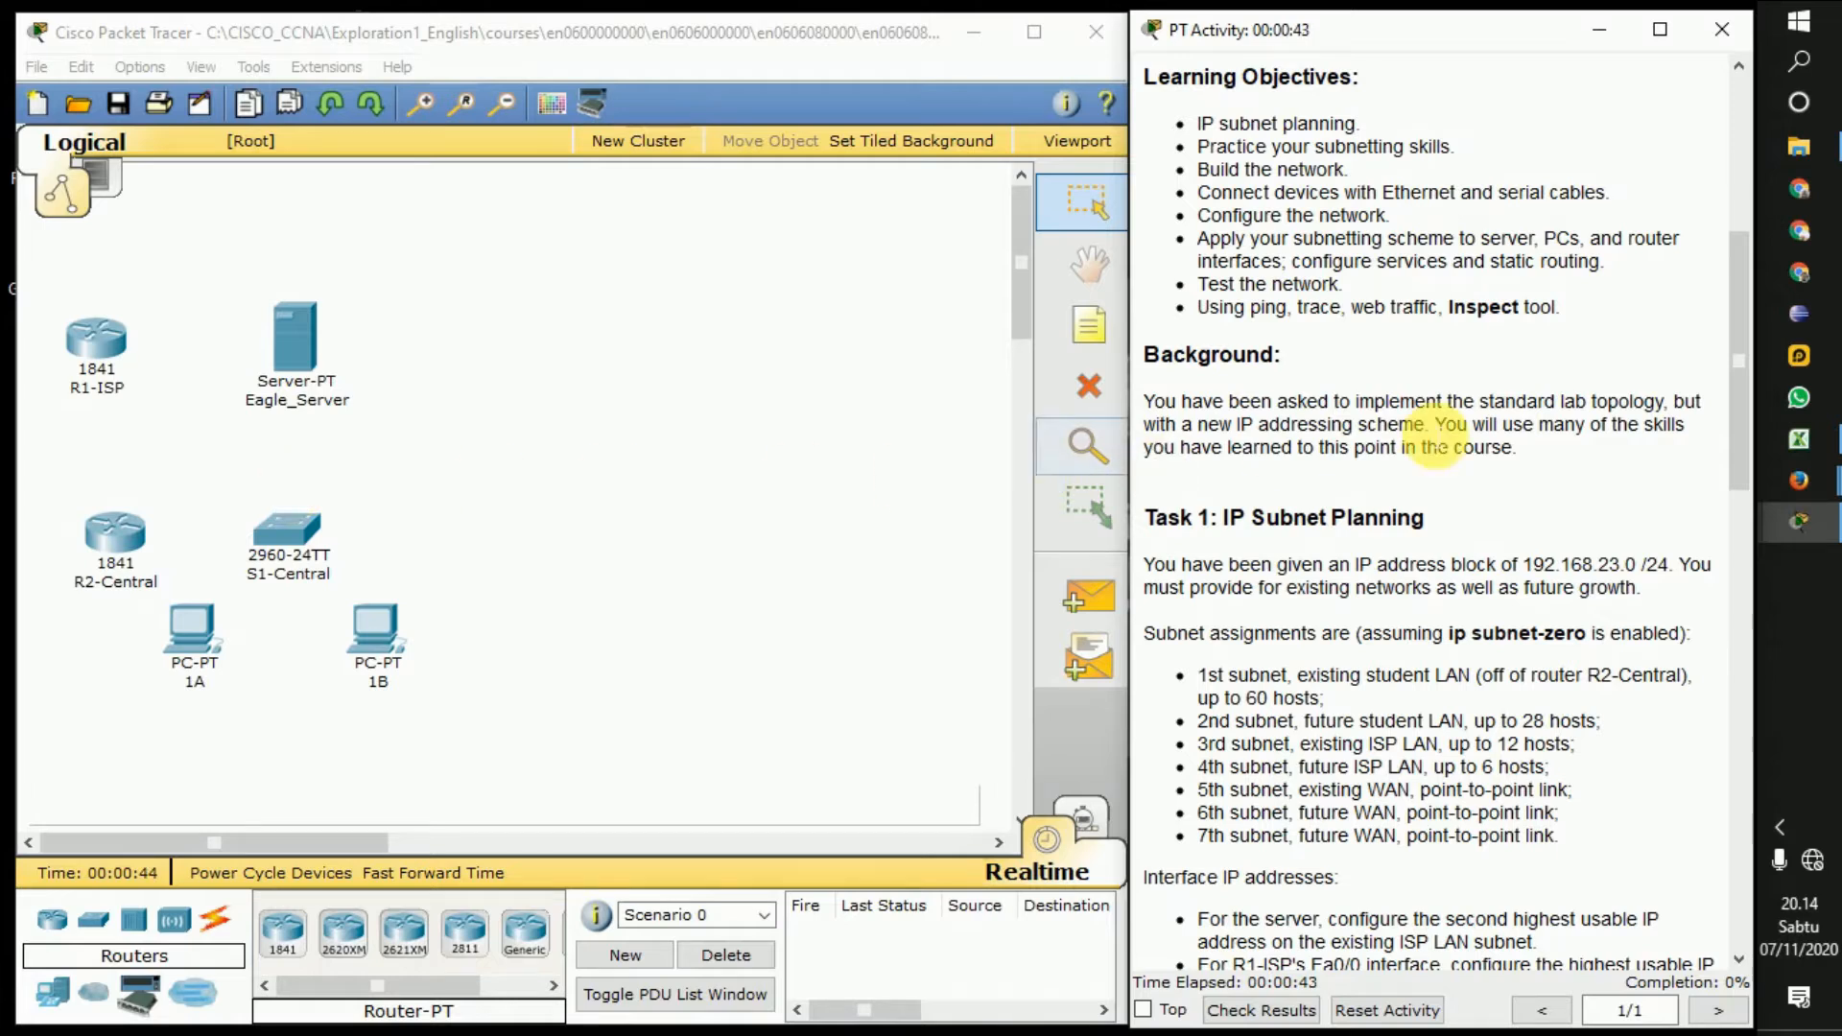
Switch to the Subnetting workbook in Excel and review the address plan on Alamat IP and the binary calculations on Subnetting
click(1798, 442)
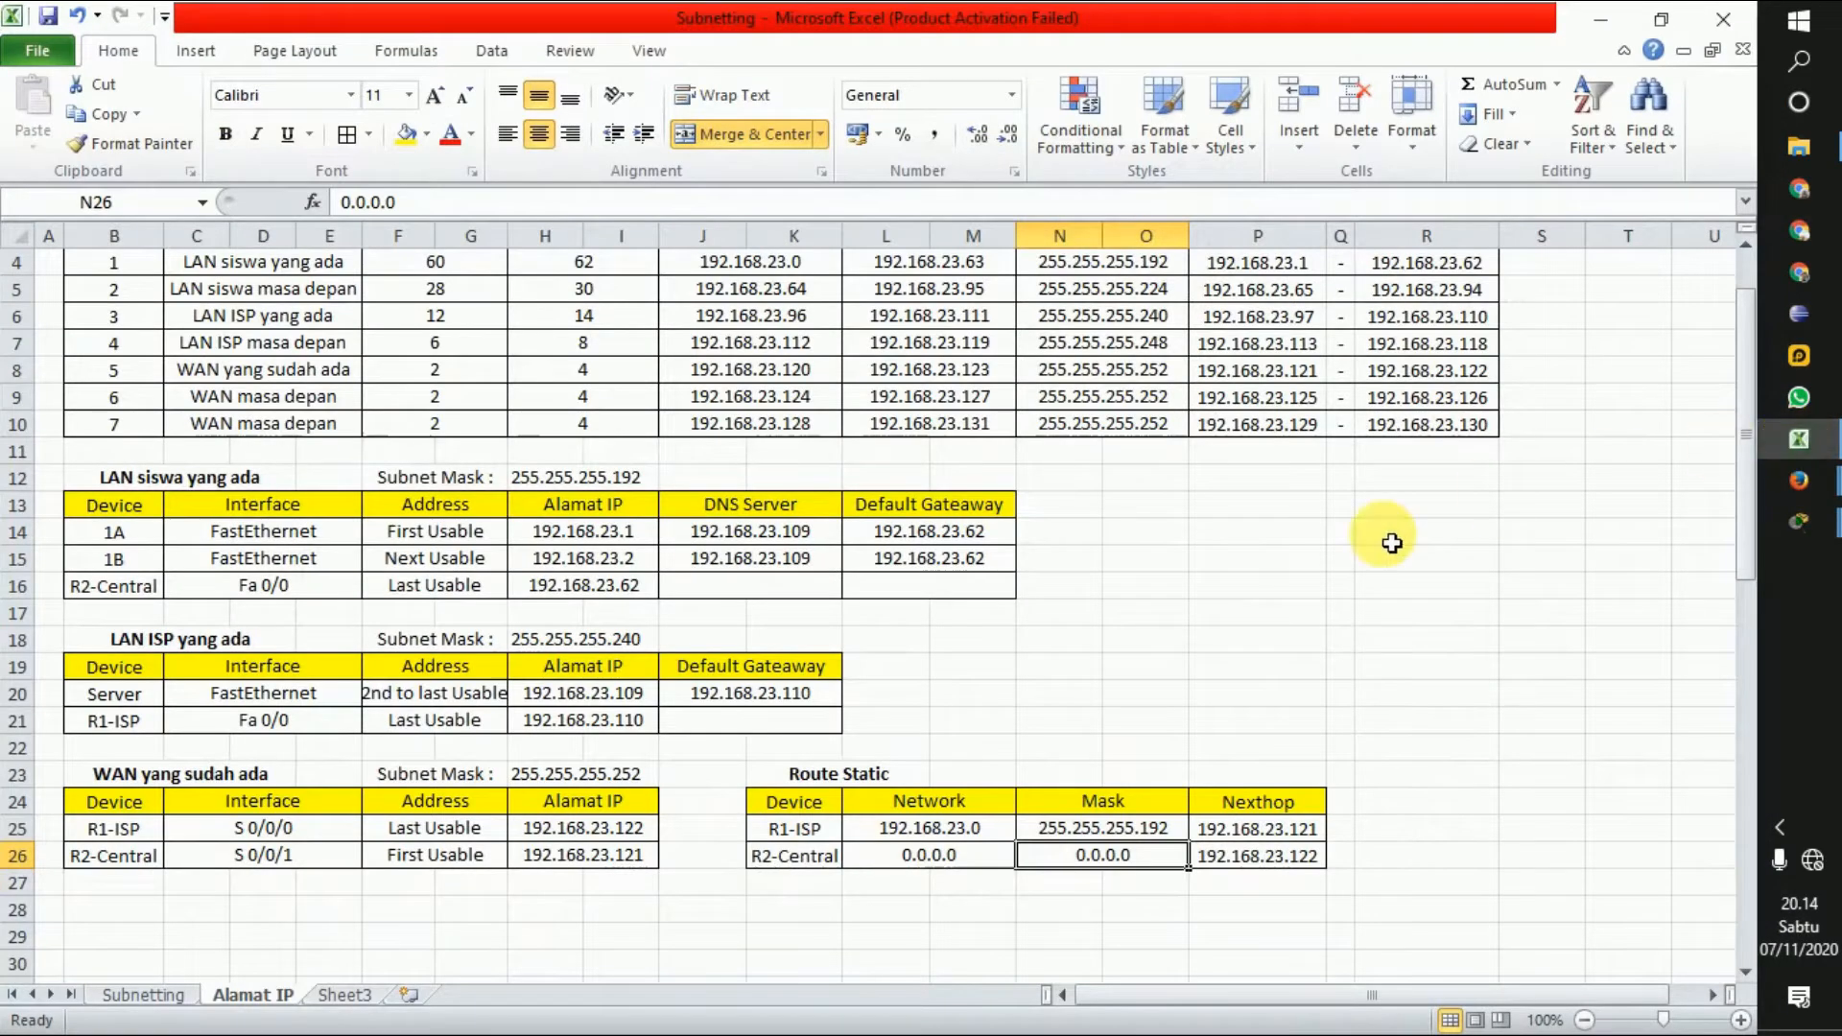
scroll(1315, 579, up, 1)
drag(106, 449, 1151, 683)
click(1257, 664)
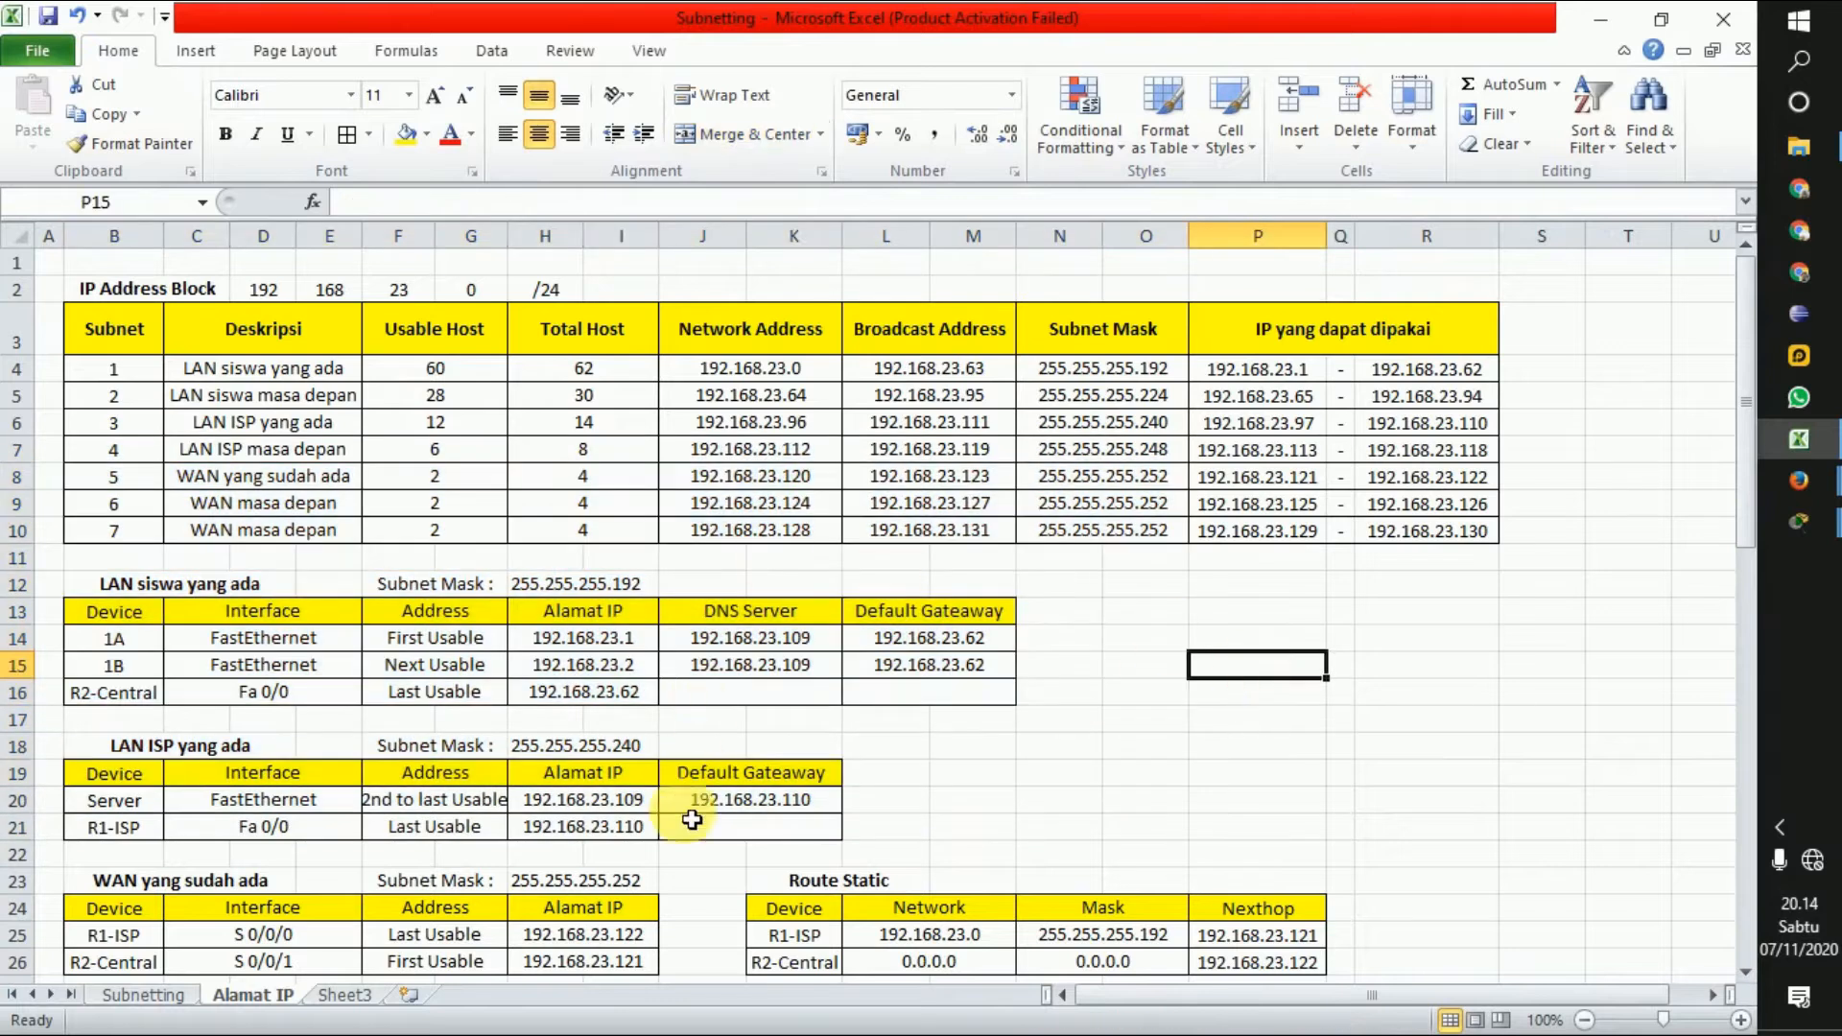
click(179, 998)
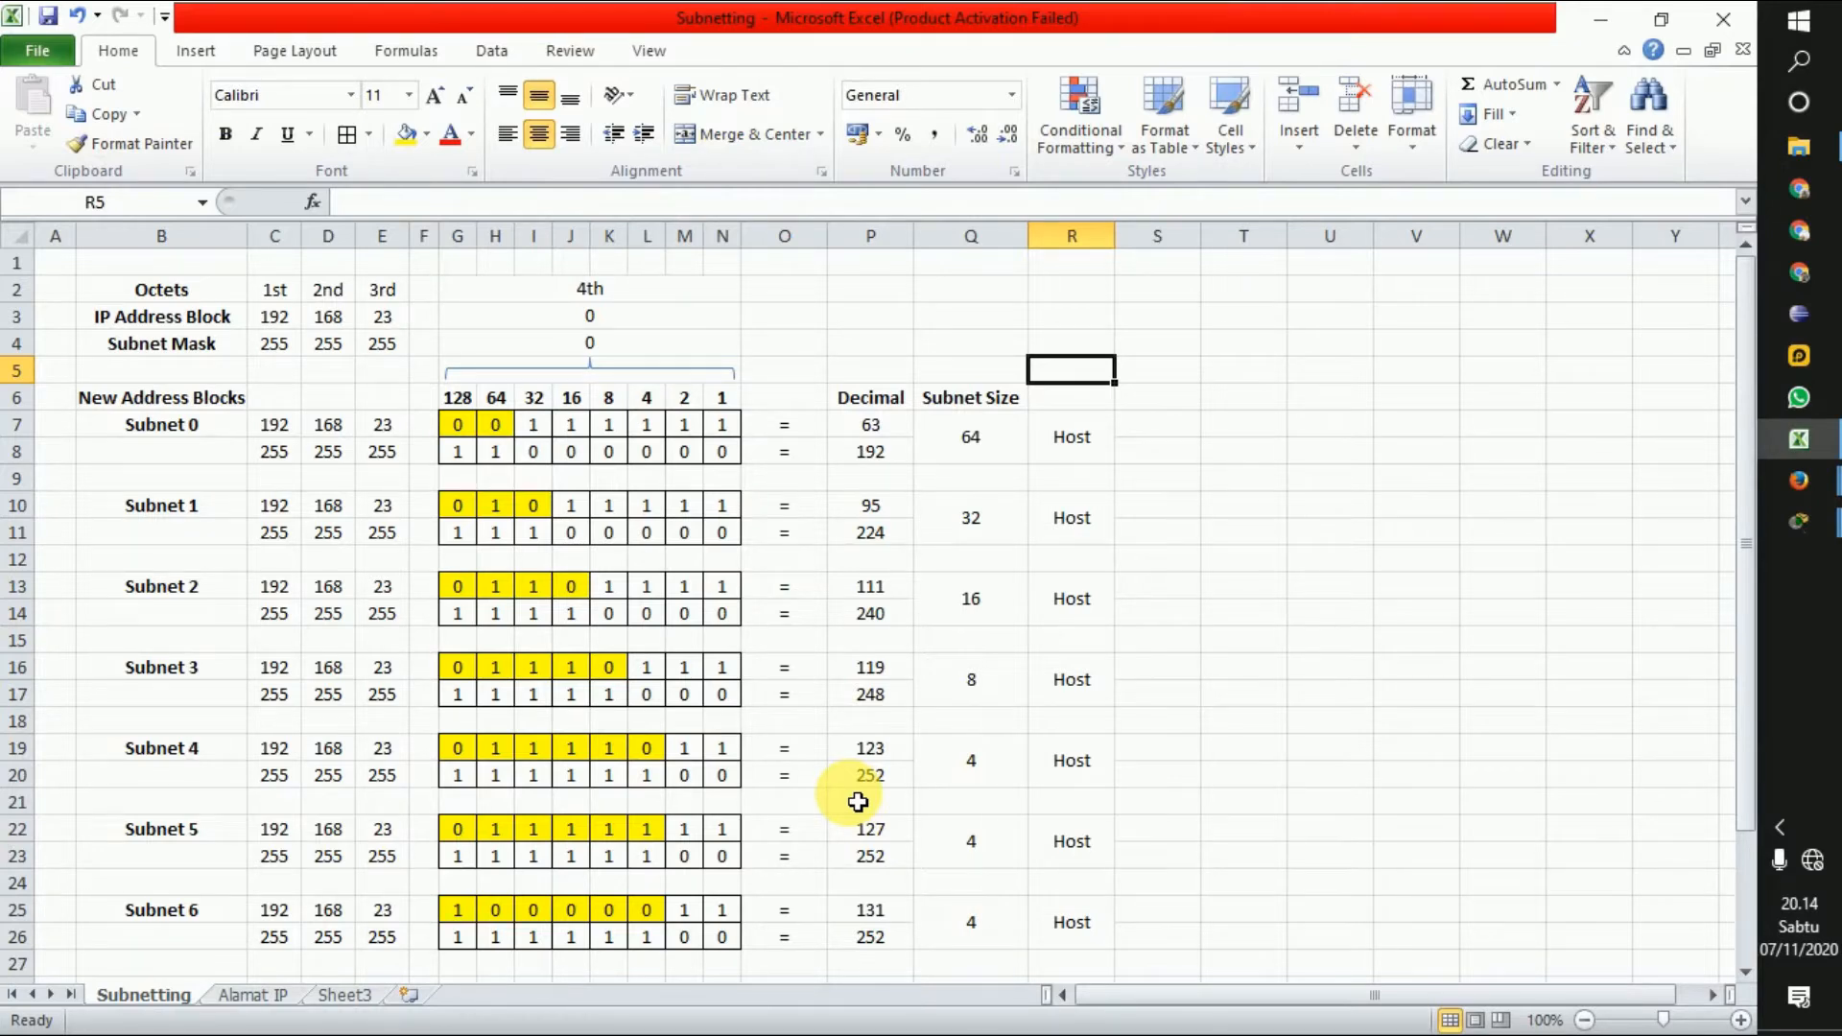
click(253, 995)
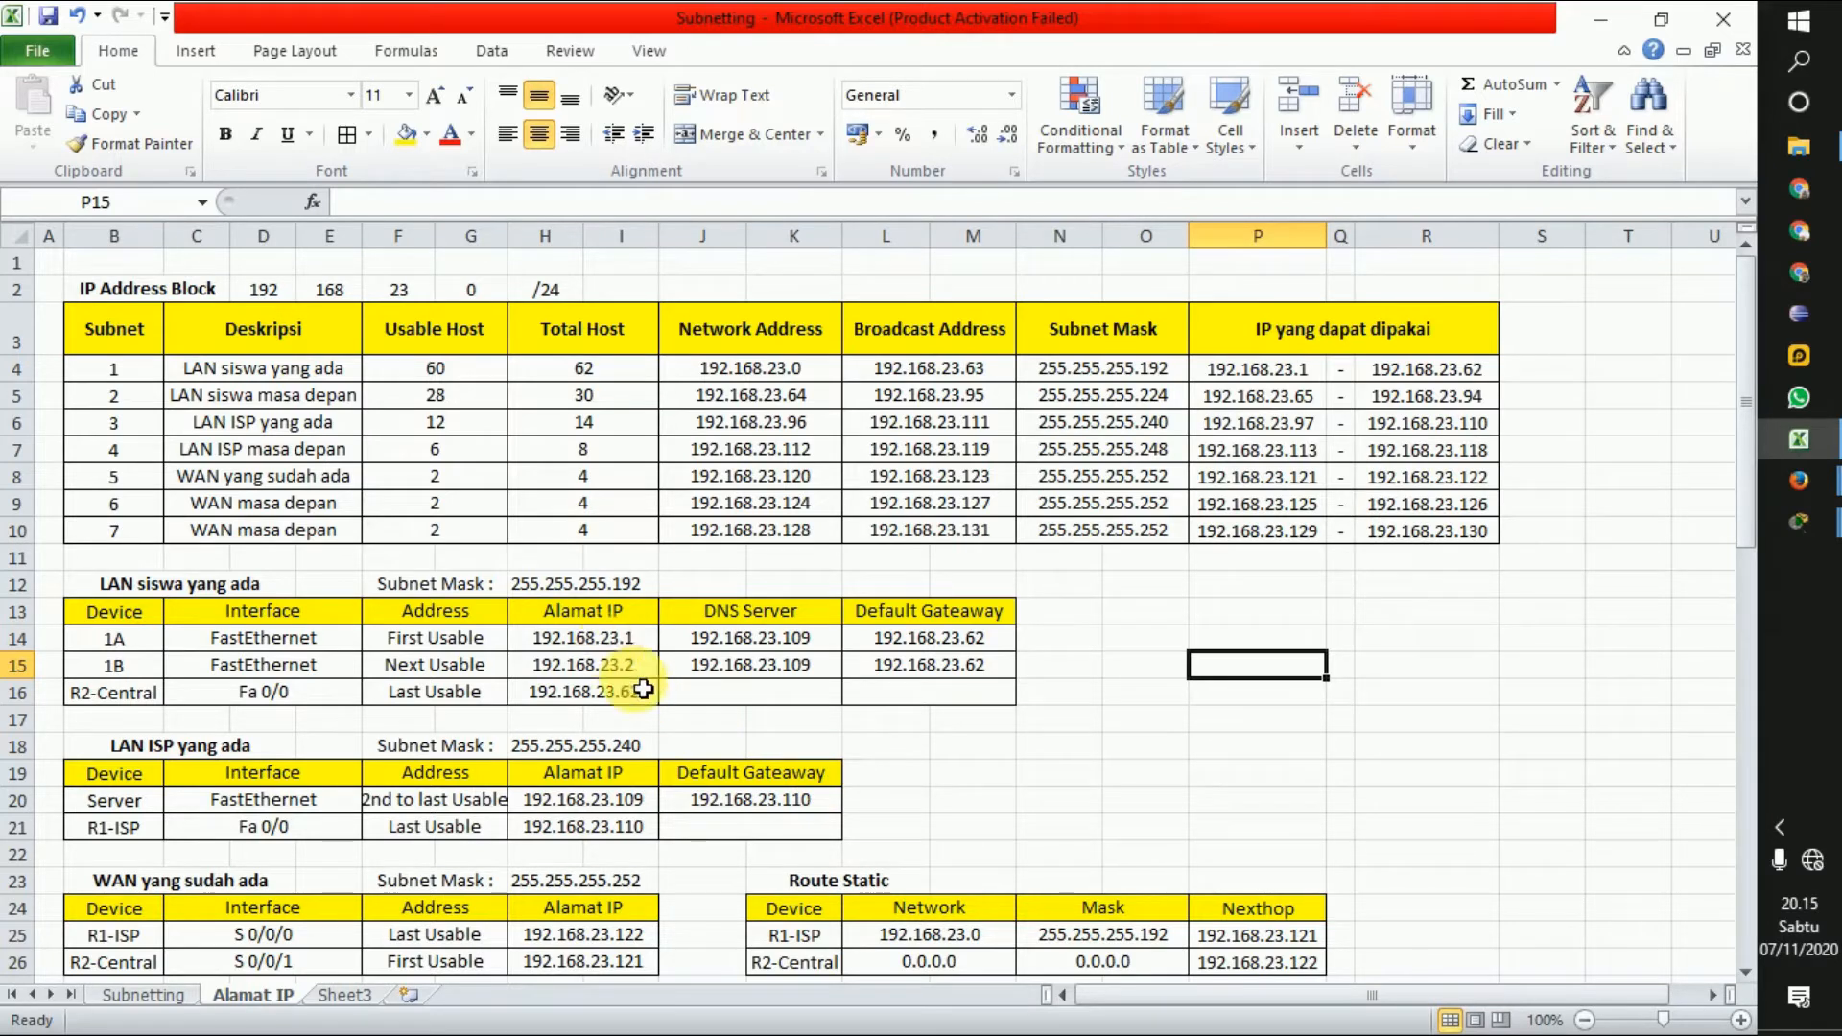
Compare PC 1B's planned address with the usable IP range of subnet 1, the existing student LAN
click(1247, 368)
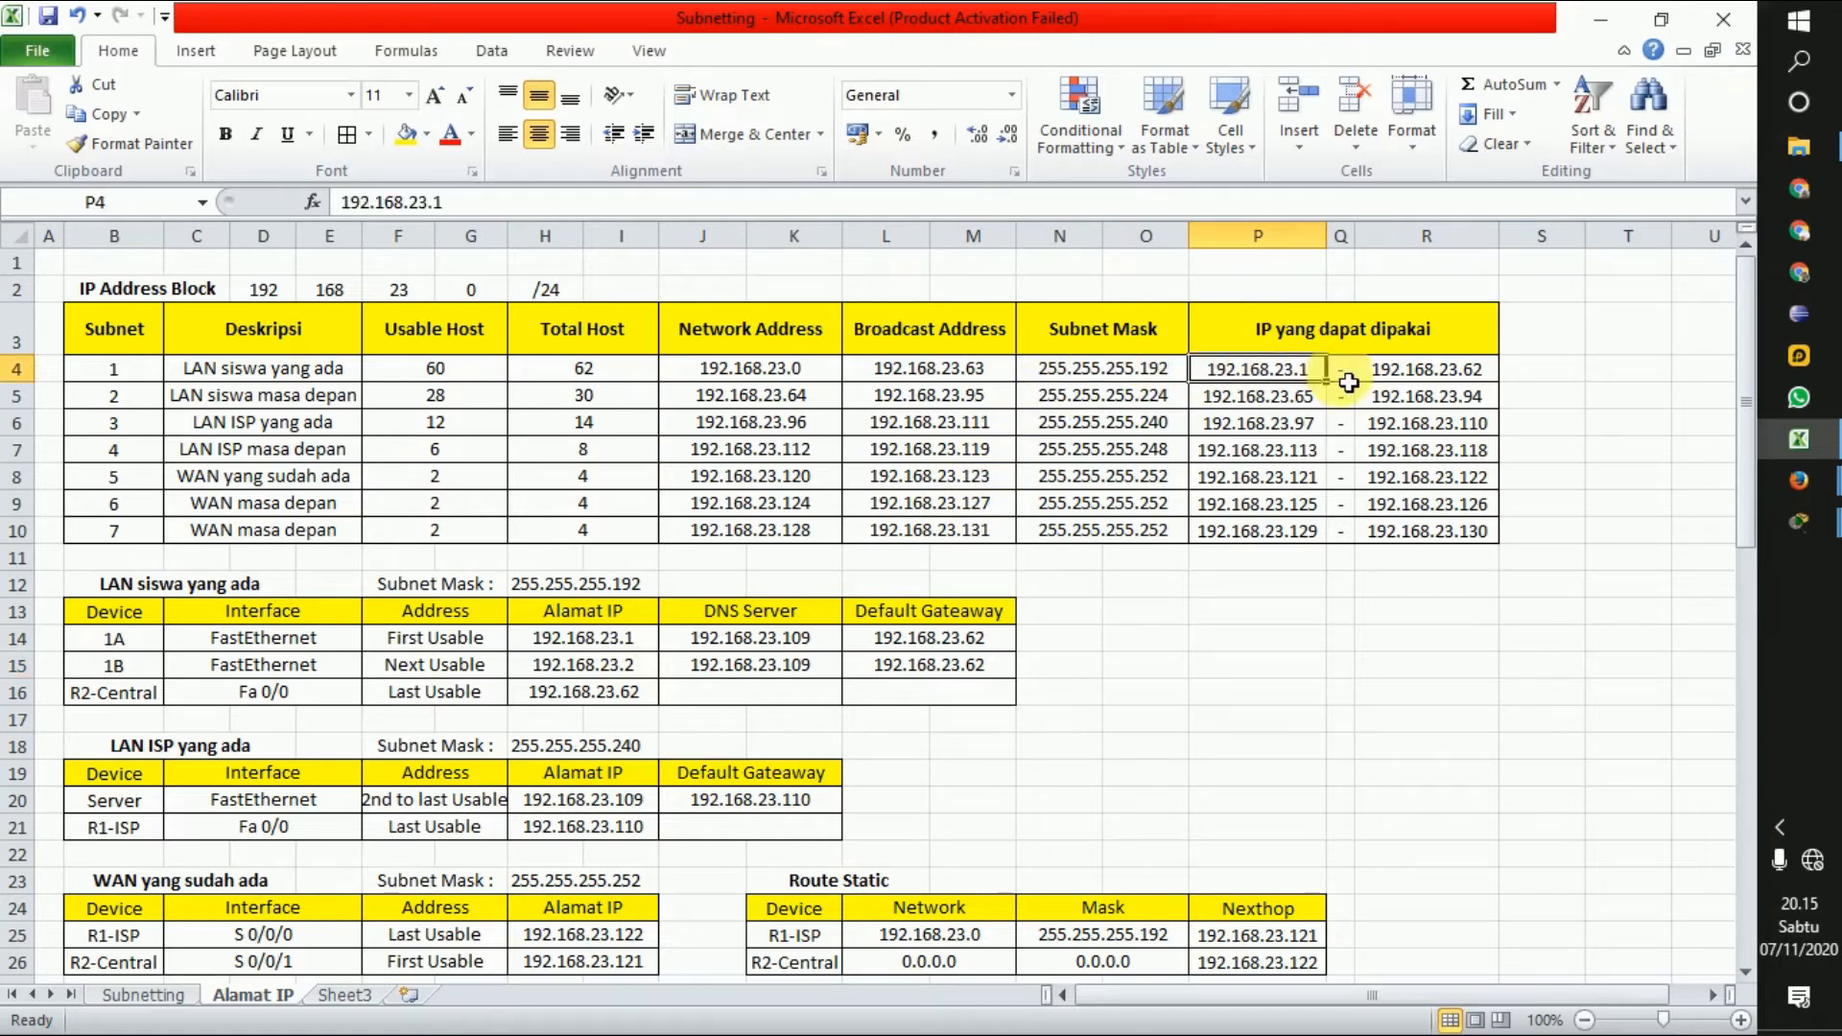
drag(1348, 383, 1419, 364)
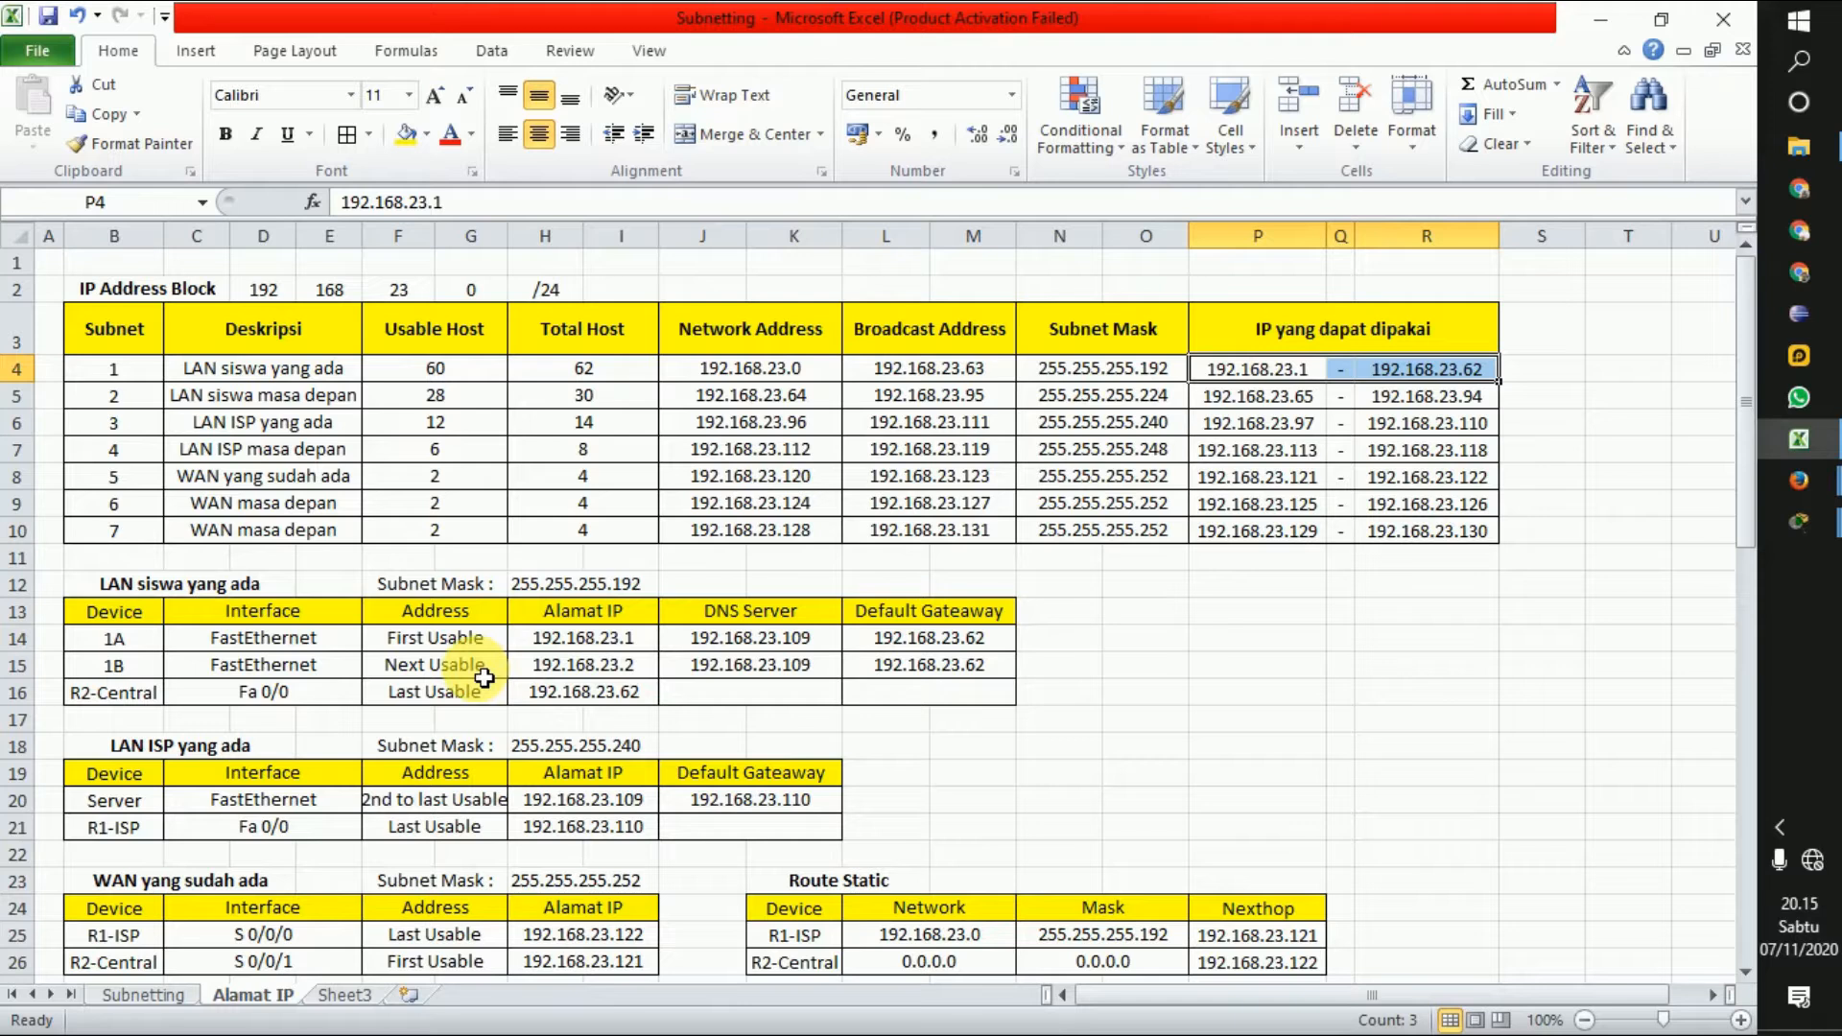
click(585, 665)
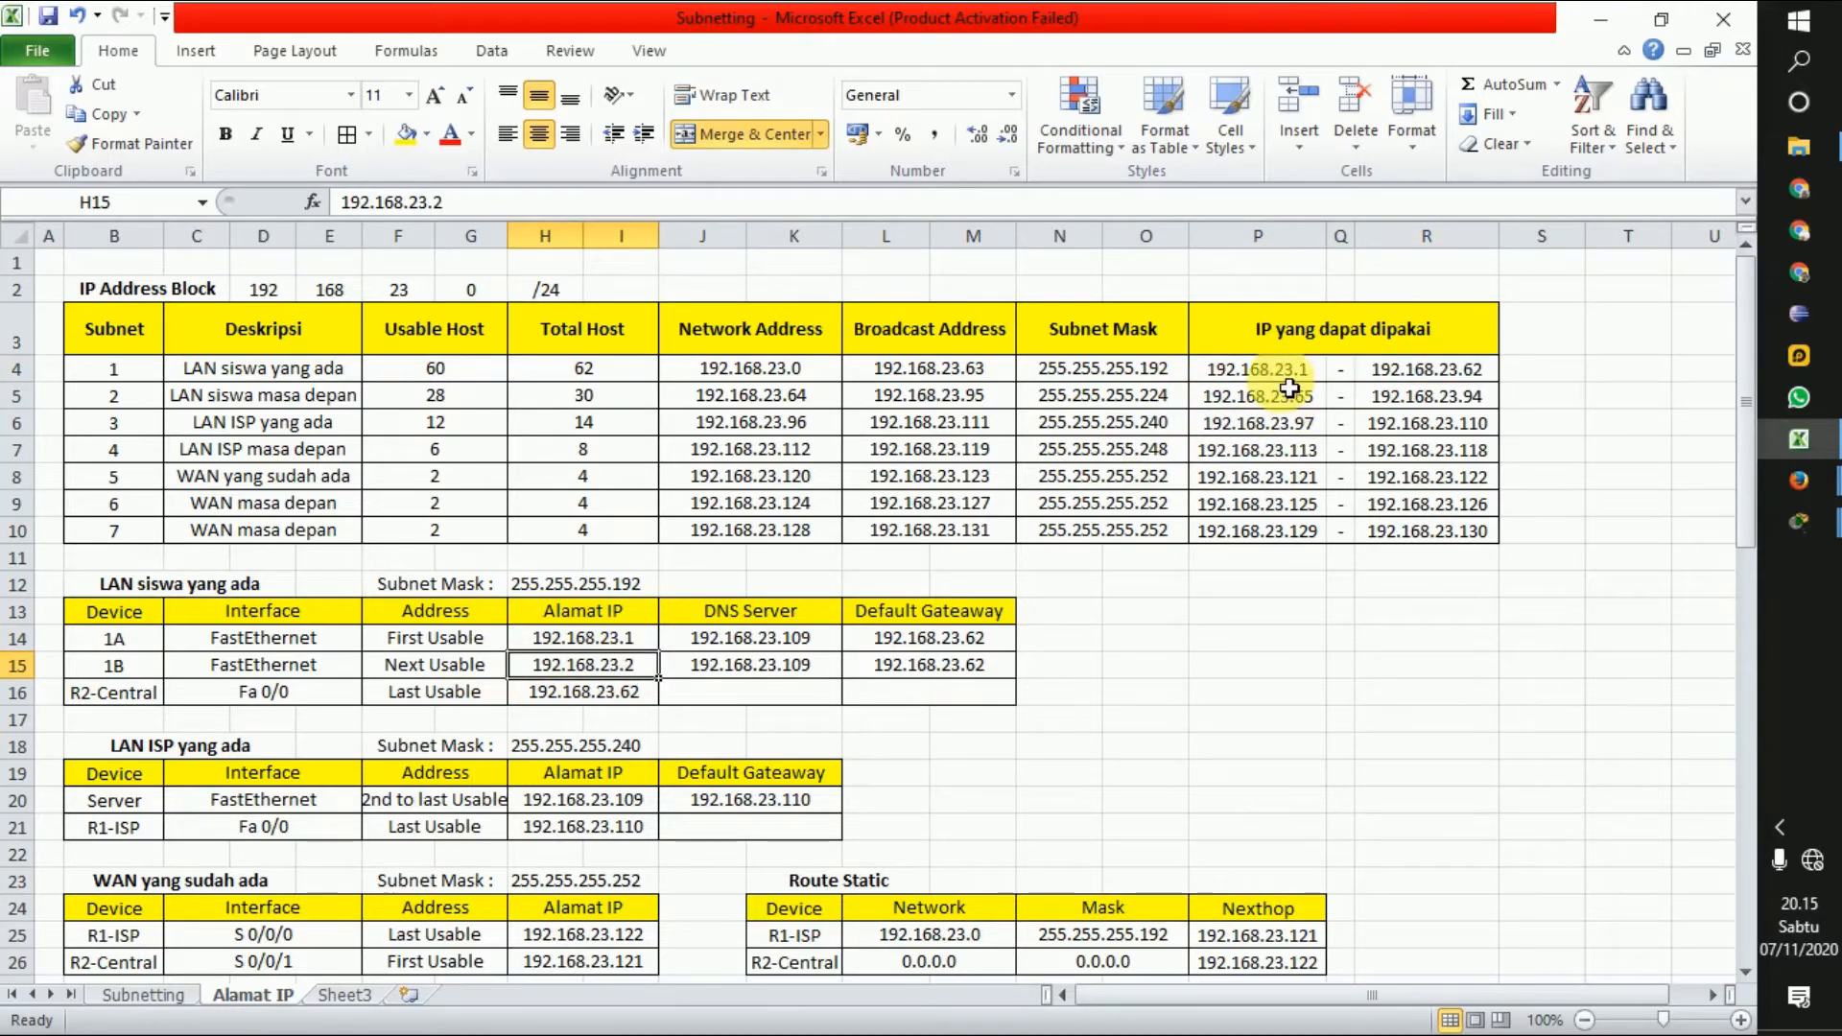
drag(1286, 374, 1428, 378)
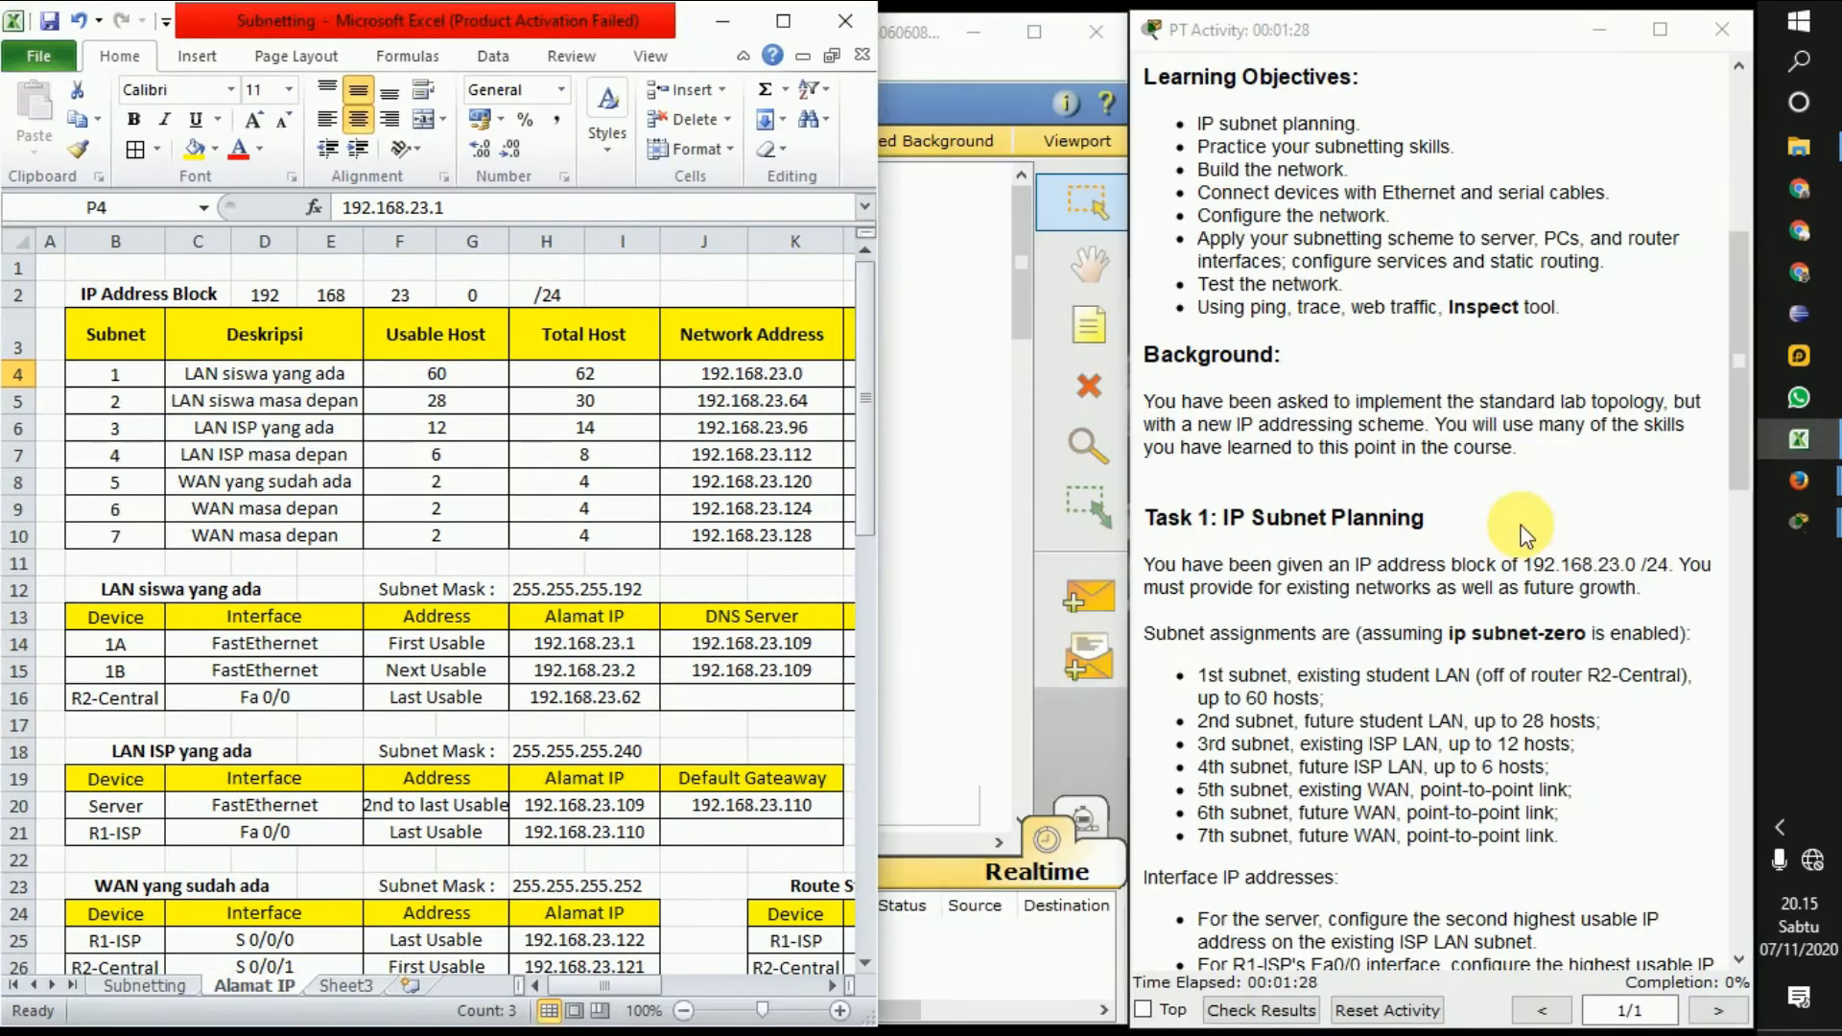
Highlight the addressing rule for hosts 1A and 1B in the instructions and compare it with the workbook's usable IP ranges
scroll(432, 538, down, 2)
scroll(550, 734, up, 2)
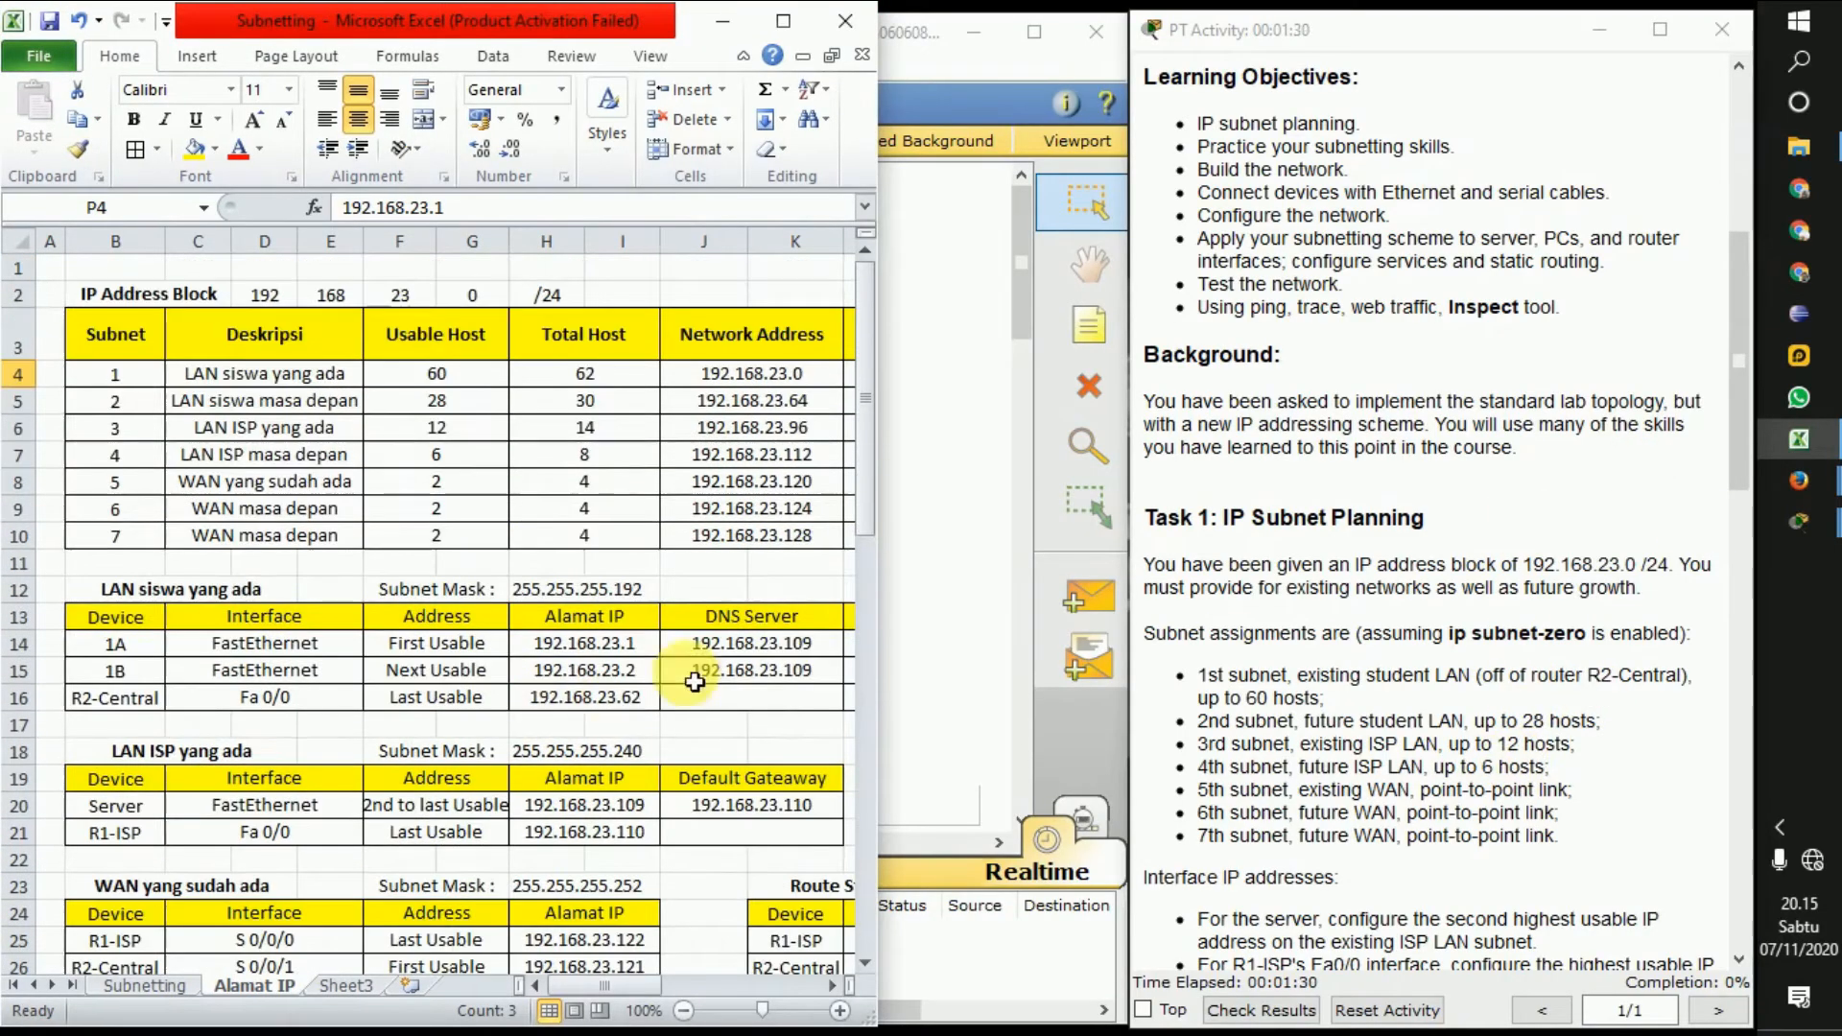
drag(1733, 454, 1739, 579)
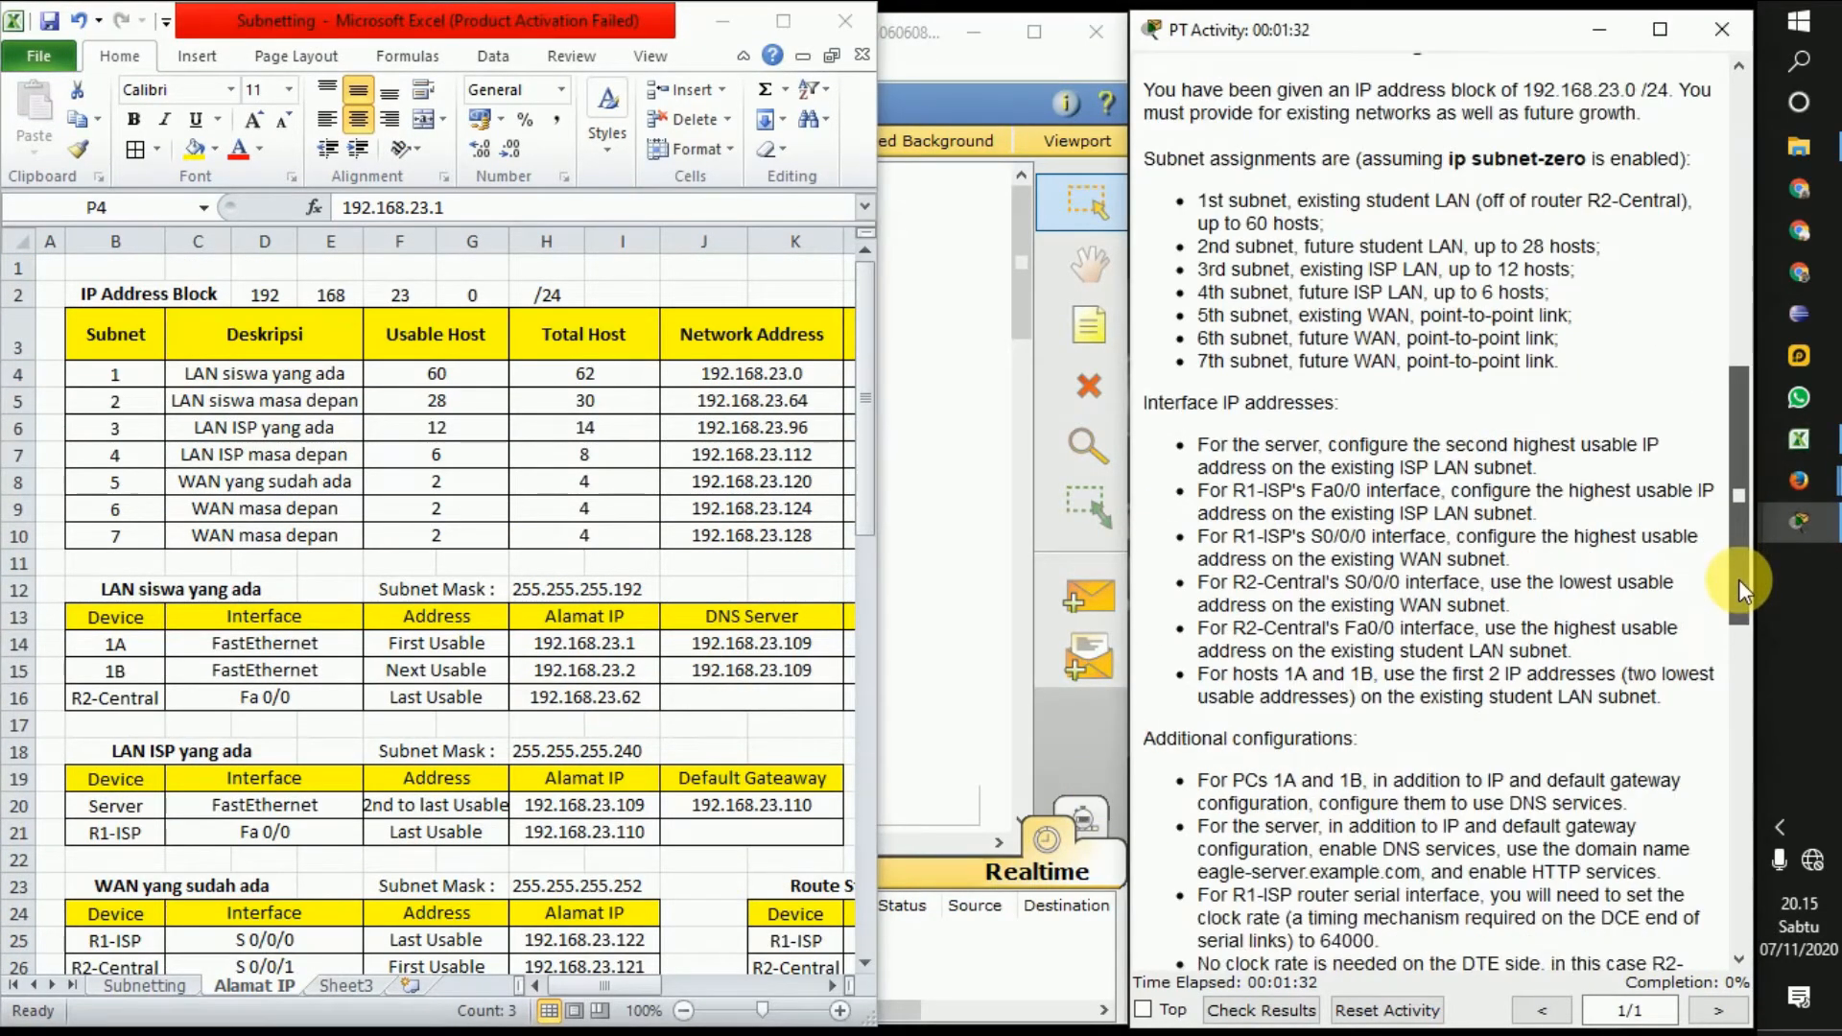
drag(1198, 660, 1670, 685)
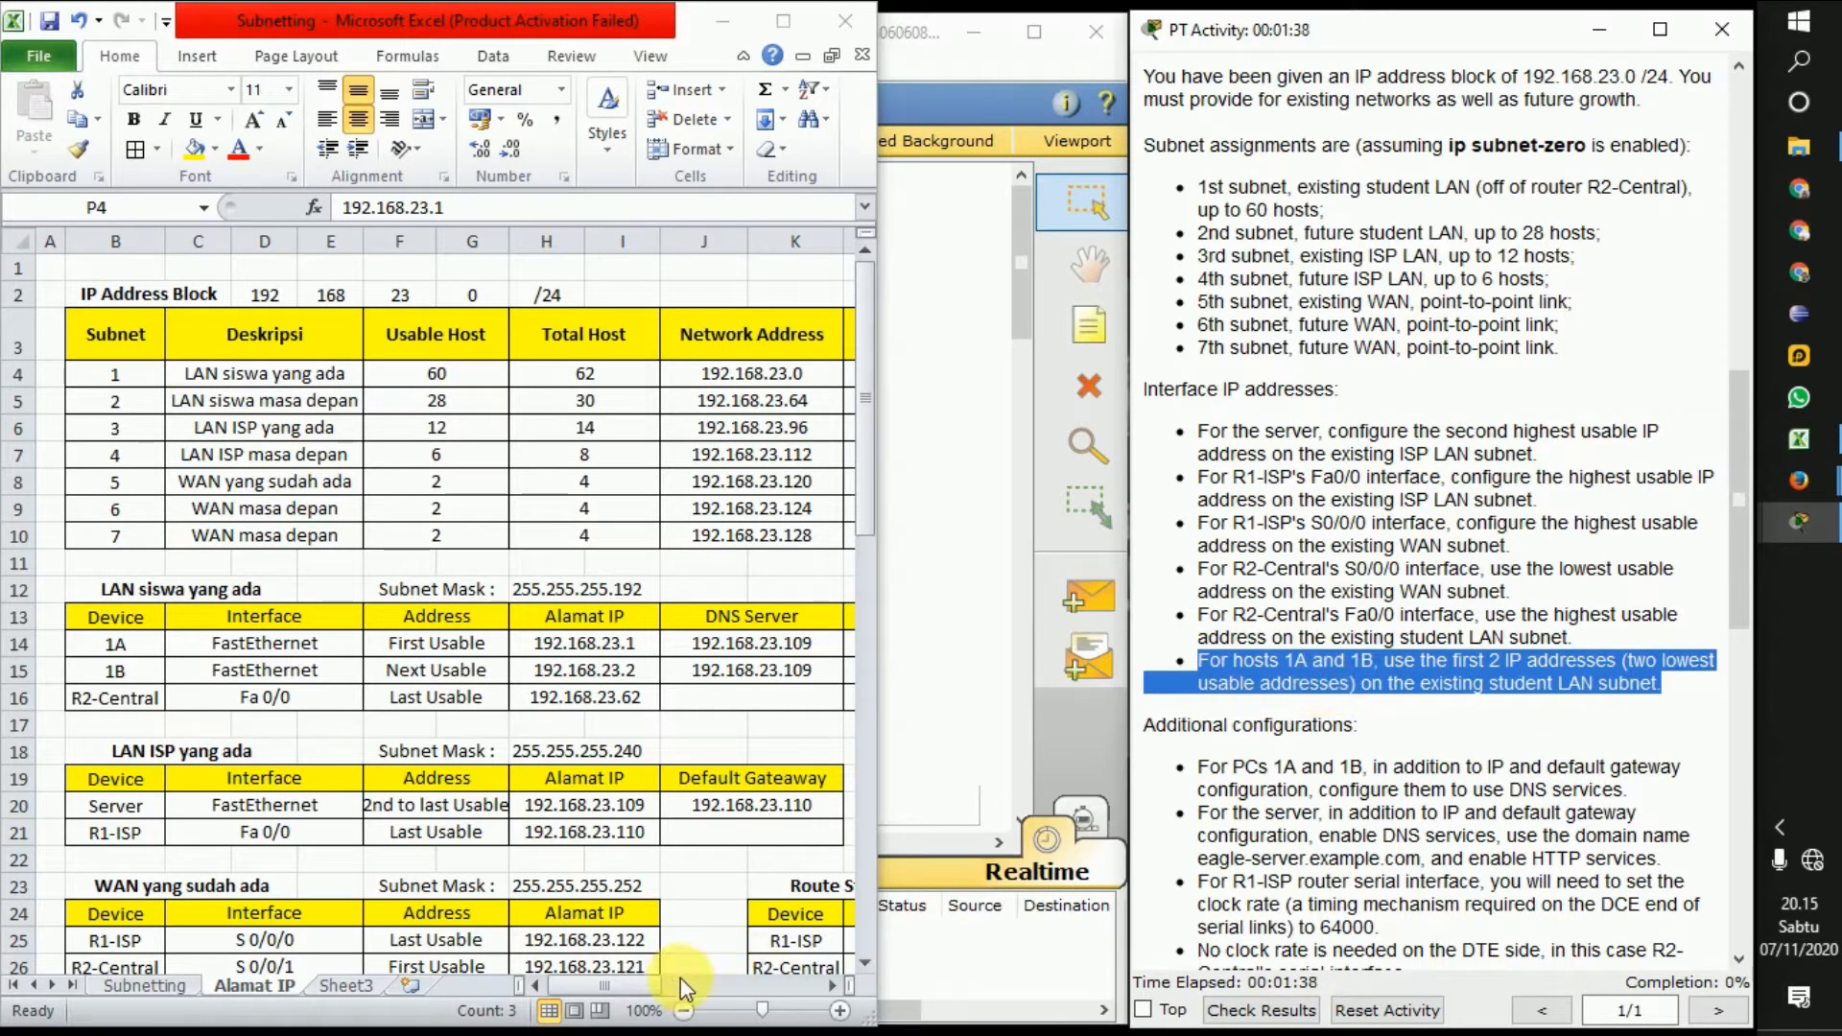
click(642, 981)
drag(648, 982, 793, 983)
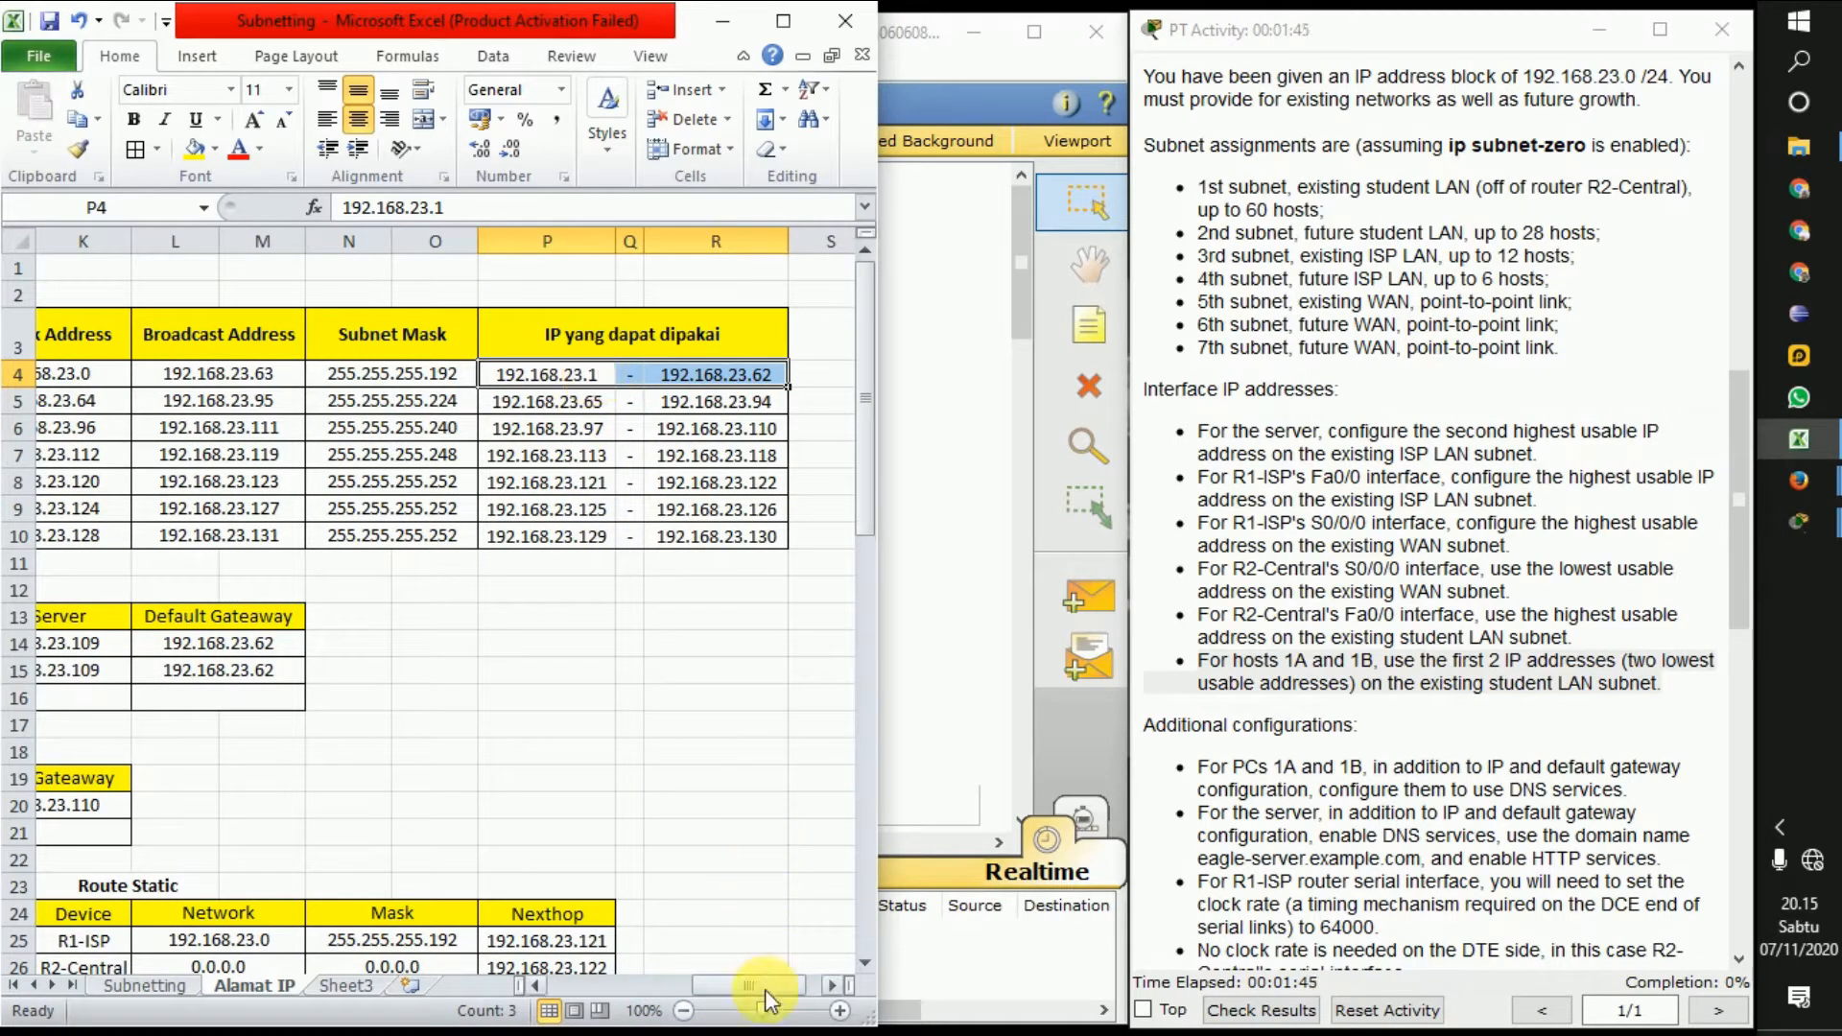
drag(764, 988, 624, 988)
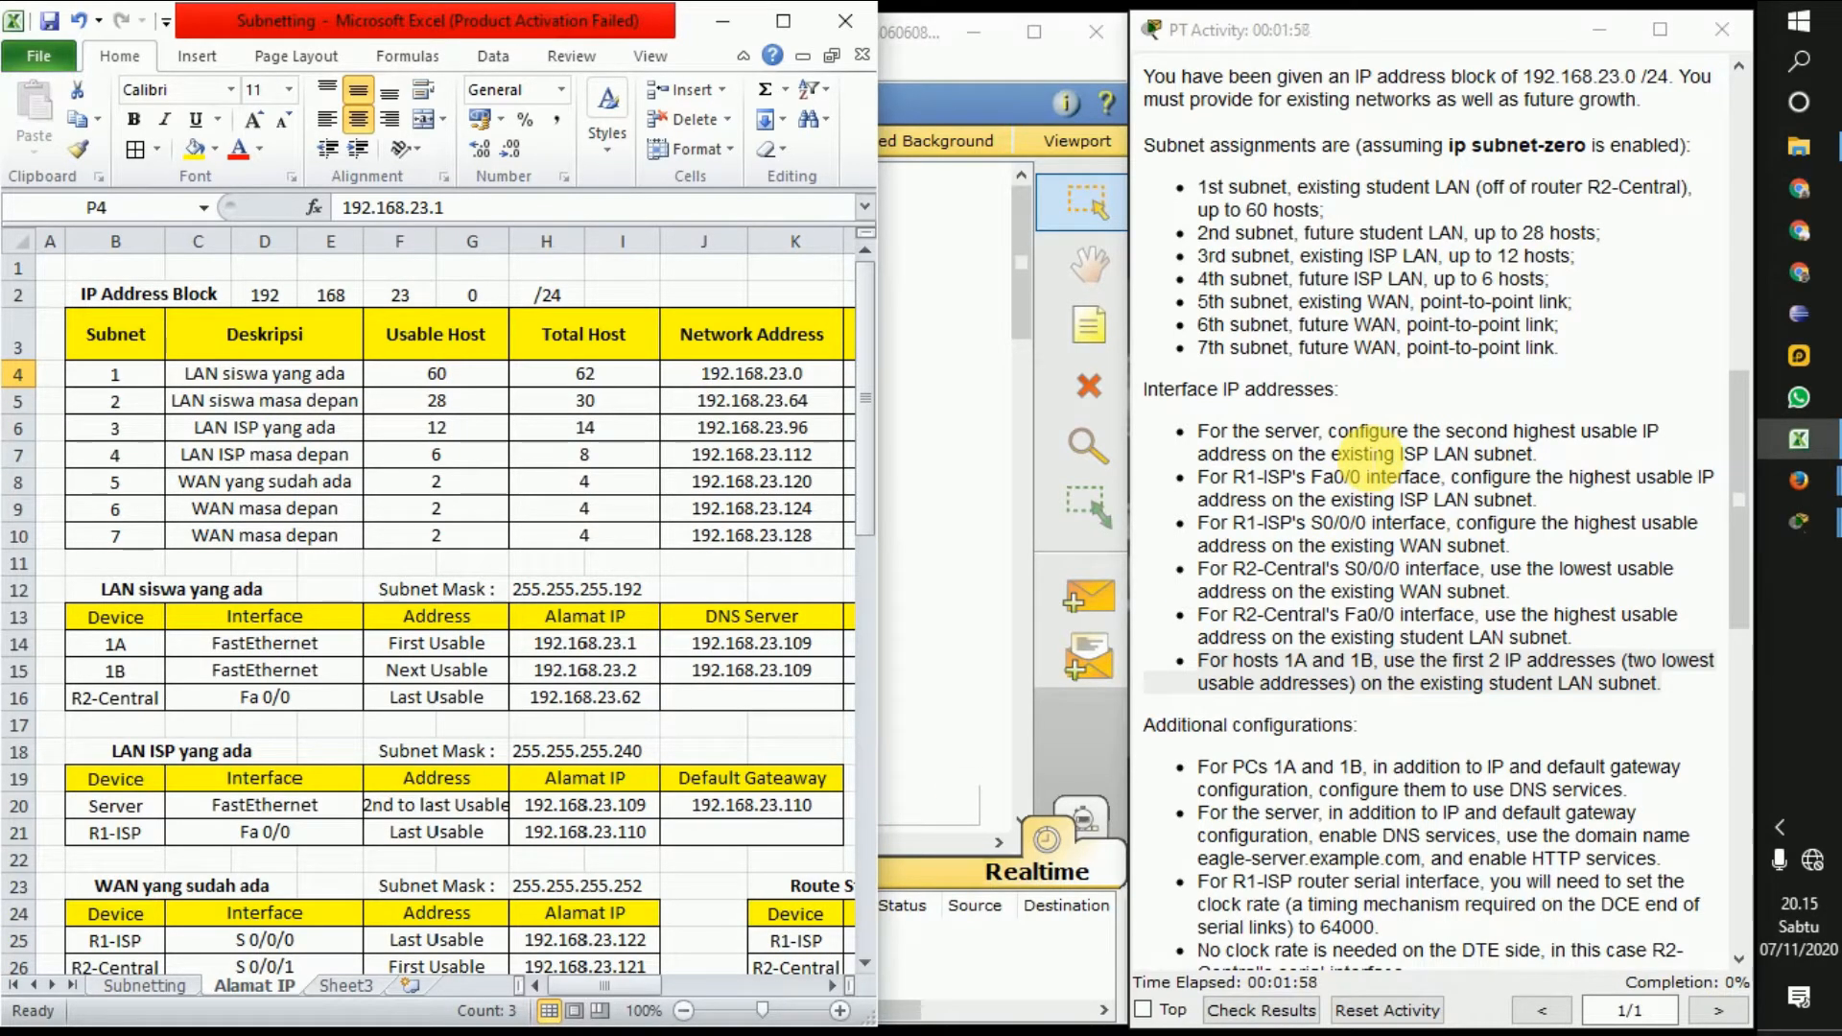
Check the usable IP range of subnet 3 against the planned server and R1-ISP Fa0/0 addresses on the existing ISP LAN
drag(648, 981, 821, 960)
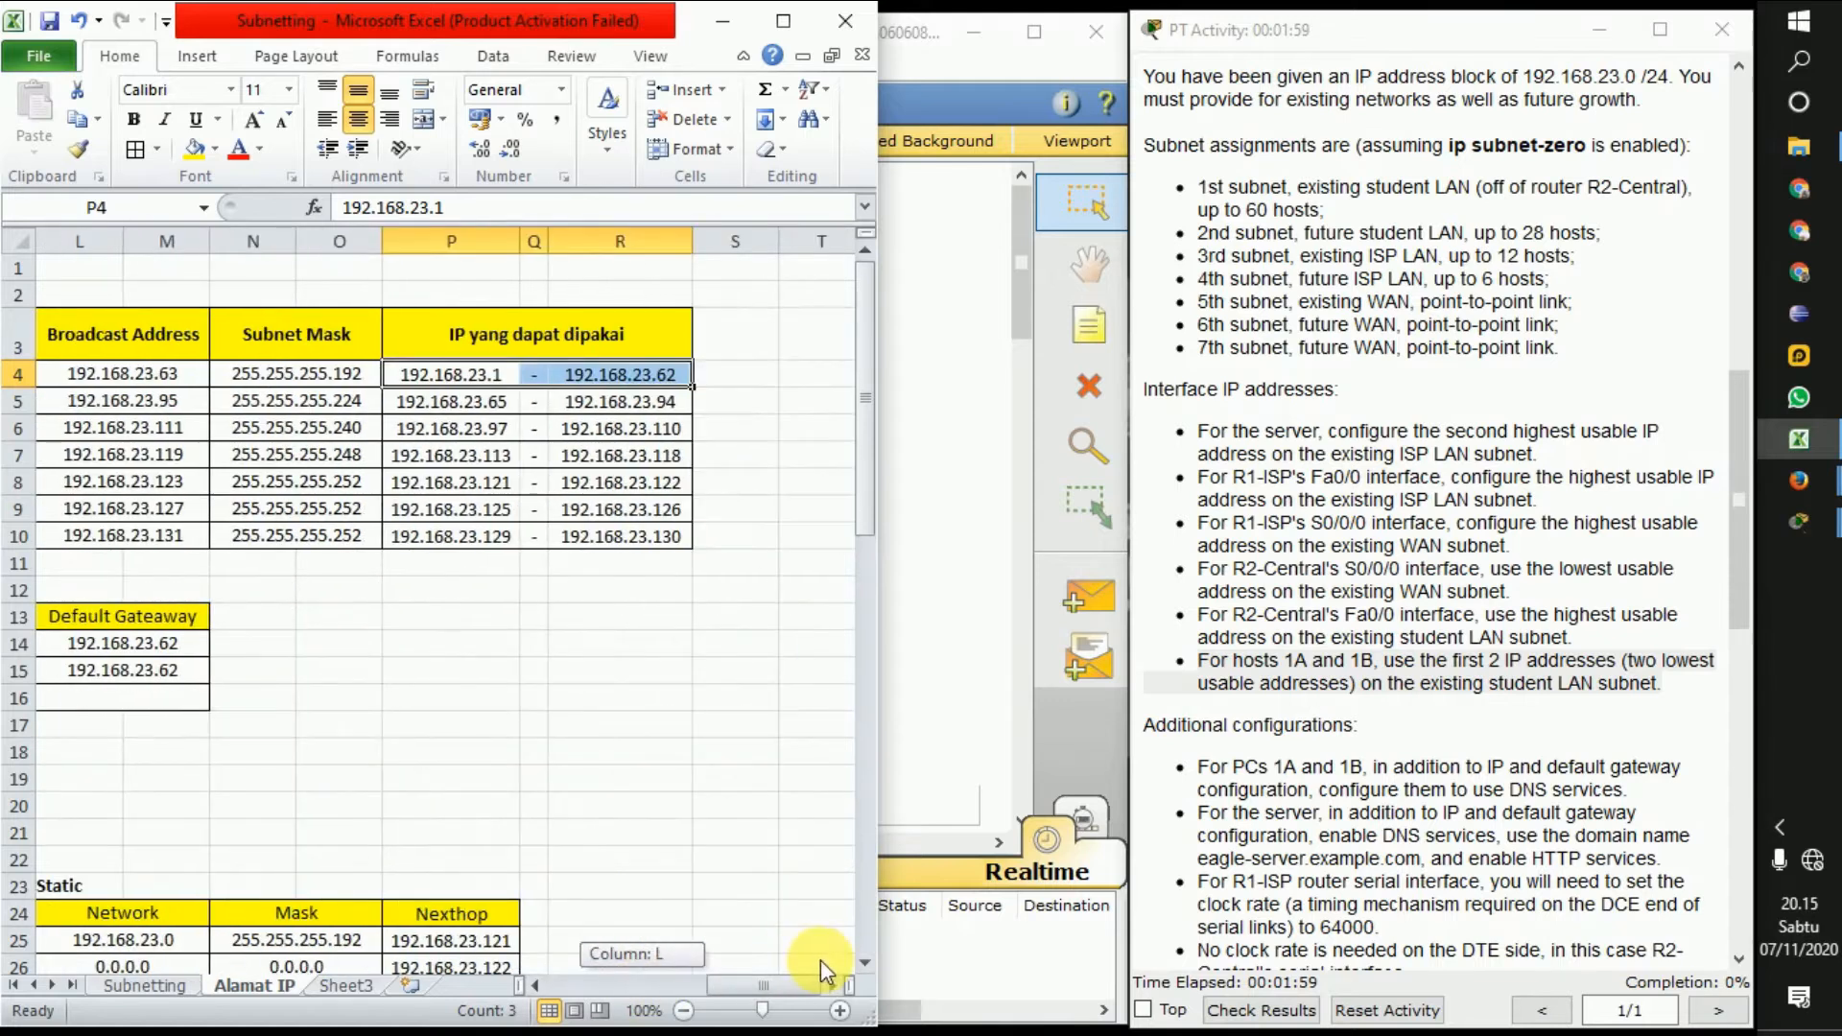
click(674, 429)
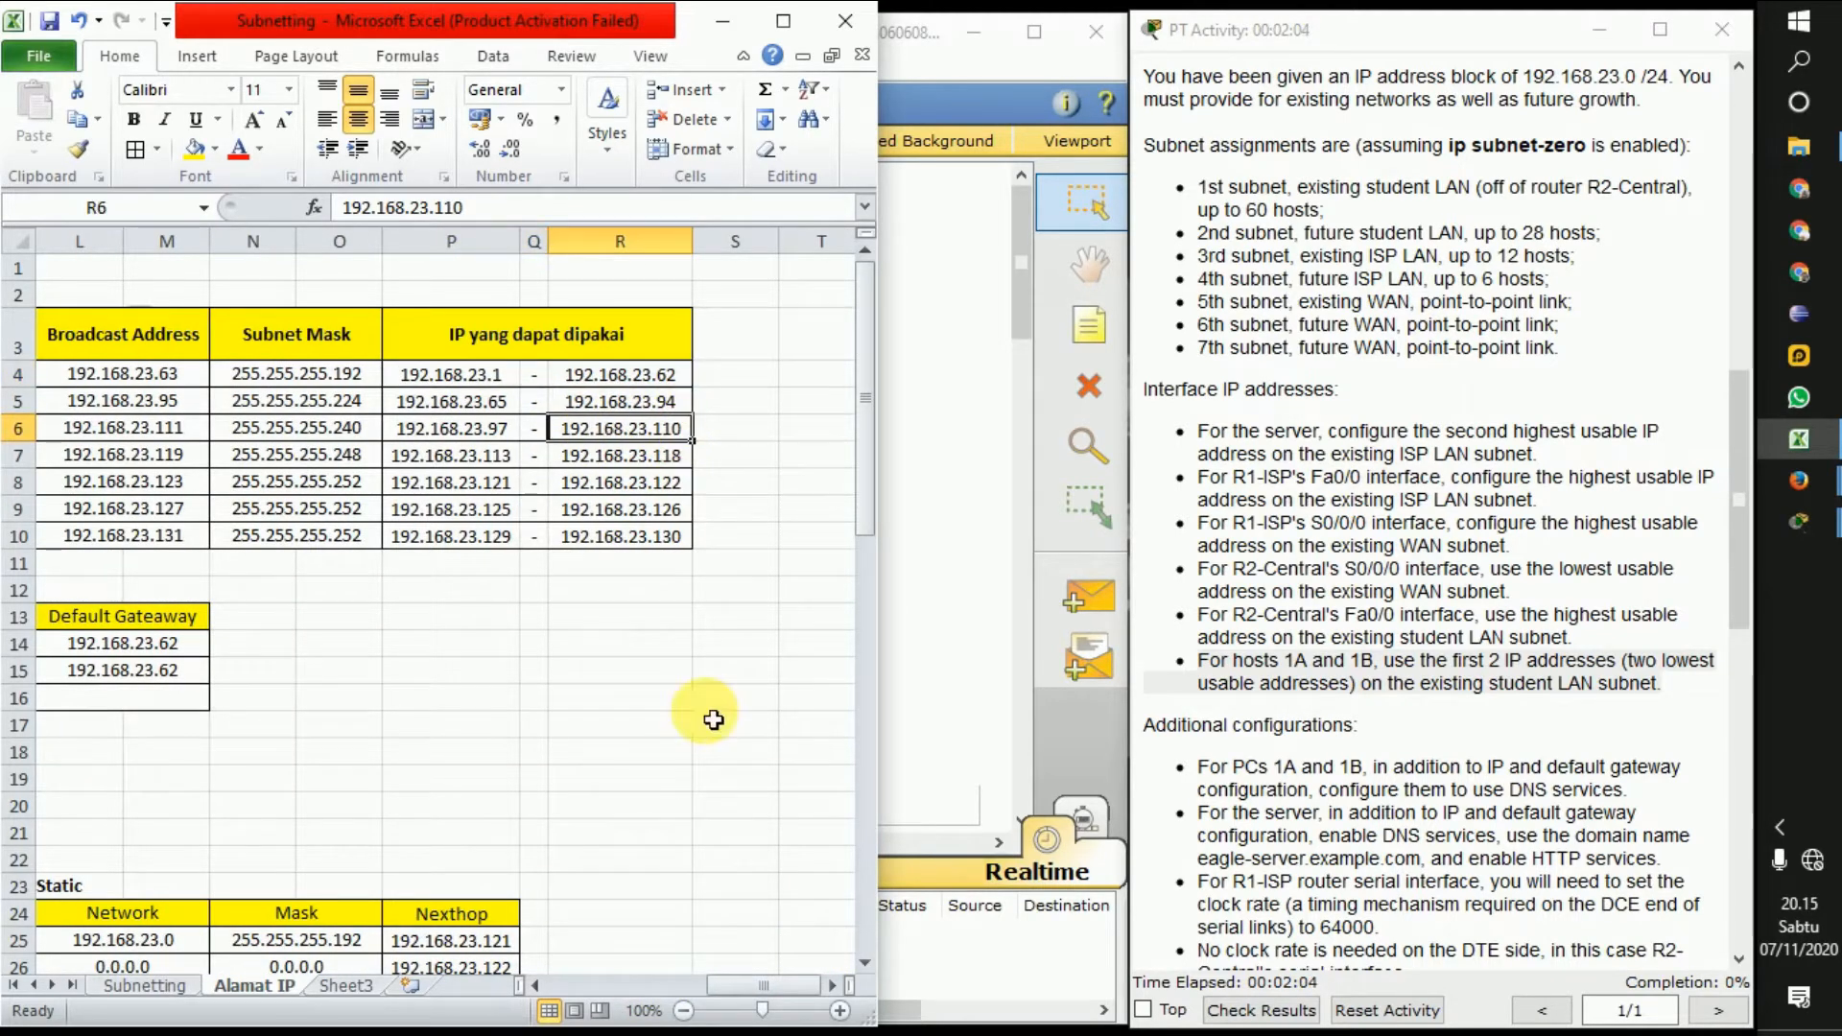
drag(782, 986, 618, 987)
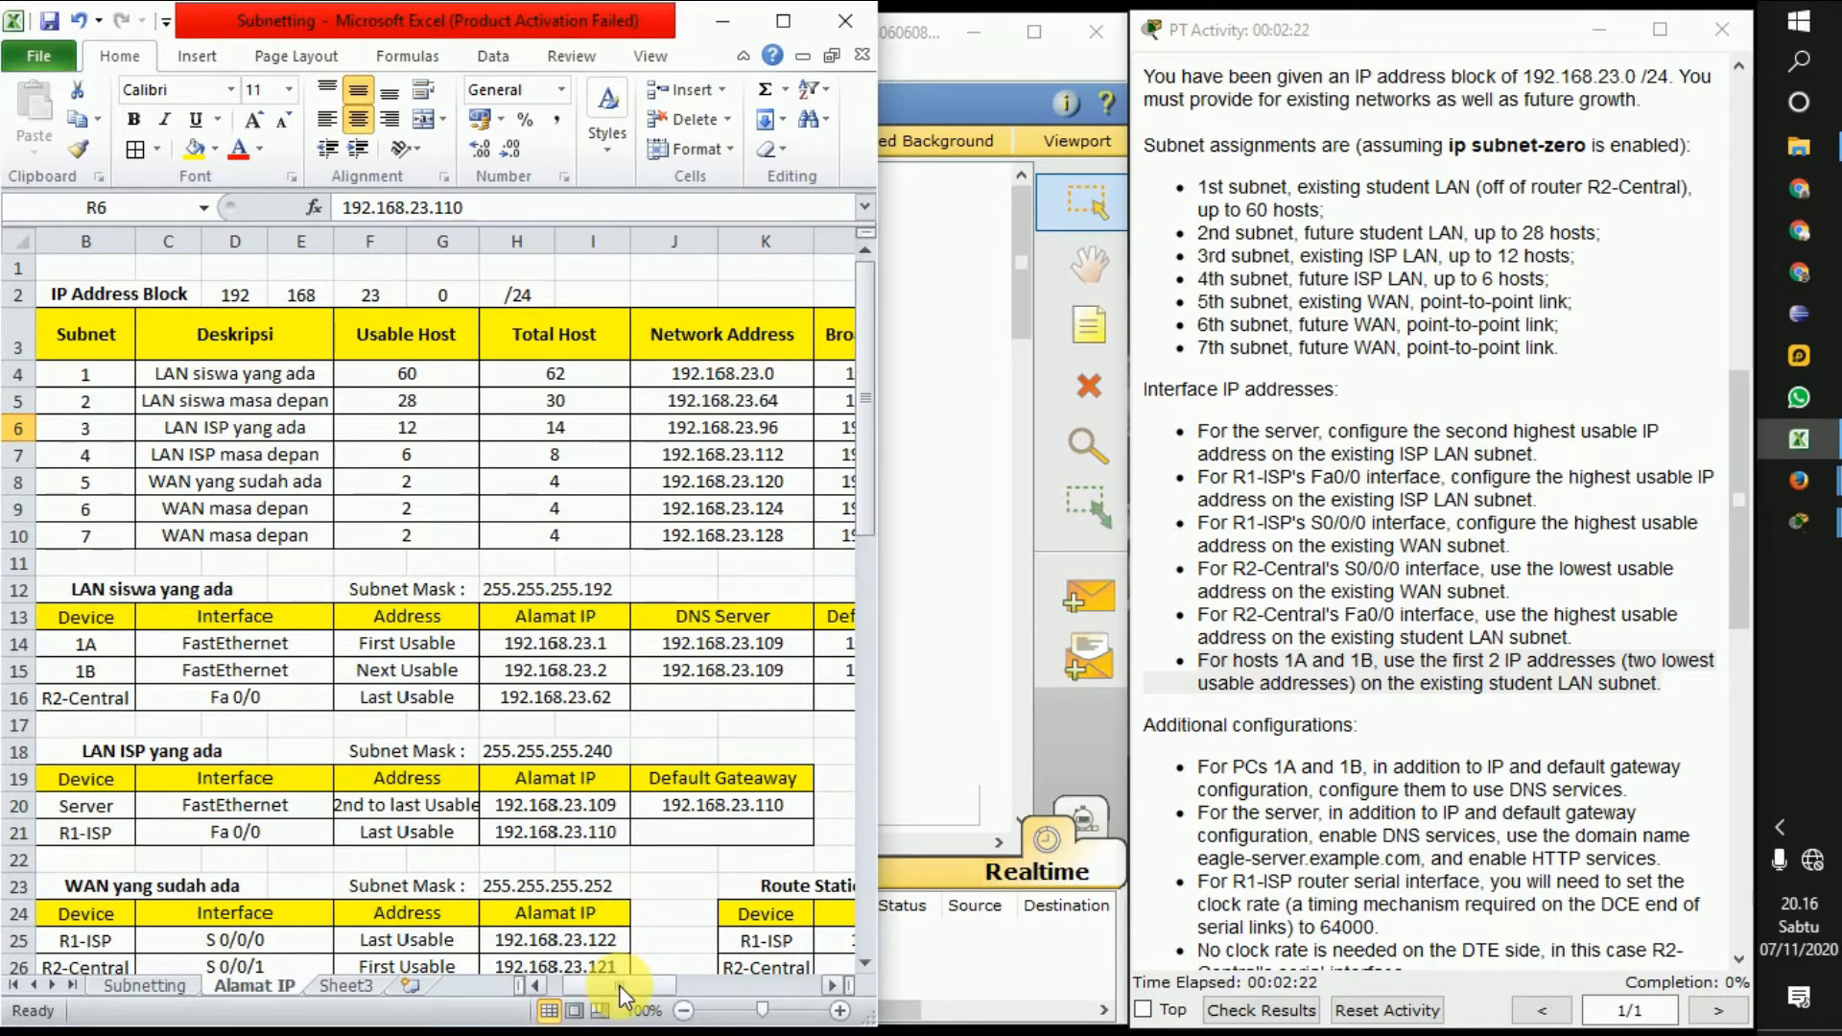
drag(620, 988, 739, 981)
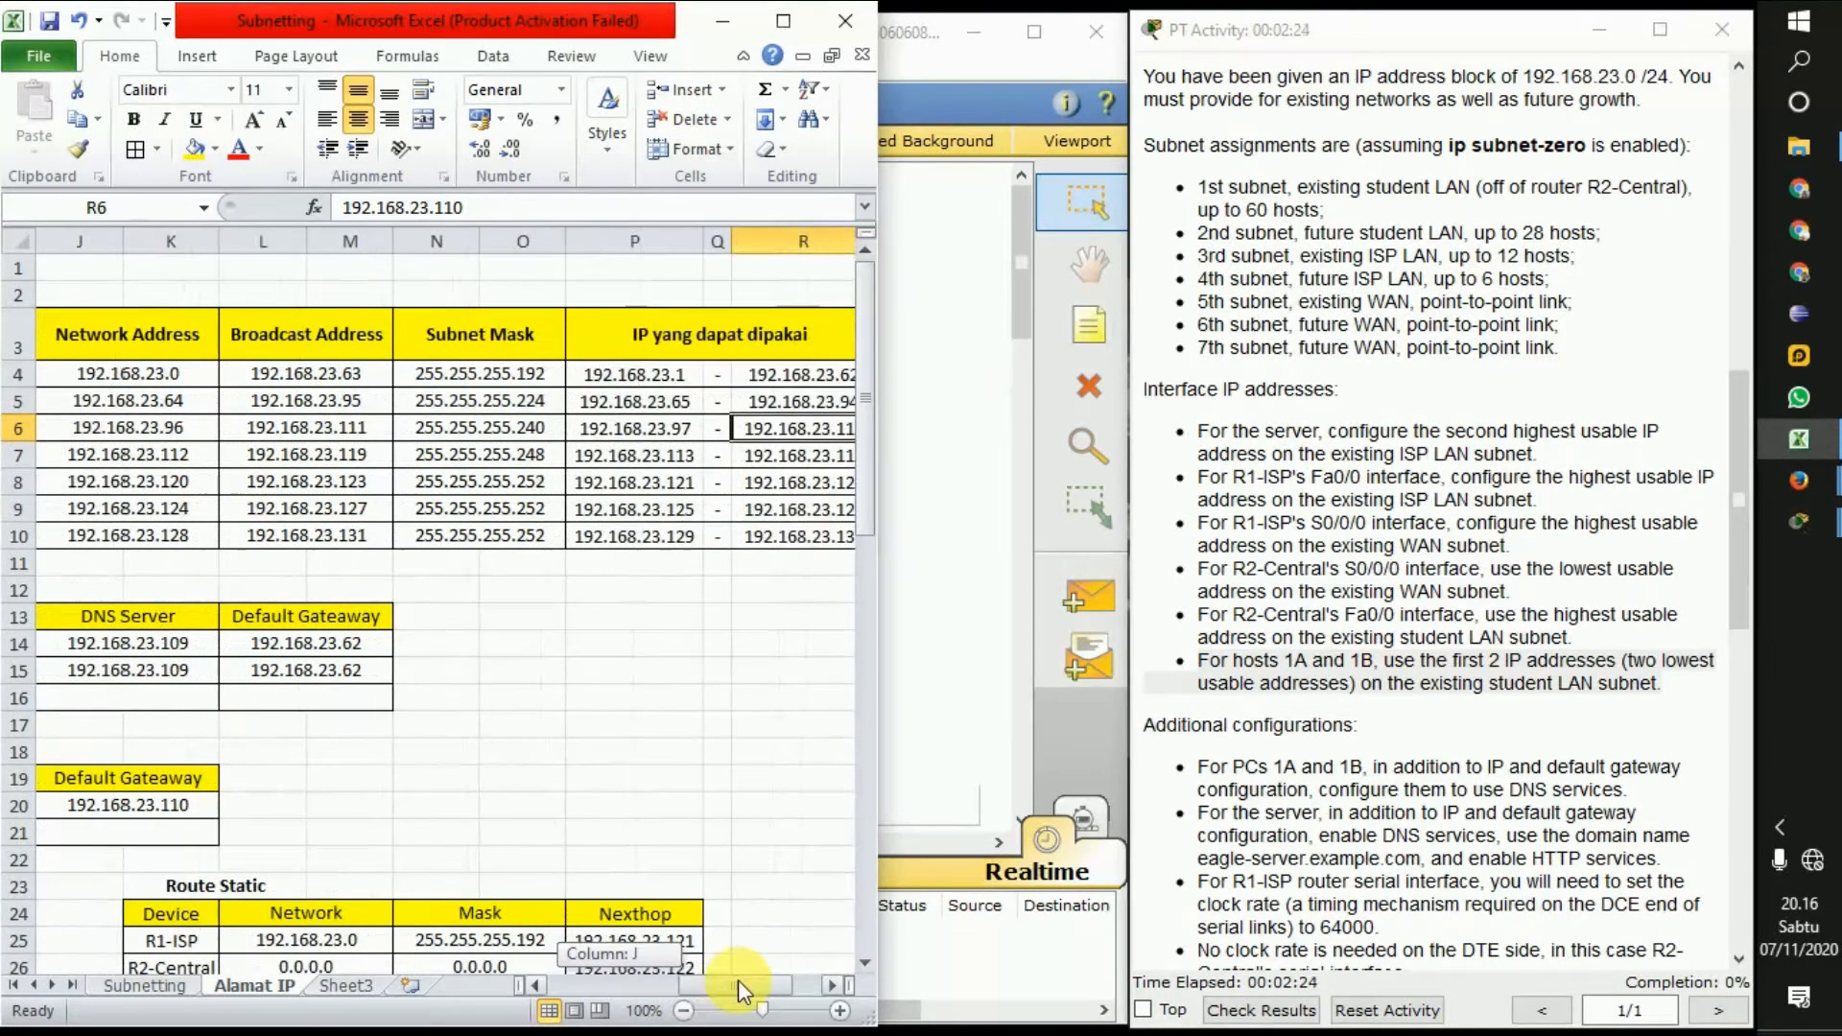
drag(643, 428, 791, 441)
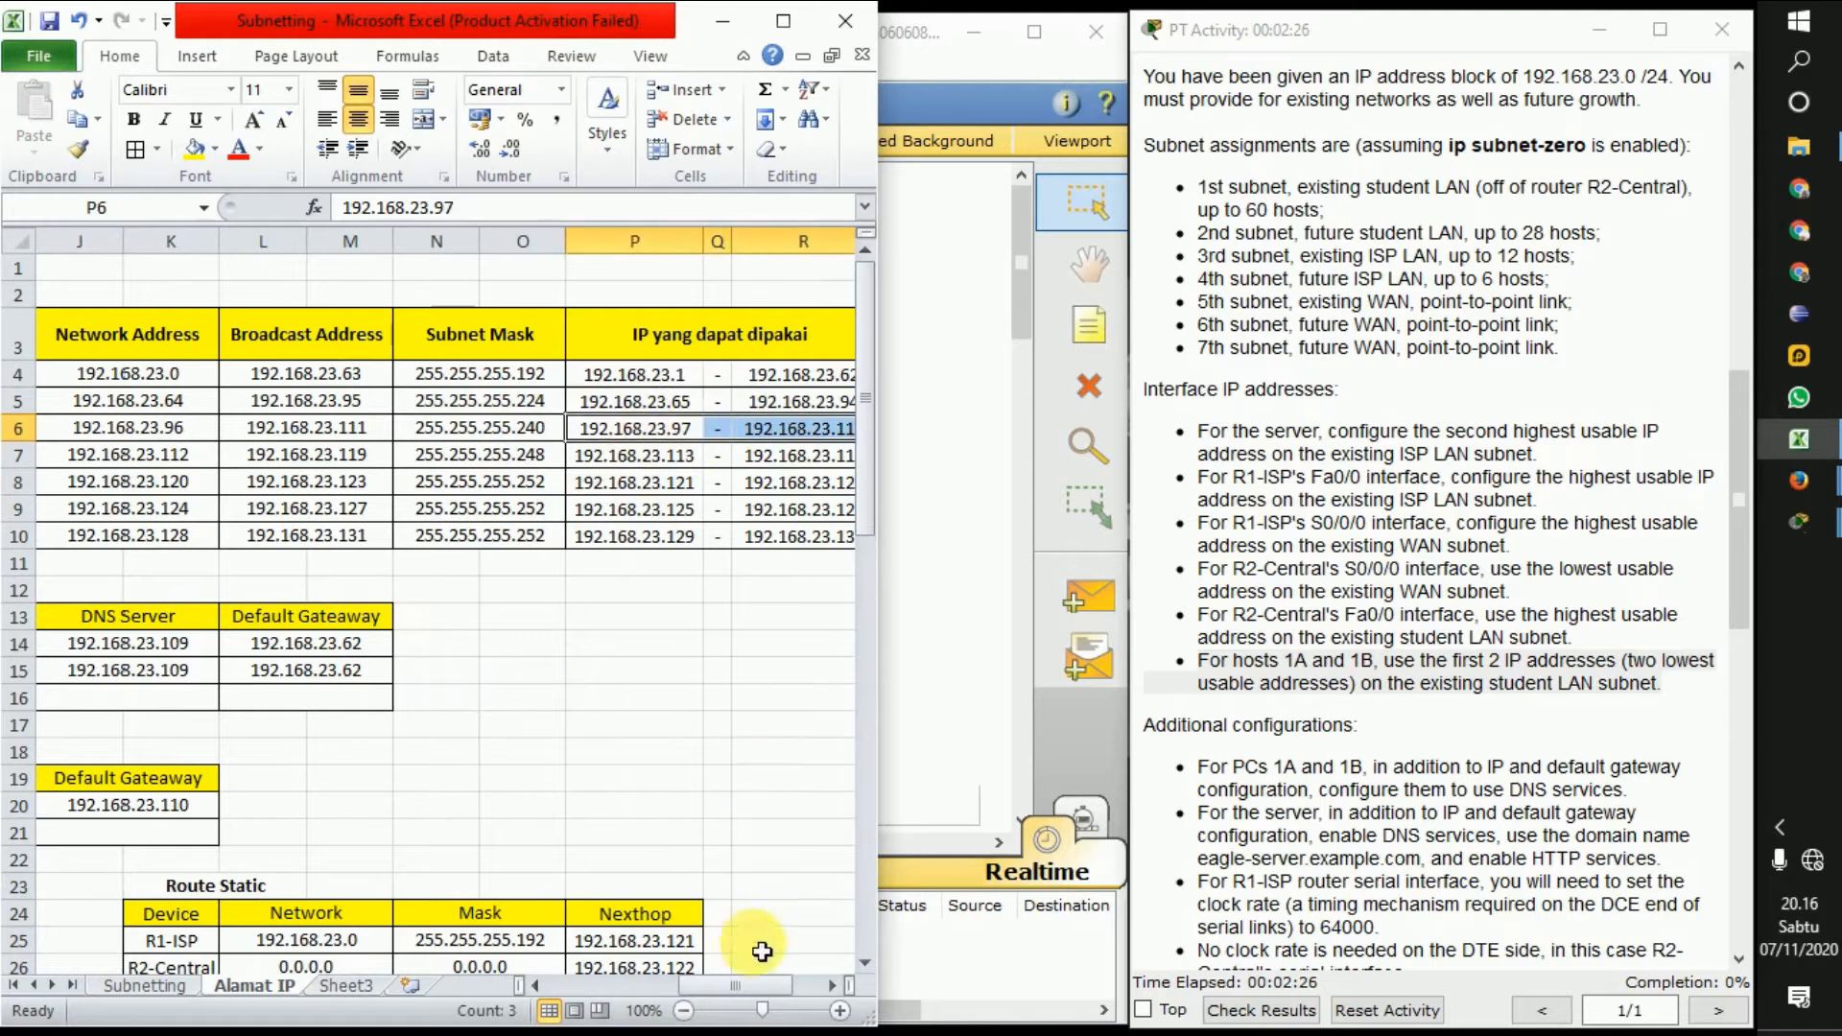
drag(754, 987, 619, 995)
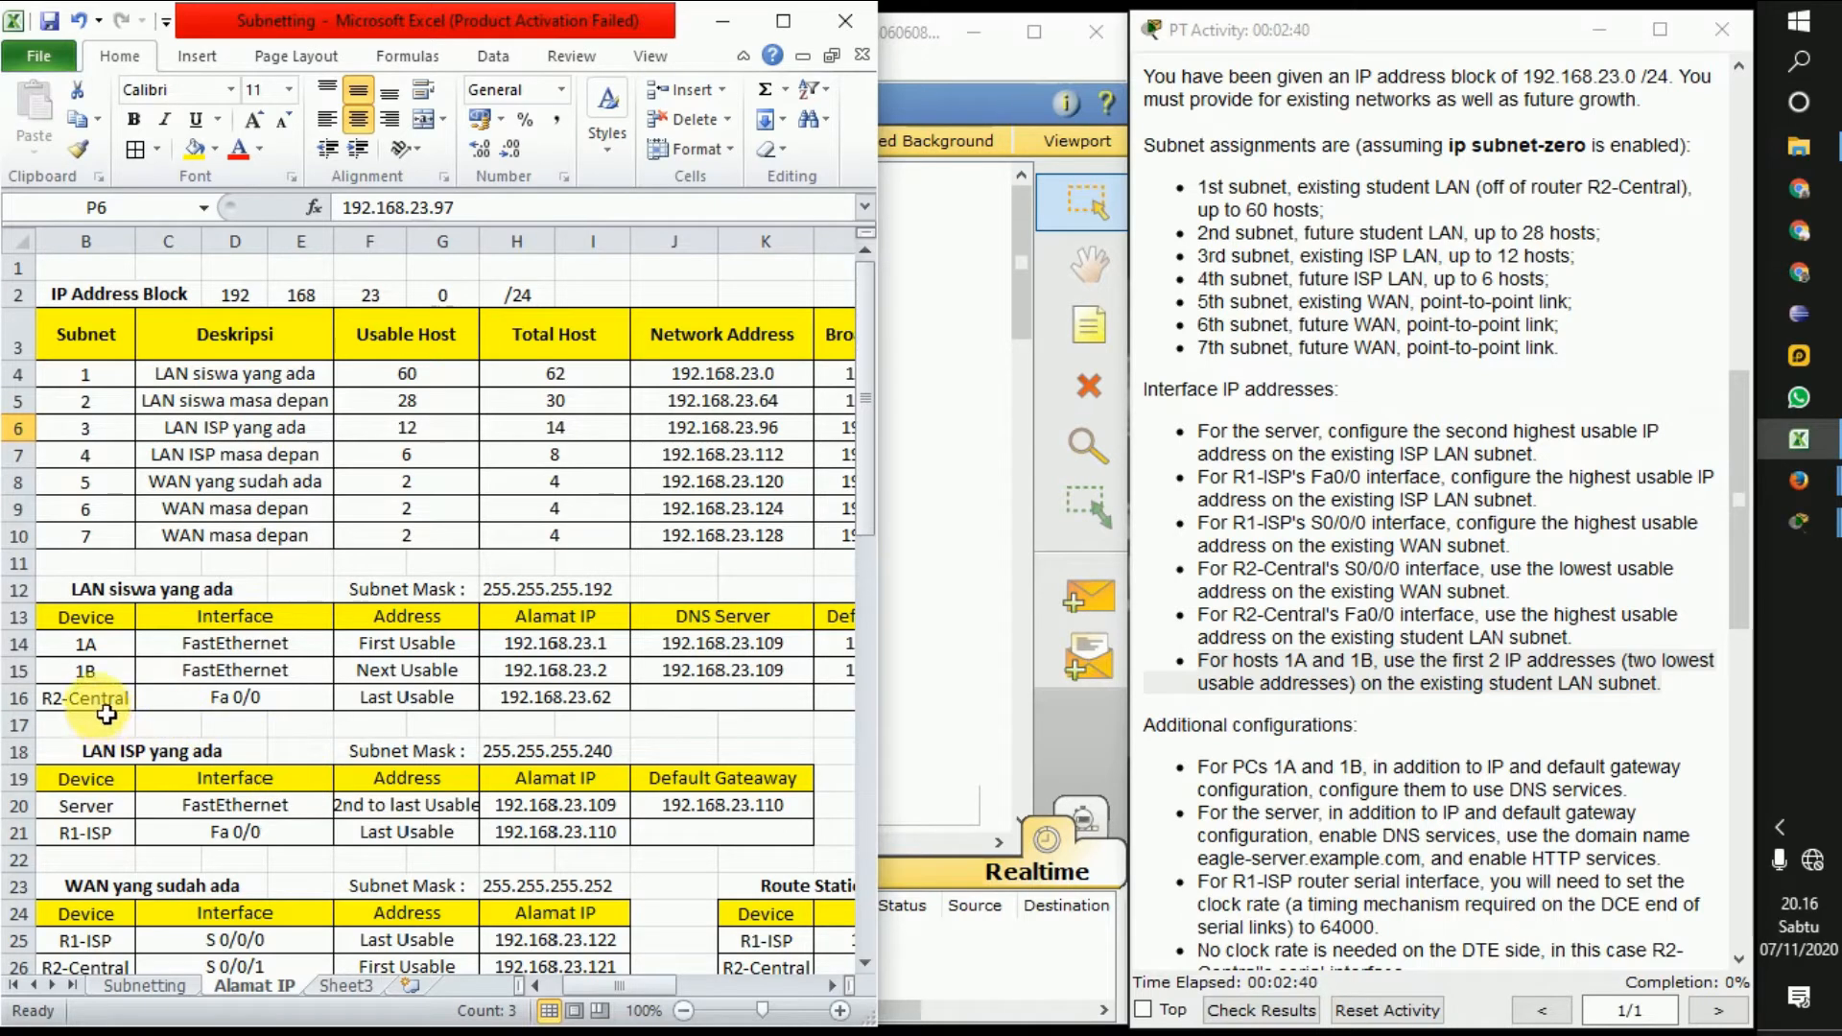
Check R2-Central's Fa0/0 address against the usable IP range of the existing student LAN
drag(614, 993, 758, 986)
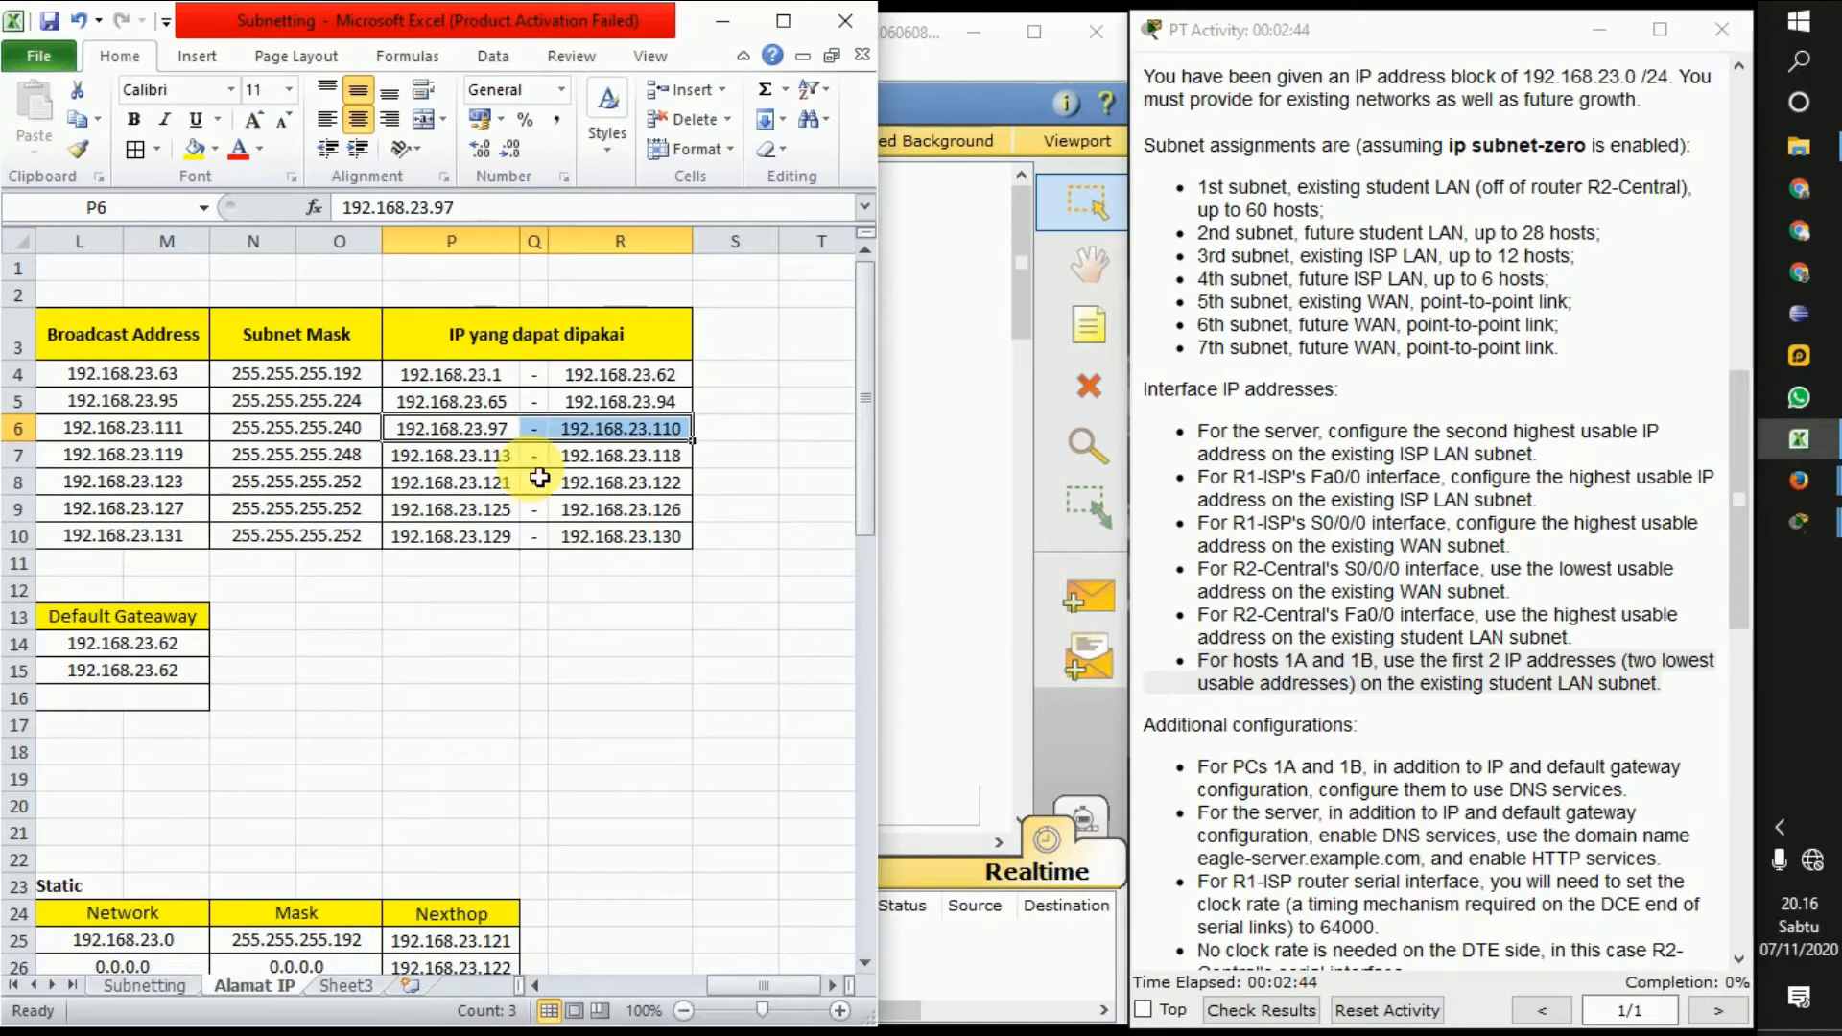
drag(493, 379, 632, 385)
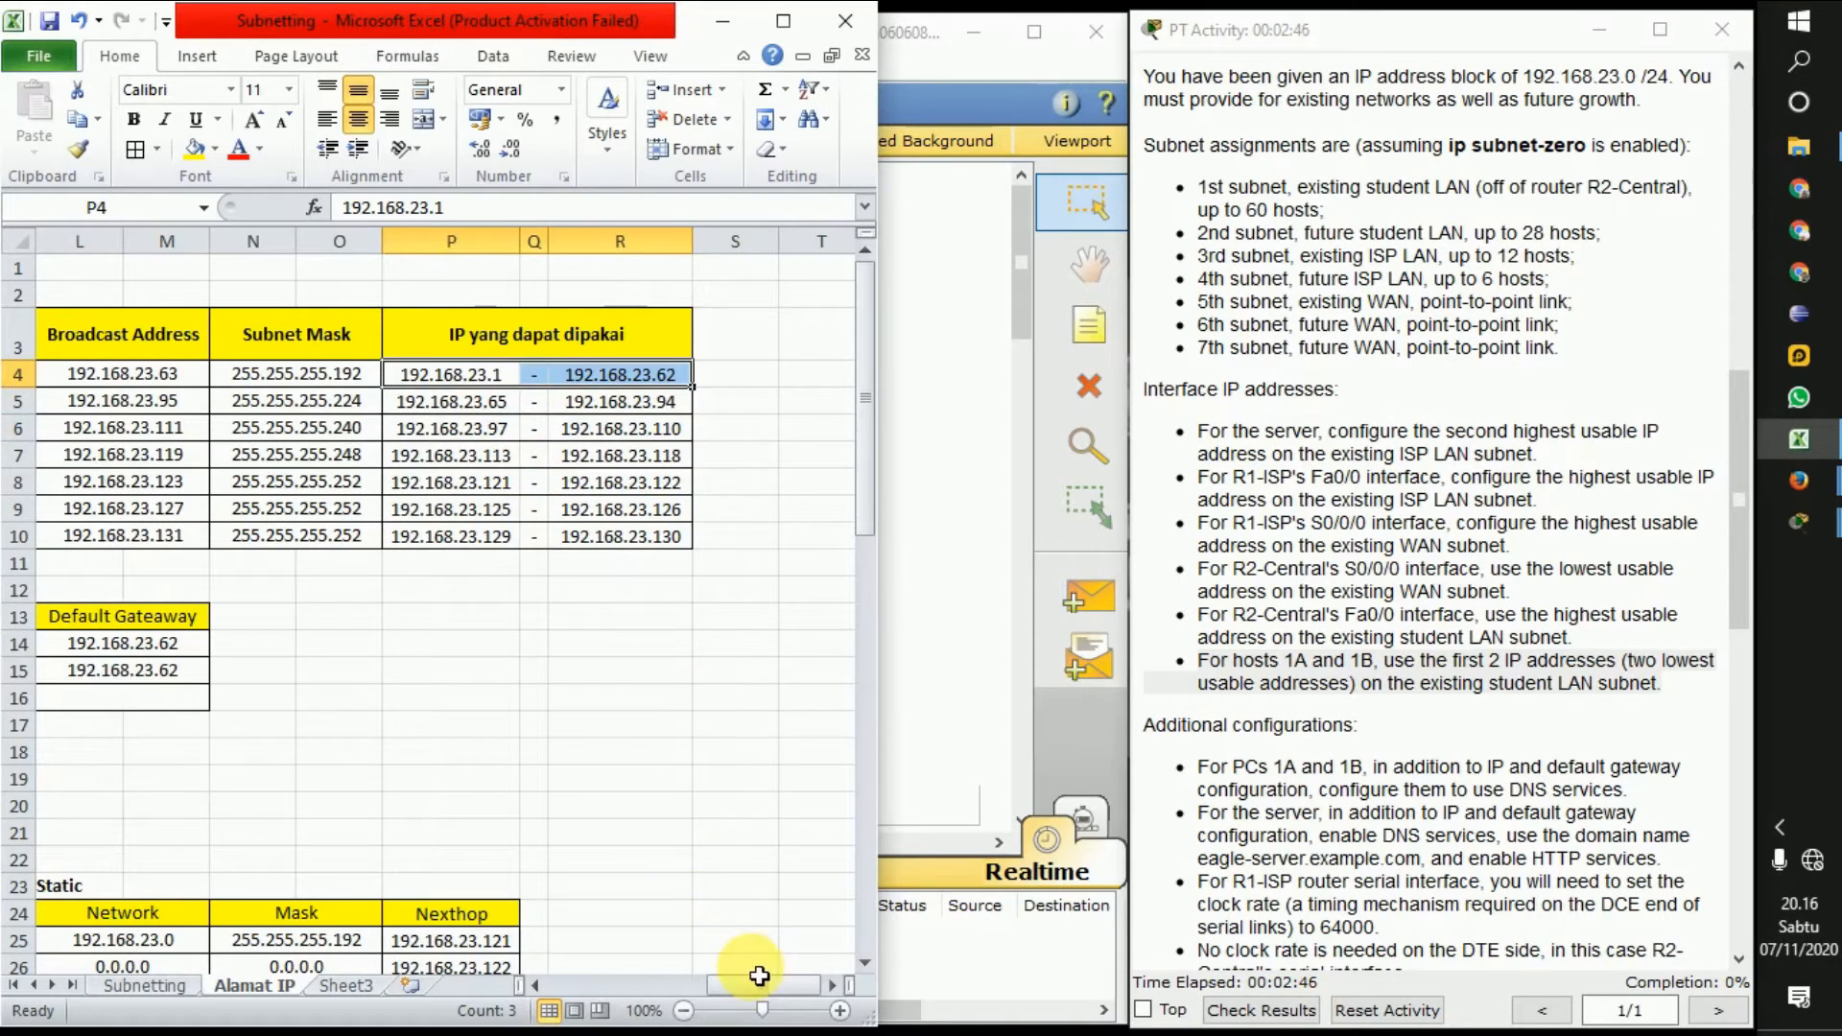
drag(740, 985, 623, 985)
click(563, 376)
Check the existing WAN table's R1-ISP and R2-Central serial addresses against the usable IP range of subnet 5
scroll(574, 802, down, 2)
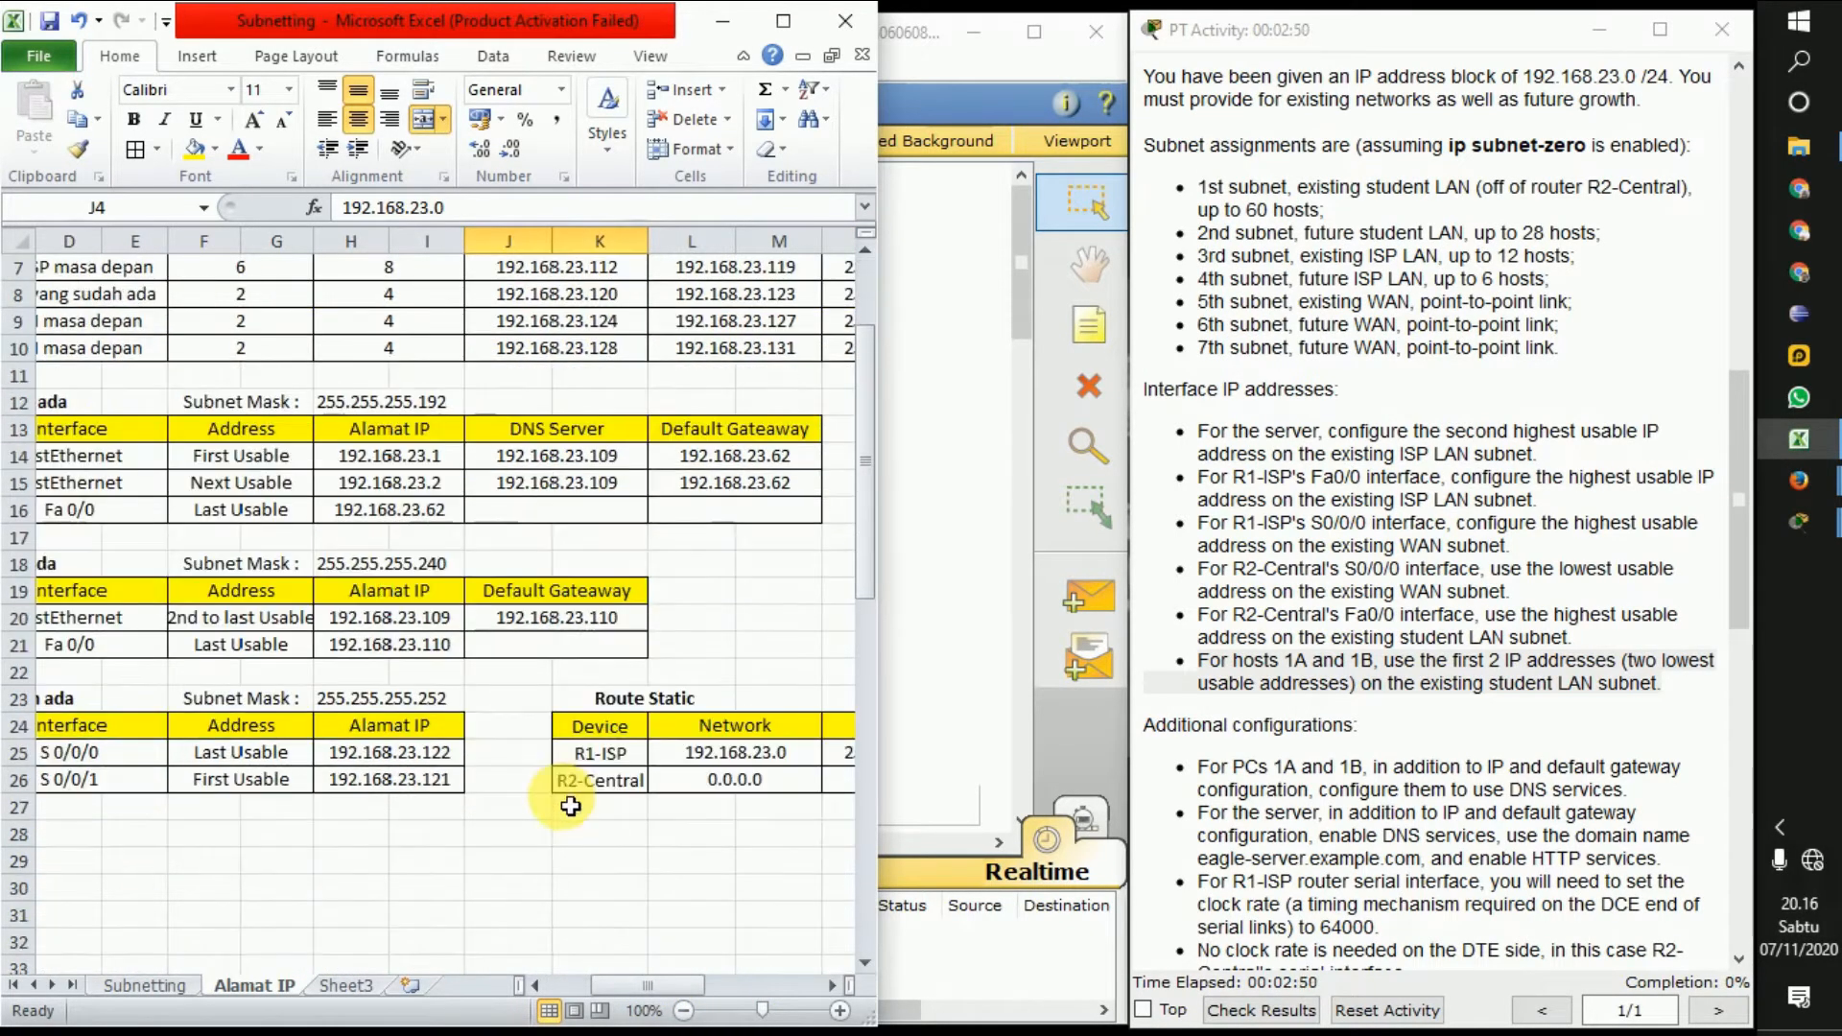
drag(681, 986, 637, 986)
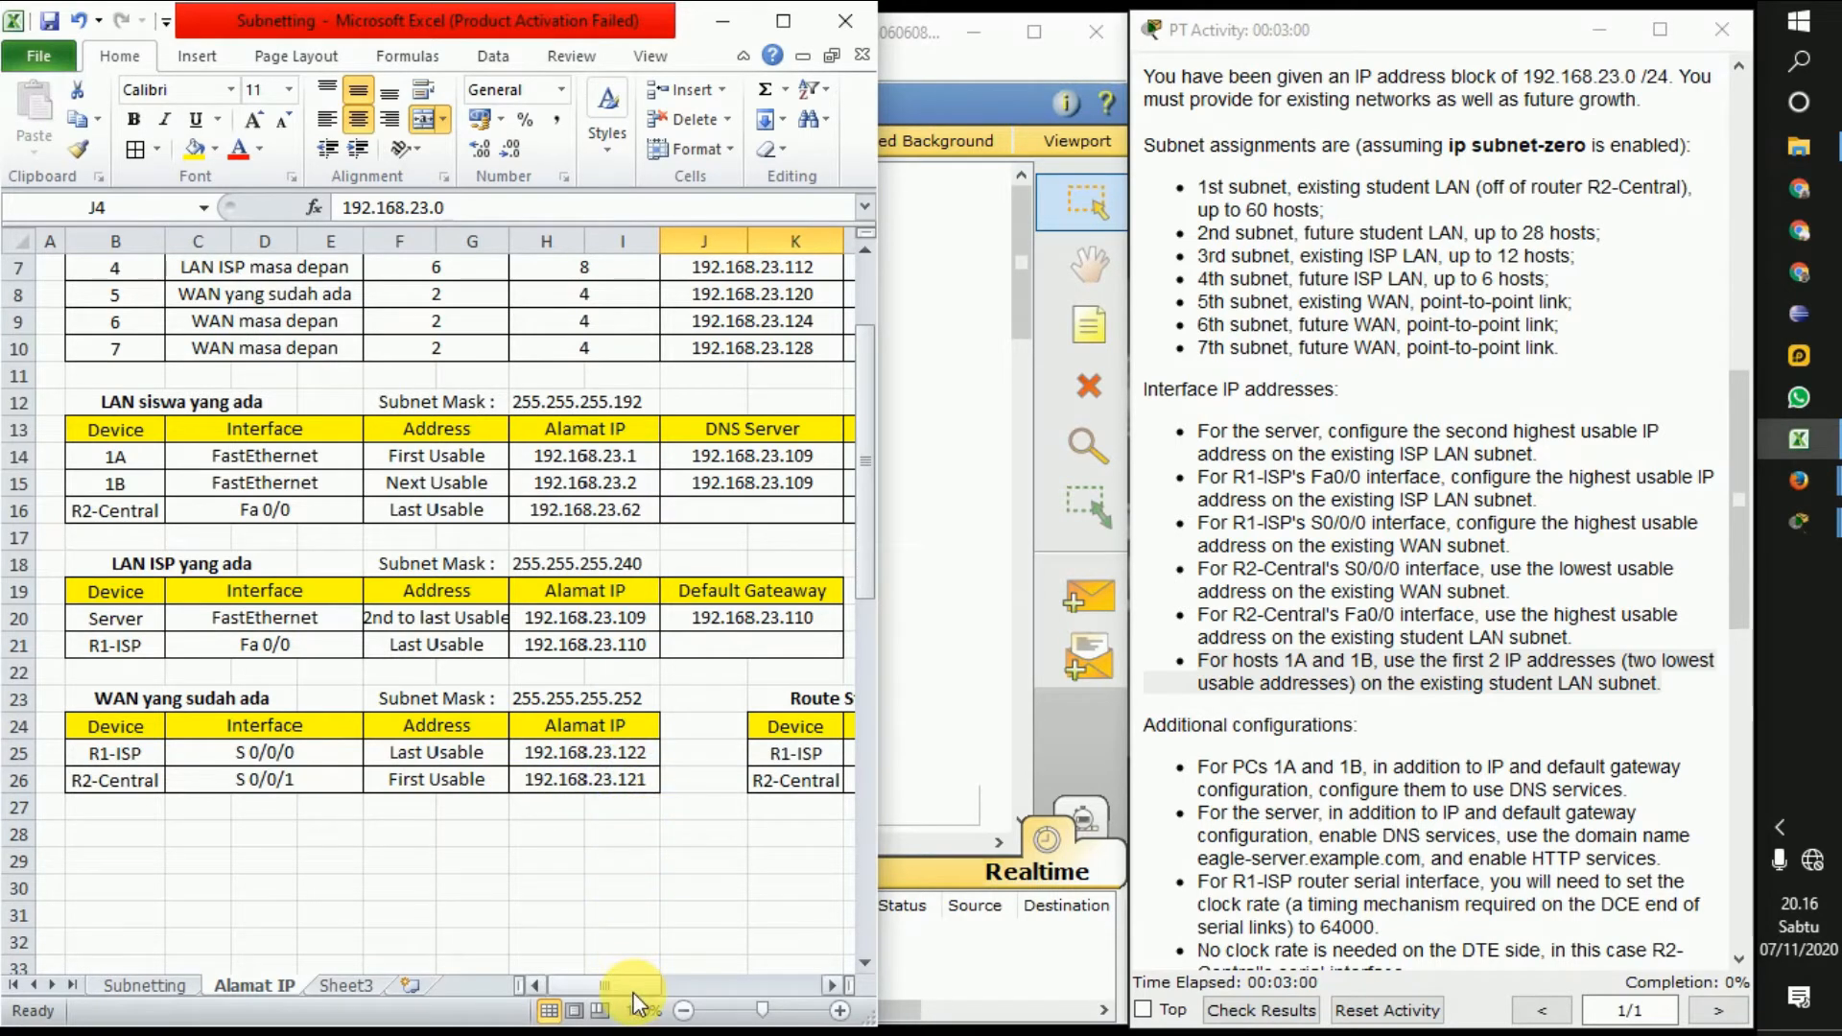
drag(634, 993, 787, 986)
scroll(604, 720, up, 2)
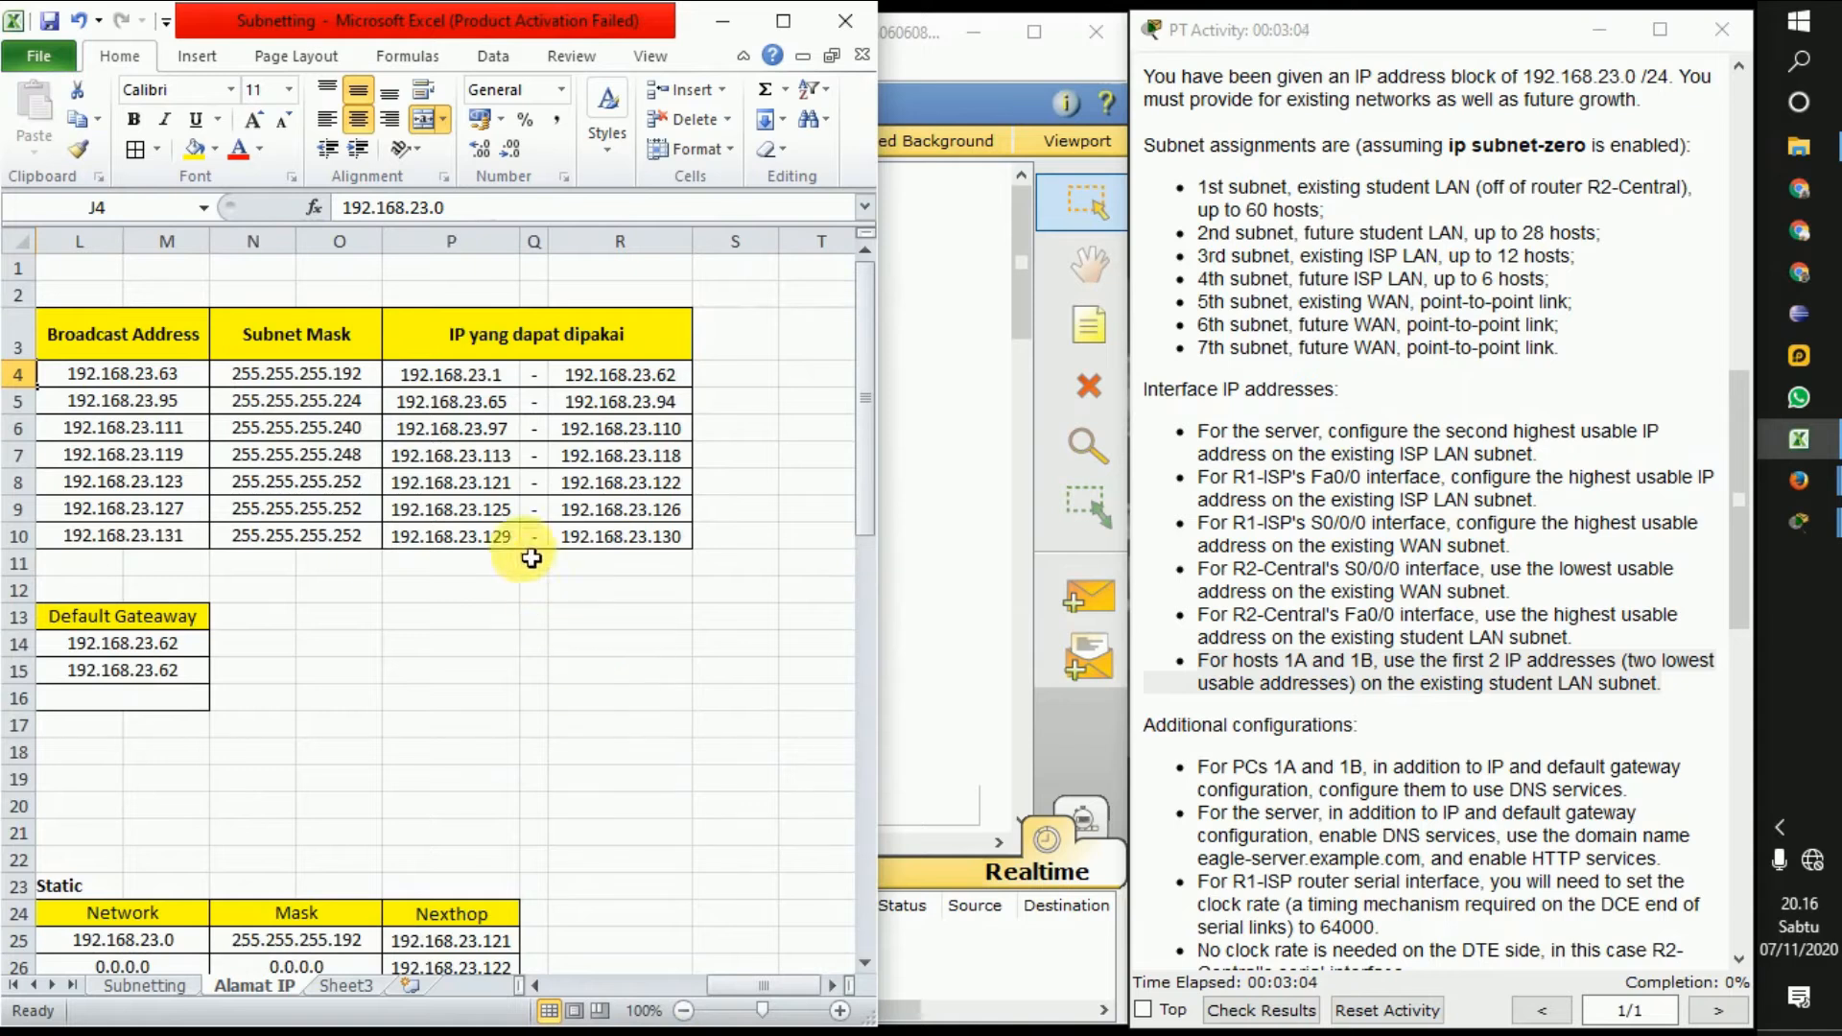
click(656, 483)
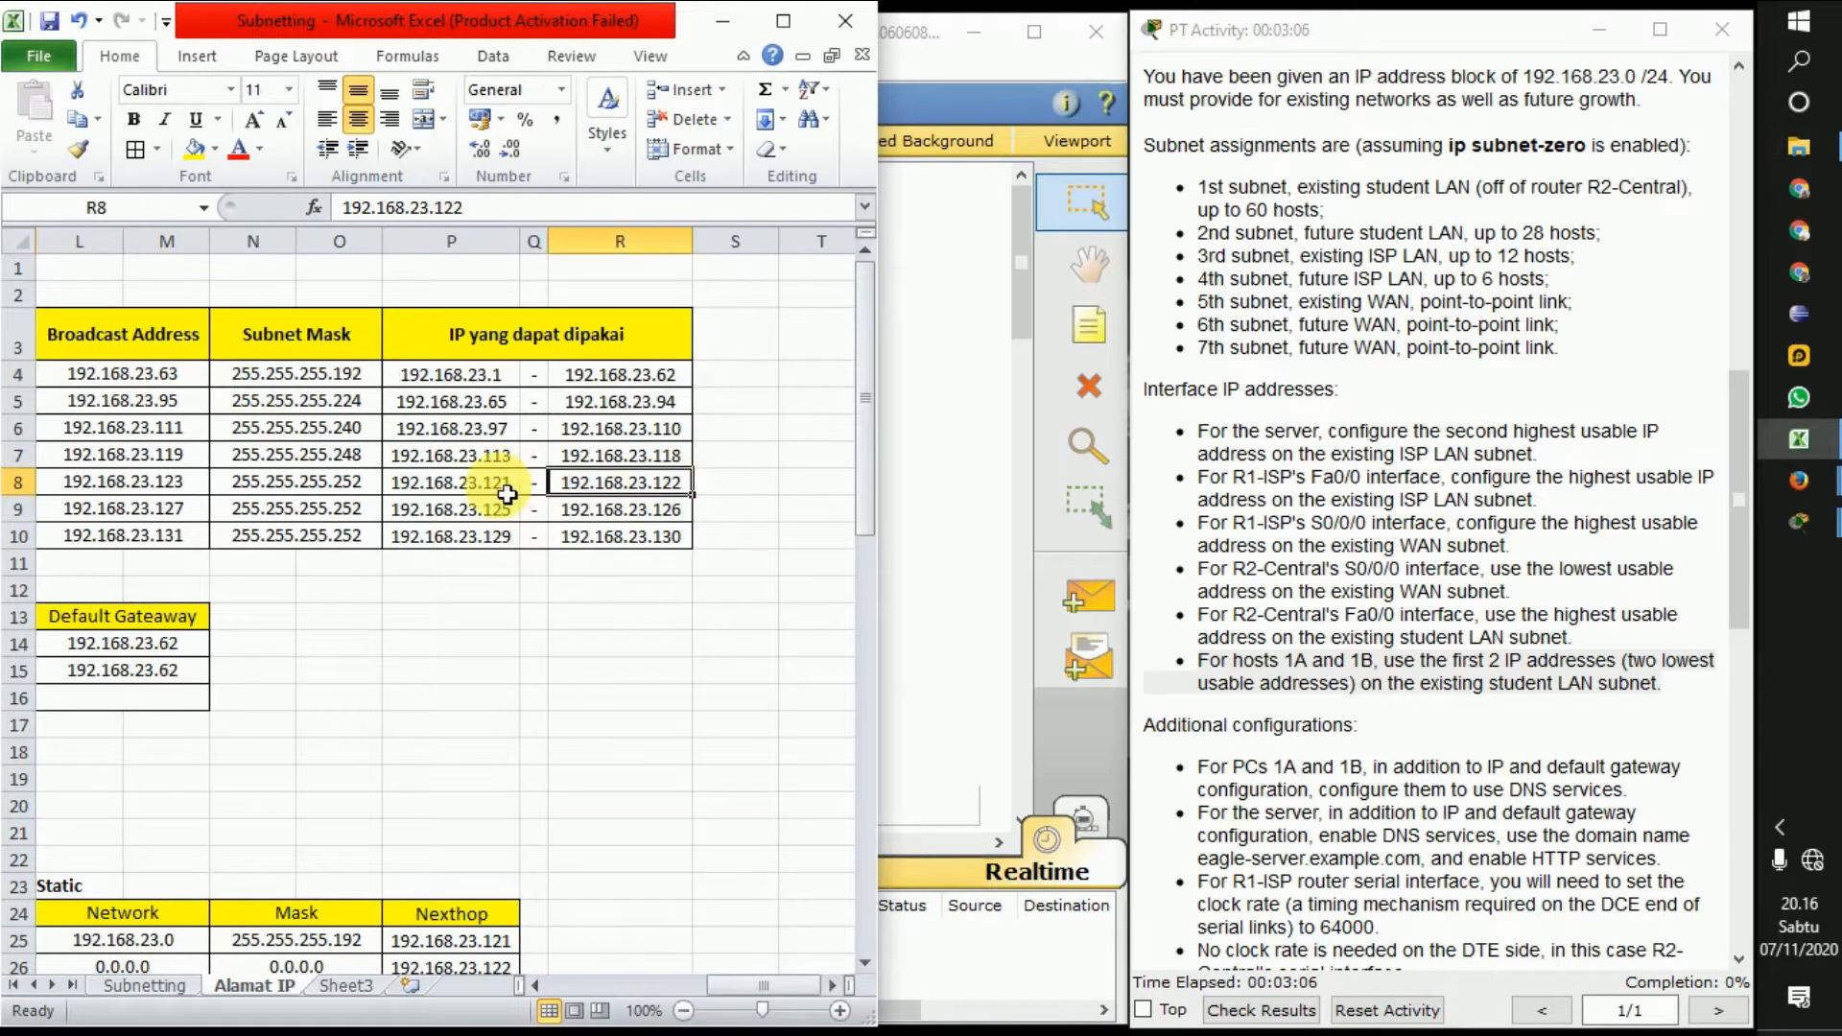
drag(762, 984, 605, 982)
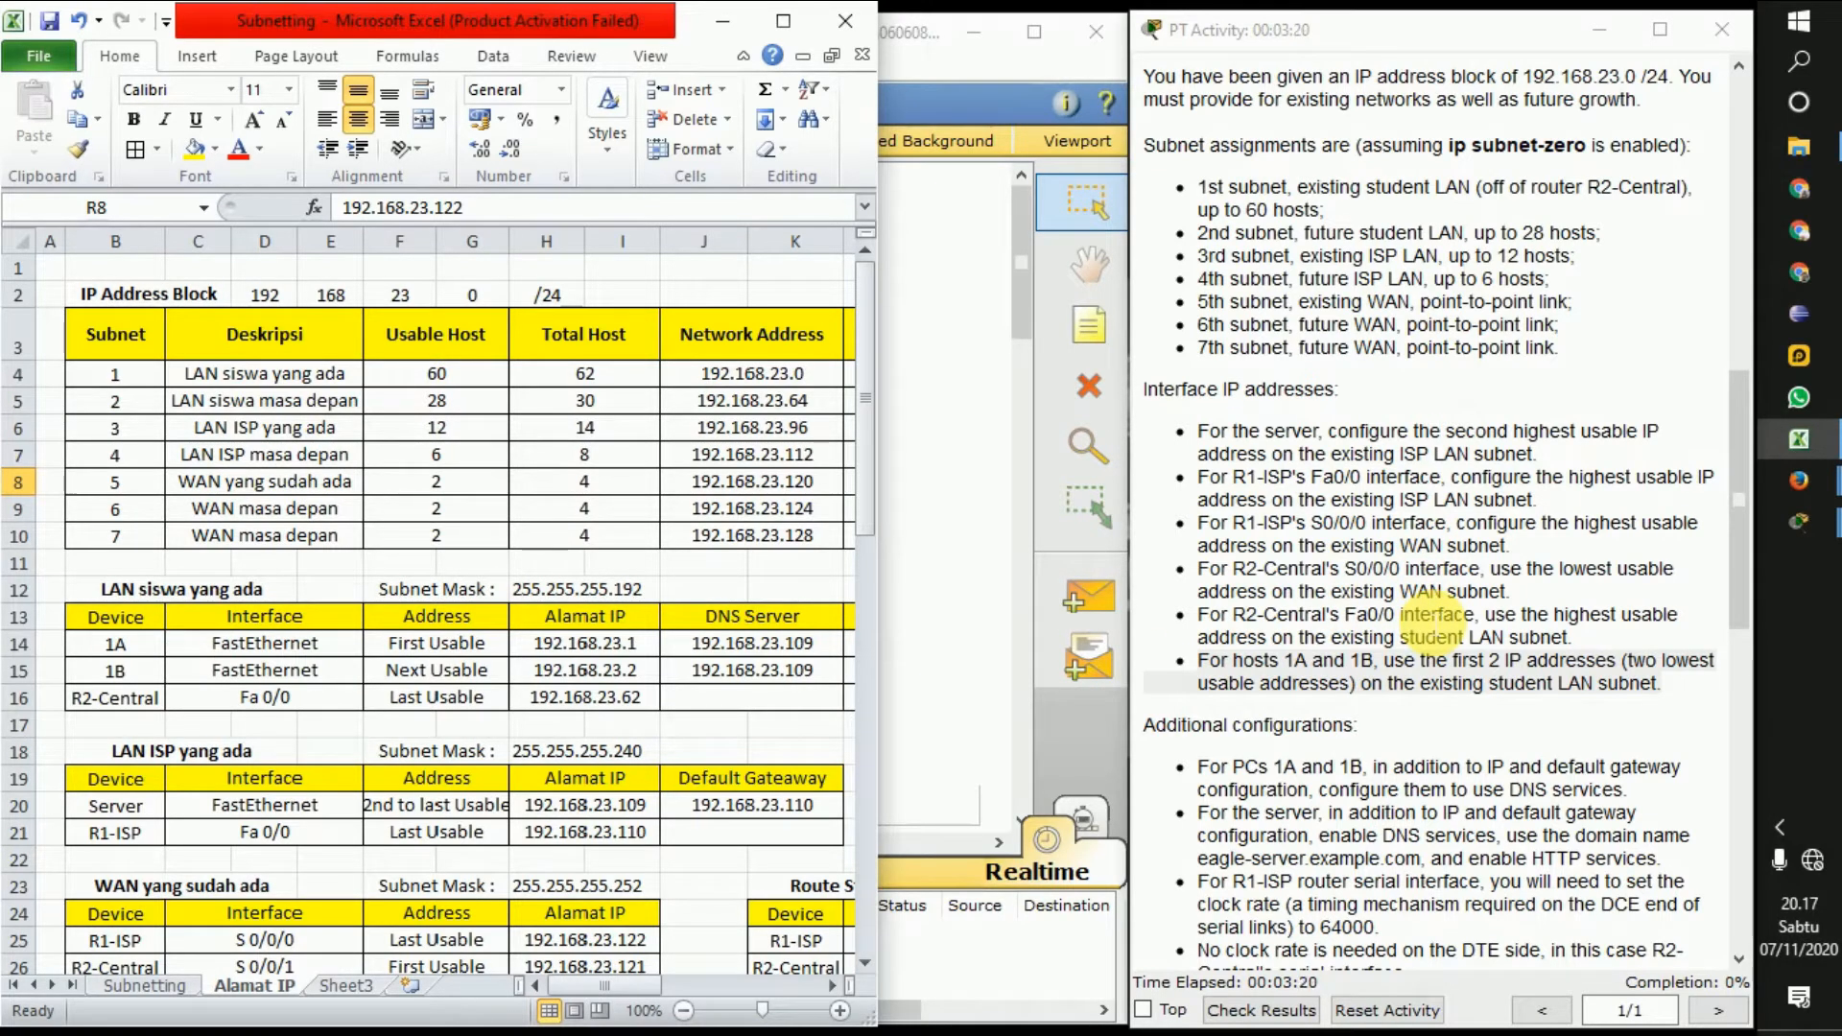
Return to the Packet Tracer topology and bring up the device addressing table at the start of the activity instructions
click(959, 515)
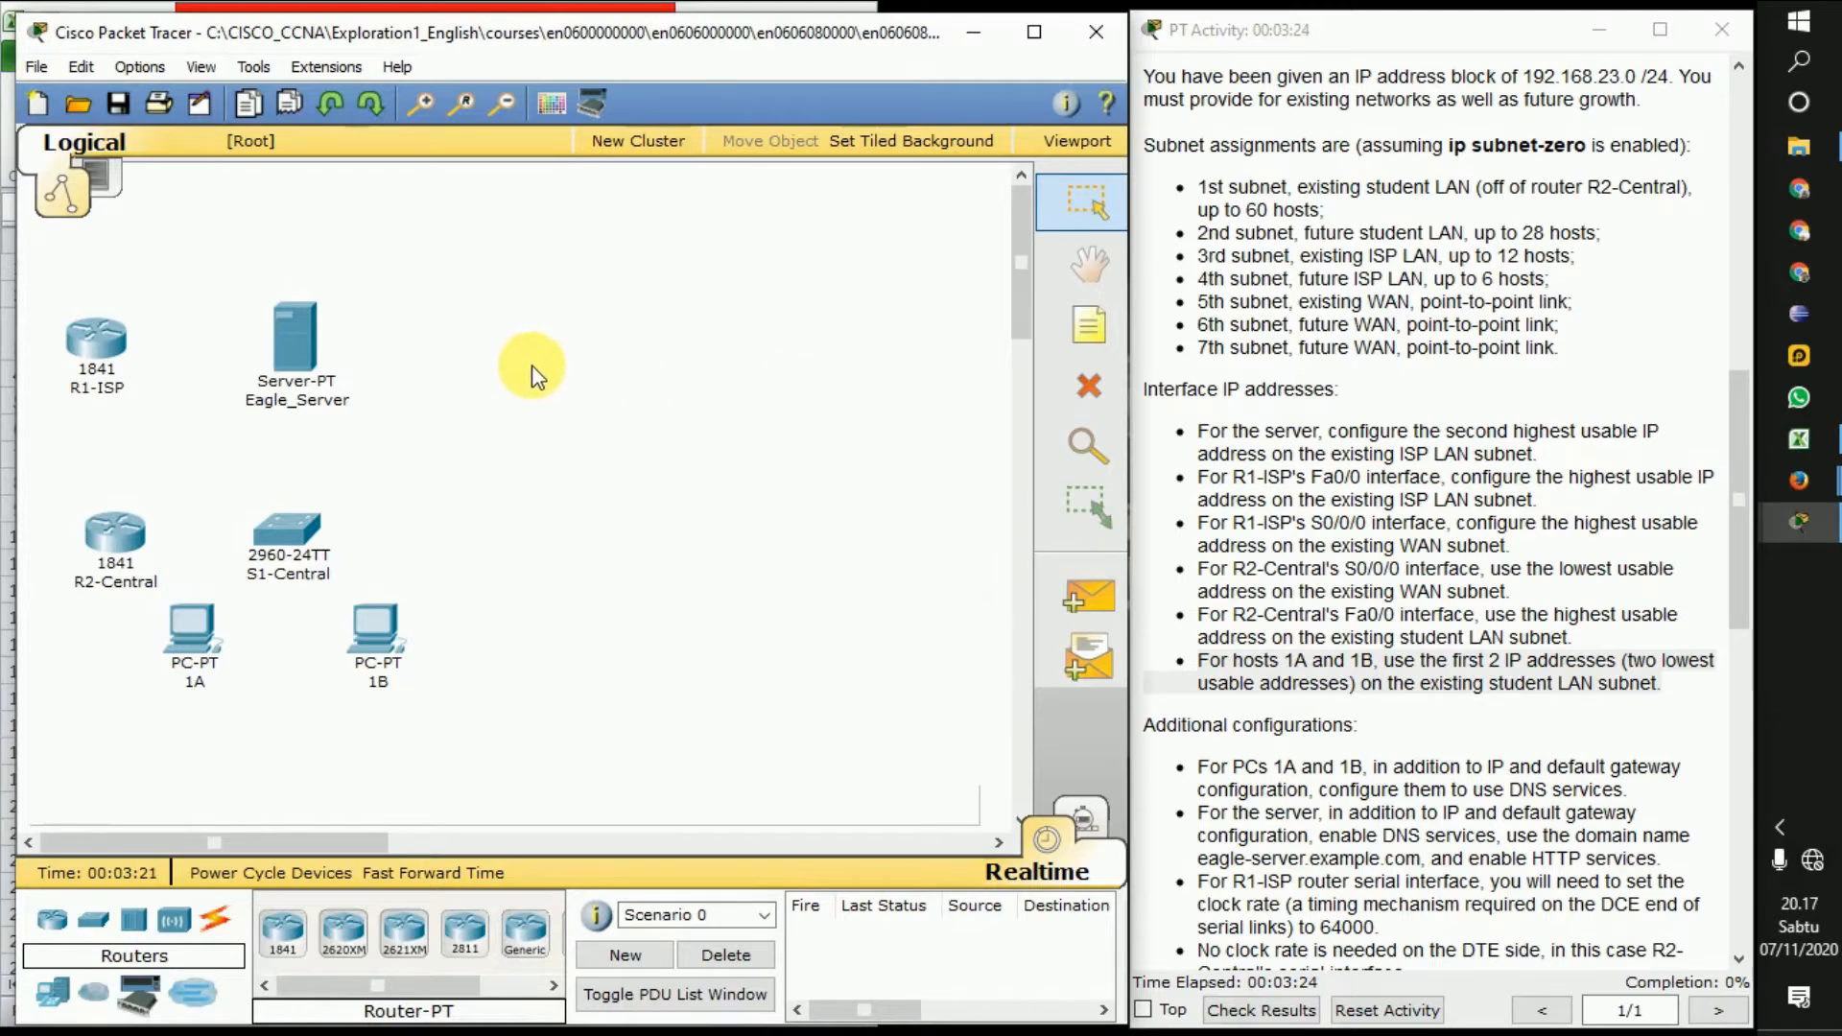
scroll(1583, 105, up, 10)
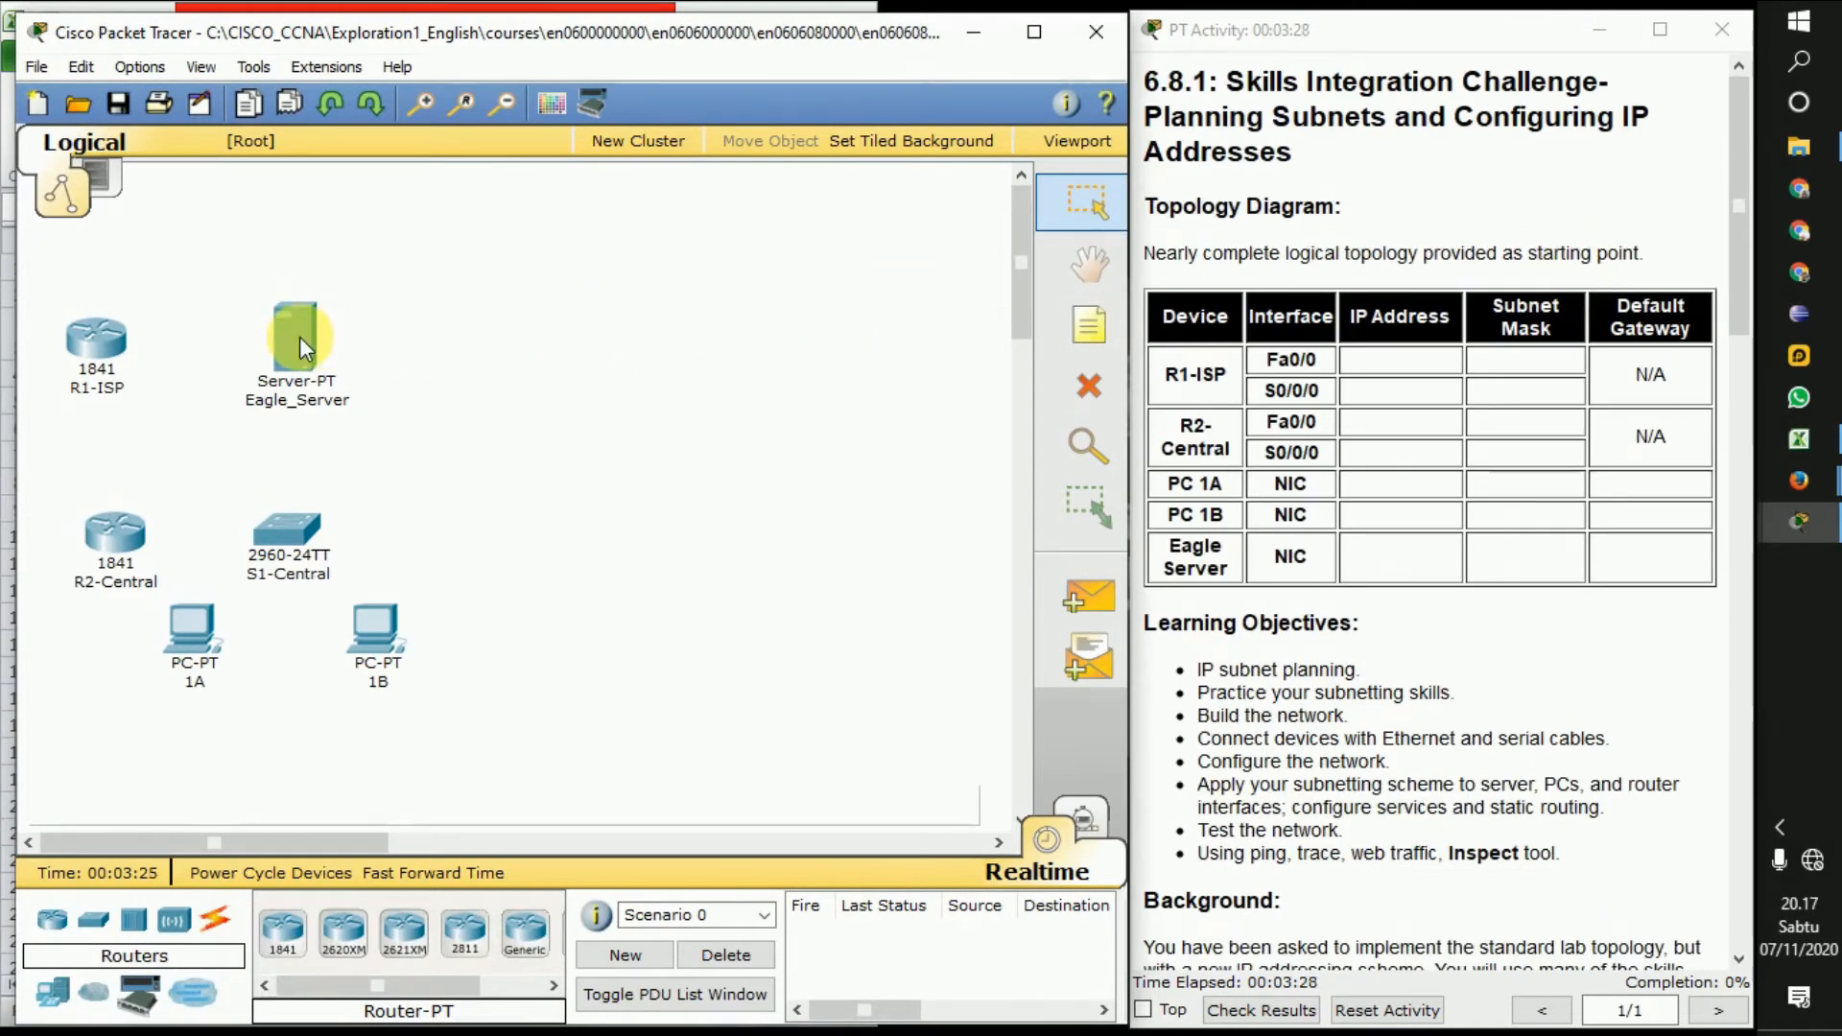
Switch on the power of Eagle_Server, PC 1A and PC 1B from their physical device views
mouse_move(297, 403)
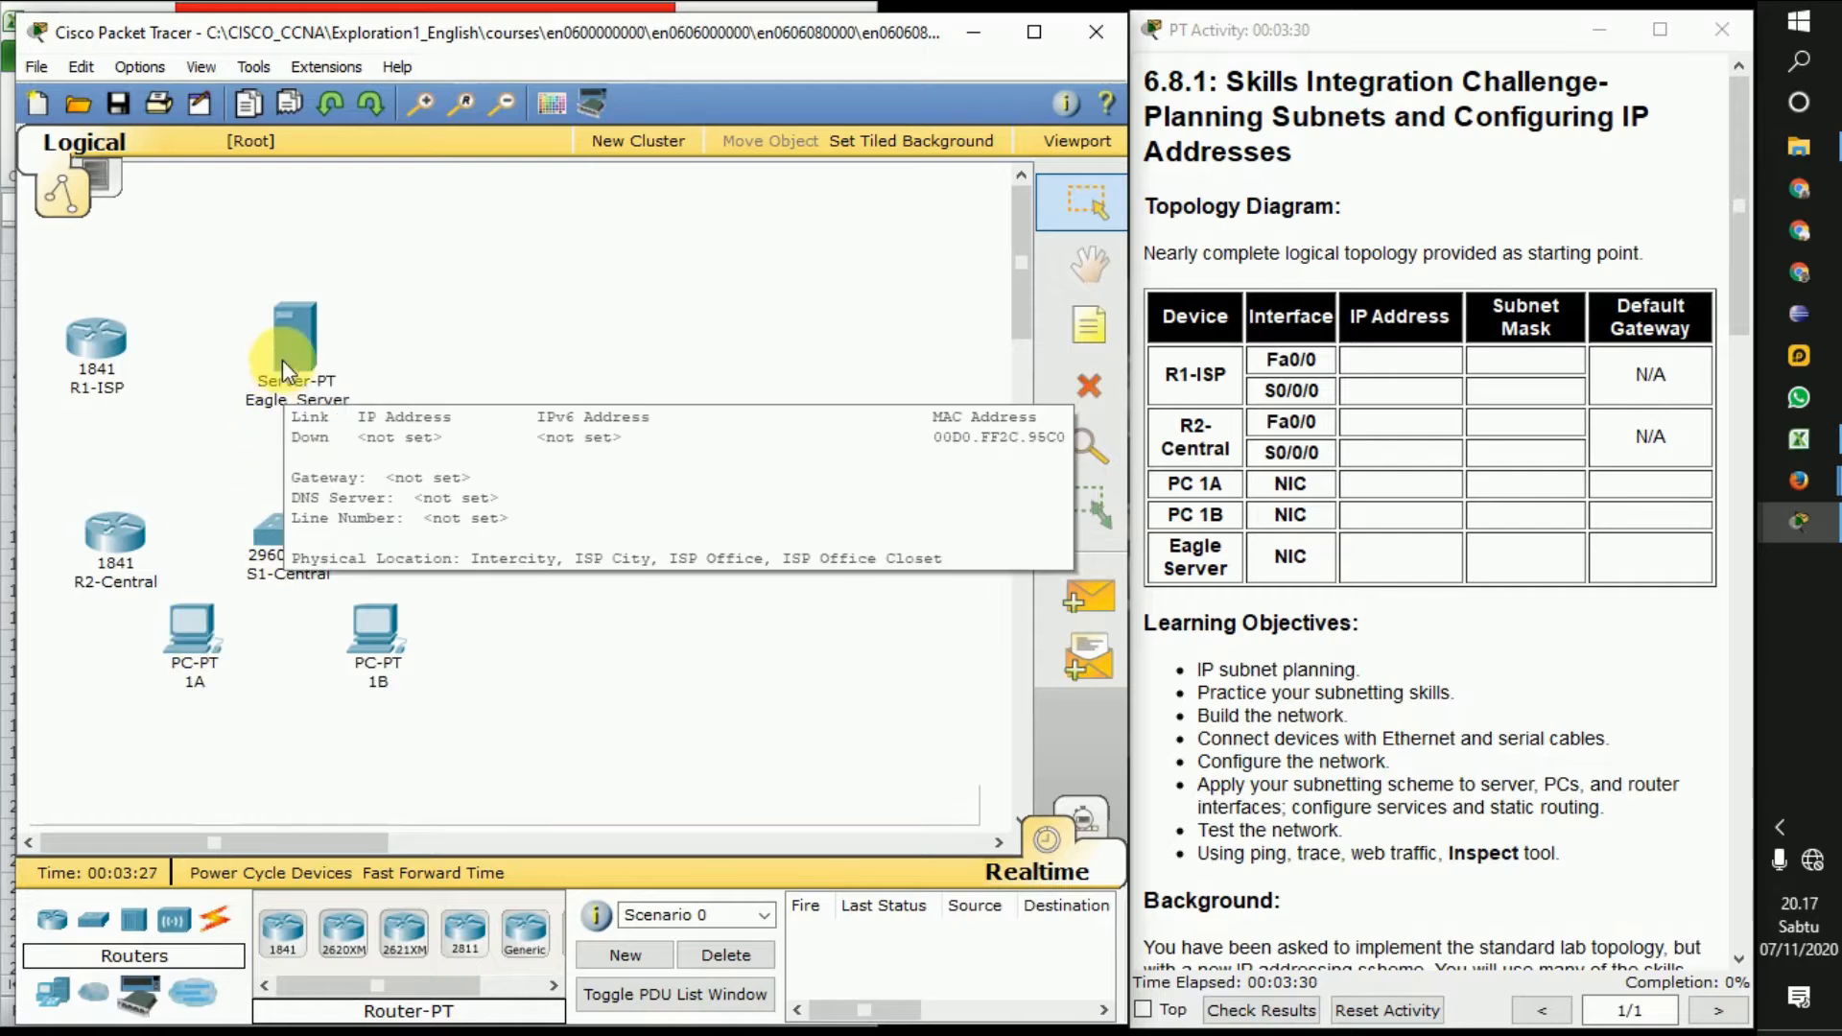
click(286, 362)
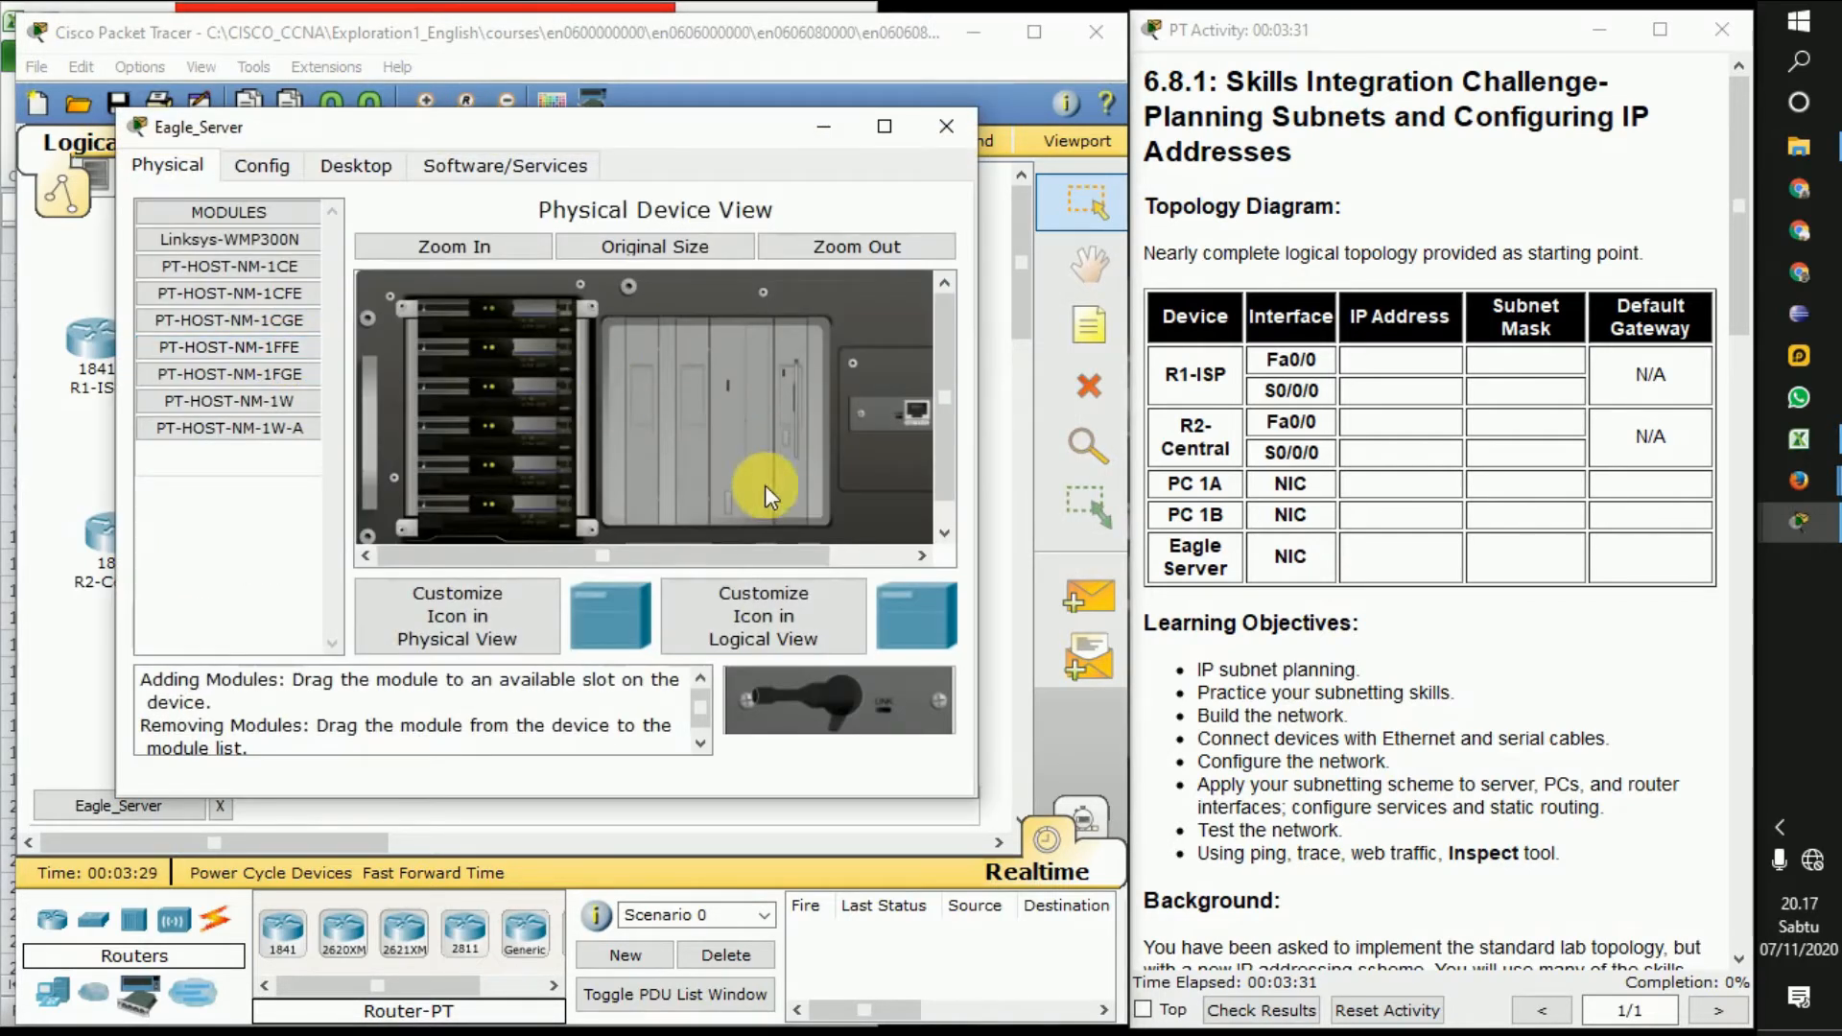
drag(716, 556, 873, 527)
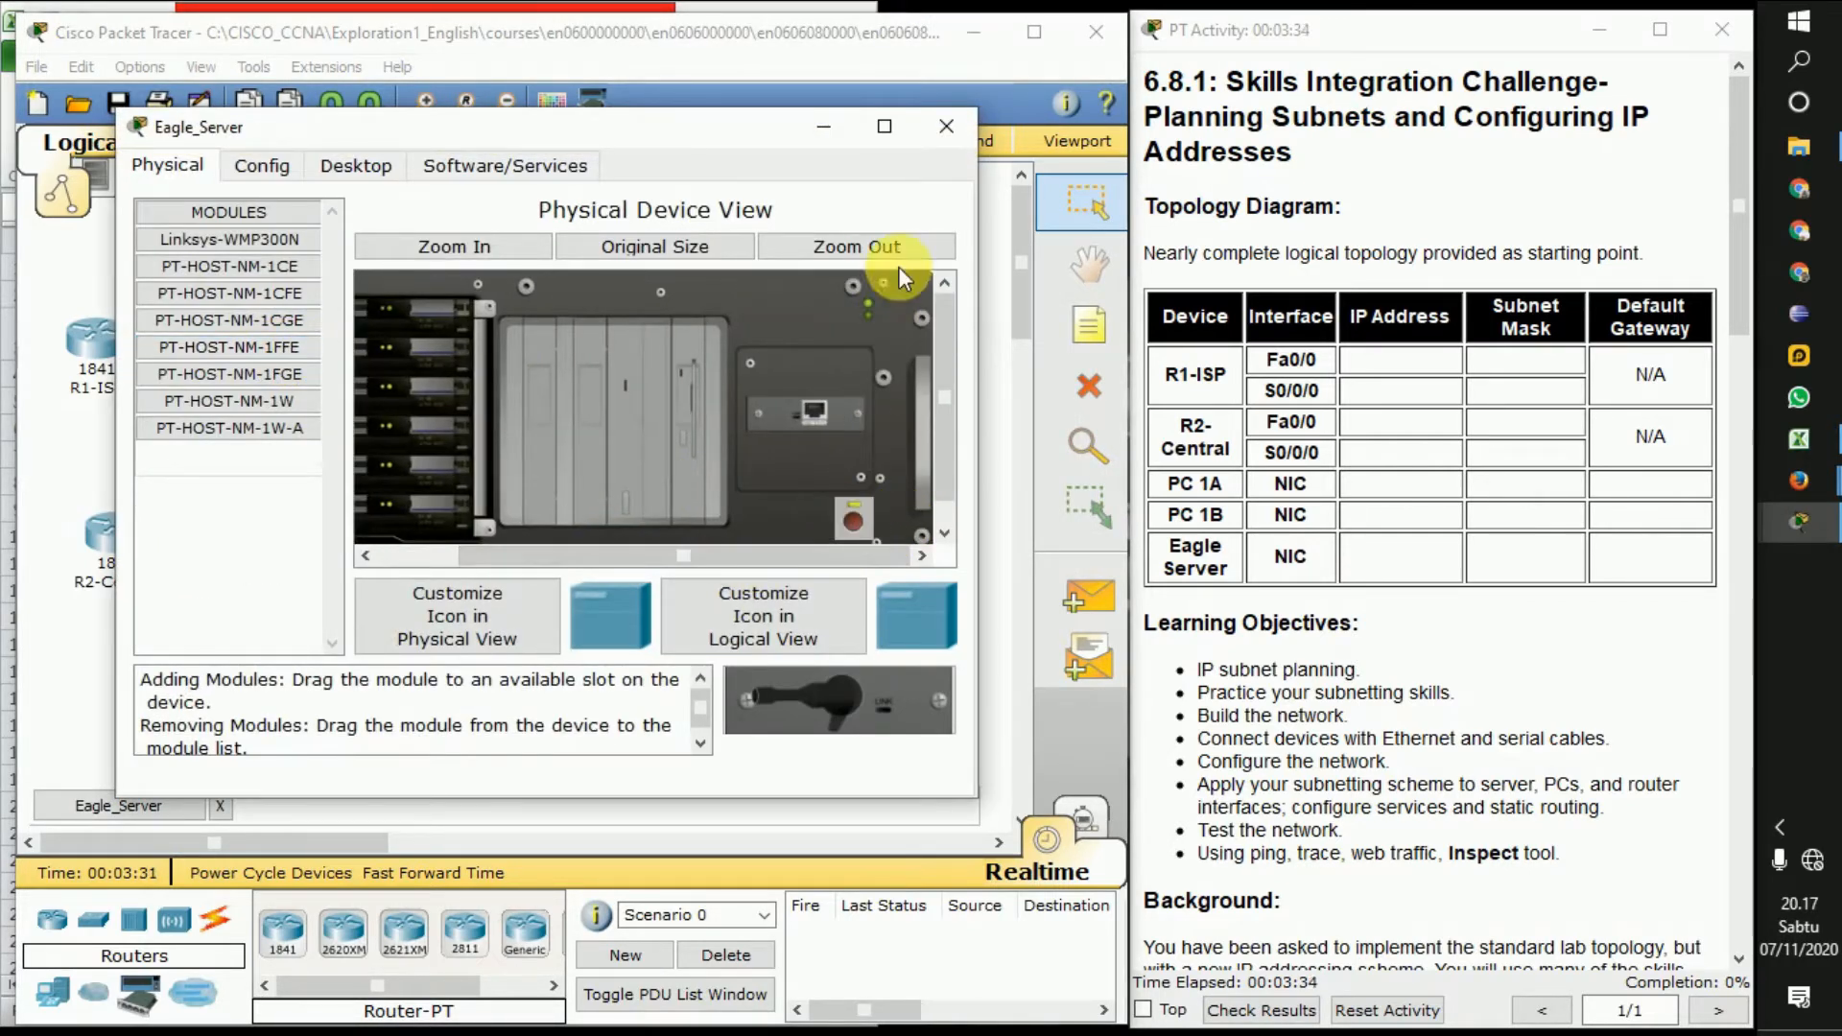
click(947, 141)
click(197, 633)
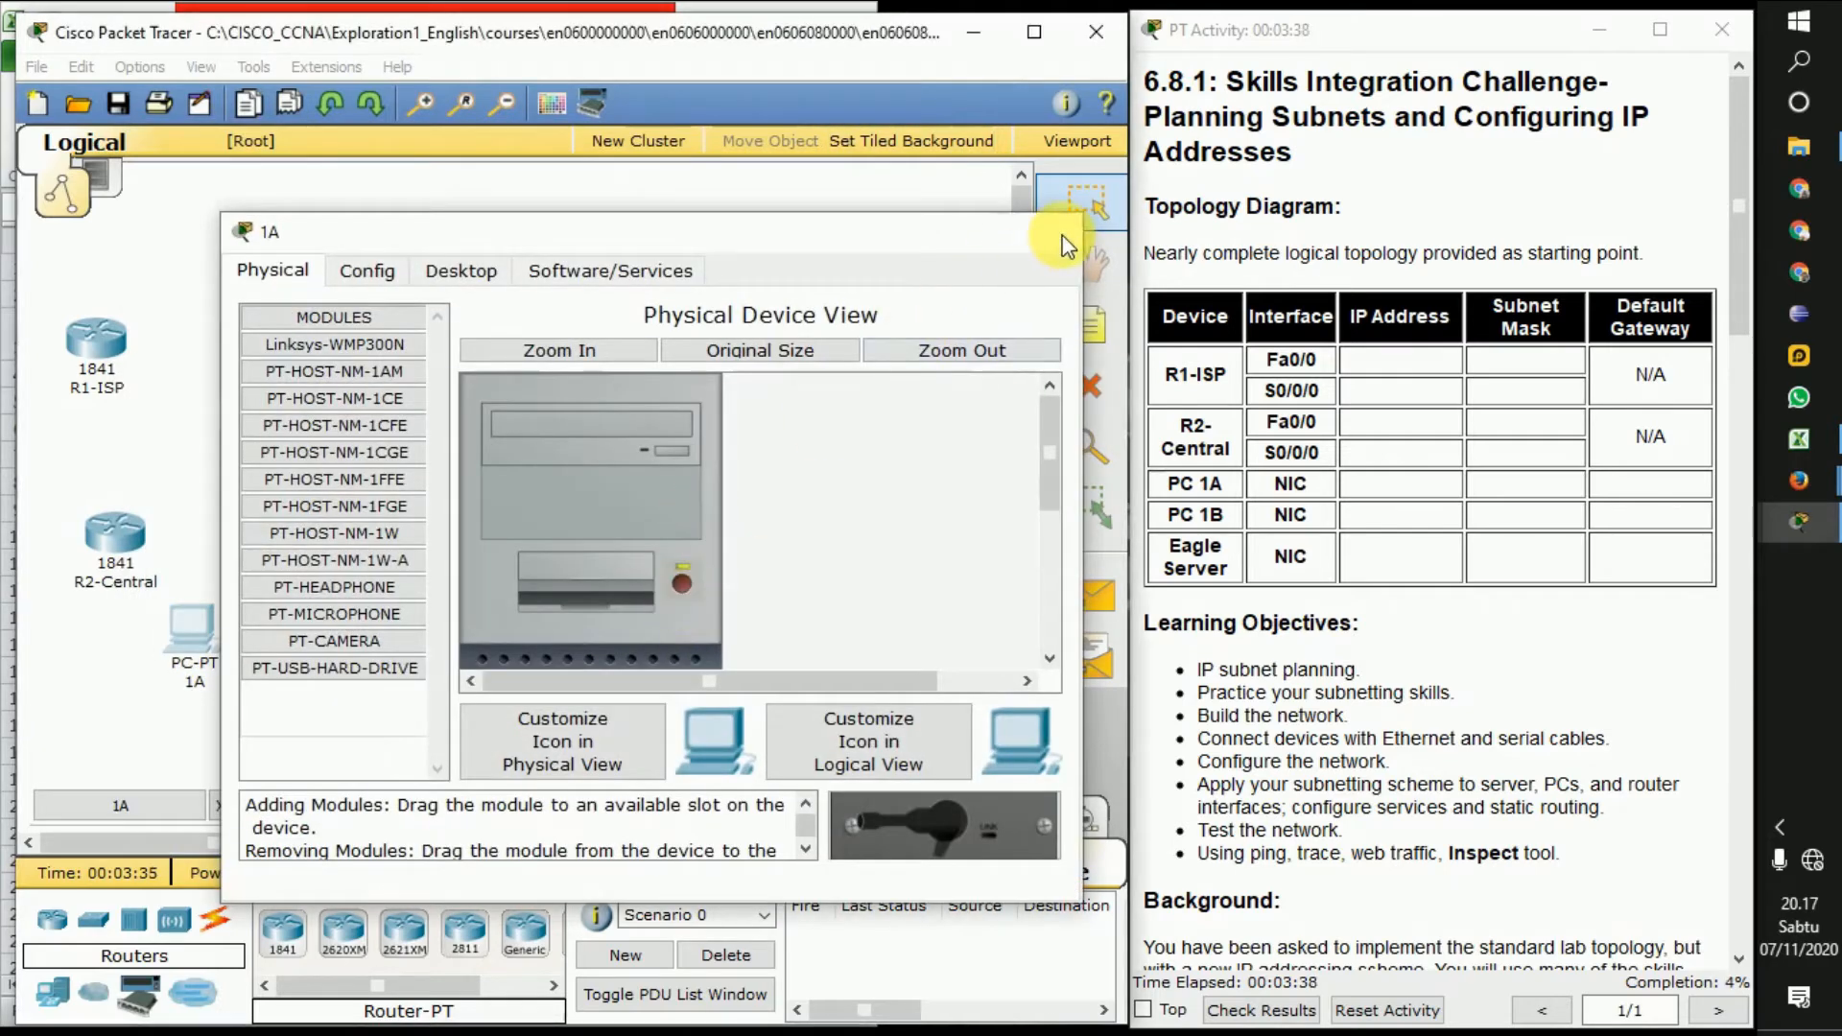
click(1052, 231)
click(384, 629)
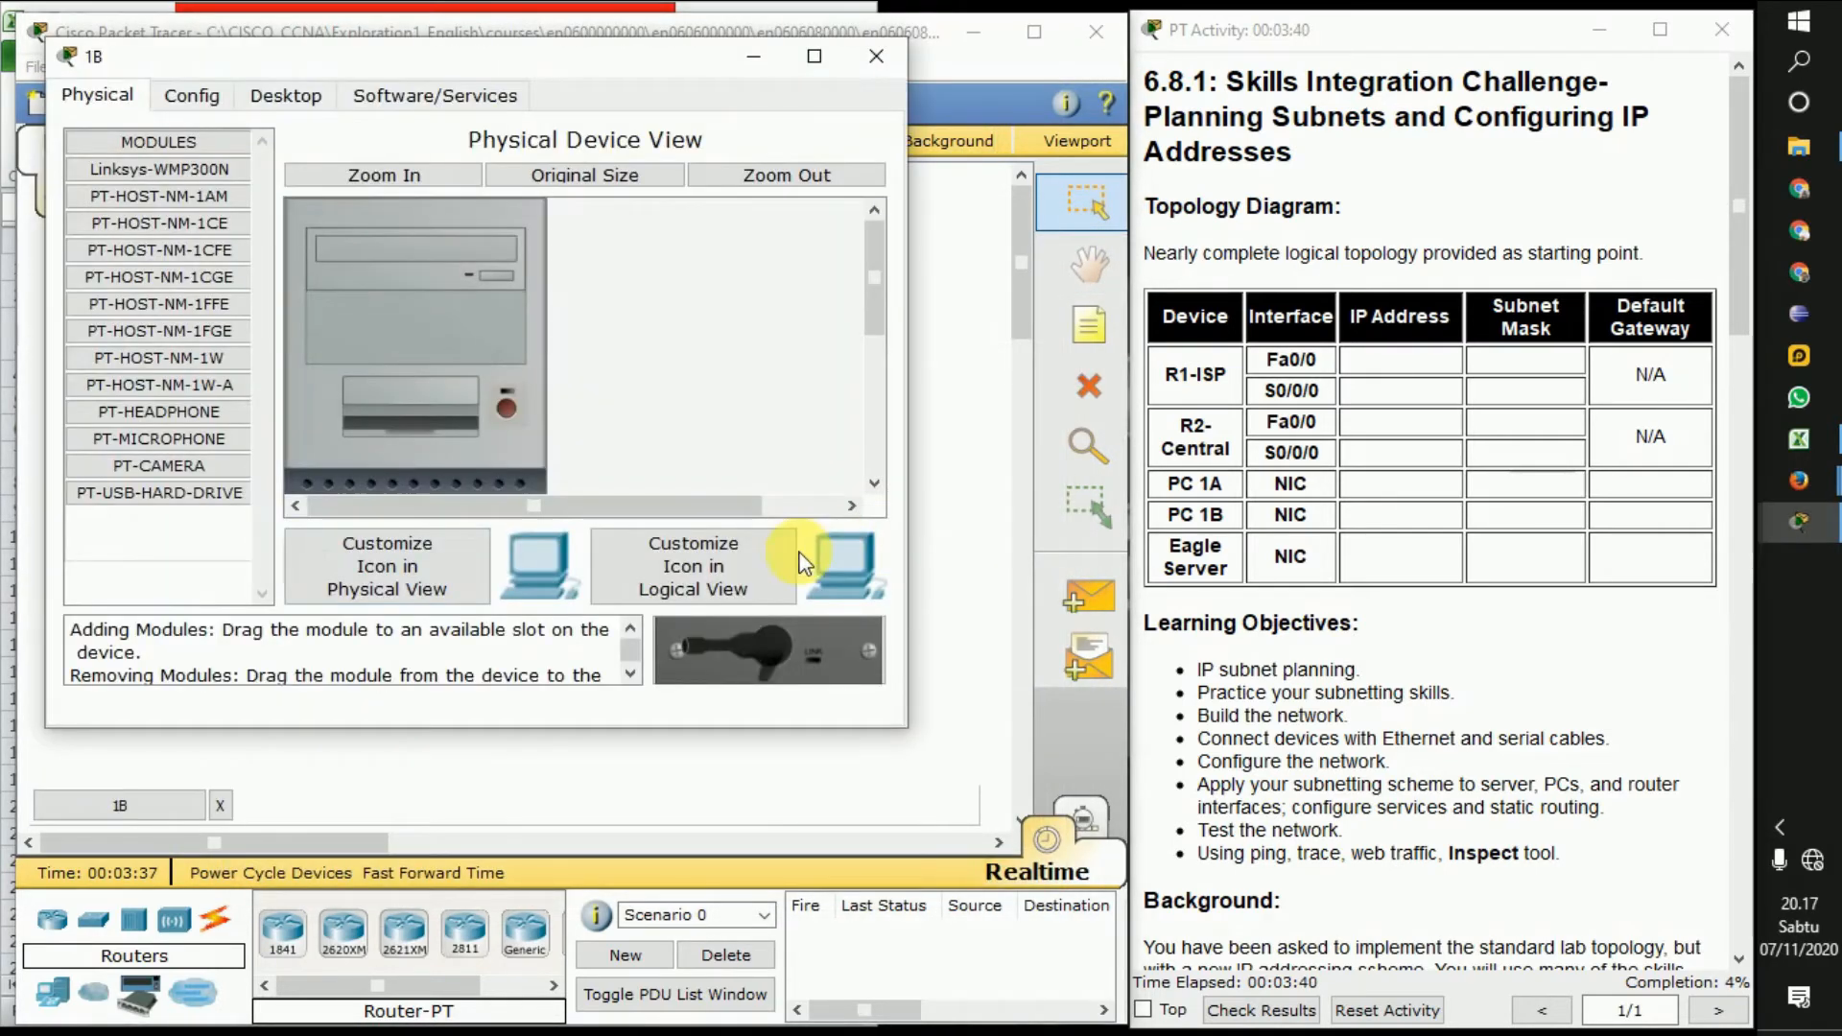
click(876, 56)
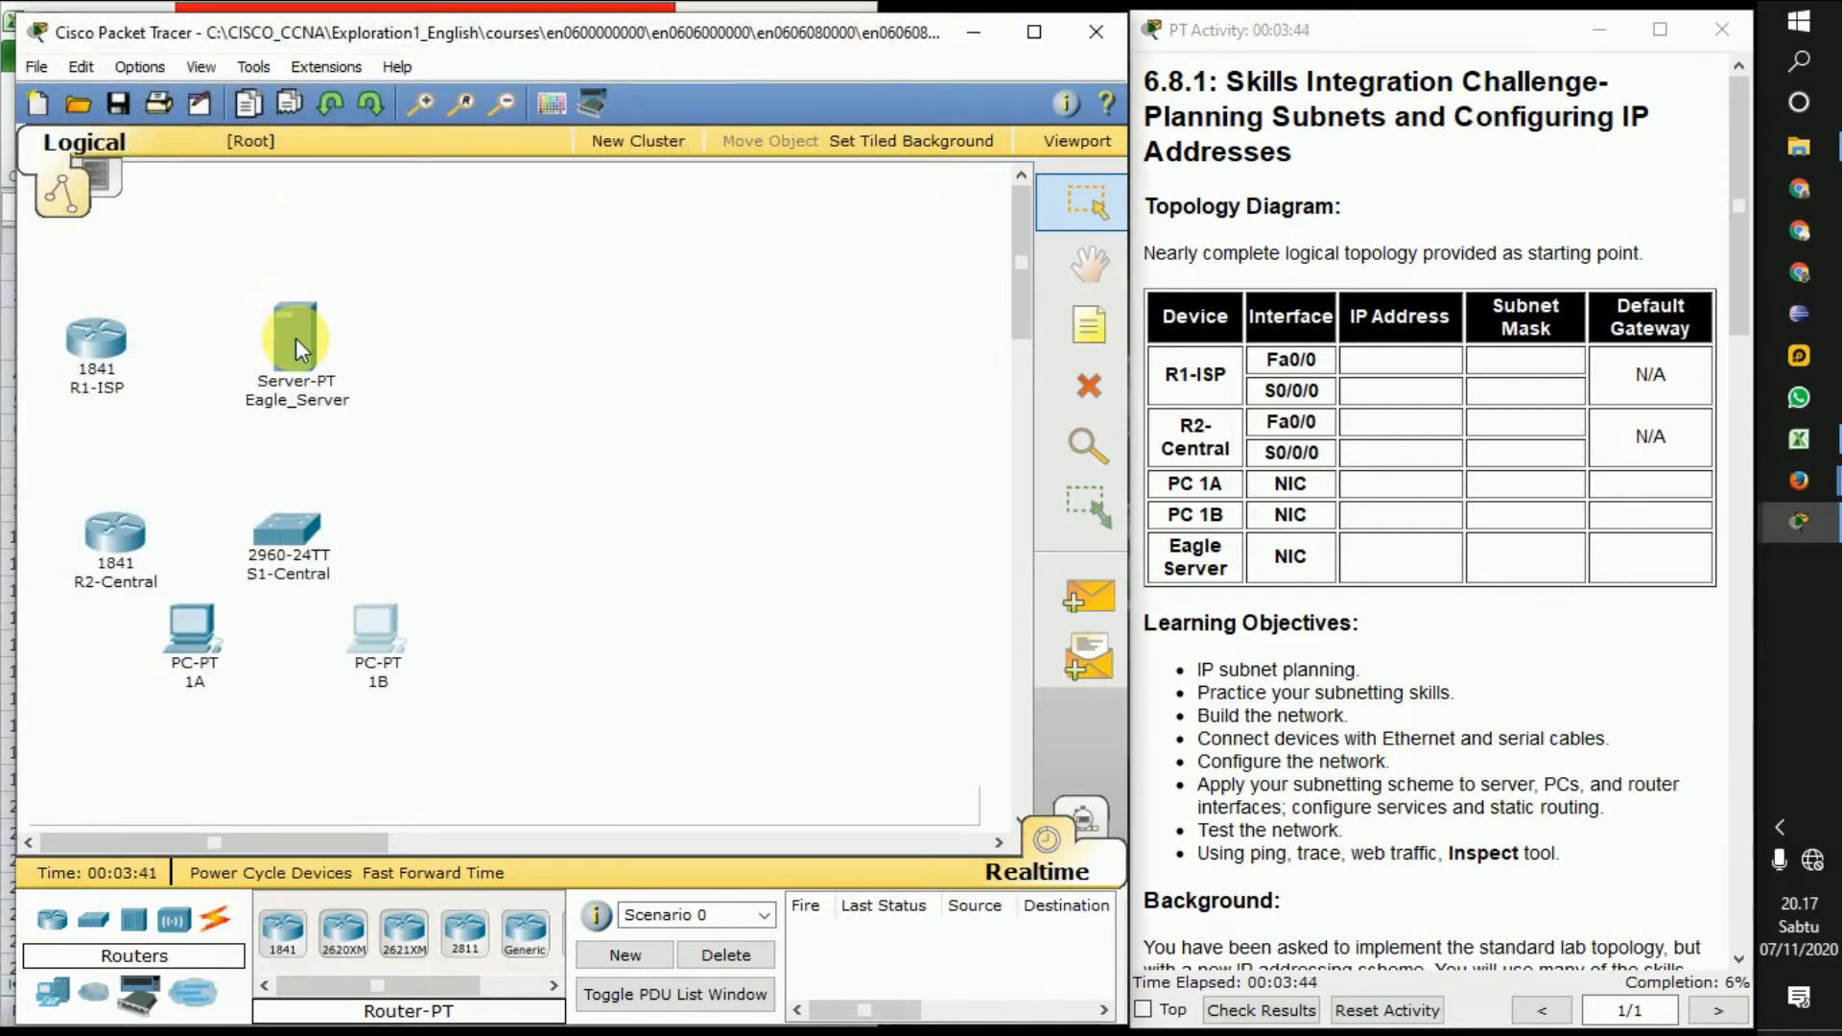
Set Eagle_Server's static IP address to 192.168.23.109
click(295, 338)
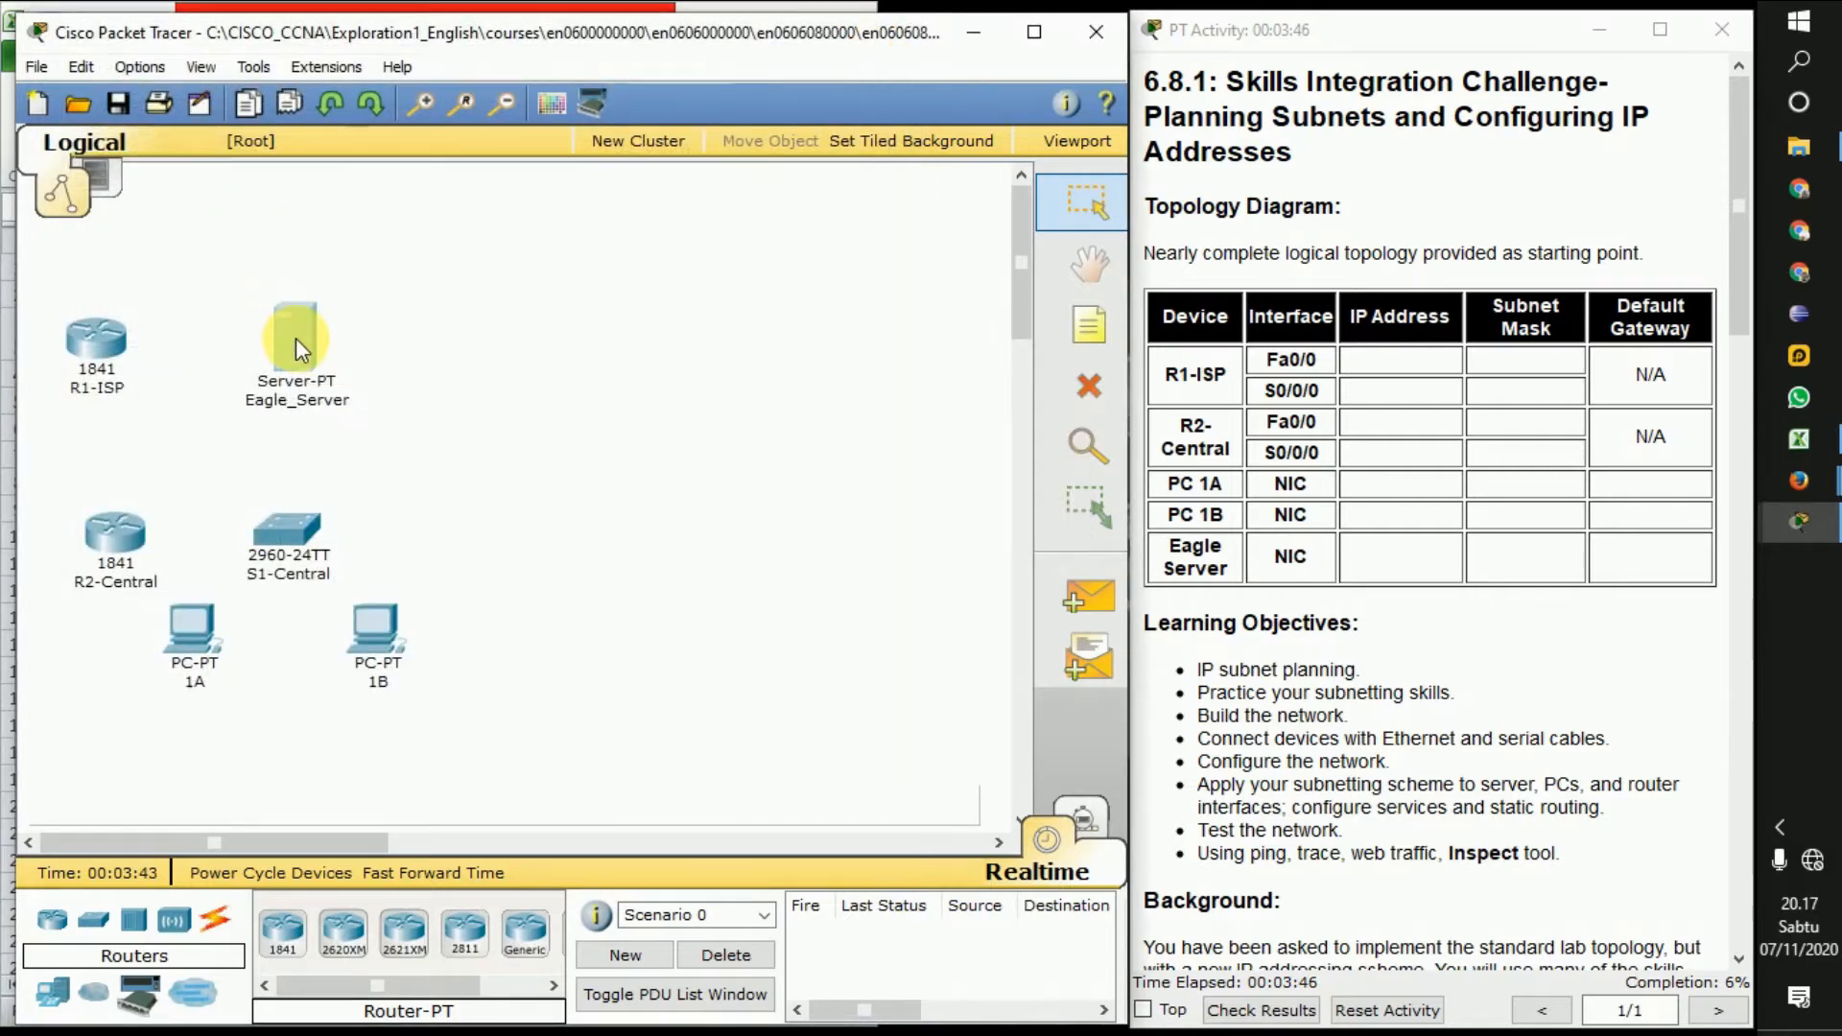
click(376, 199)
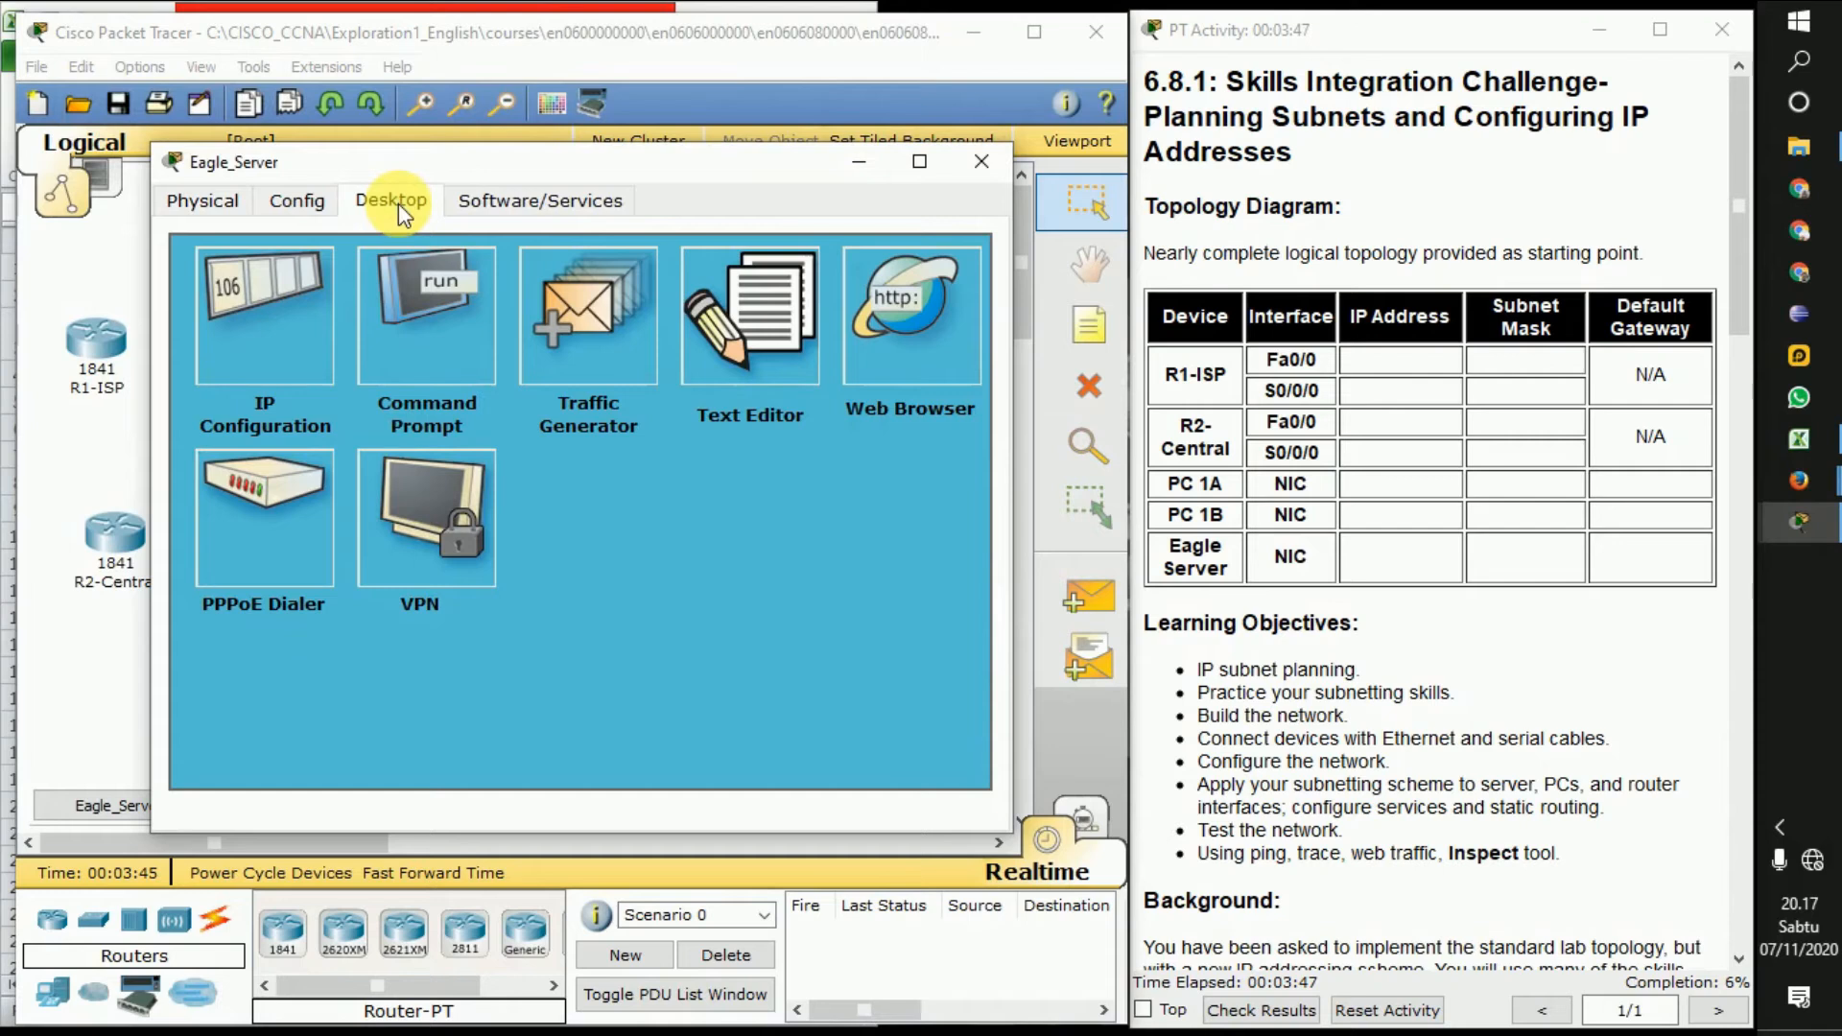
click(292, 331)
click(511, 458)
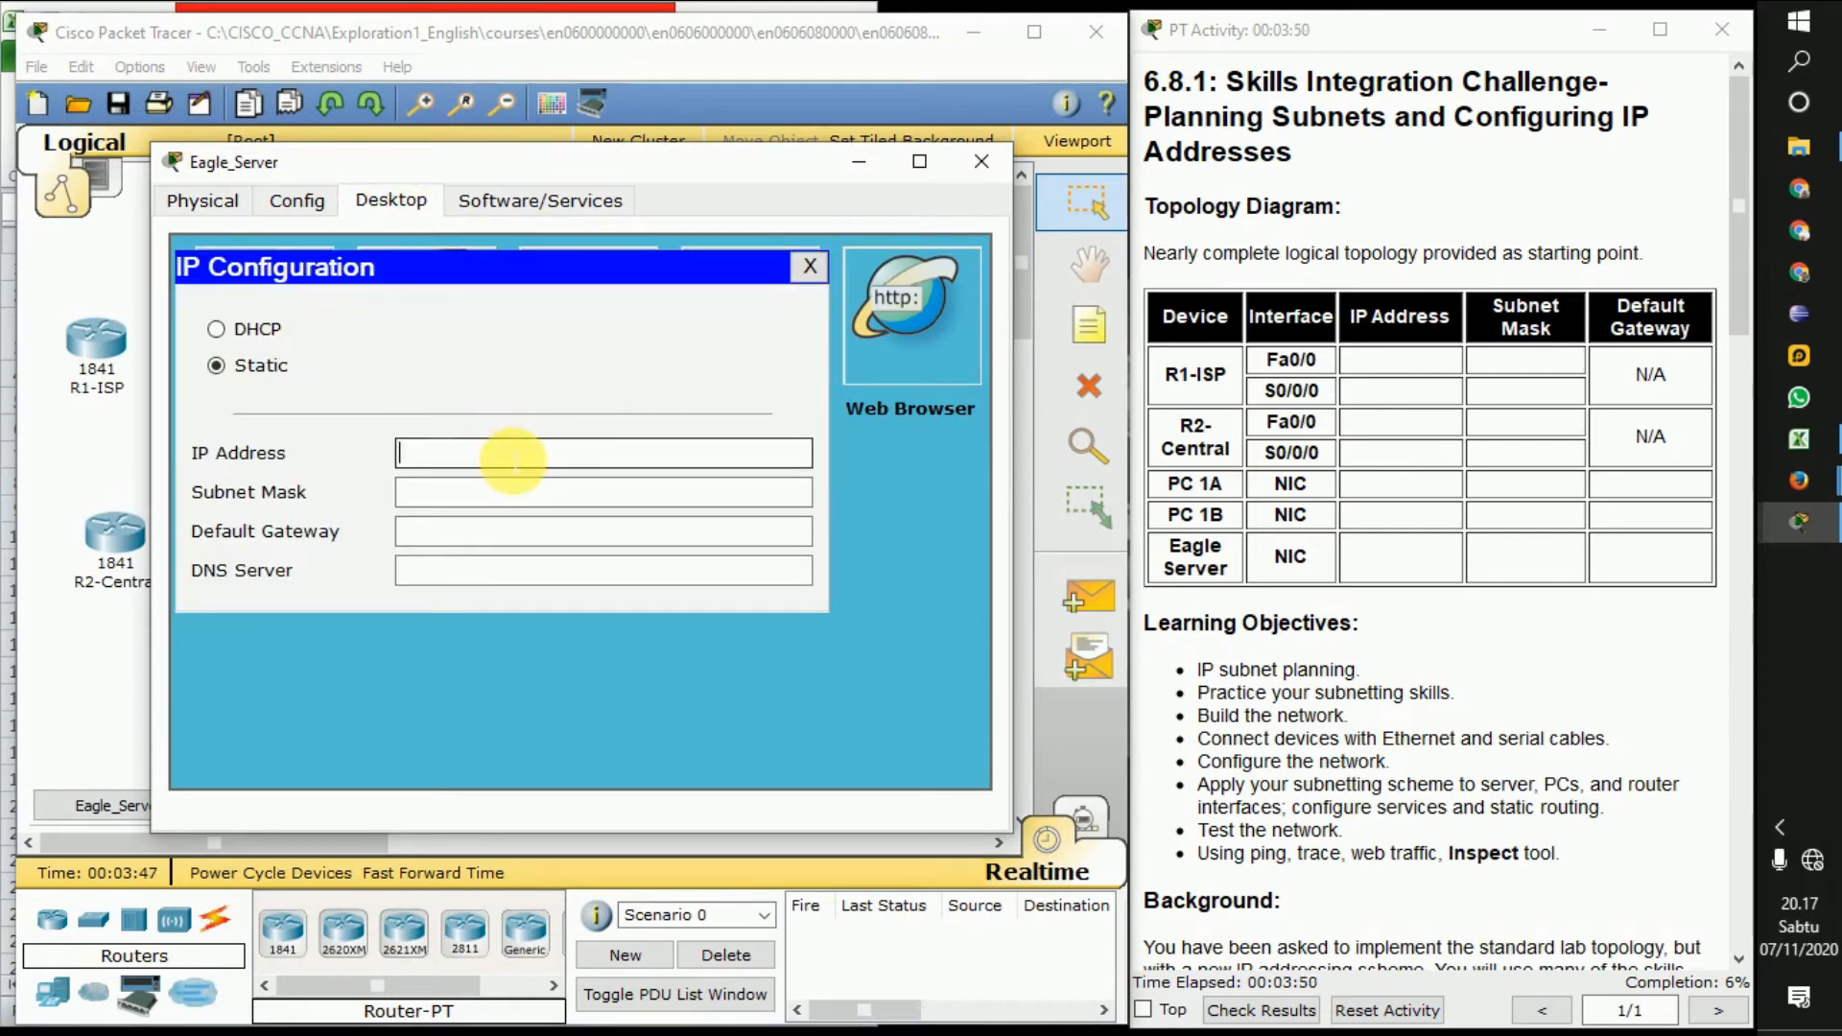
text(192.168.23.109)
key(Tab)
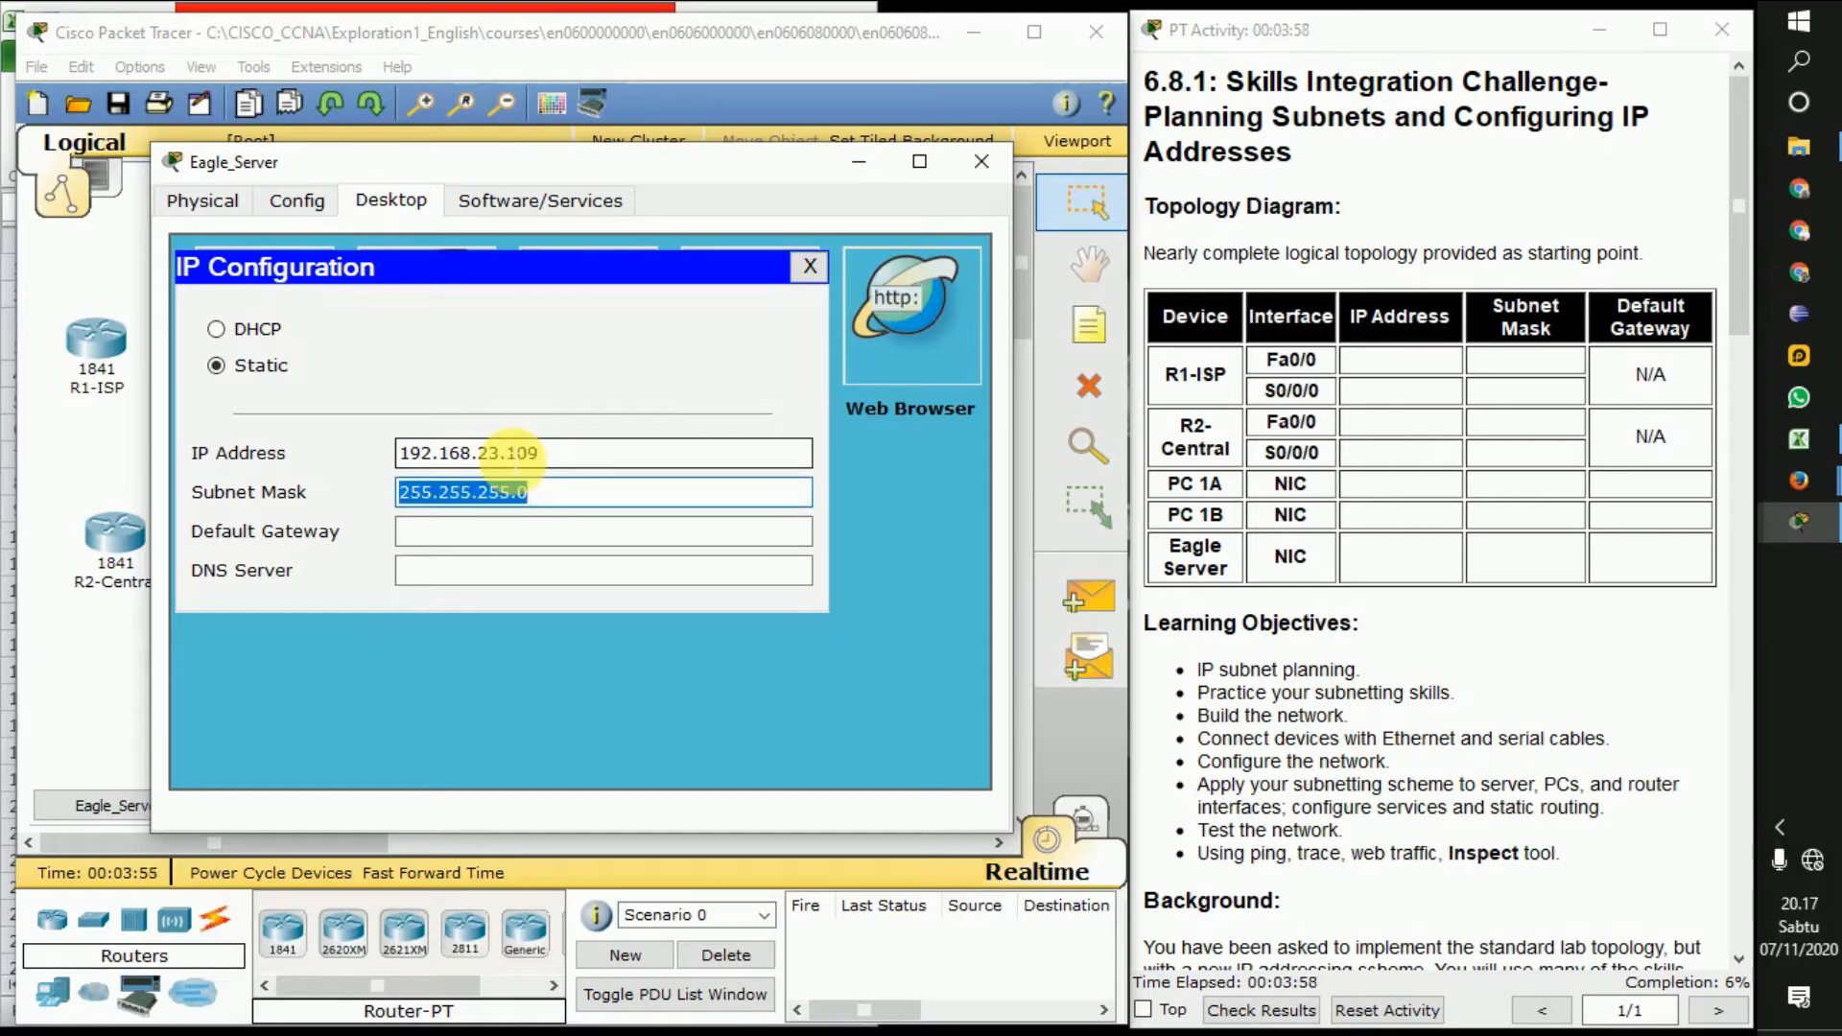
Set Eagle_Server's subnet mask to 255.255.255.192
key(Right)
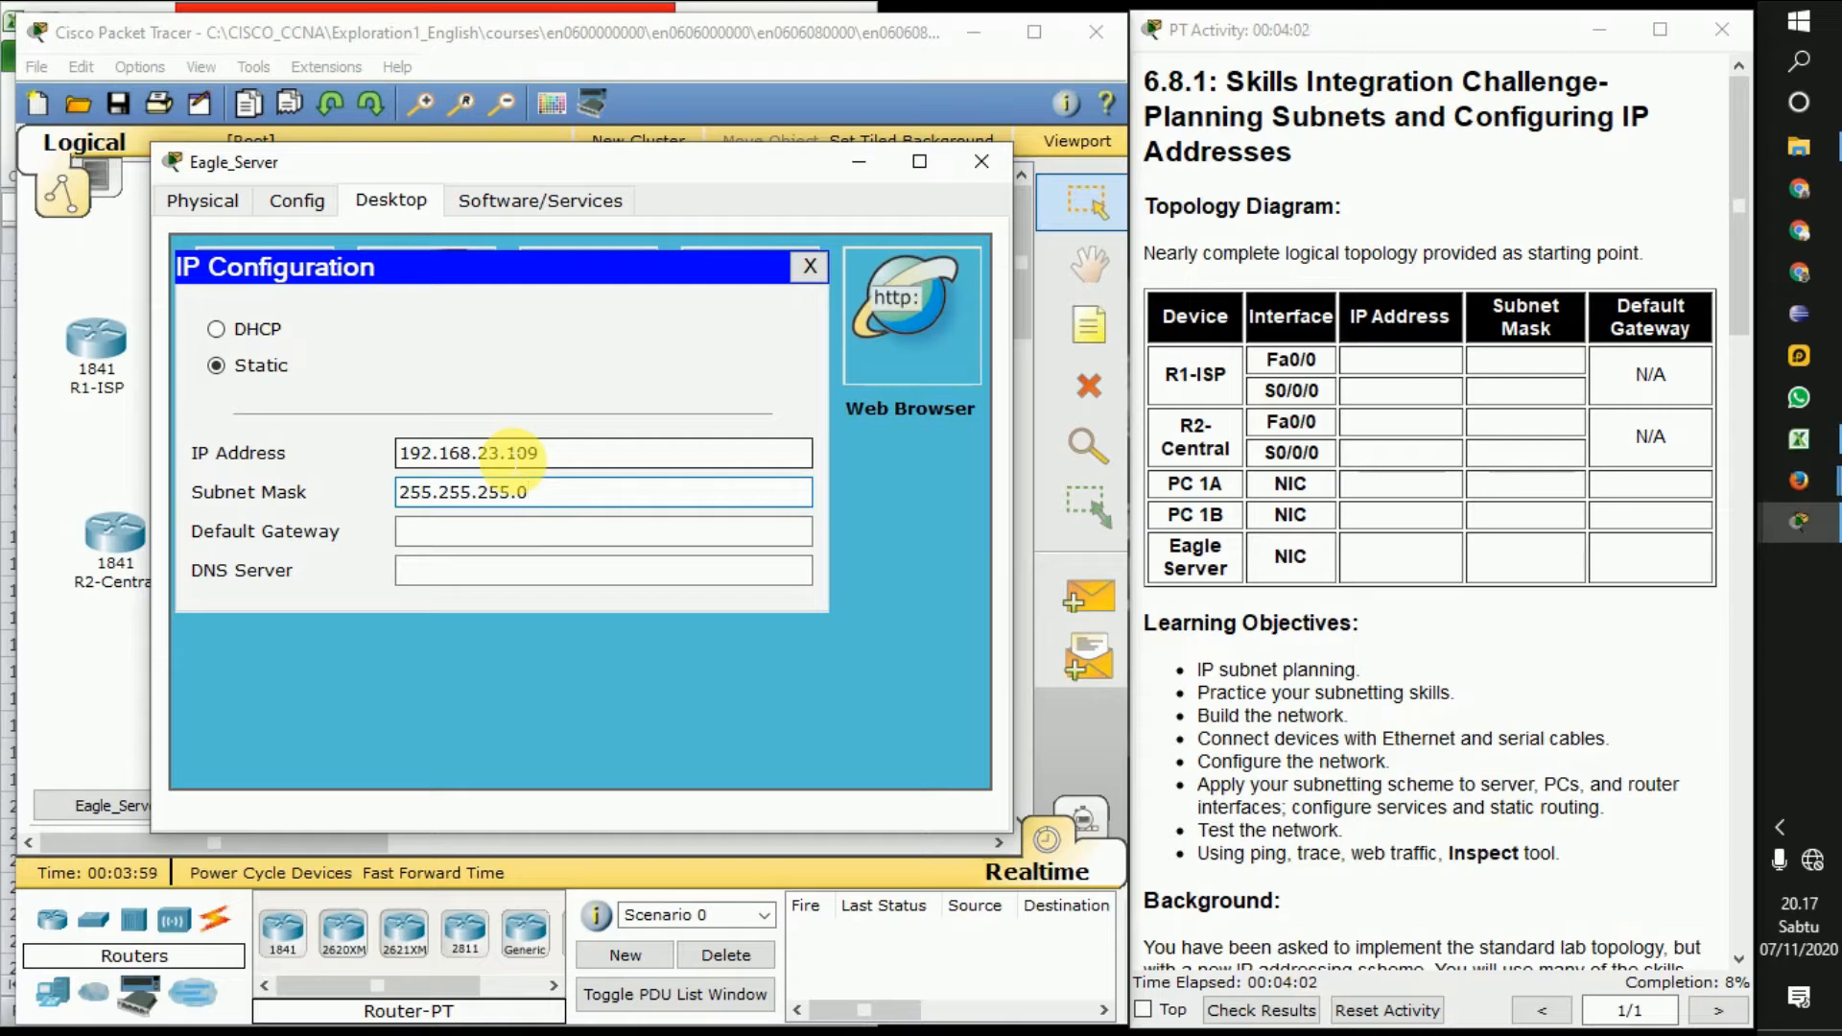
text(192.)
key(BackSpace)
key(BackSpace)
key(BackSpace)
key(BackSpace)
key(BackSpace)
text(192)
key(Tab)
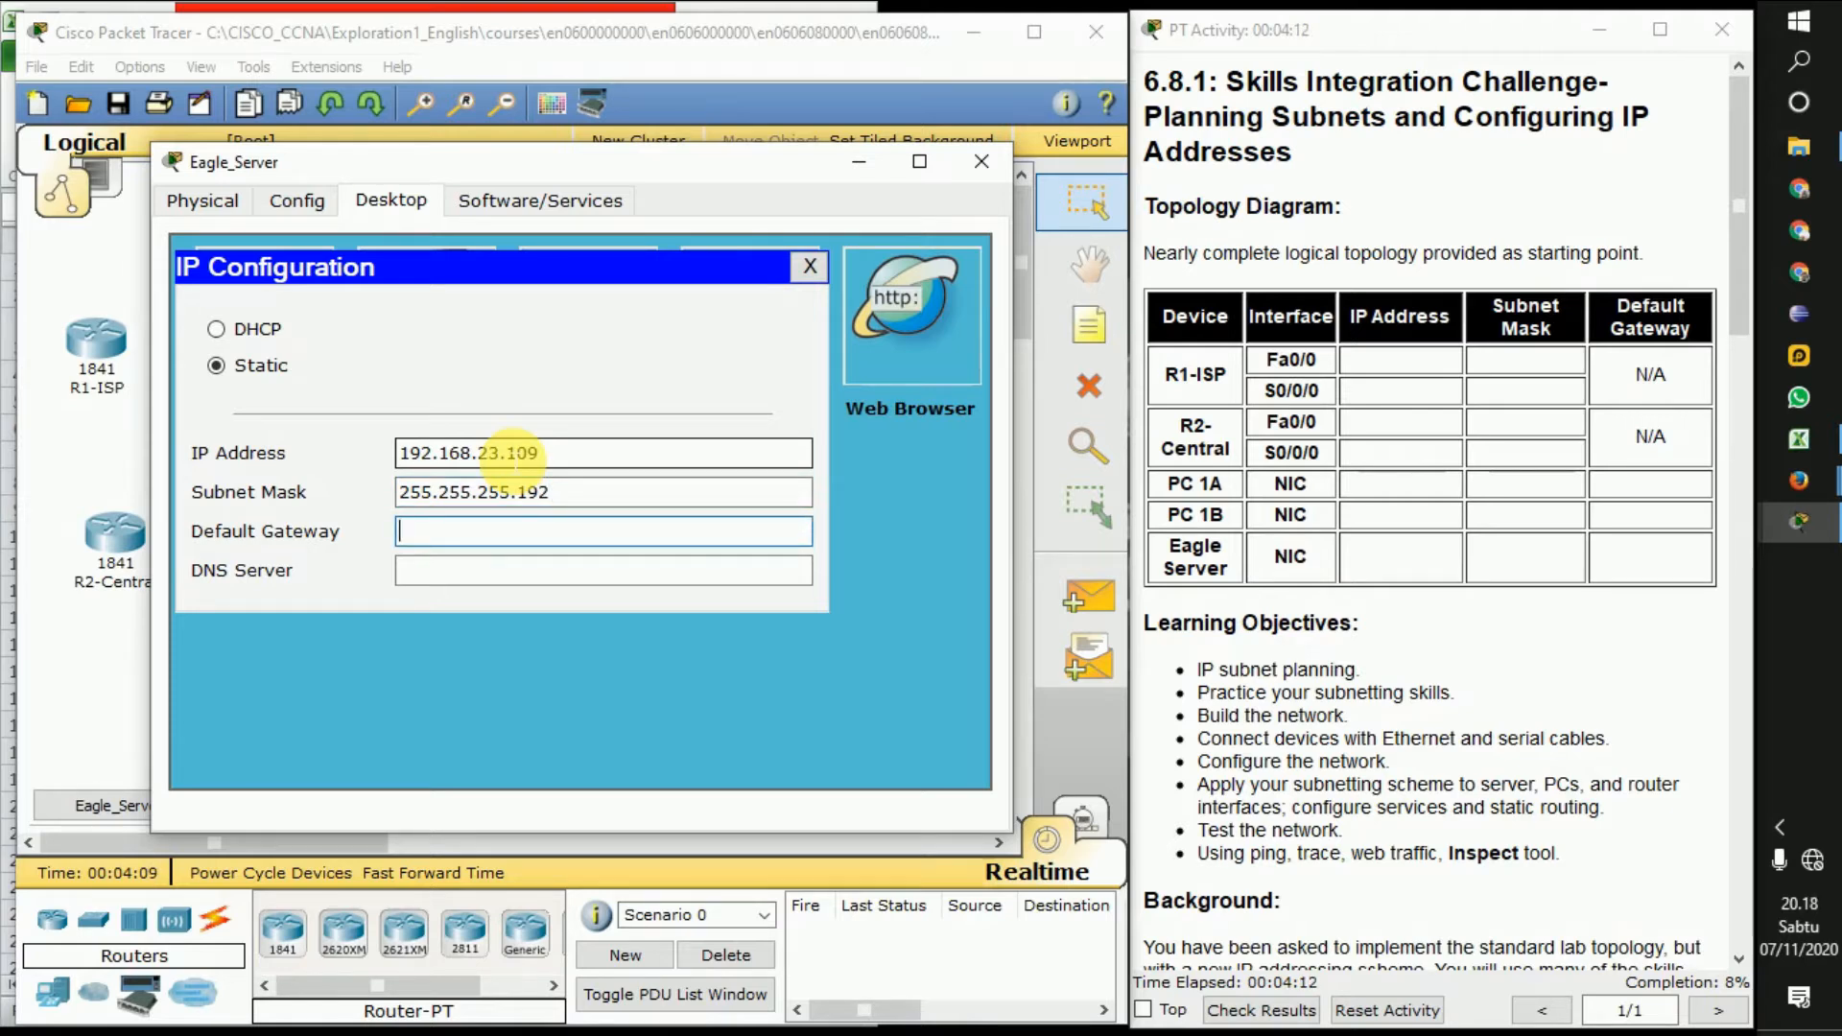
Correct Eagle_Server's subnet mask to 255.255.255.240
click(601, 495)
key(BackSpace)
key(BackSpace)
text(240)
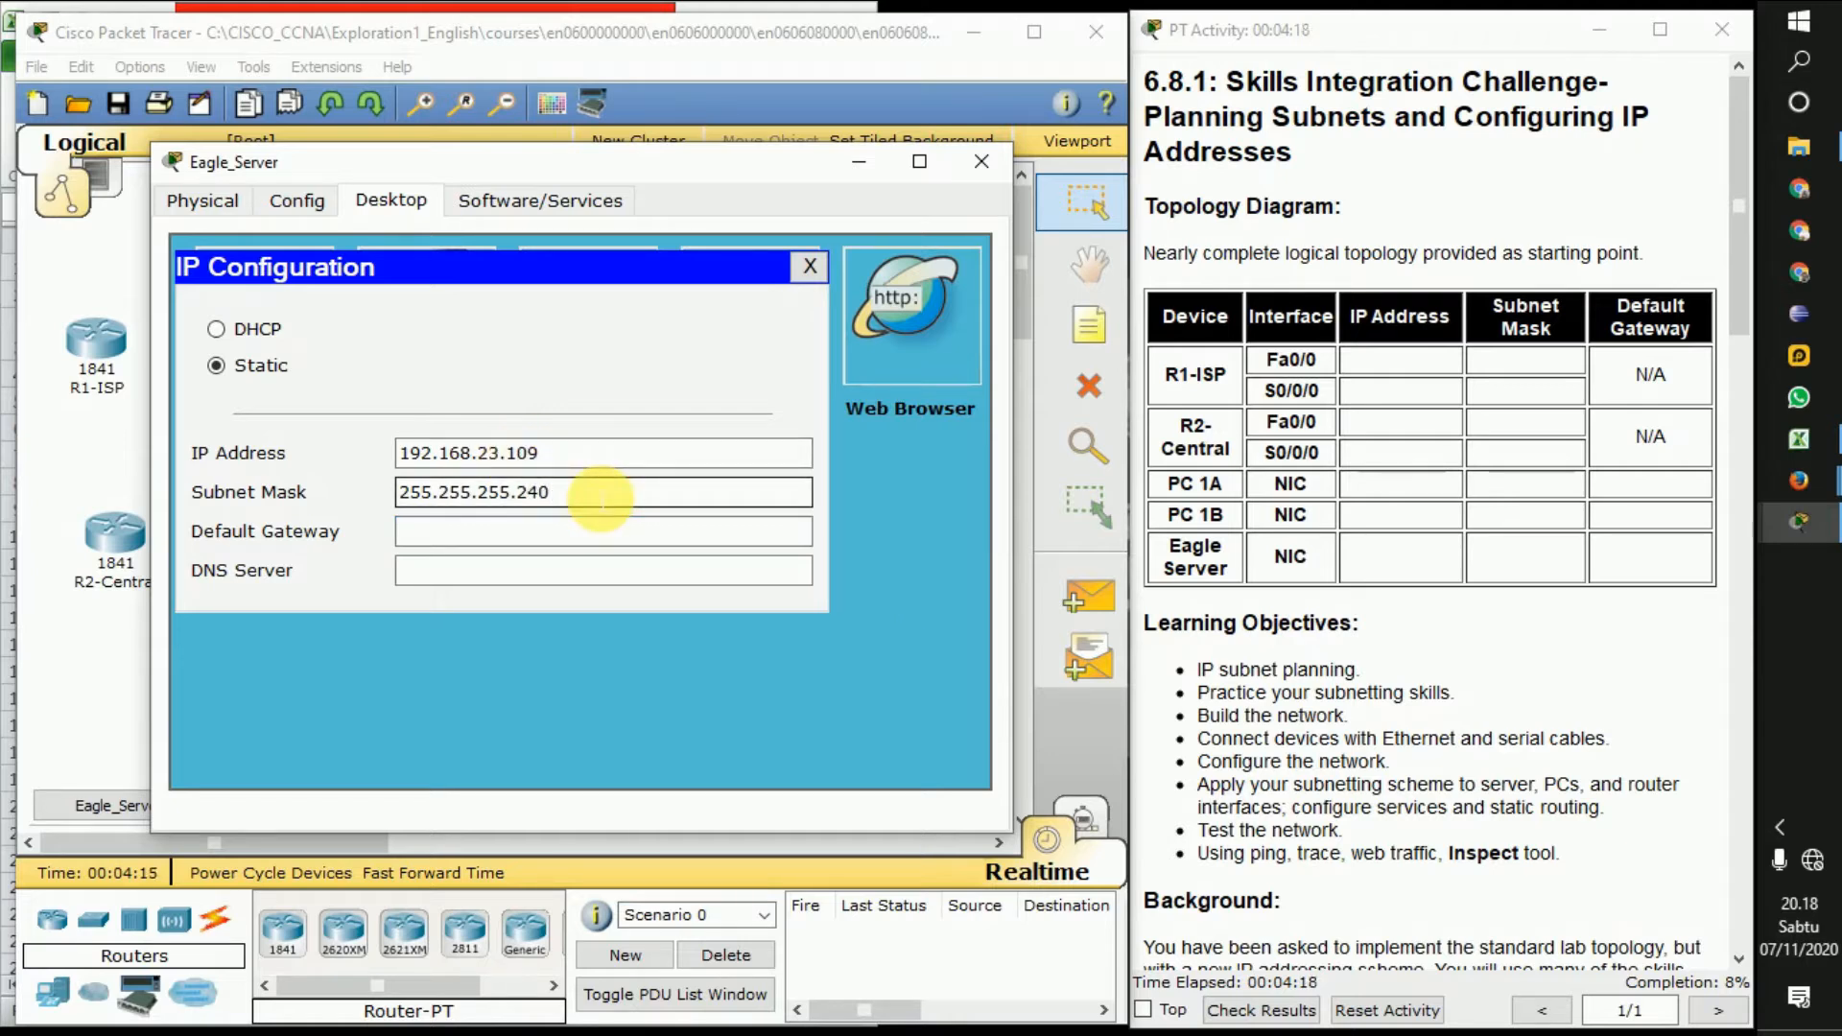
Set Eagle_Server's default gateway to 192.168.23.110 and close the server's configuration
click(556, 541)
text(19)
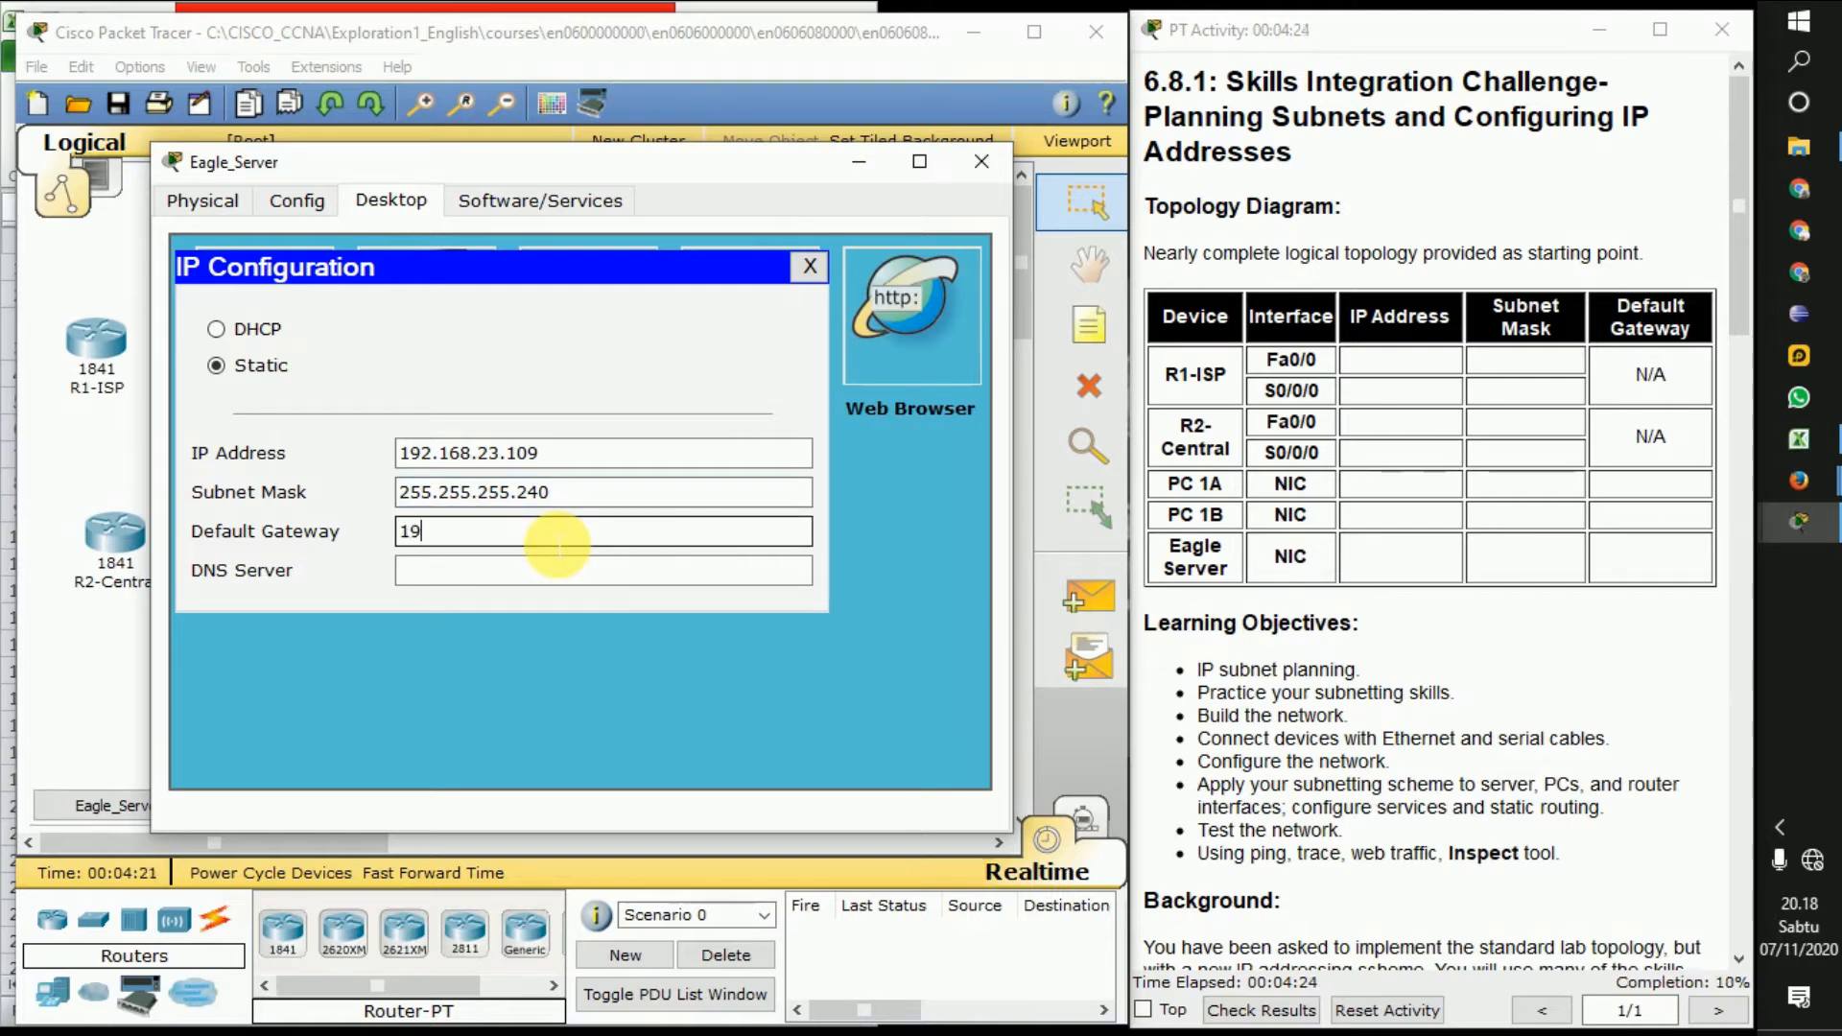
text(2.168.23.110)
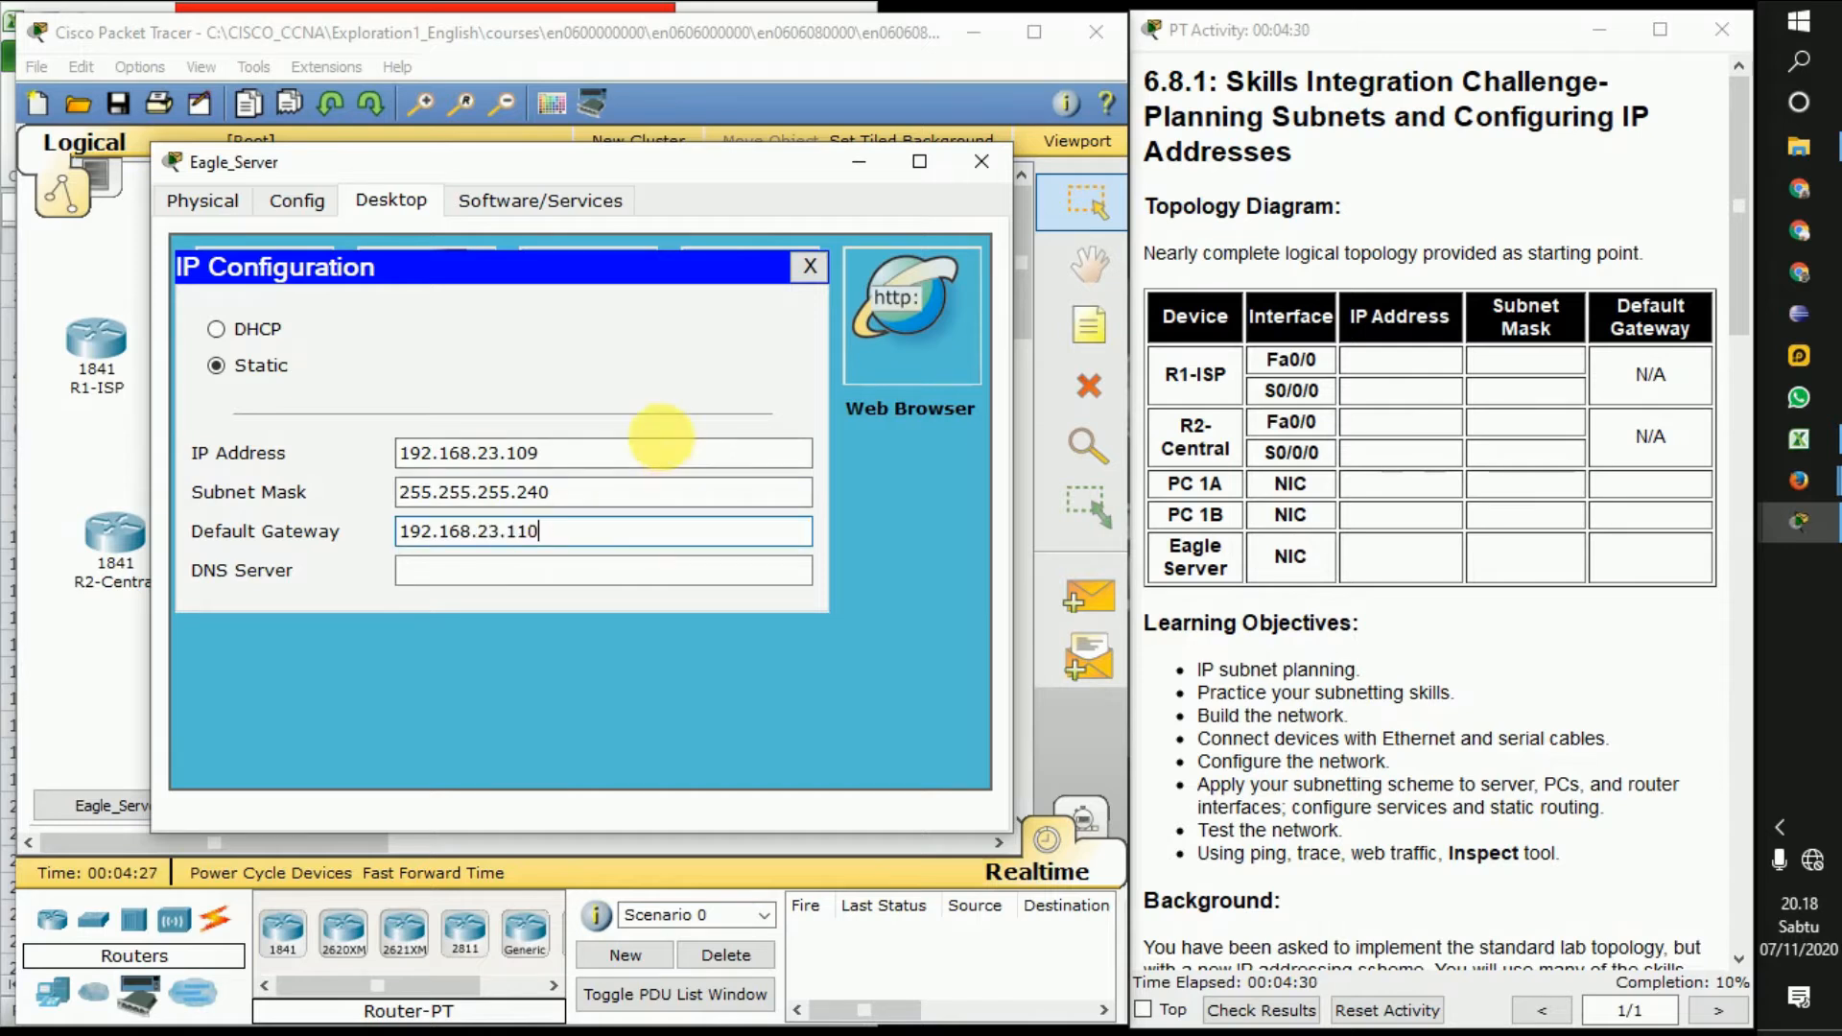
click(807, 268)
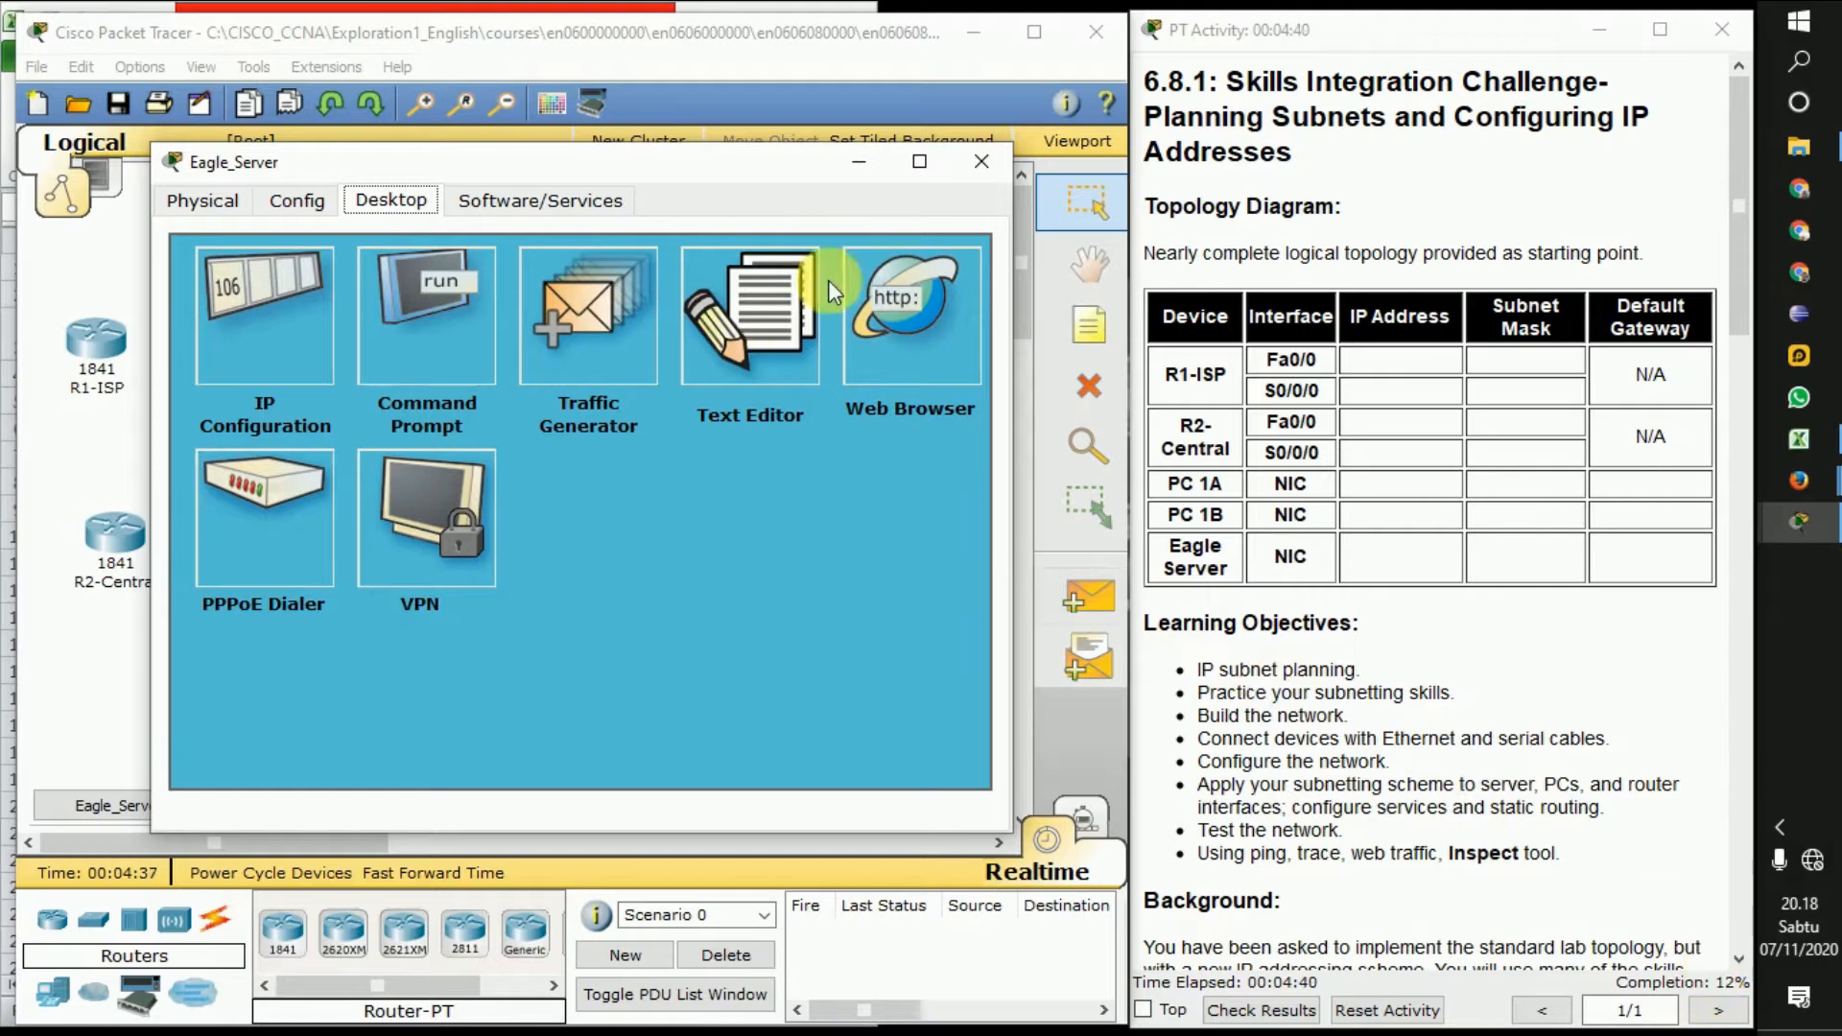
click(980, 161)
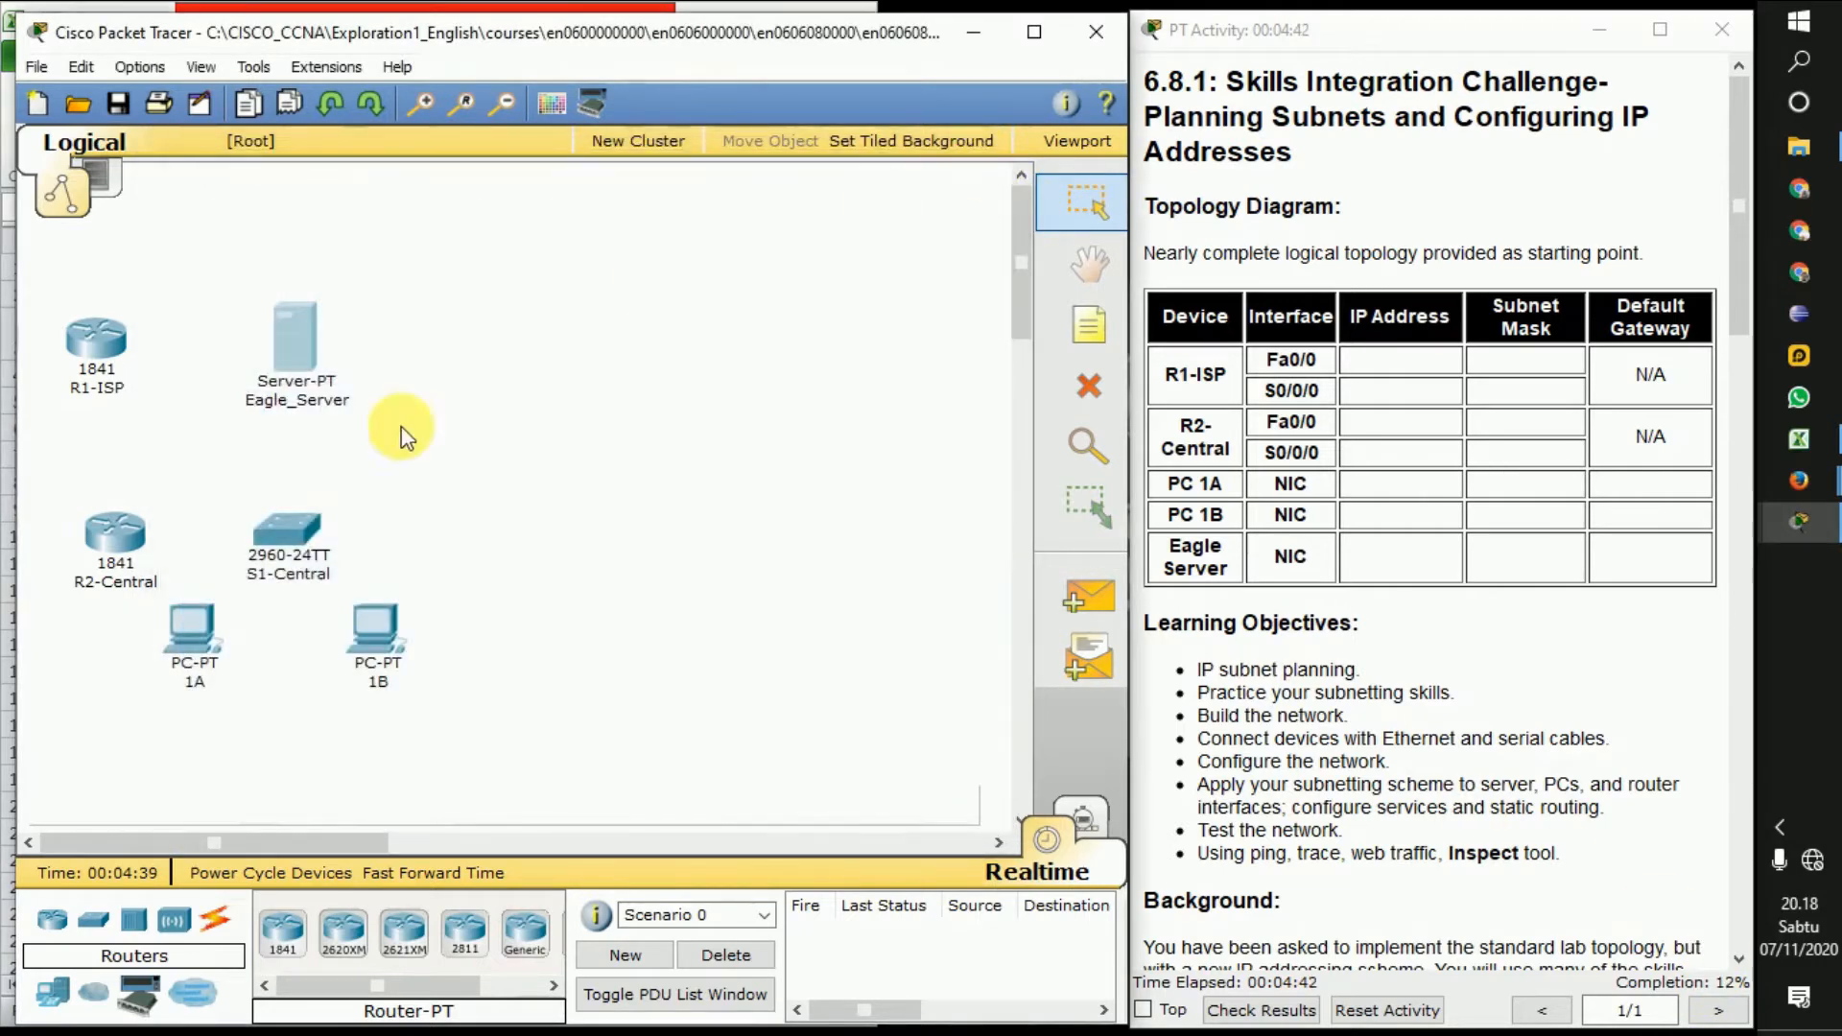
Give PC 1A the static IP address 192.168.23.1 with subnet mask 255.255.255.192
click(196, 628)
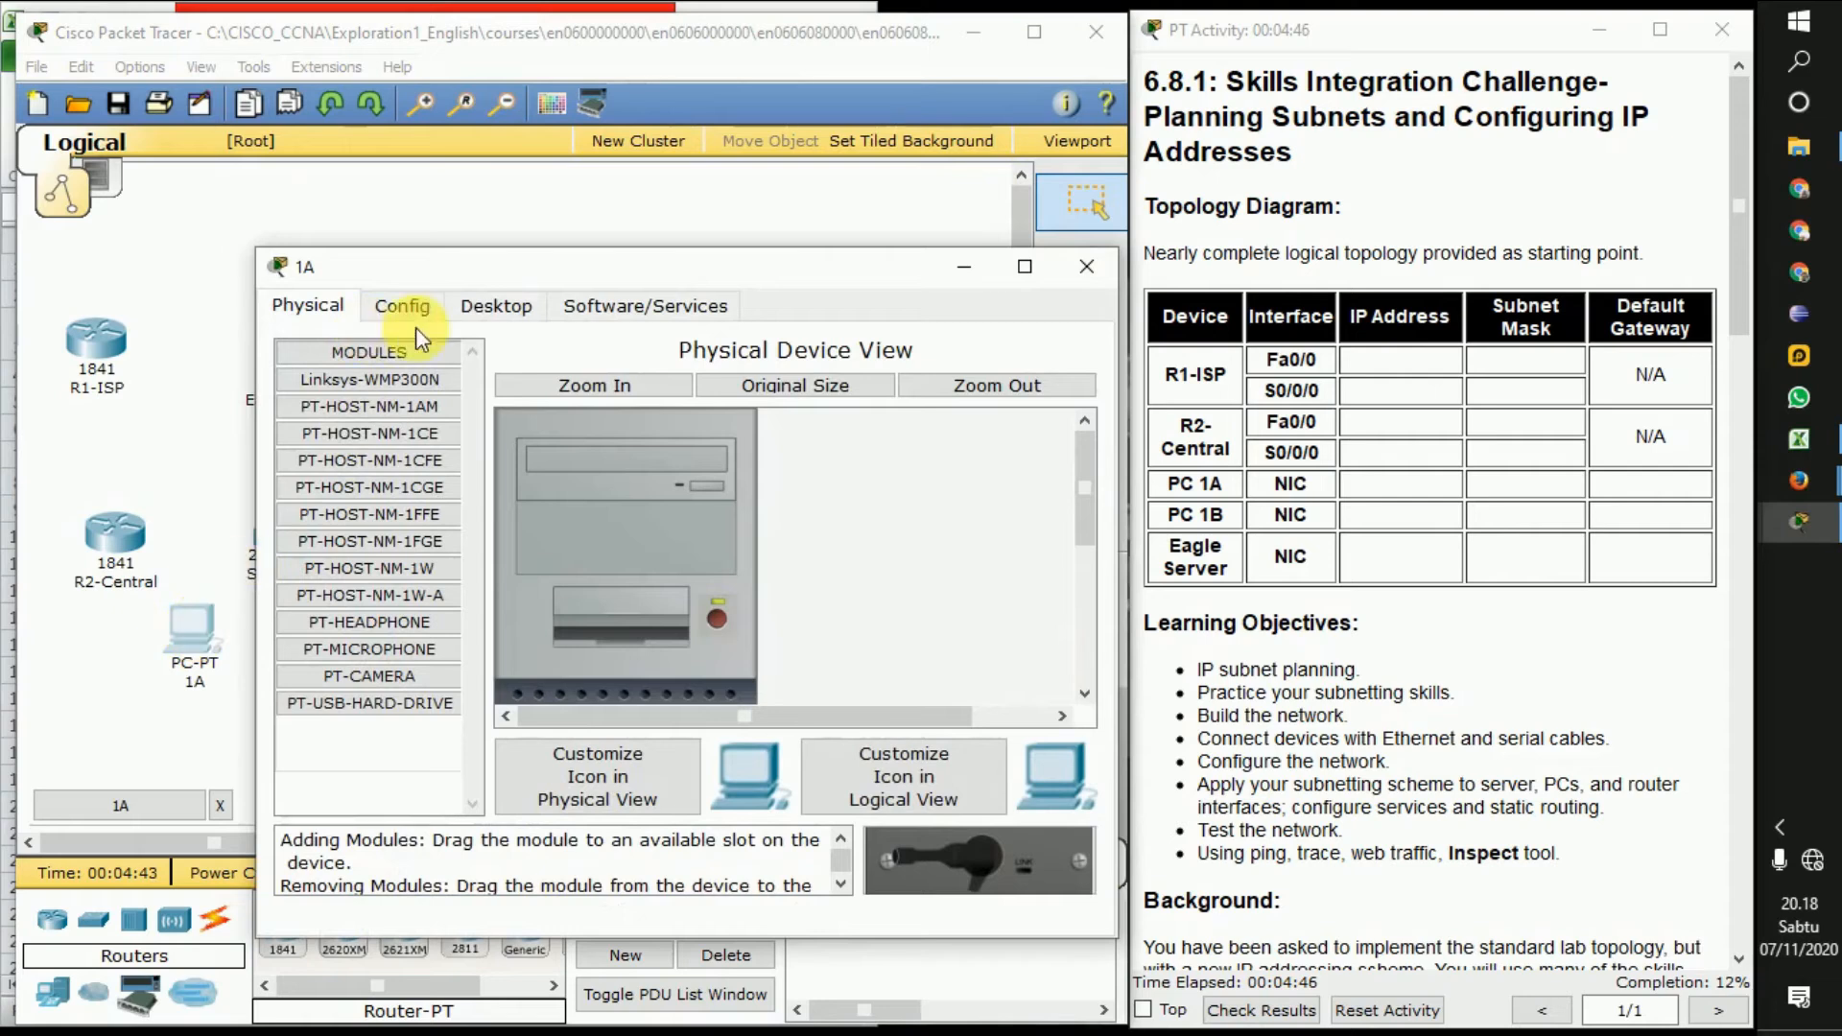
click(496, 305)
click(392, 422)
click(552, 564)
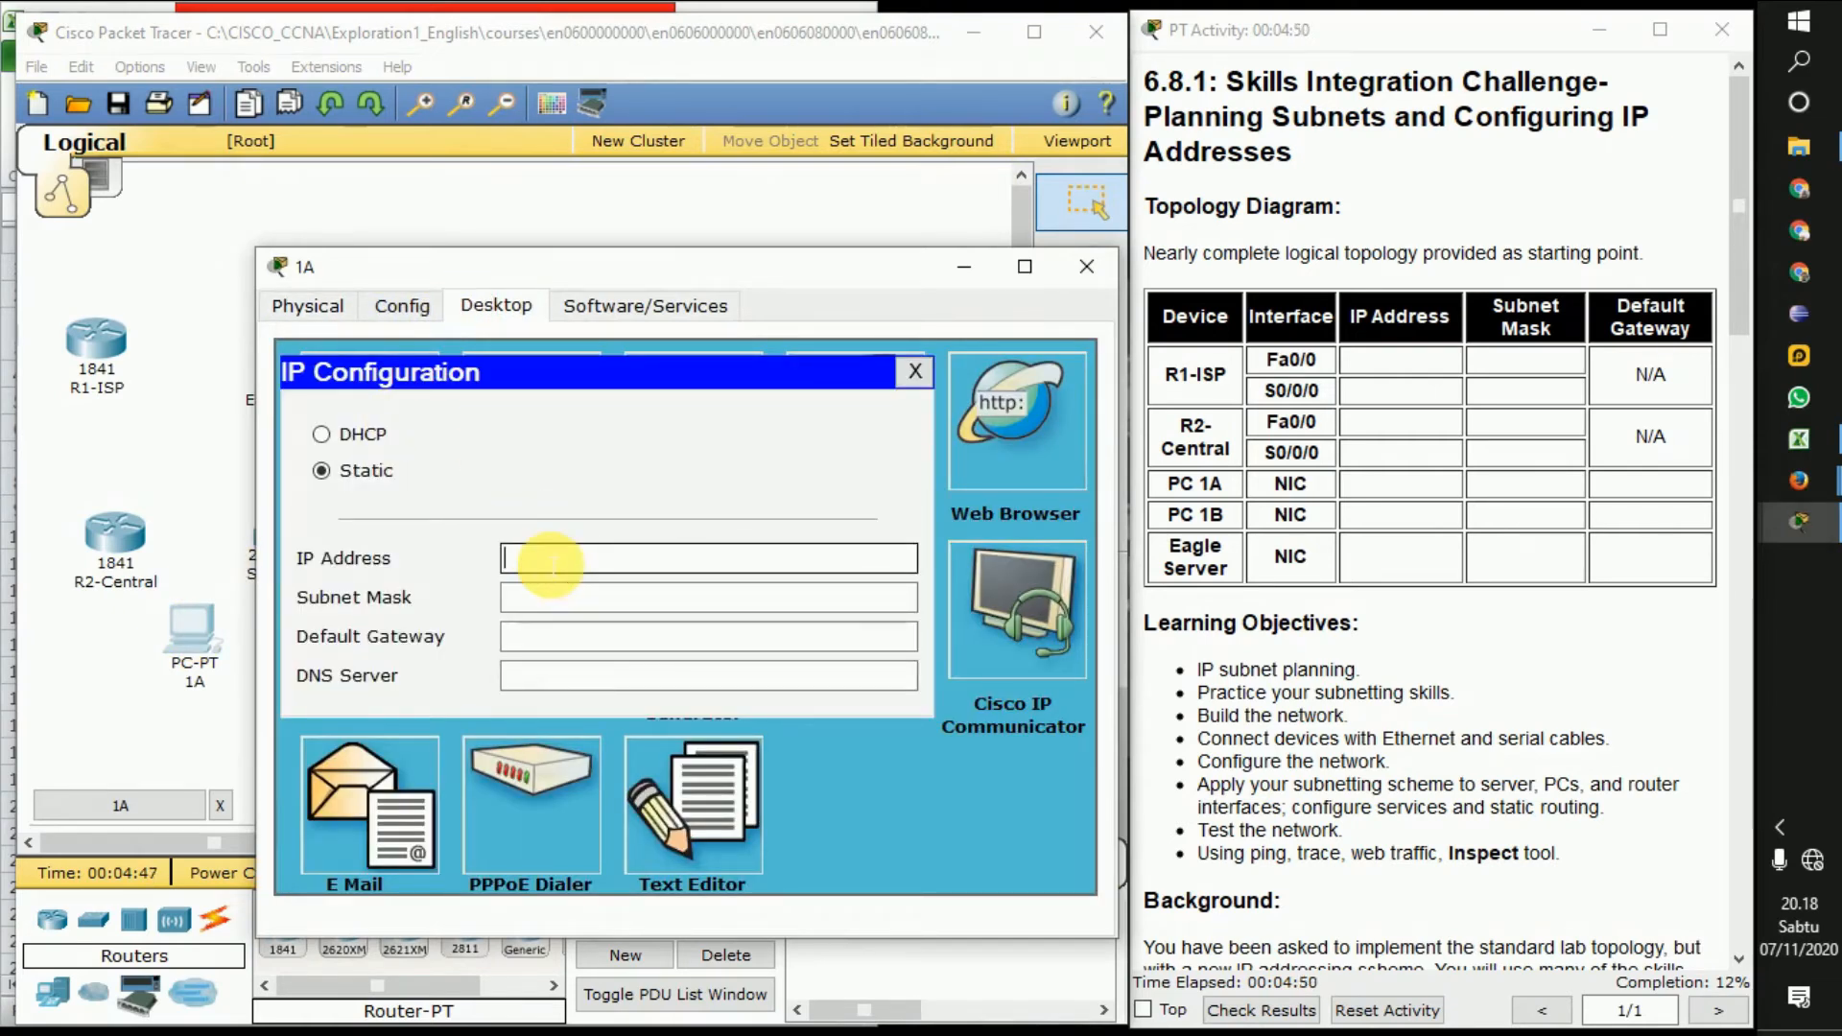
text(192.1)
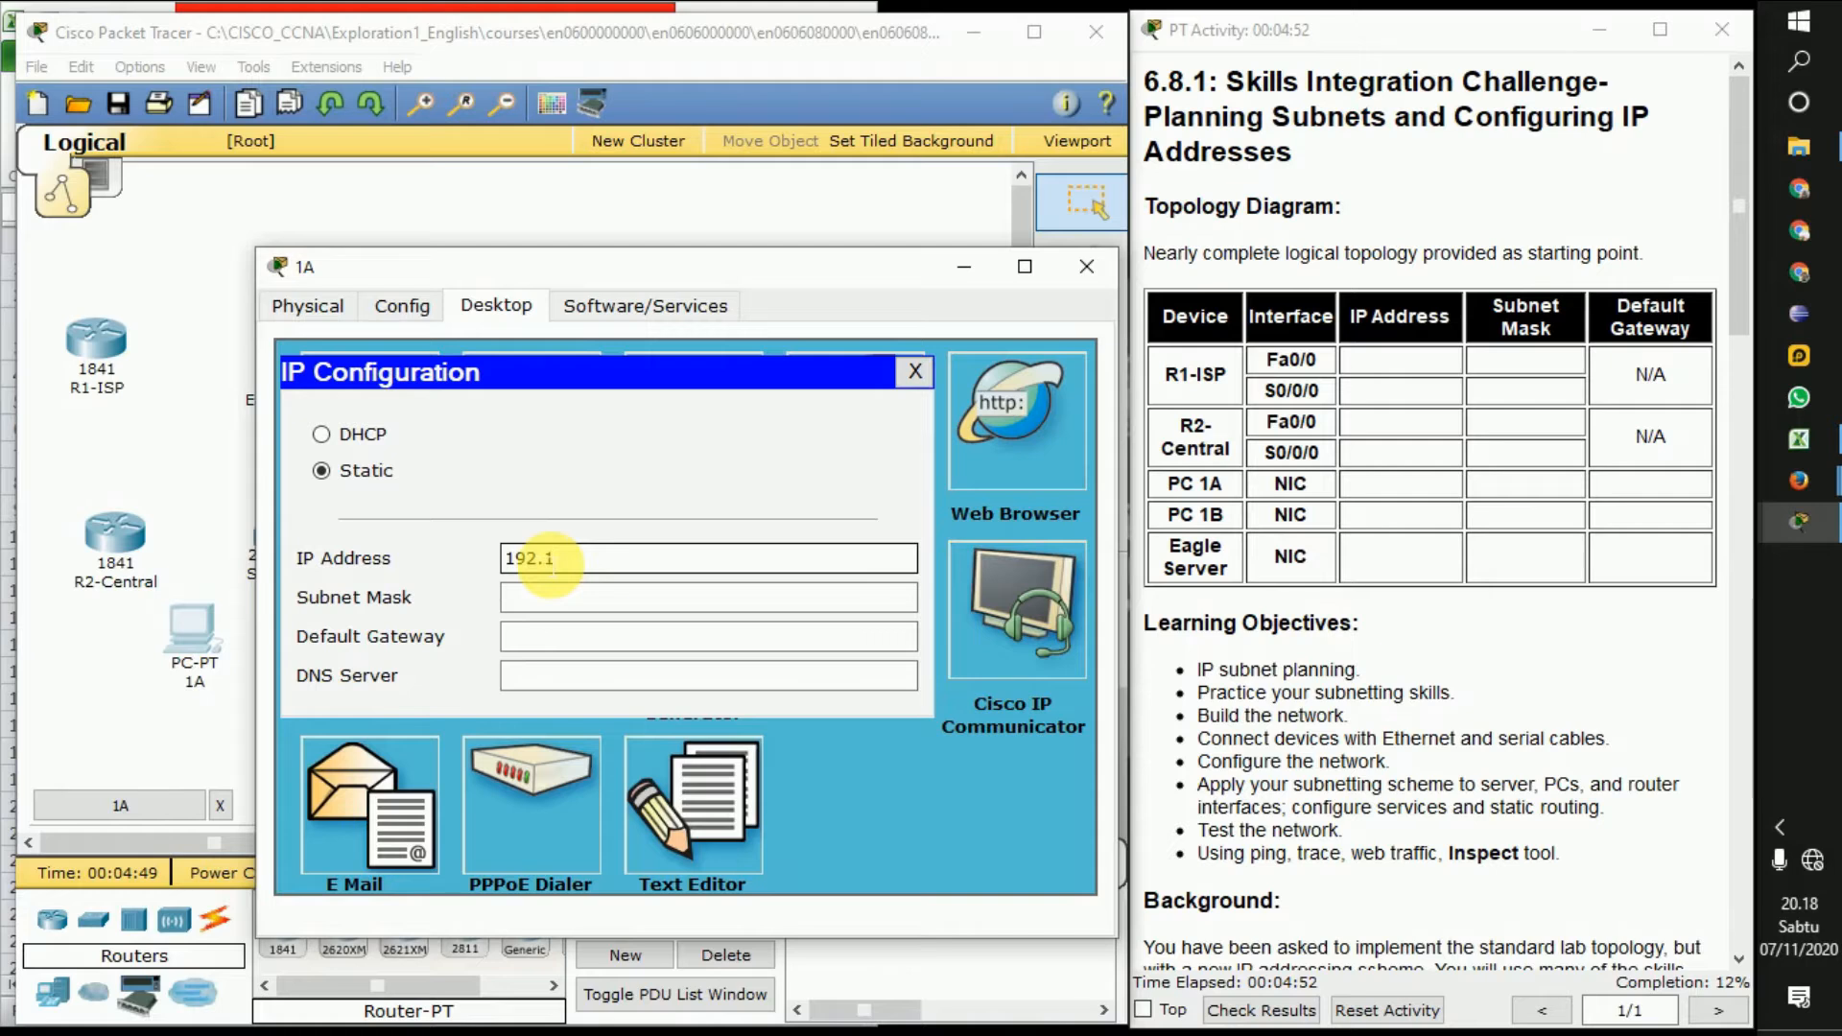
text(68.23.1)
key(Tab)
key(Right)
key(BackSpace)
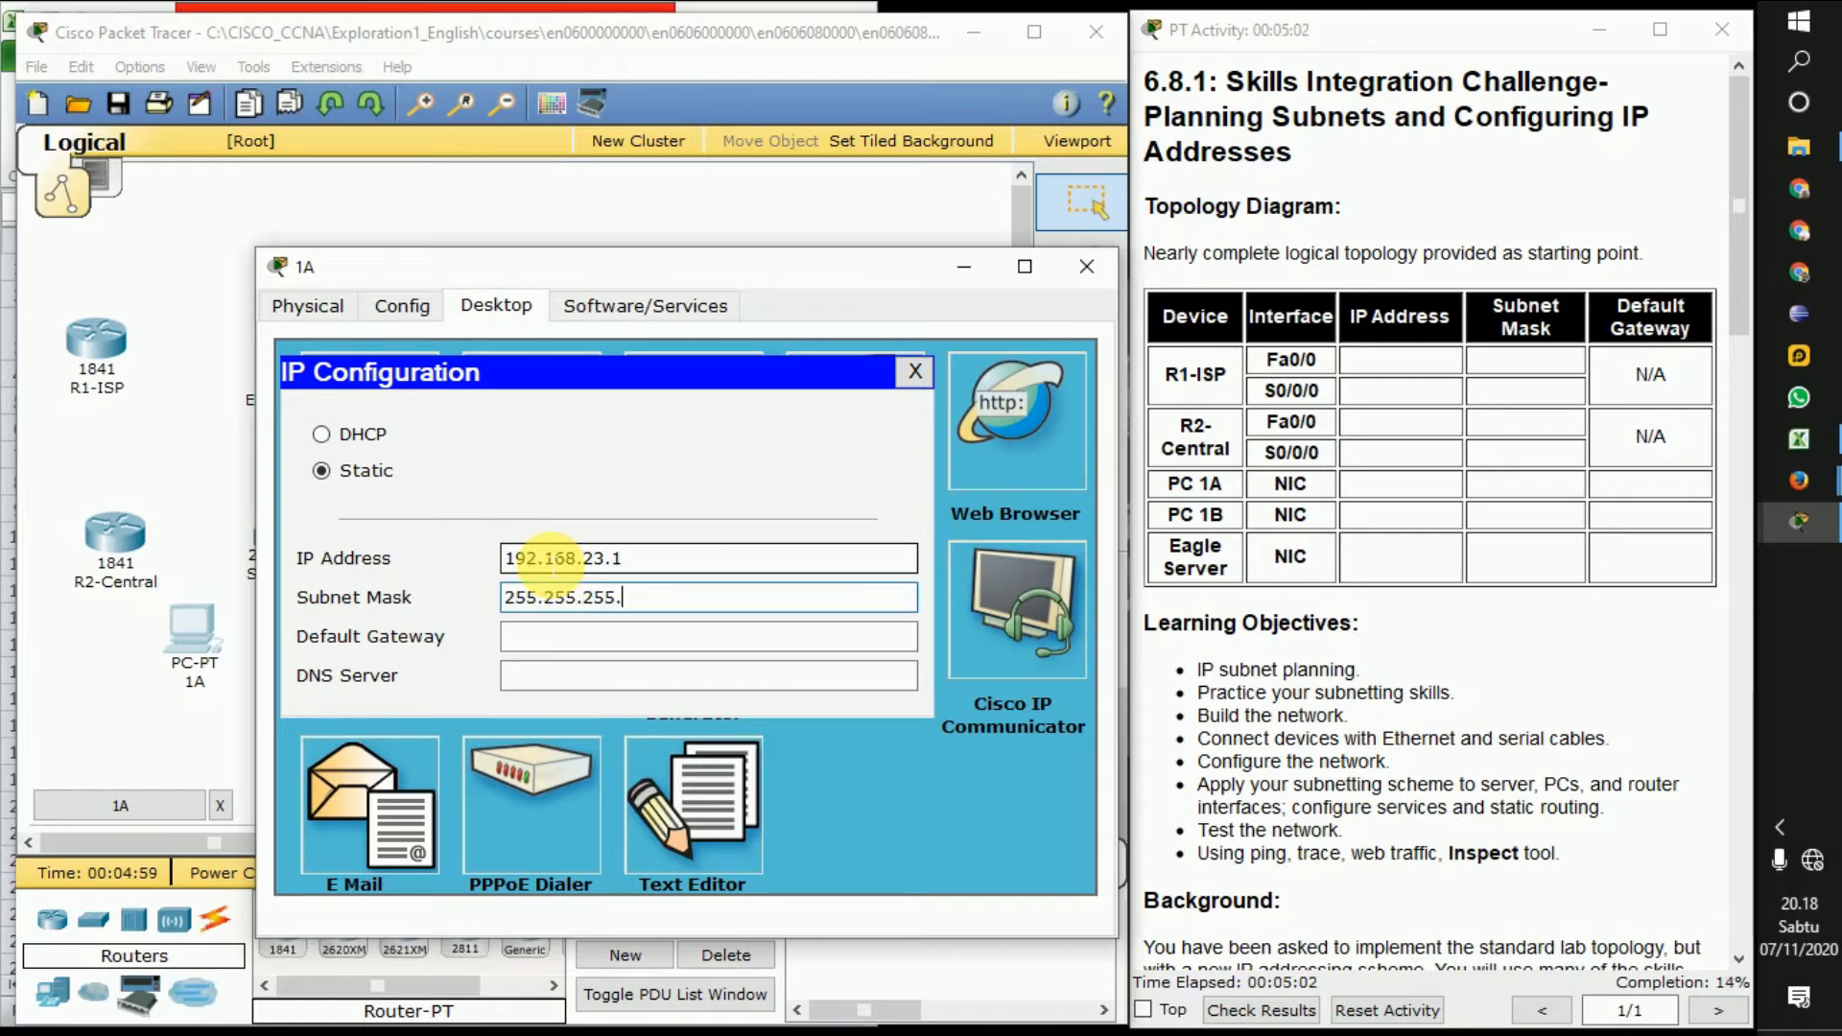
text(192)
key(Tab)
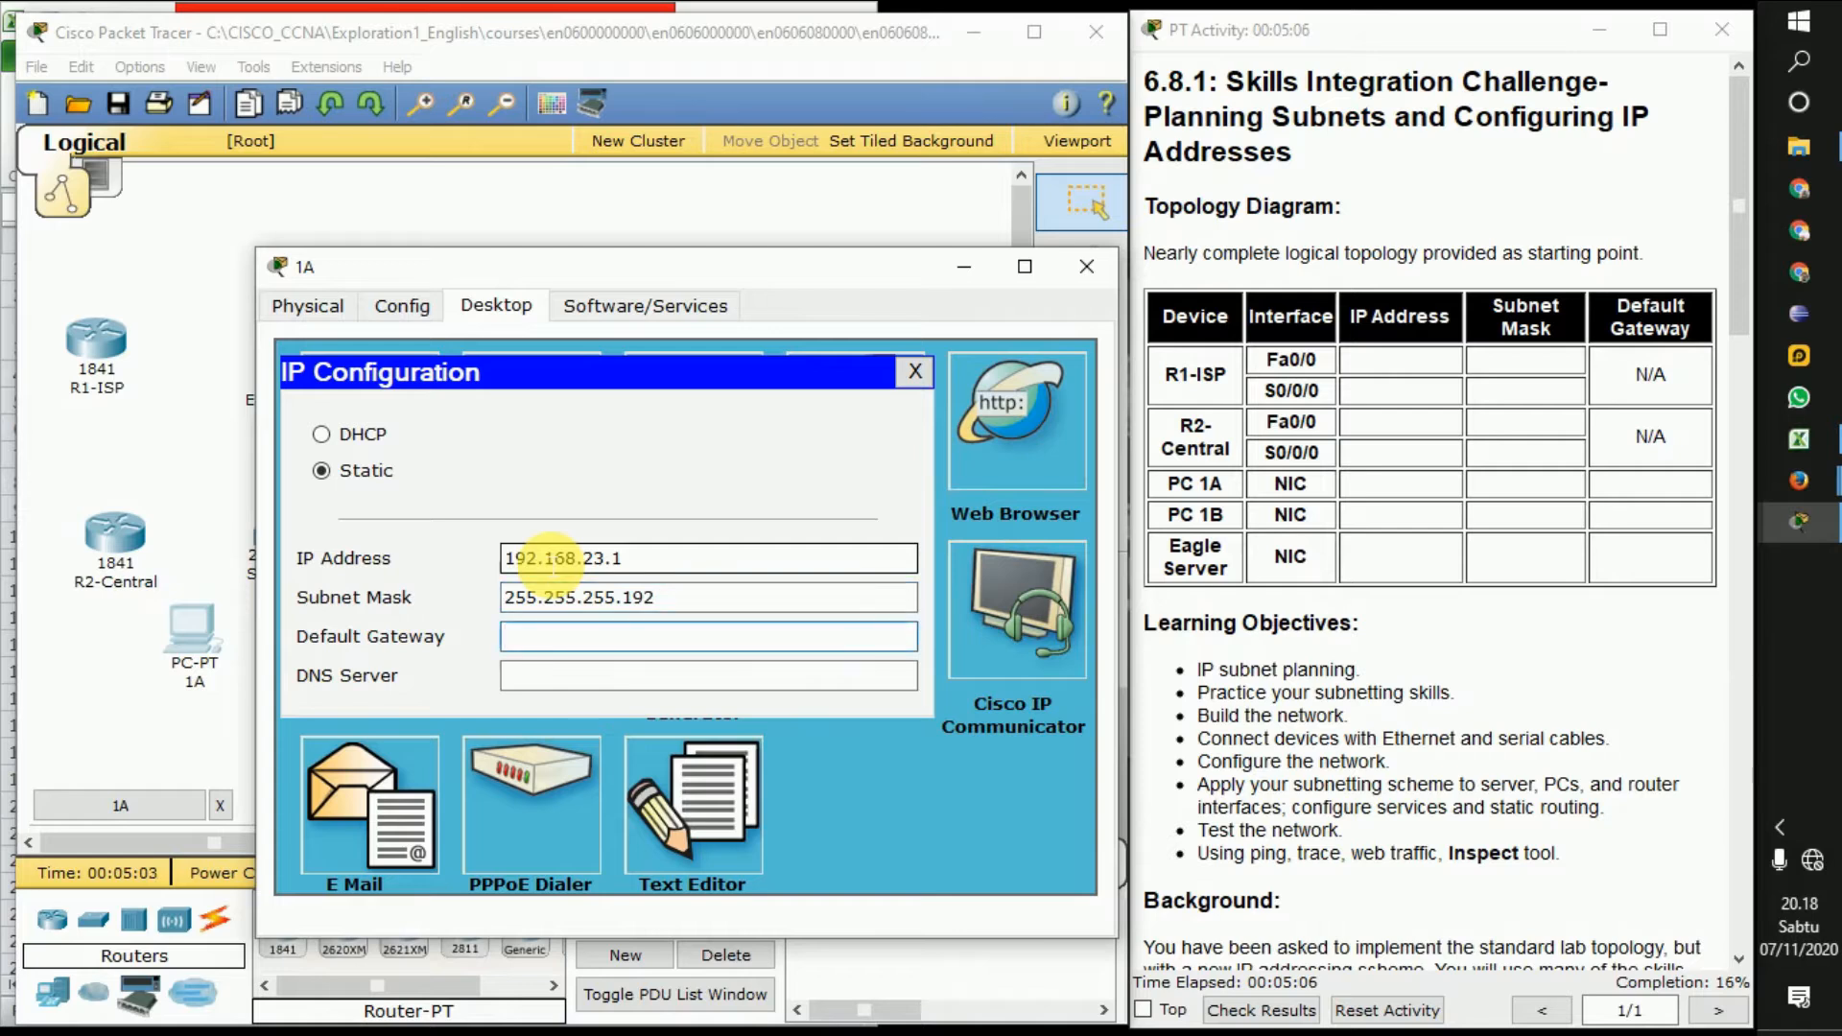
Set PC 1A's default gateway to 192.168.23.62 and DNS server to 192.168.23.109, and close the PC's configuration
text(192.168.)
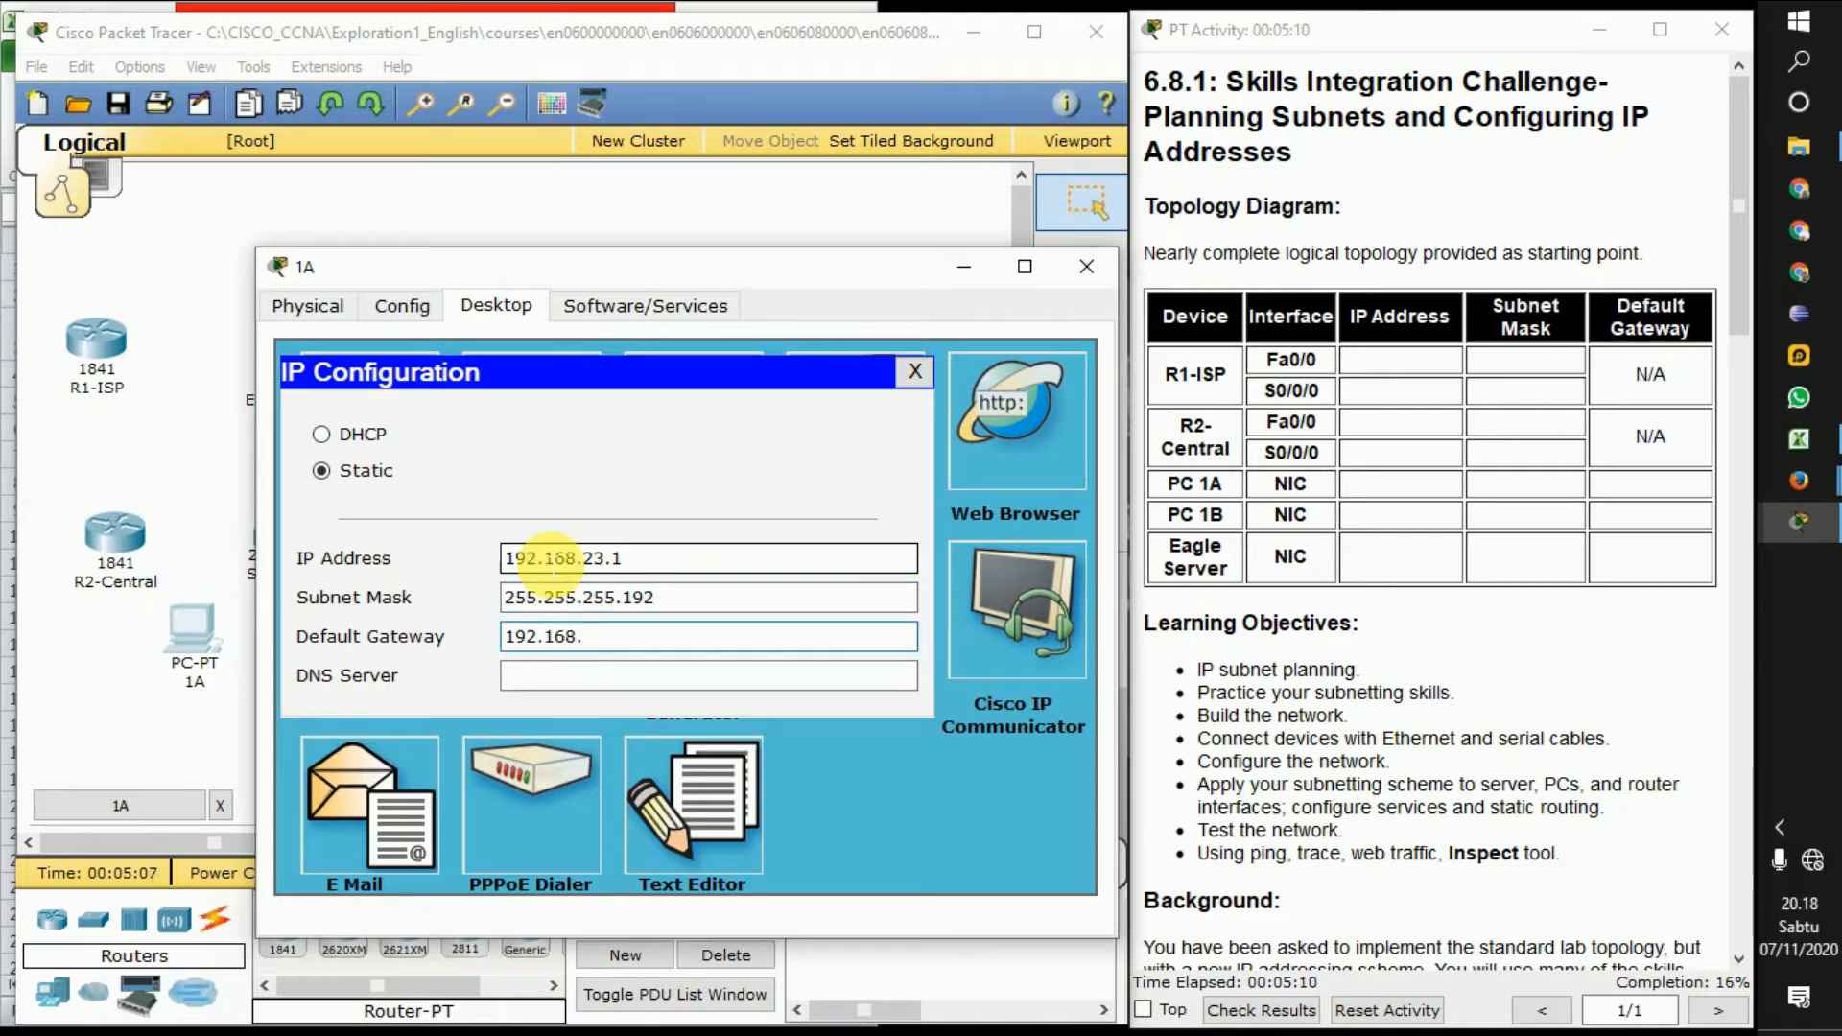
text(23.62)
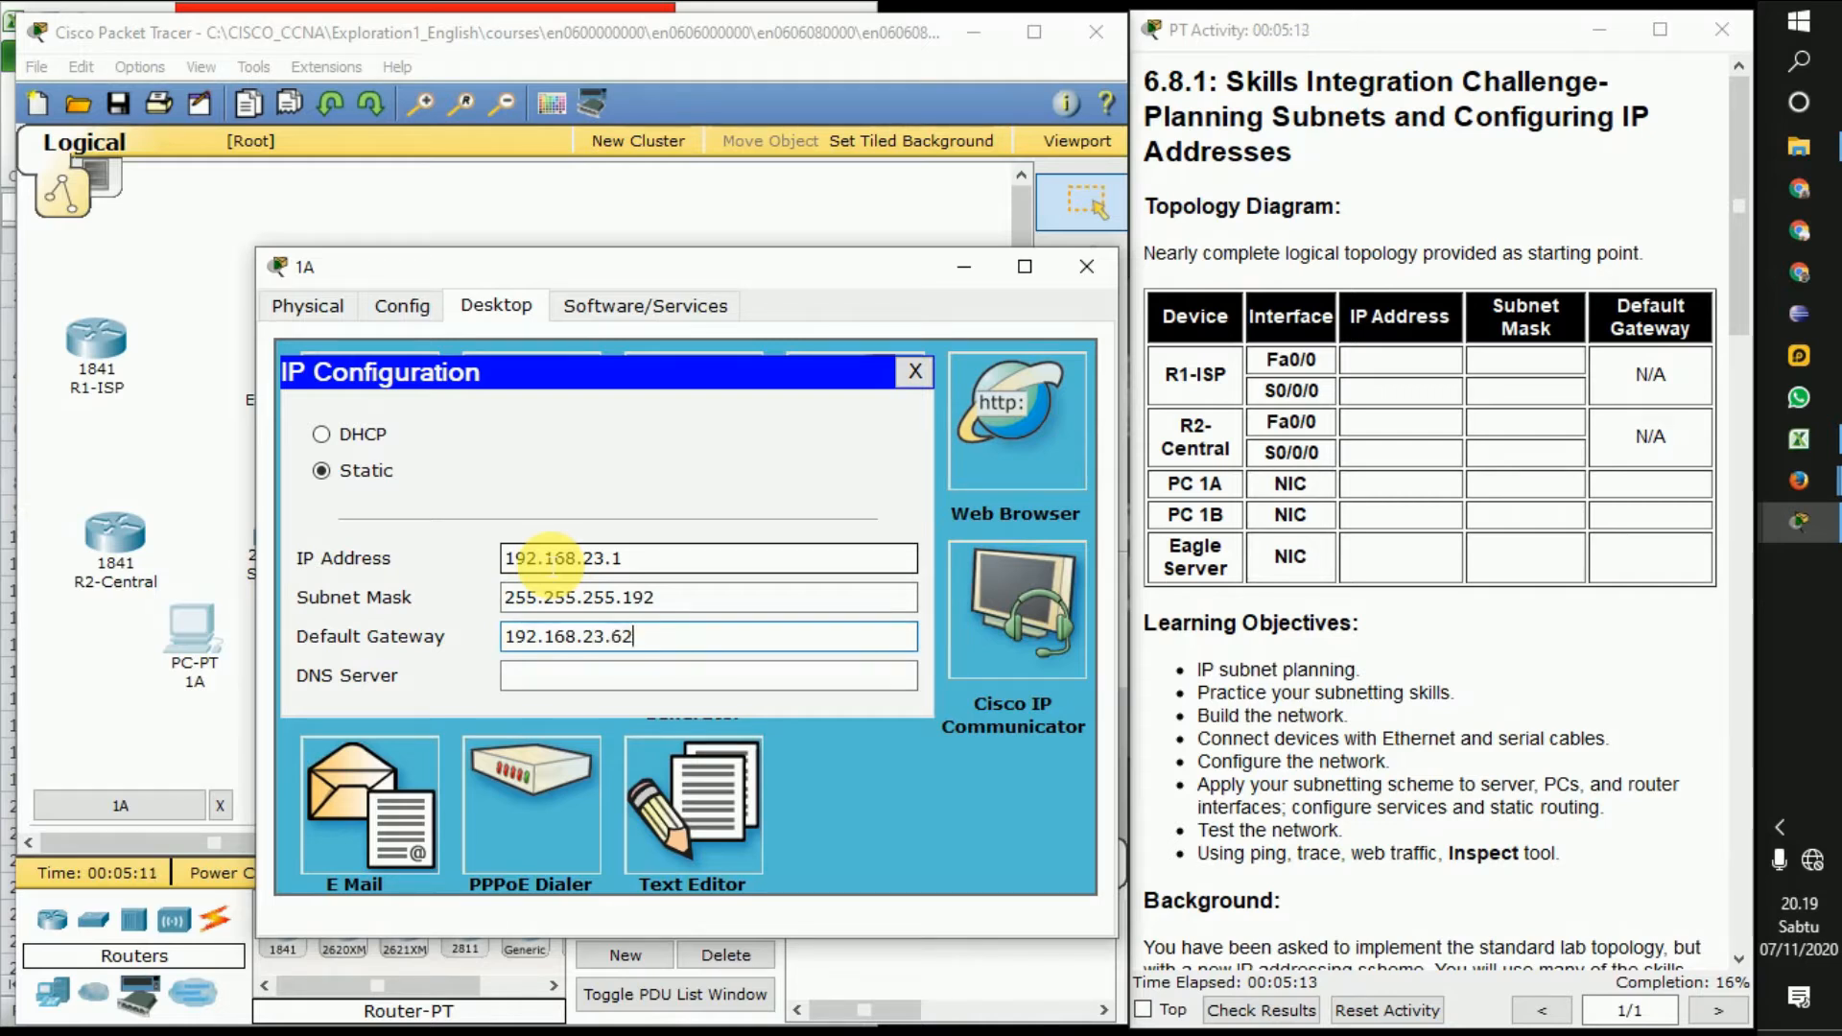
key(Tab)
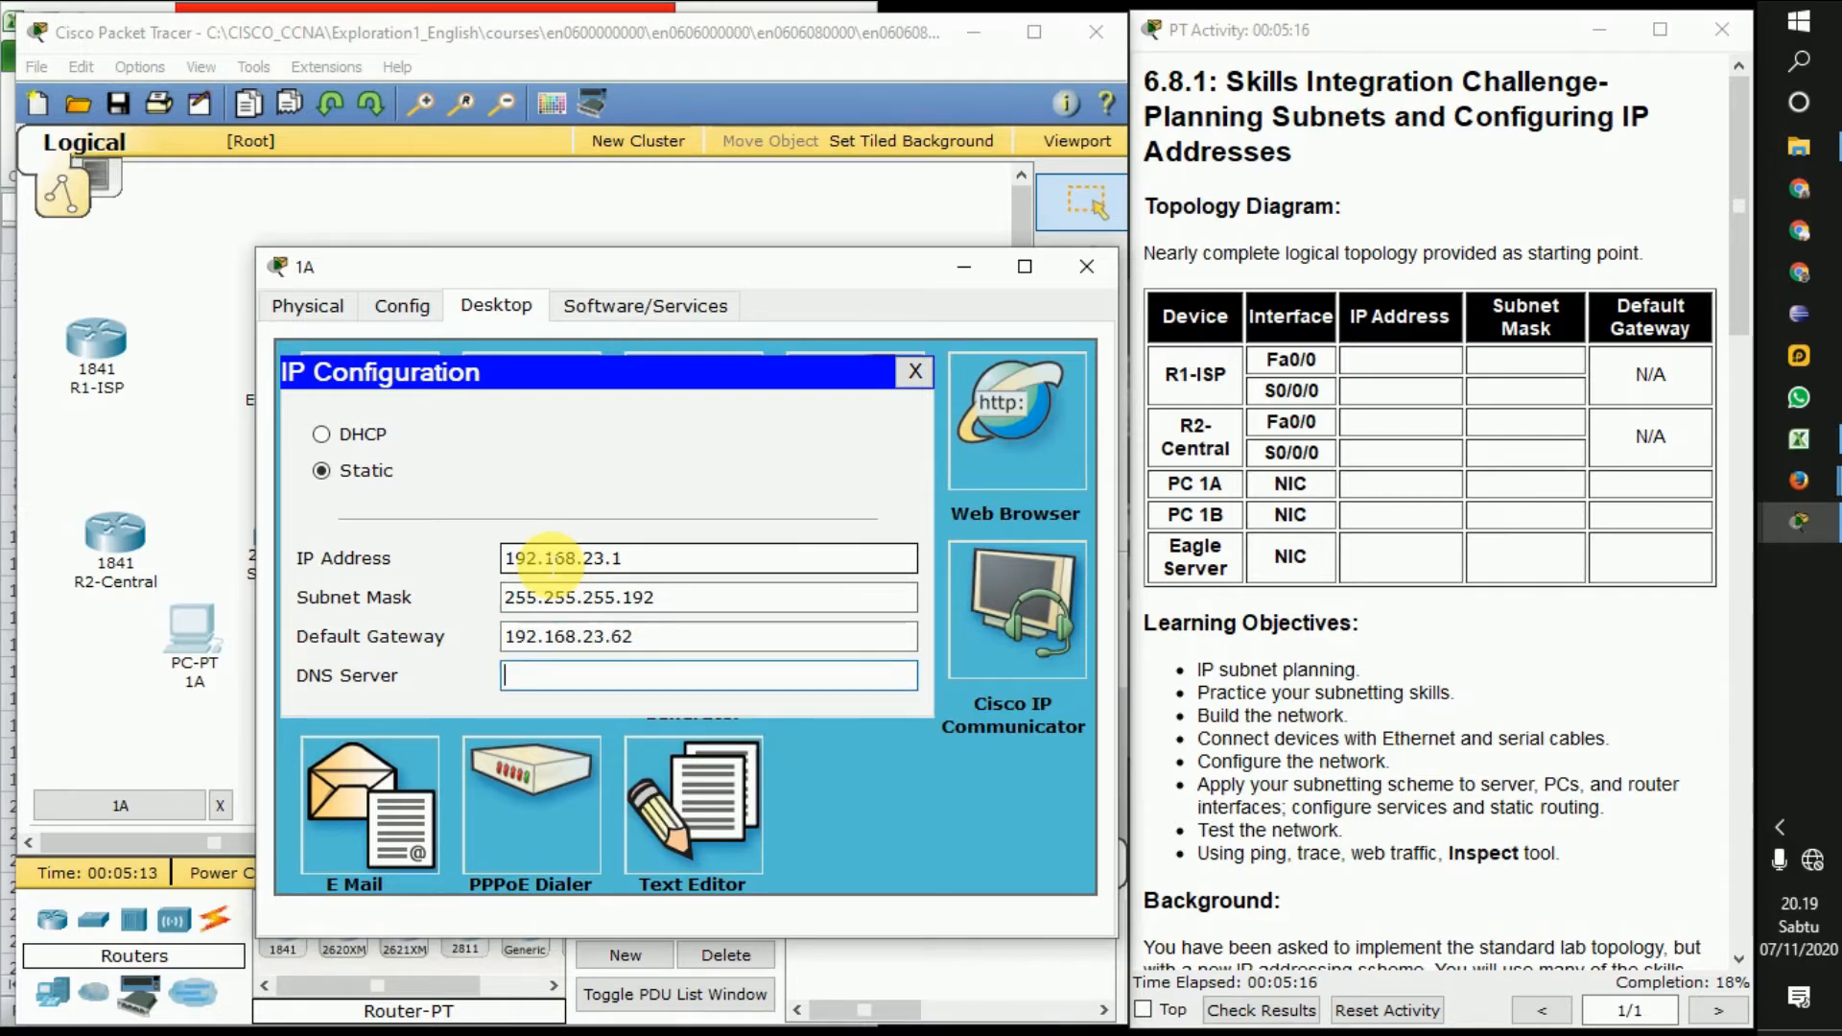
text(192.168.23)
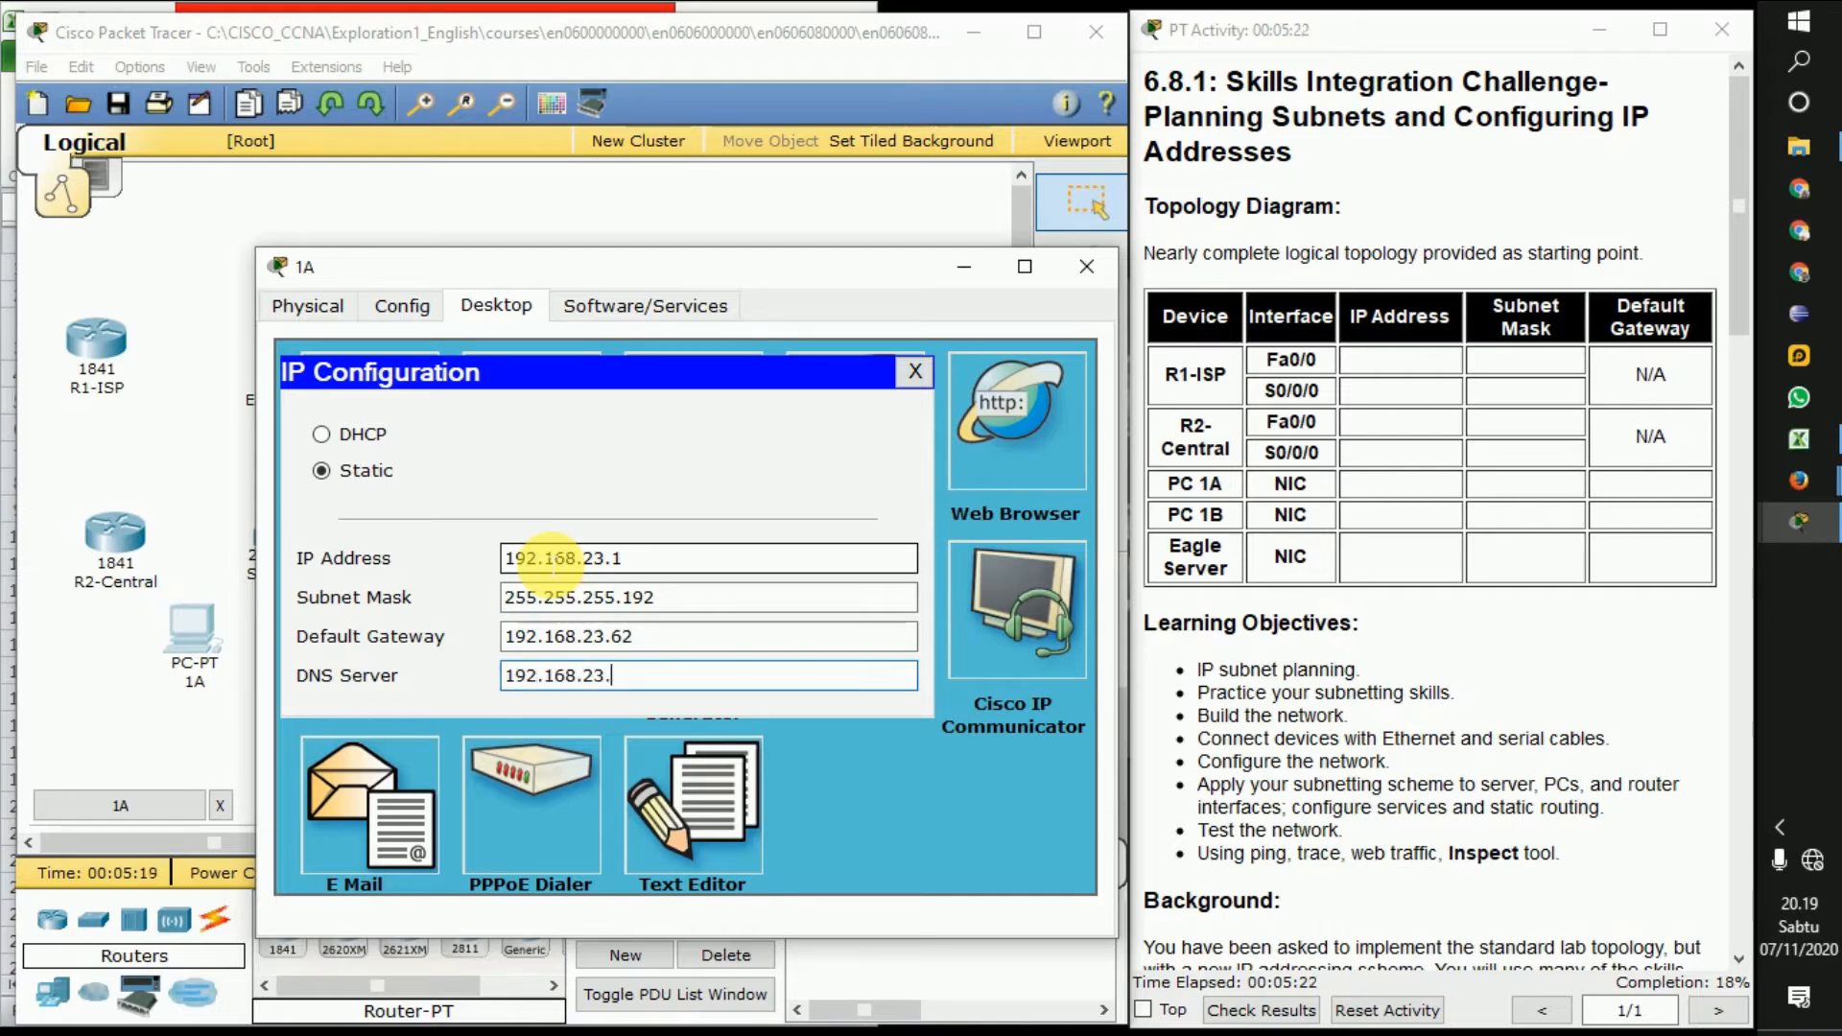
text(.109)
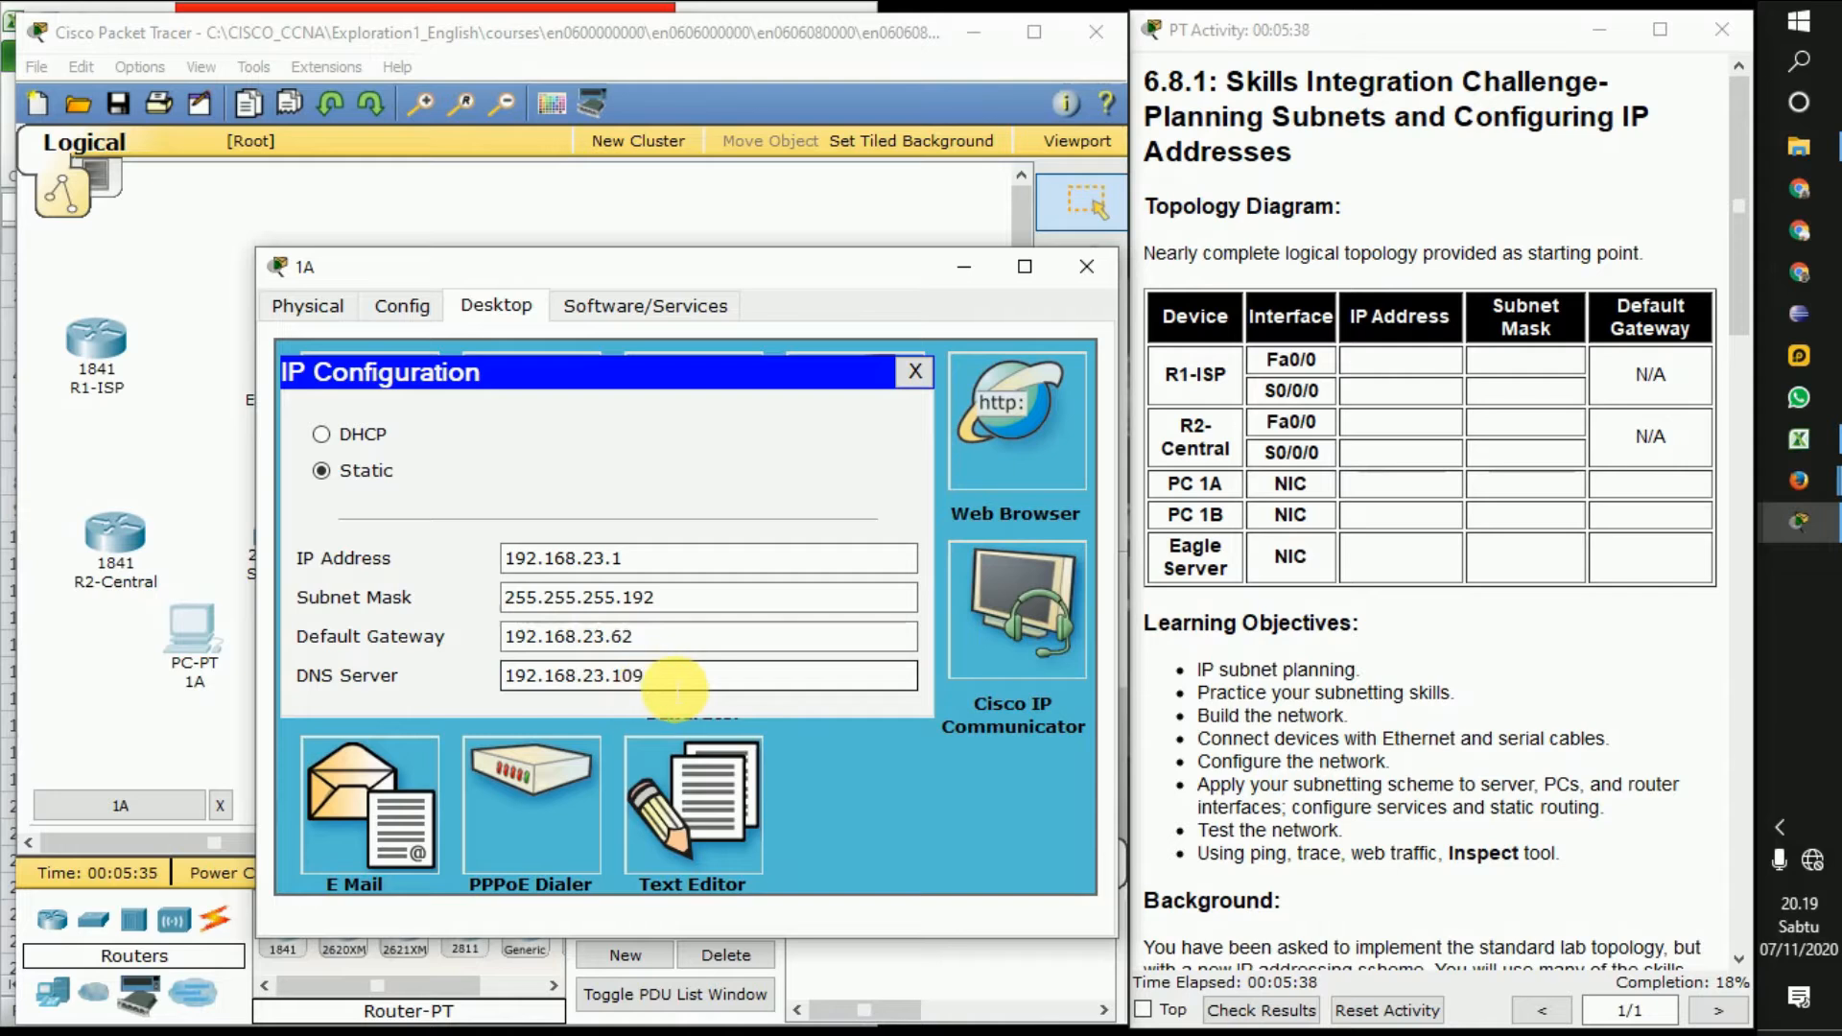
click(914, 372)
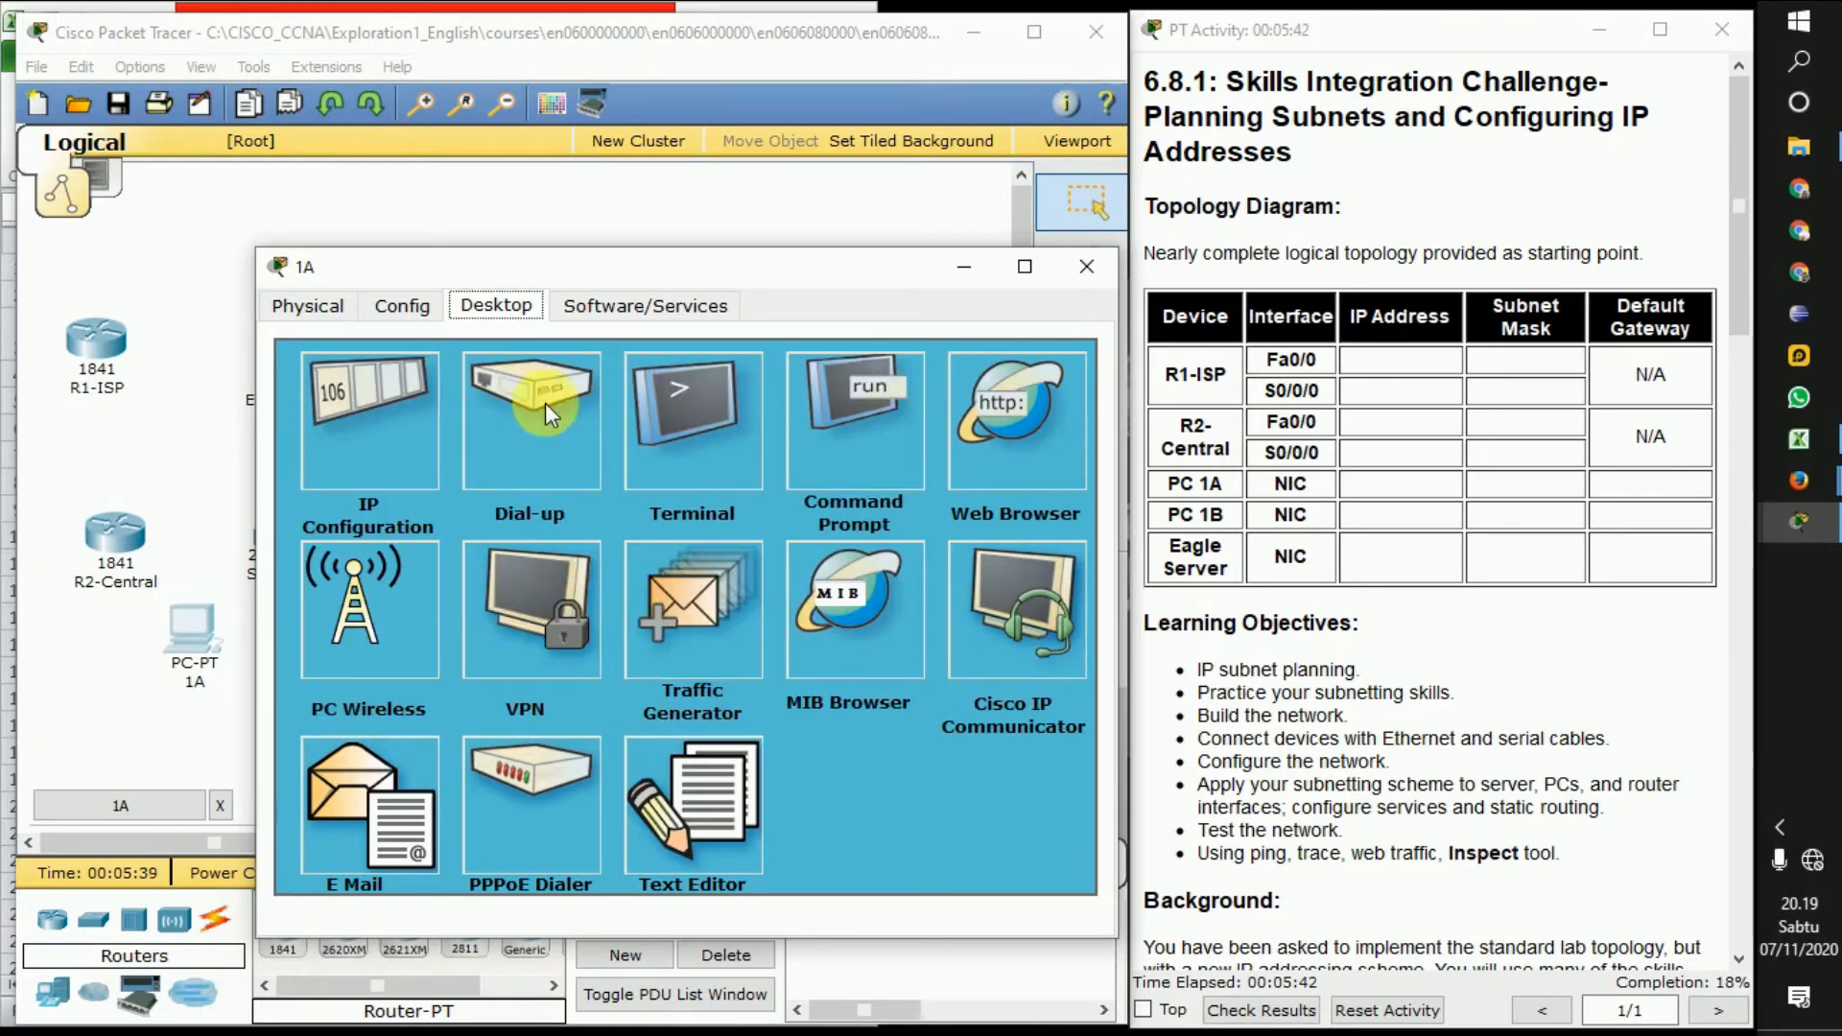
click(1081, 274)
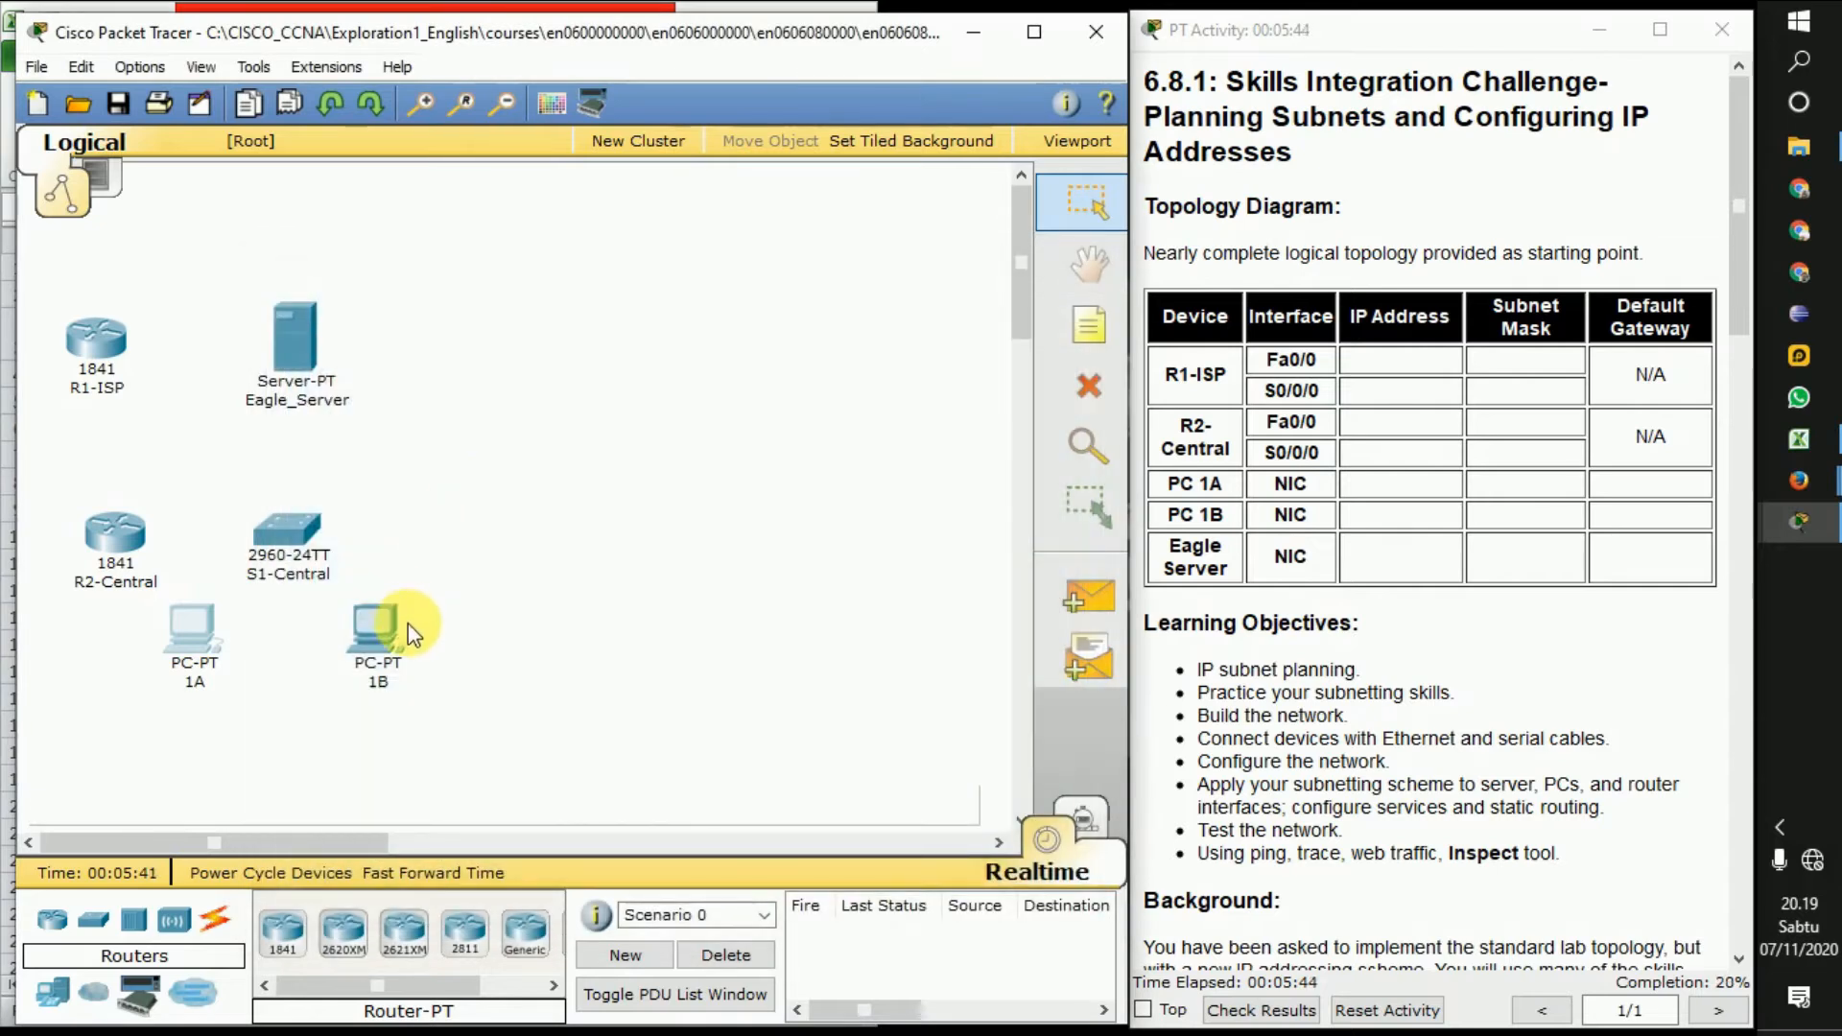
Give PC 1B the static IP address 192.168.23.2 with subnet mask 255.255.255.192
click(376, 628)
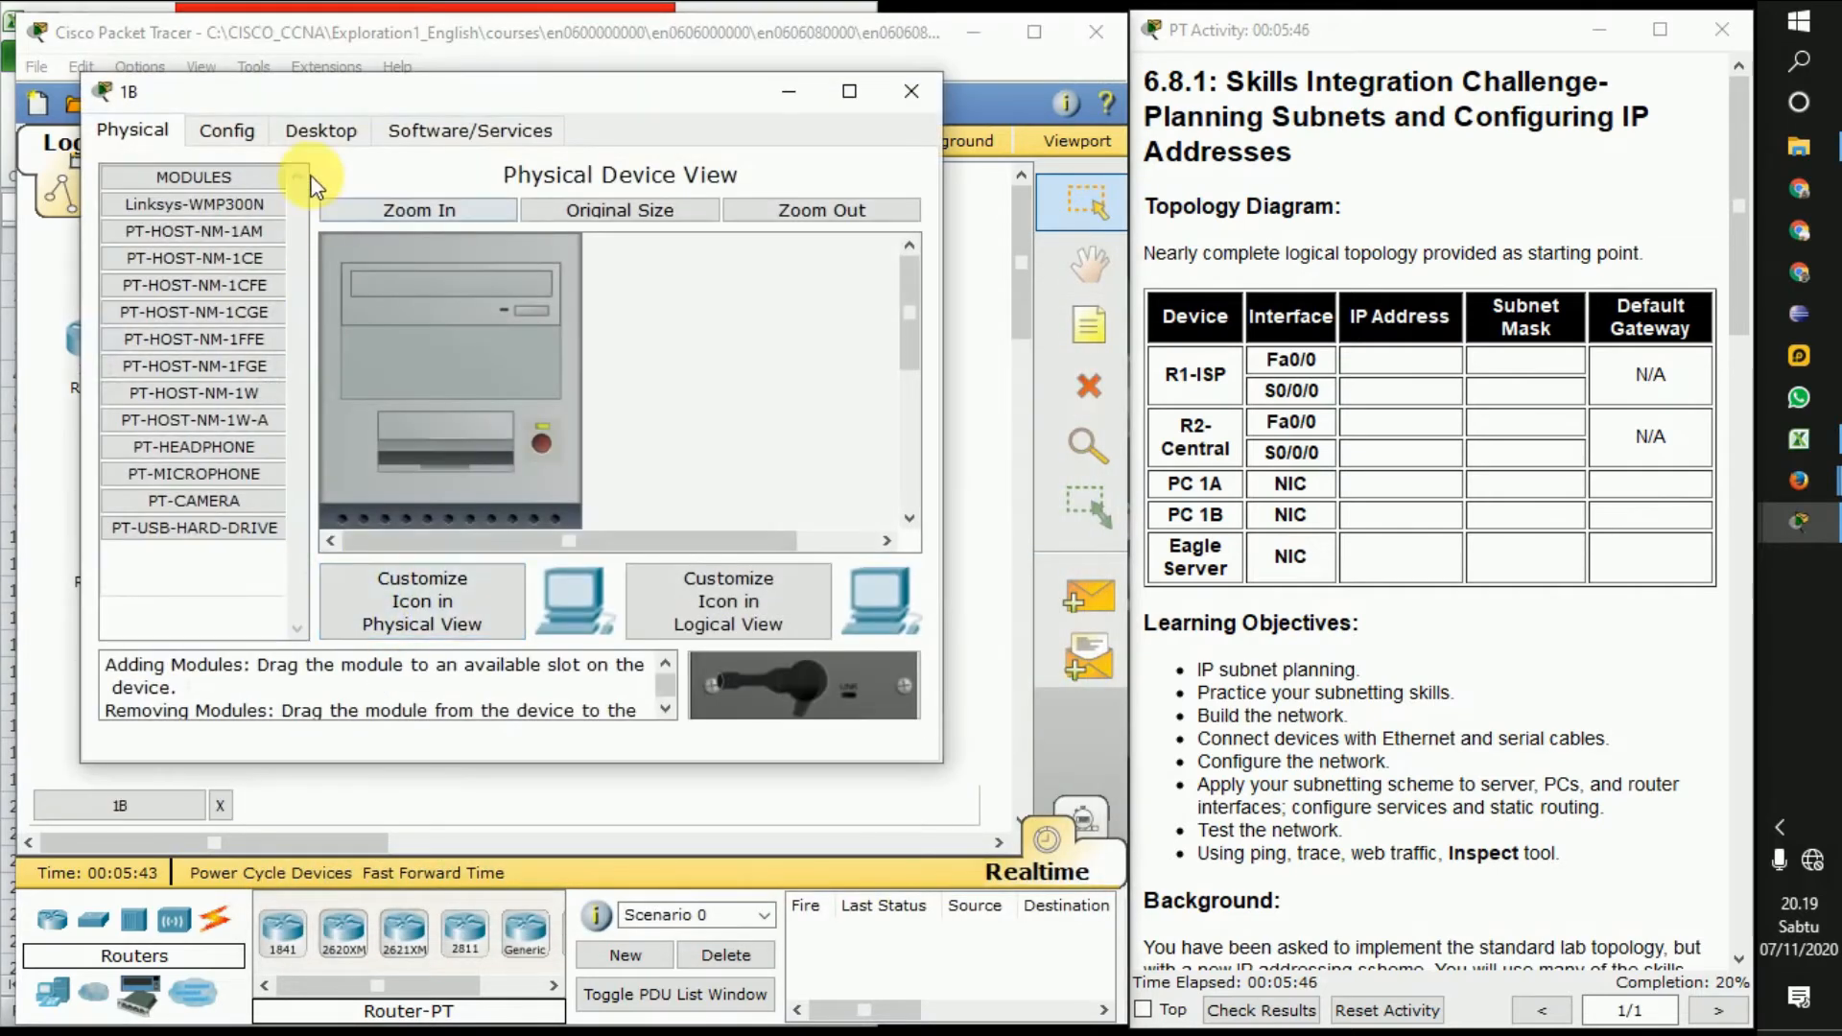
click(320, 130)
click(221, 280)
click(431, 383)
text(192.168.23)
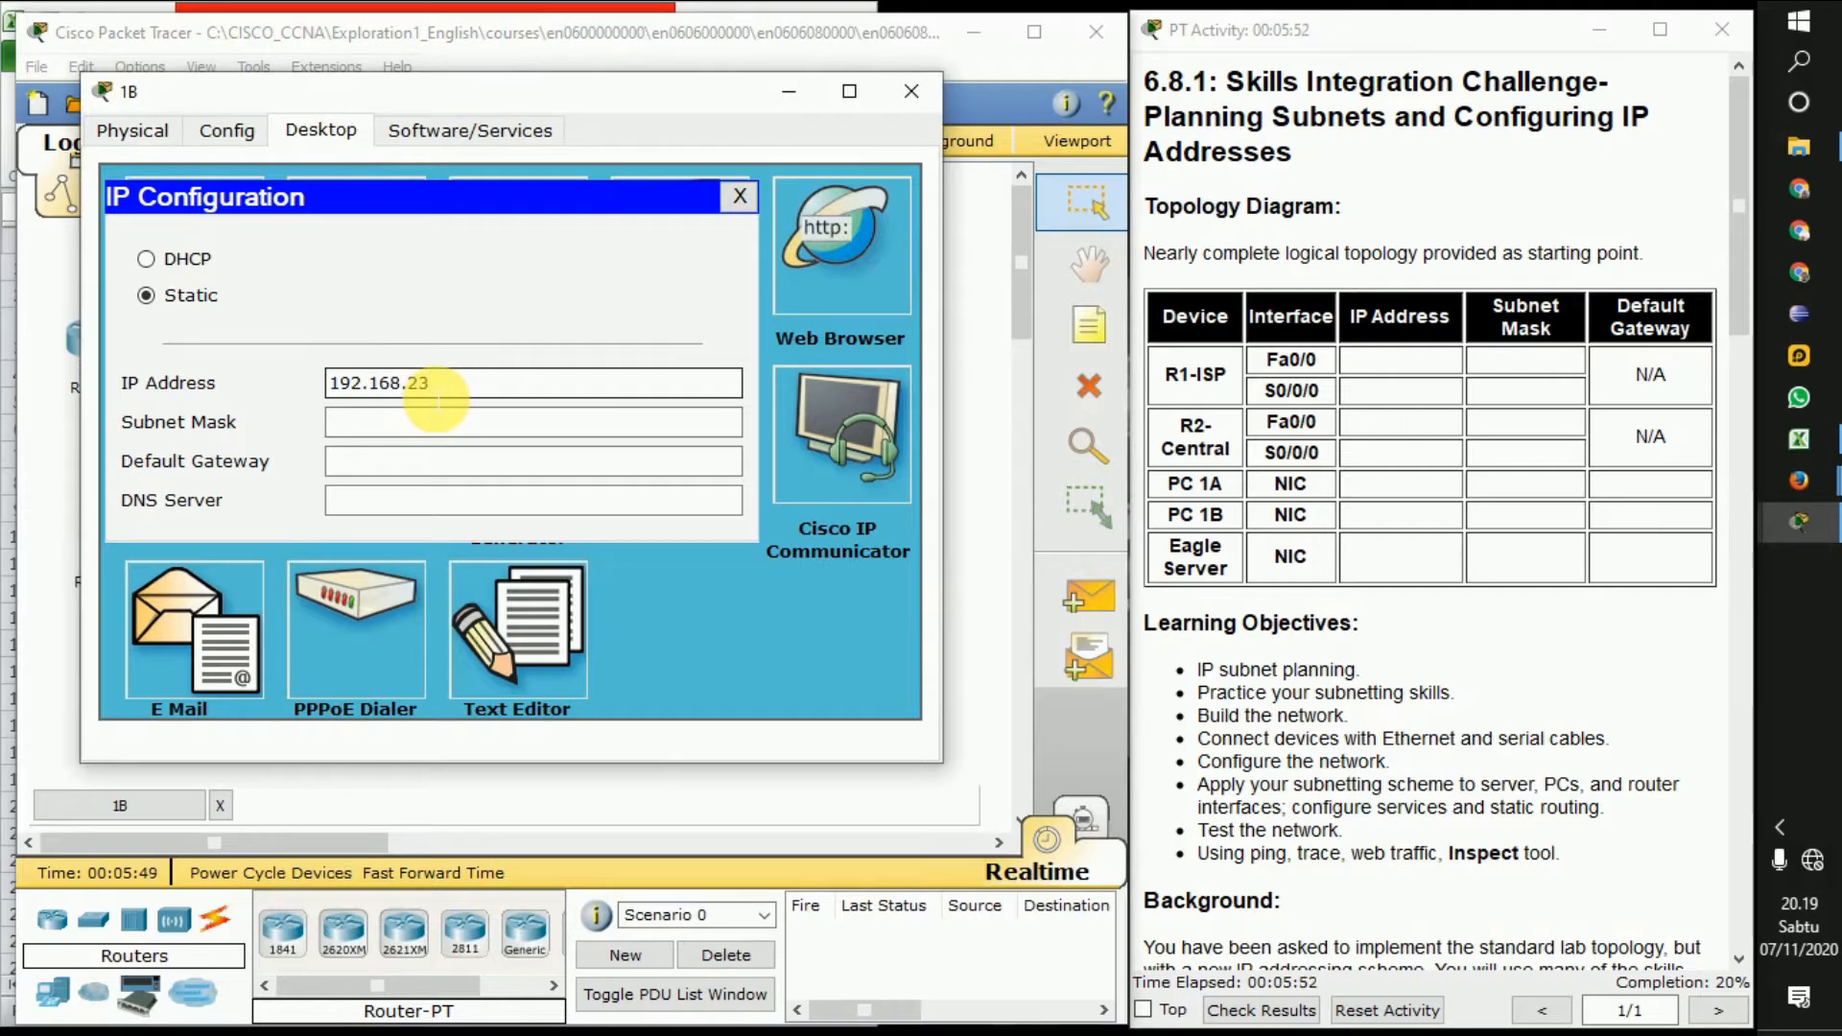
text(.2)
key(Tab)
click(439, 404)
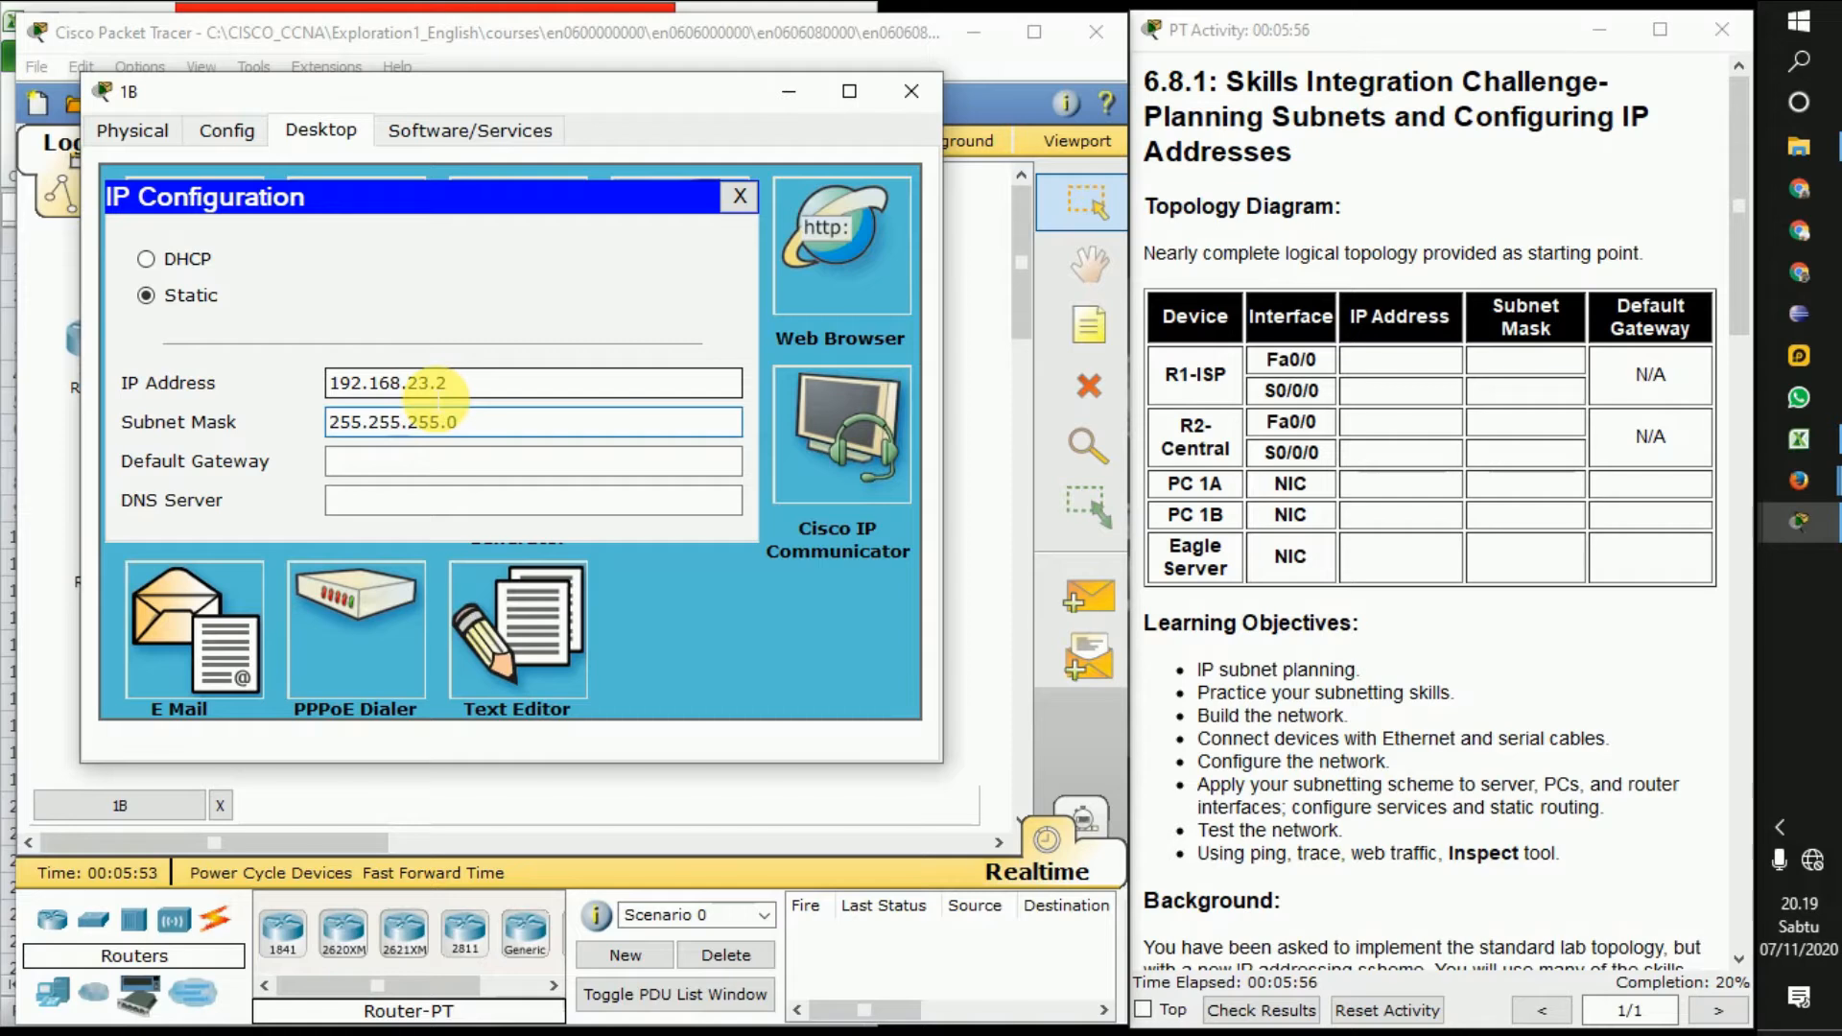
text(192)
key(Tab)
Set PC 1B's default gateway to 192.168.23.62 and DNS server to 192.168.23.109
text(192.168.2)
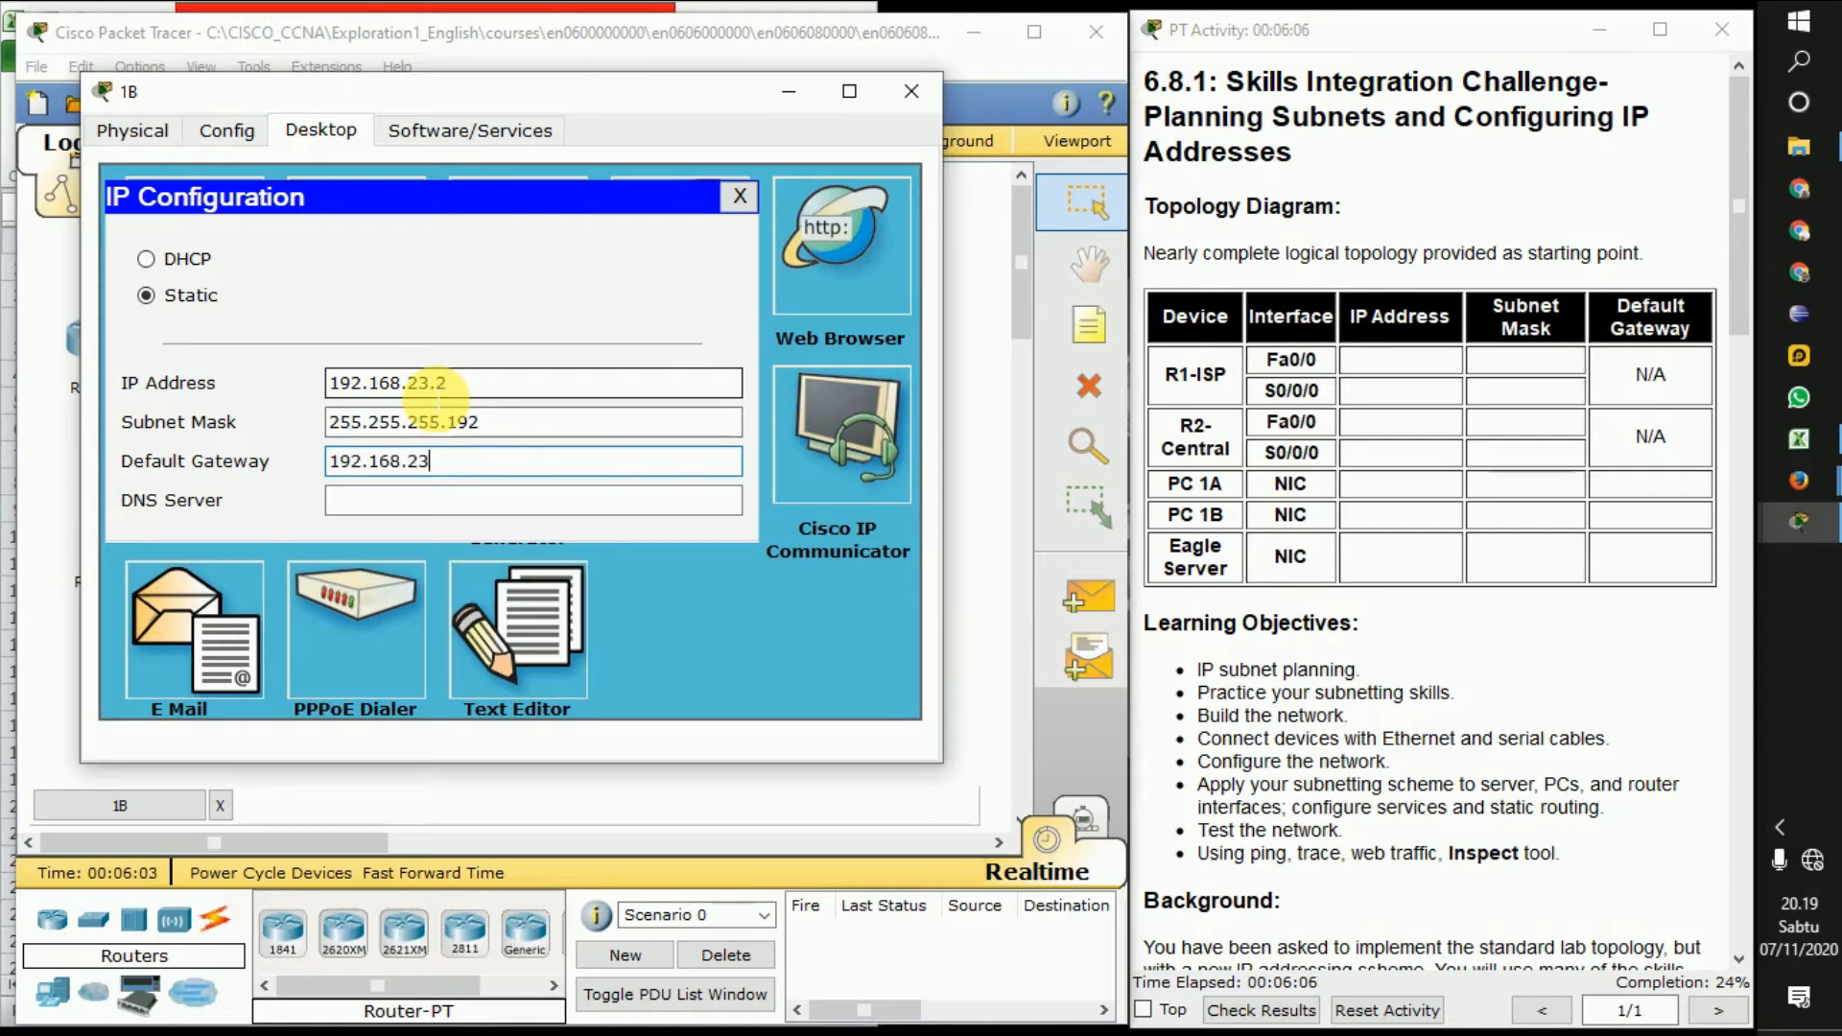
text(62)
key(Tab)
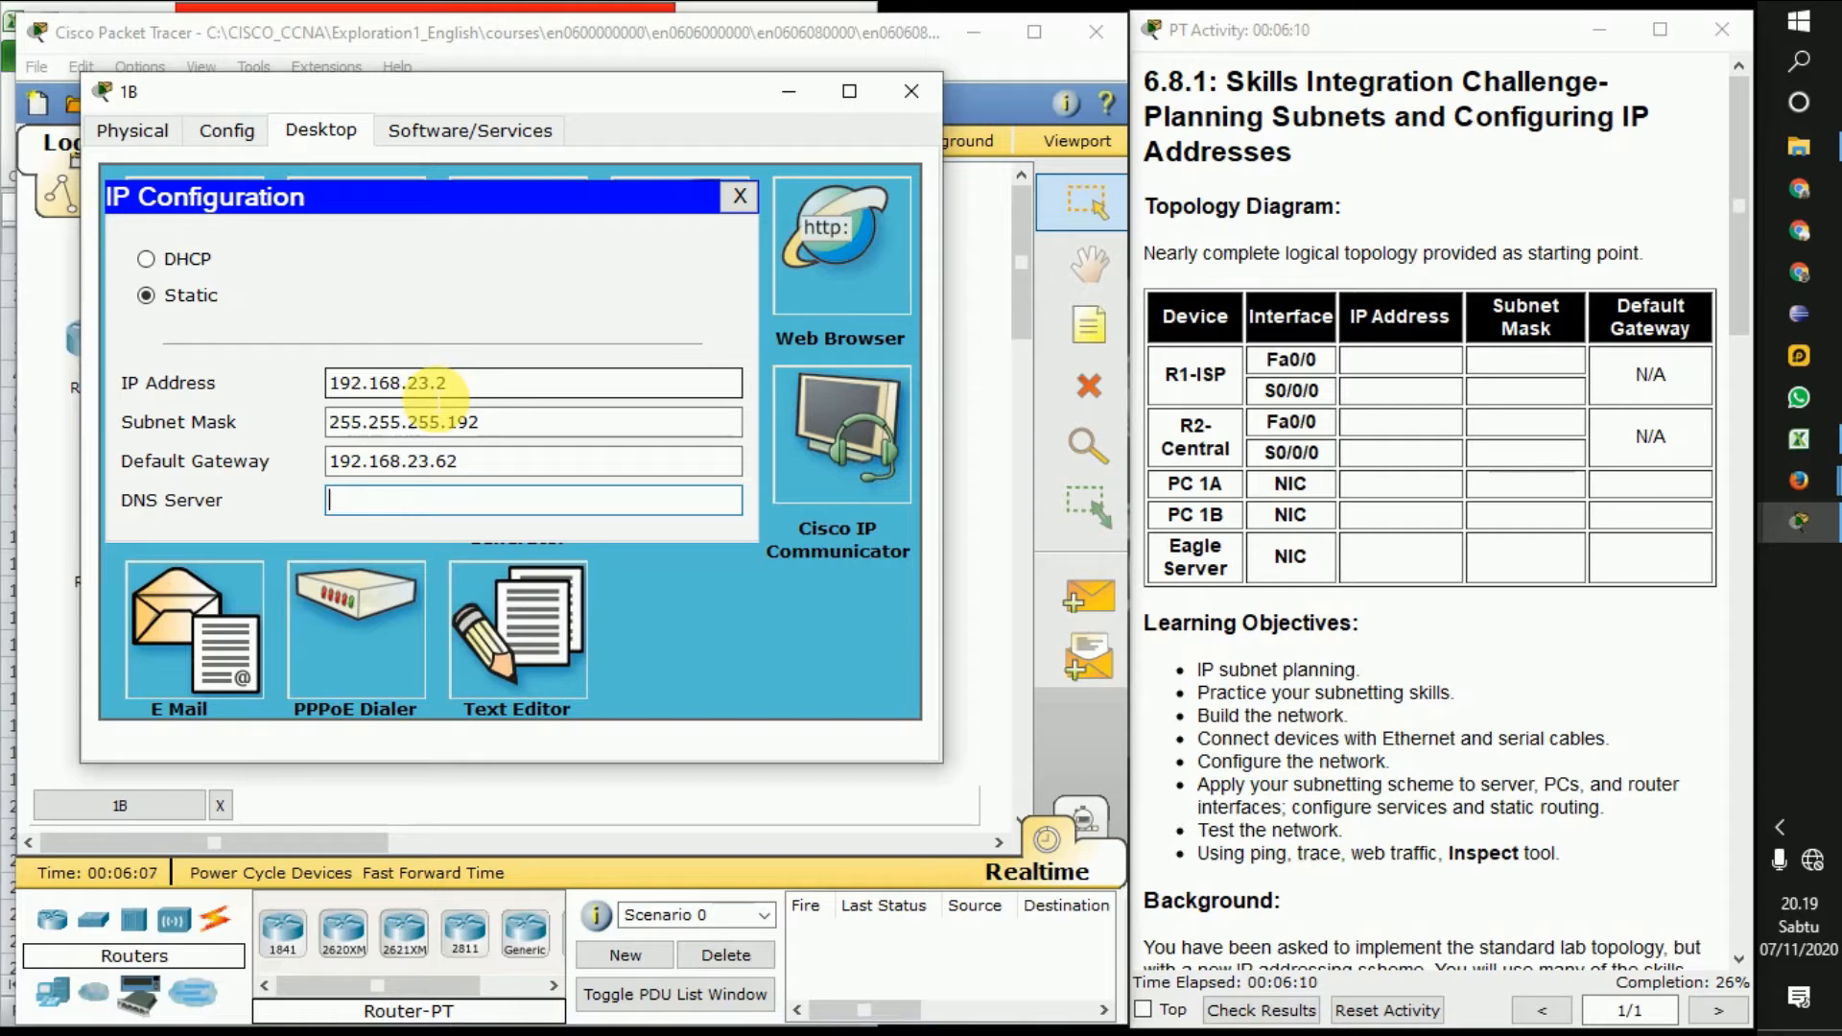
text(192.168.23.109)
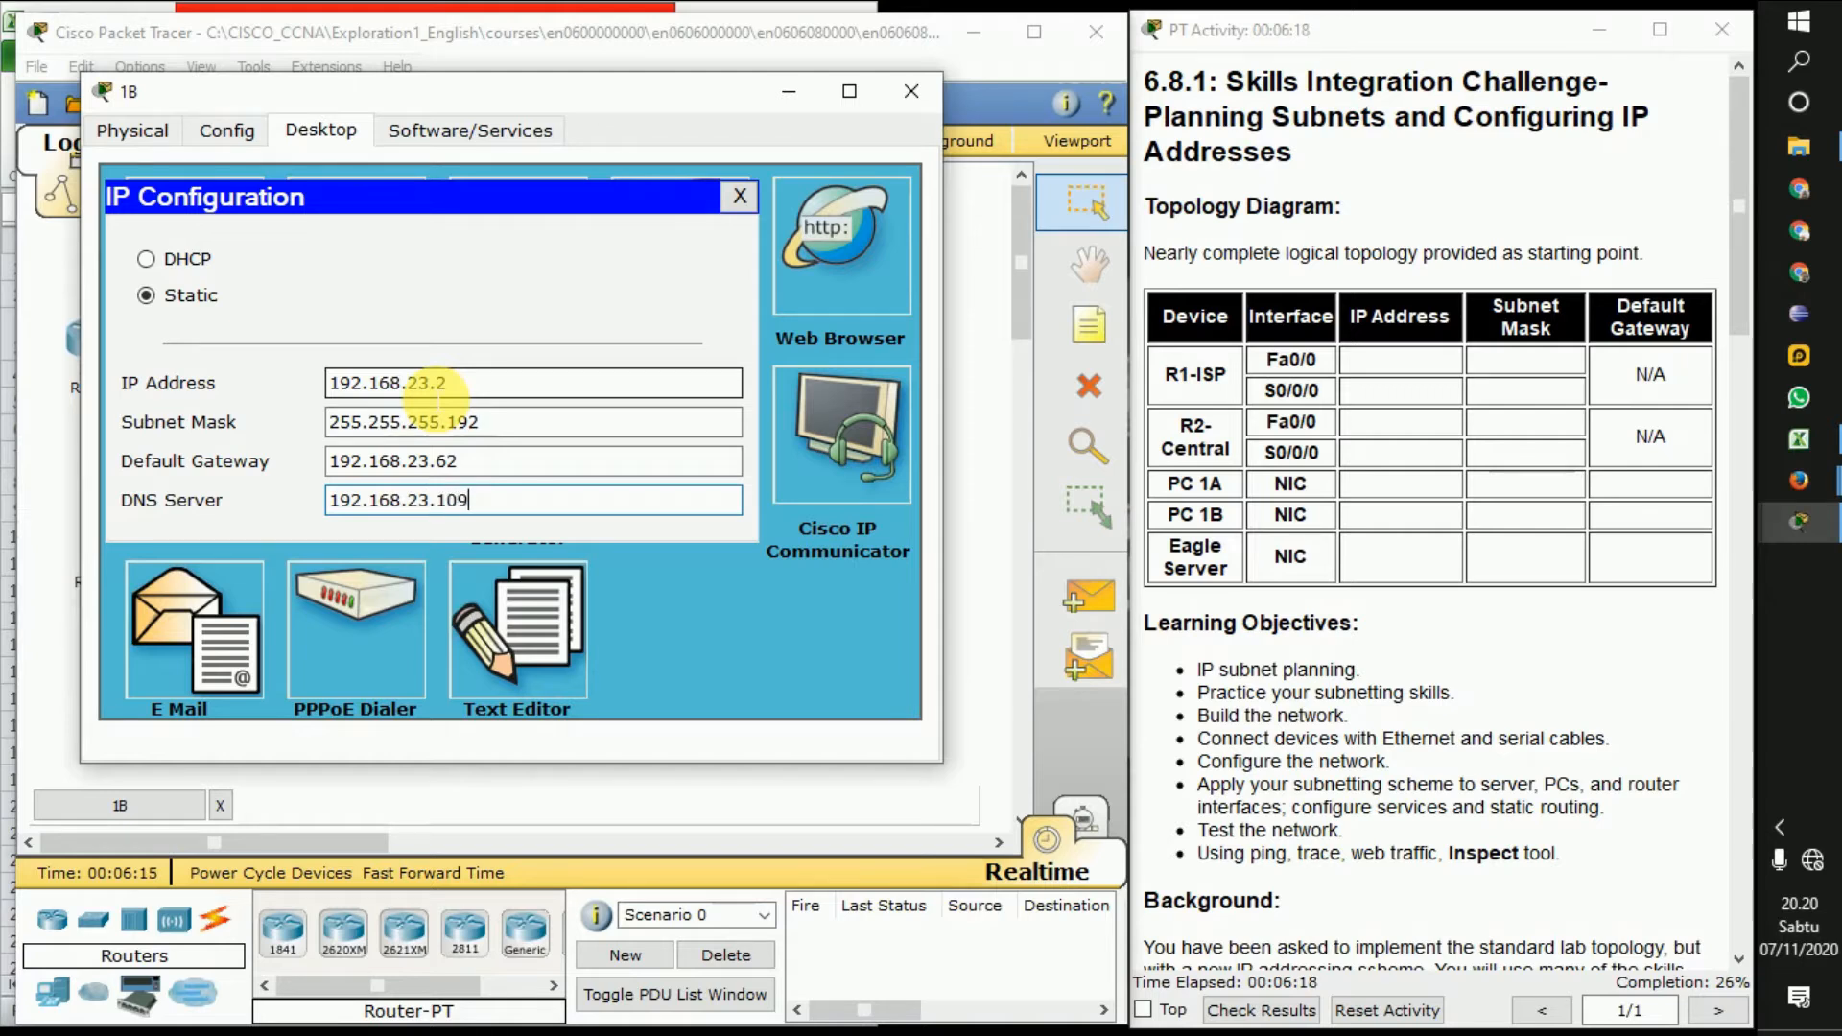
Close PC 1B's configuration and bring up the interface IP address requirements in the activity instructions
click(740, 199)
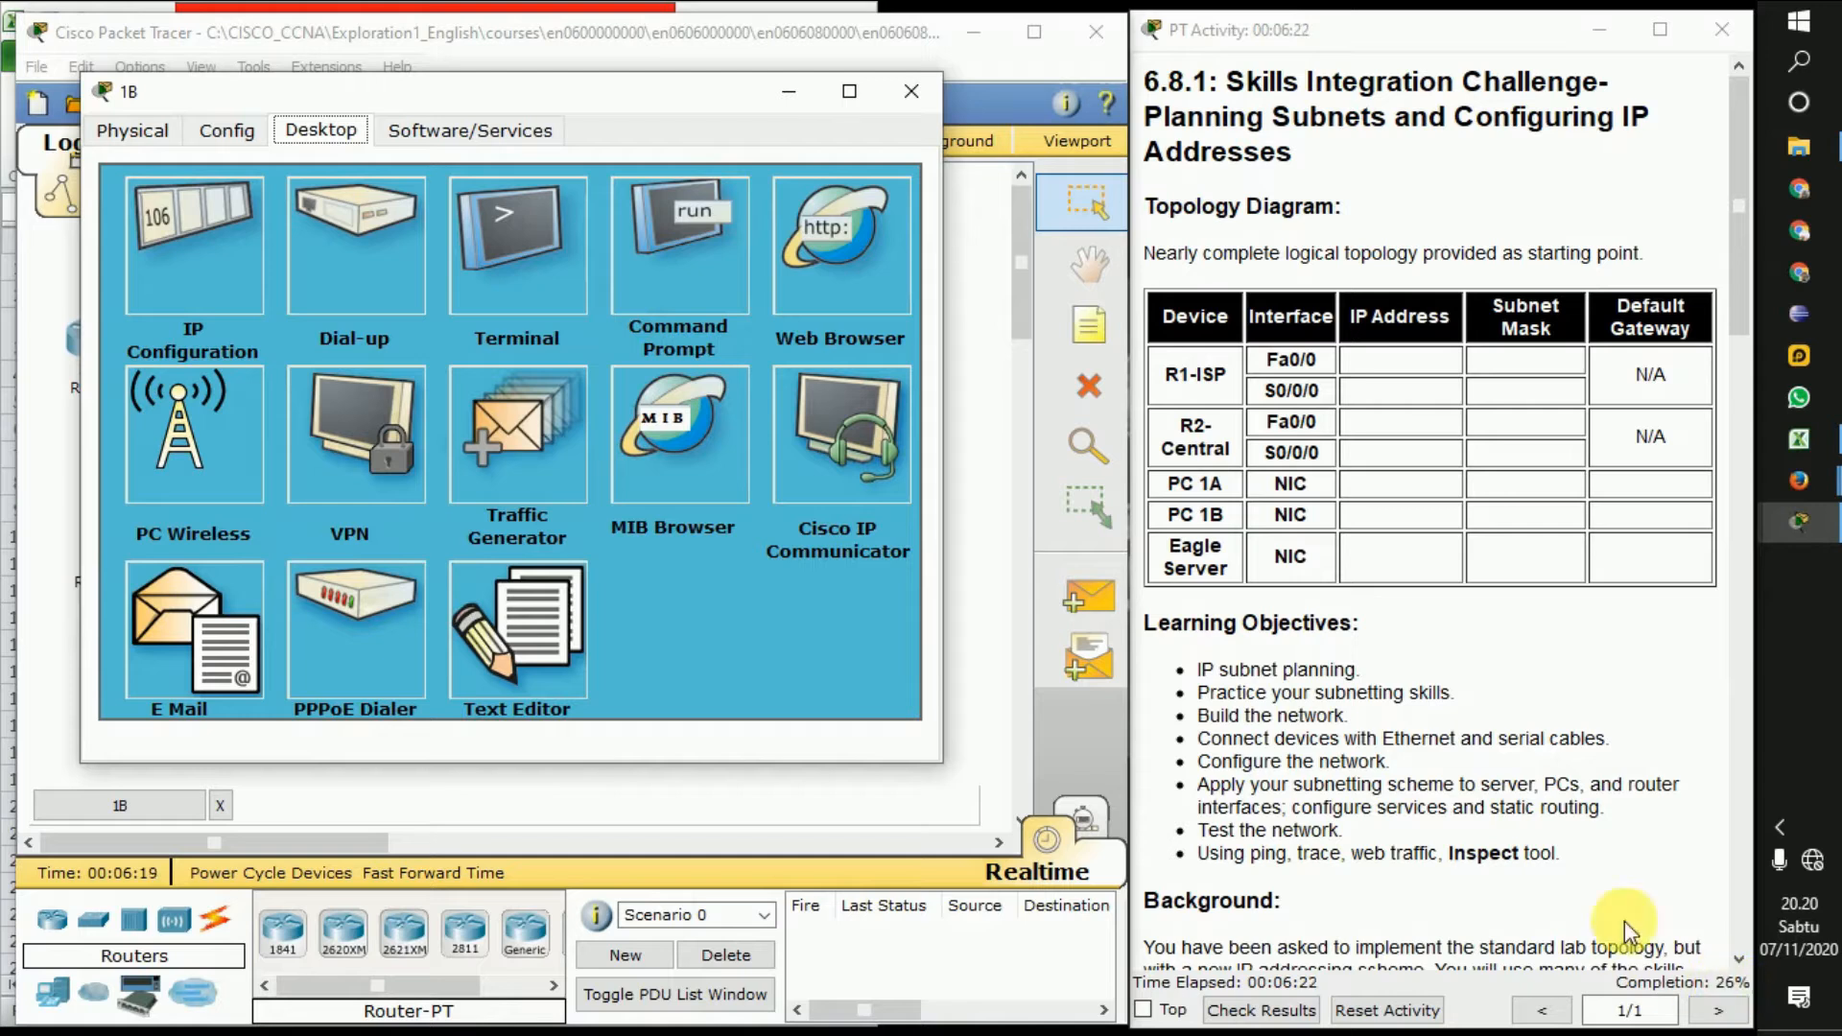
click(917, 96)
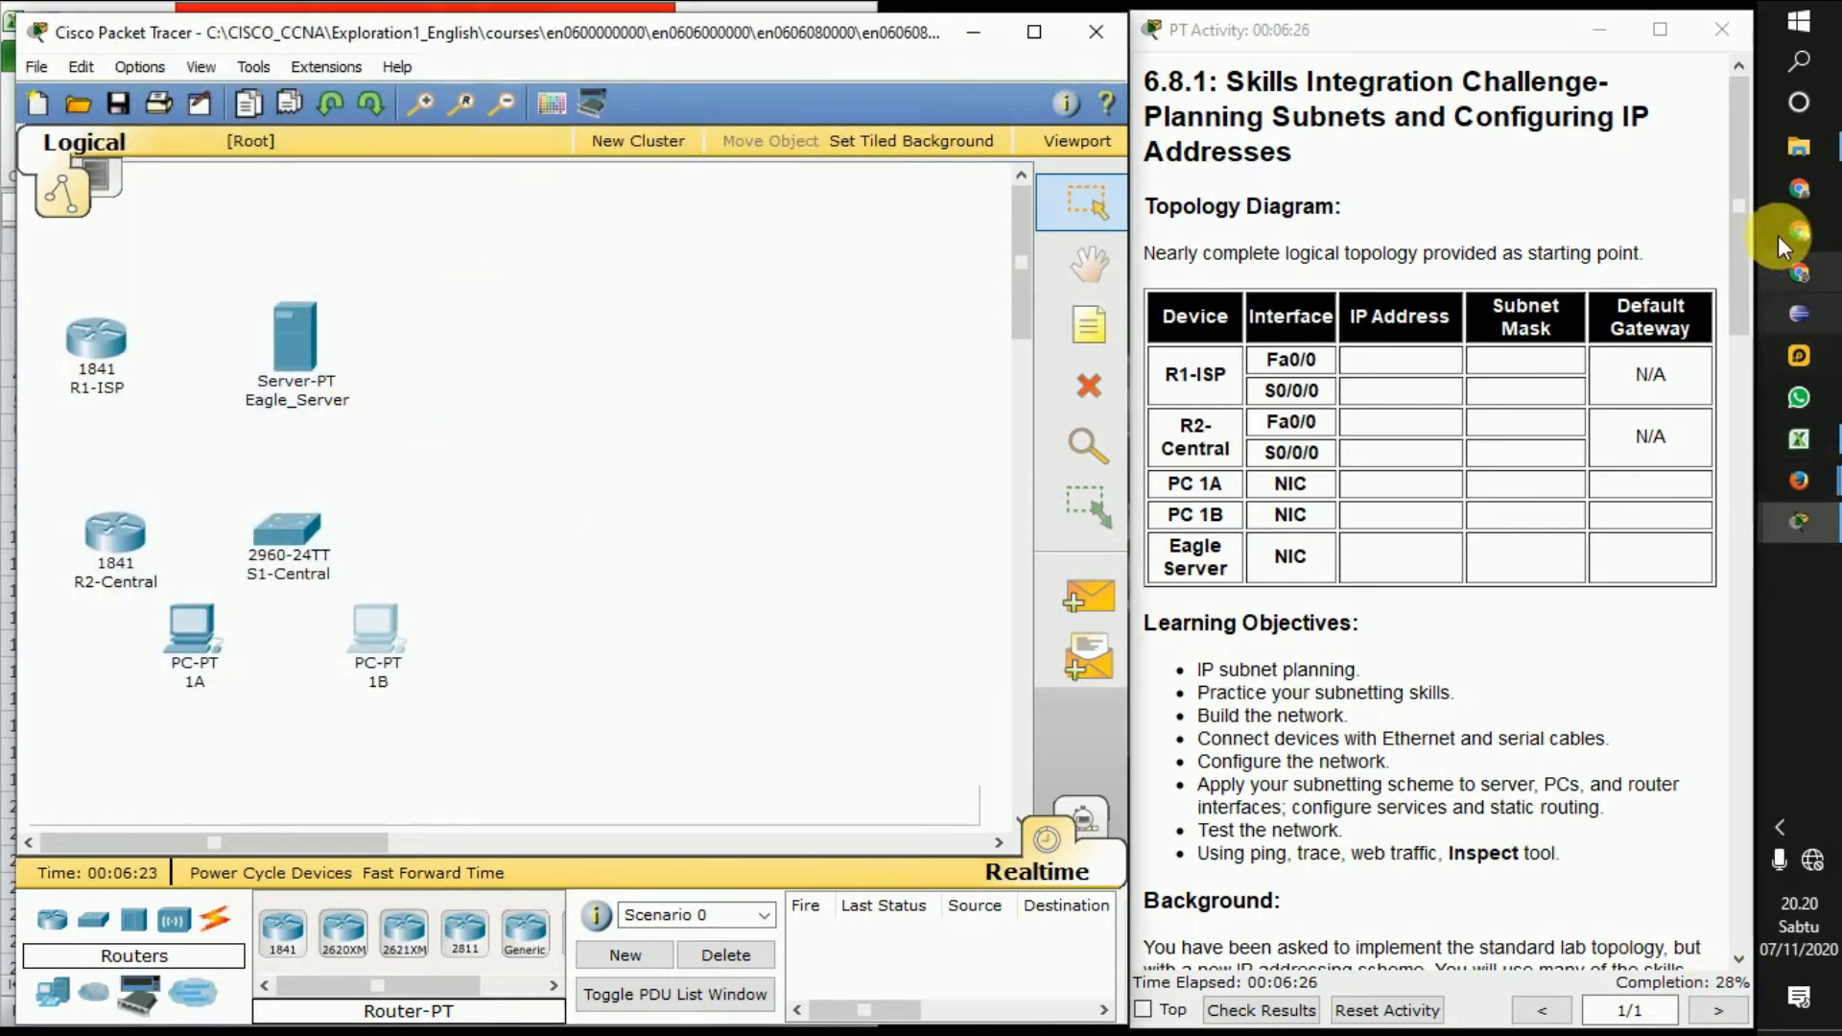
drag(1748, 219, 1741, 520)
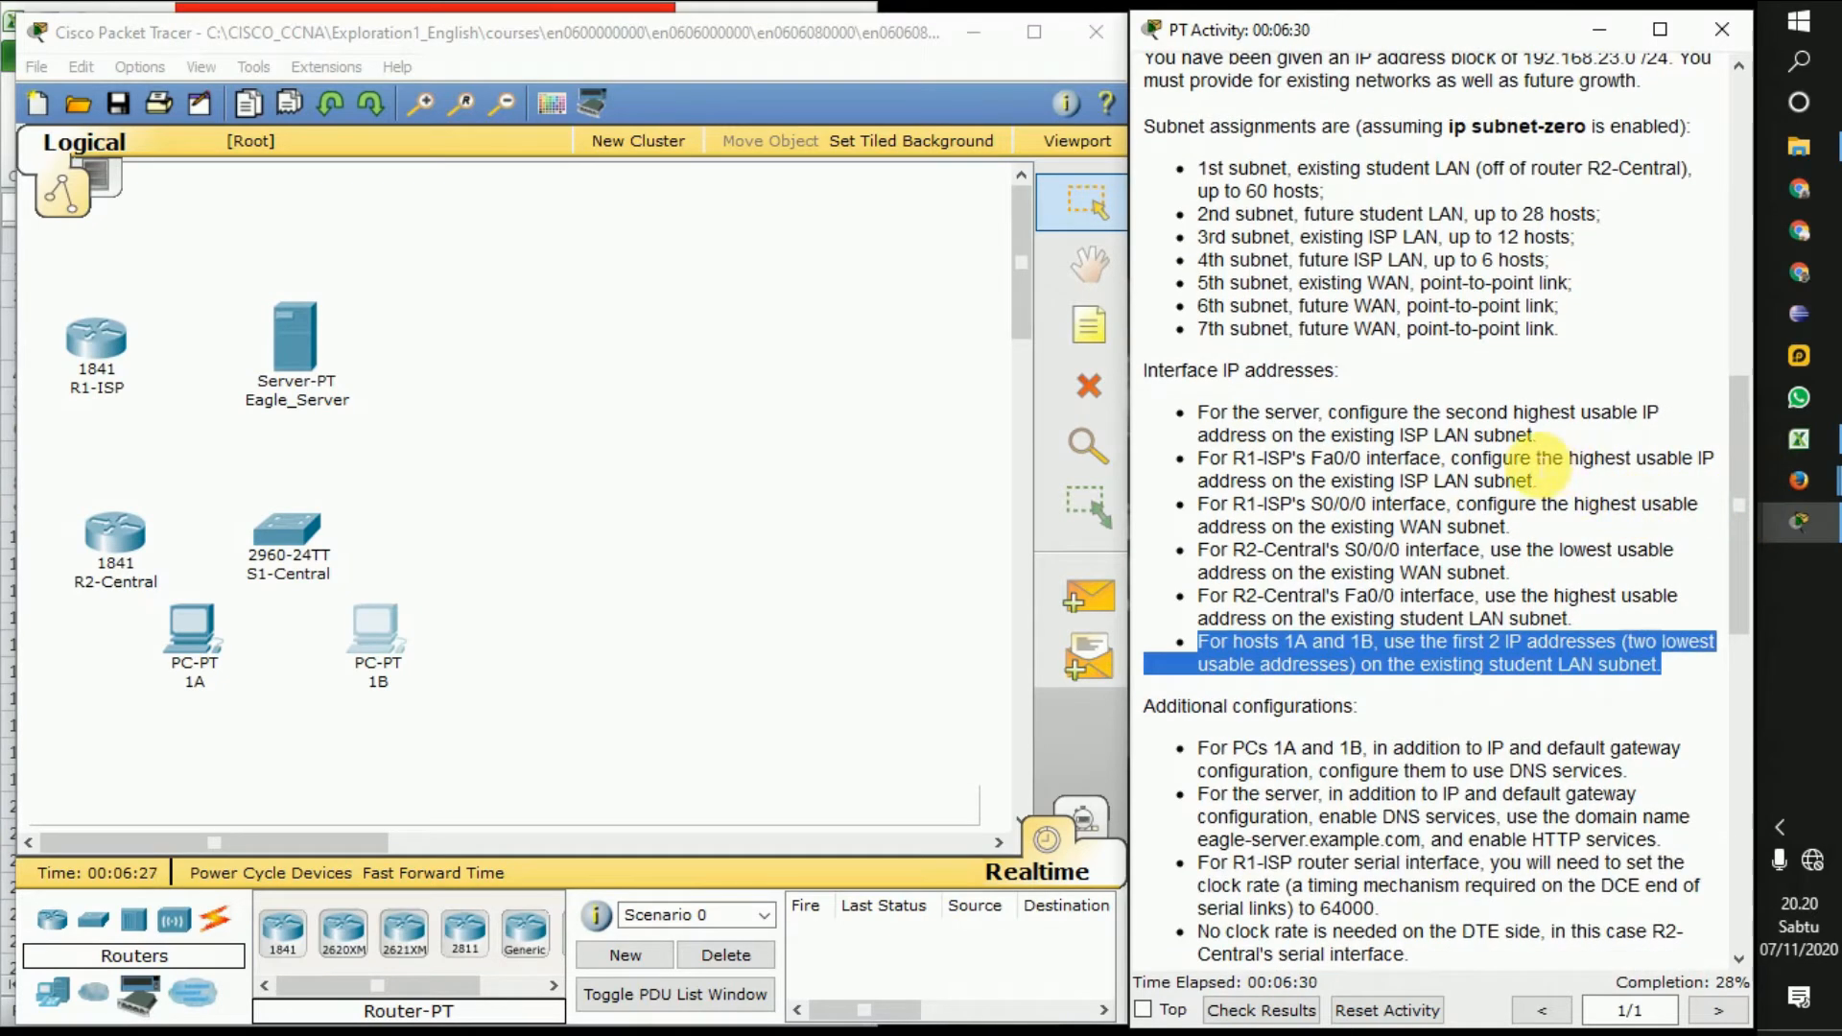
click(1446, 669)
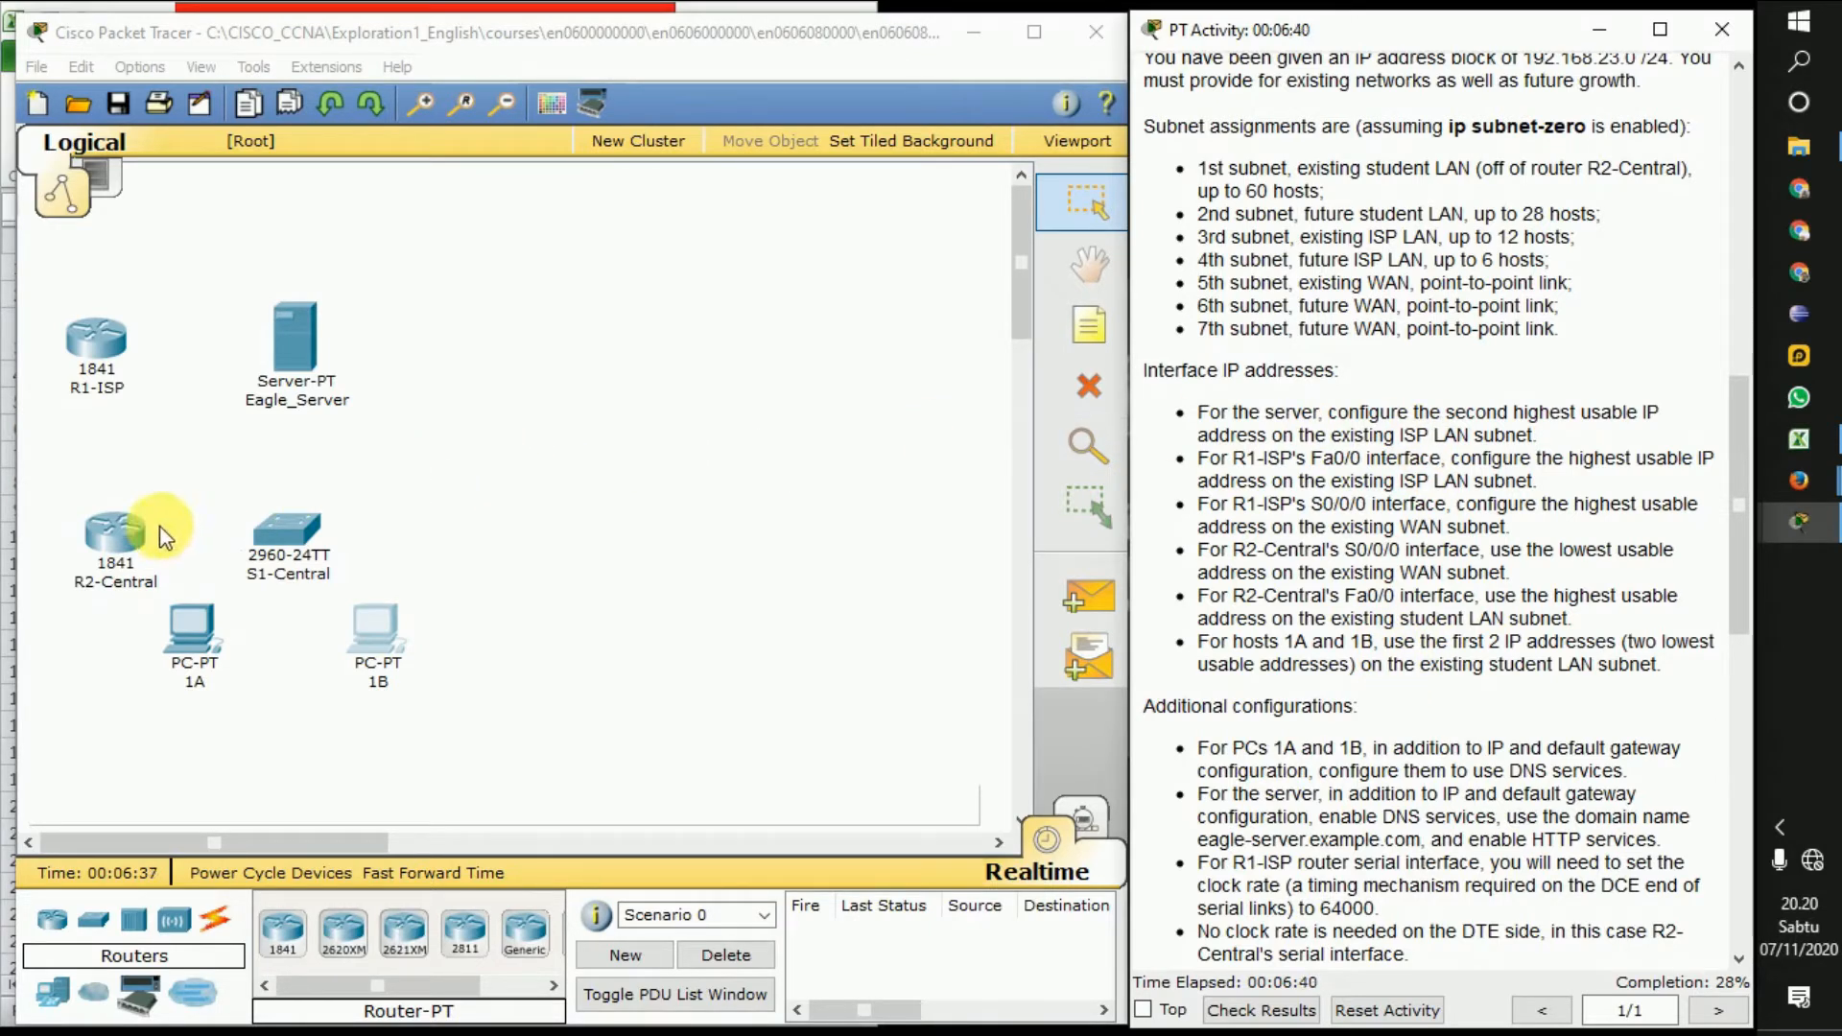
Give R1-ISP's FastEthernet0/0 interface the IP address 192.168.23.110 with subnet mask 255.255.255.240 and turn the port on
click(105, 342)
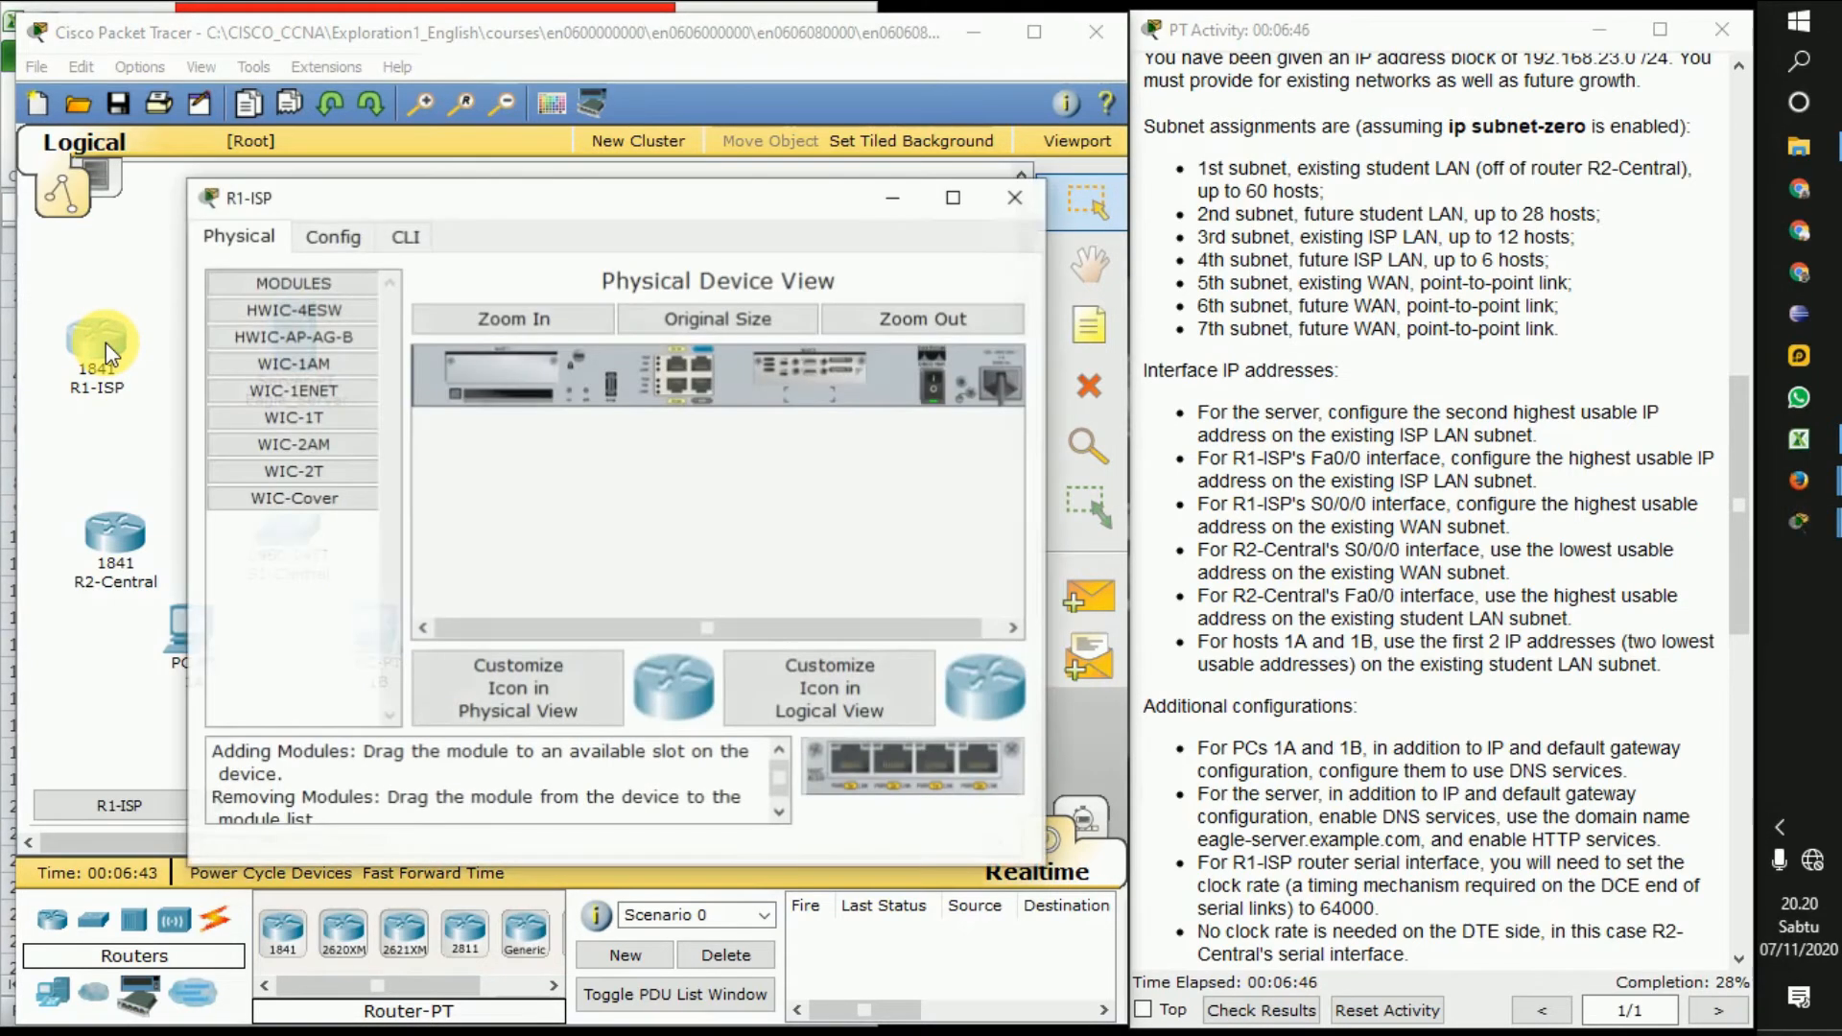
click(328, 237)
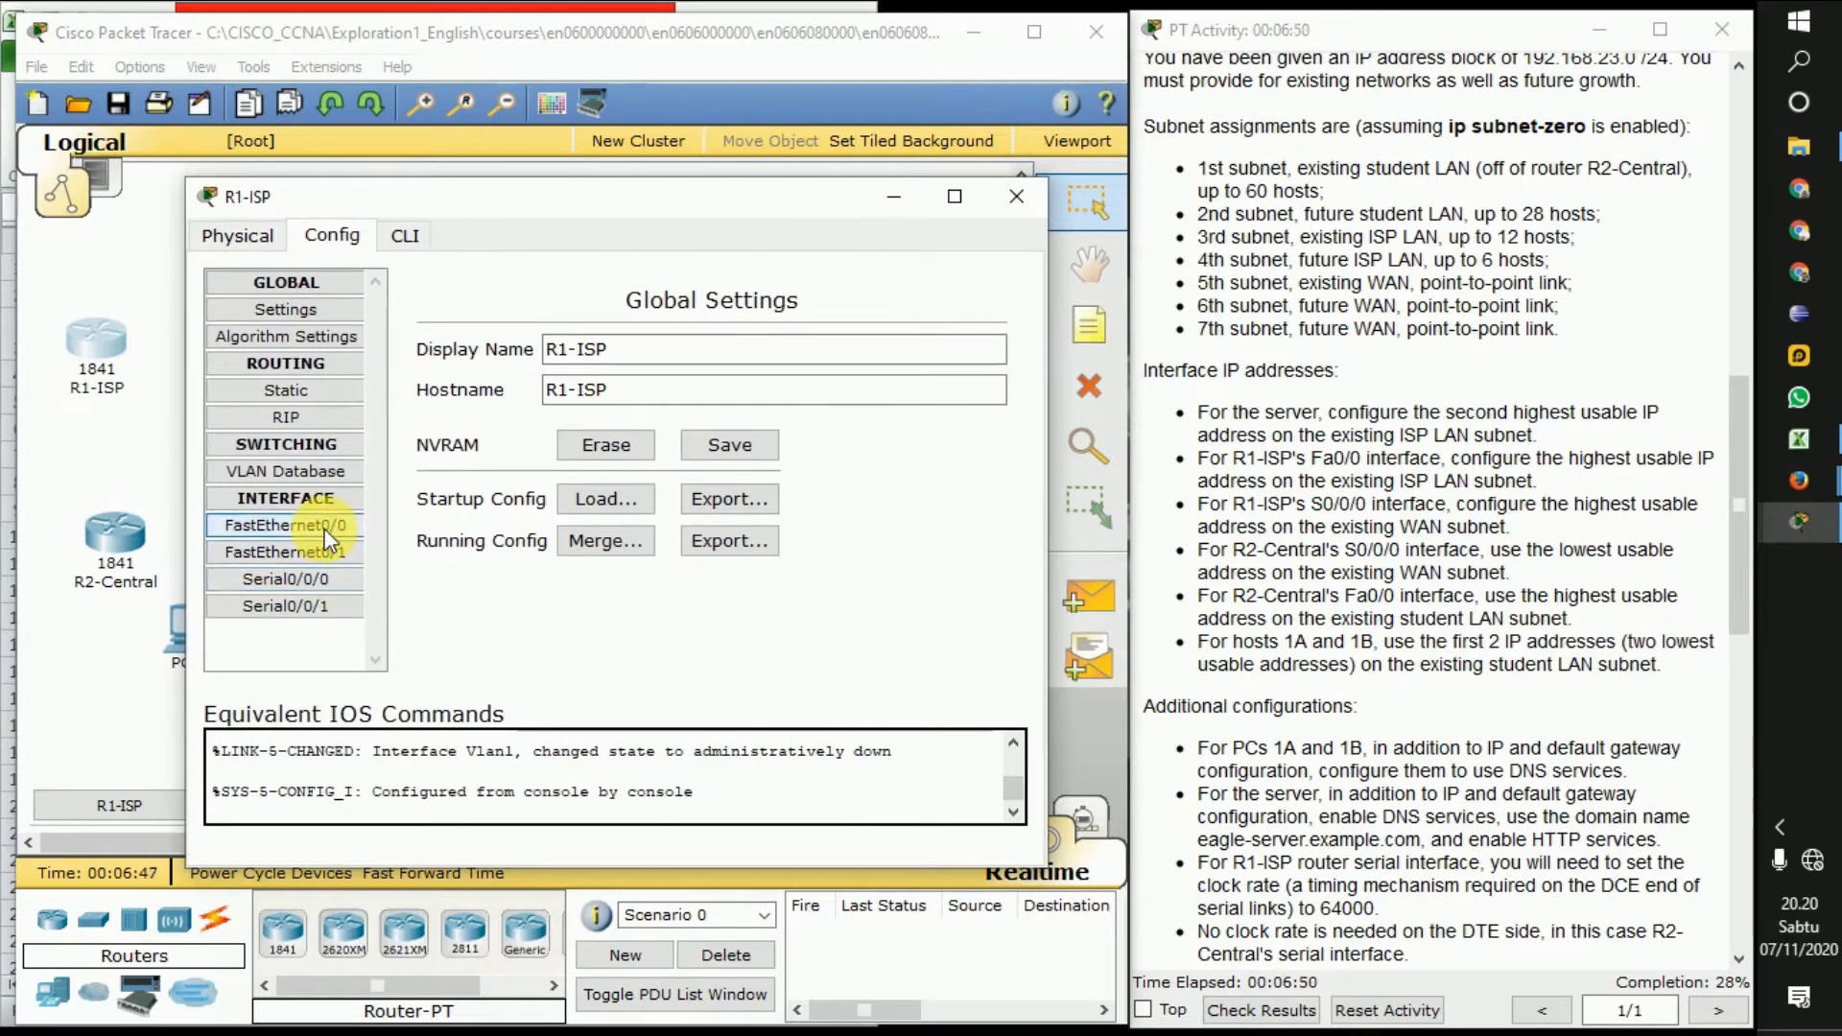
click(288, 525)
click(894, 565)
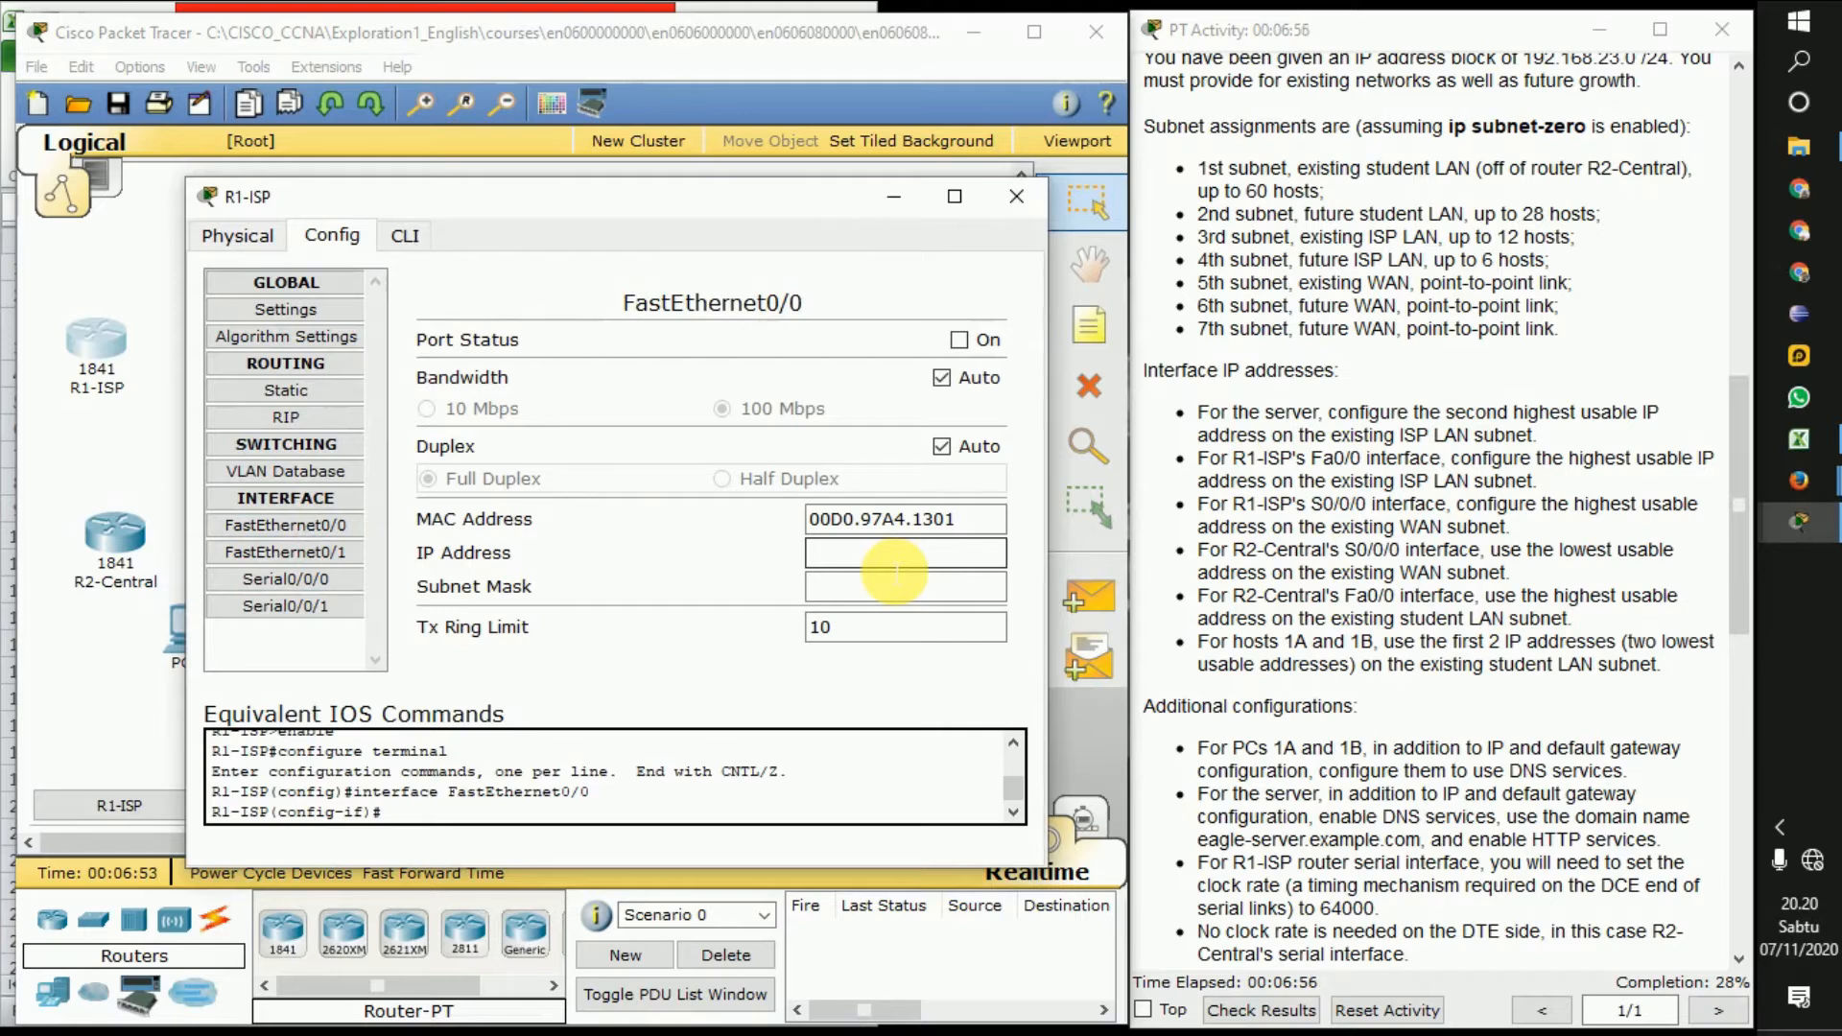
text(192.168.23)
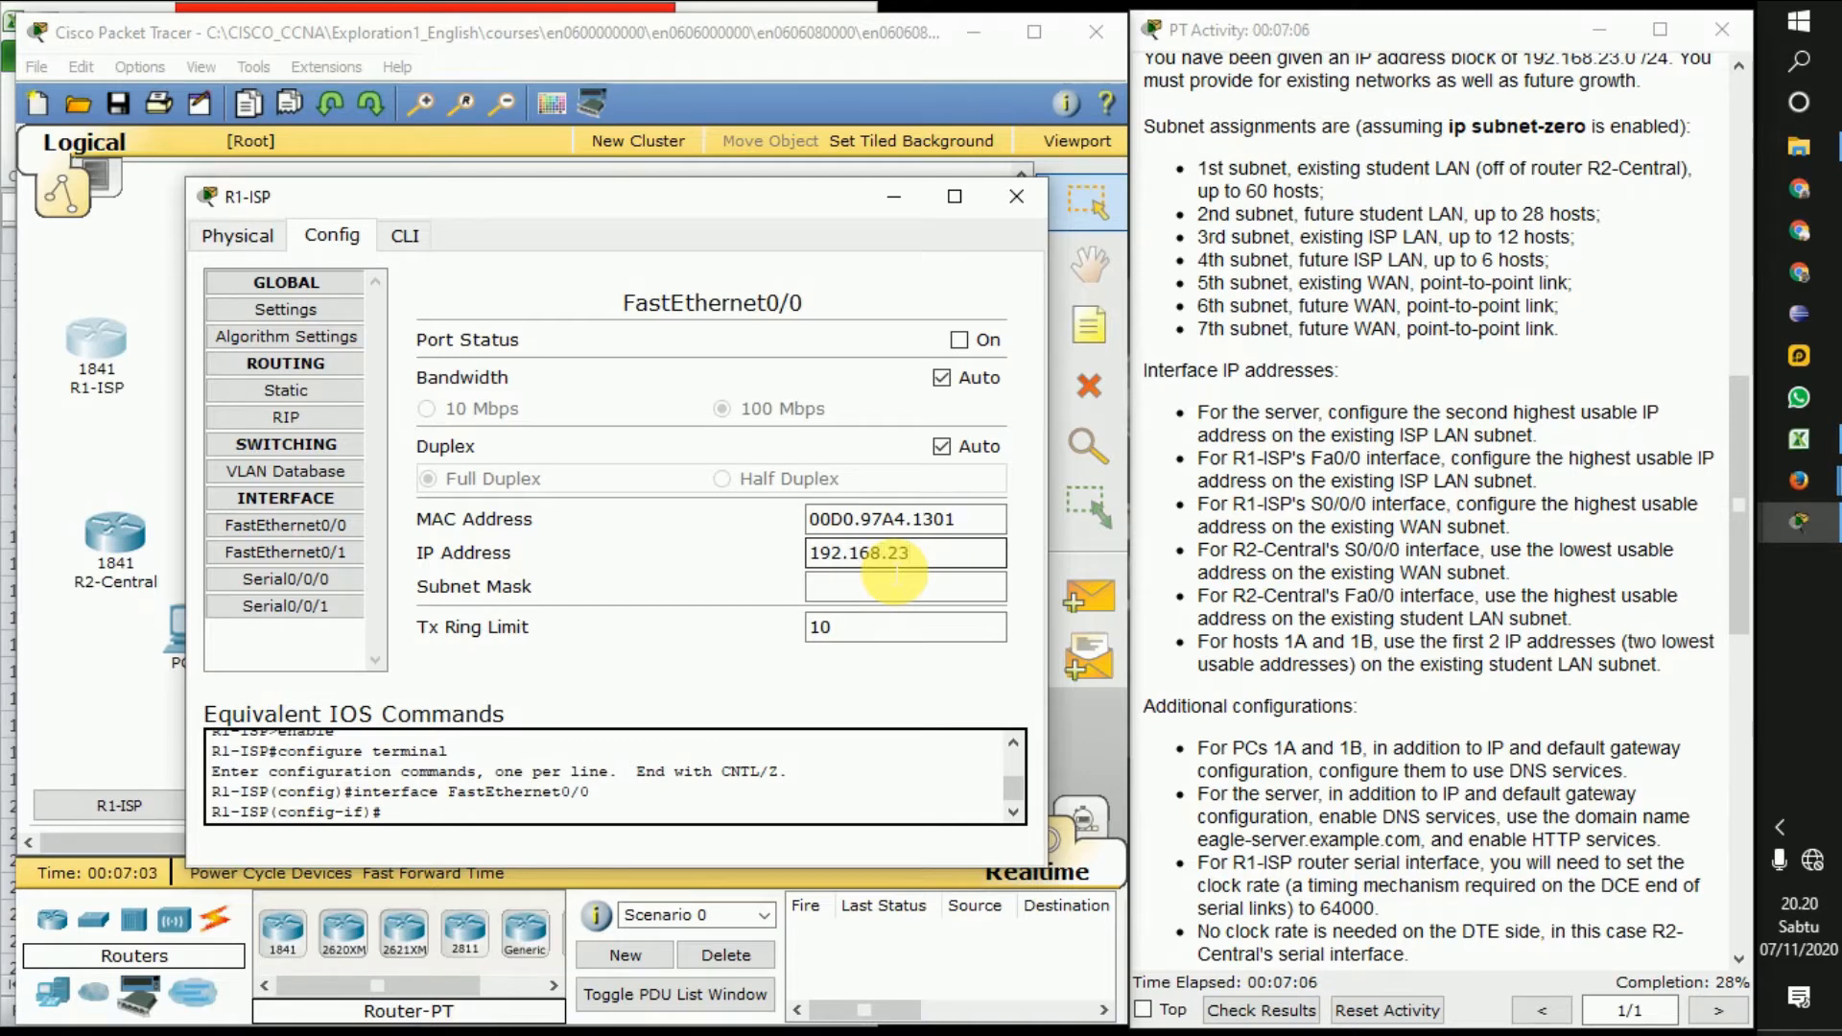
text(.110)
key(Tab)
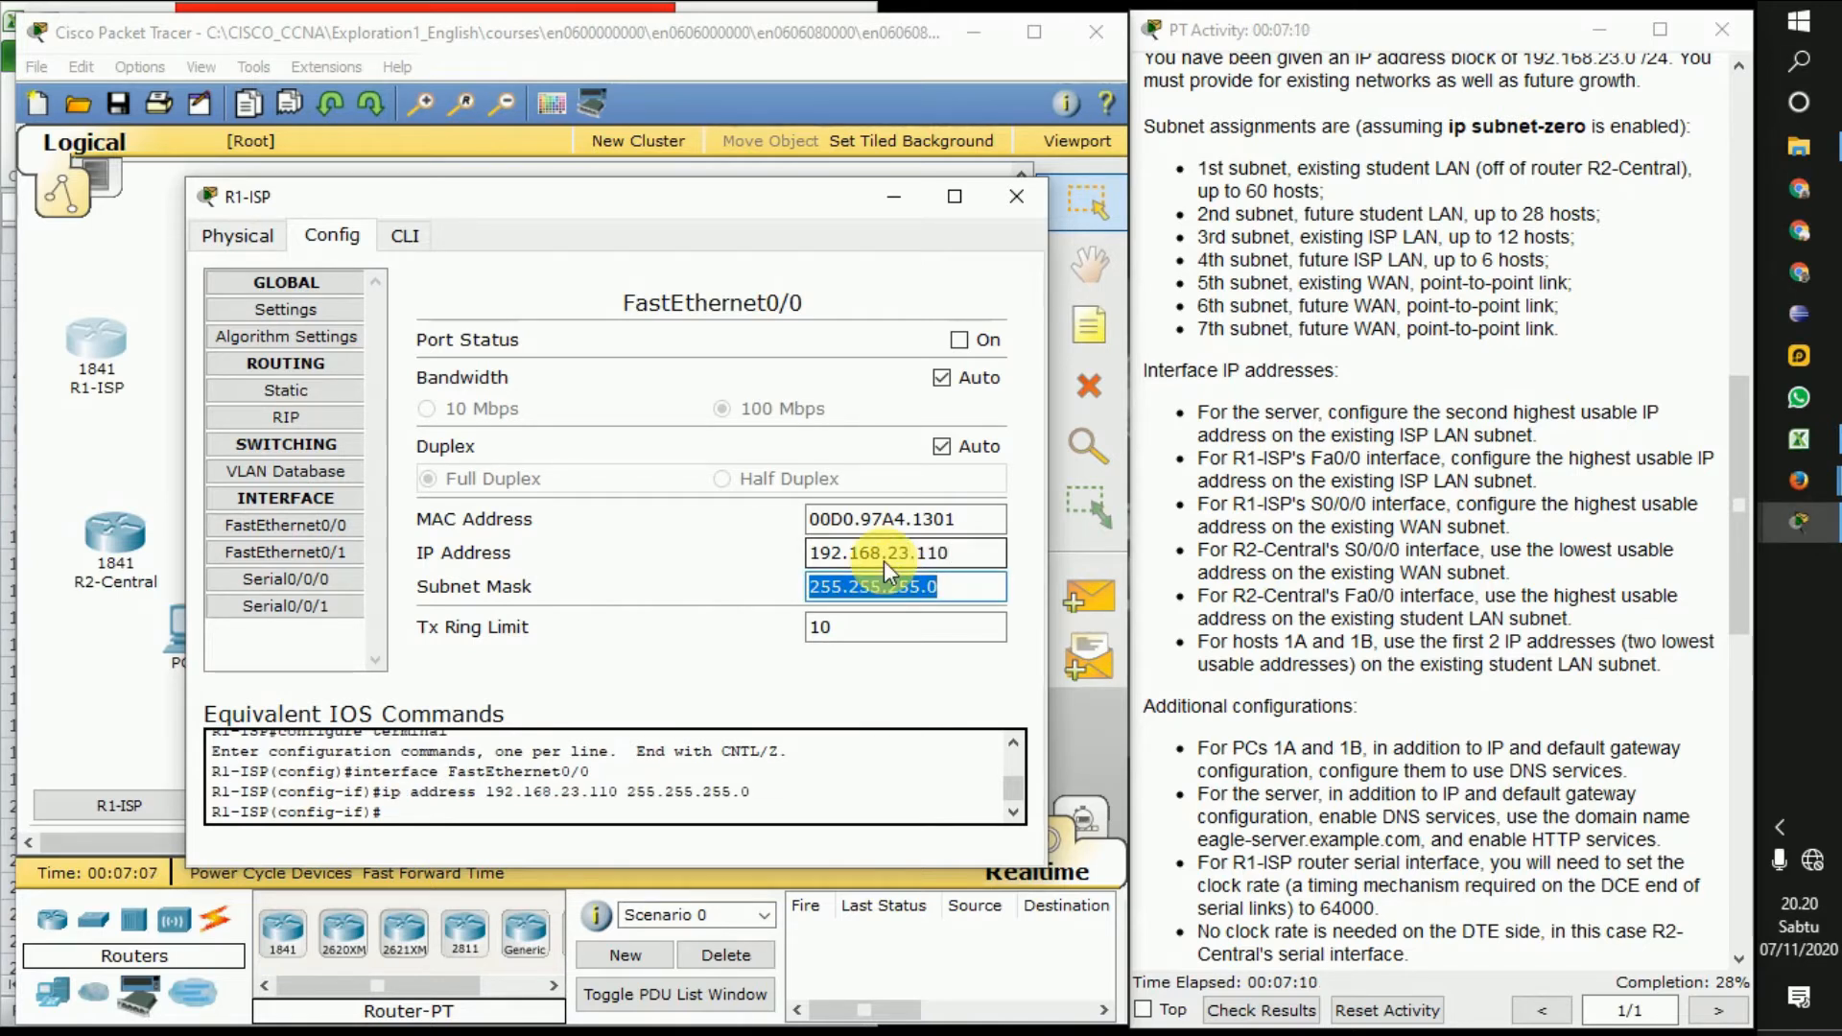
key(End)
text(240)
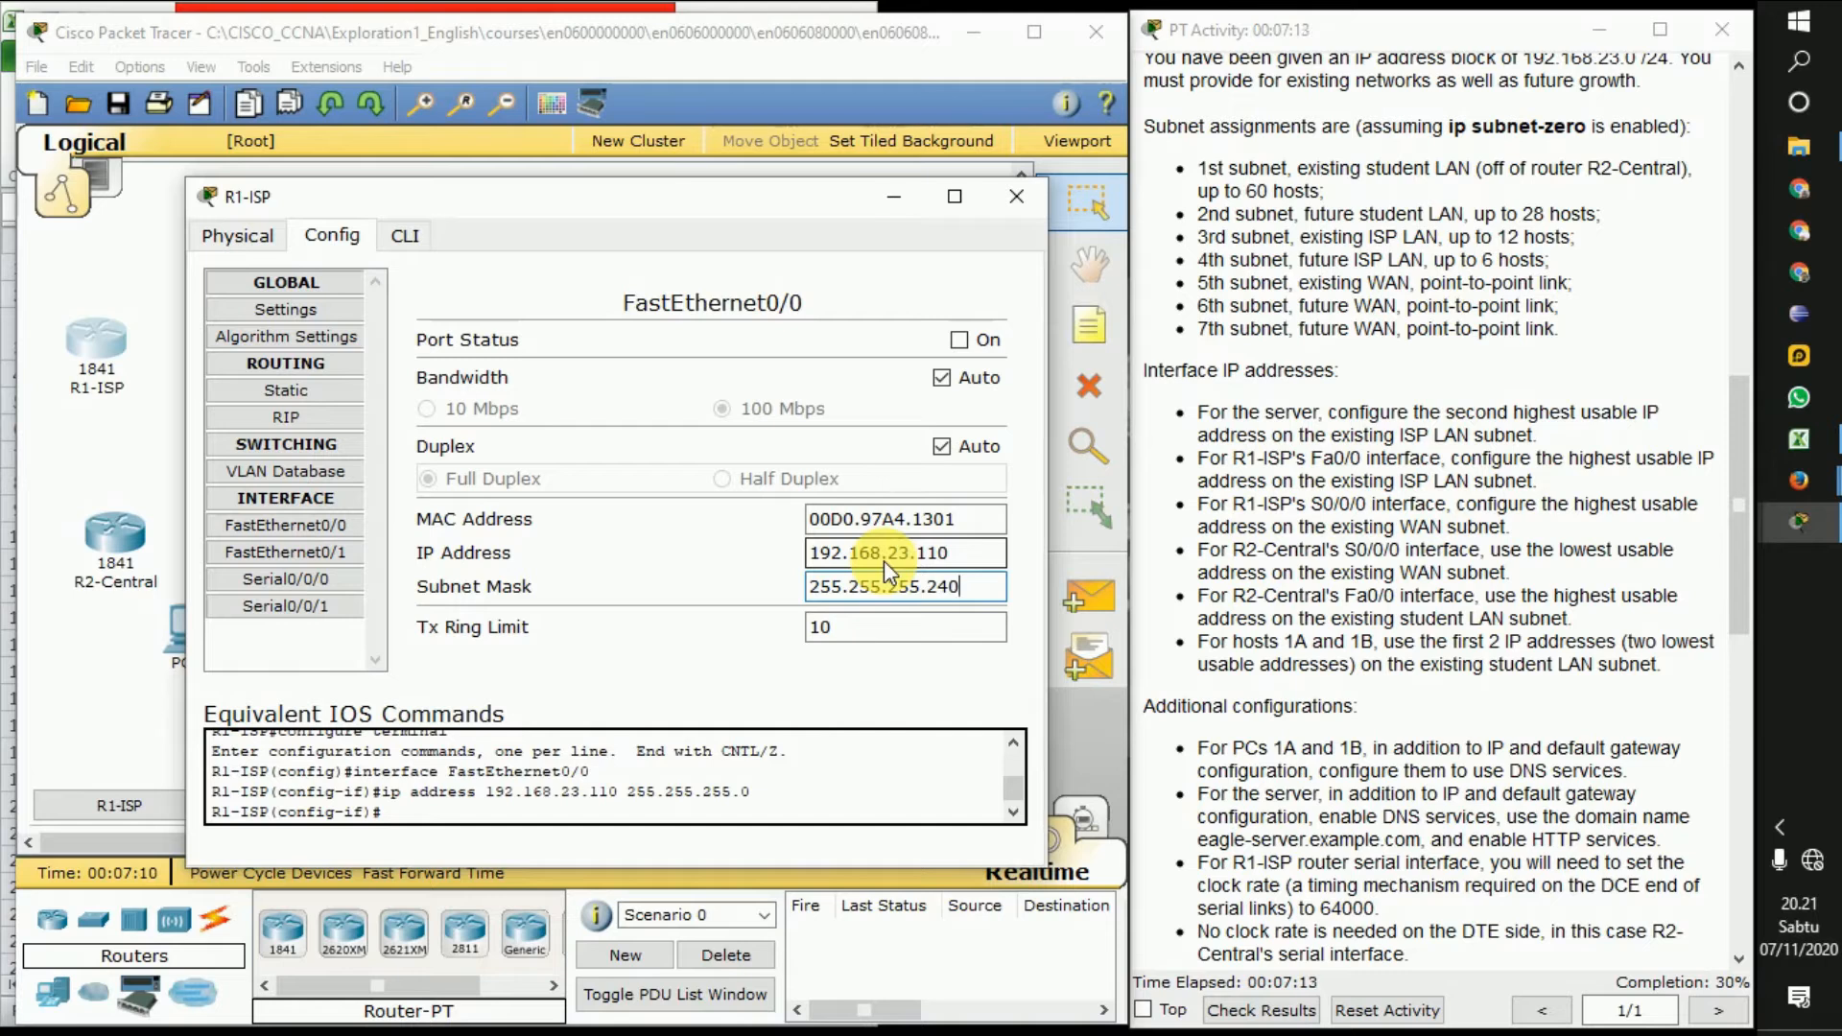
click(958, 340)
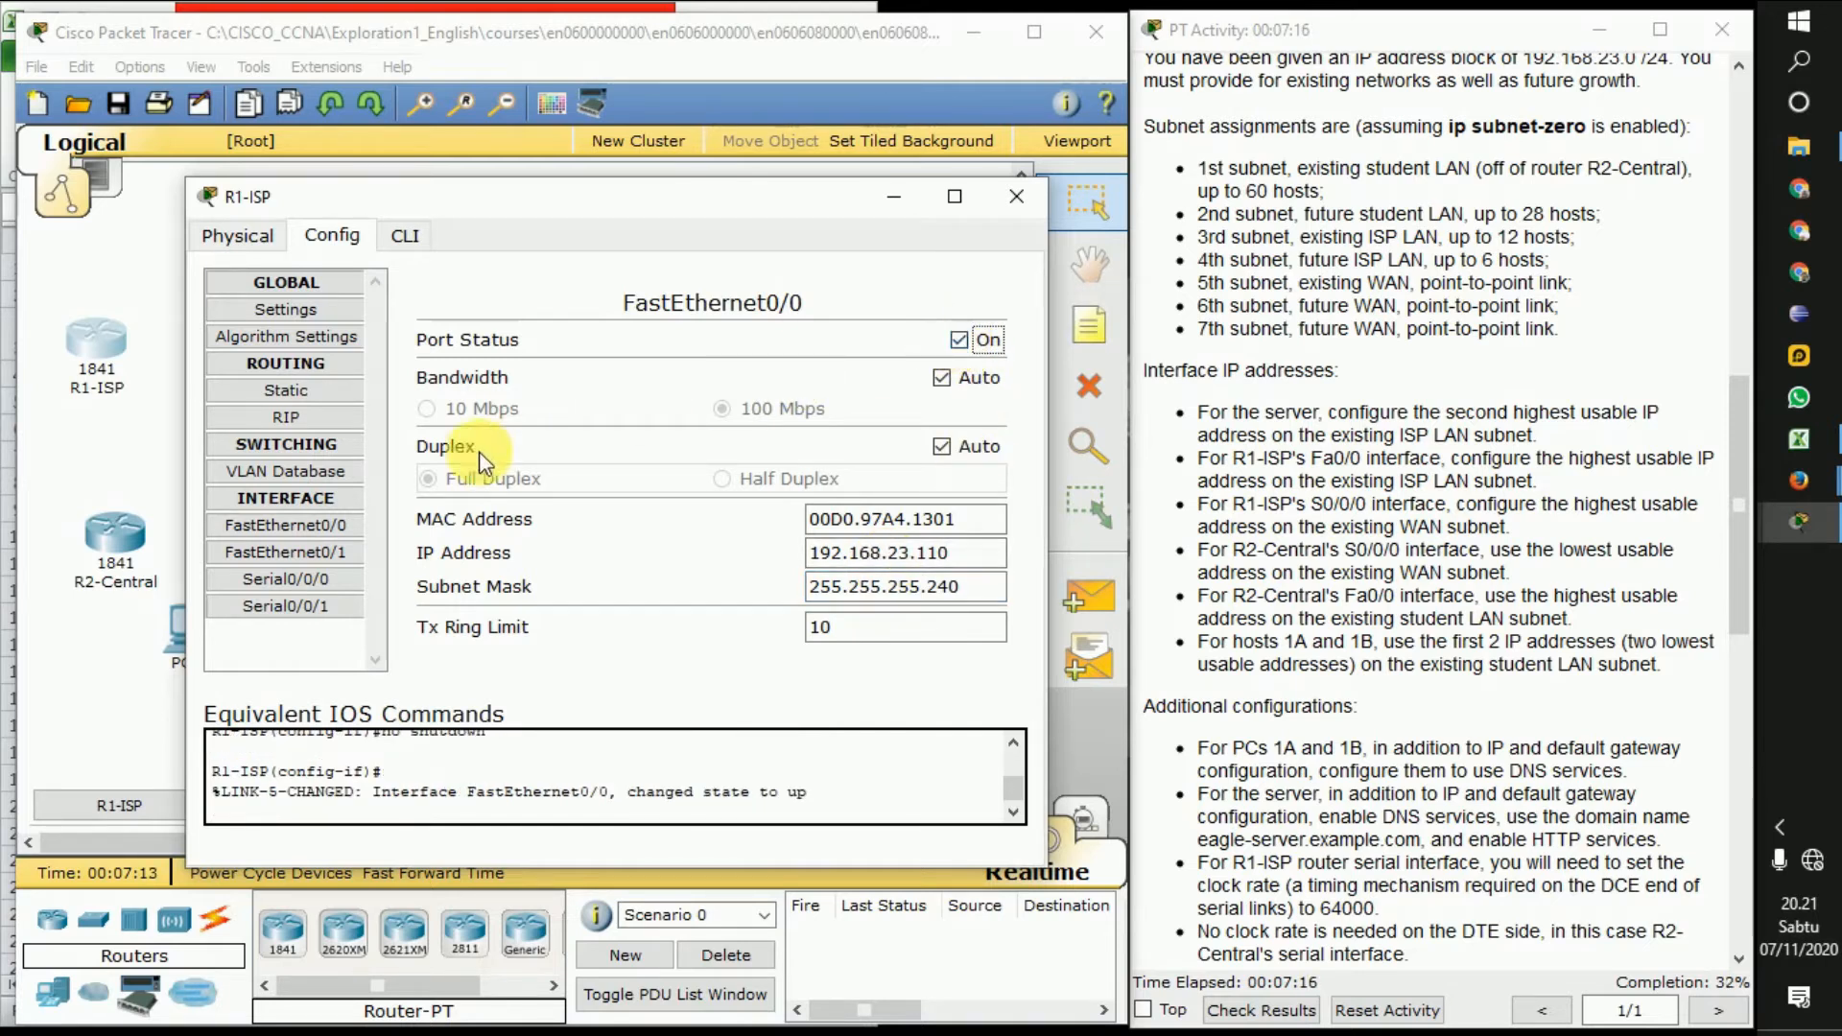
Give R1-ISP's Serial0/0/0 interface the IP address 192.168.23.122 with mask 255.255.255.252, turn the port on, and close the router's configuration
click(338, 580)
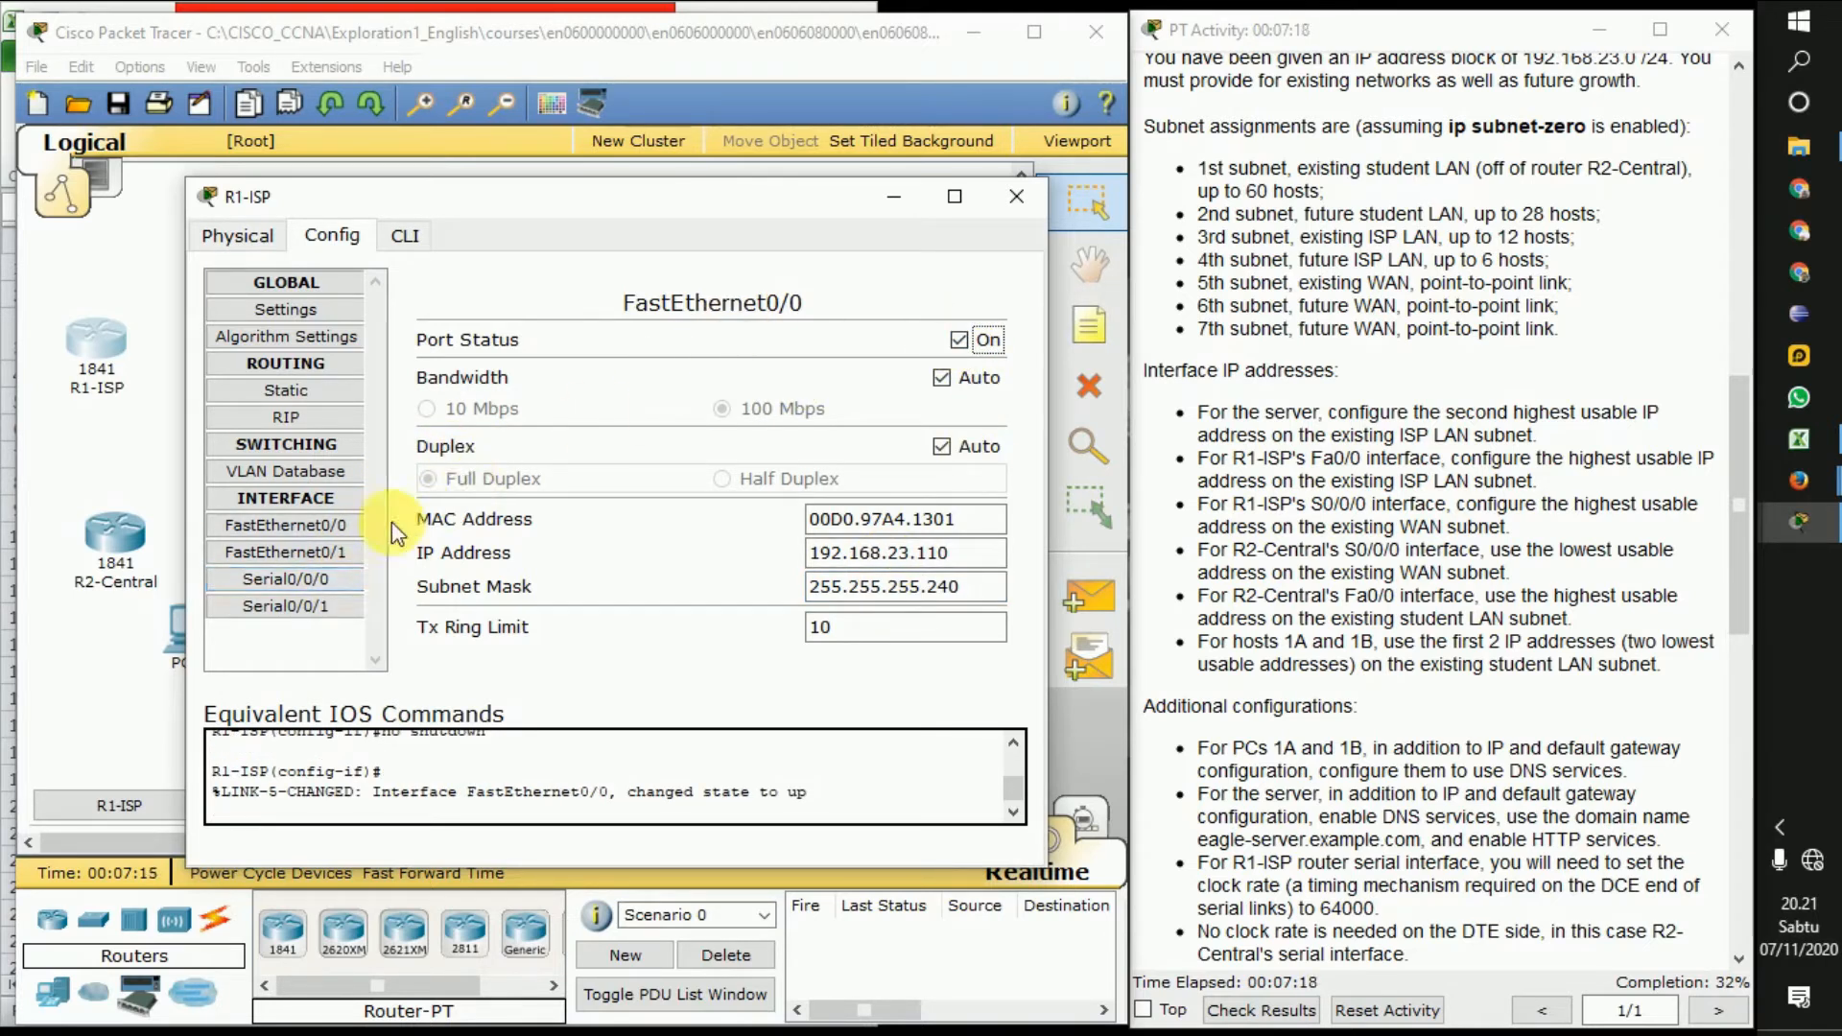
click(338, 581)
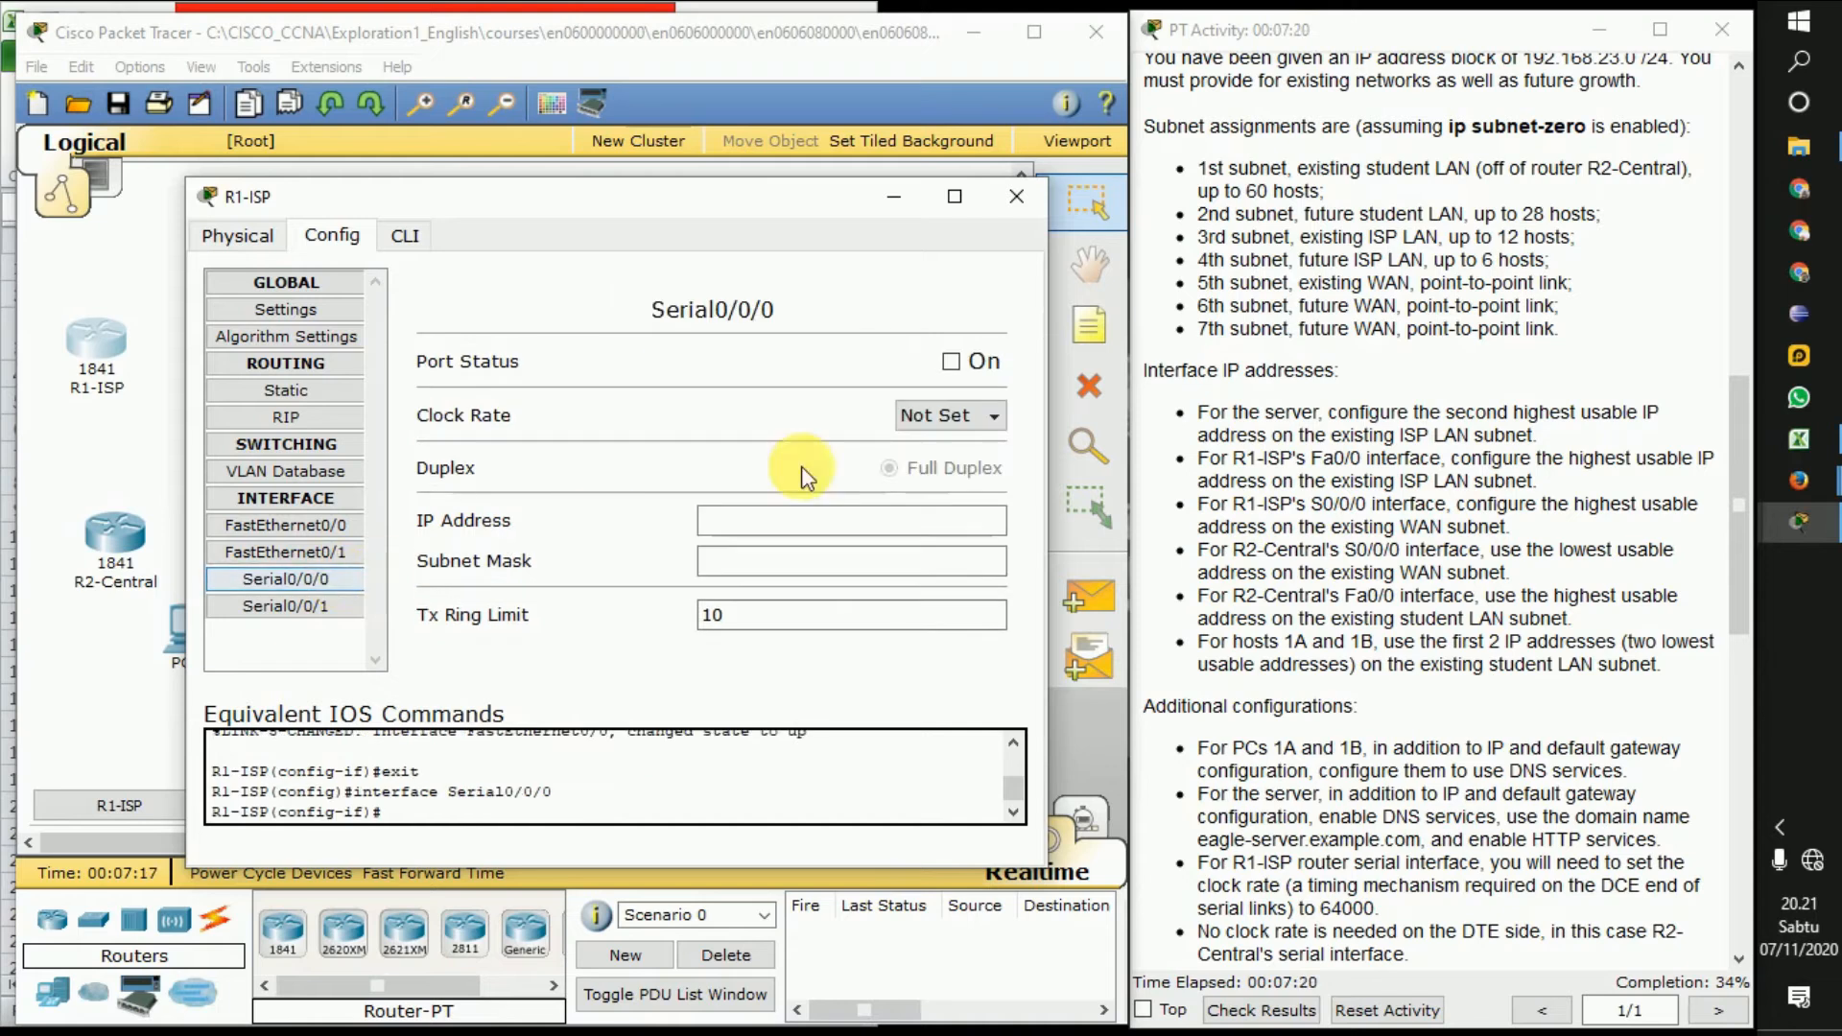
click(837, 528)
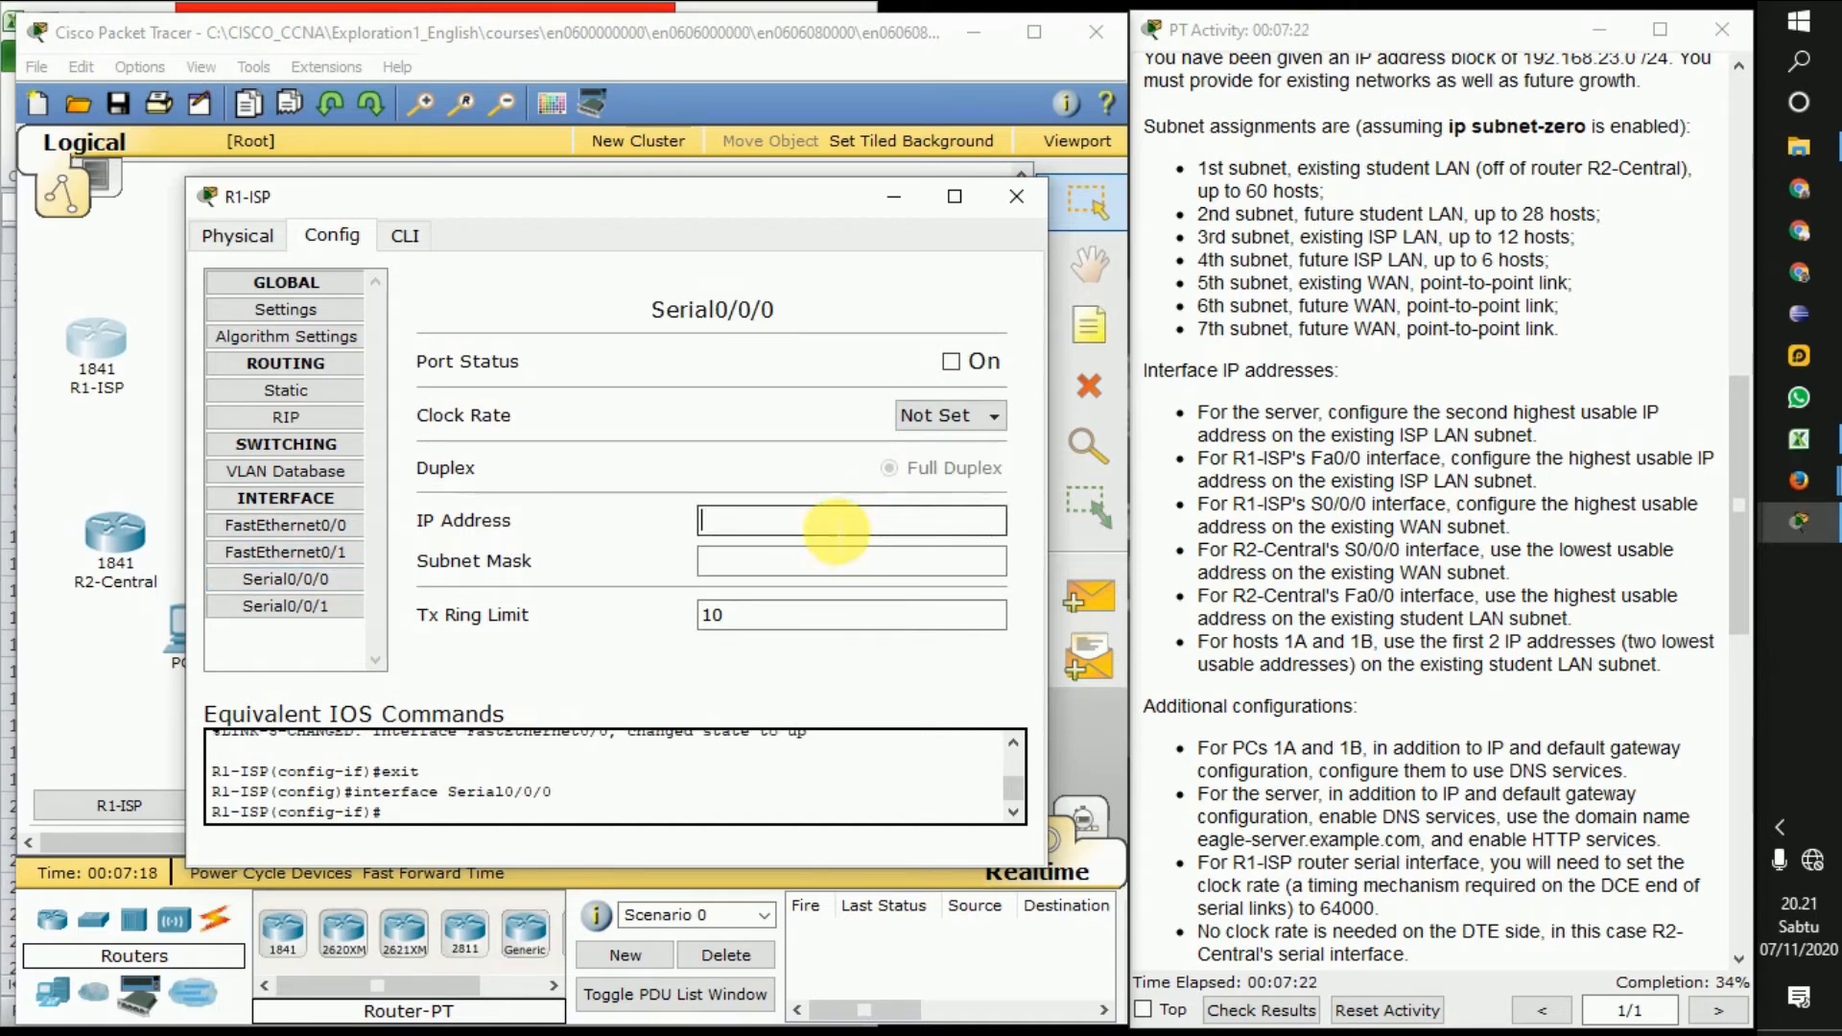
text(192.168.23)
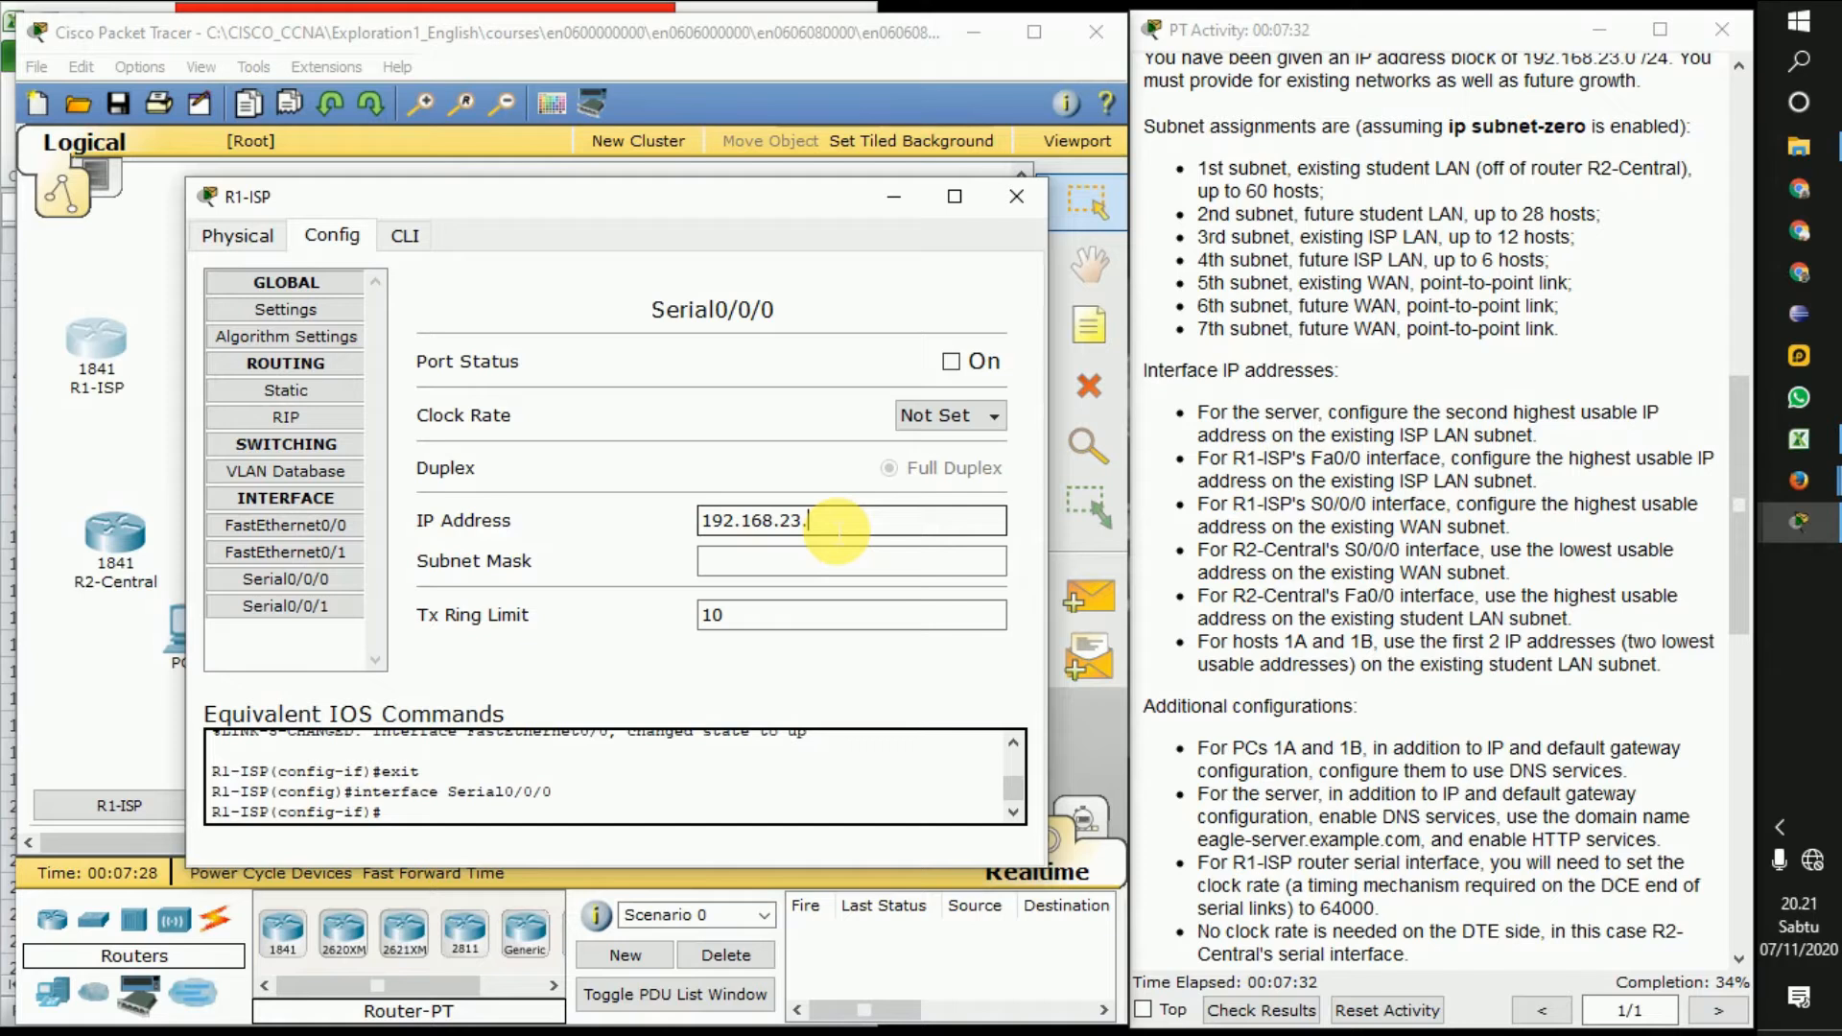
text(.122)
key(Tab)
key(Right)
key(BackSpace)
key(BackSpace)
text(52)
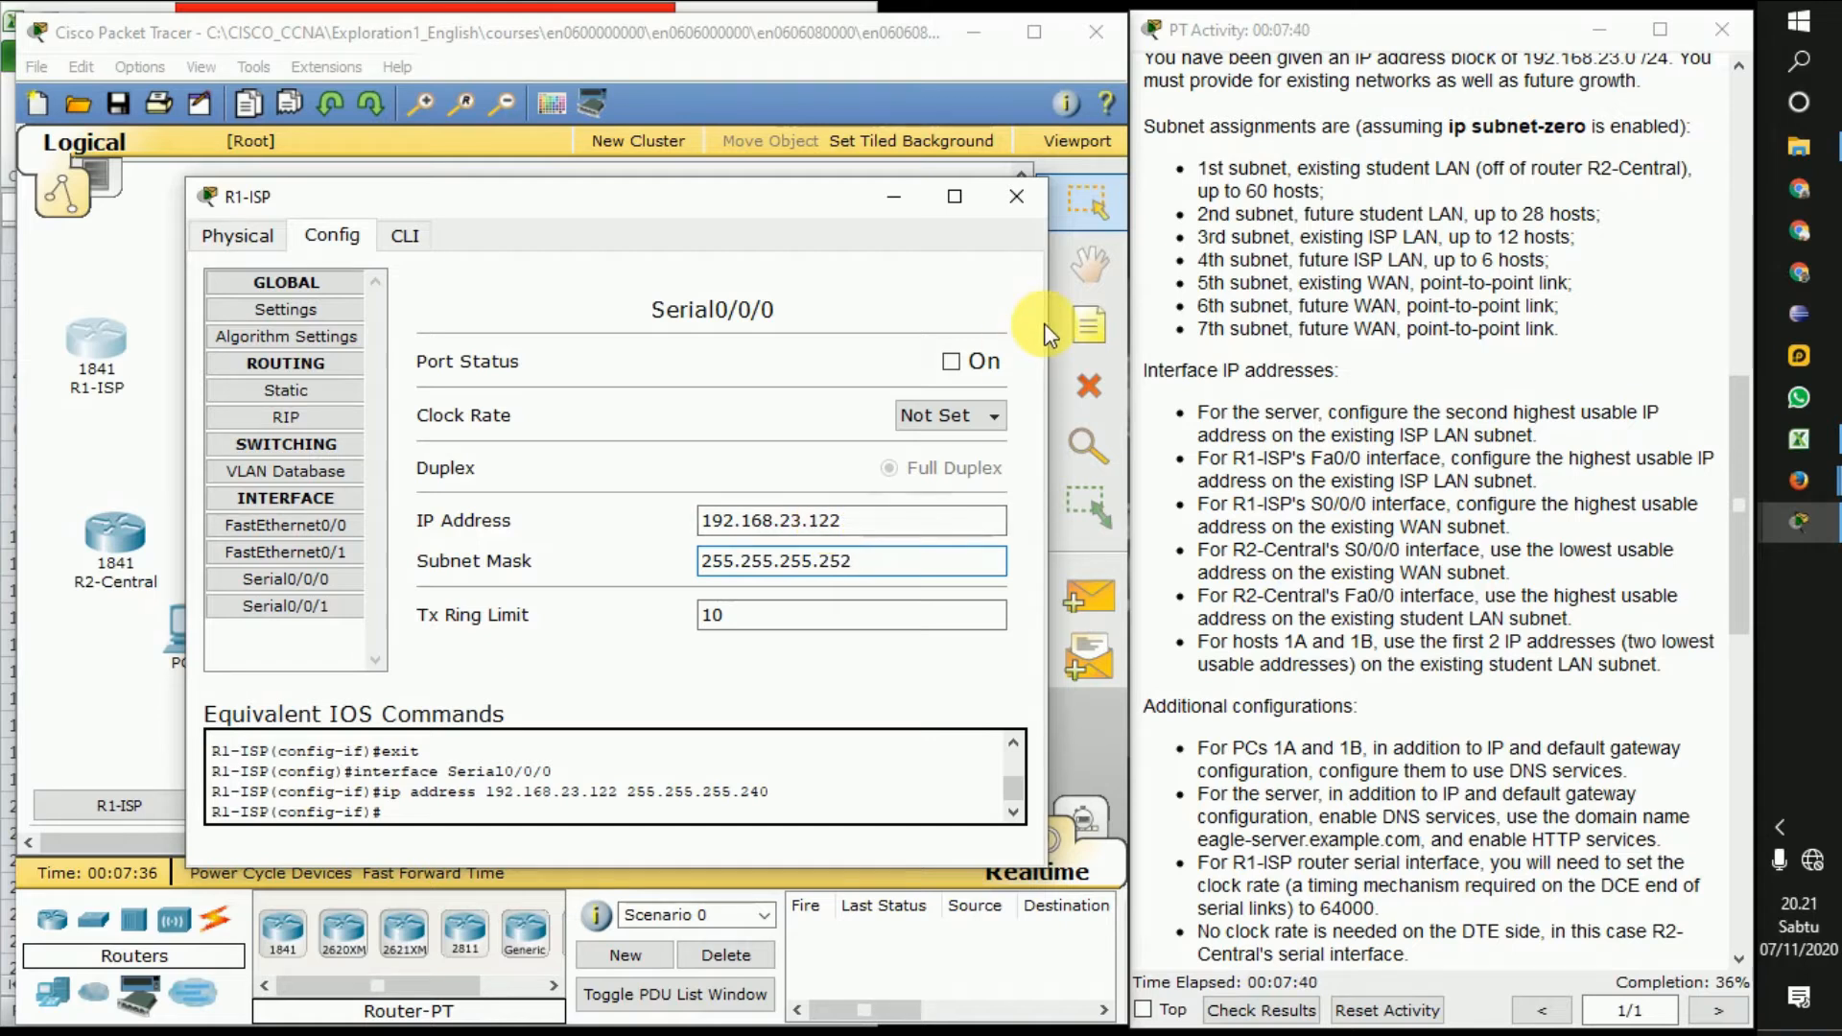
click(951, 364)
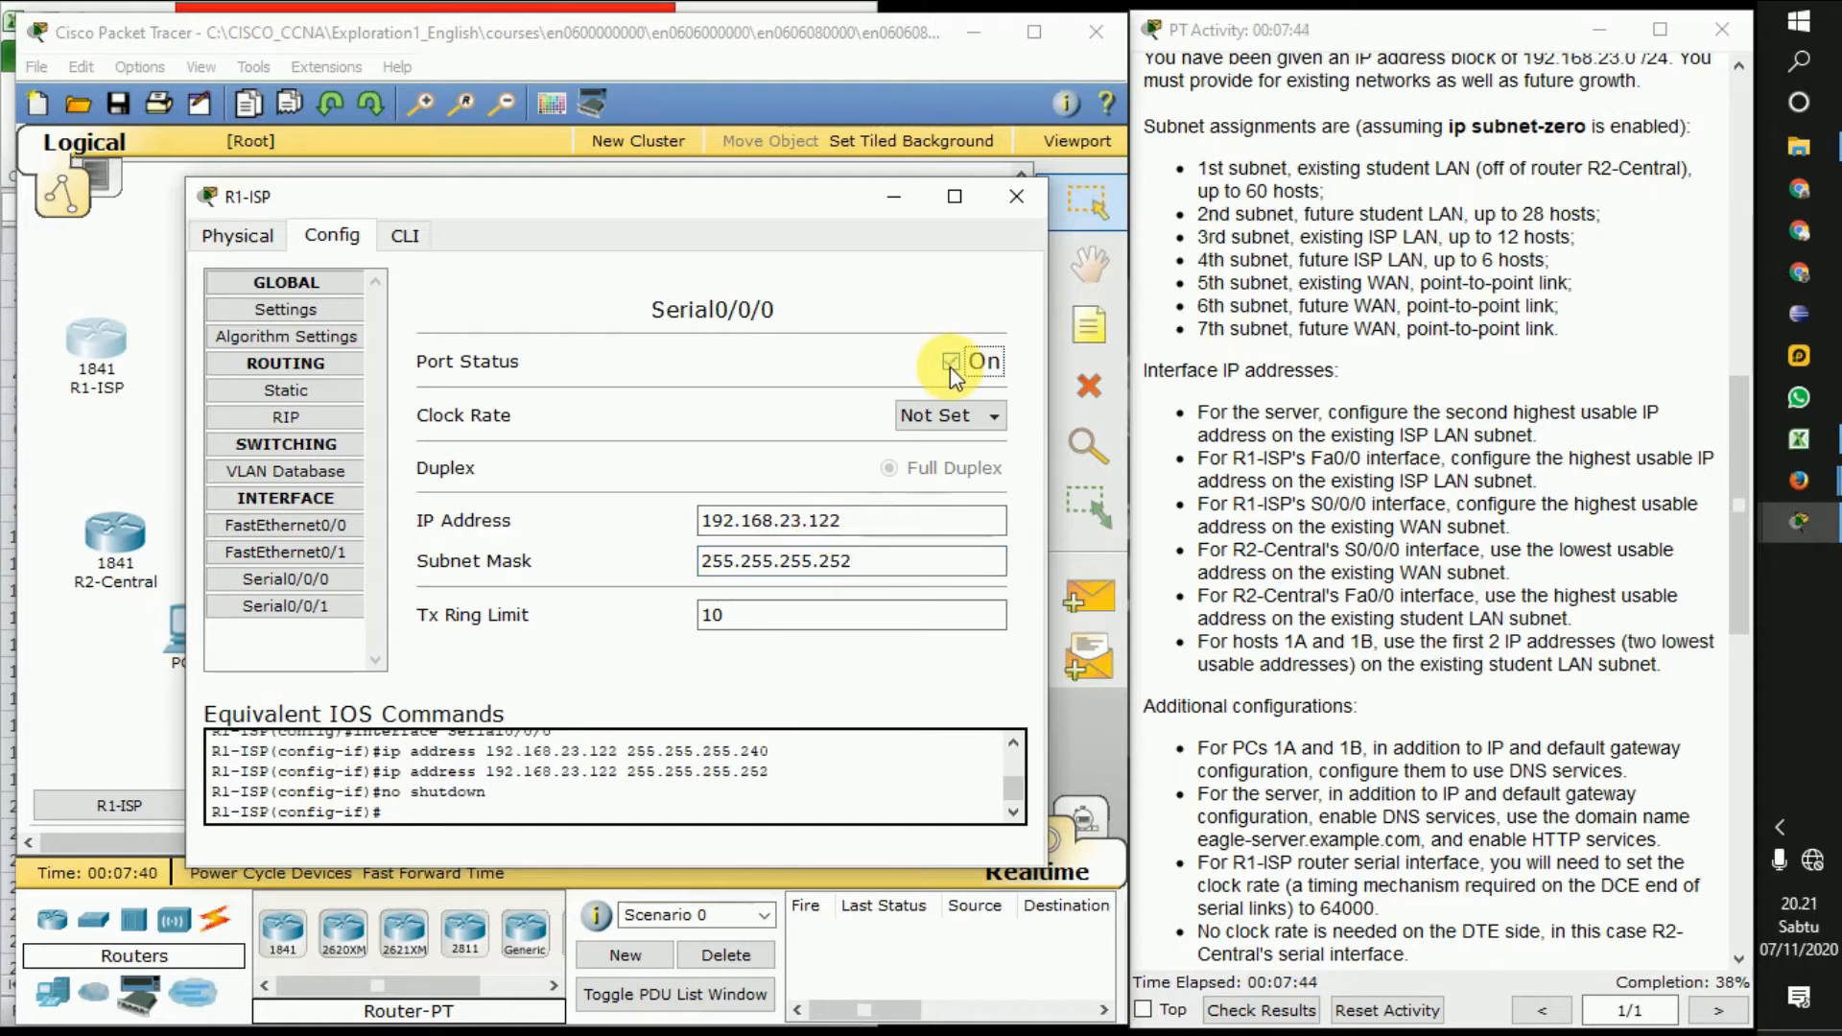
click(1019, 199)
Check the R2-Central address requirements in the instructions and enter 192.168.23.62 as the IP address of R2-Central's FastEthernet0/0 interface
drag(1196, 462, 1330, 457)
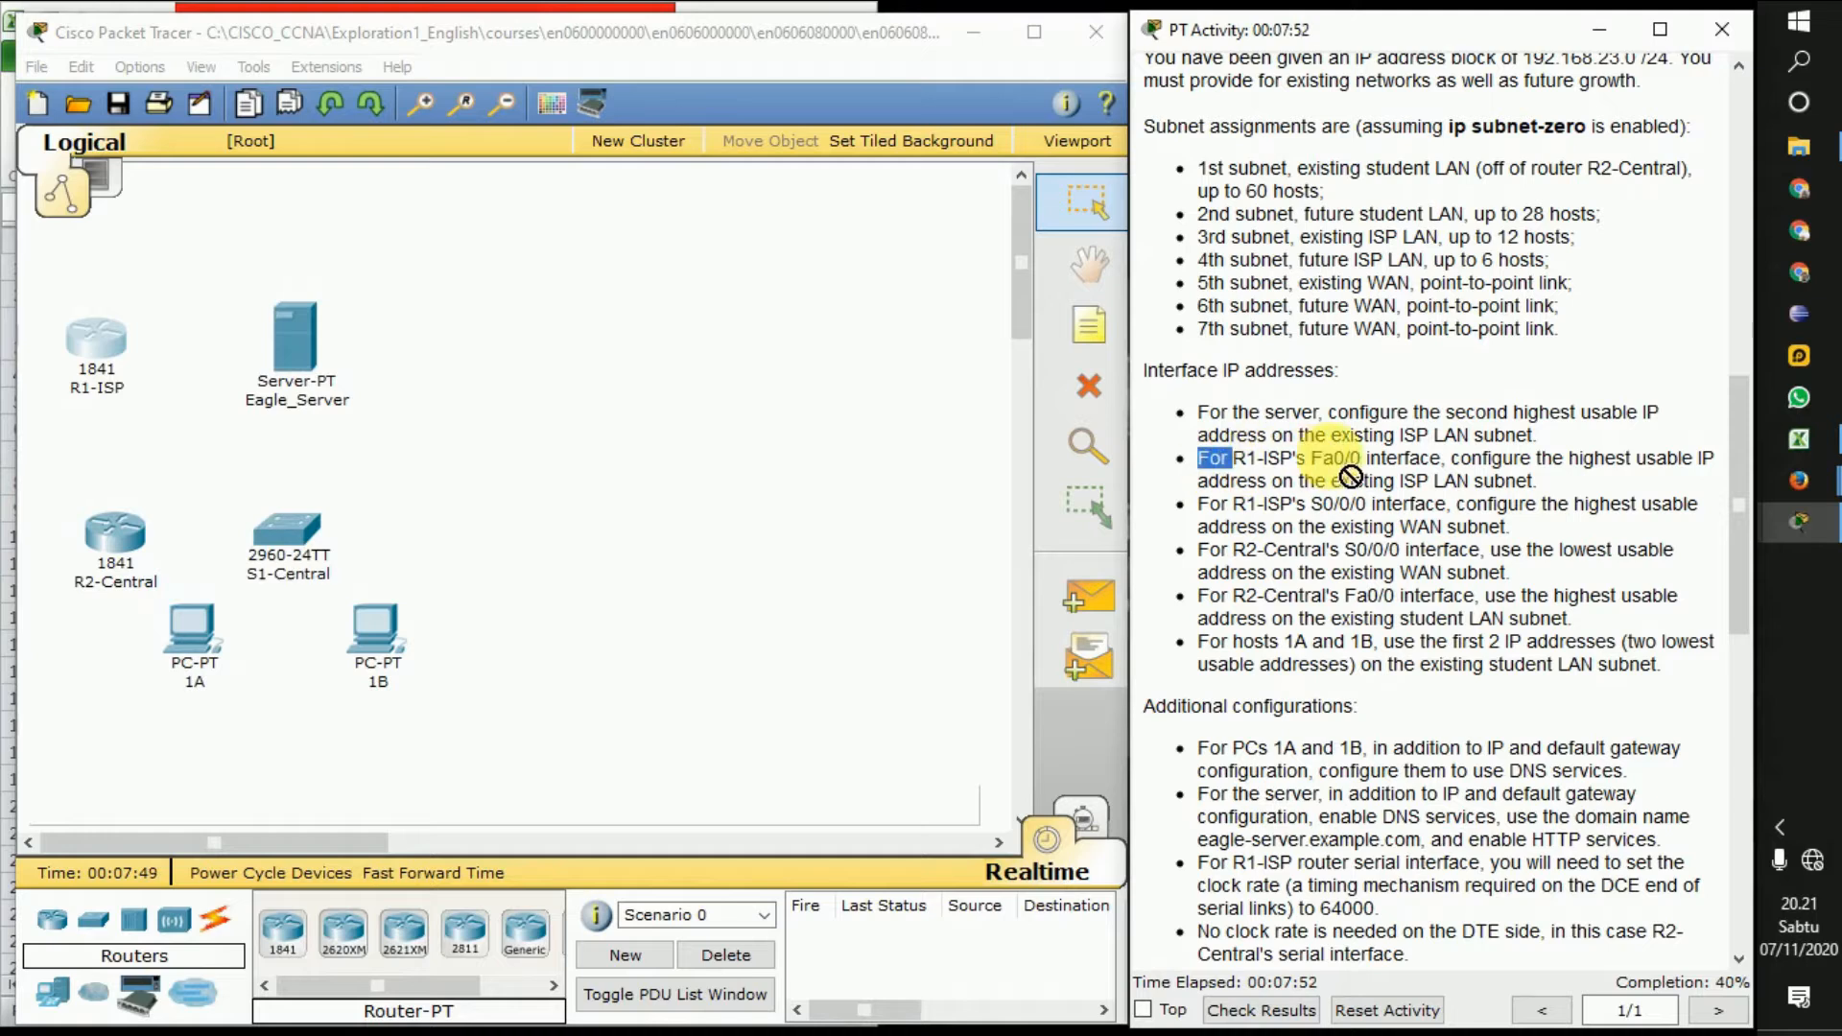
drag(1207, 459, 1552, 485)
click(1391, 538)
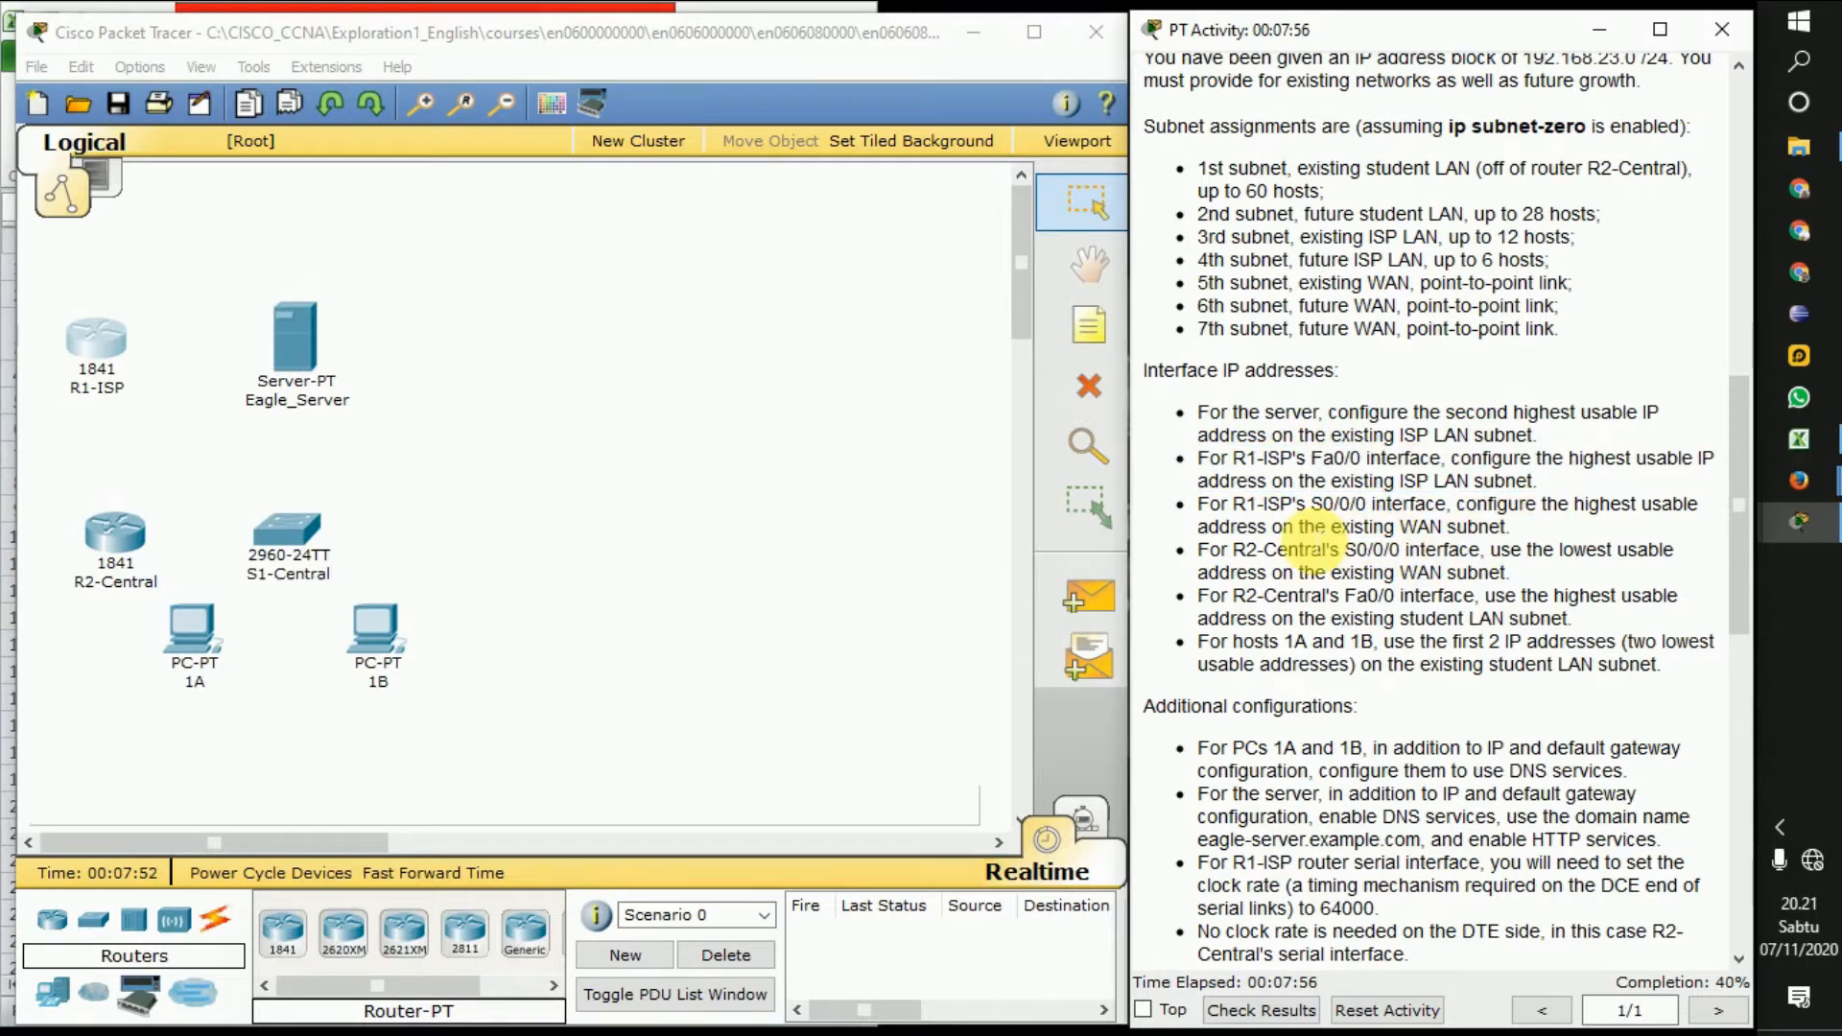
drag(1199, 555, 1506, 574)
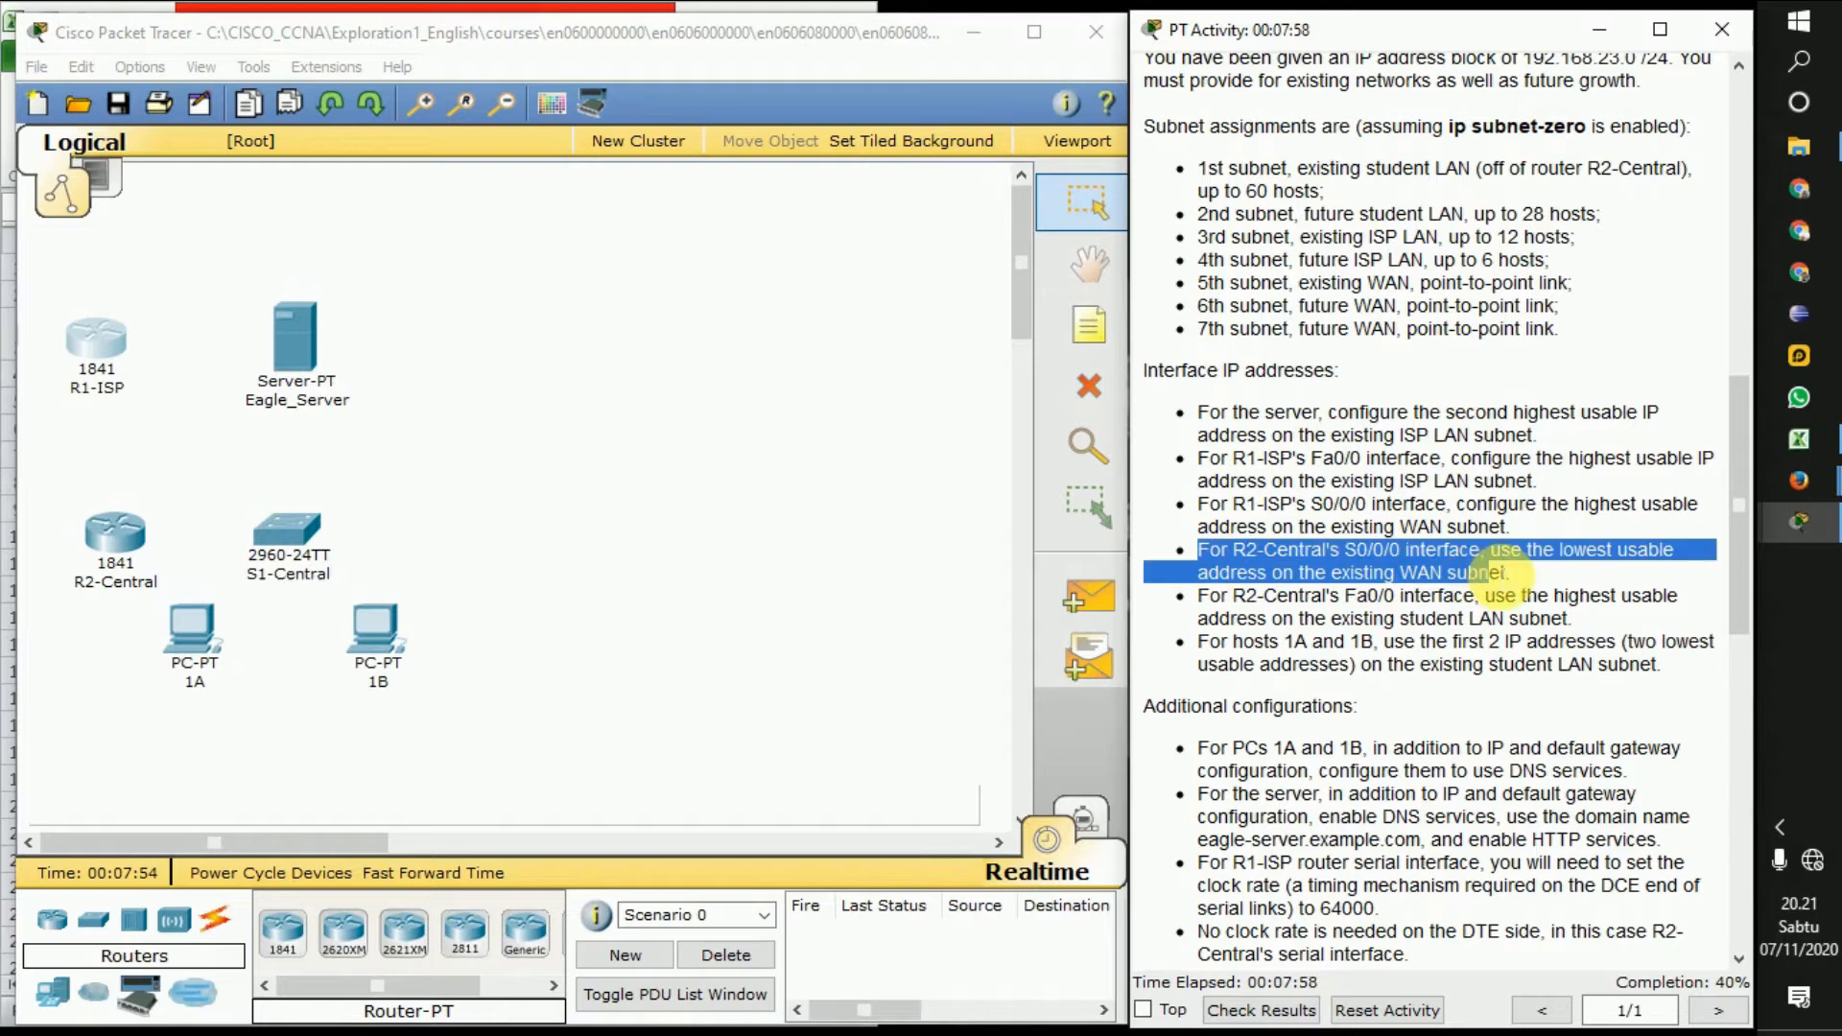
click(114, 540)
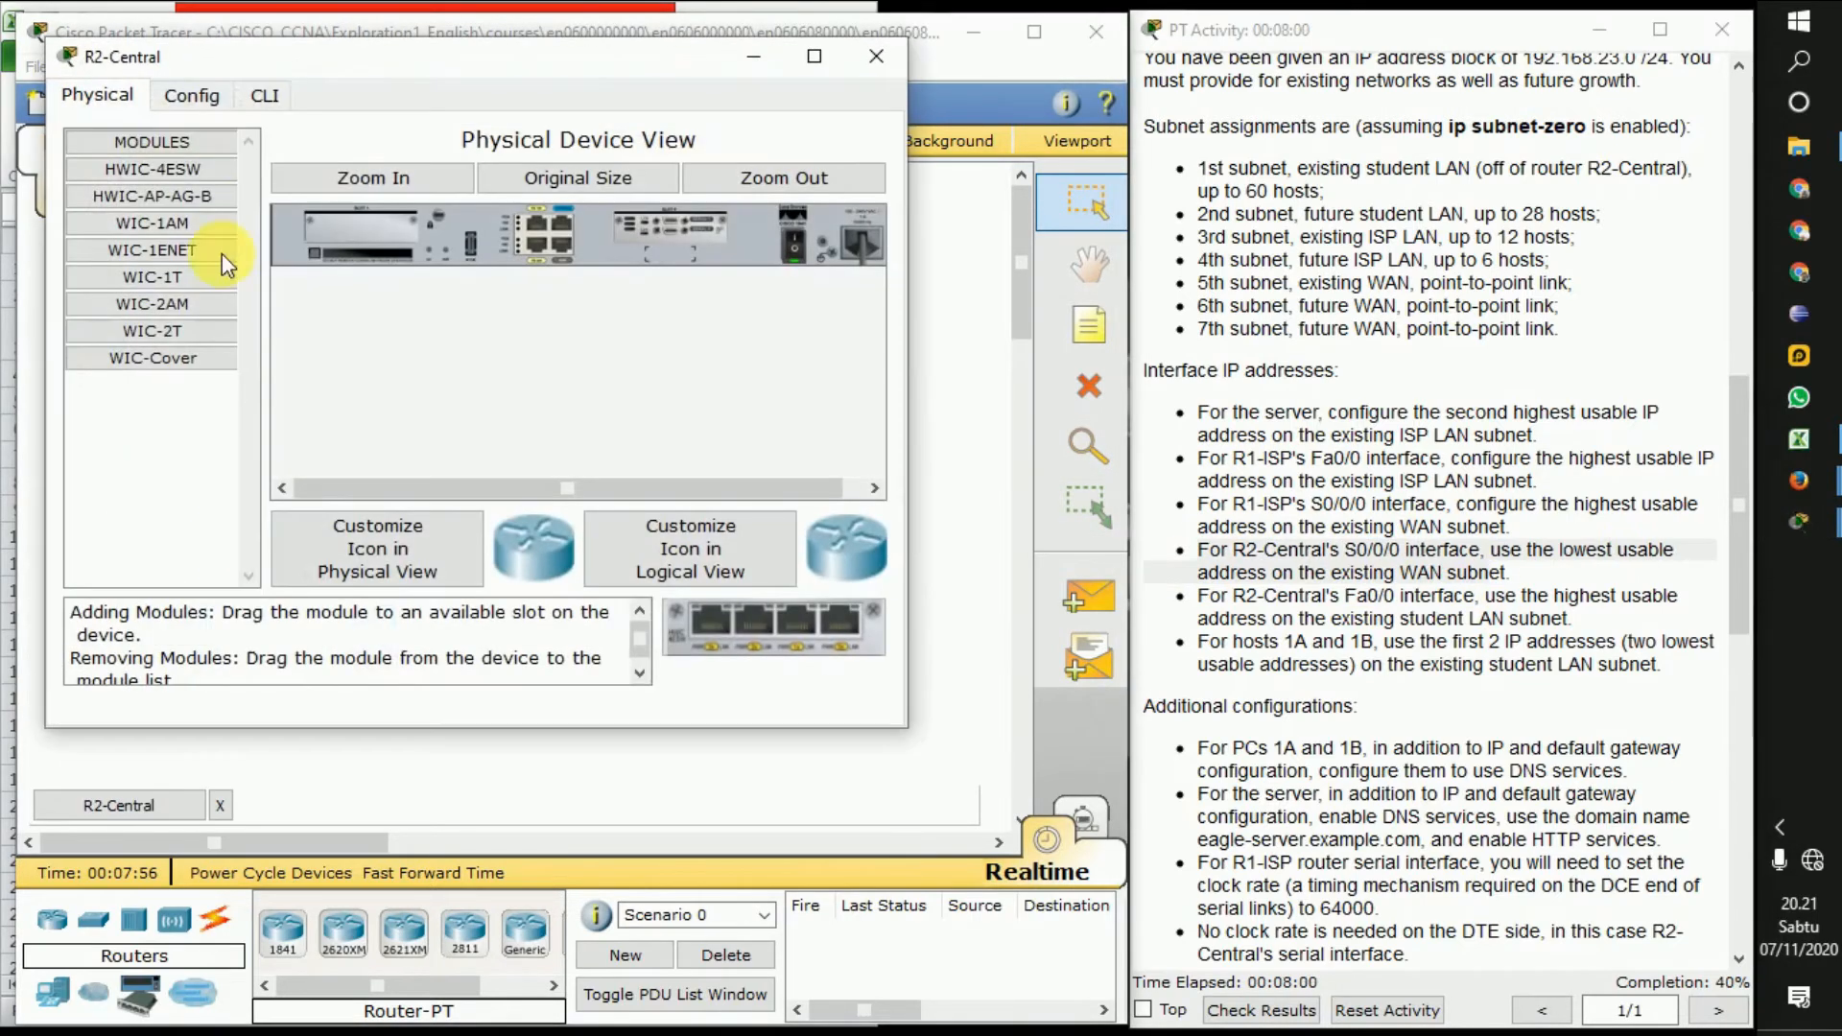
click(192, 95)
click(170, 383)
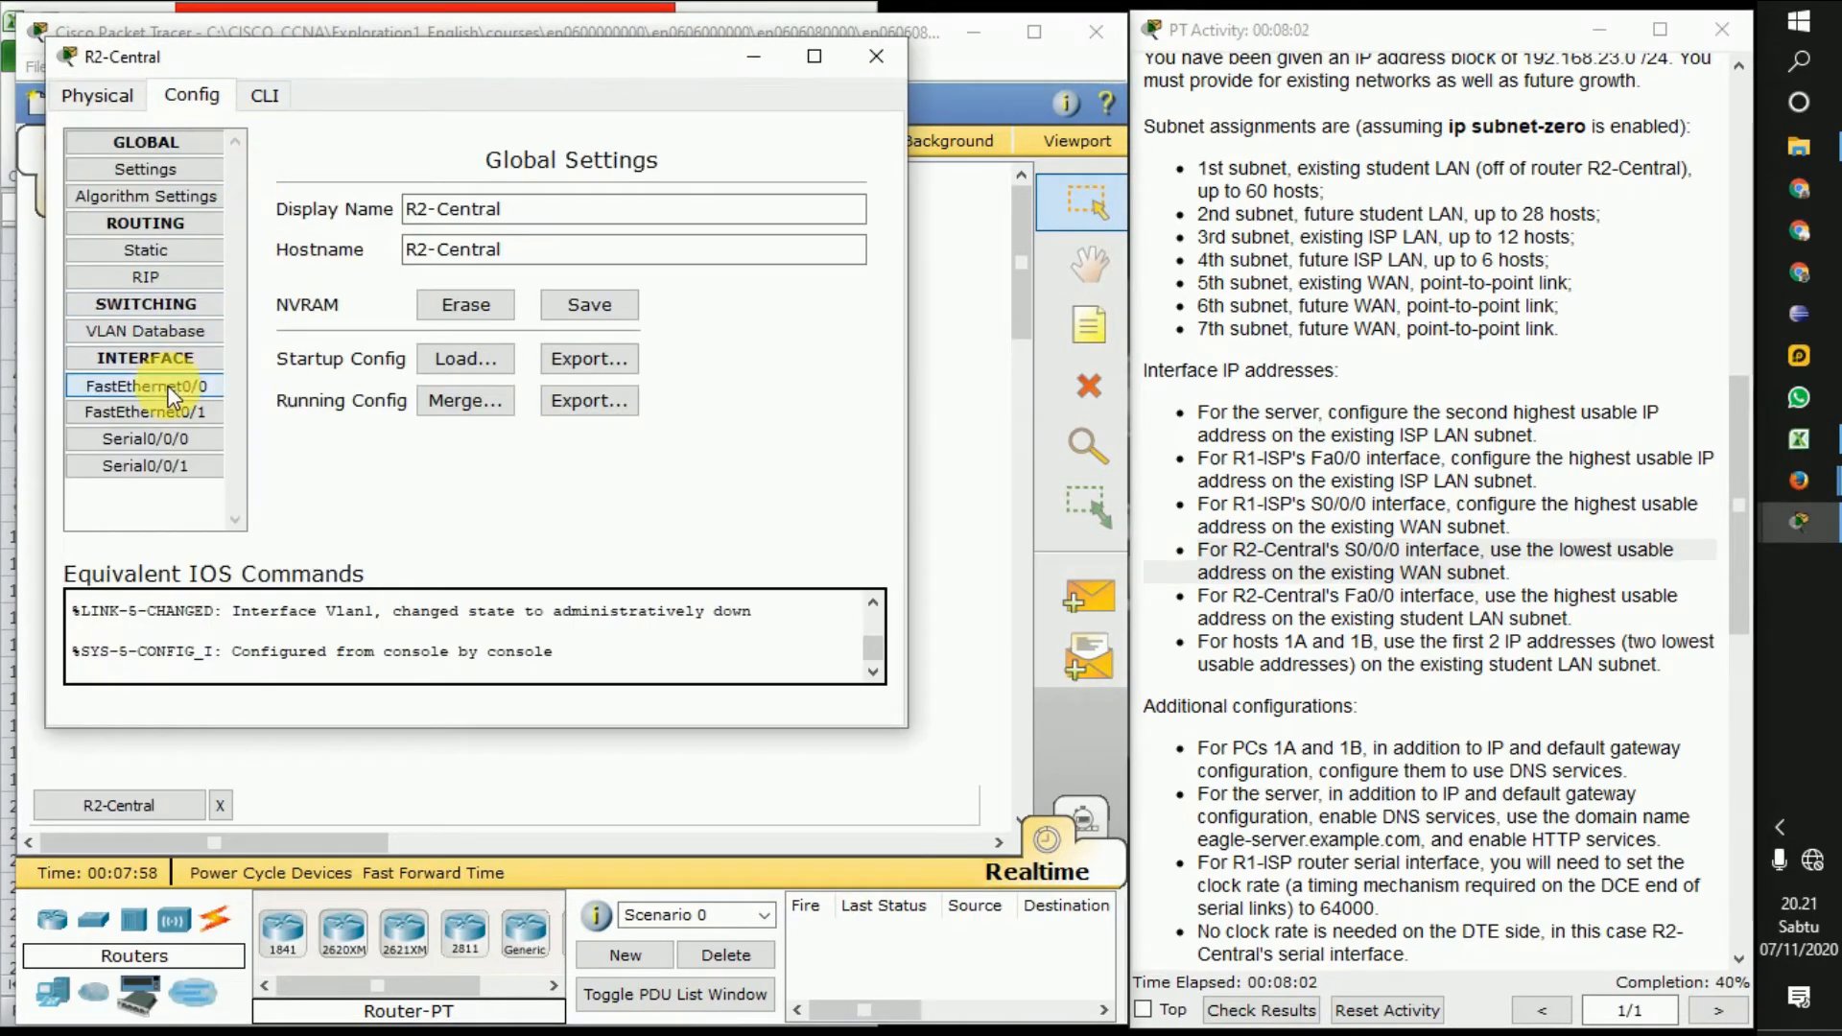
click(746, 421)
text(192.168.23.62)
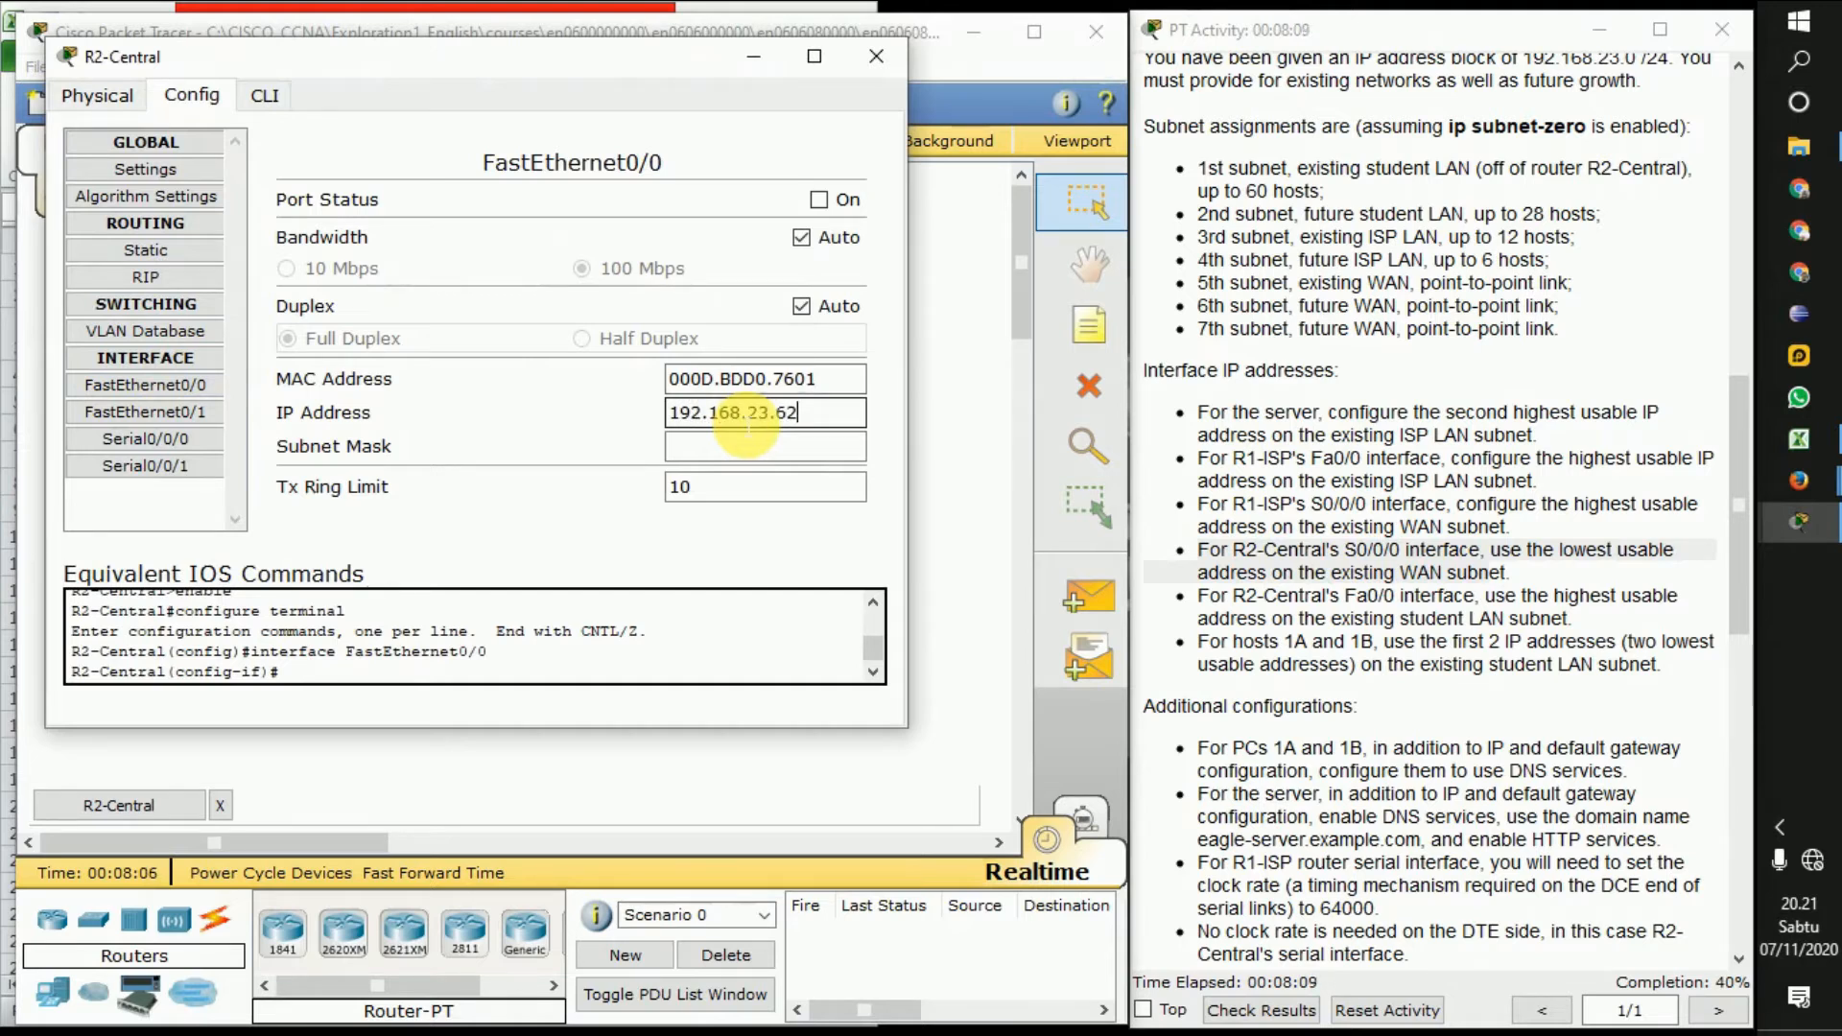
Set the subnet mask of R2-Central's FastEthernet0/0 interface to 255.255.255.192 and turn the port on
key(Tab)
key(BackSpace)
text(192)
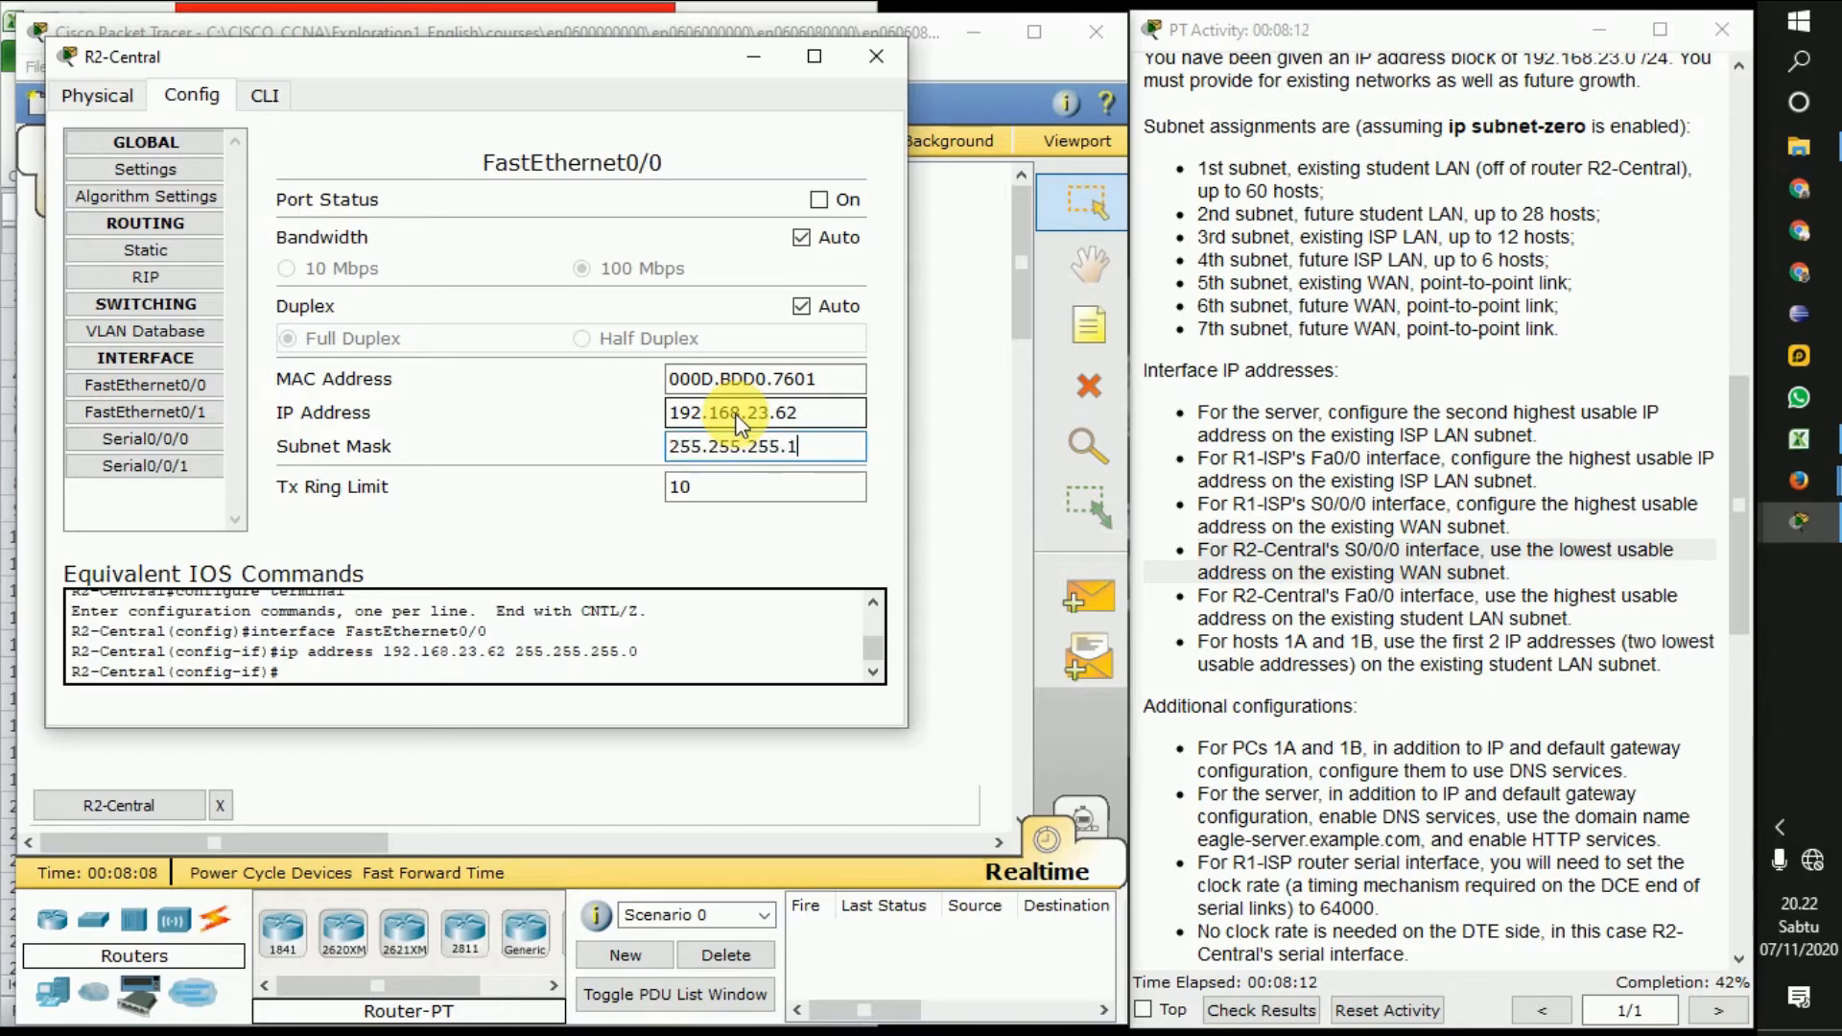
click(811, 202)
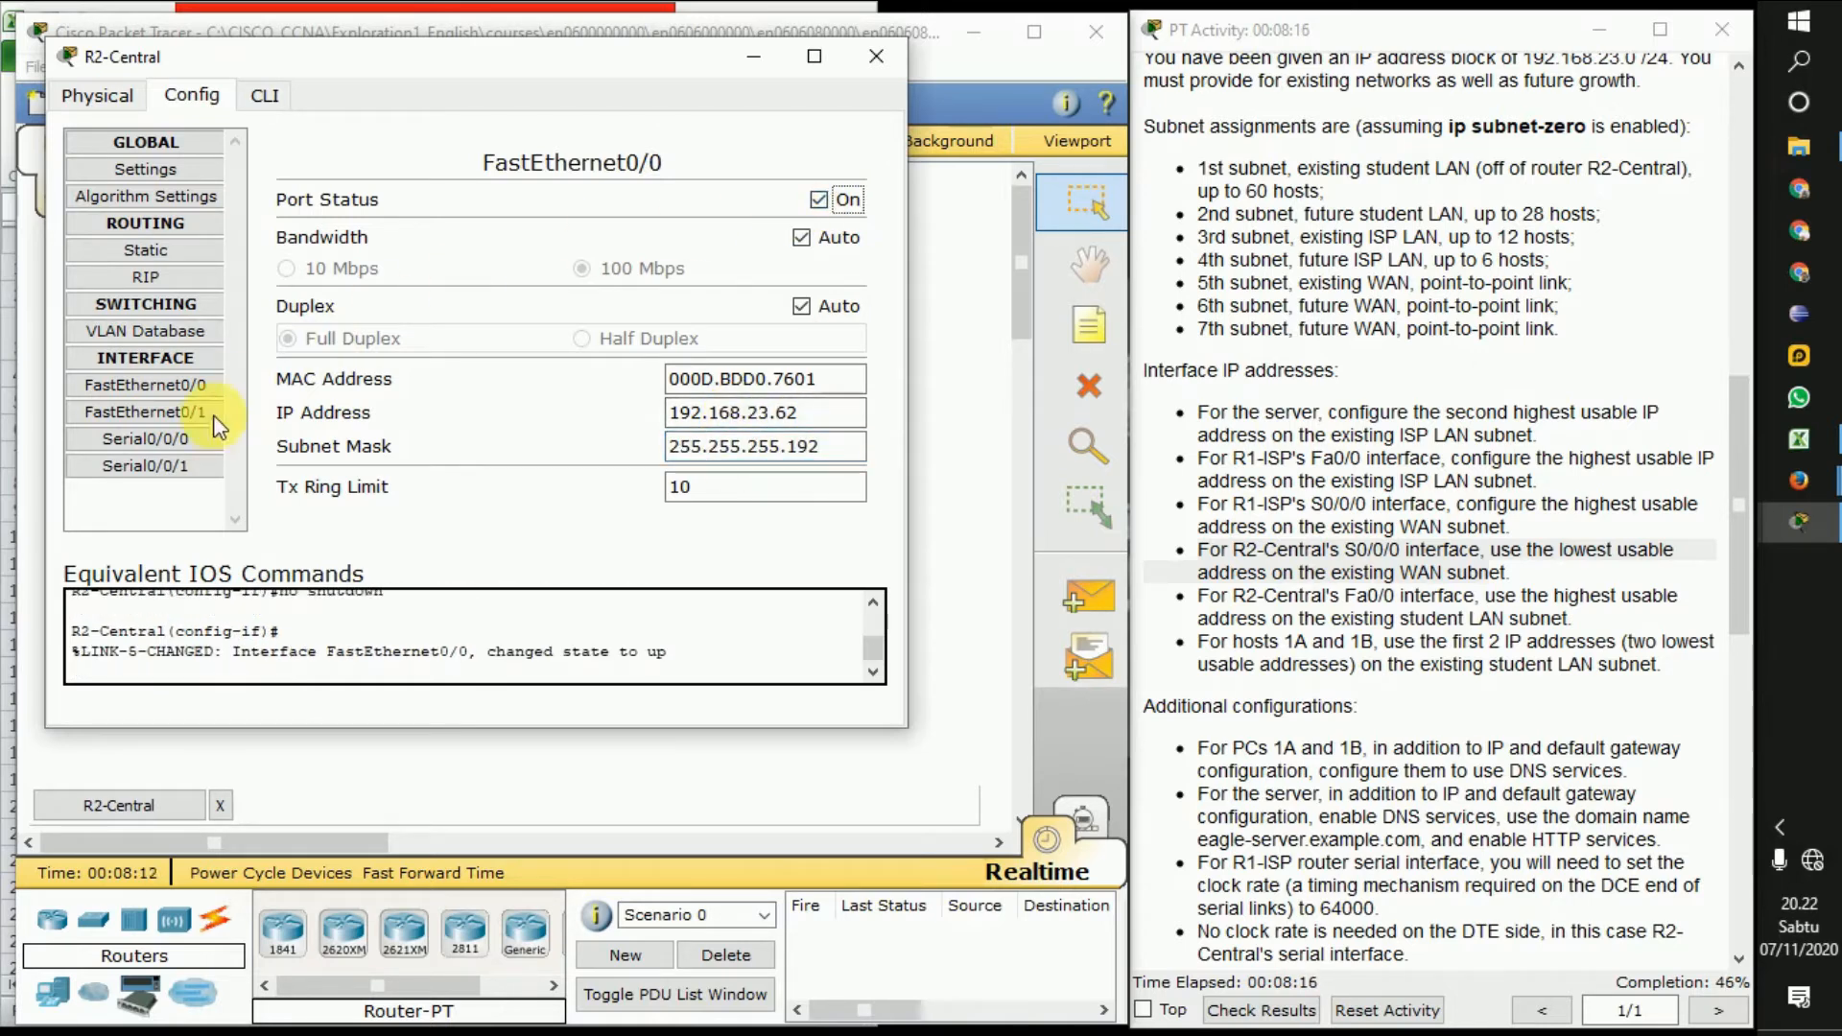
Give R2-Central's Serial0/0/0 interface the IP address 192.168.23.121 with mask 255.255.255.252, turn the port on, and close the router's configuration
click(192, 435)
click(707, 381)
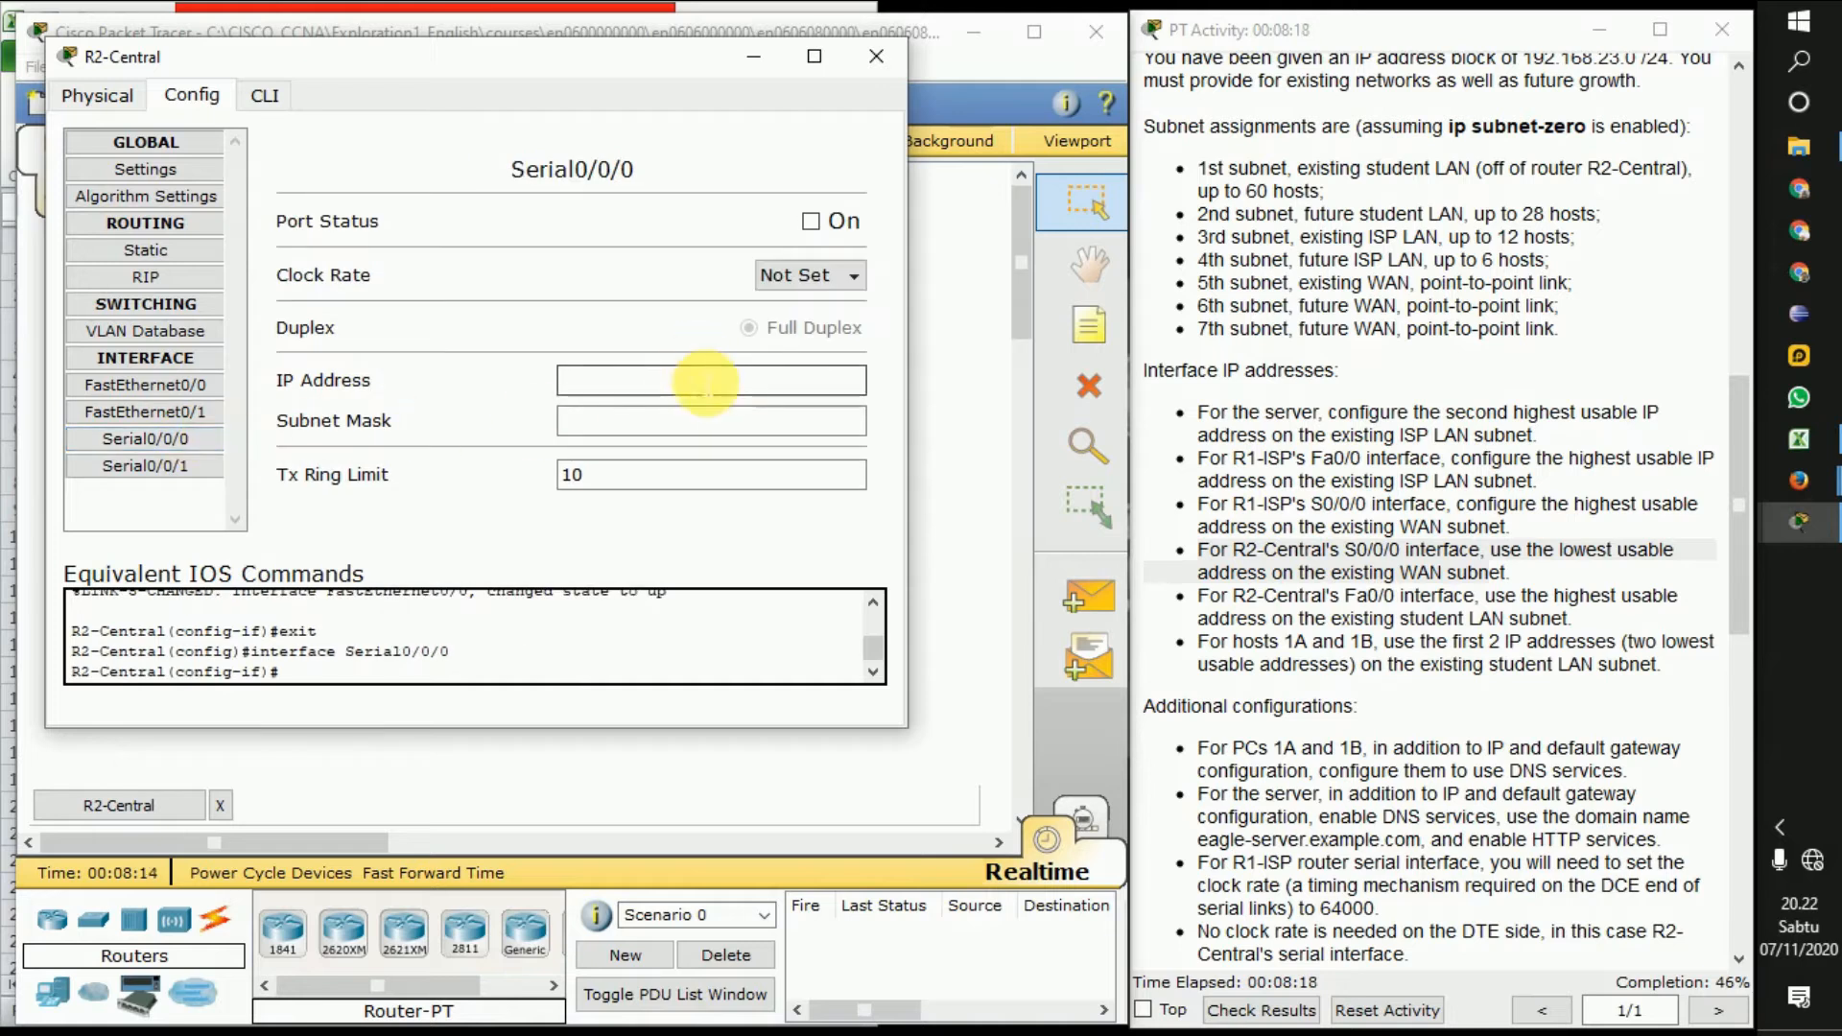
text(192.168.23.121)
key(Tab)
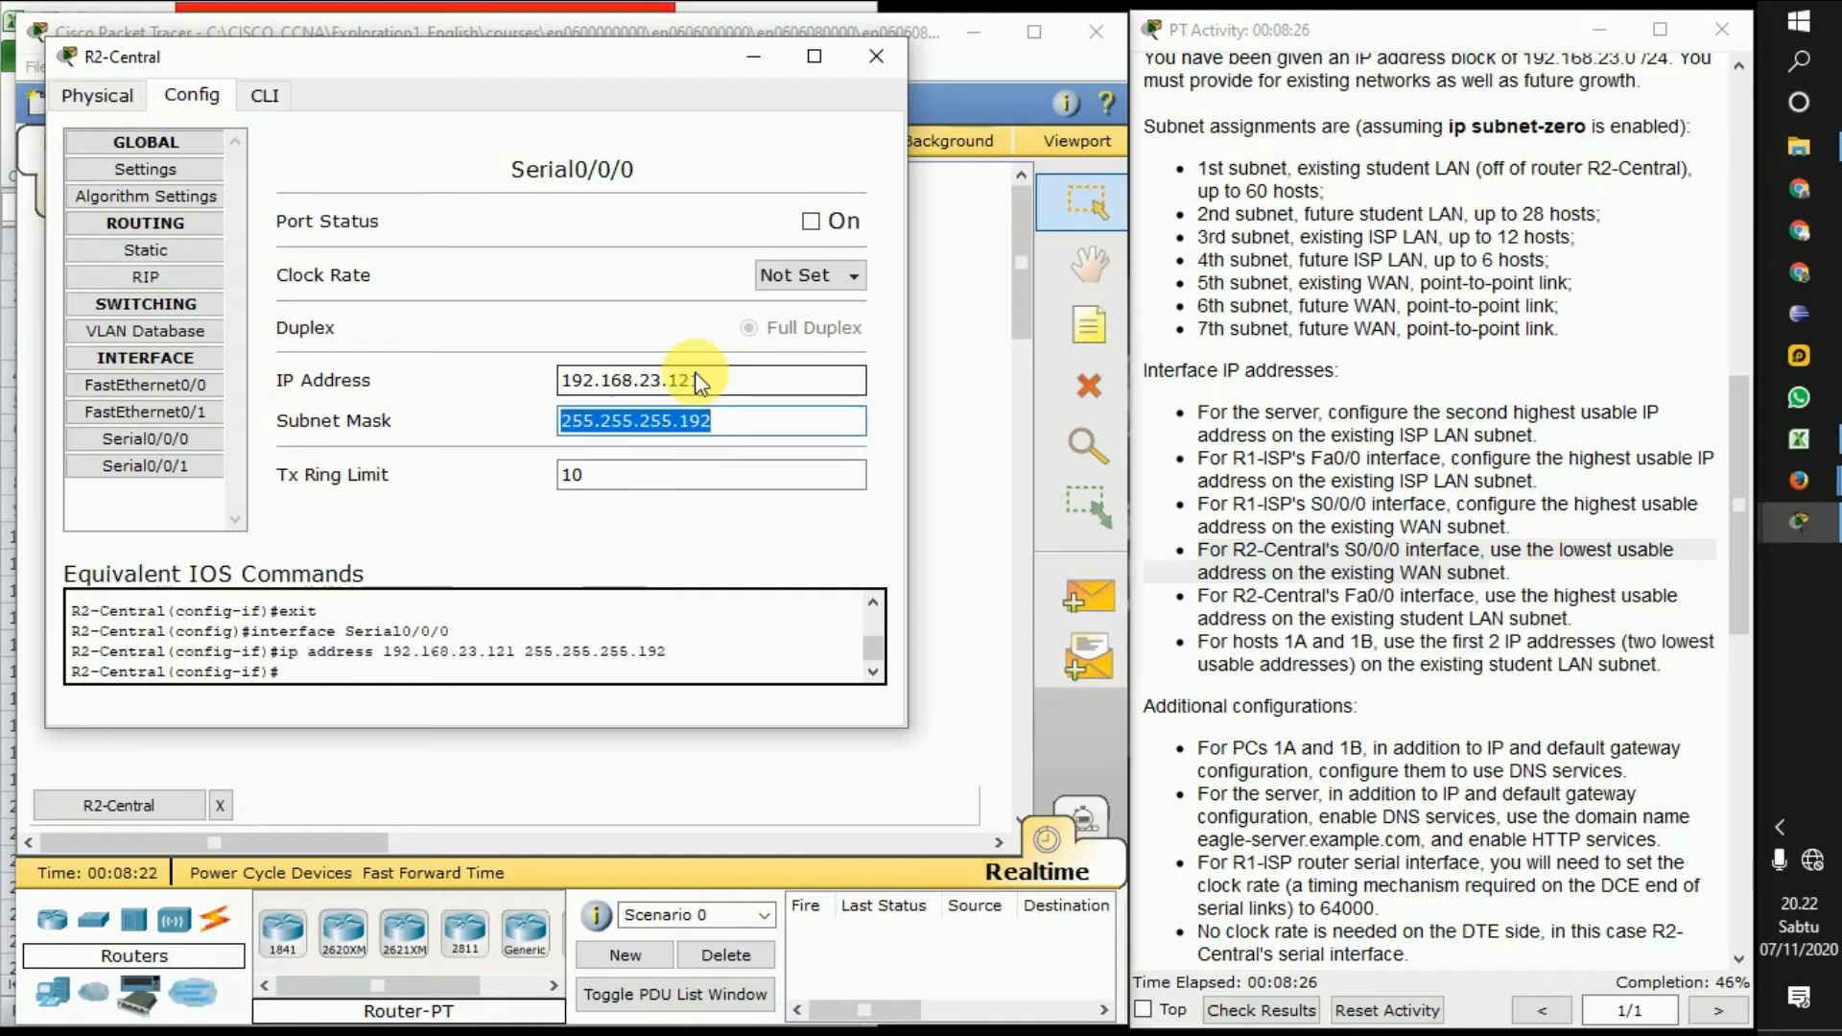
key(Right)
key(BackSpace)
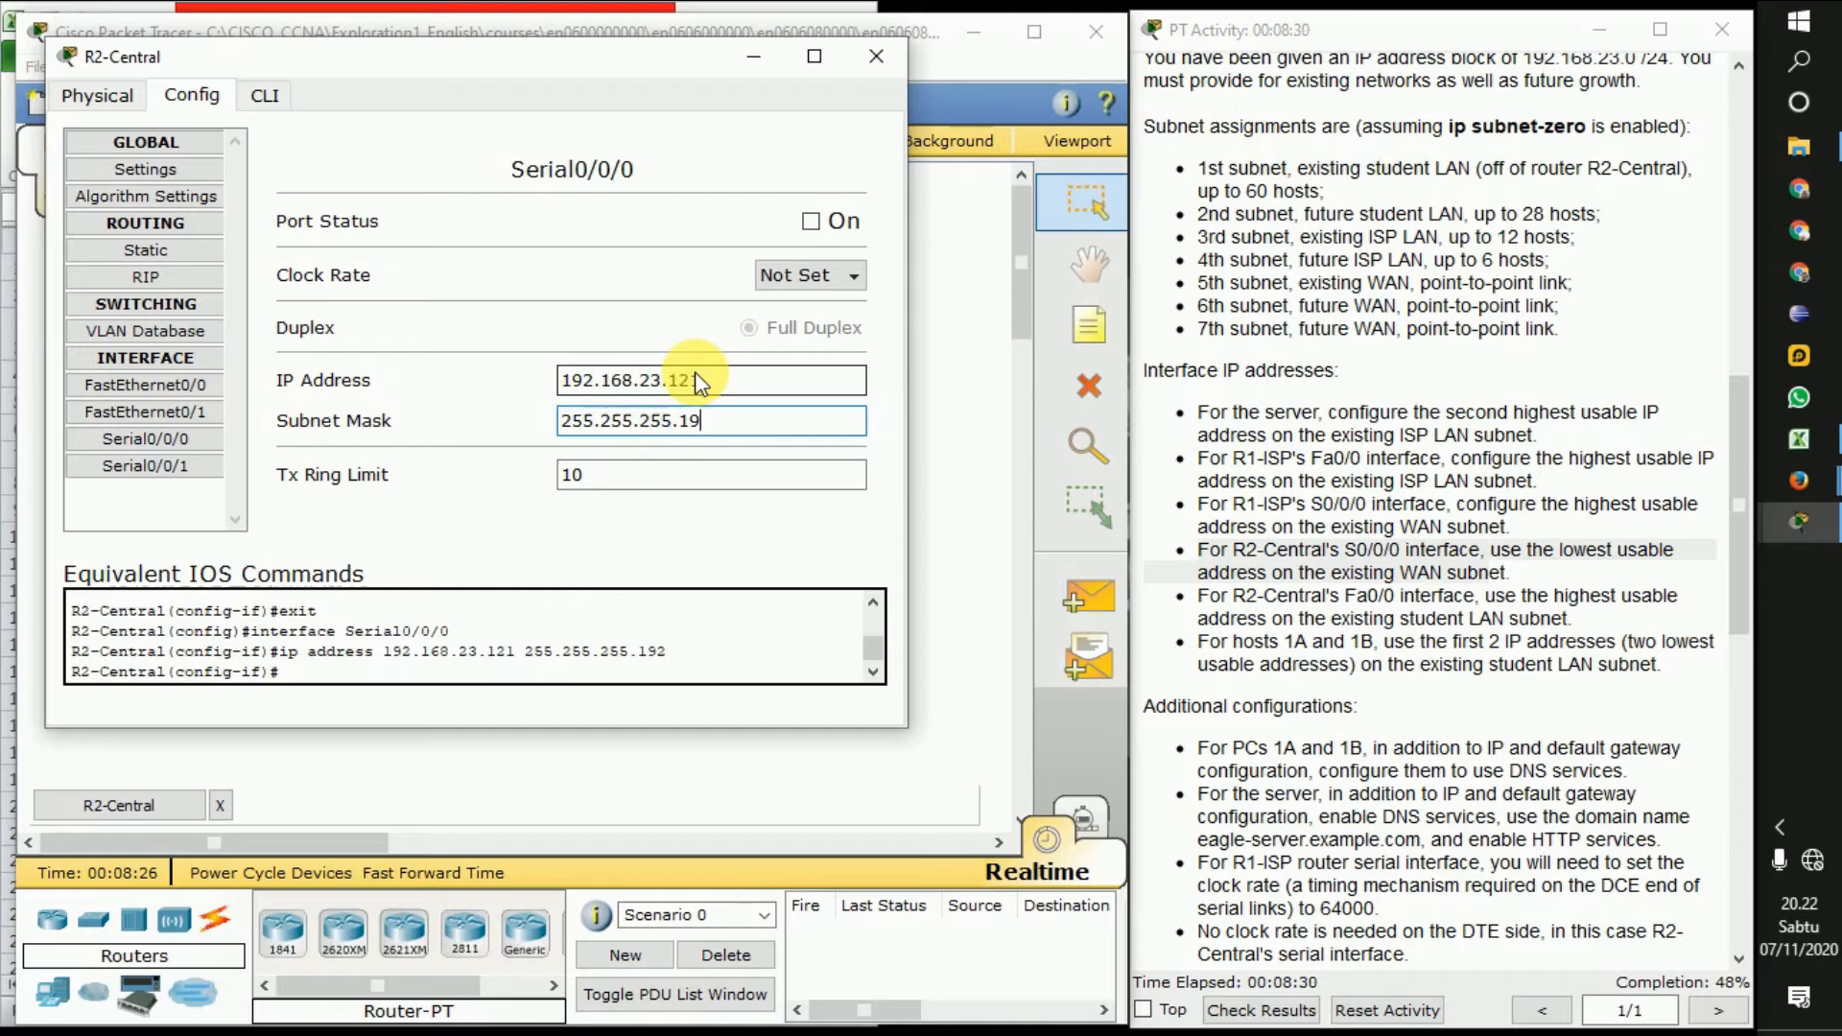
key(BackSpace)
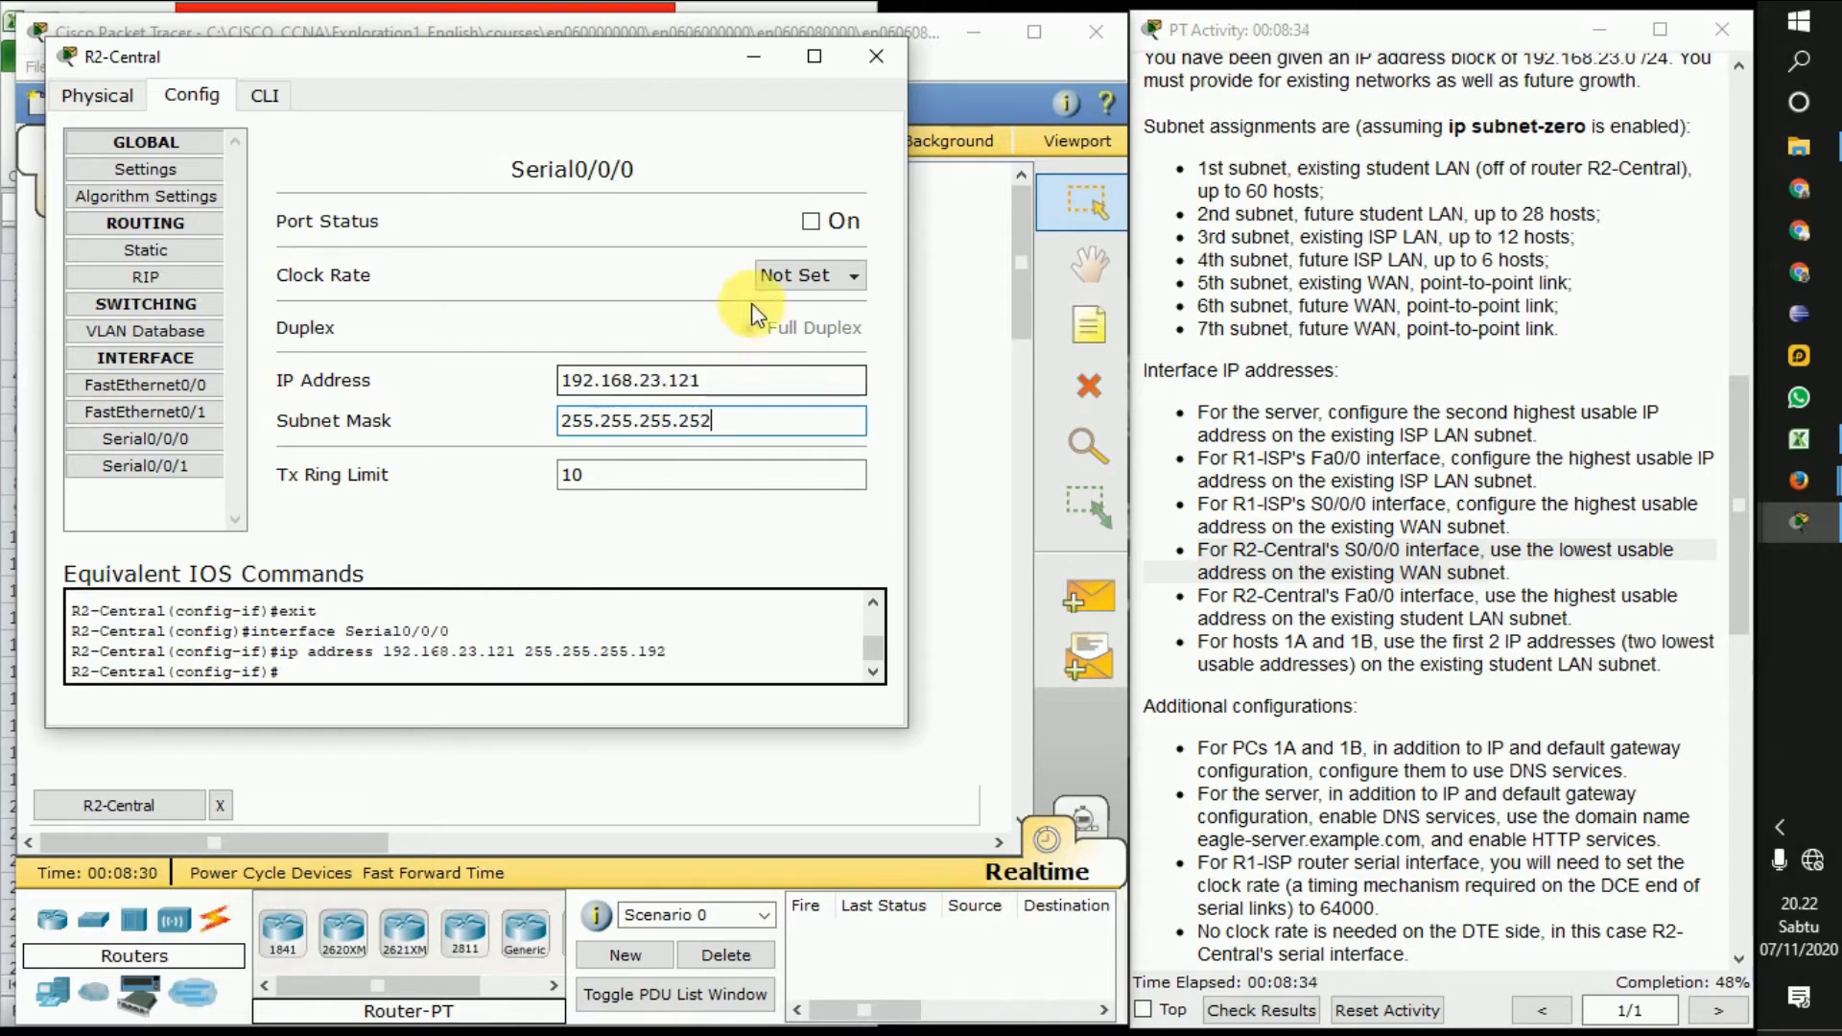
click(813, 220)
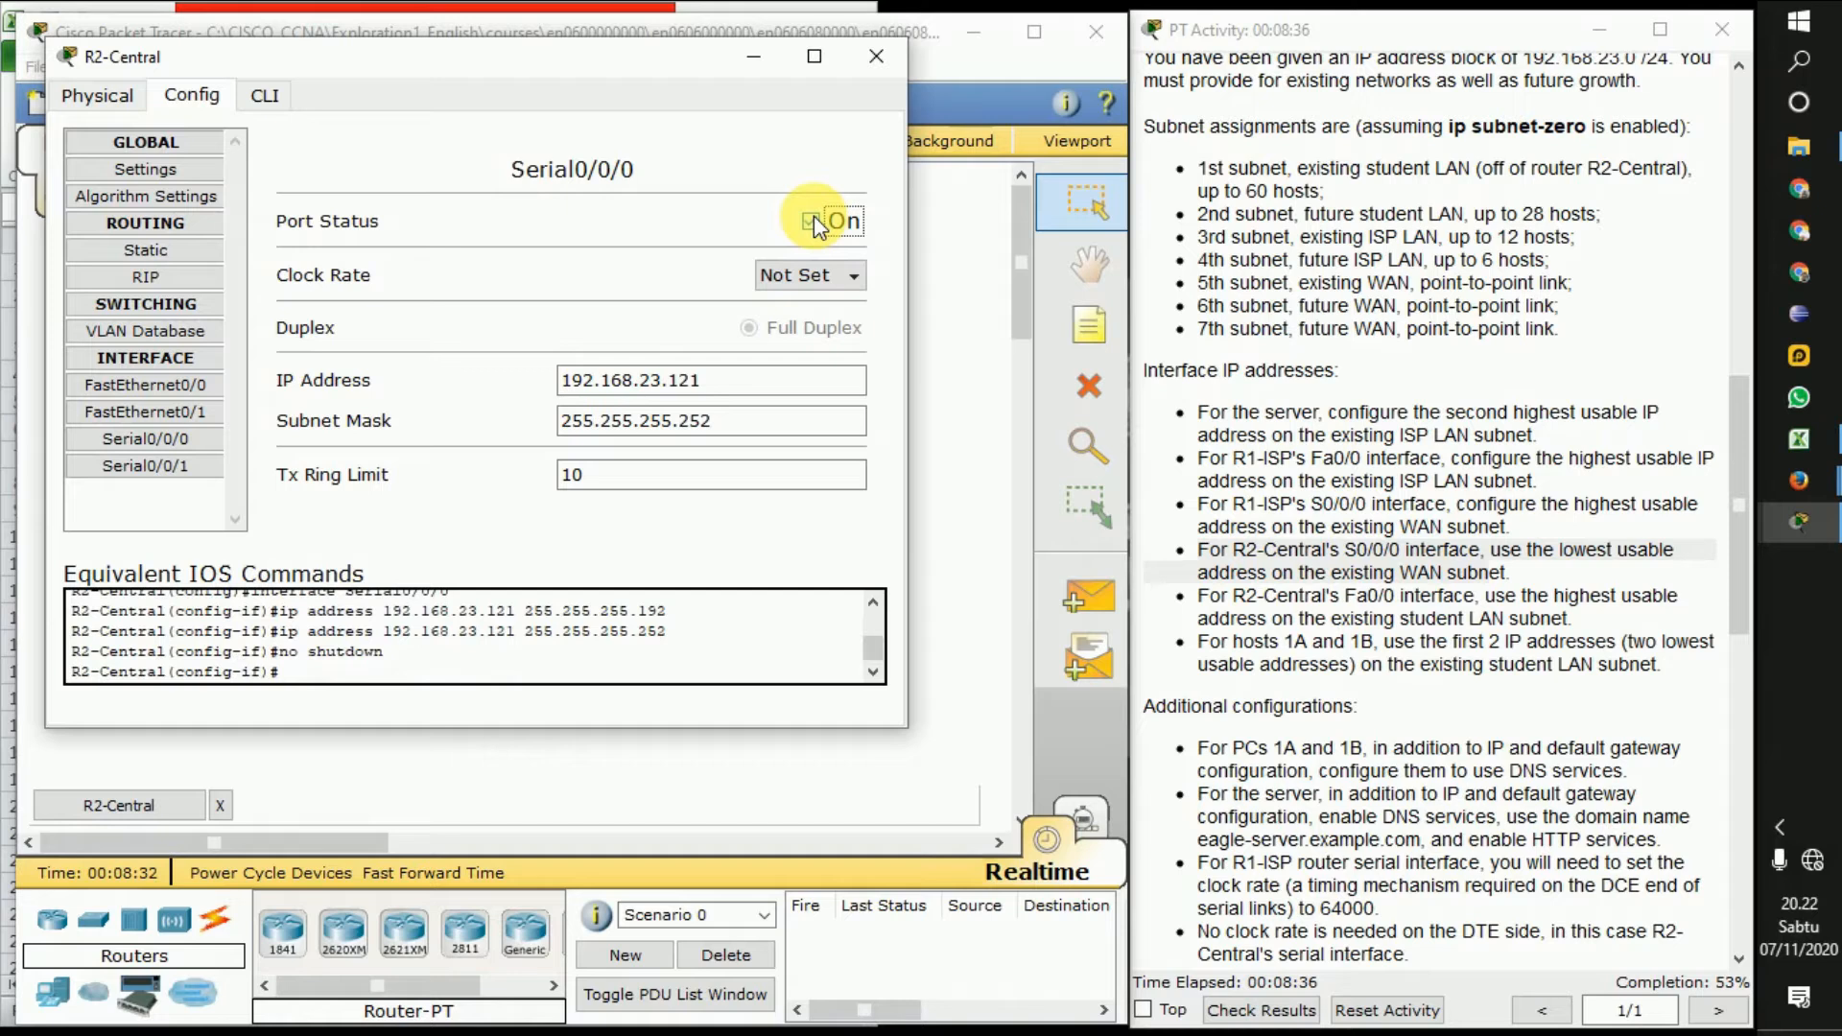
click(873, 69)
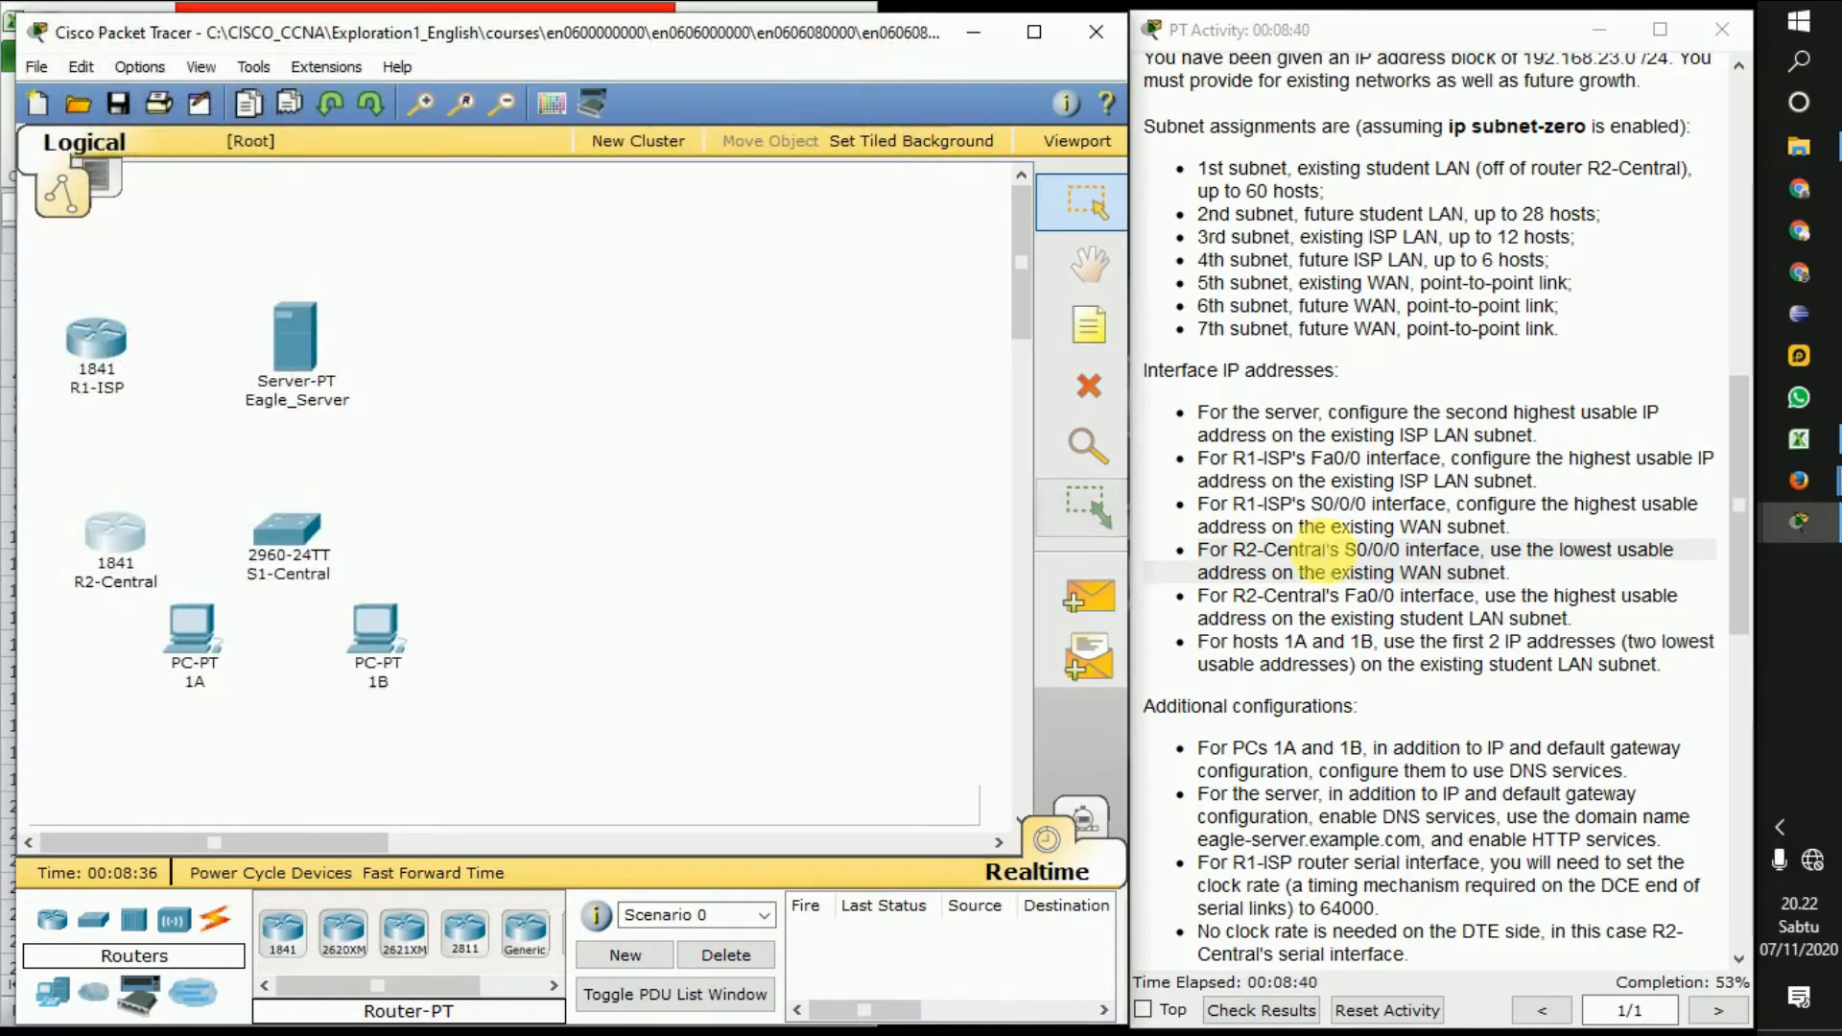
Check the additional configuration requirements, set the clock rate of R1-ISP's Serial0/0/0 interface to 64000, and close the router's configuration
drag(1310, 457, 1418, 643)
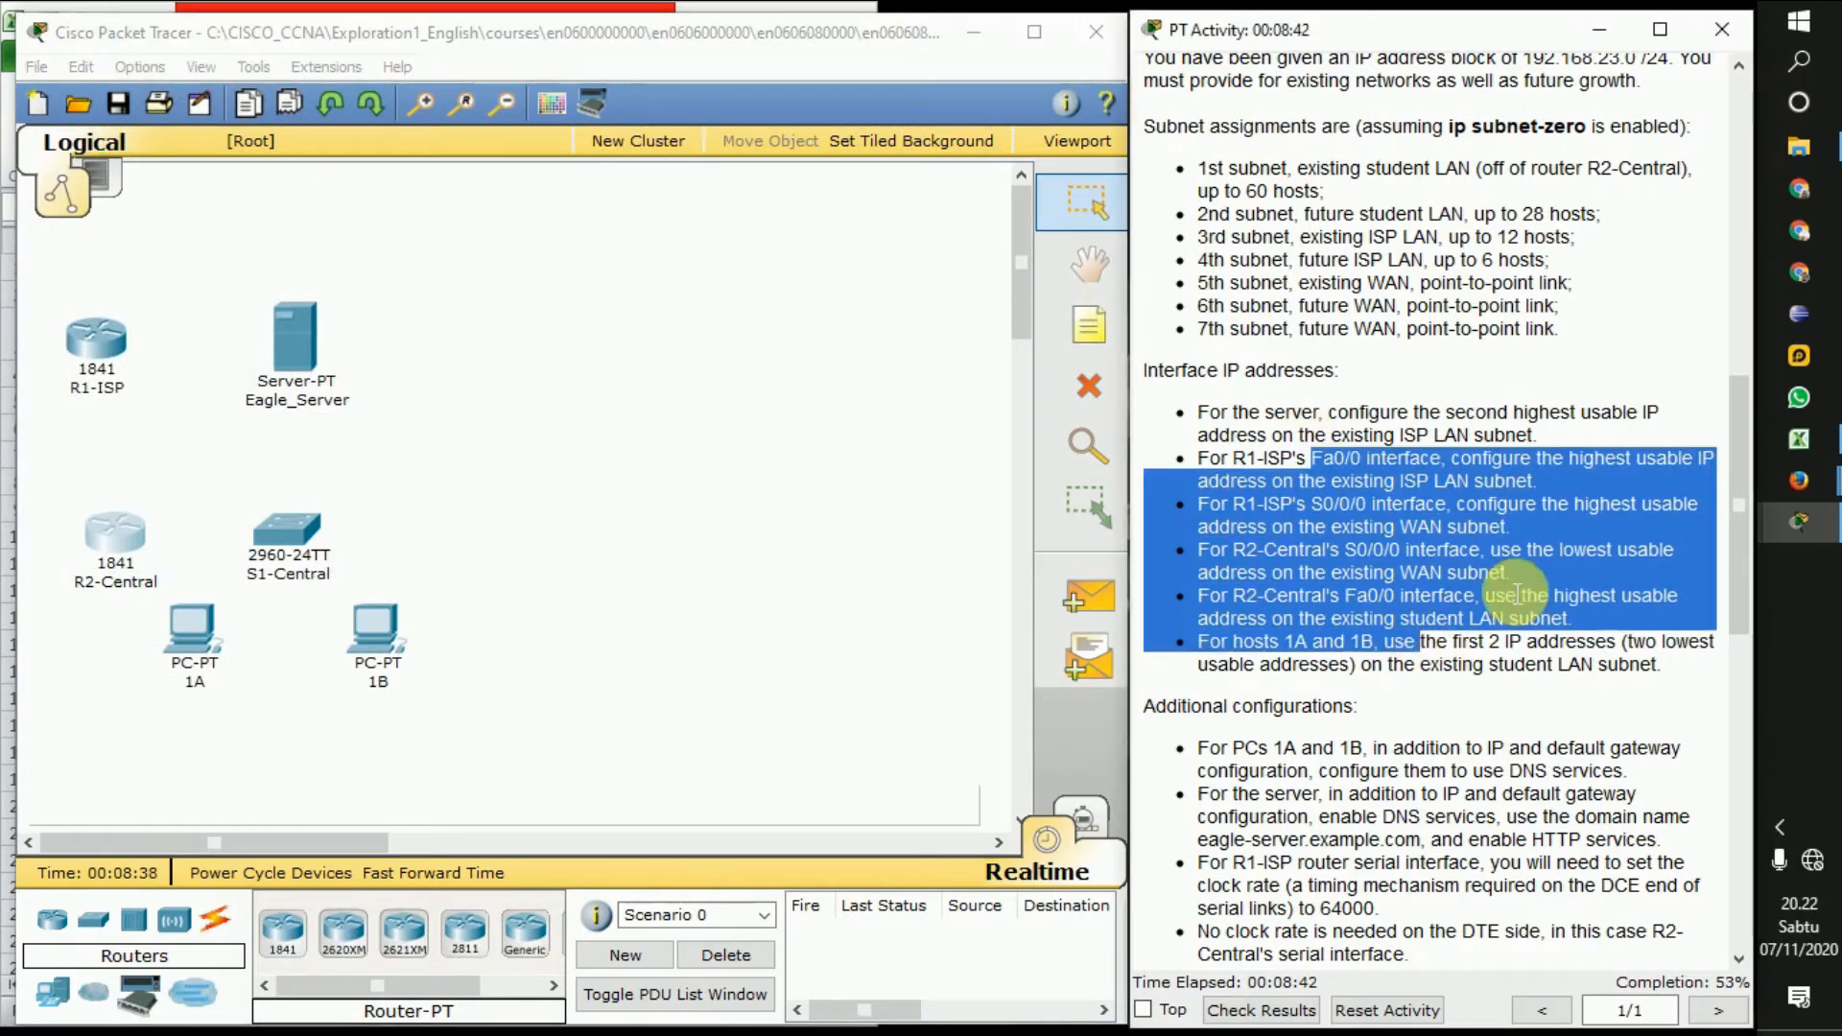
drag(1742, 522, 1738, 624)
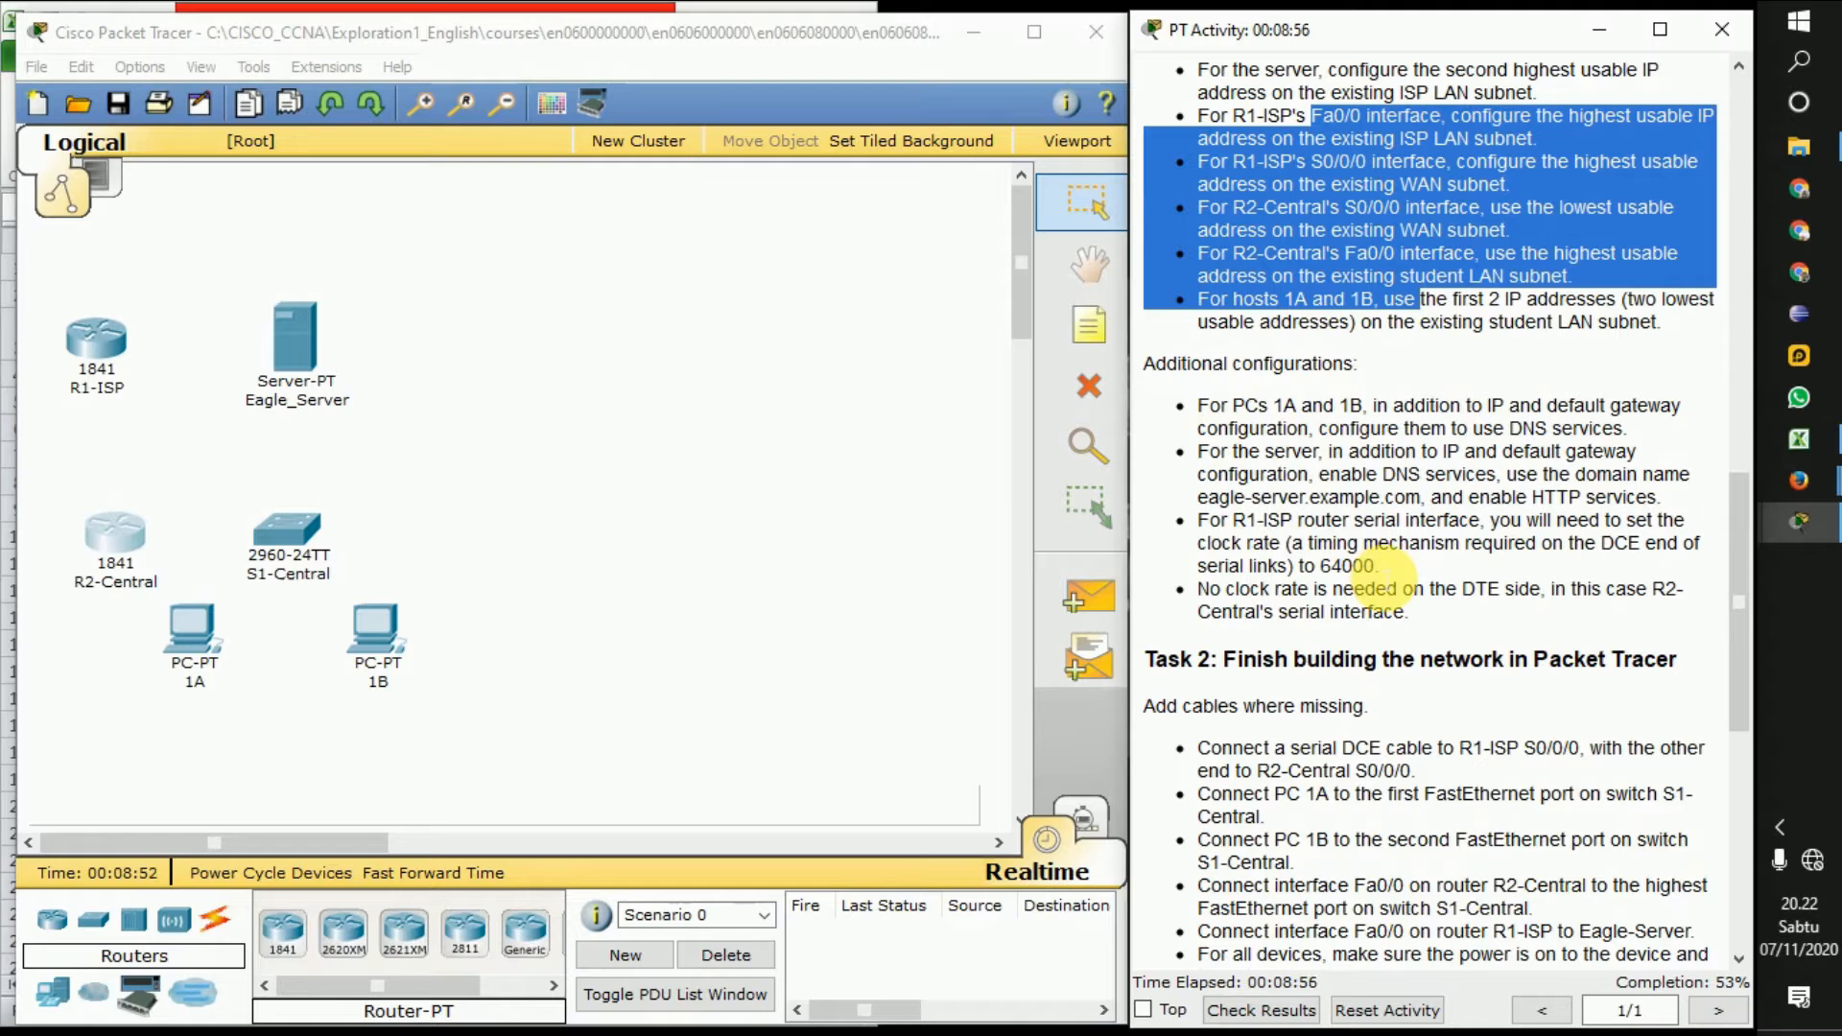
click(92, 346)
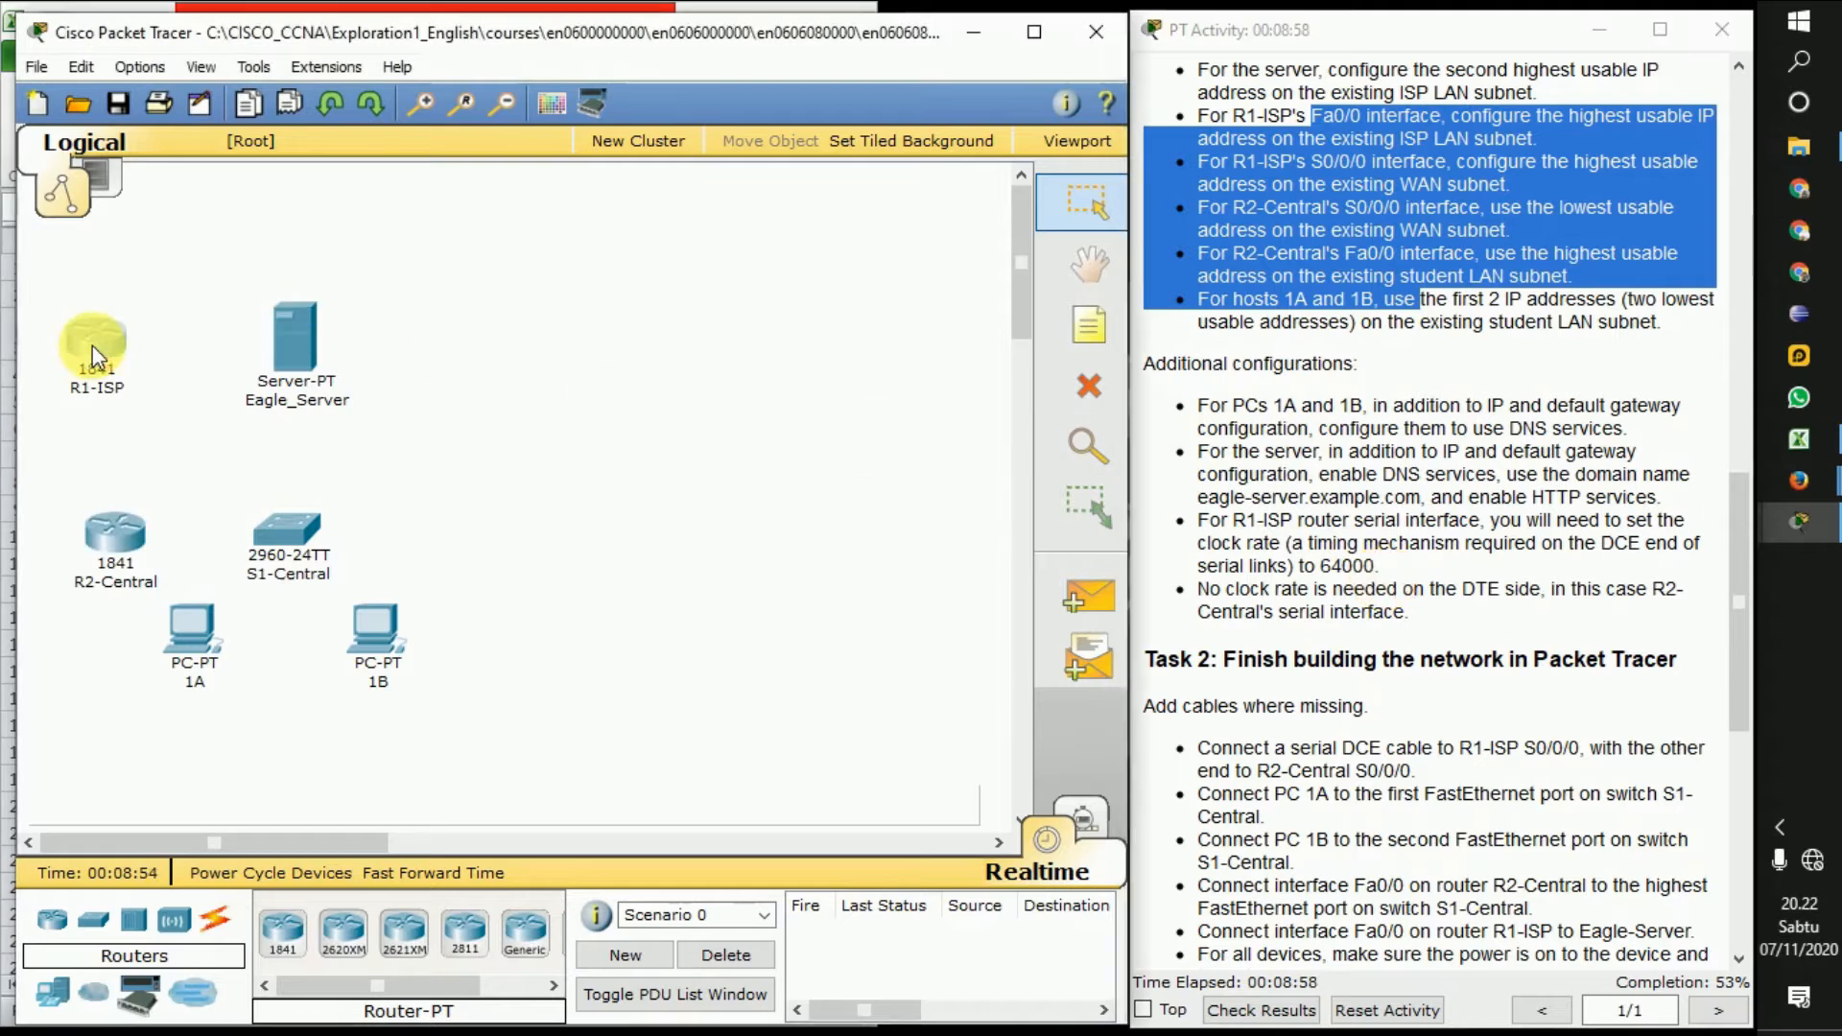
click(279, 543)
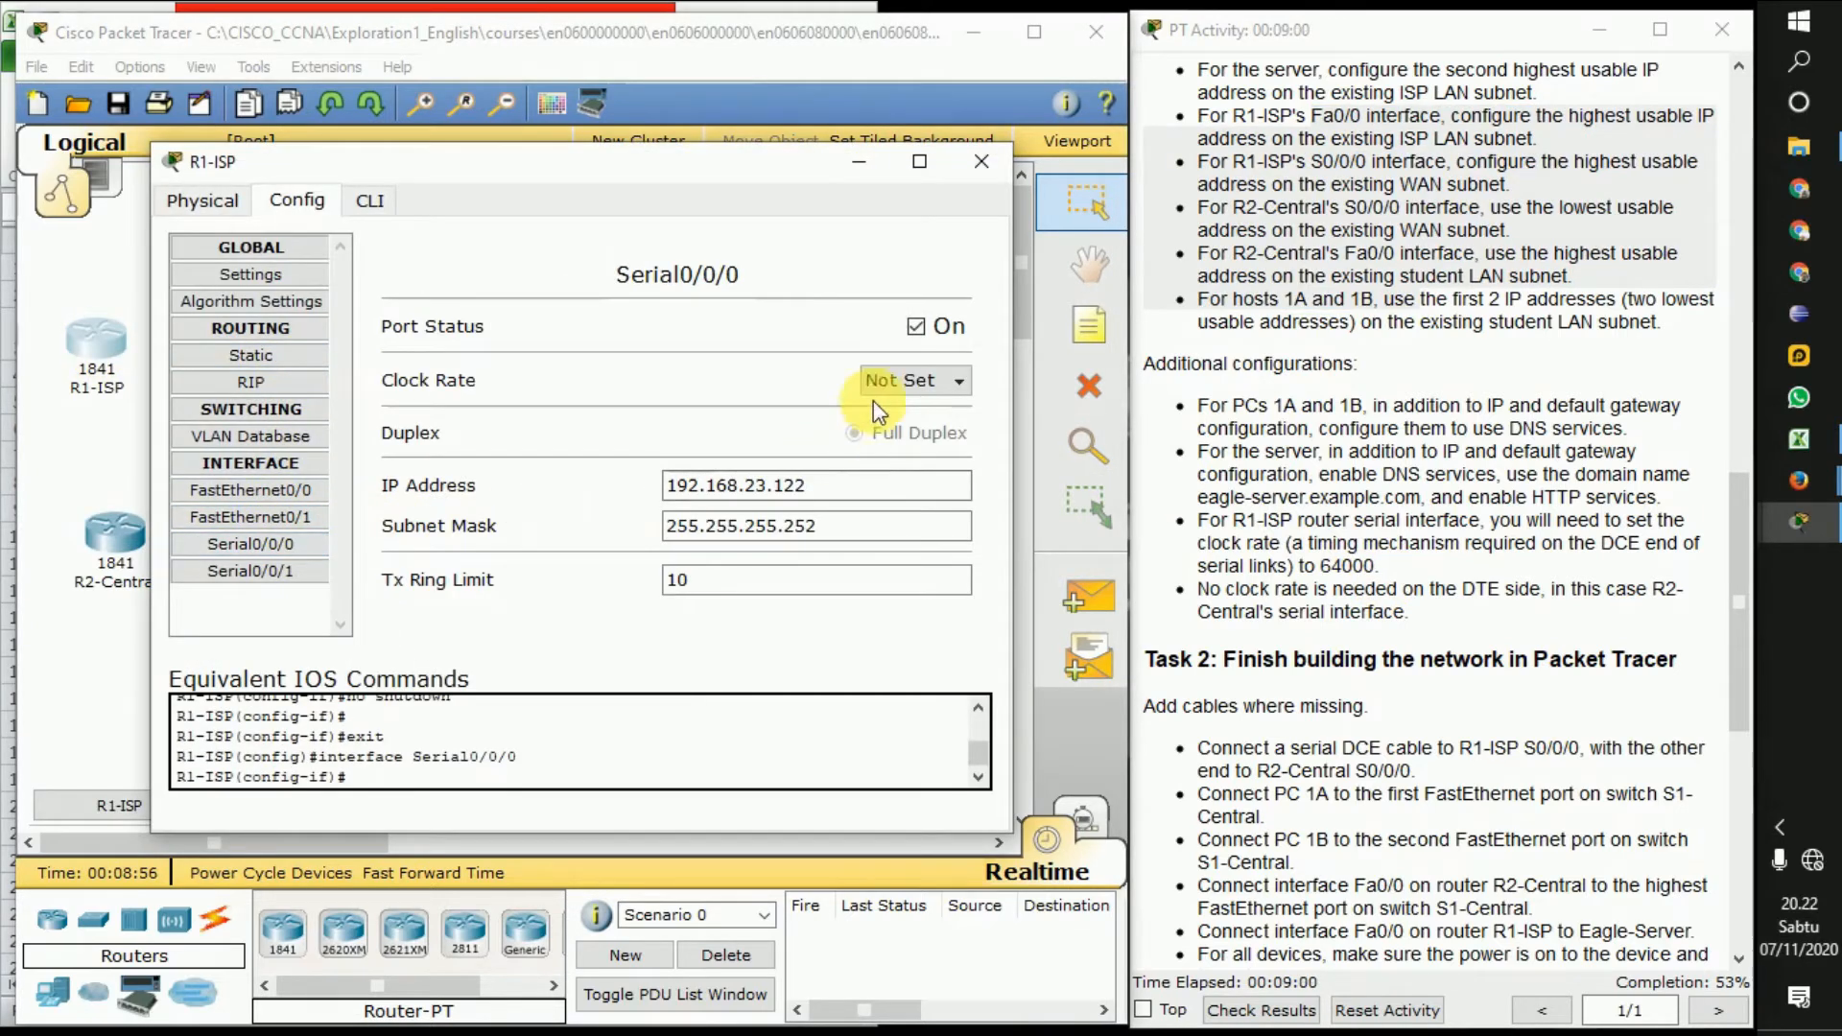
click(962, 382)
scroll(950, 432, up, 2)
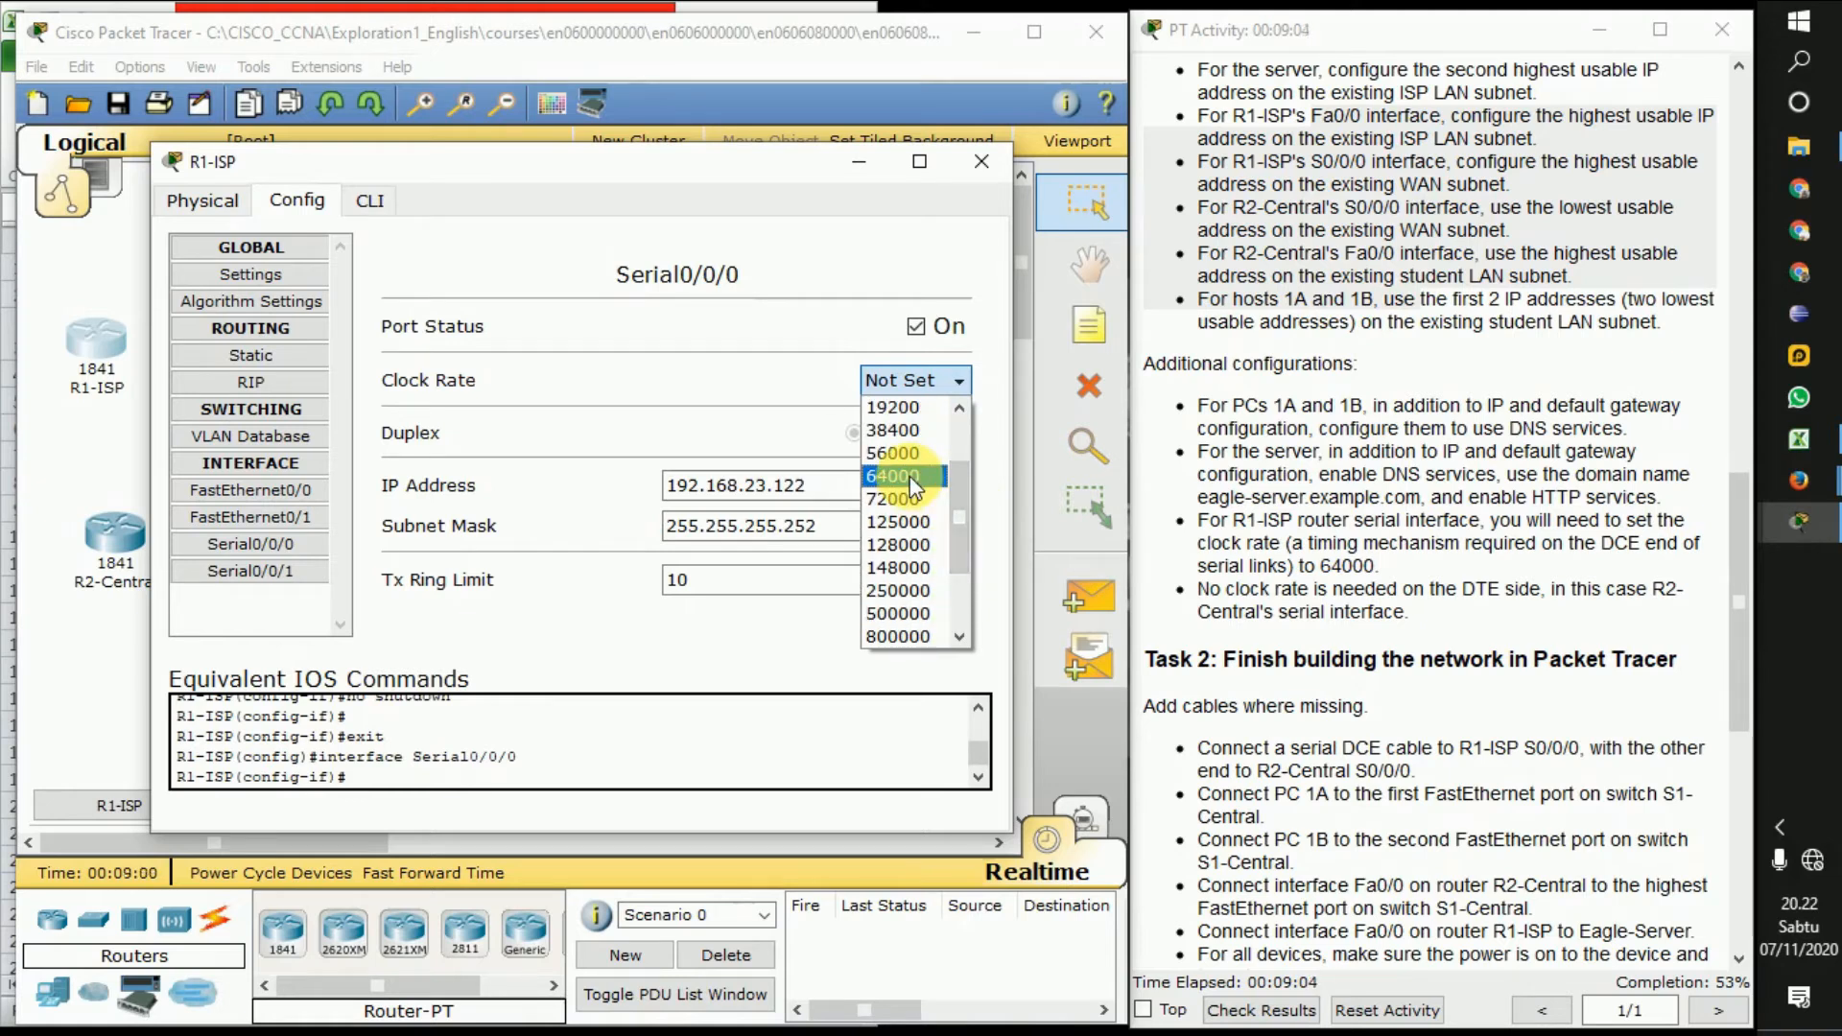
click(909, 477)
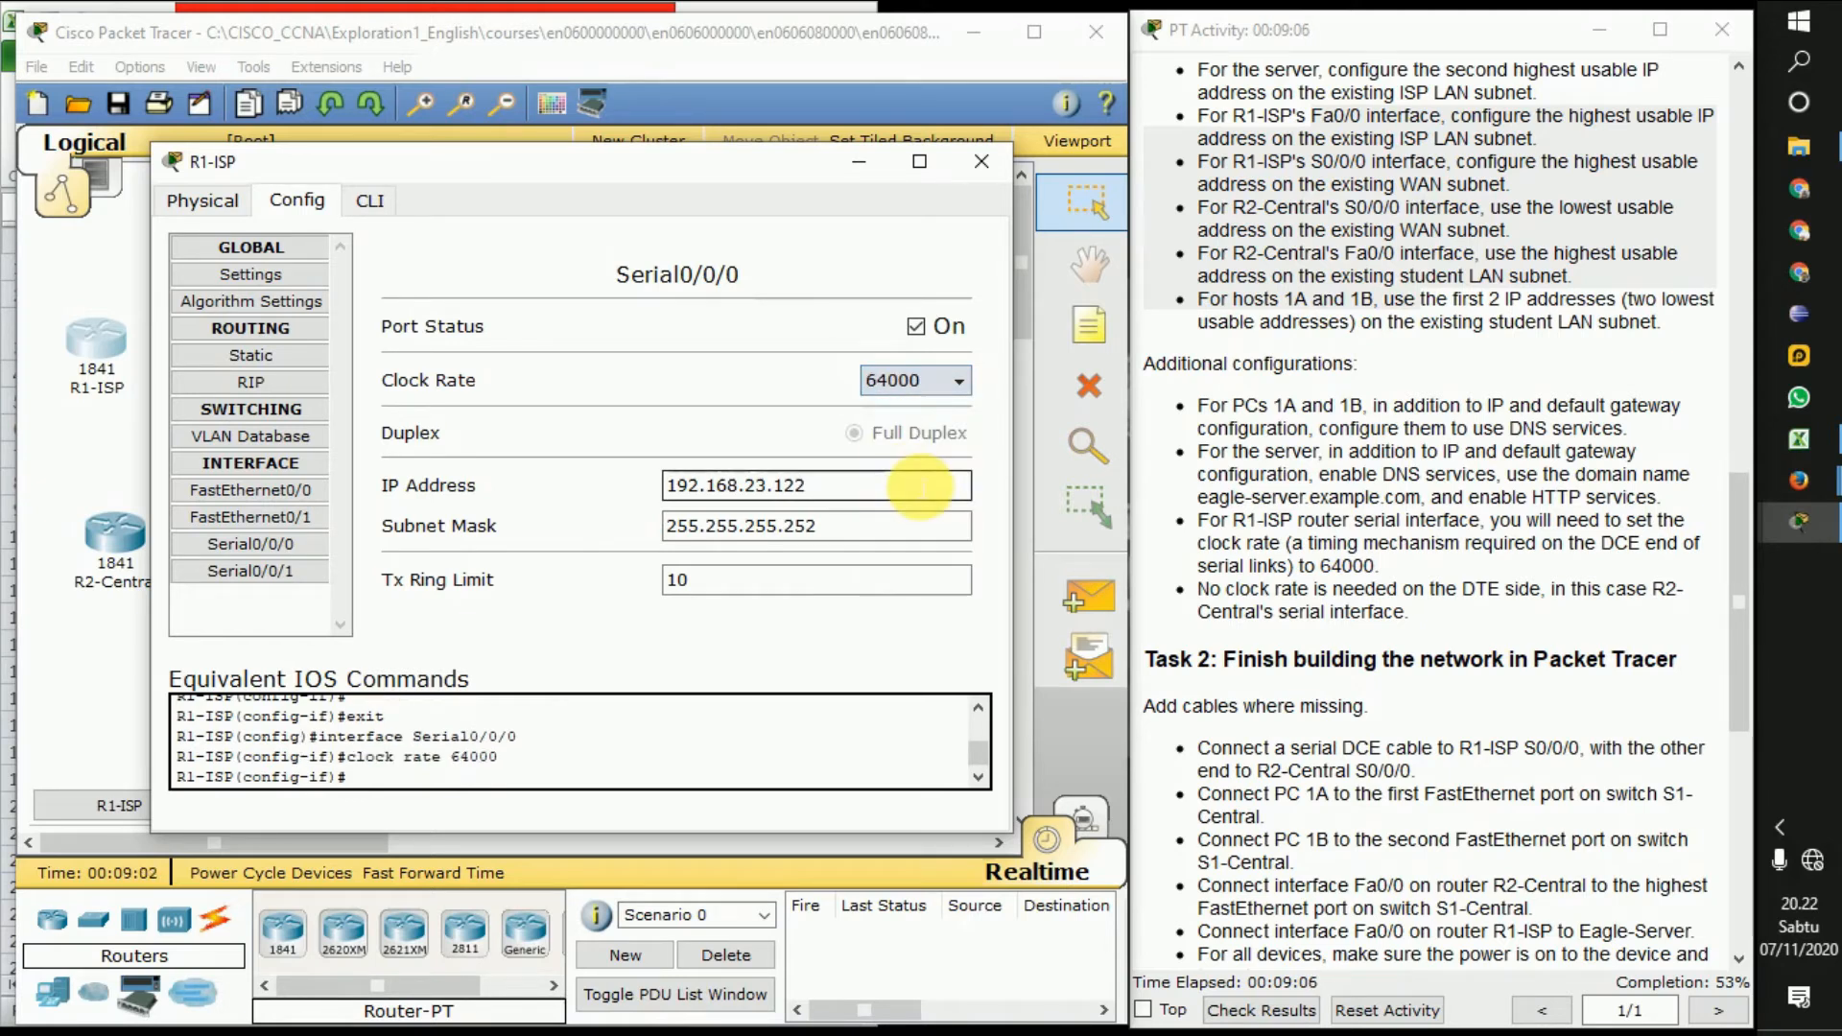
click(981, 162)
Connect R1-ISP's Serial0/0/0 to R2-Central's Serial0/0/0 with a Serial DCE cable, keeping the DCE end on R1-ISP
scroll(1314, 672, down, 3)
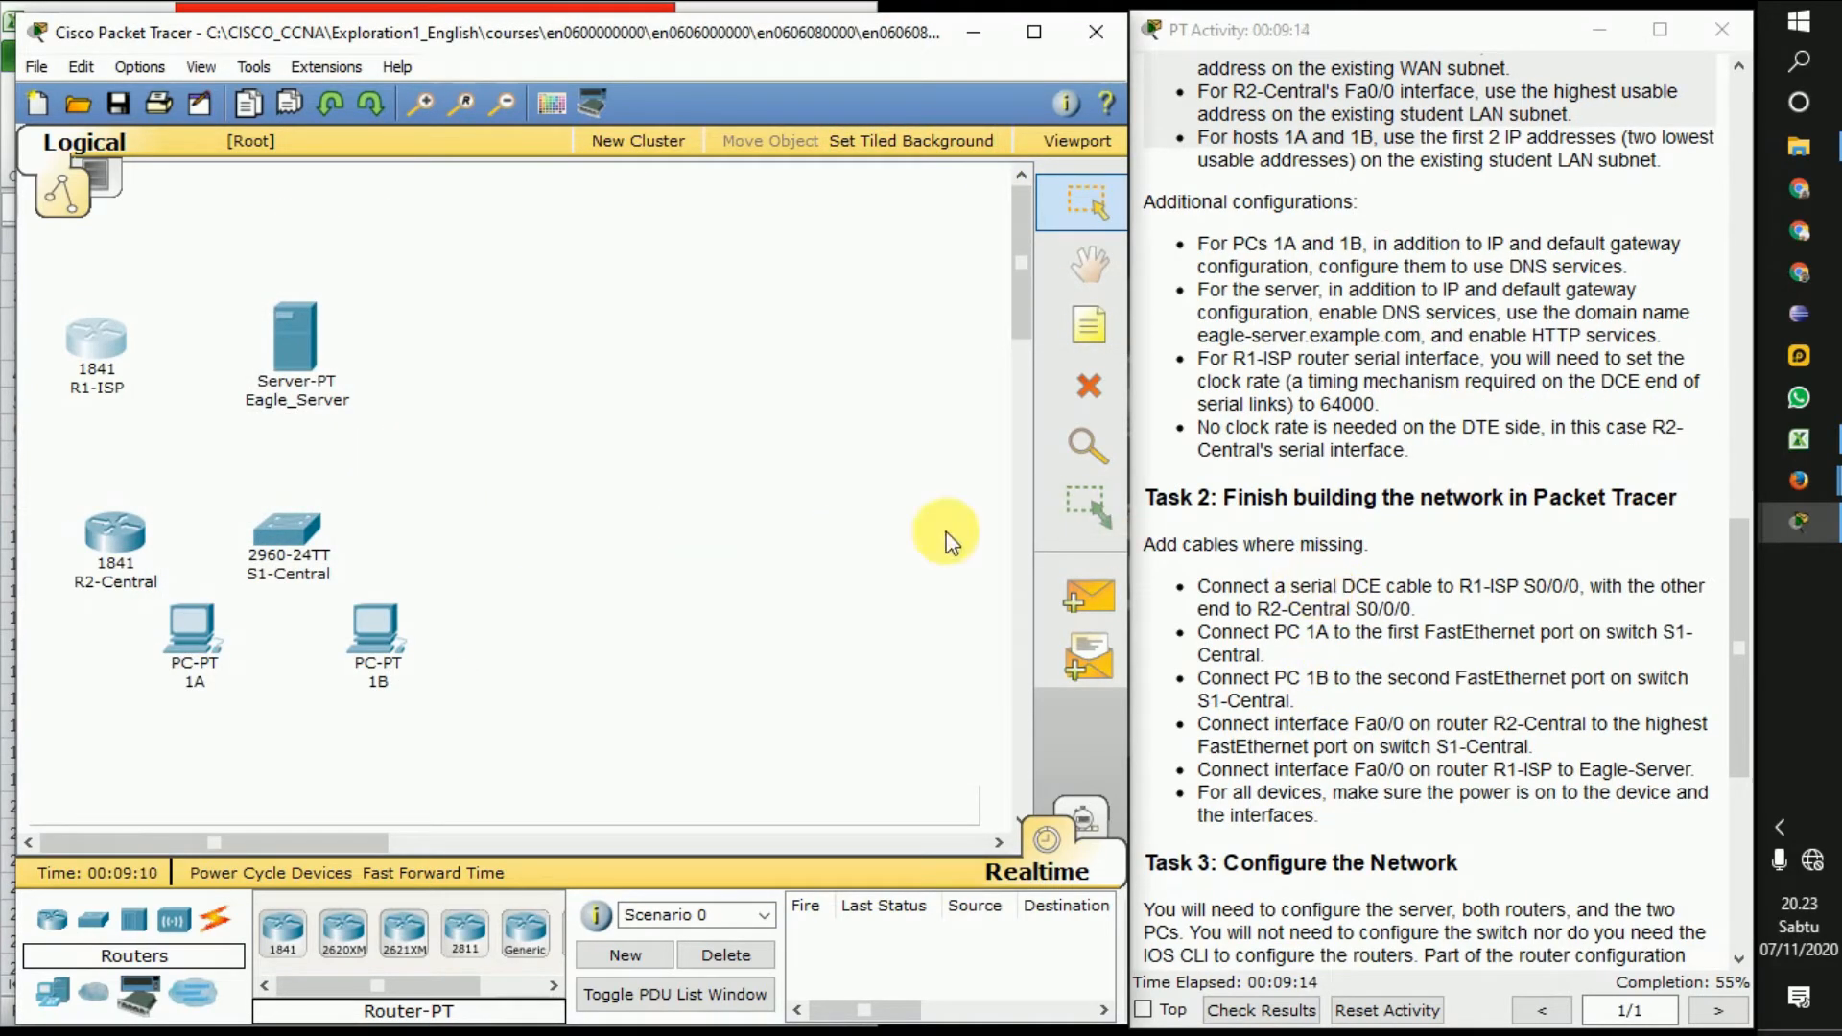
drag(1198, 585, 1475, 617)
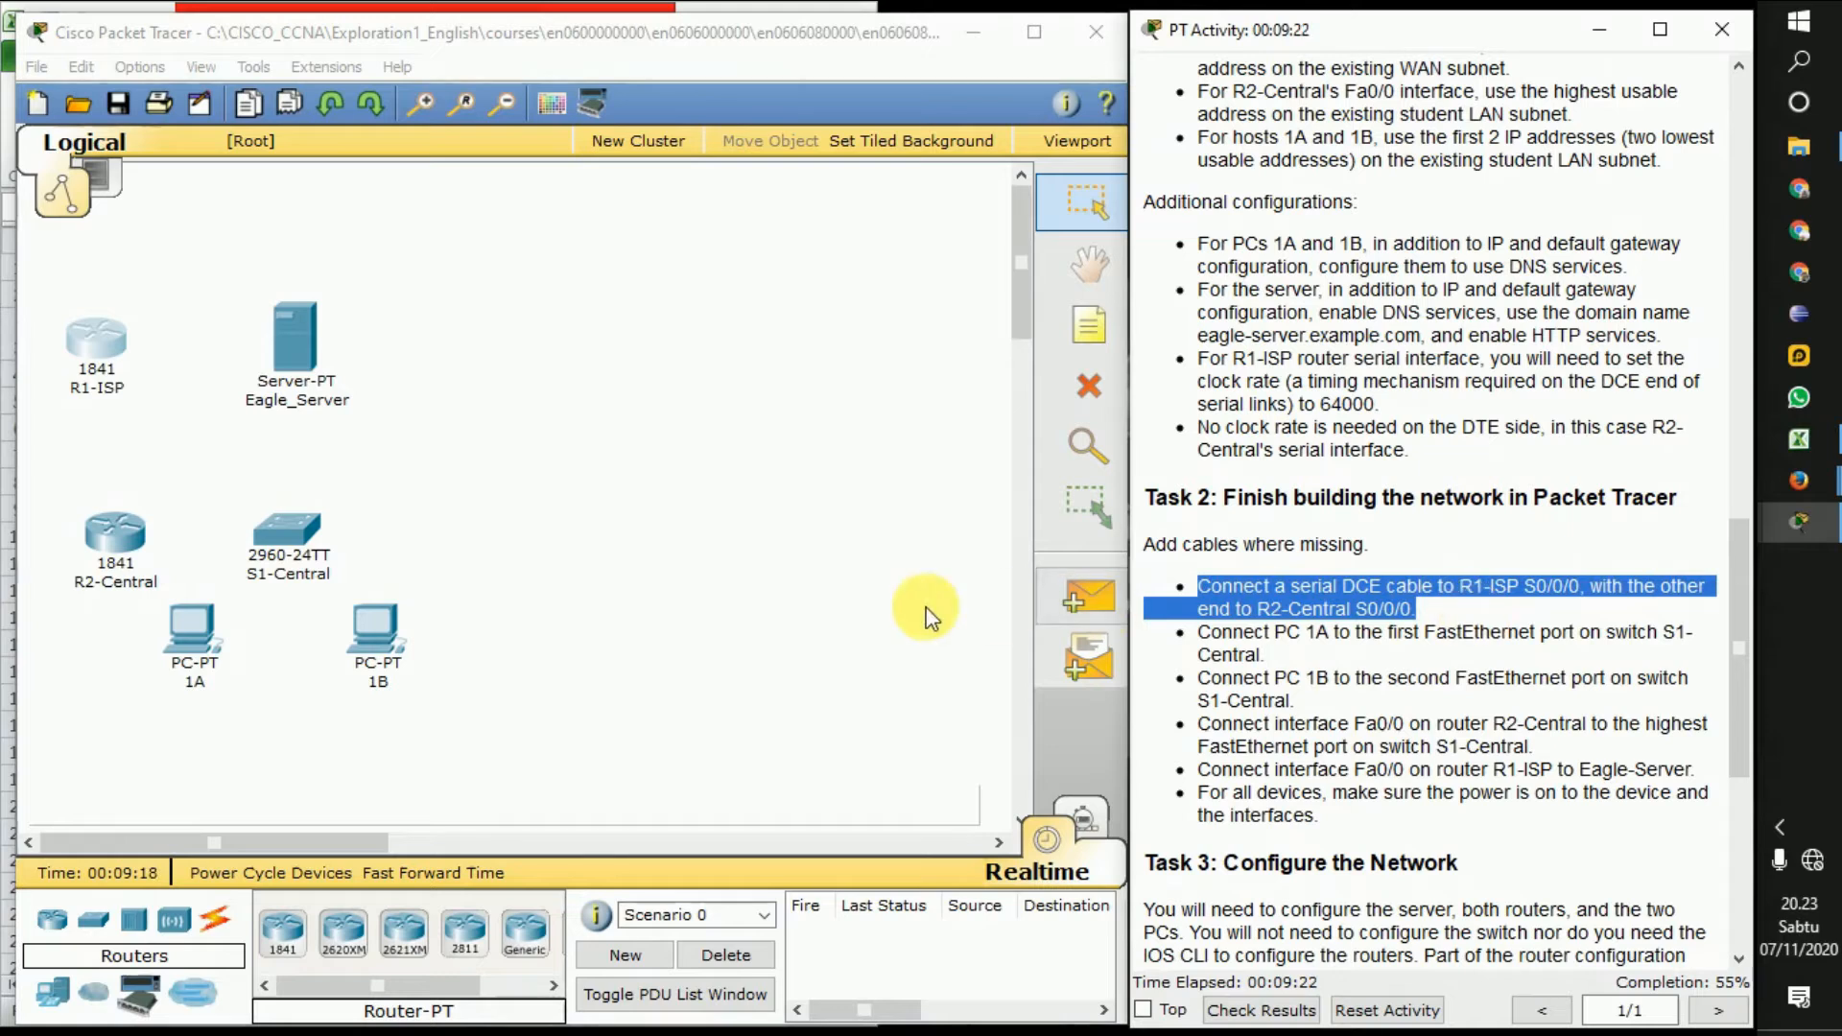
drag(395, 983, 462, 975)
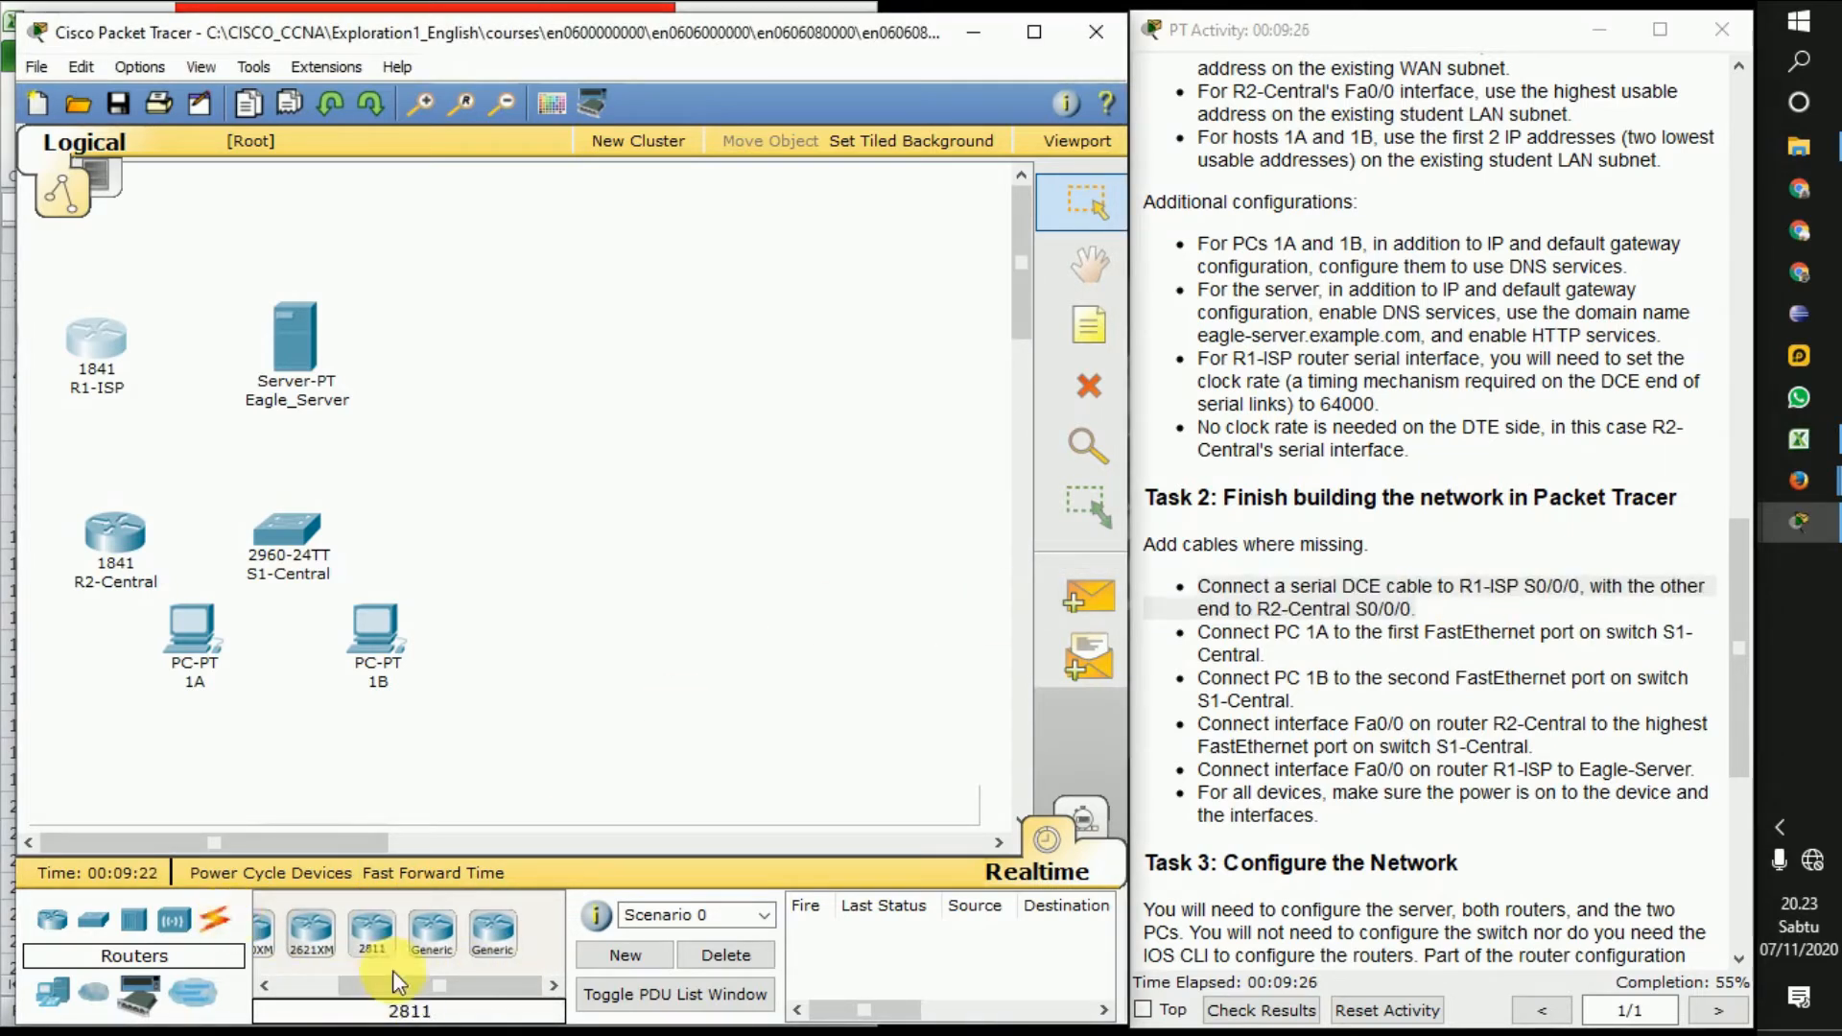
click(230, 931)
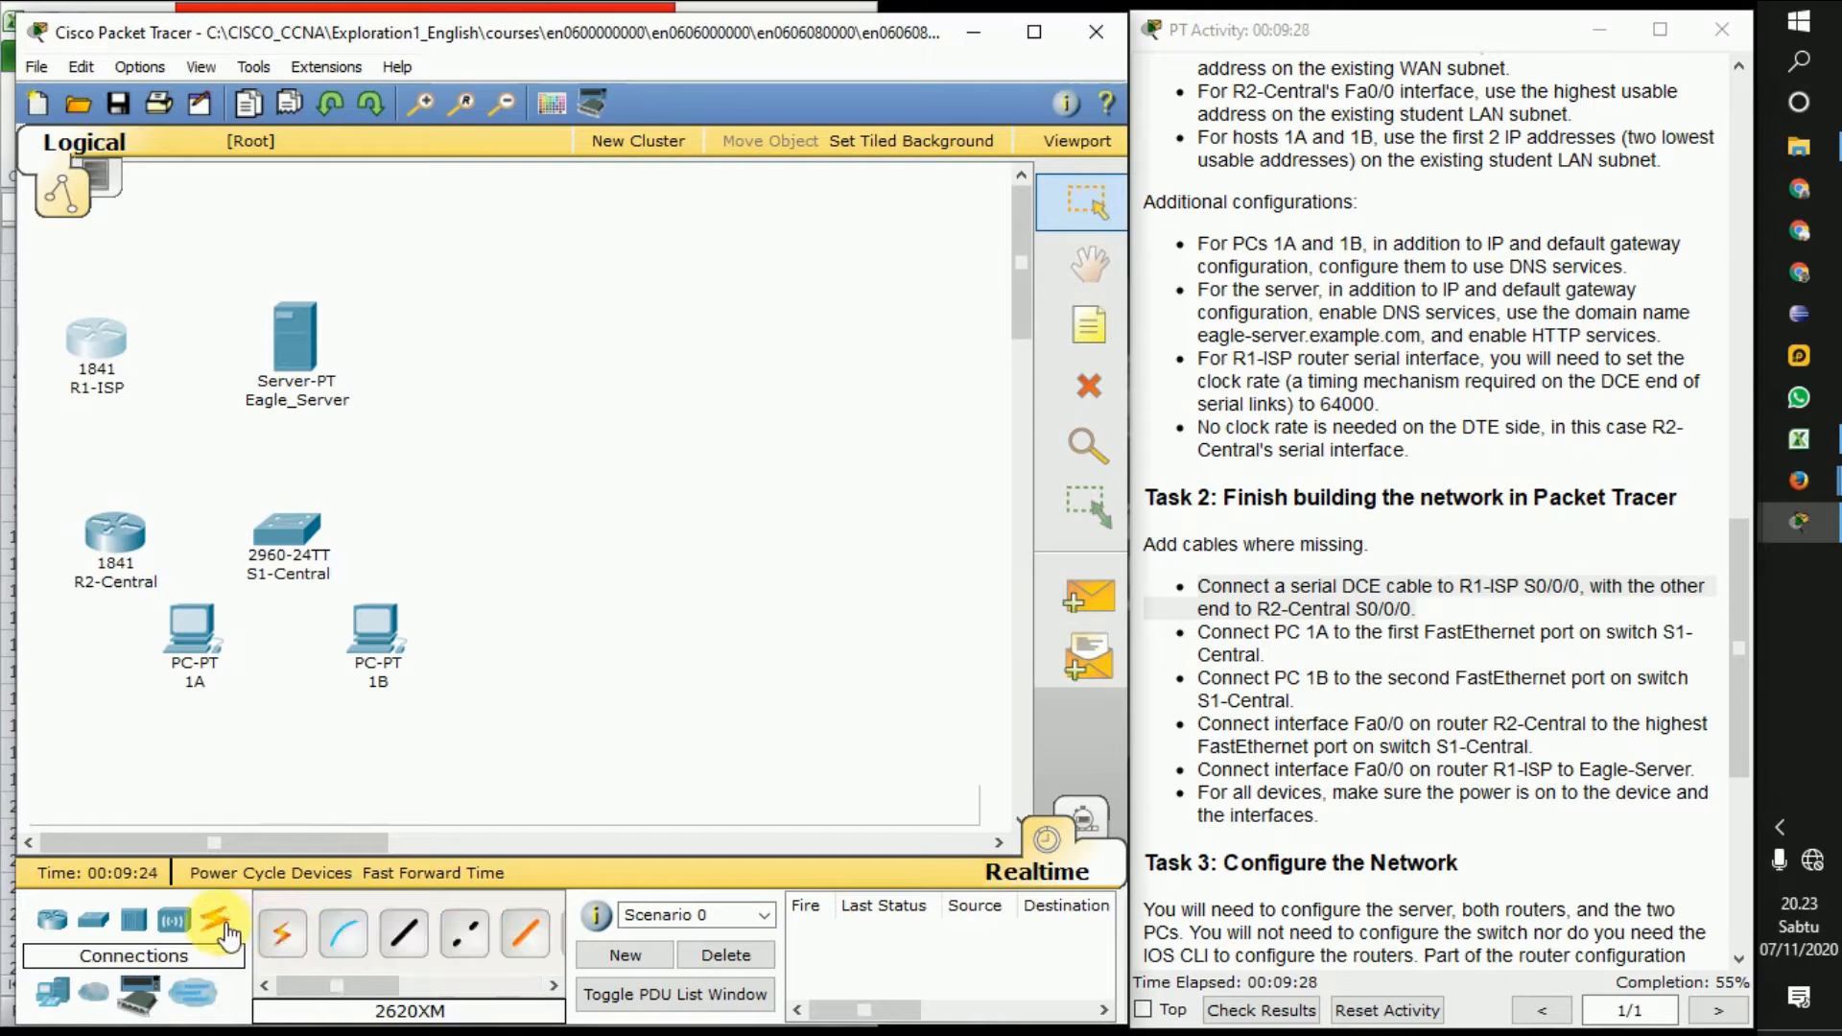
drag(378, 983, 498, 988)
click(422, 936)
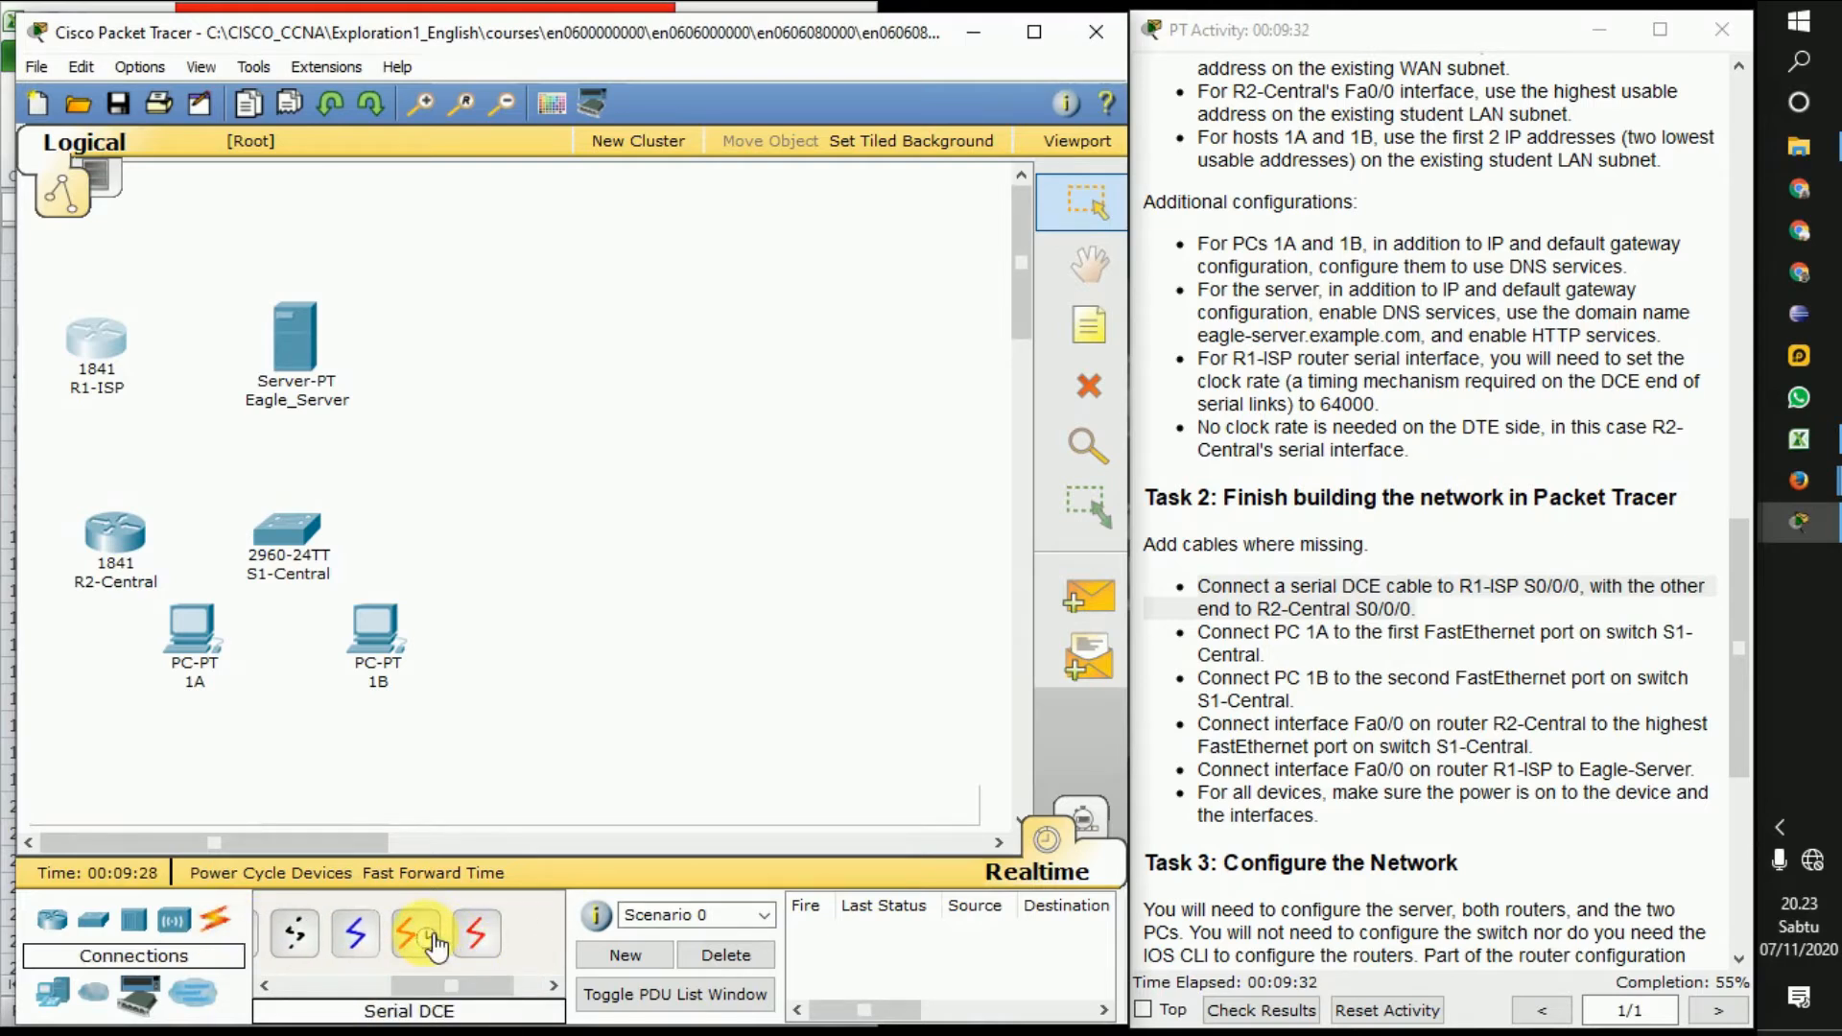
click(430, 935)
click(85, 336)
click(131, 423)
click(112, 518)
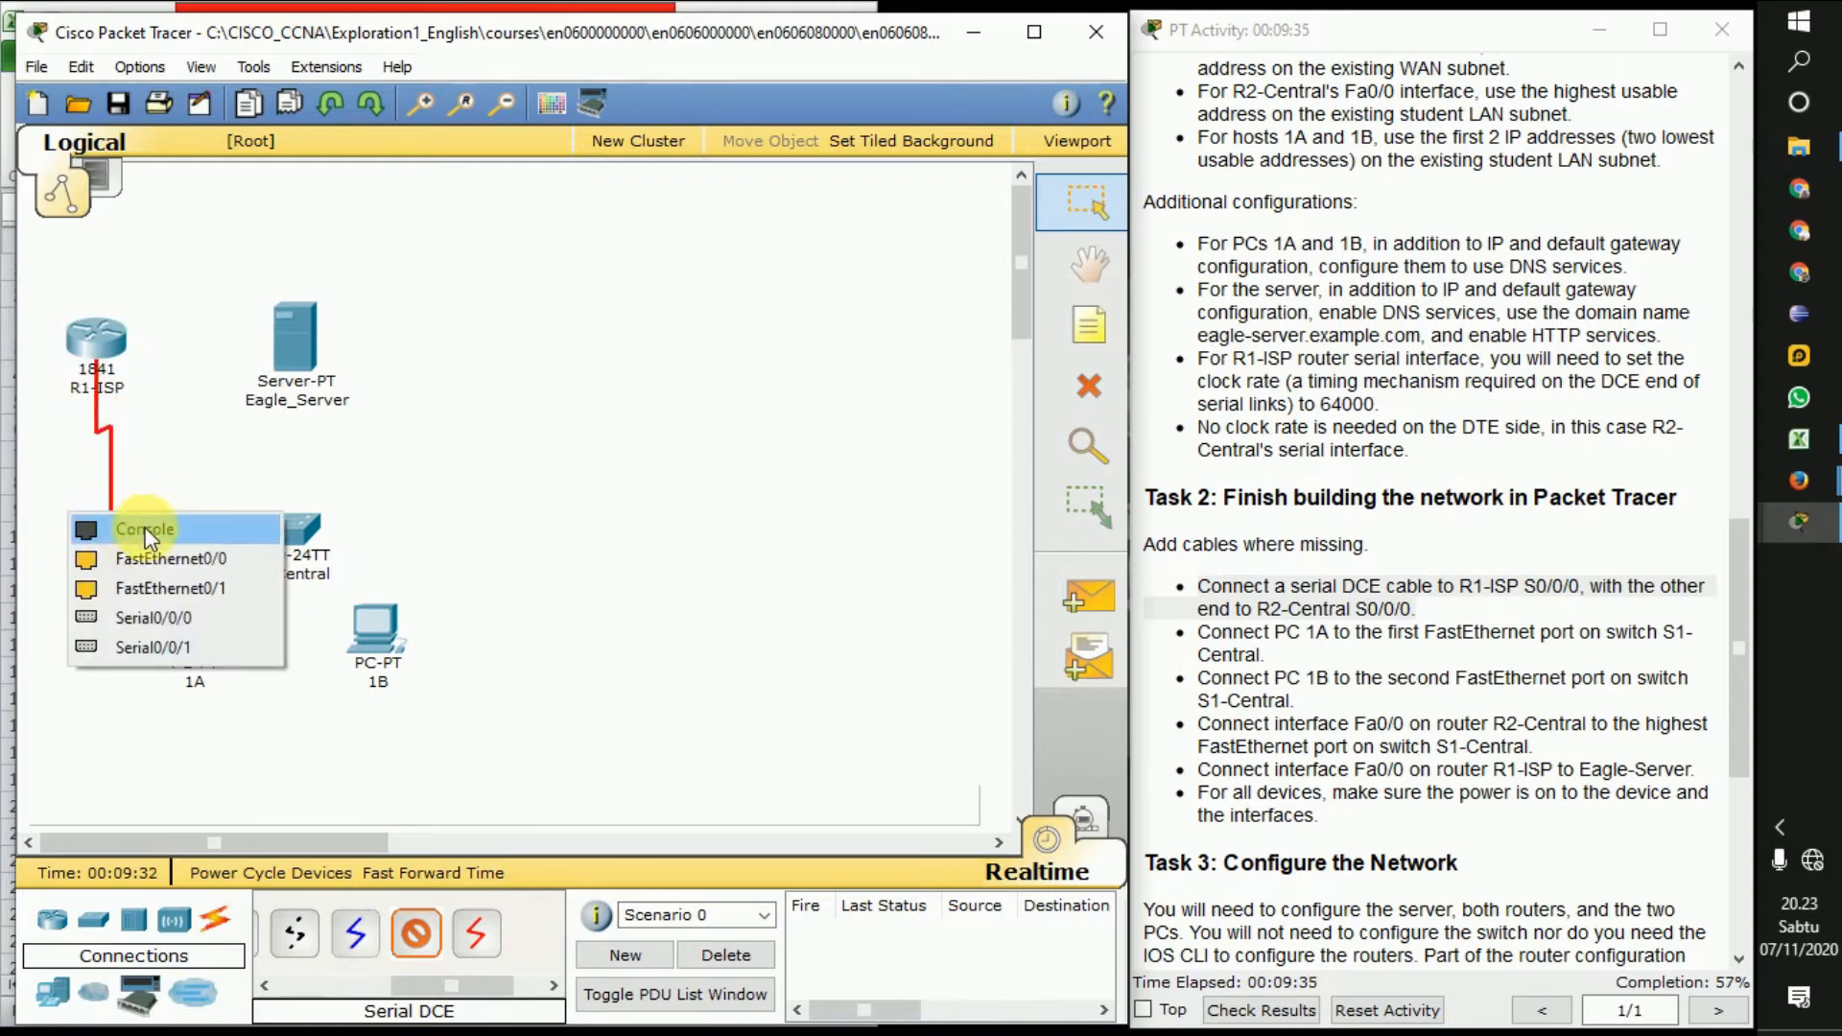
click(165, 613)
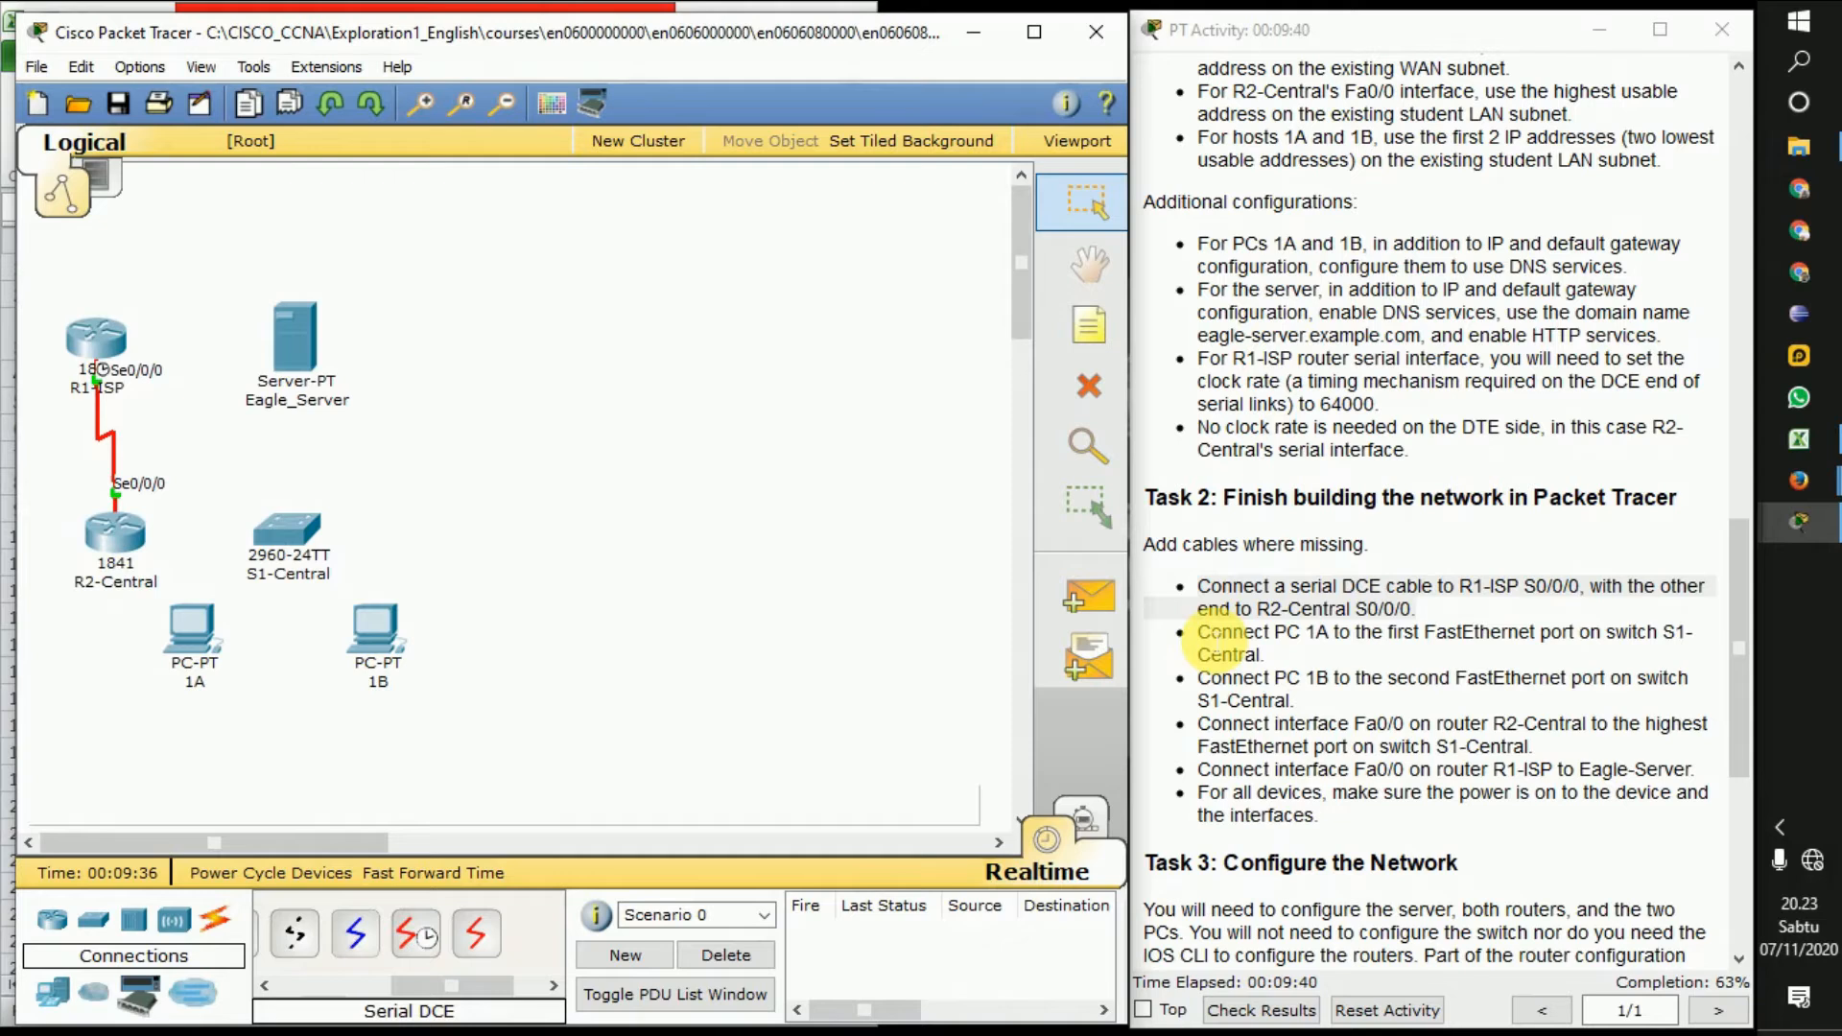
Connect FastEthernet0/1 on switch S1-Central to PC 1A's FastEthernet port with a Copper Straight-Through cable
triple_click(1247, 649)
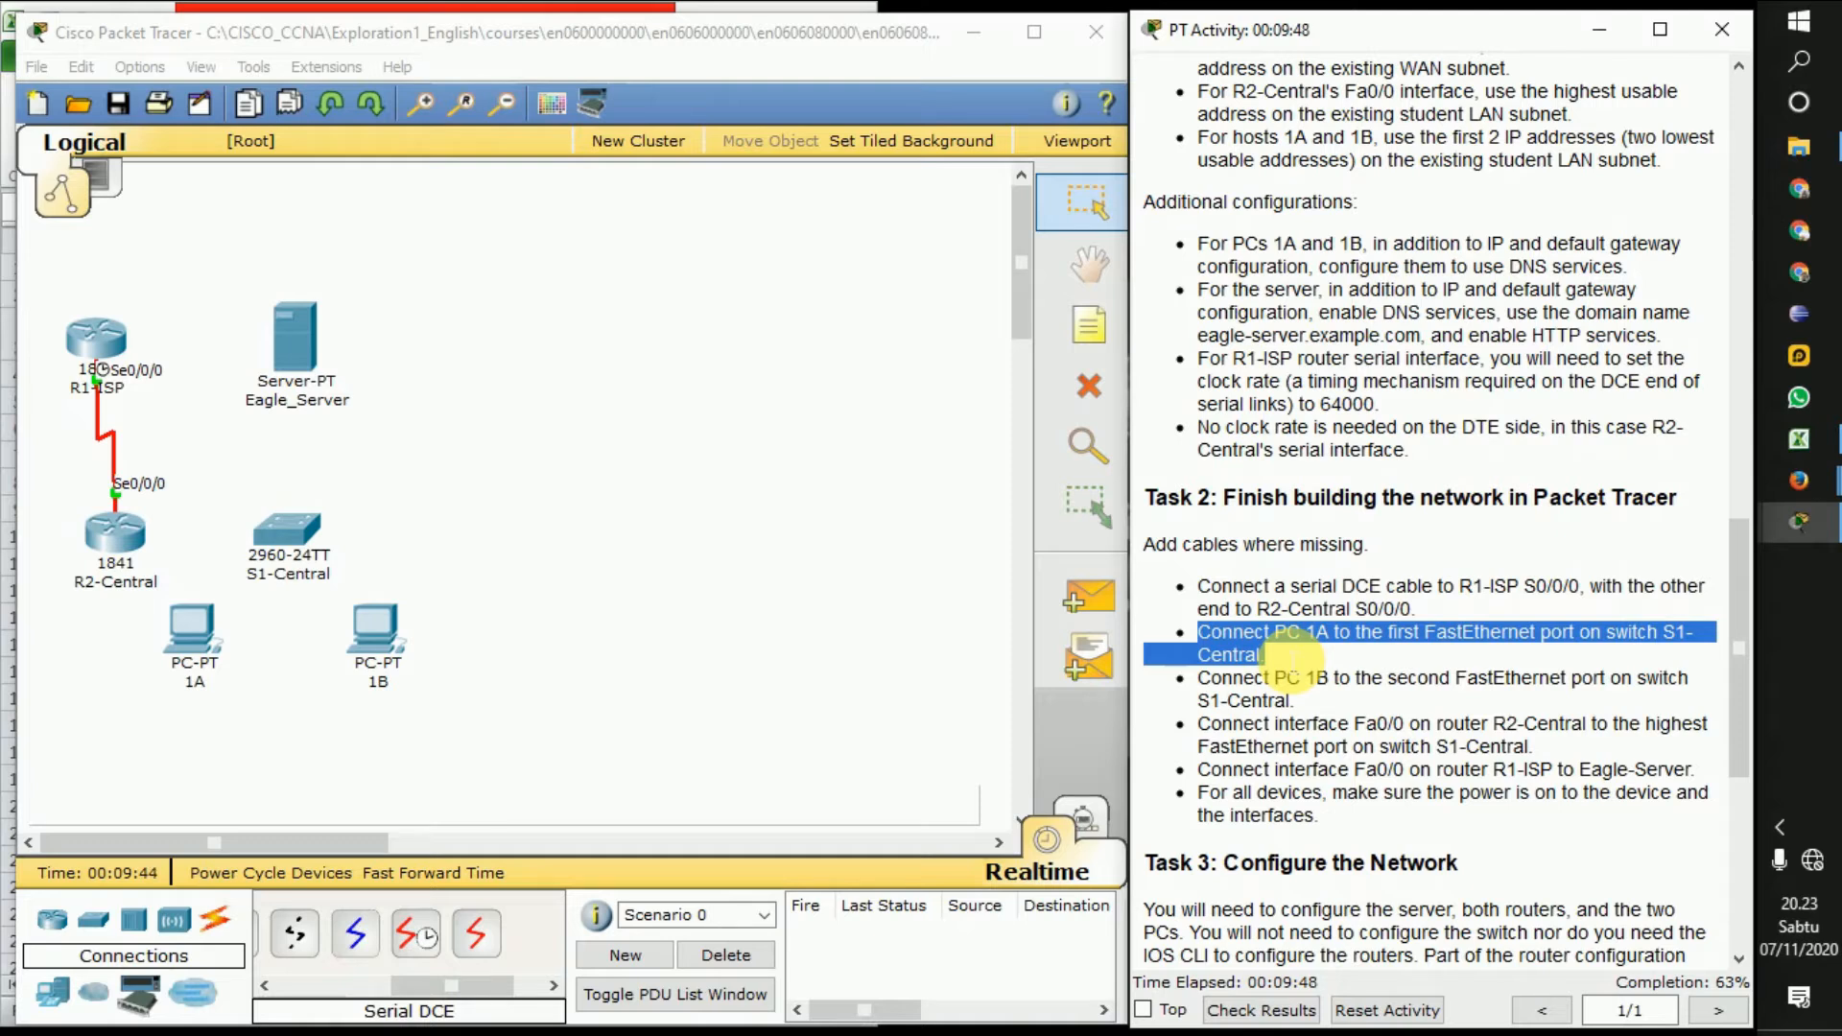
drag(416, 986, 331, 986)
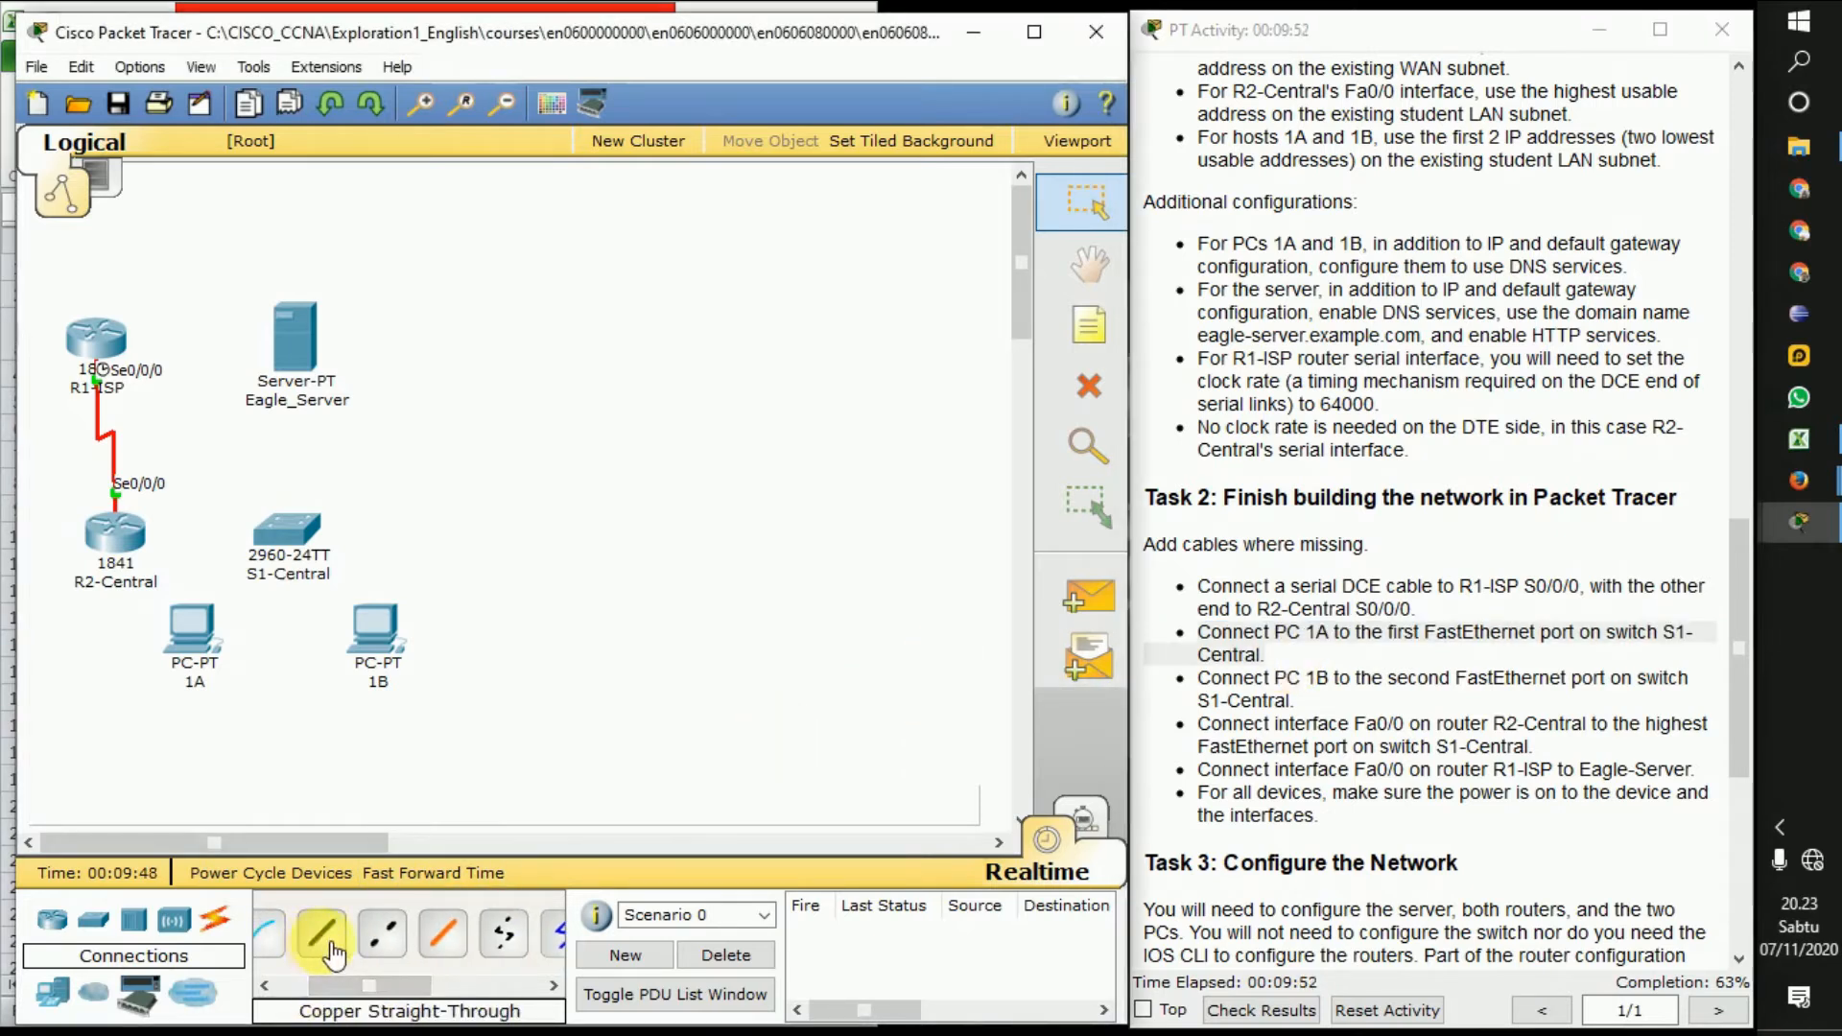
click(336, 954)
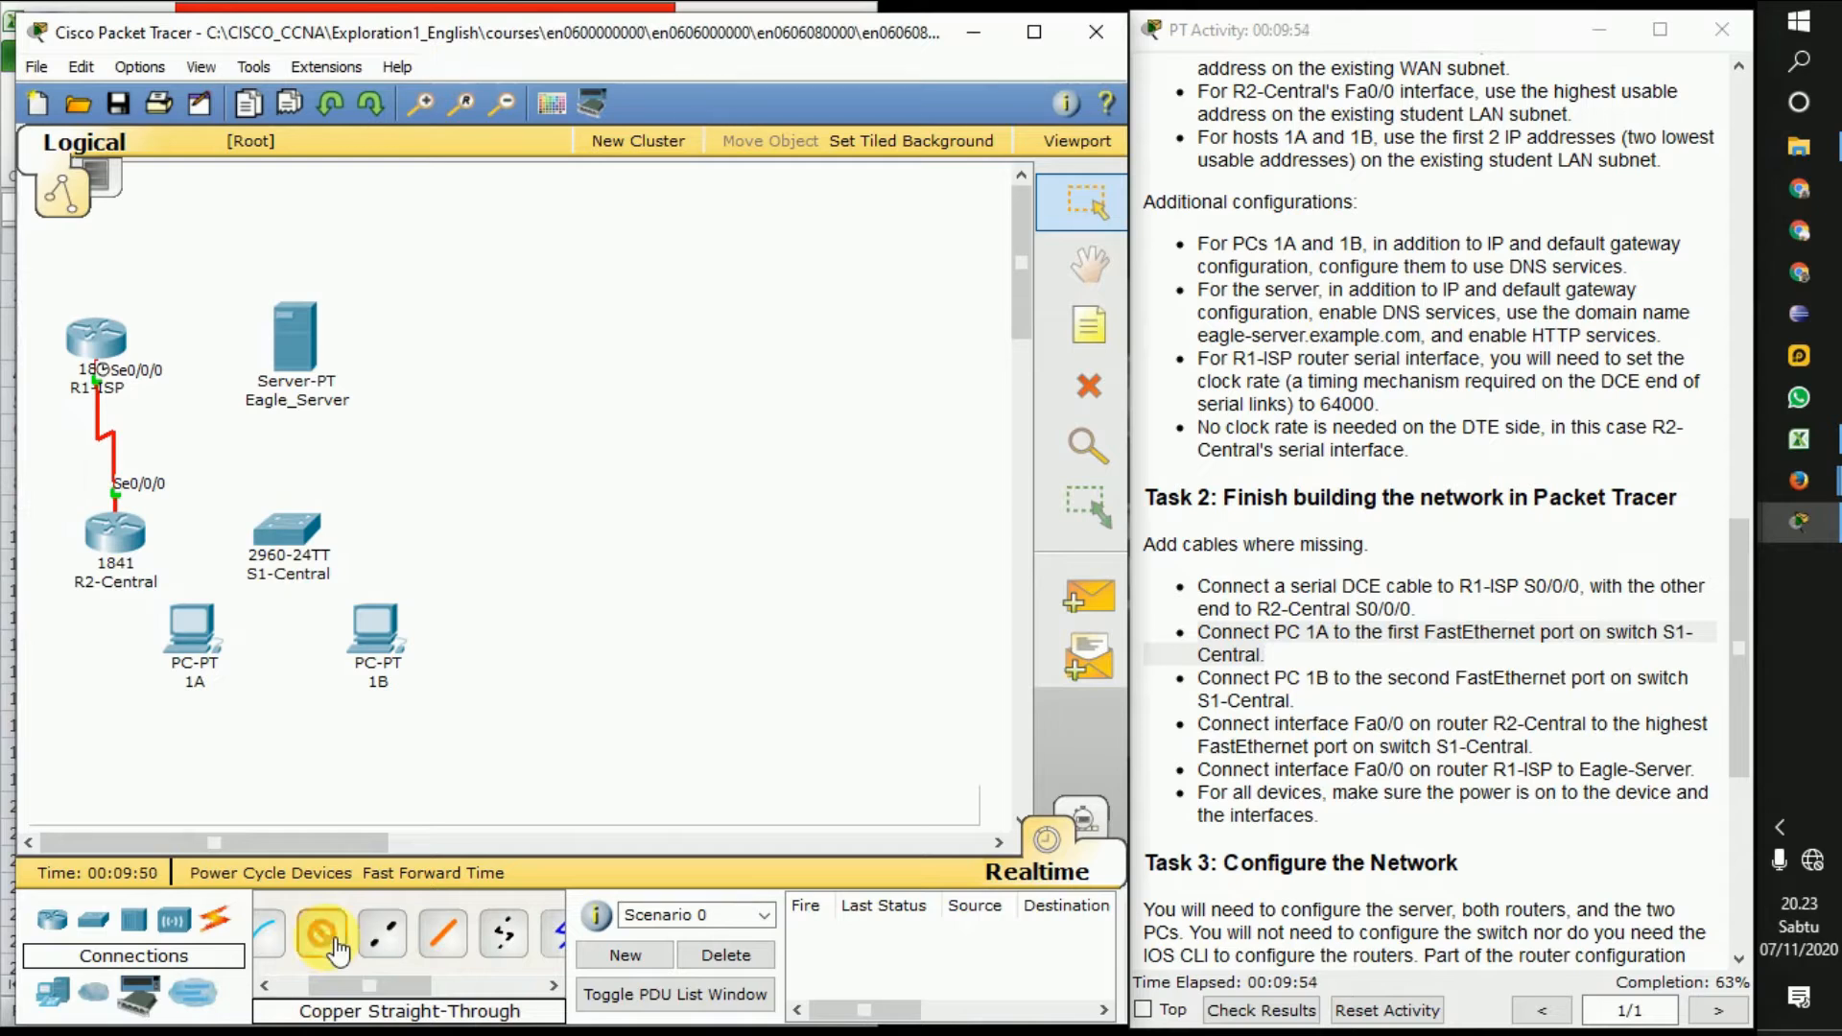
click(278, 530)
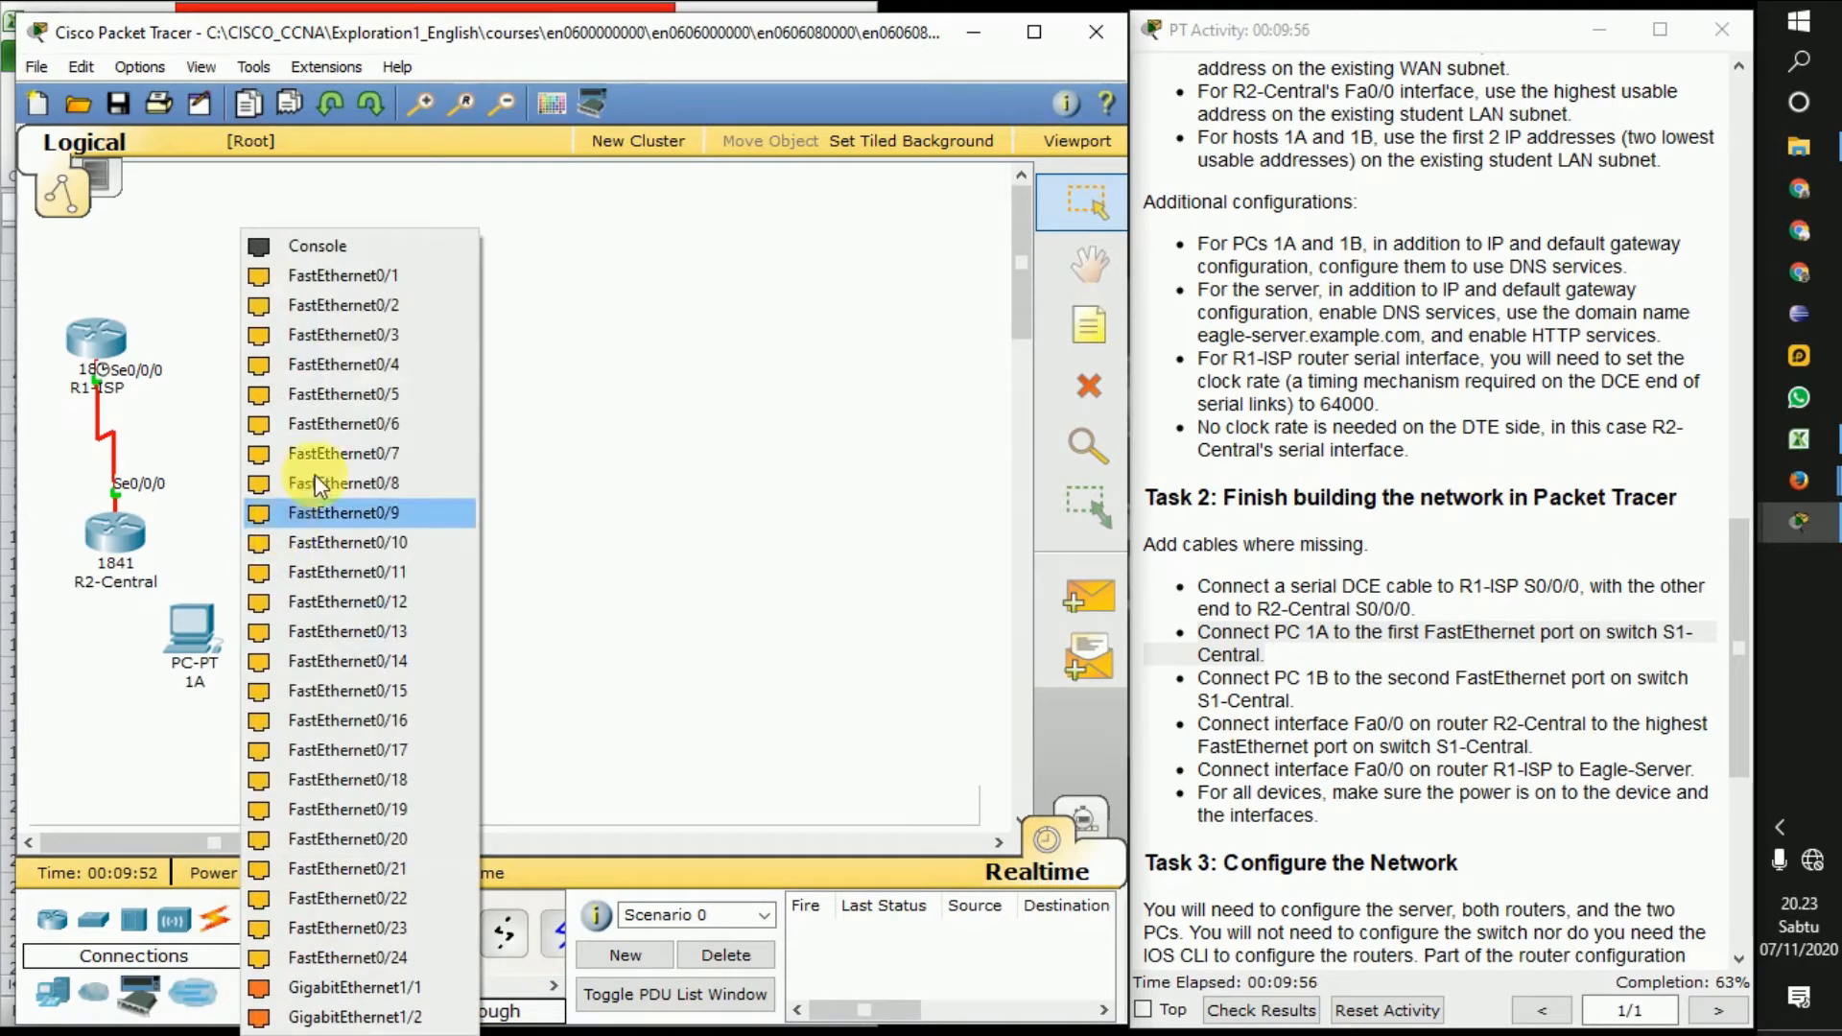
click(360, 276)
click(201, 631)
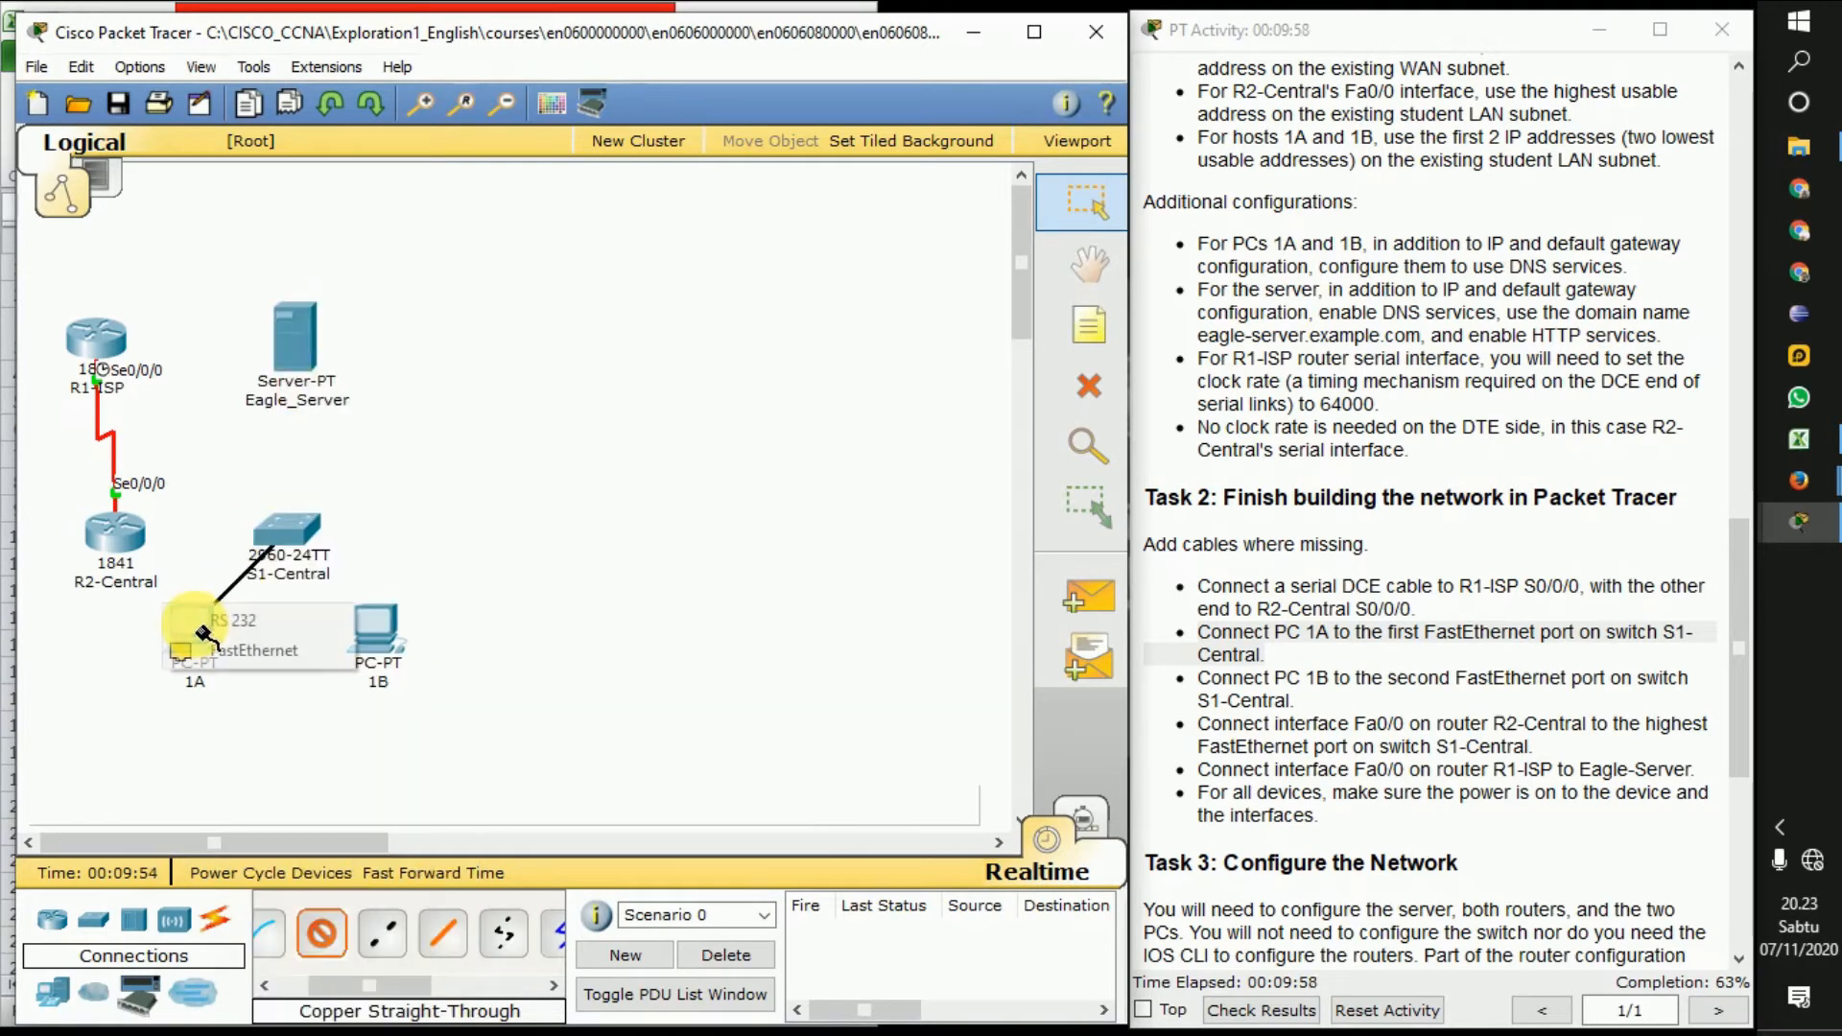
click(283, 648)
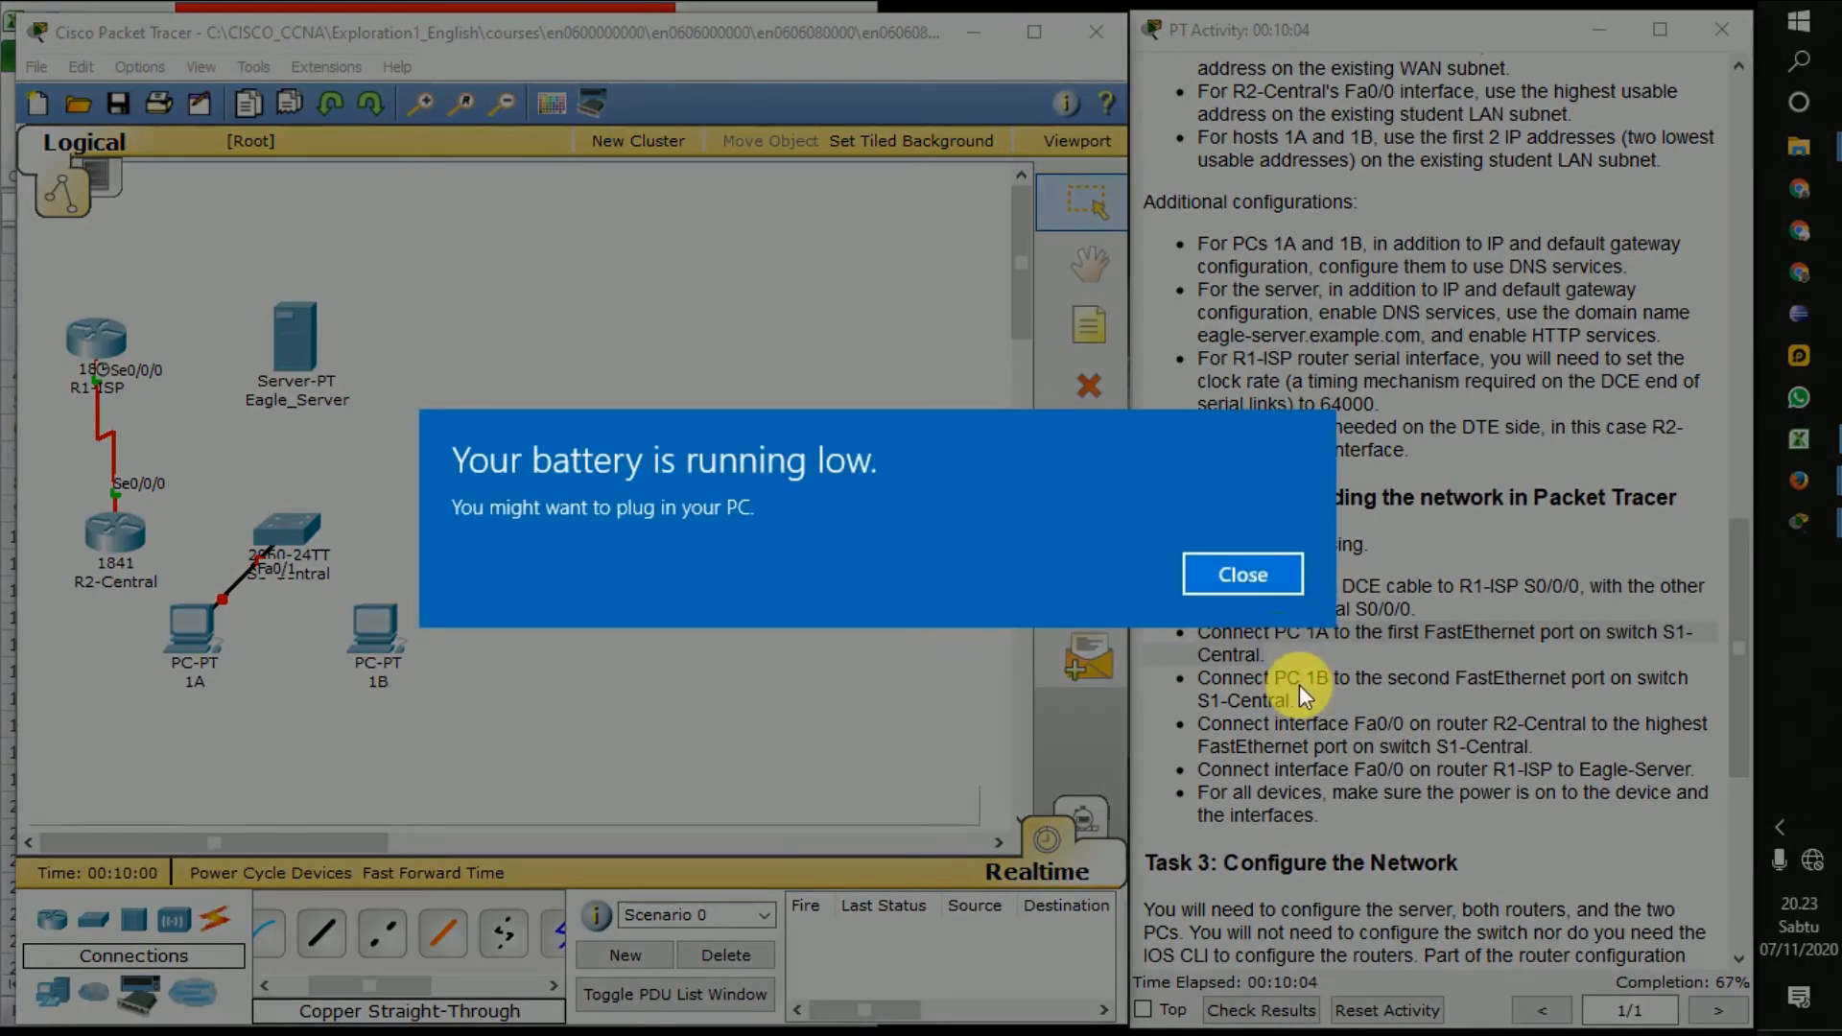
Dismiss the battery warning and connect FastEthernet0/2 on S1-Central to PC 1B's FastEthernet port with a Copper Straight-Through cable
click(1257, 580)
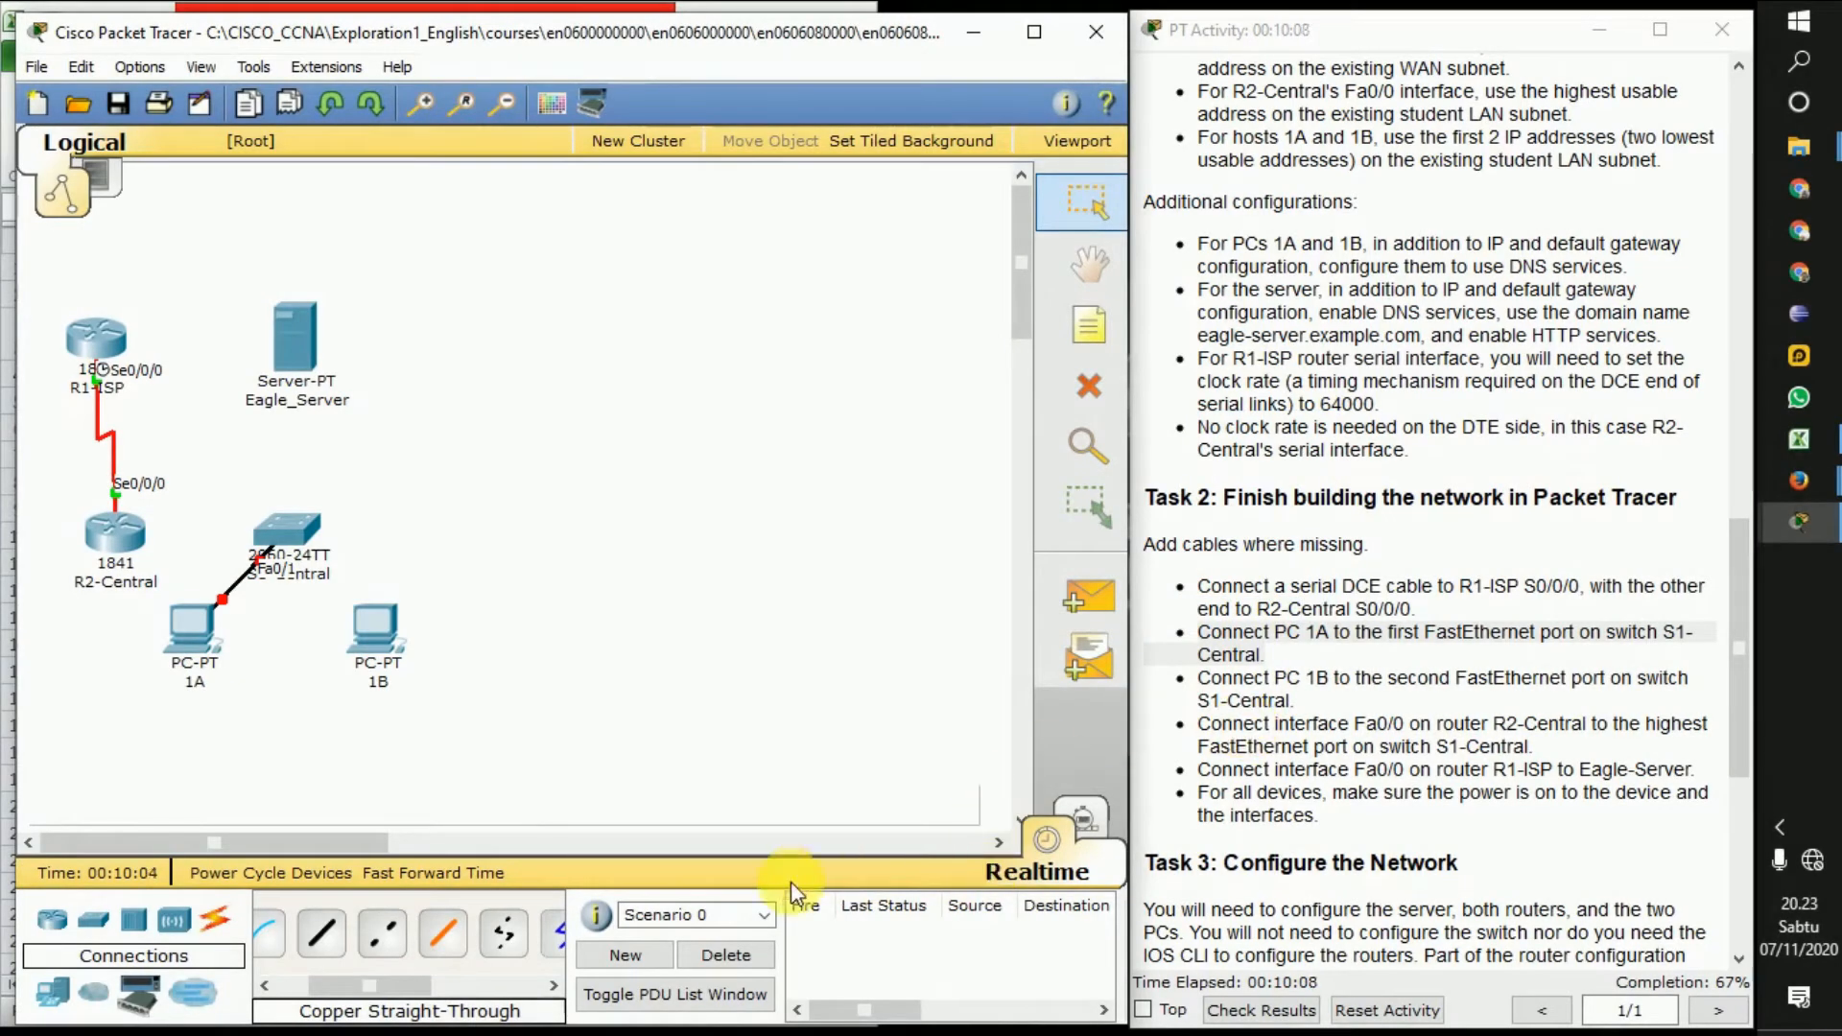
click(327, 936)
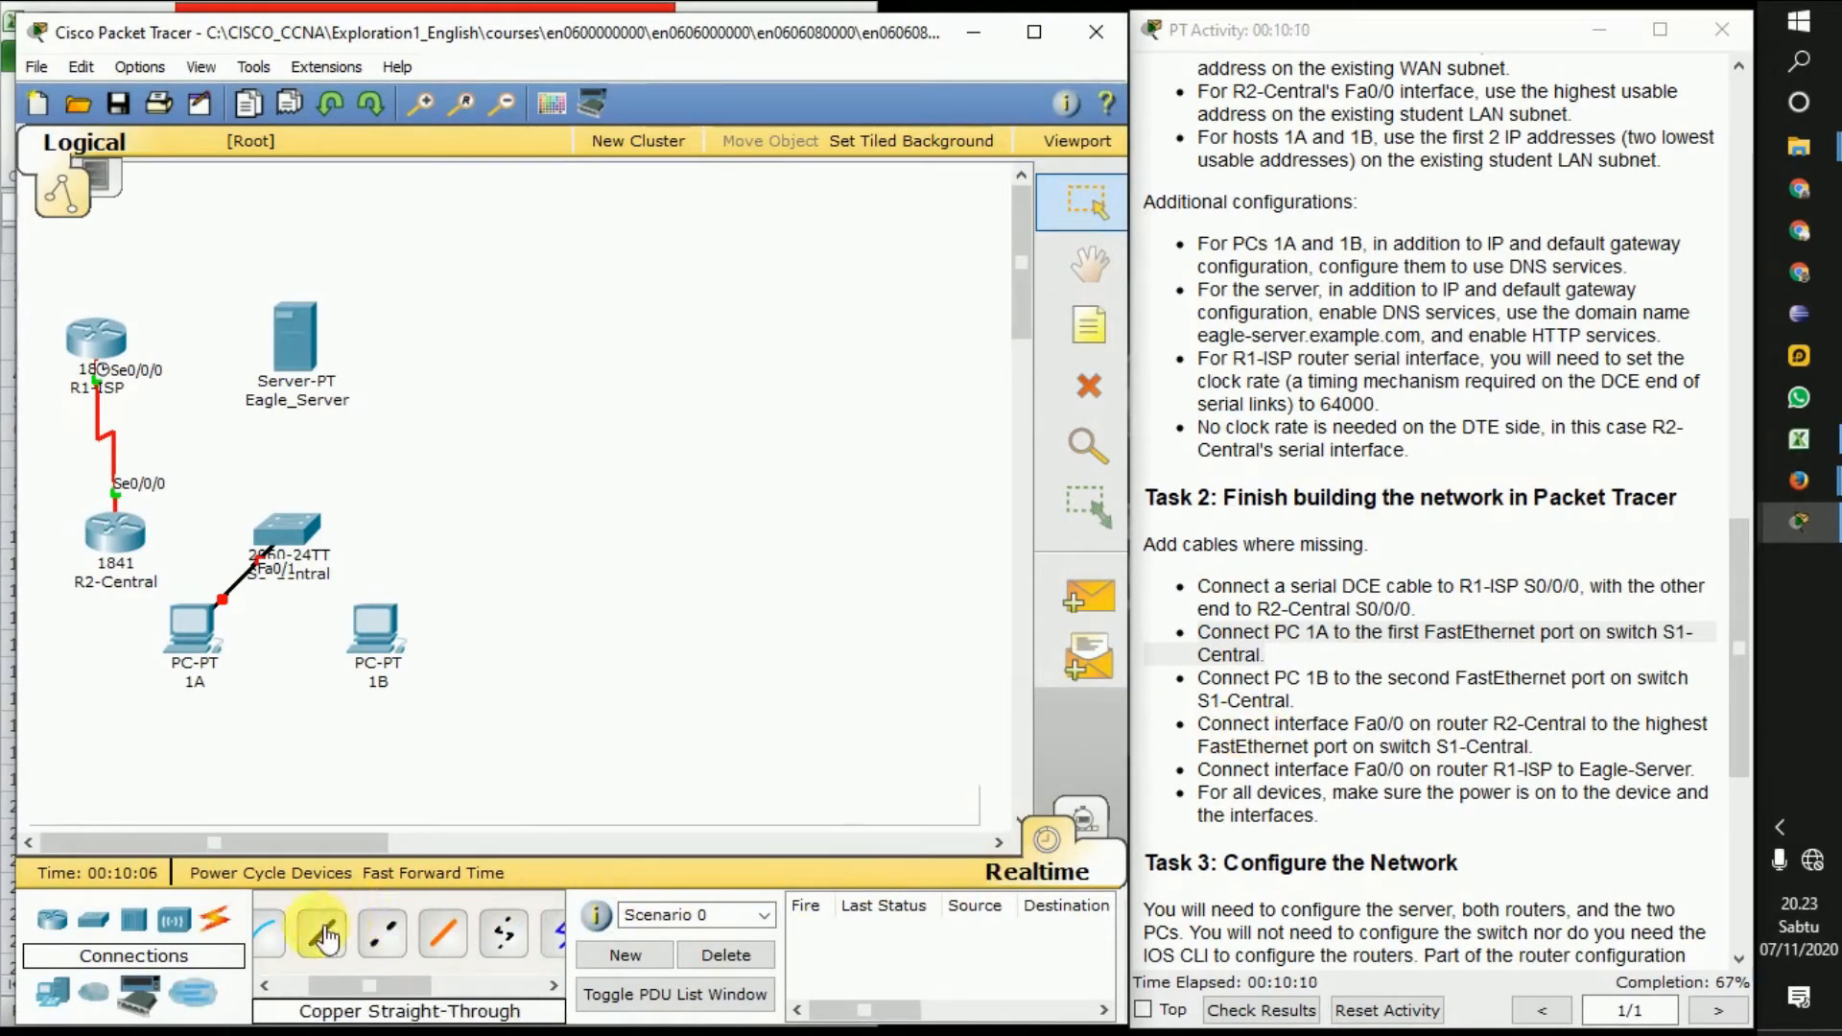
click(388, 624)
click(281, 535)
click(425, 305)
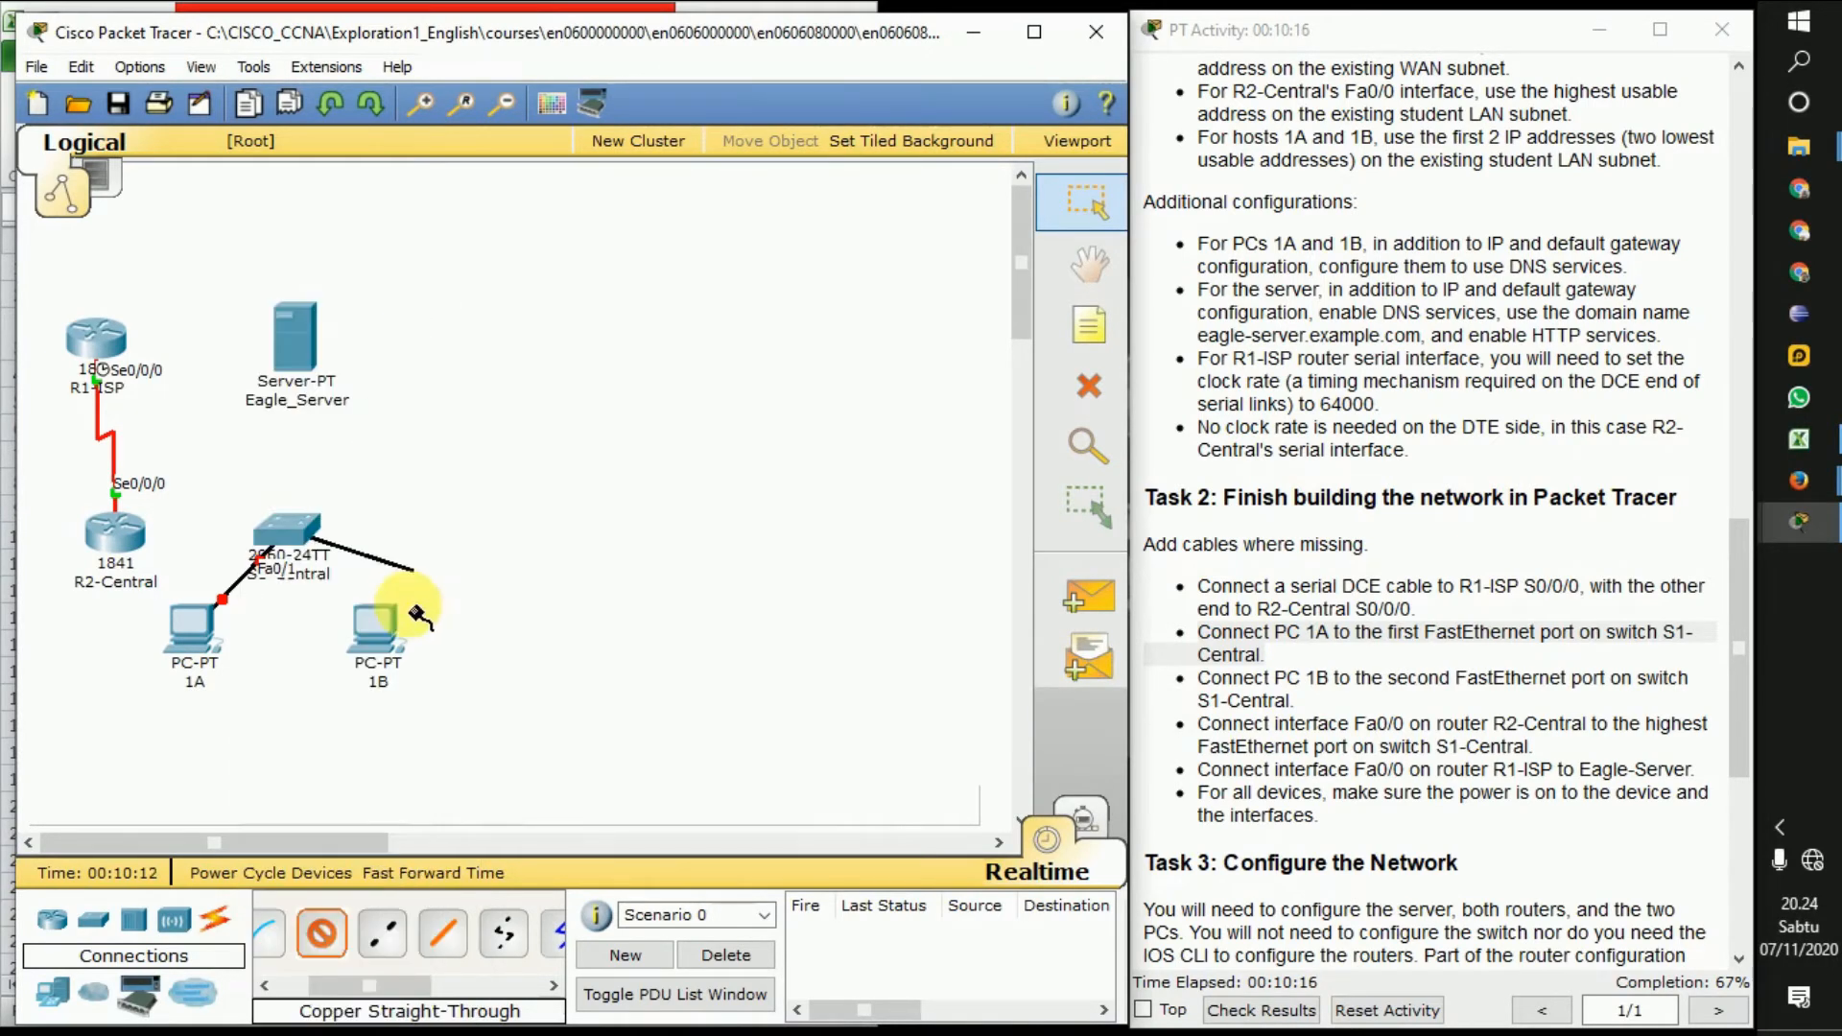
click(355, 612)
click(429, 652)
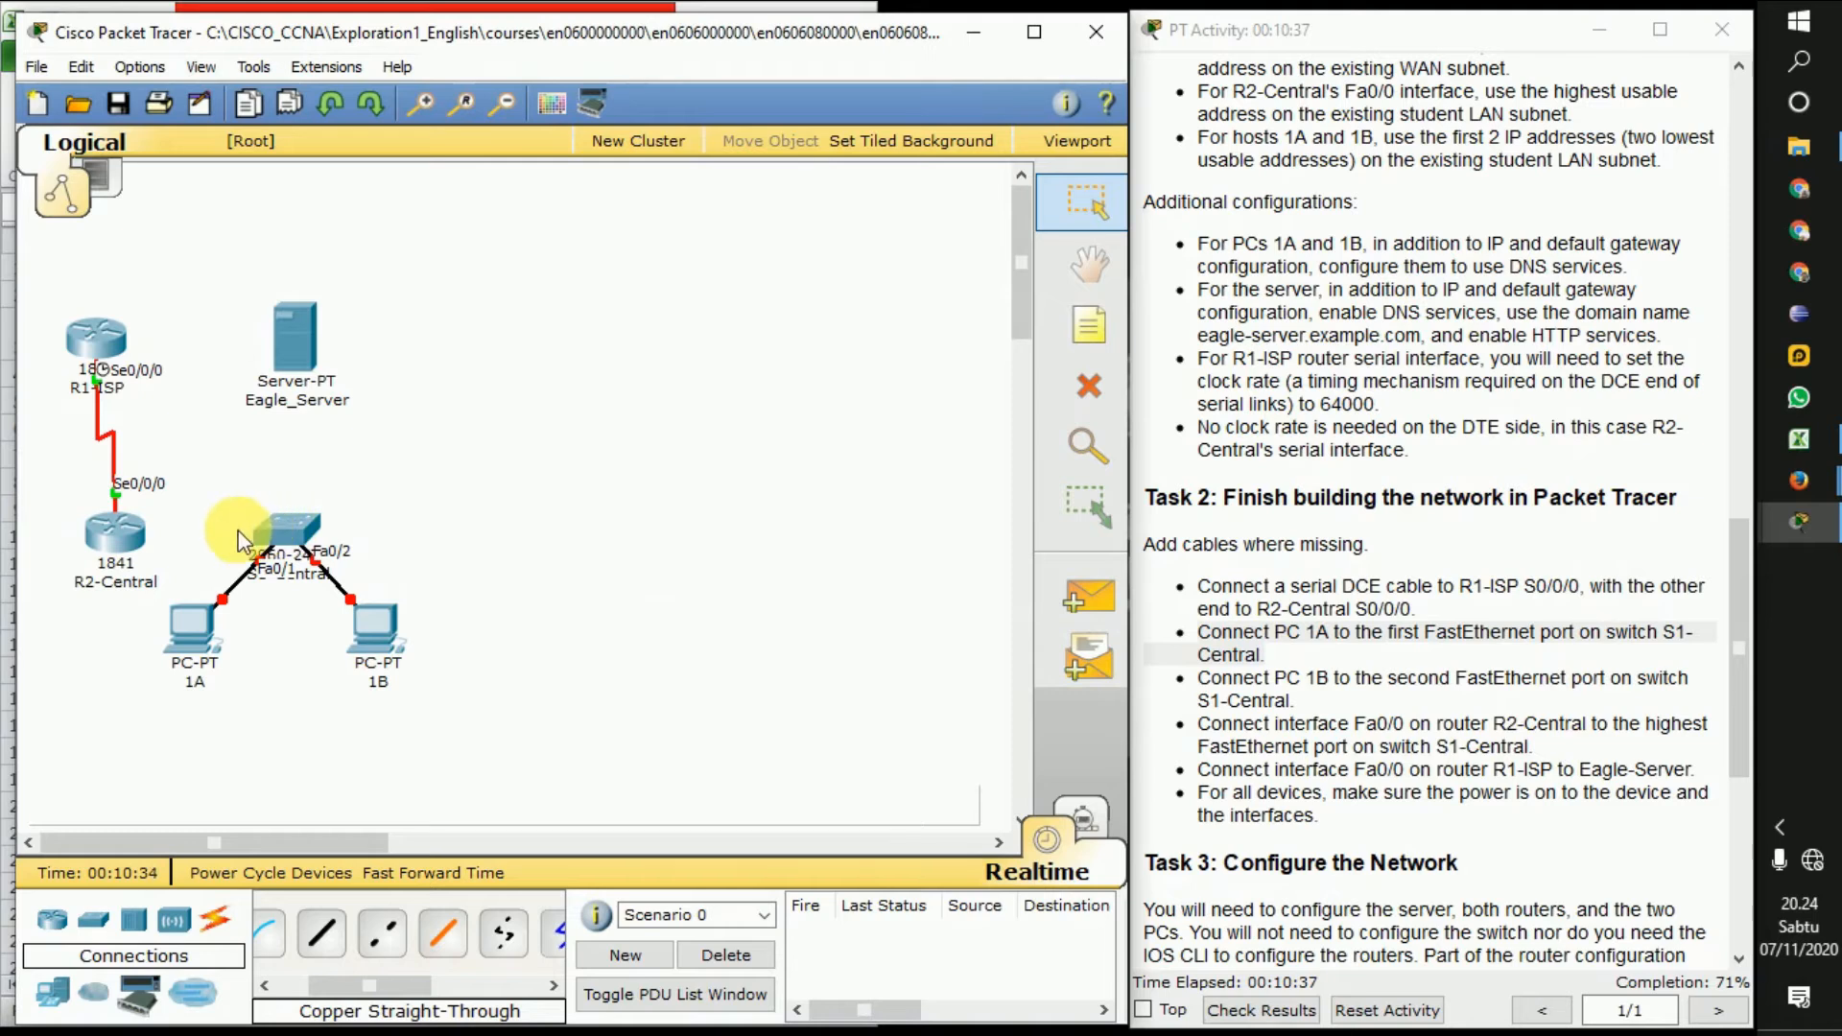
Connect FastEthernet0/24 on S1-Central to R2-Central's FastEthernet0/0 with a Copper Straight-Through cable
mouse_move(110, 537)
mouse_move(282, 547)
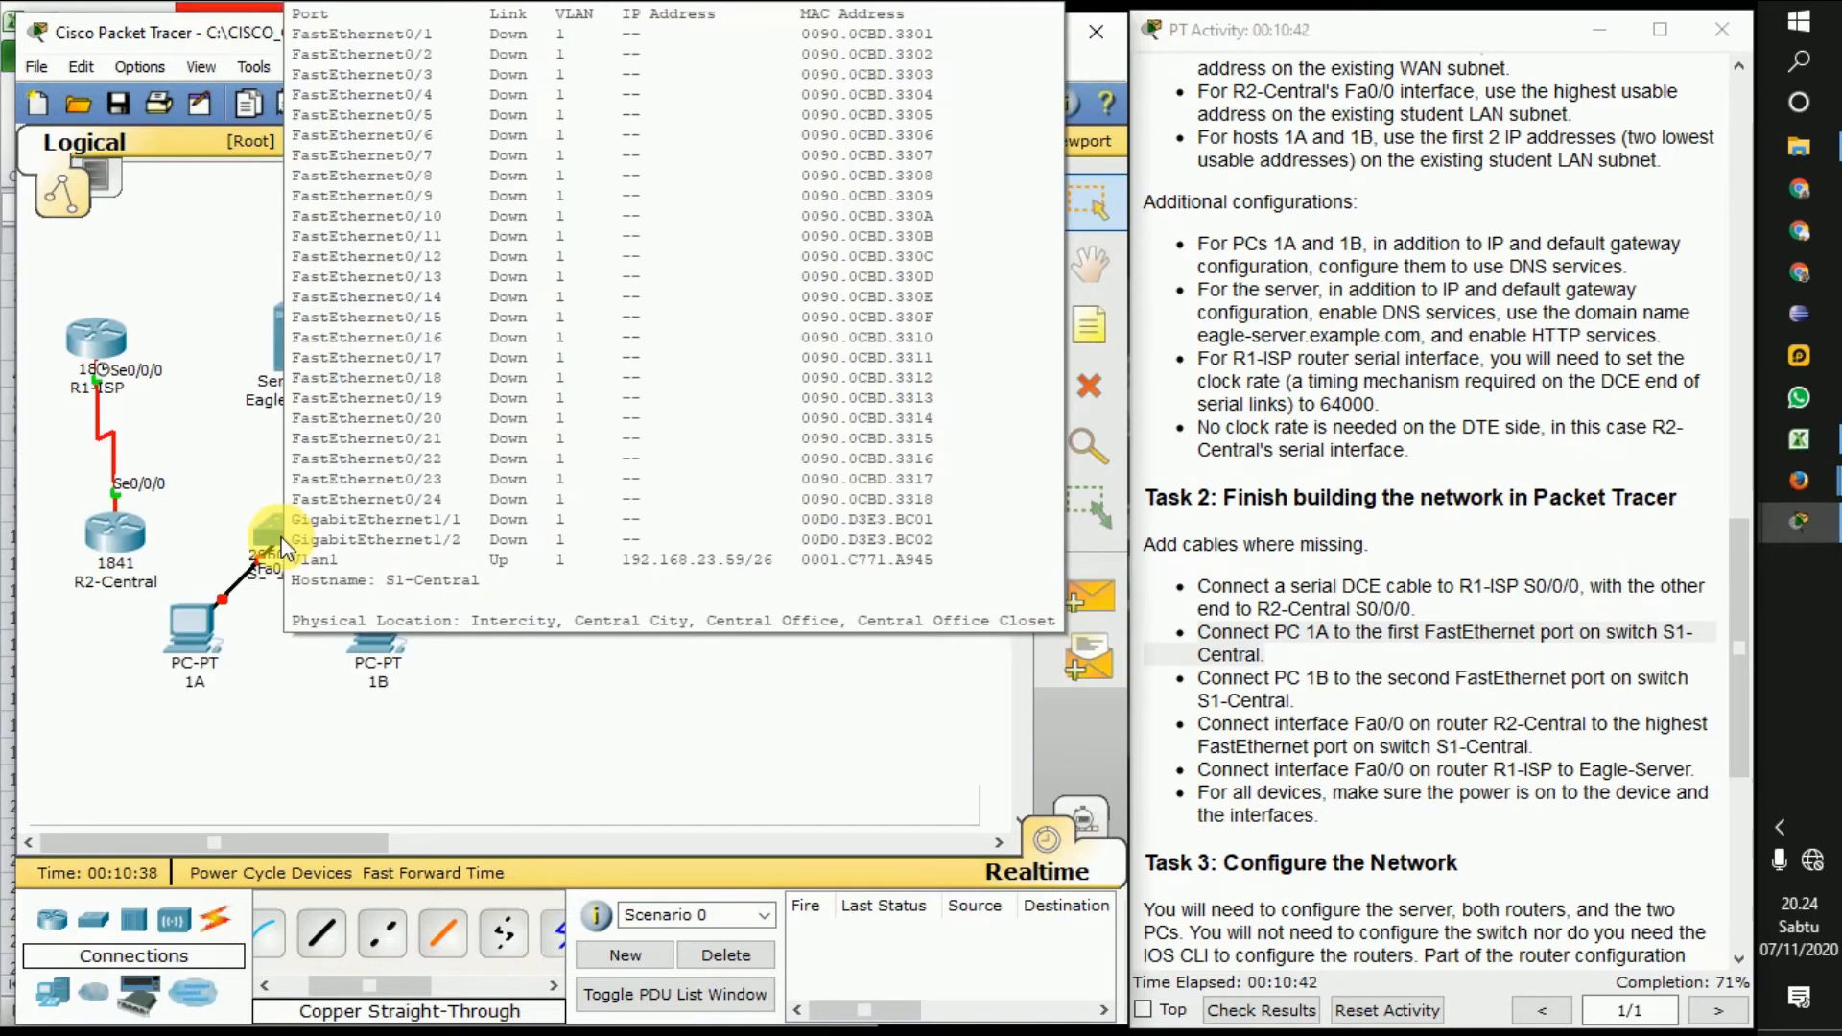
click(384, 935)
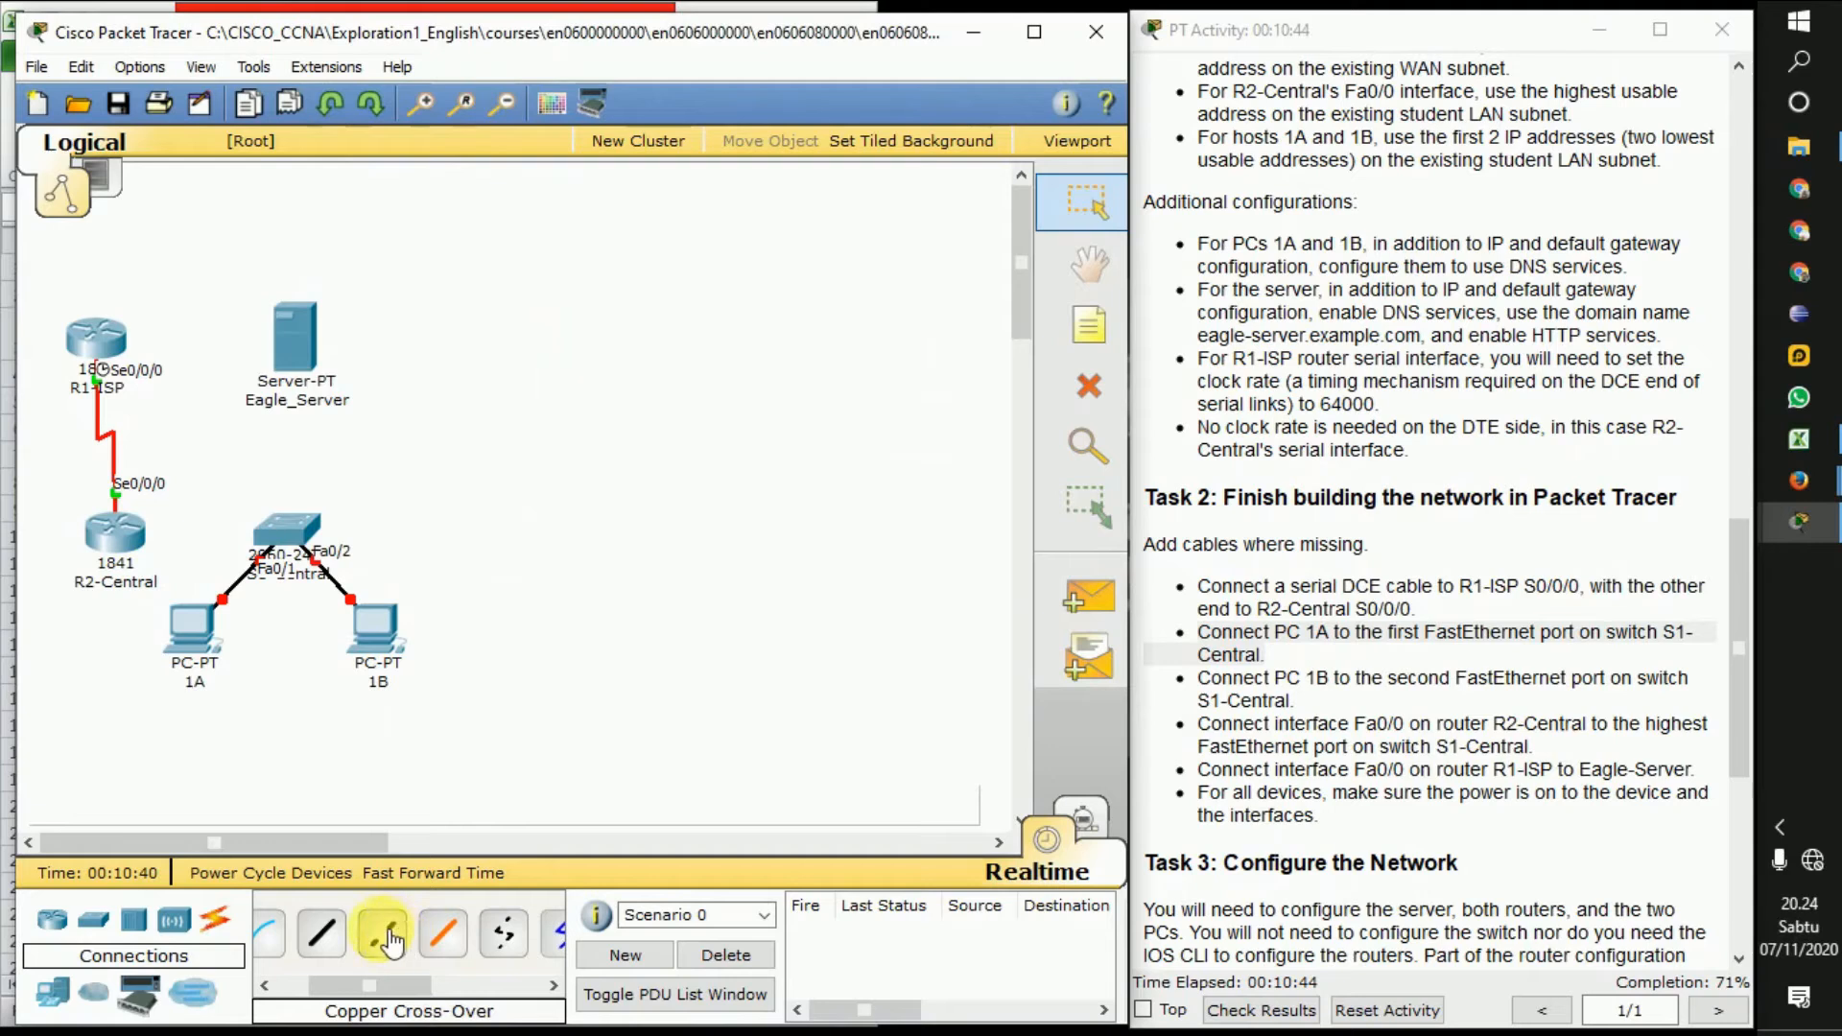
click(322, 933)
click(281, 525)
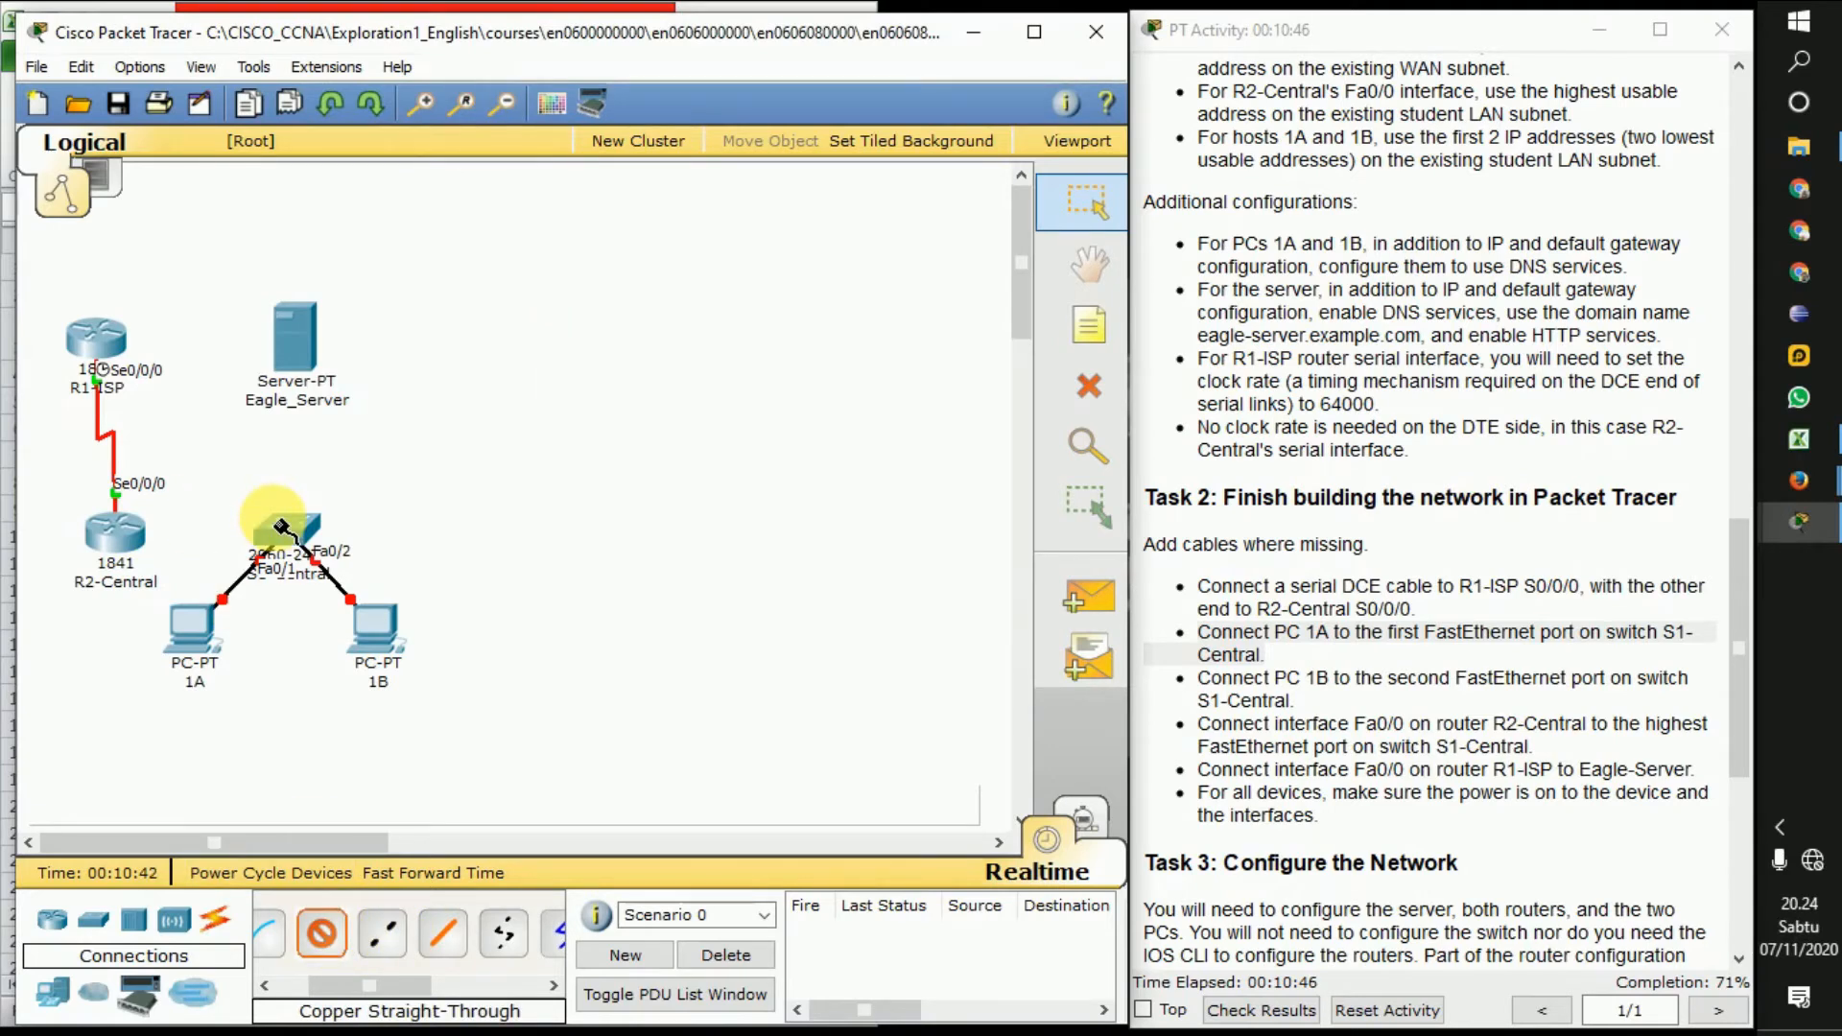
click(278, 526)
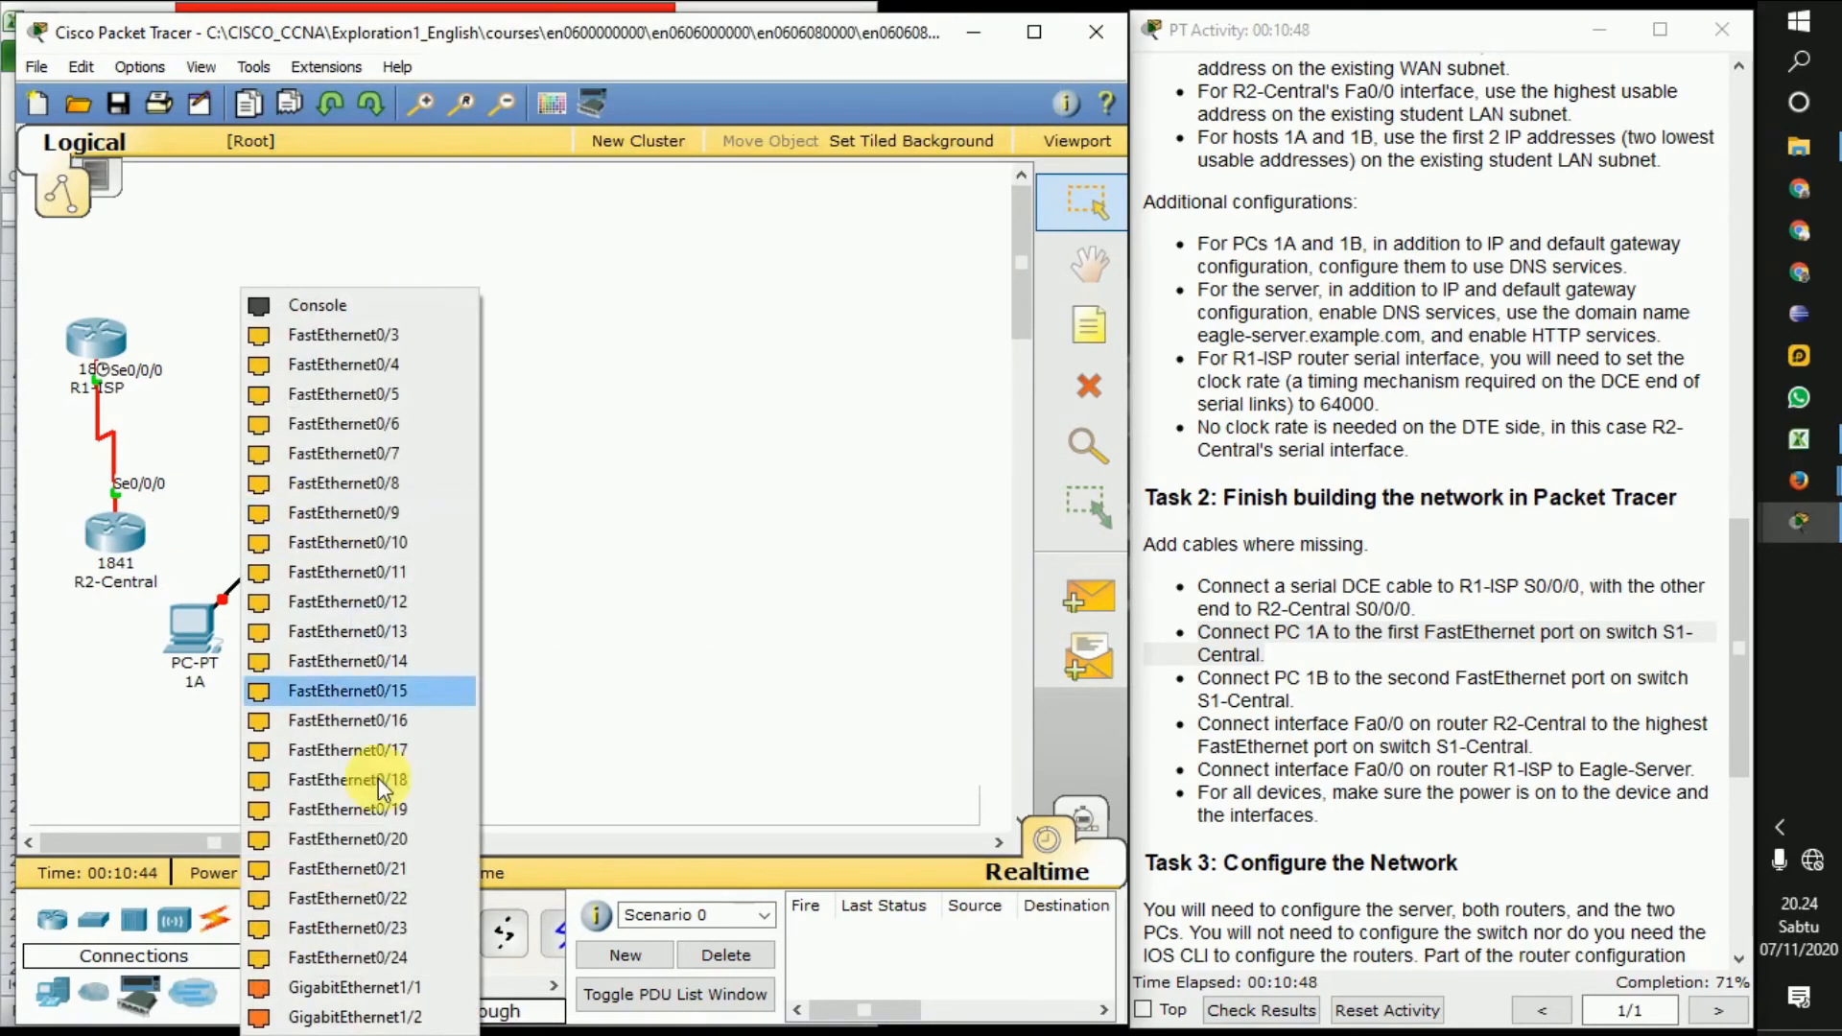
click(385, 958)
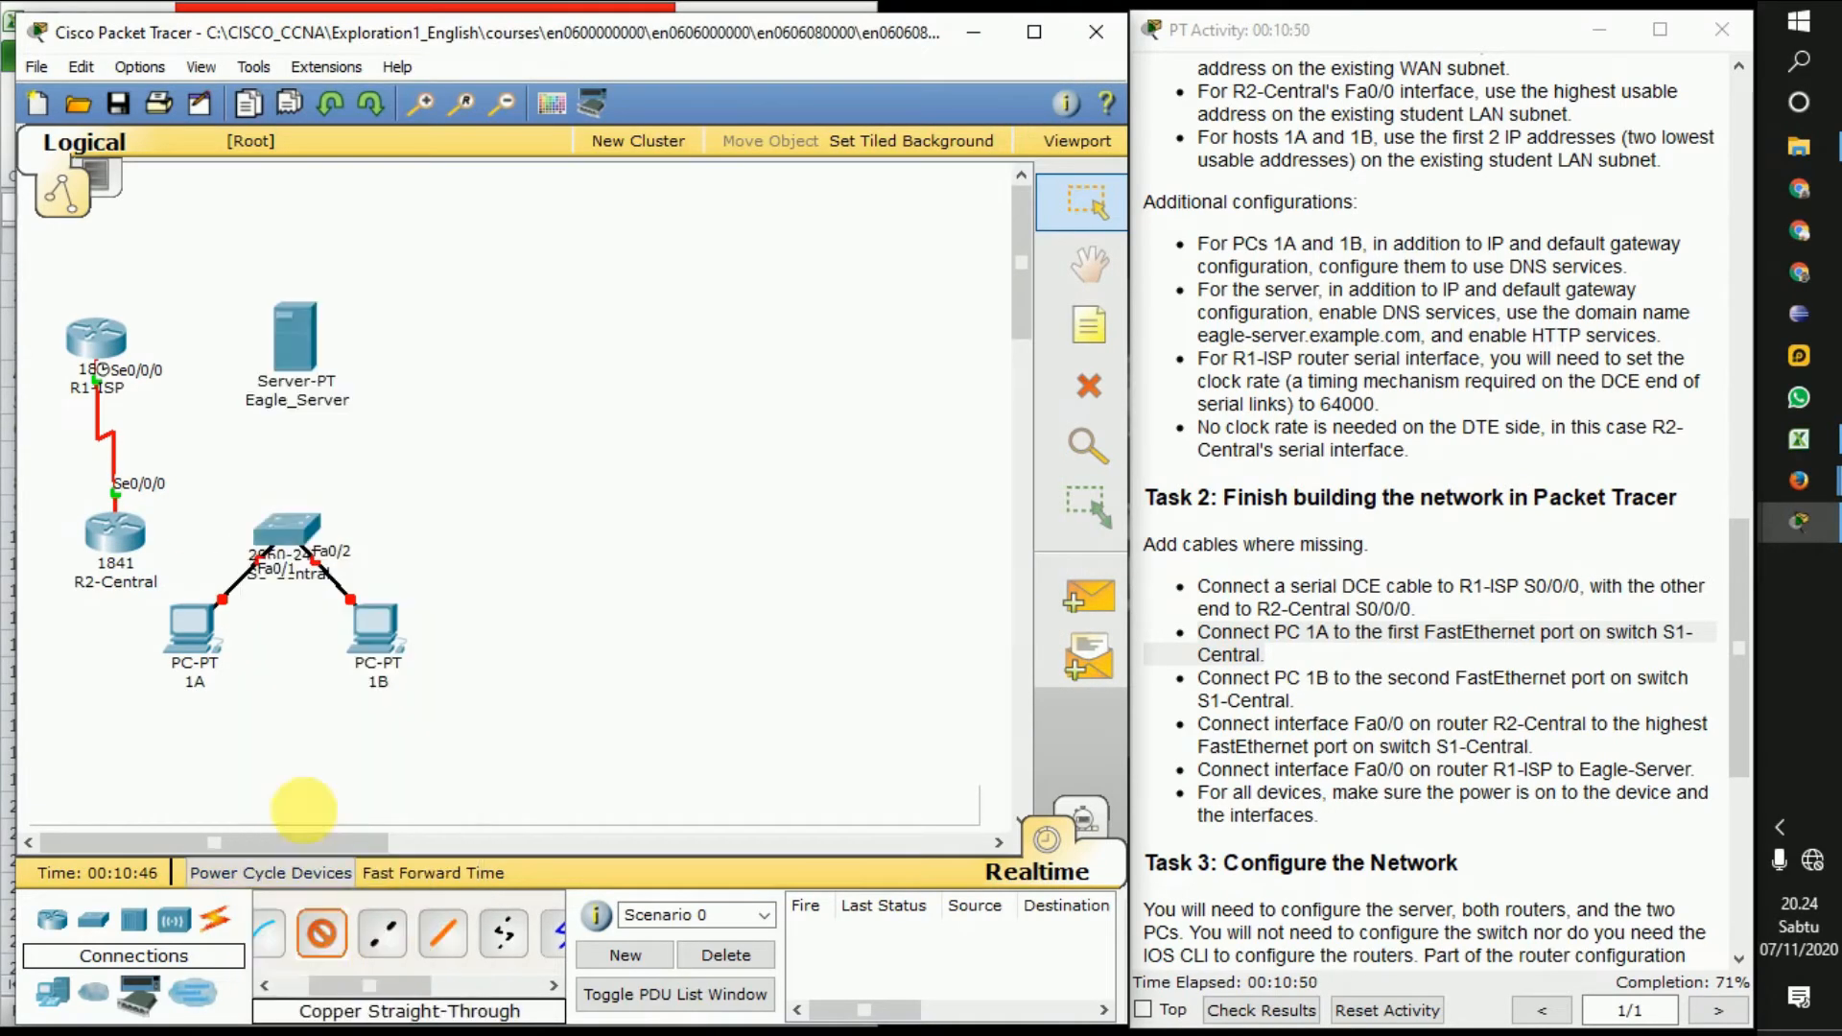
click(113, 542)
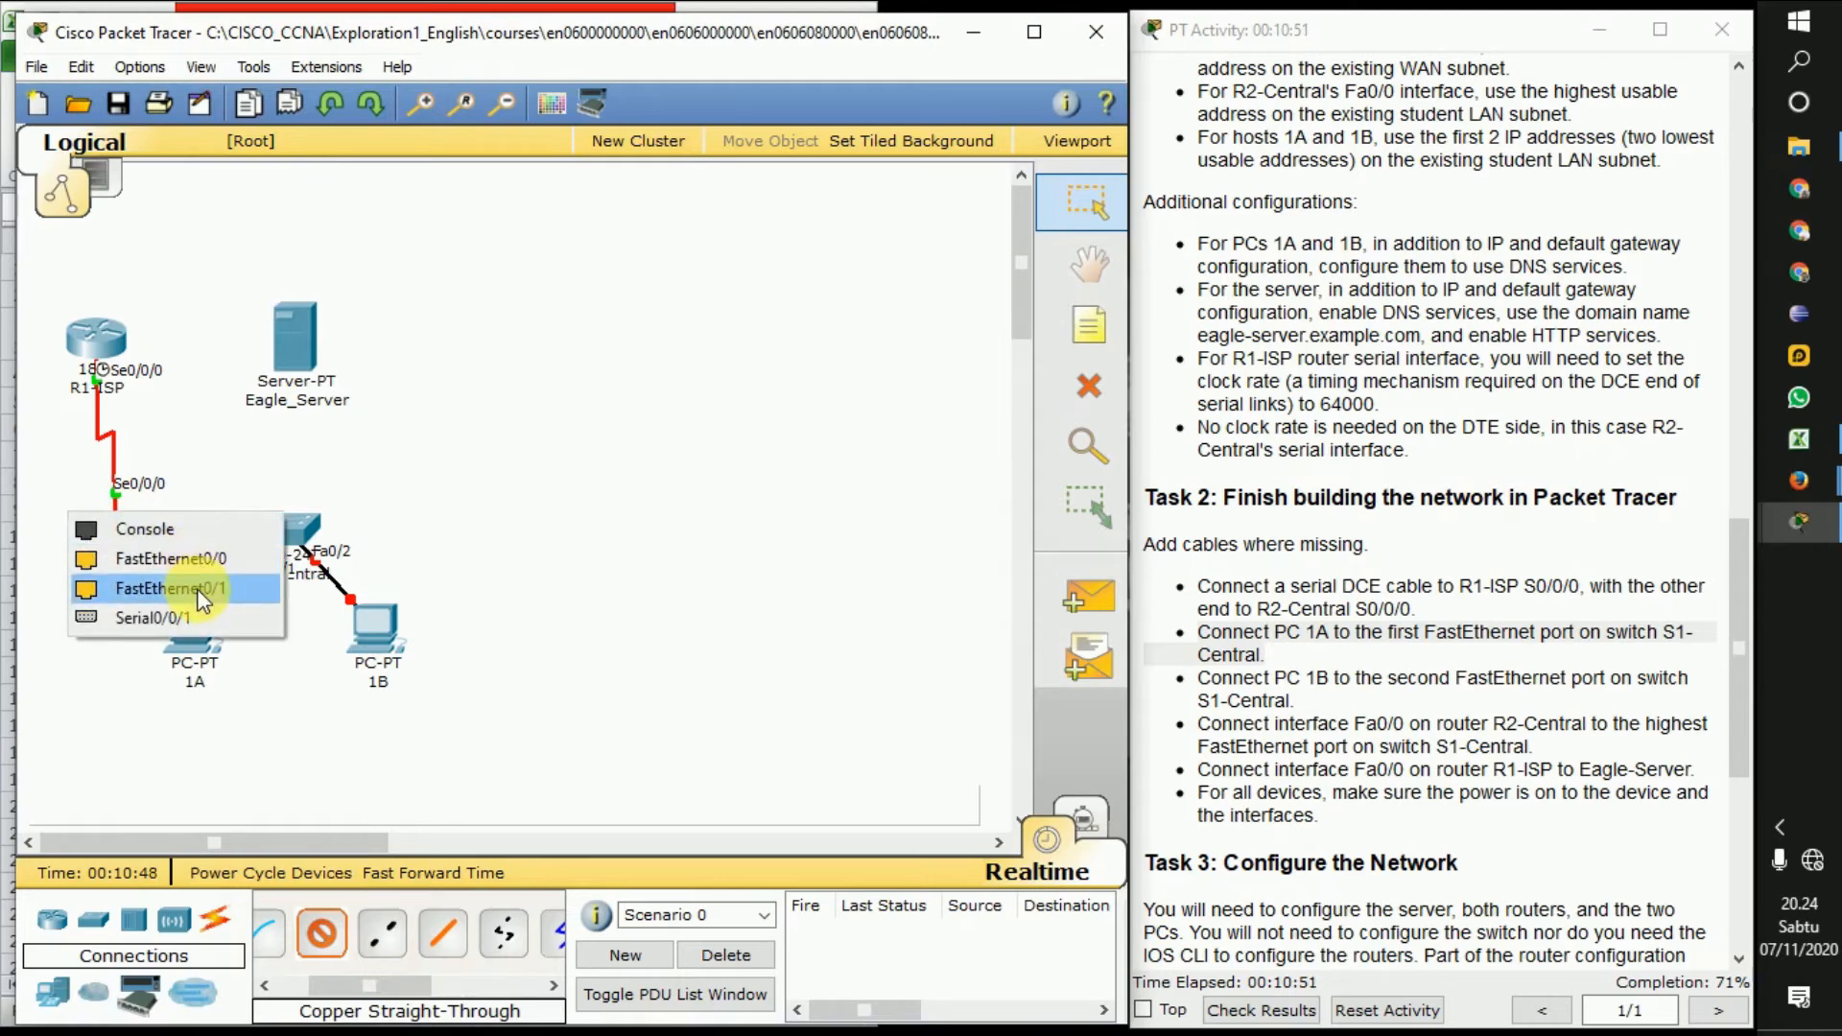
click(201, 566)
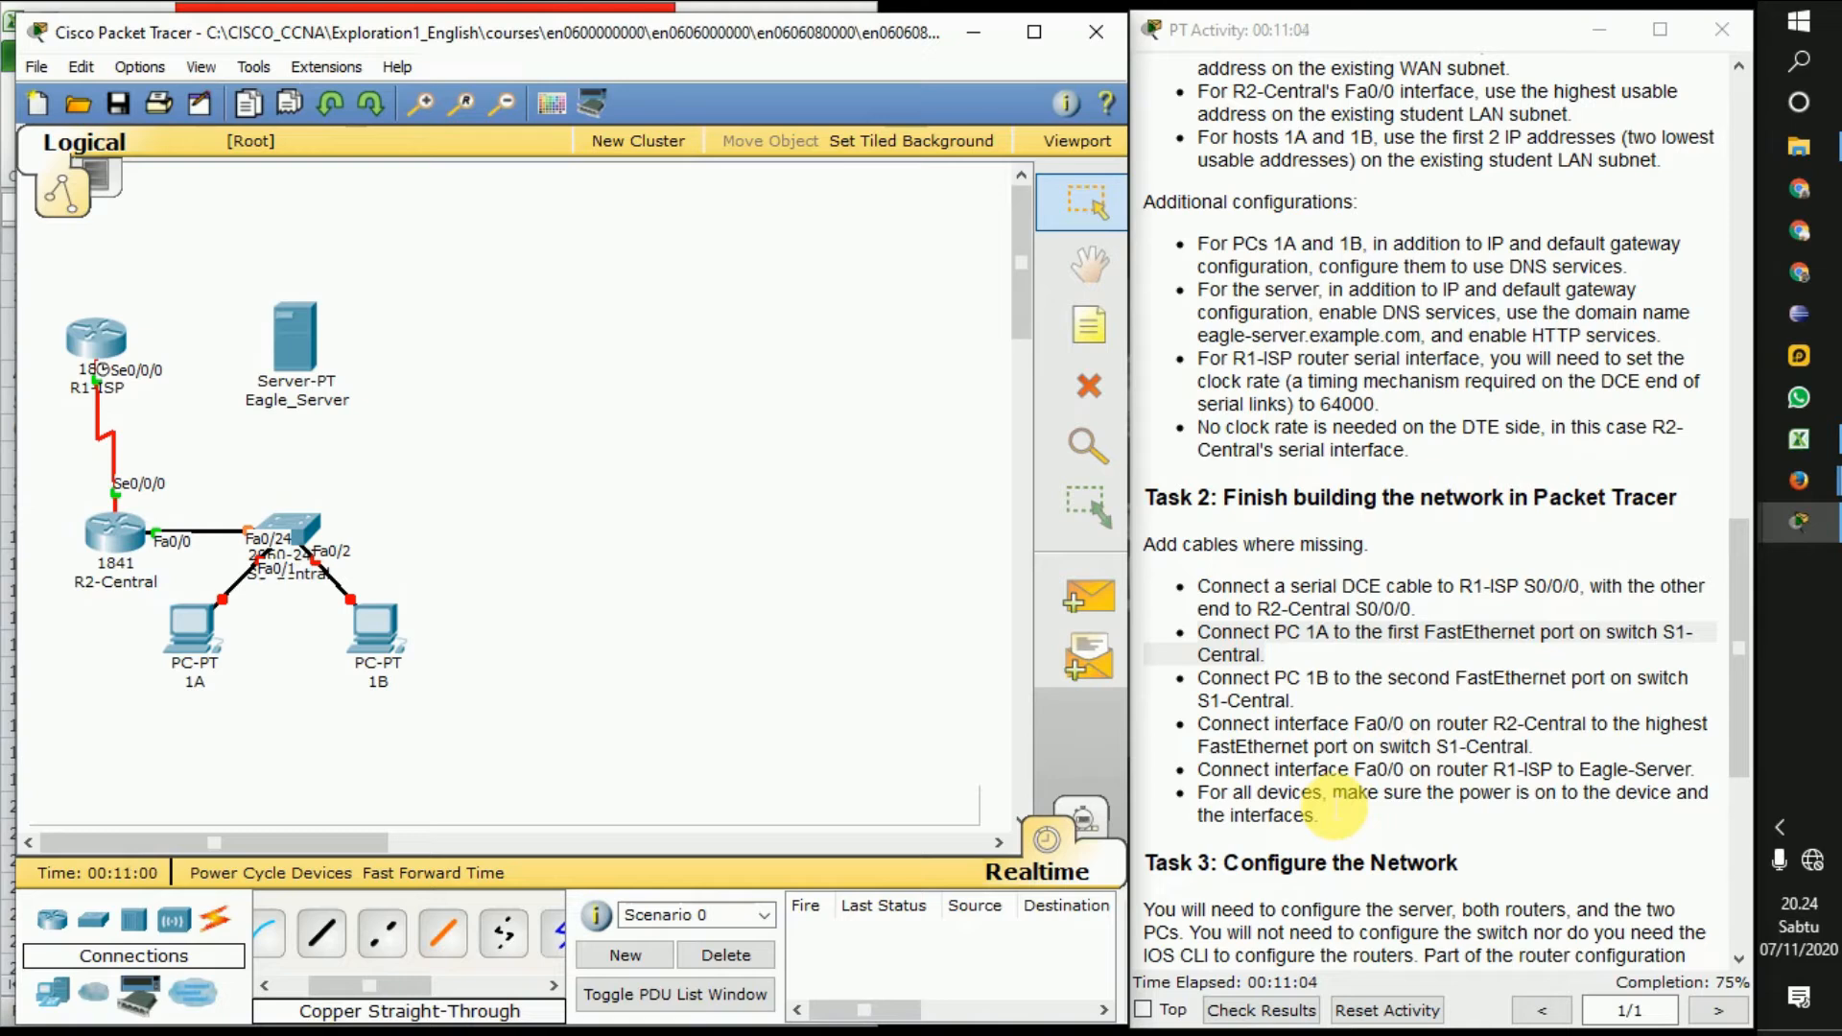
Connect Eagle_Server's FastEthernet port to R1-ISP's FastEthernet0/0 with a Copper Cross-Over cable
click(388, 939)
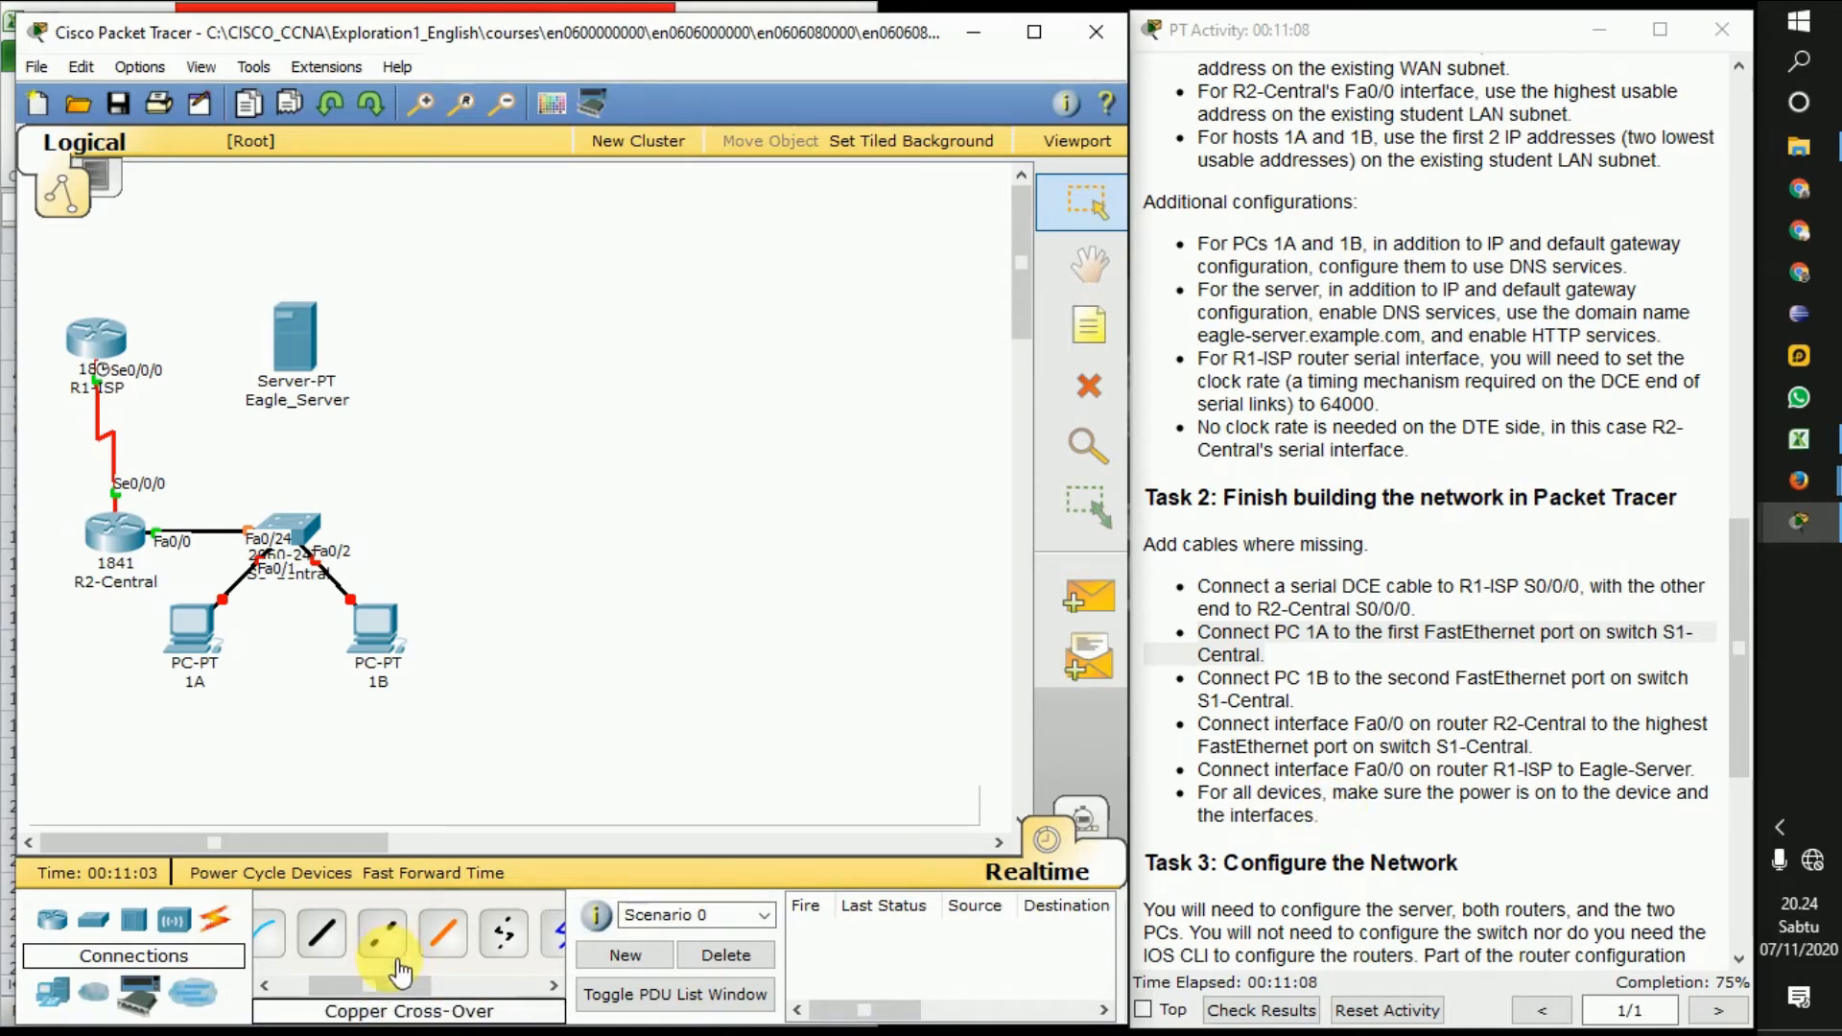
click(297, 354)
click(326, 318)
click(96, 338)
click(203, 369)
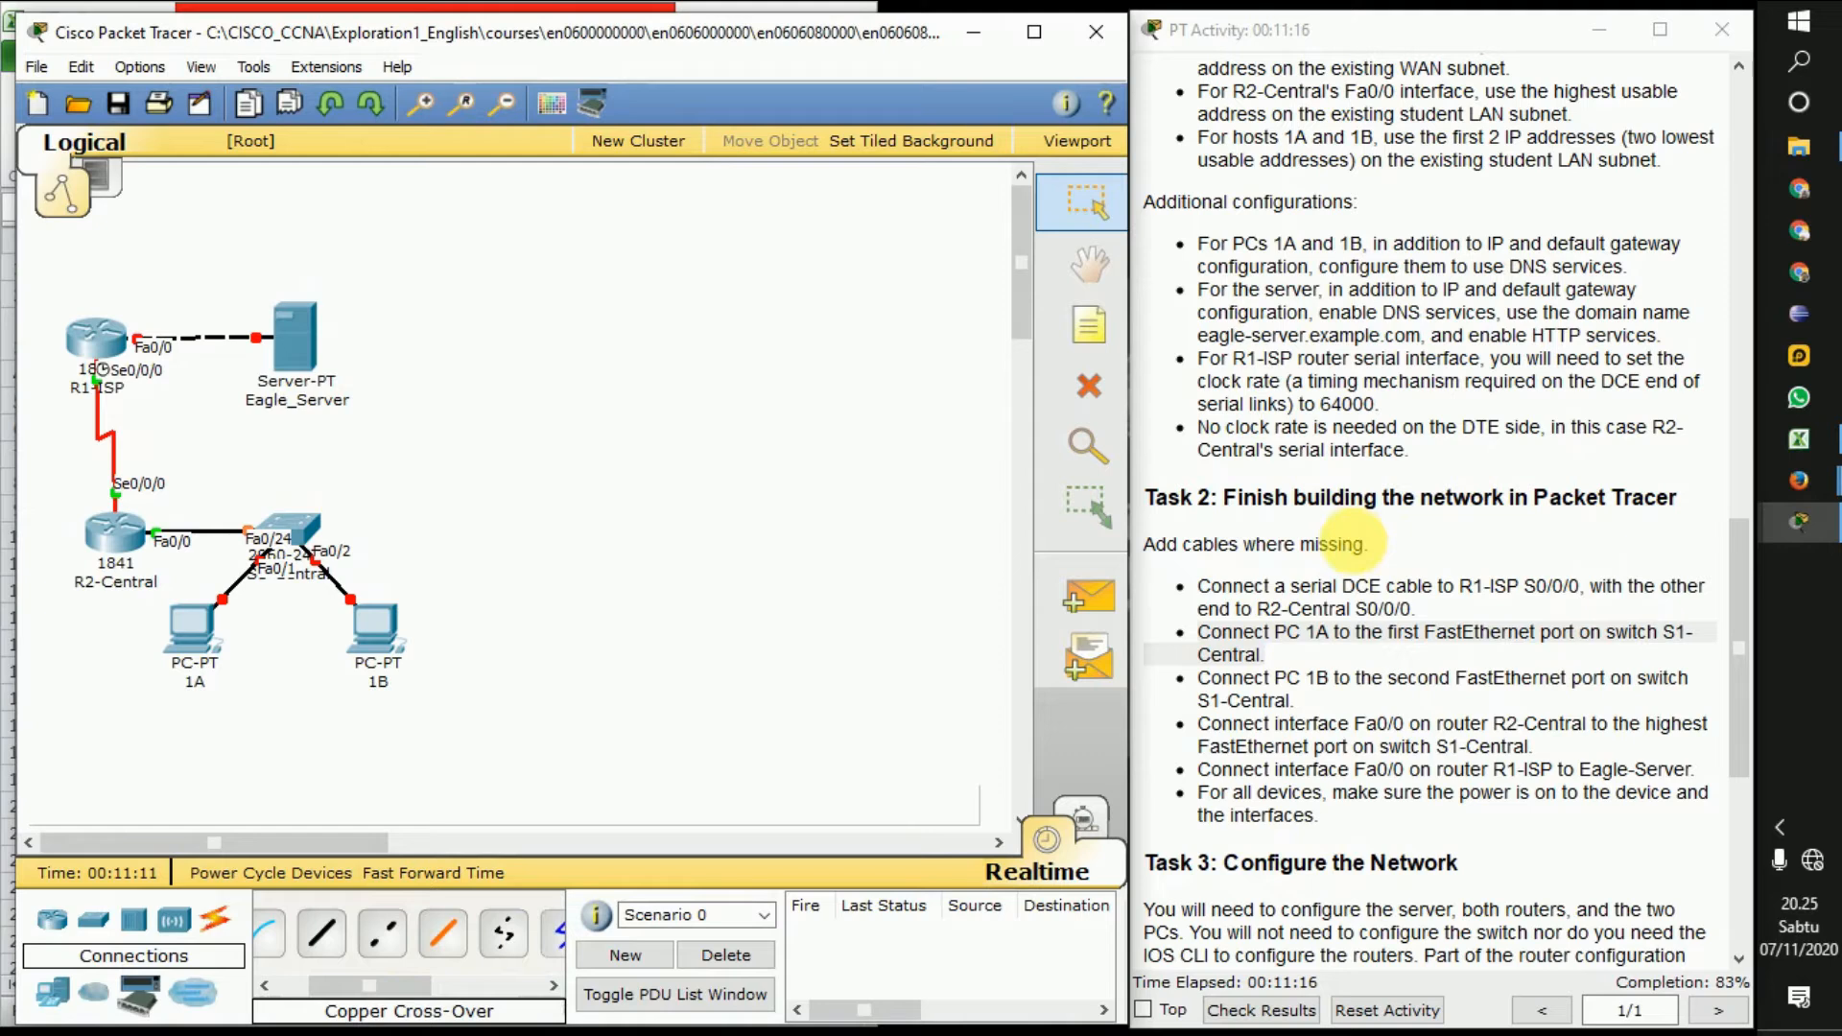
Turn on the FastEthernet port of PC 1A, following the Task 2 requirement to power on all device interfaces
drag(1223, 586, 1320, 815)
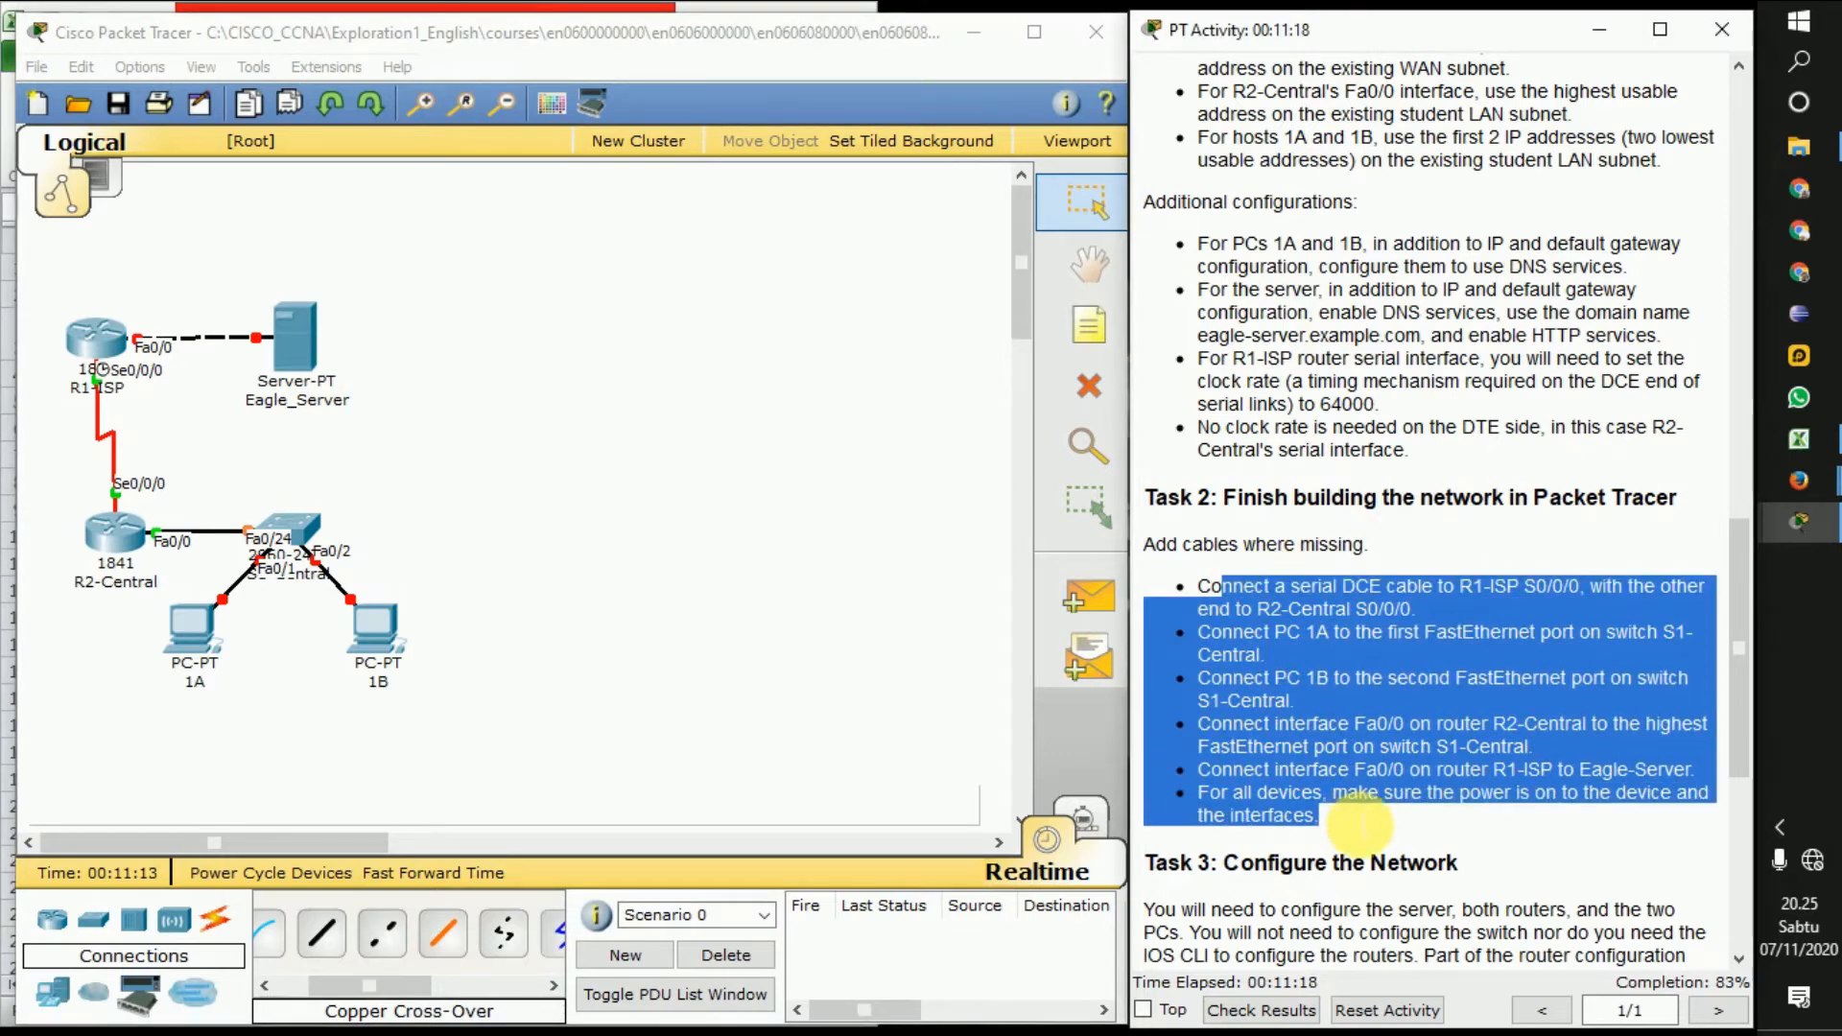
drag(1733, 573, 1736, 670)
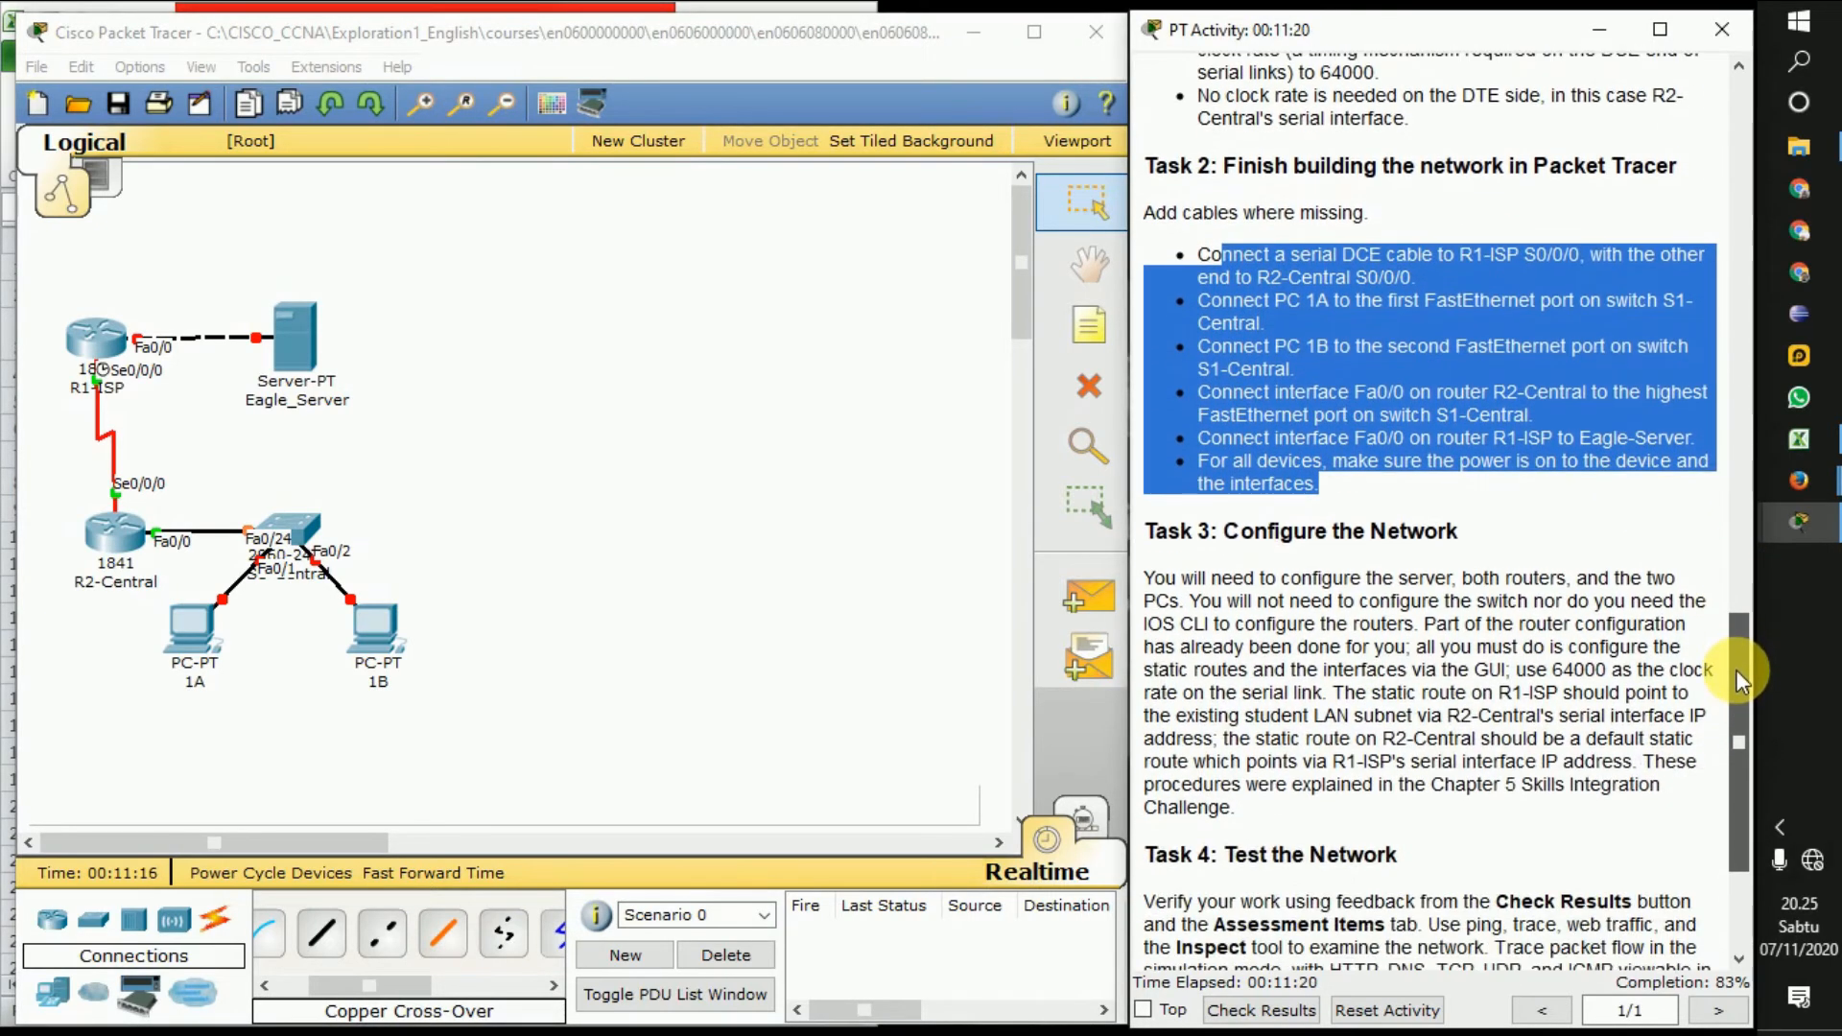
double_click(199, 619)
click(188, 252)
click(703, 173)
click(140, 100)
click(170, 102)
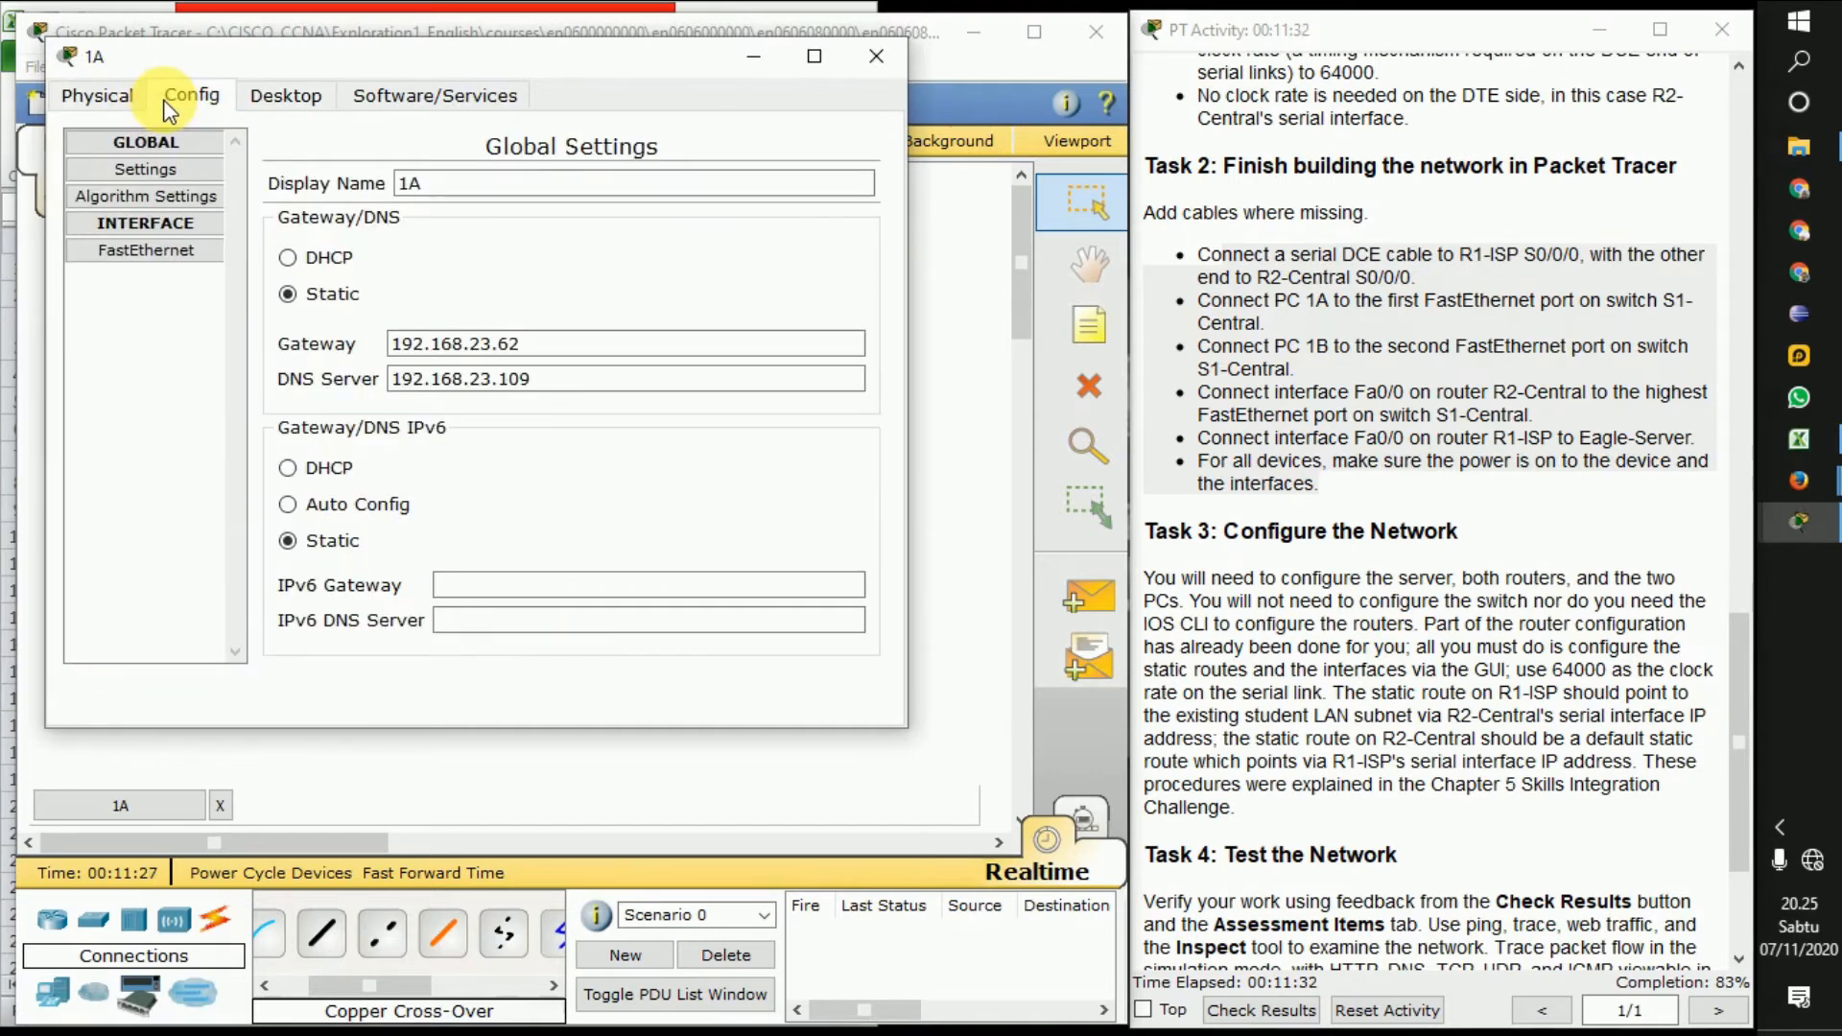
click(188, 247)
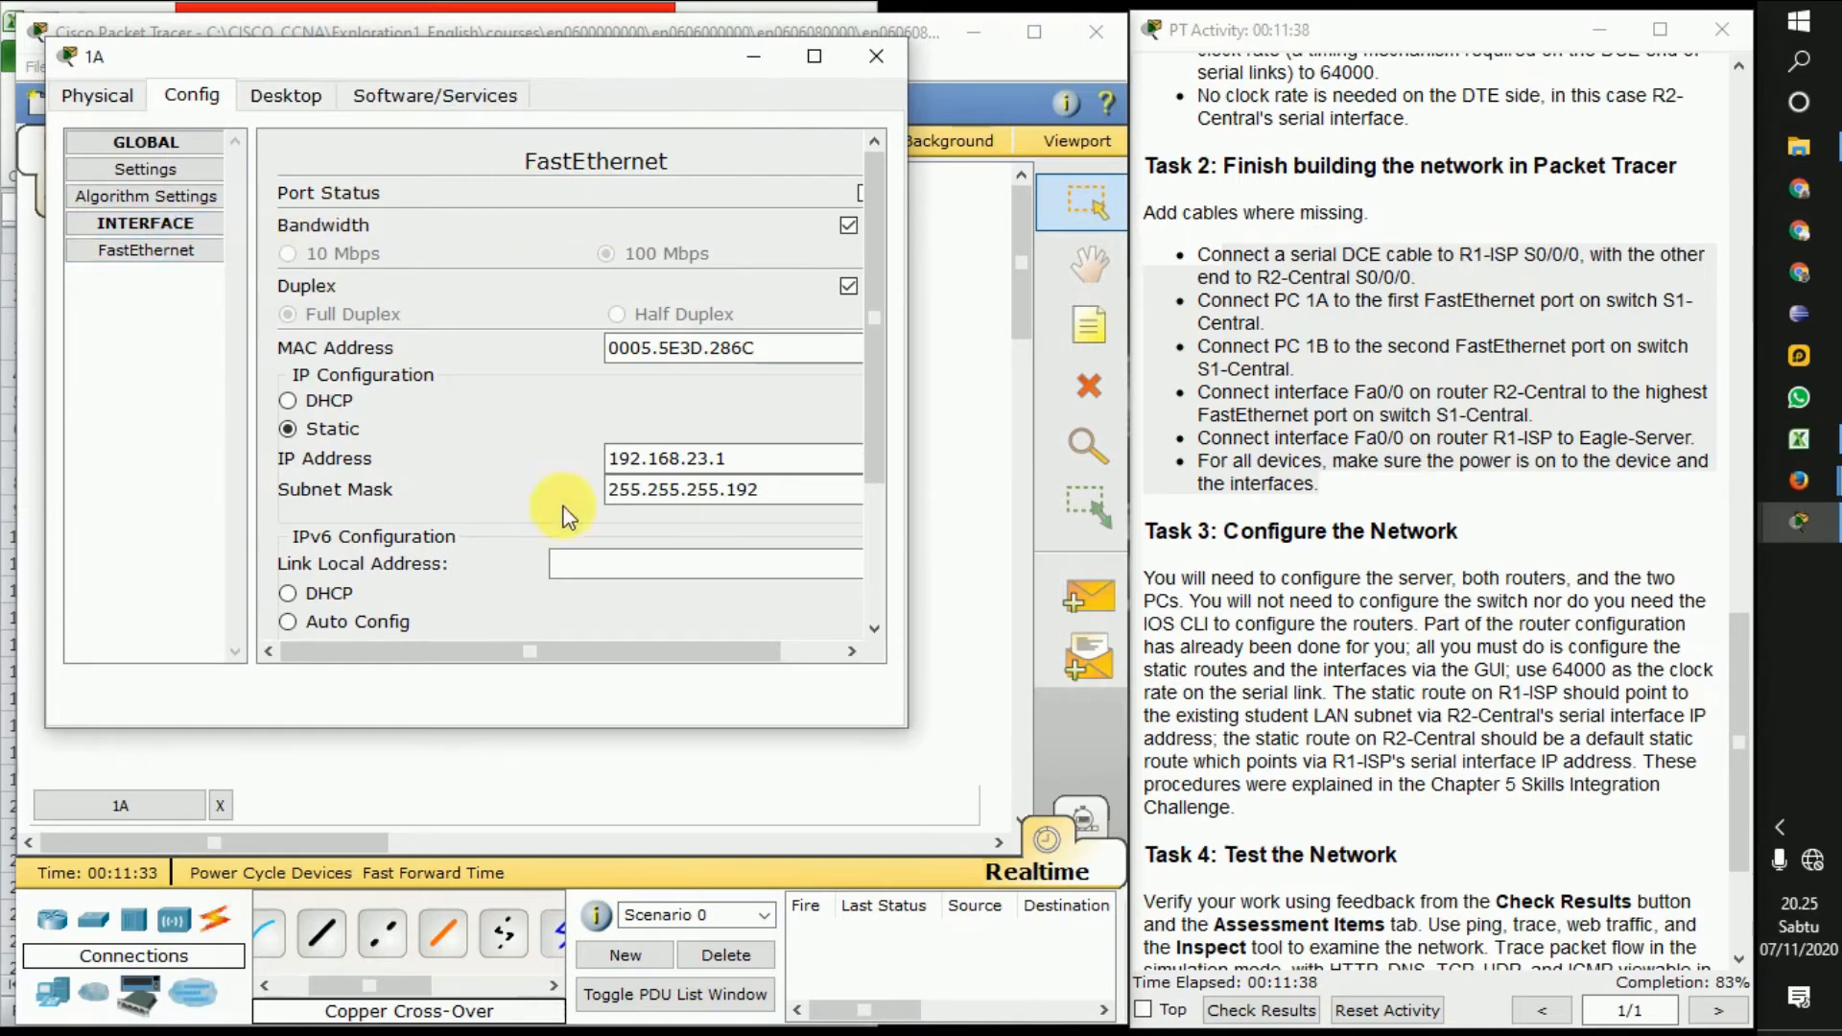
drag(593, 650, 652, 646)
click(795, 193)
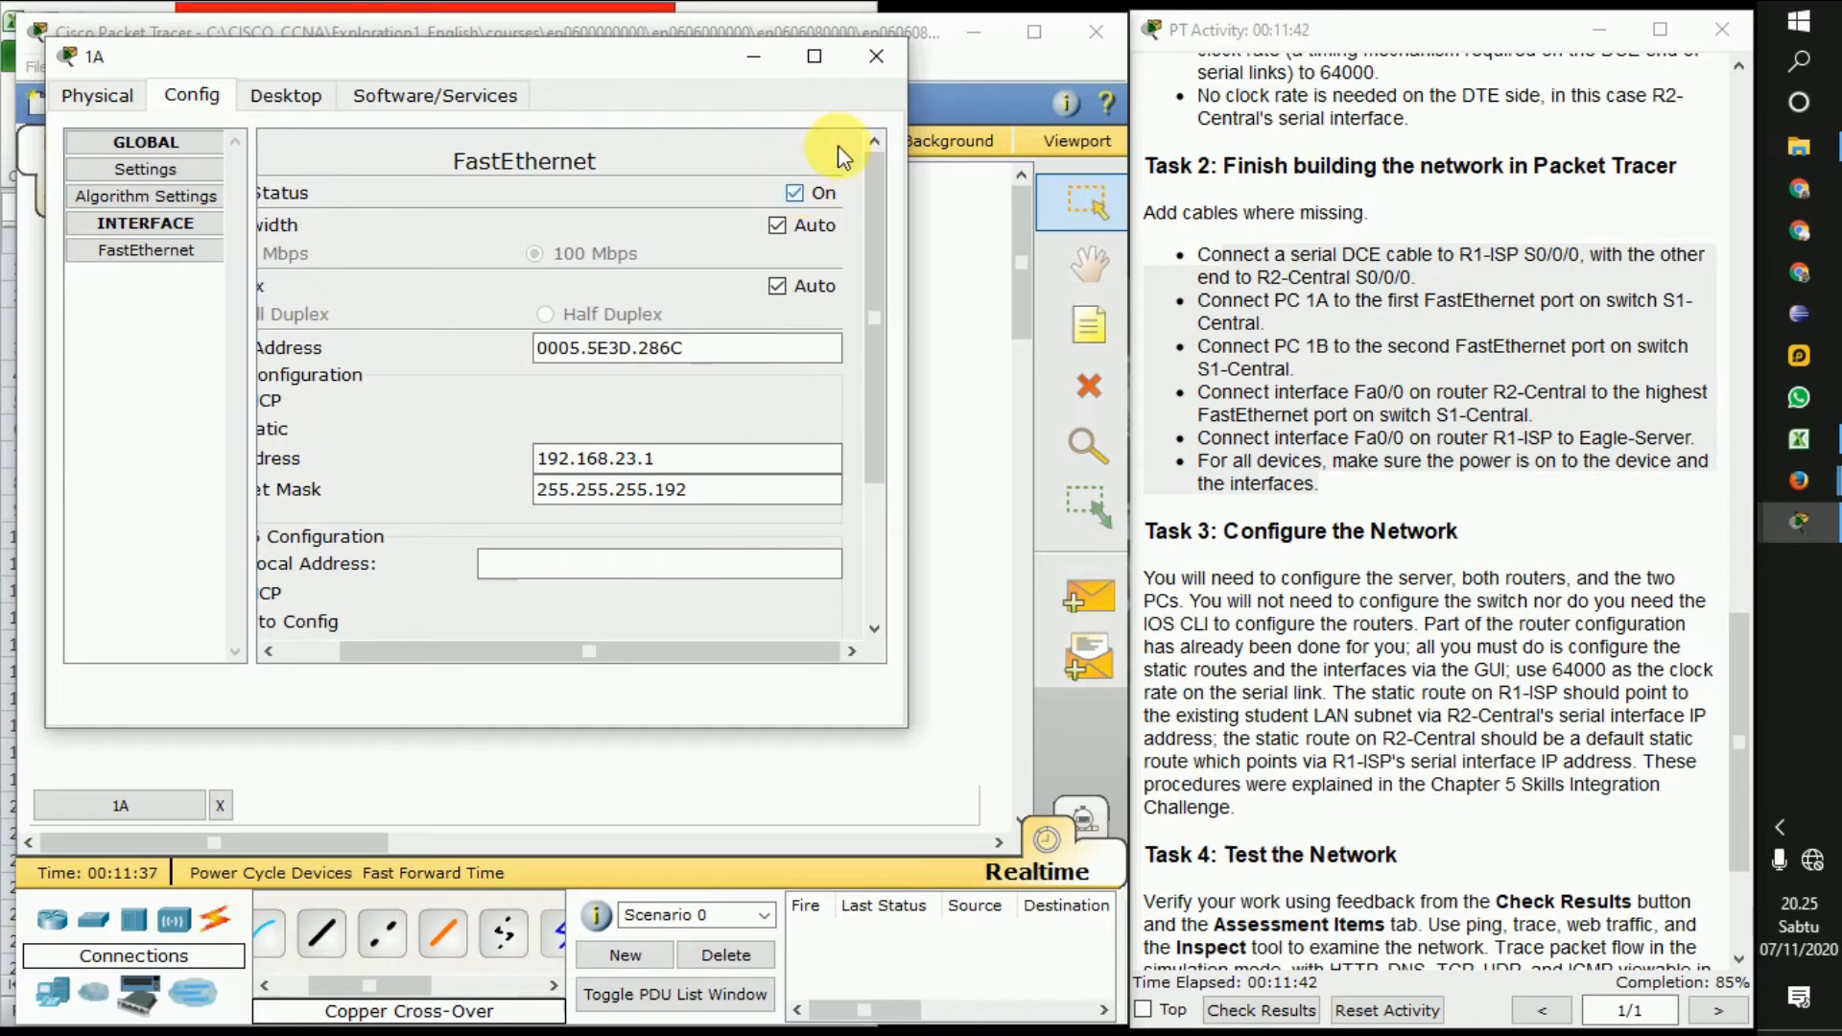
click(877, 61)
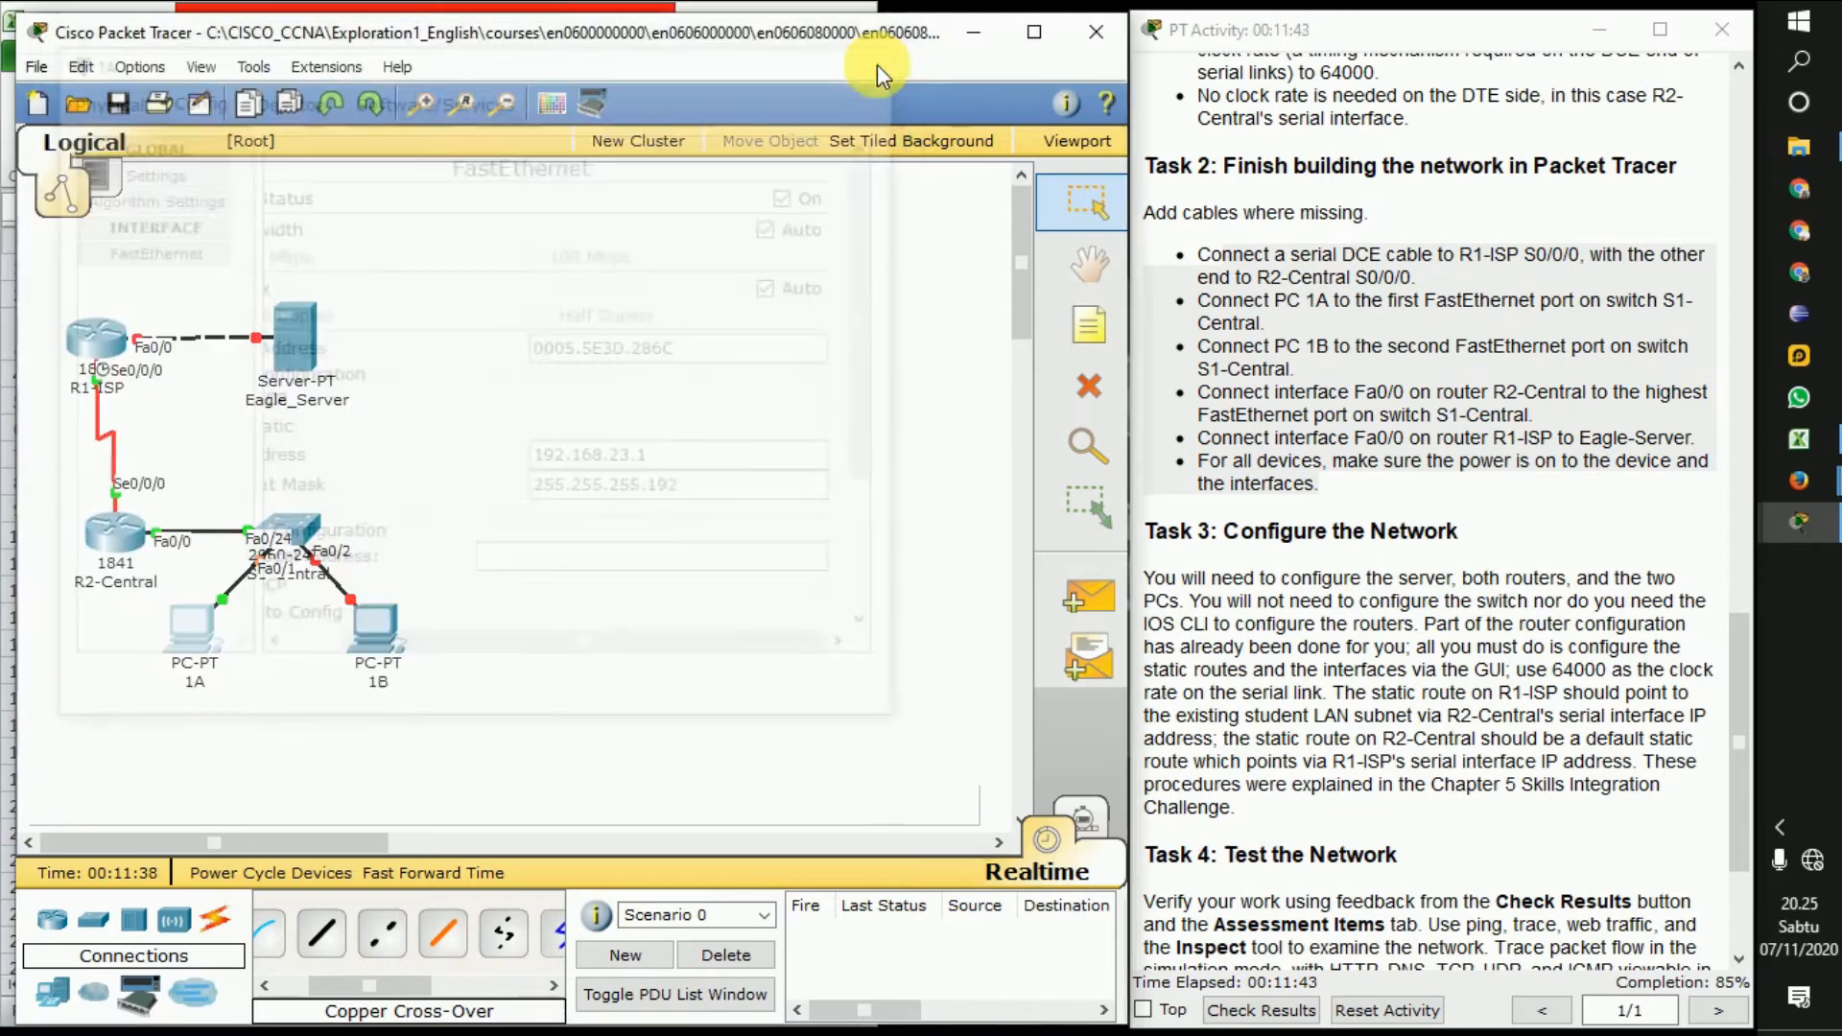
Turn on the FastEthernet port of PC 1B and close its configuration window
click(381, 617)
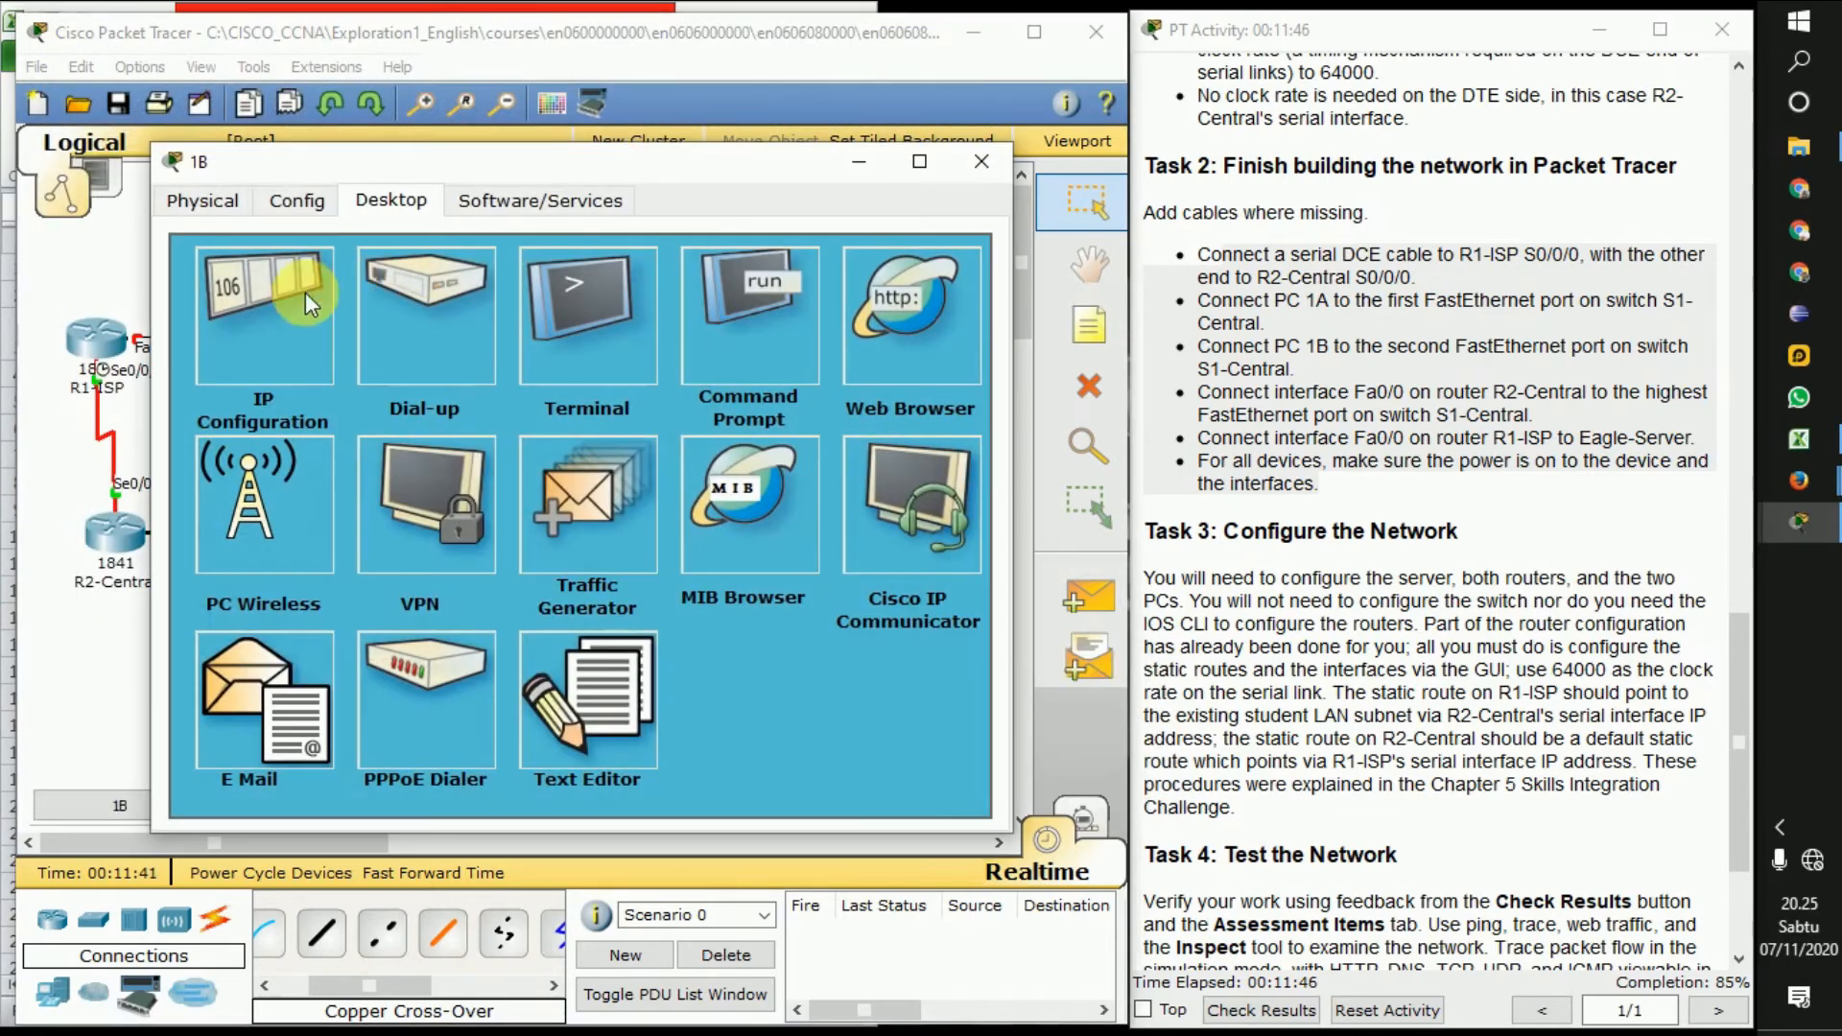
click(285, 221)
click(278, 359)
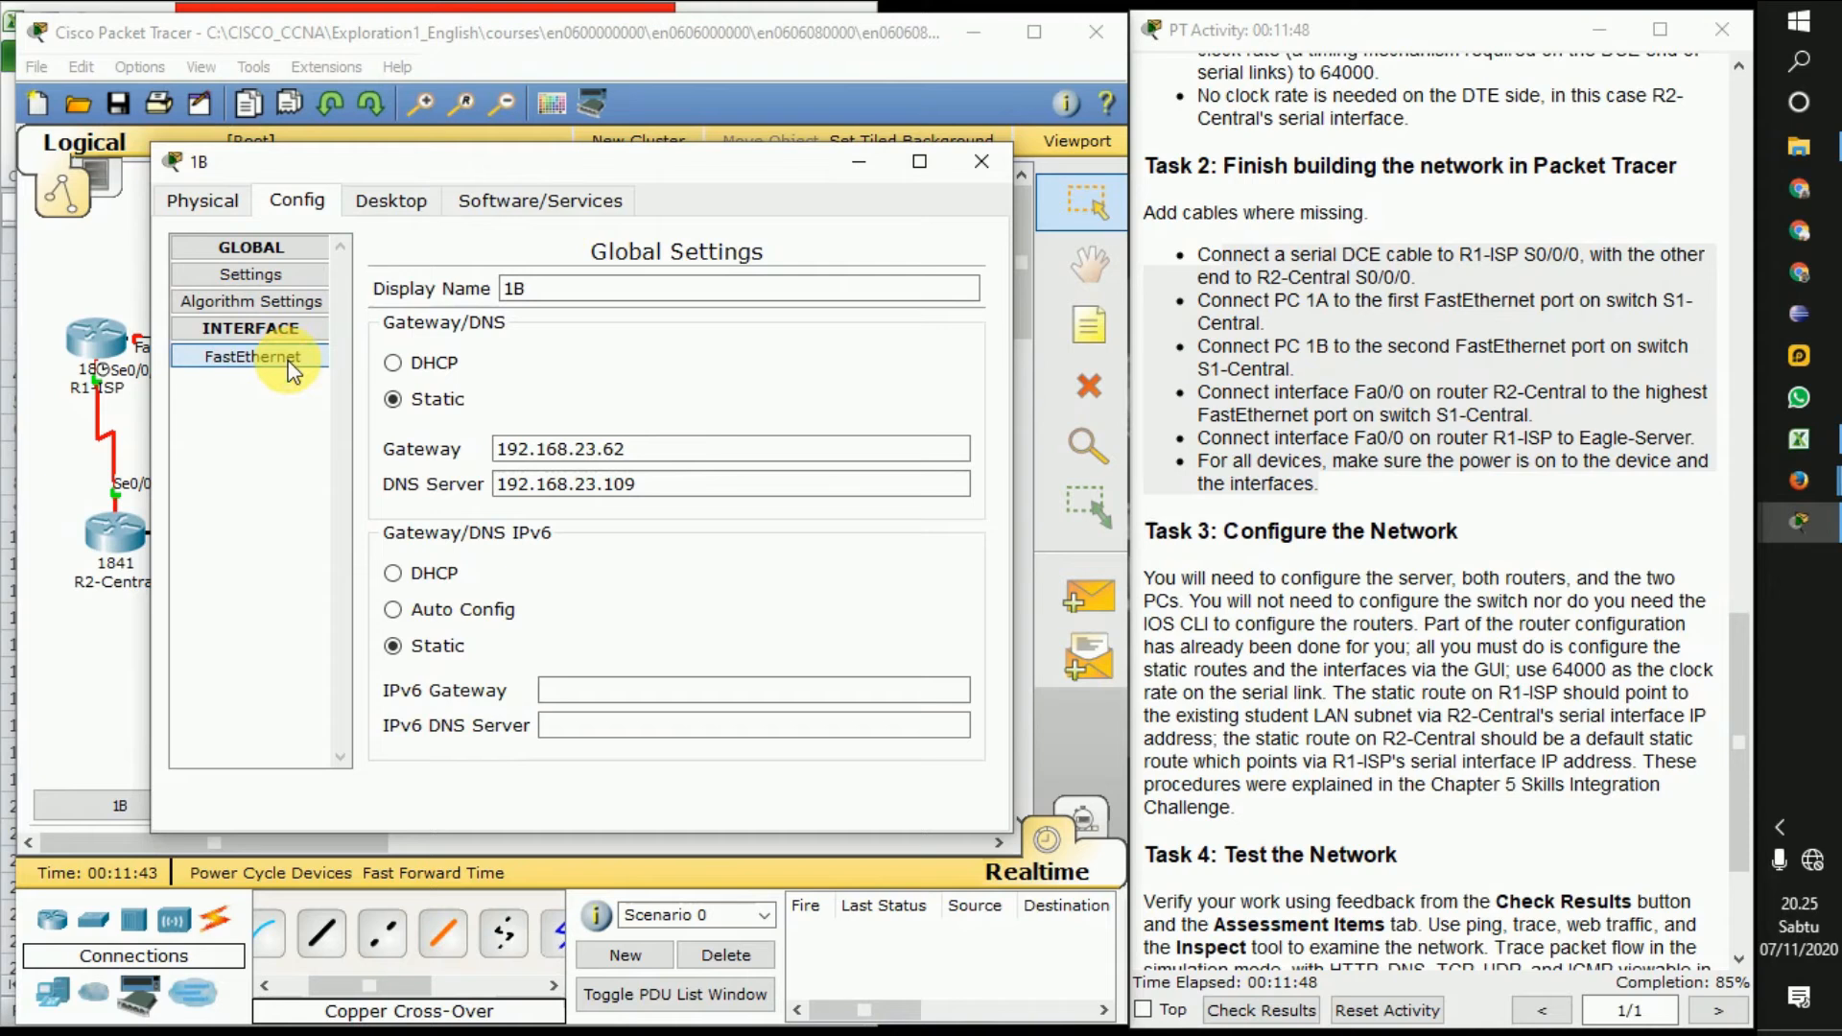
scroll(883, 297, right, 2)
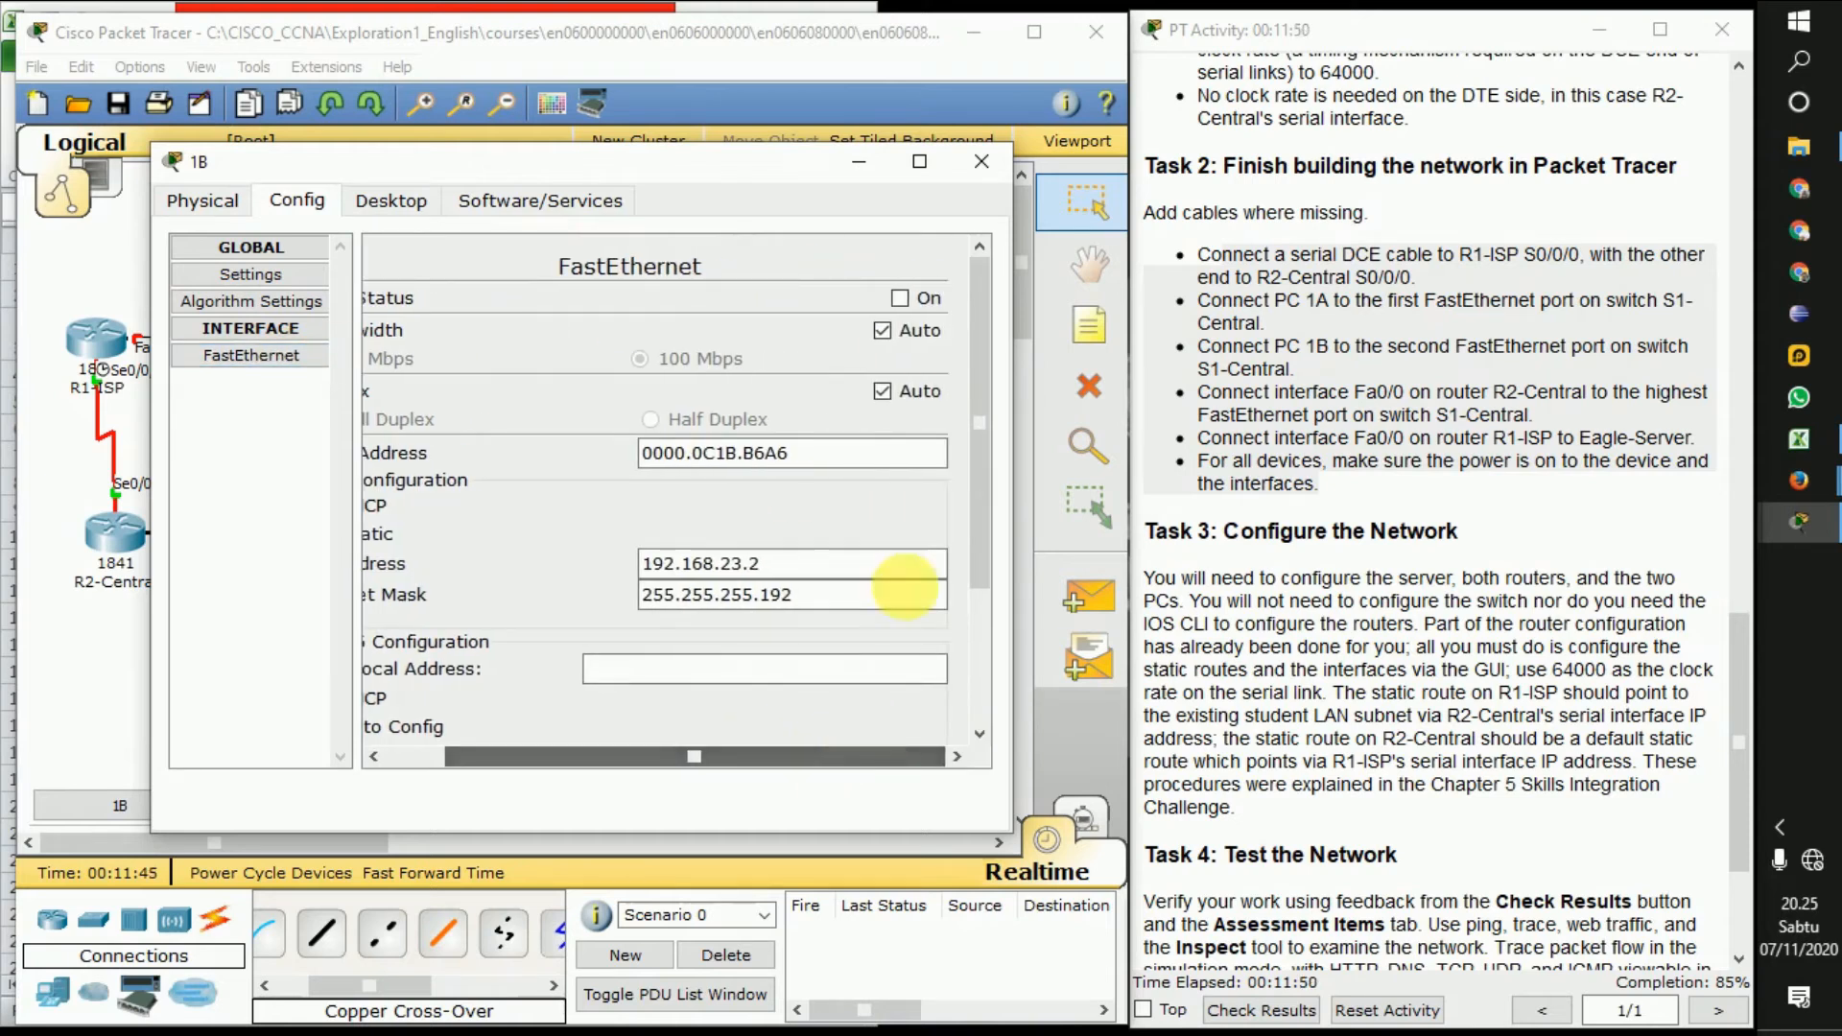
click(981, 162)
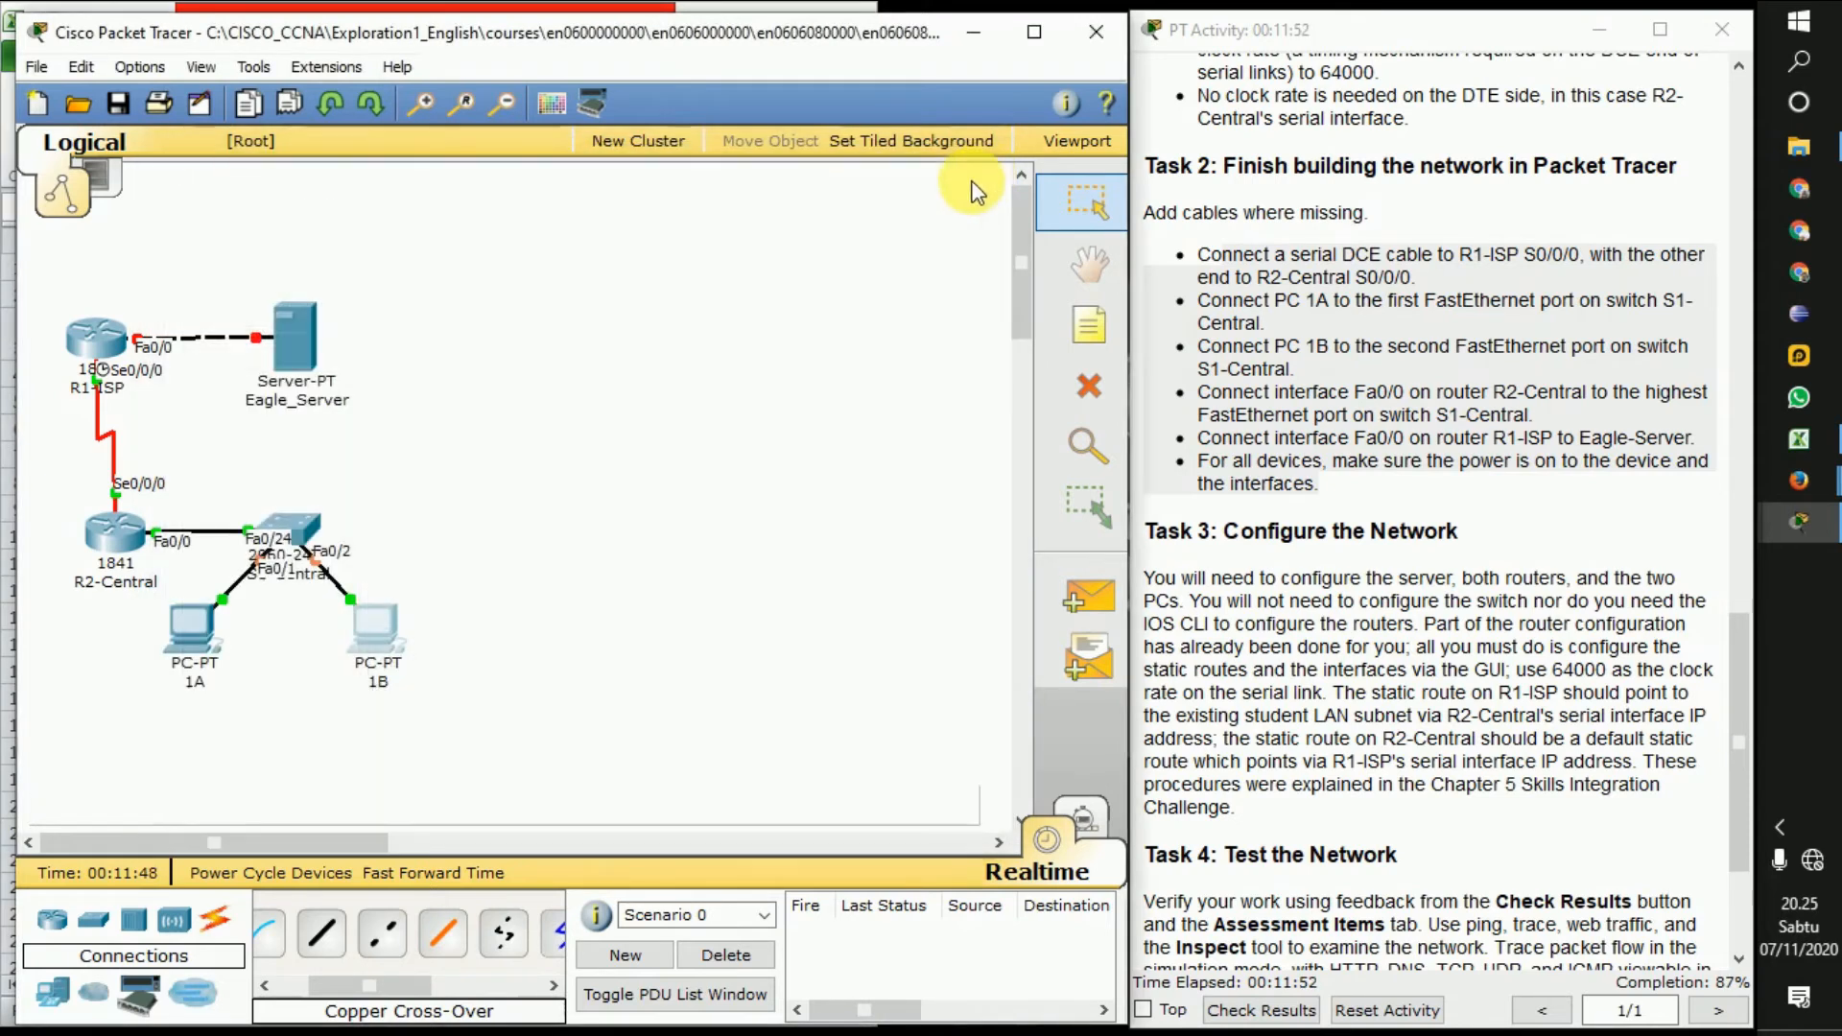
Open Eagle_Server's configuration and check its gateway and HTTP service settings
click(297, 342)
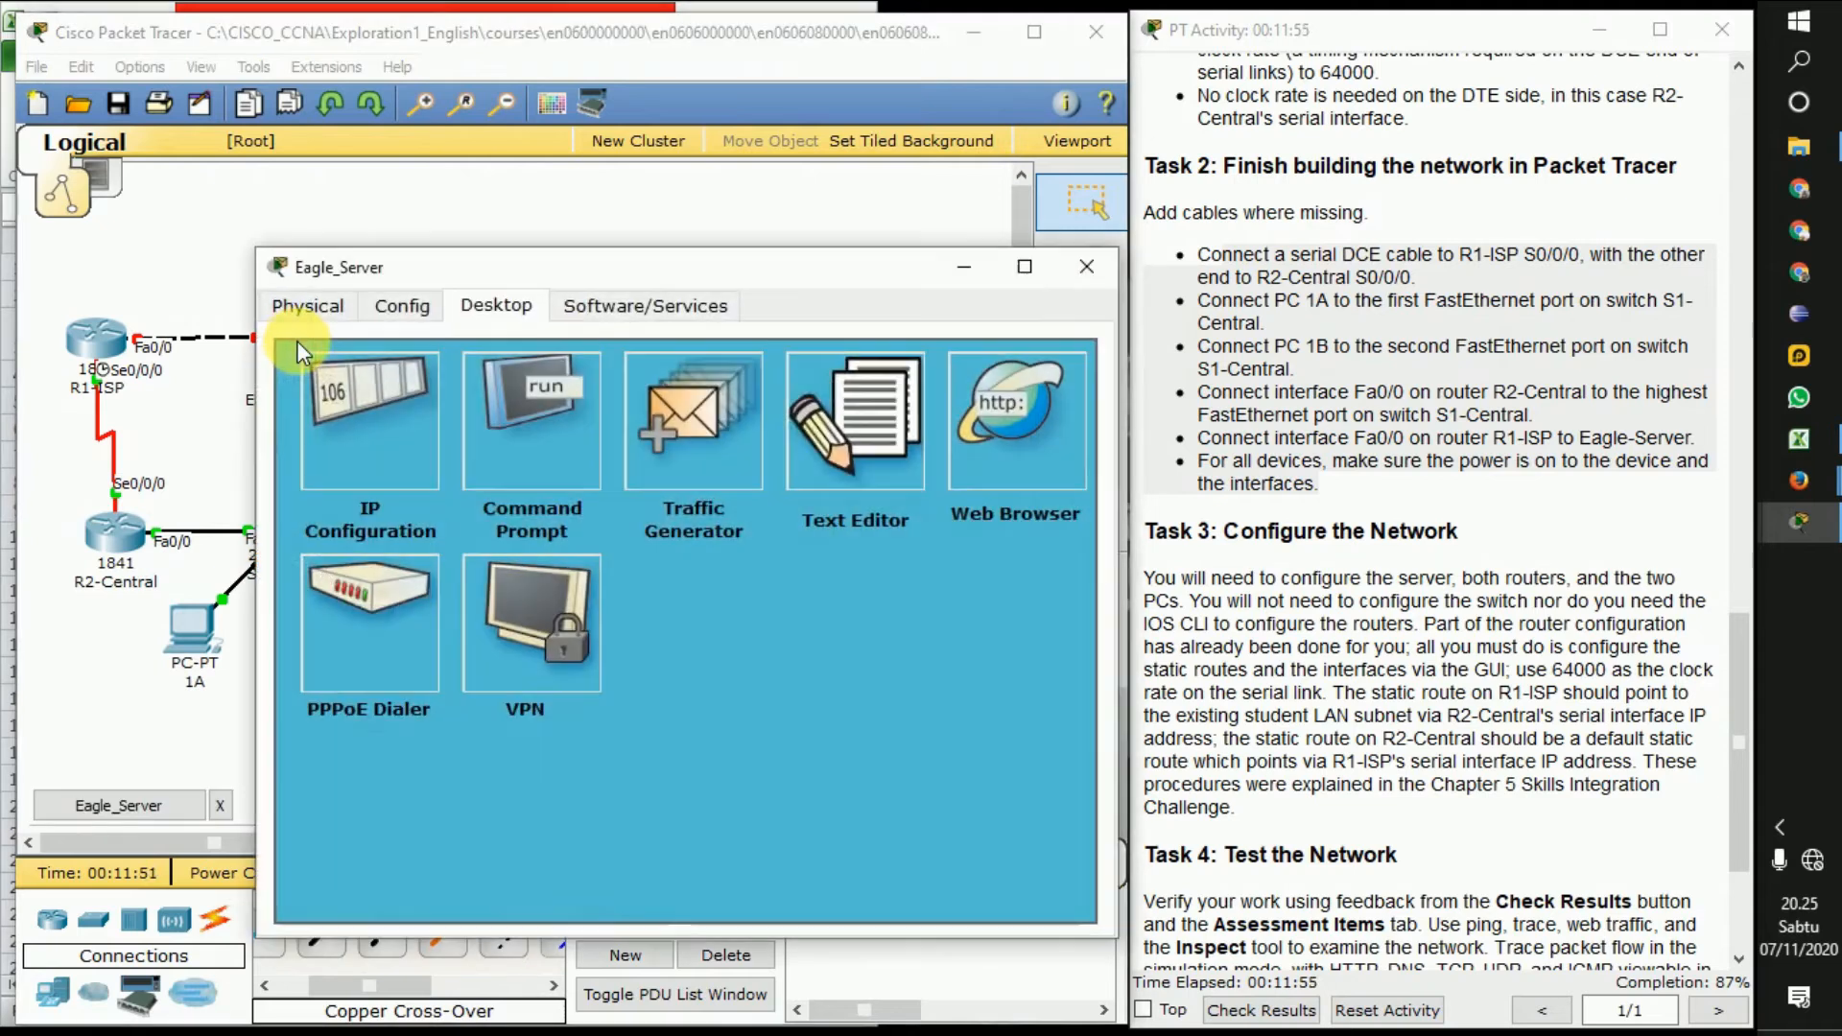
click(335, 393)
click(916, 372)
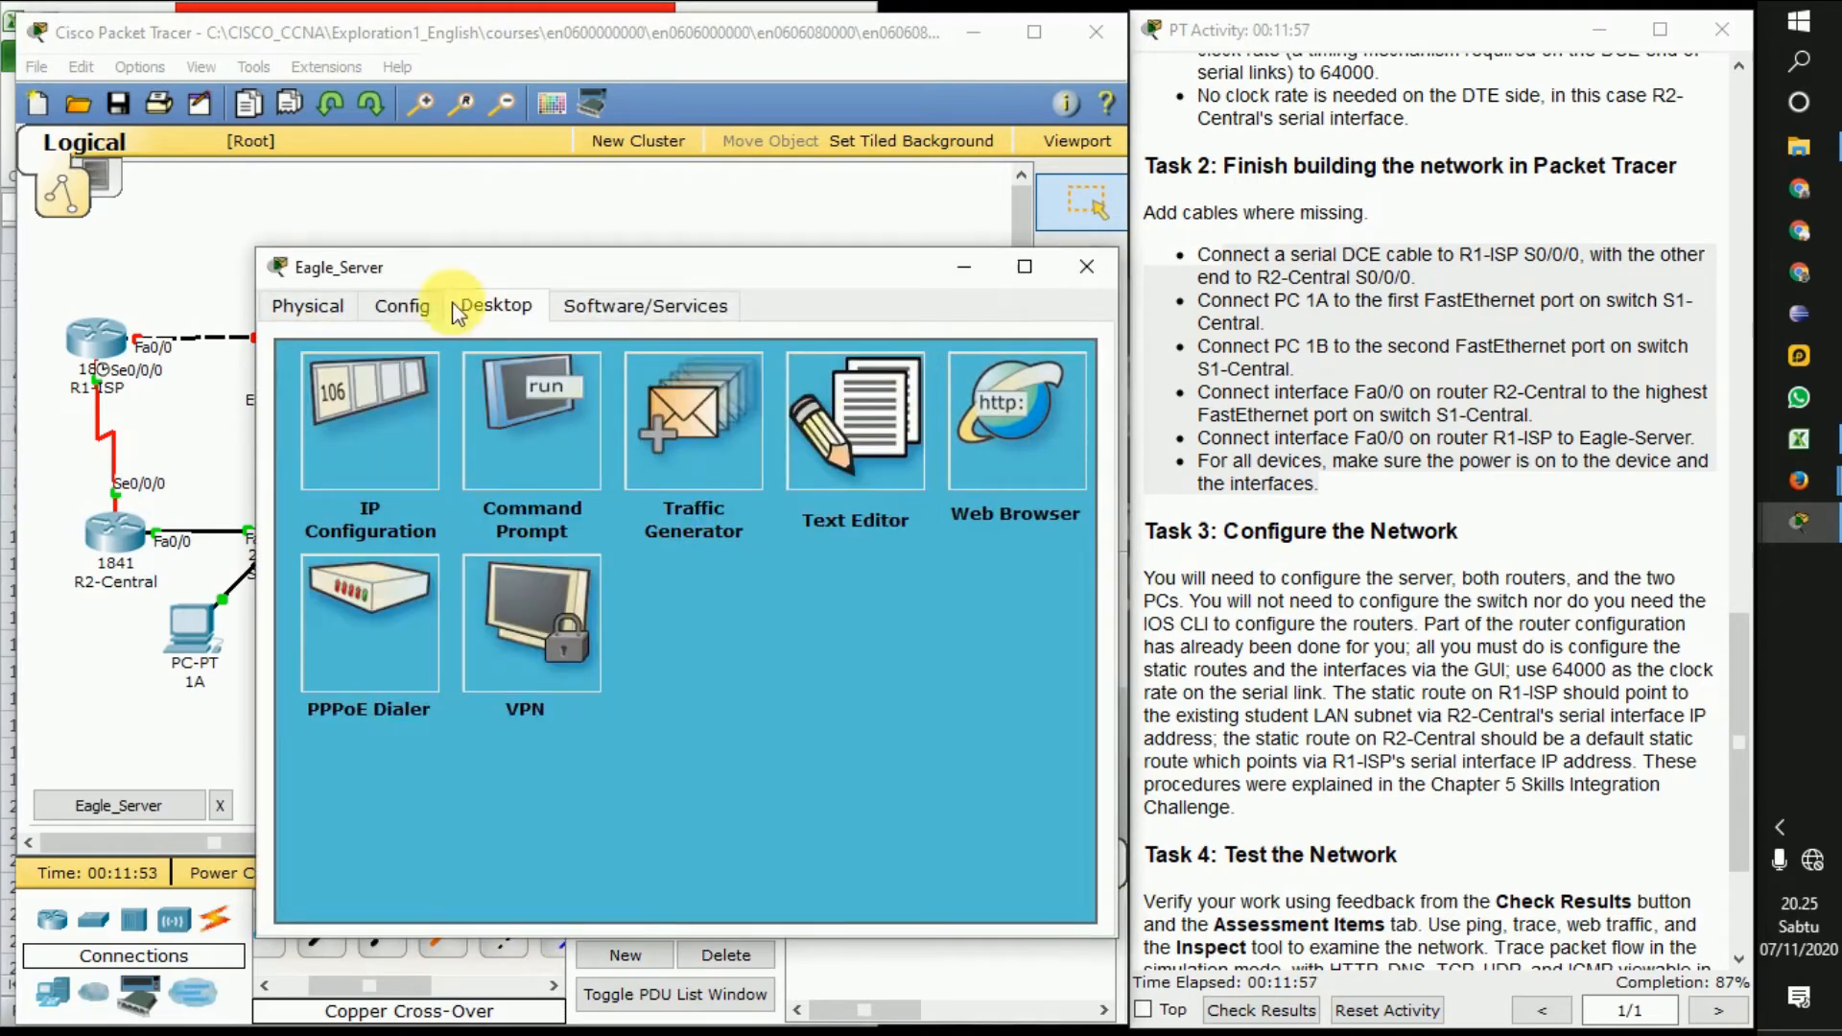
click(386, 303)
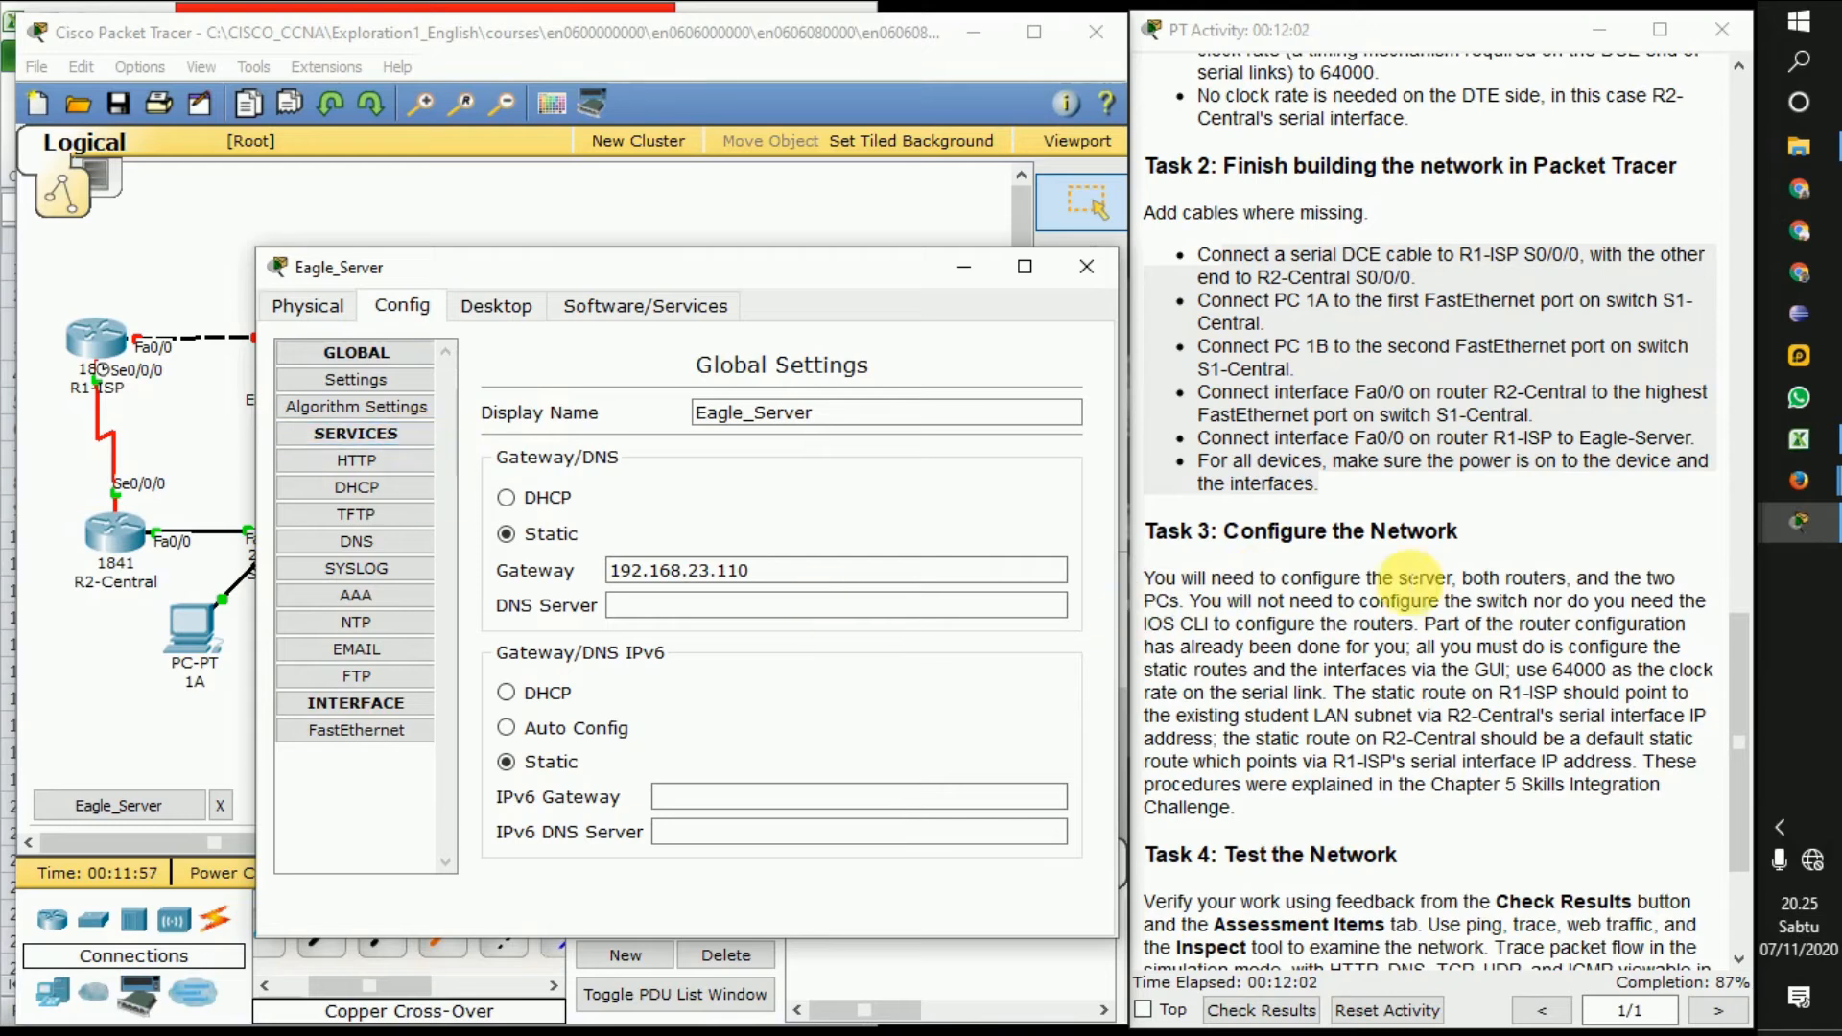
click(381, 462)
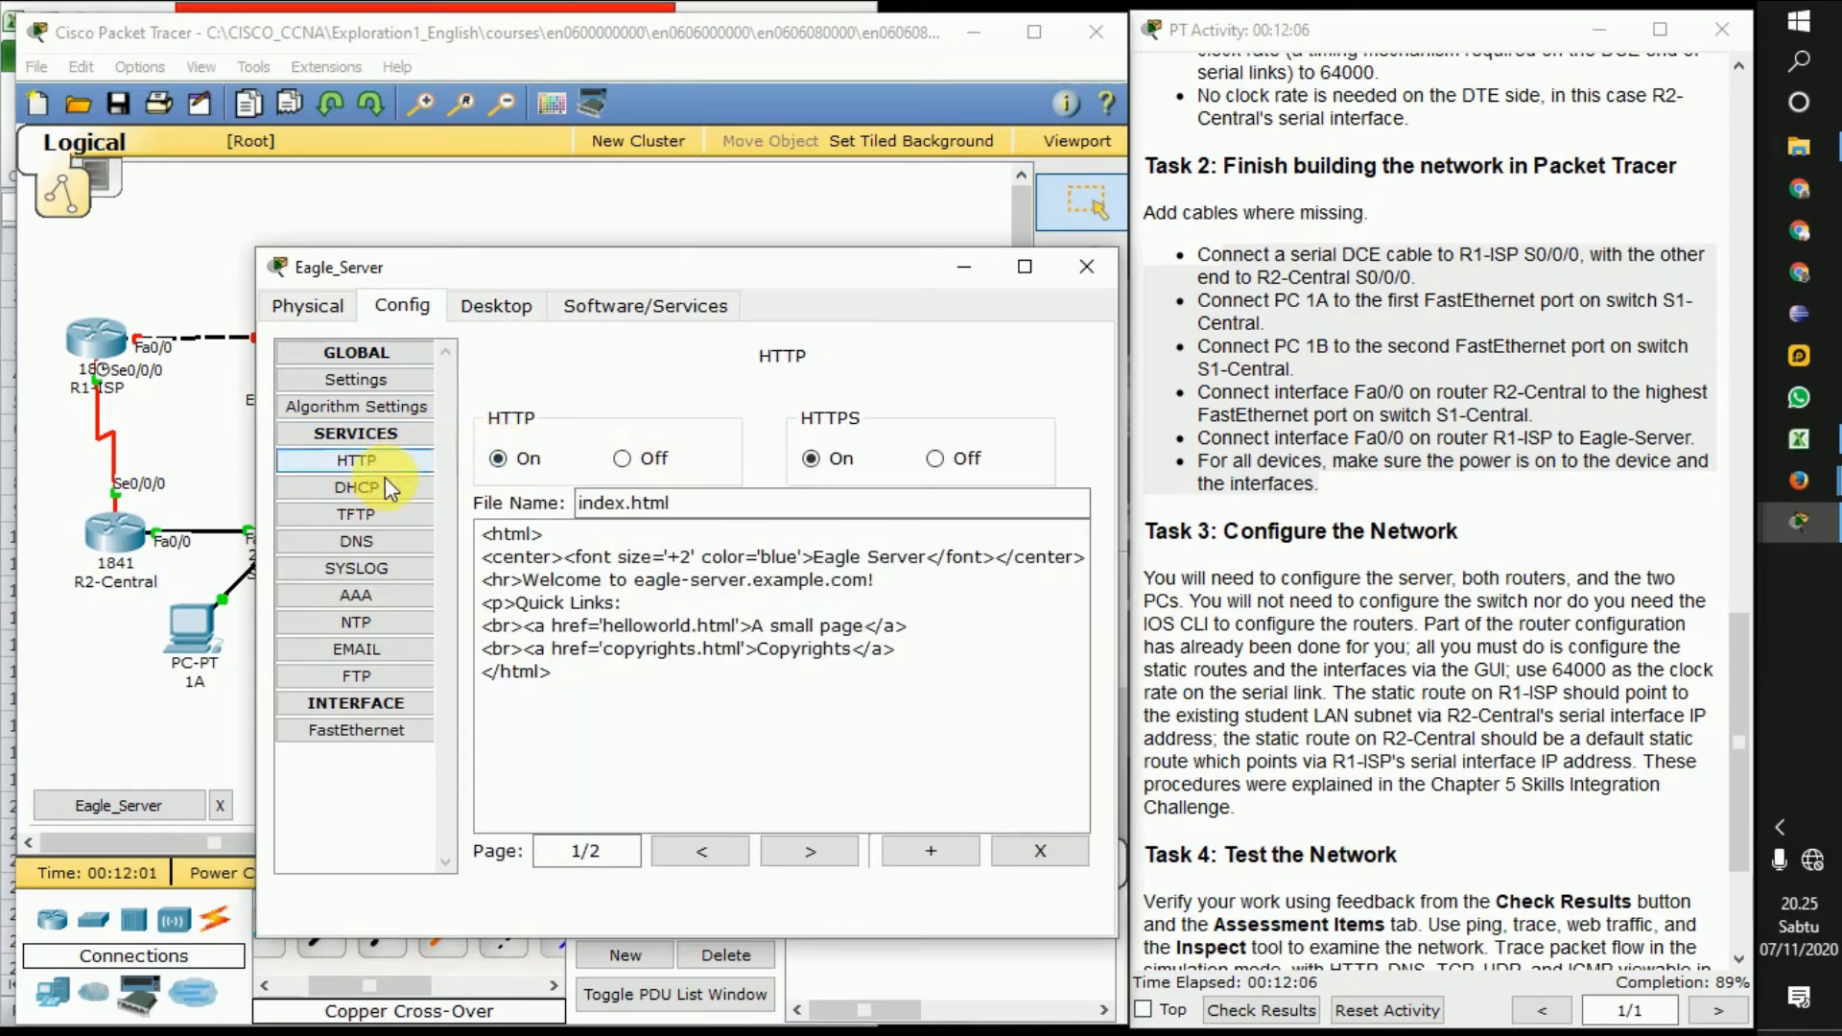
Enter eagle-server.example.com, the domain name from the activity instructions, as the name of a new DNS record on Eagle_Server
click(363, 543)
click(662, 495)
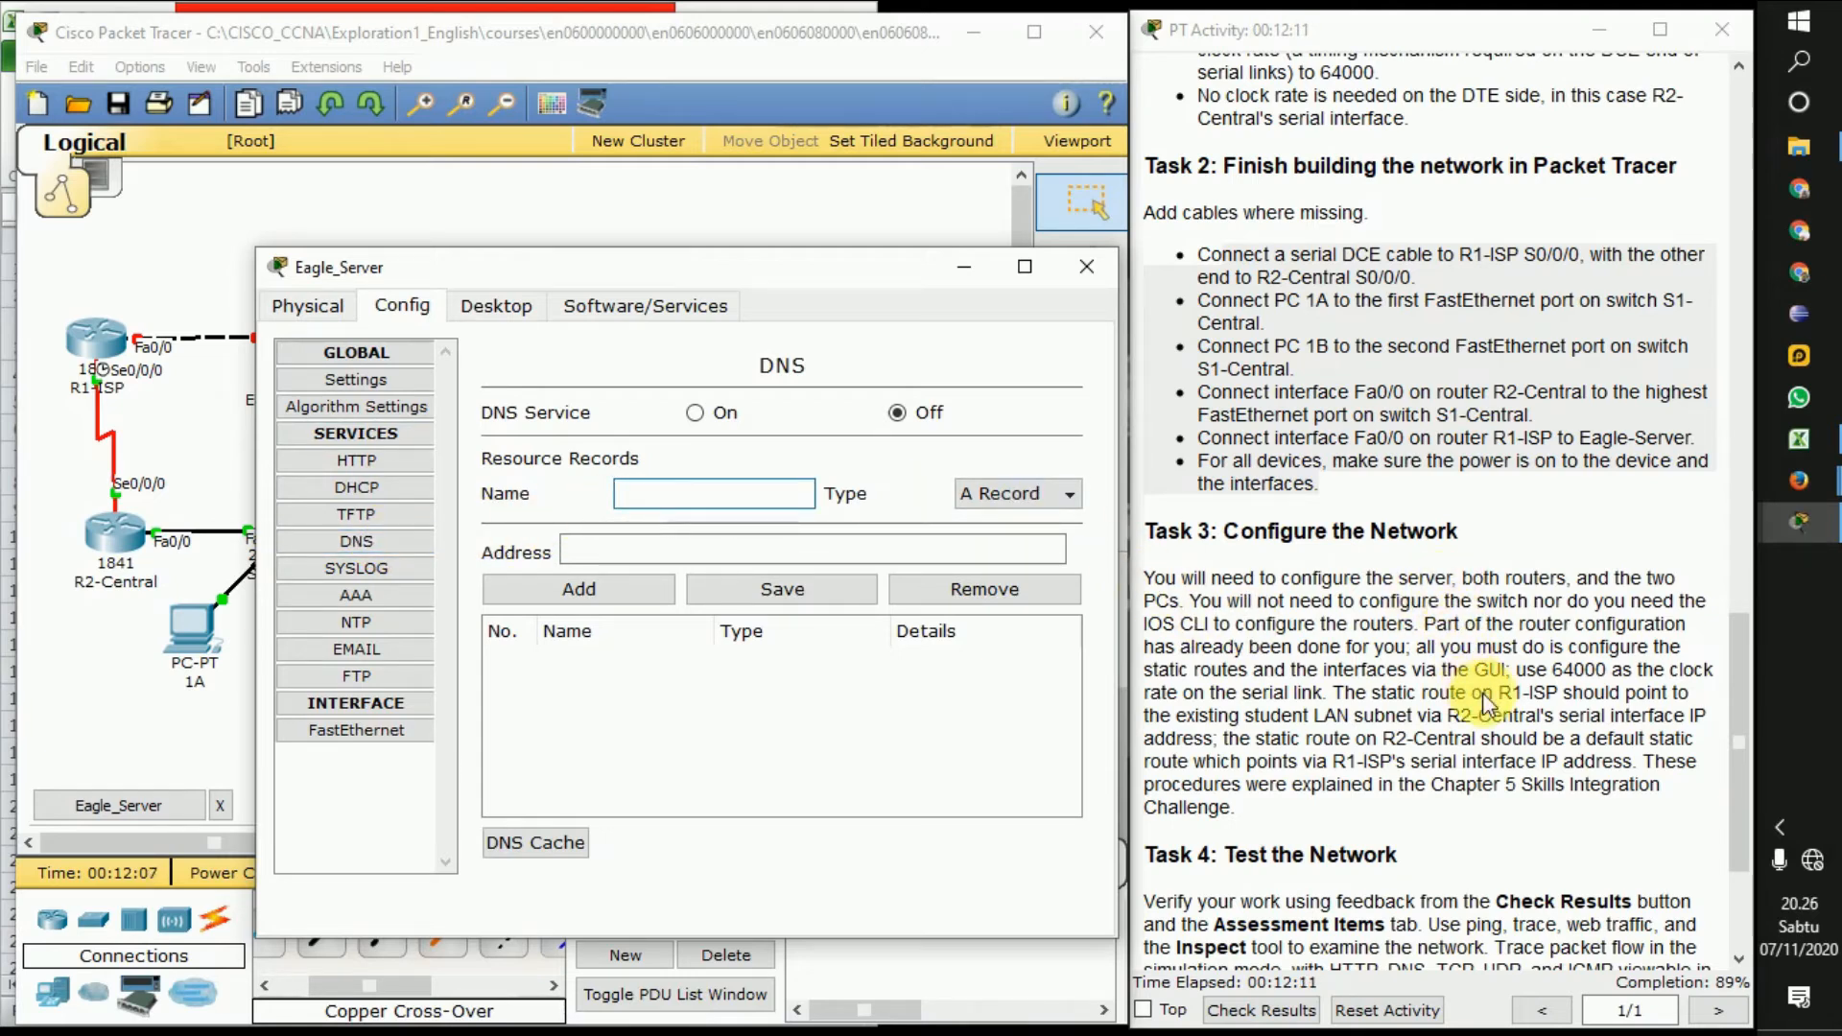
scroll(1535, 686, up, 1)
scroll(1533, 686, up, 1)
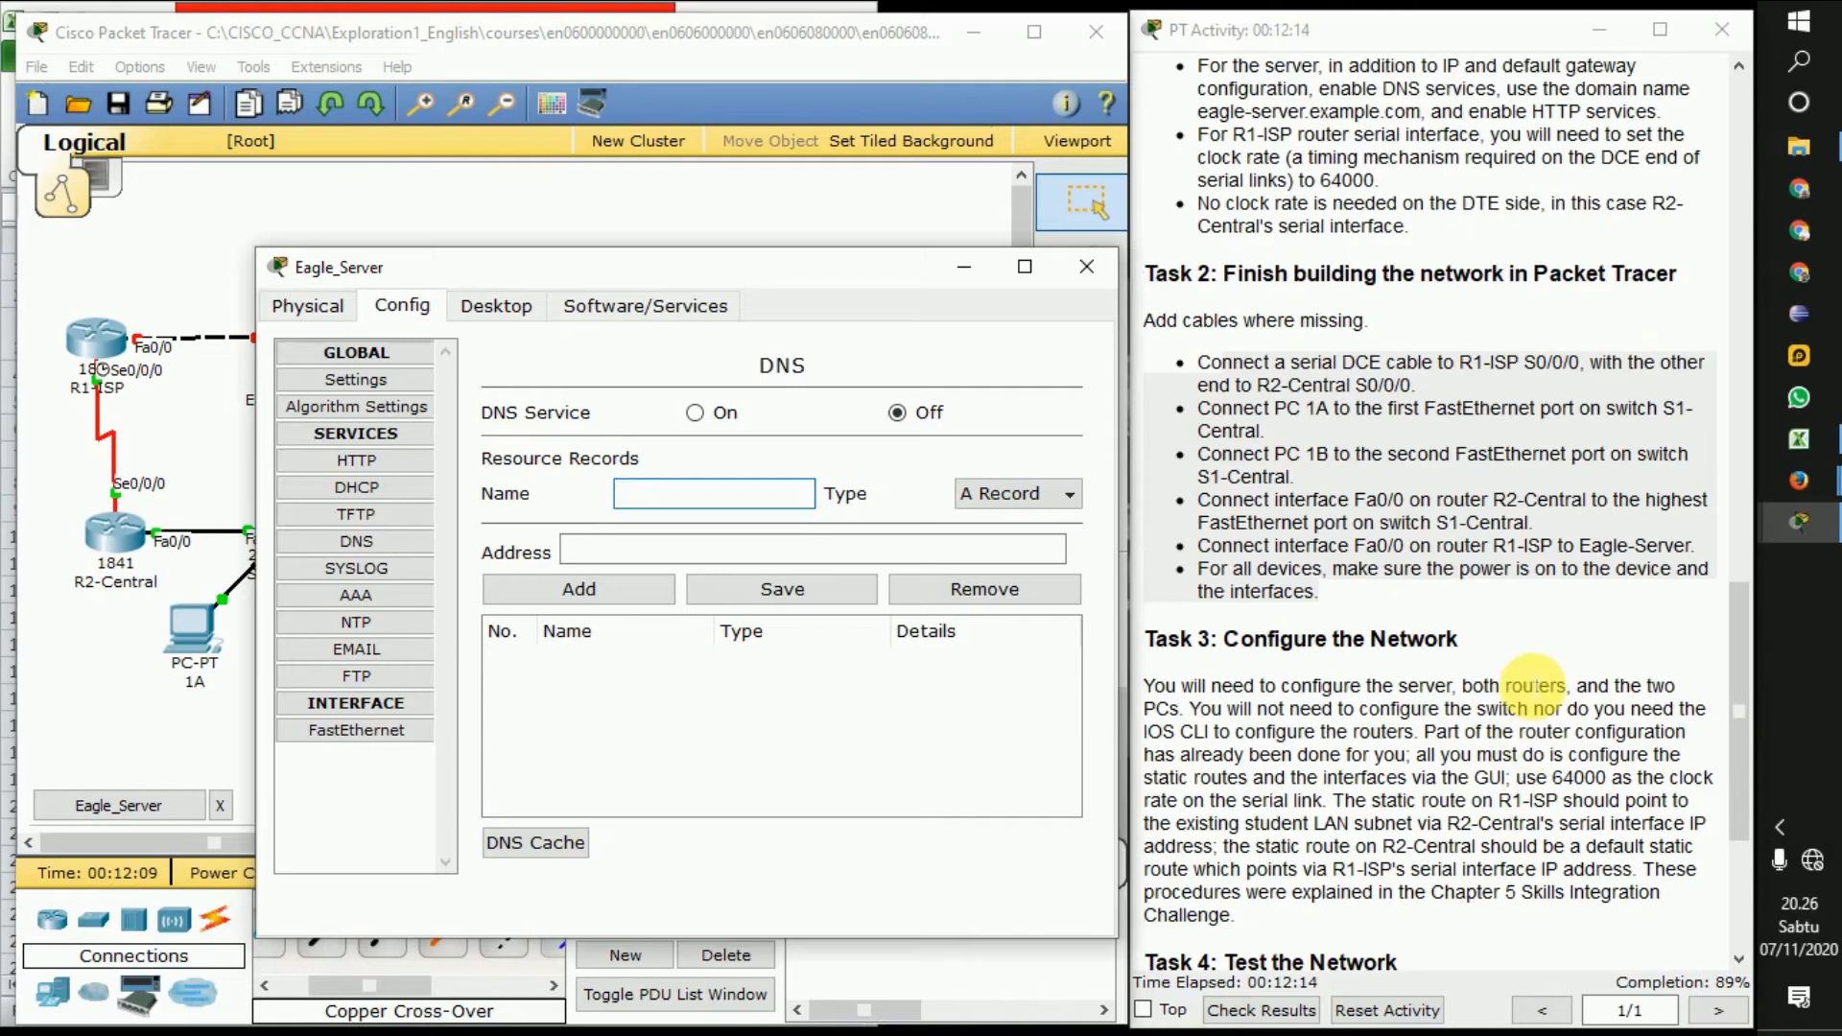
scroll(1533, 669, up, 1)
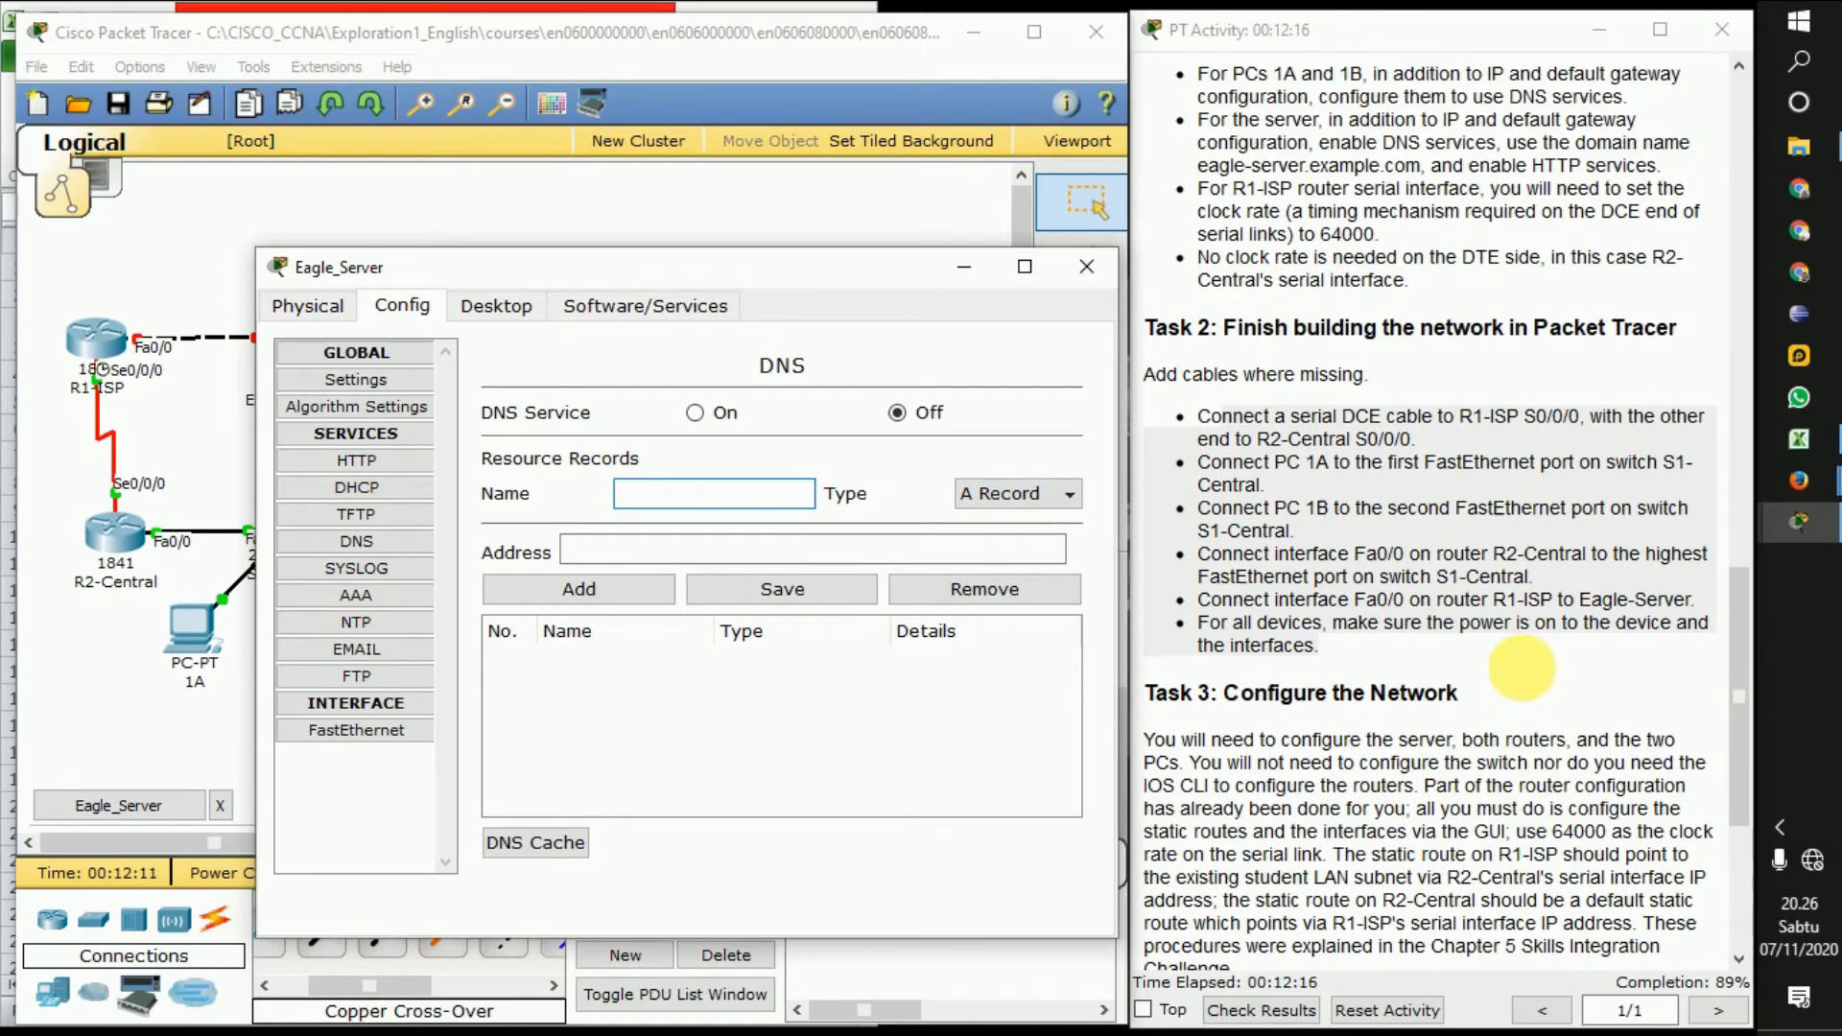
scroll(1248, 221, up, 1)
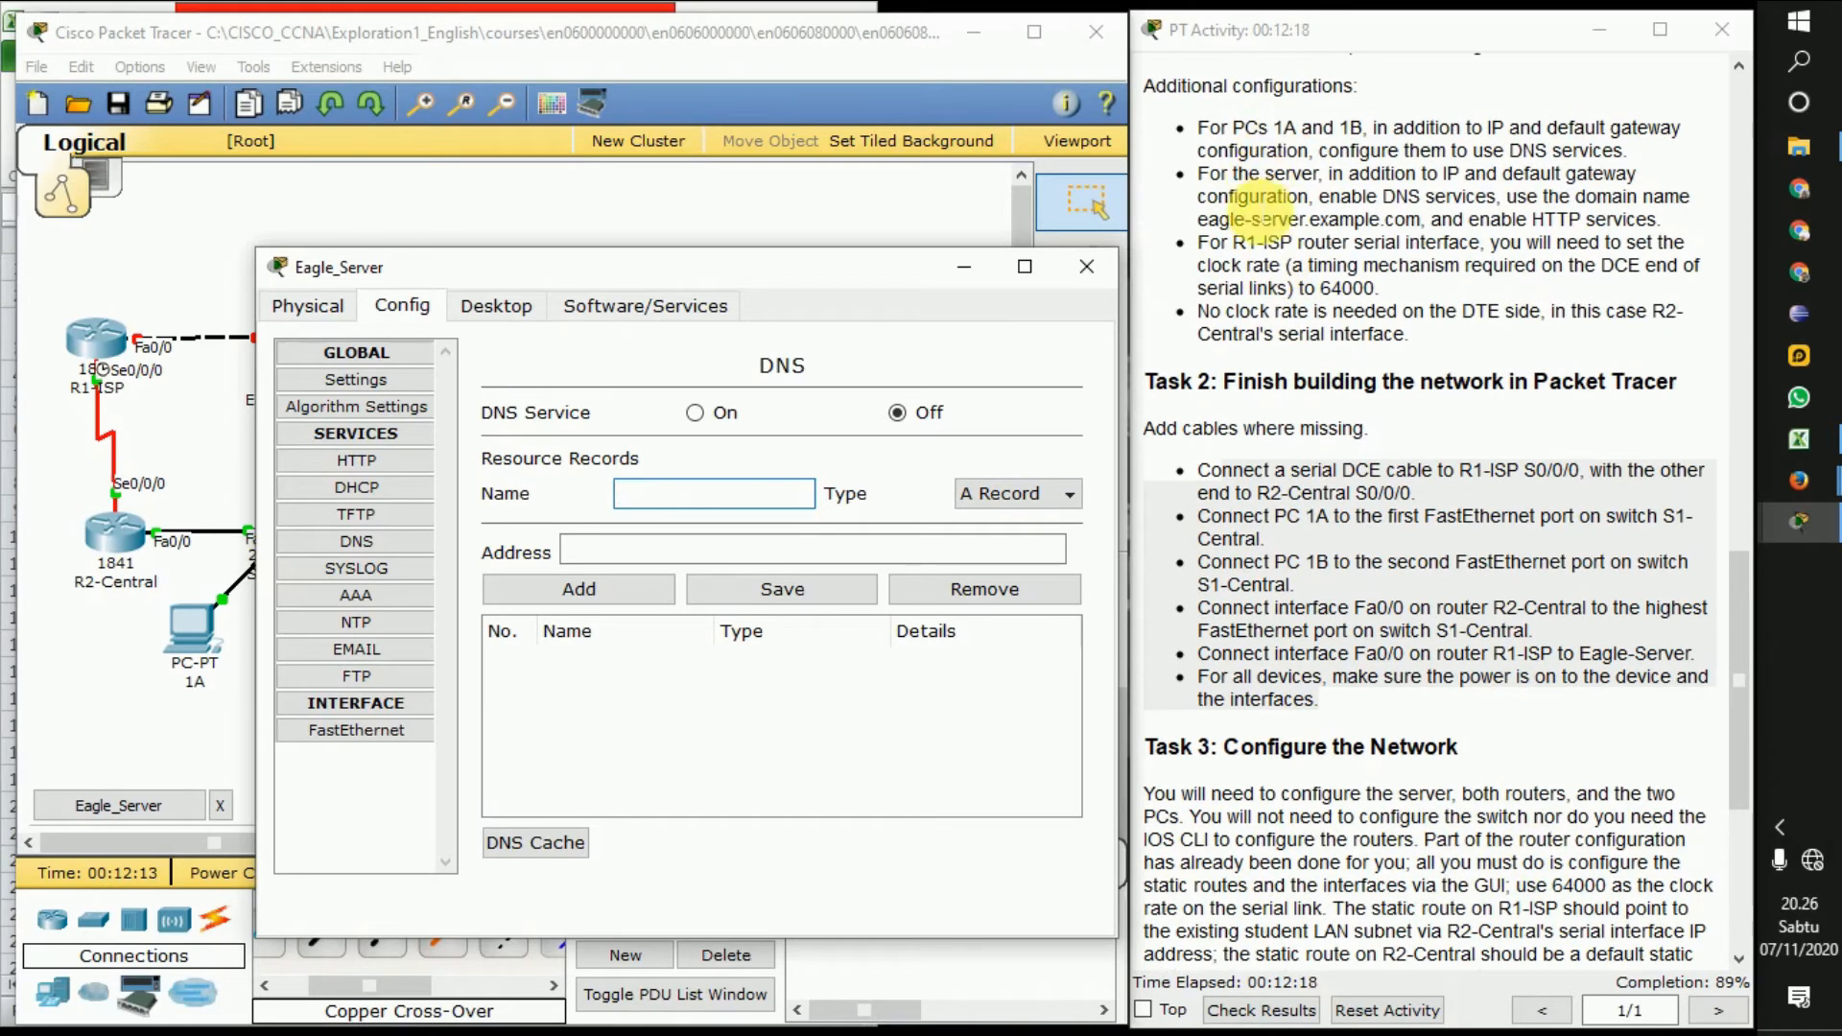
click(1218, 221)
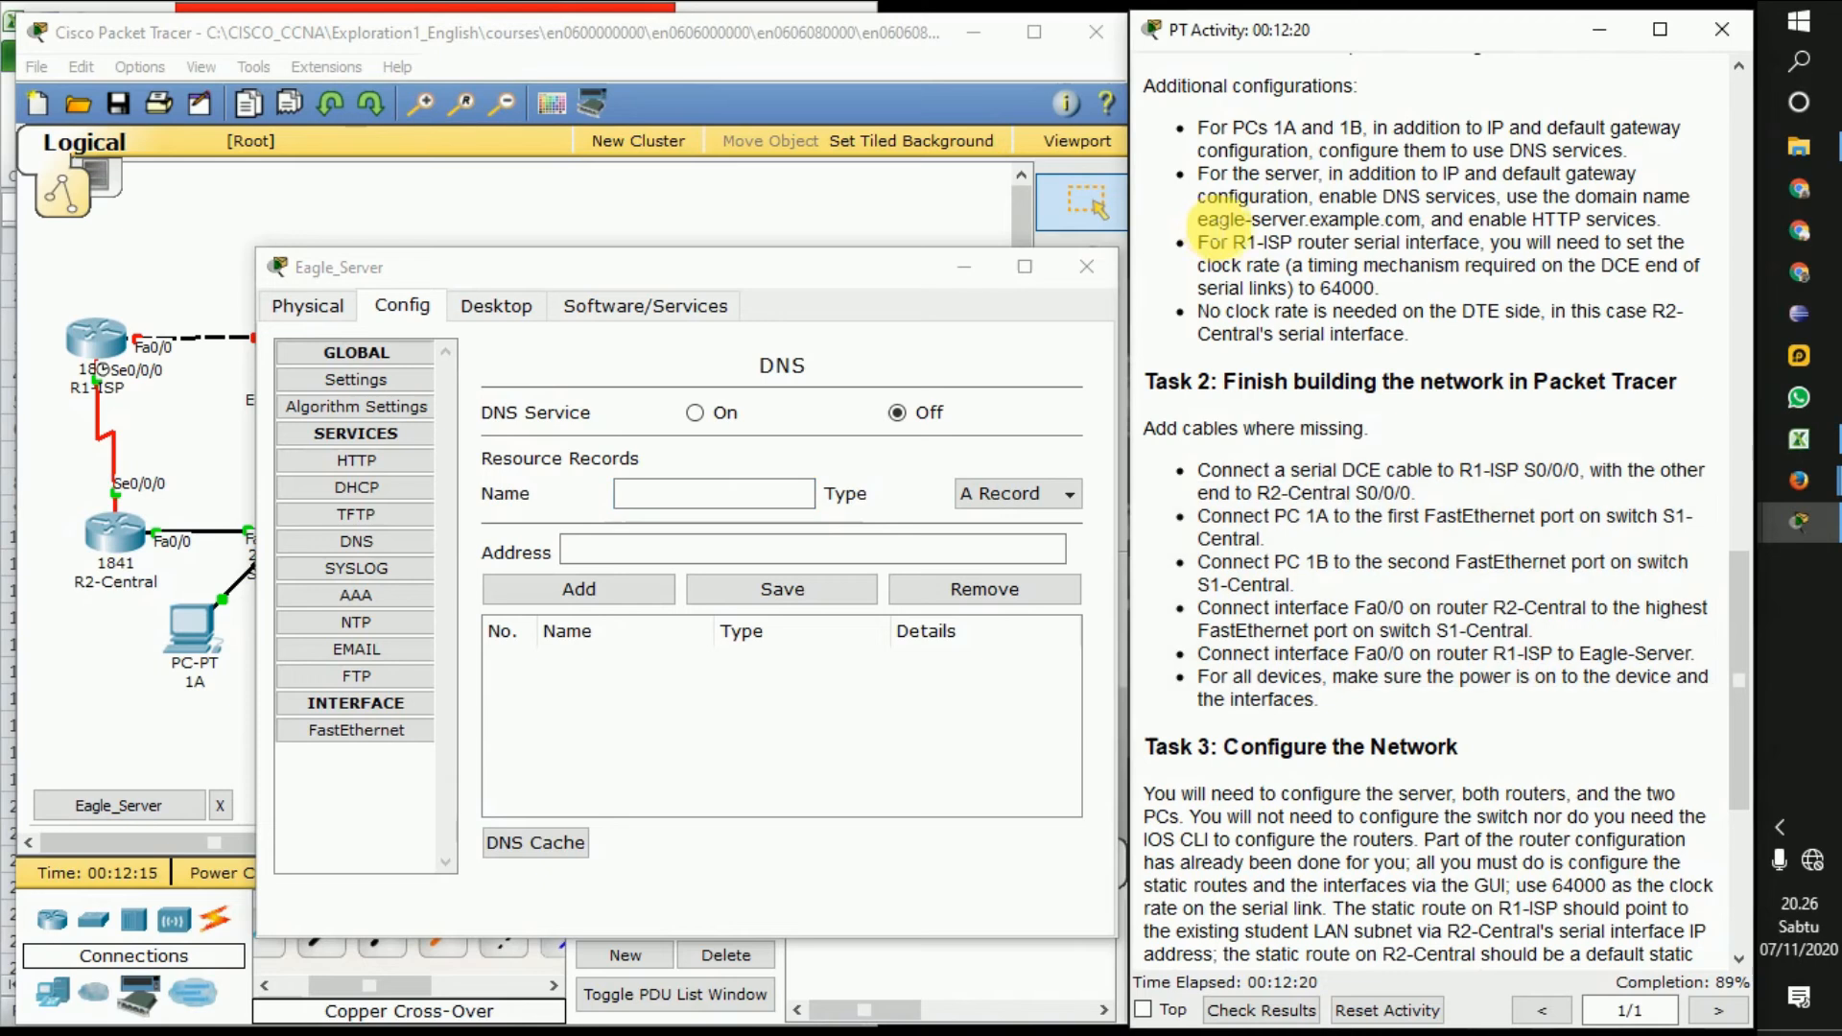
mouse_move(1396, 220)
mouse_down()
mouse_move(1204, 221)
mouse_move(1420, 222)
mouse_up()
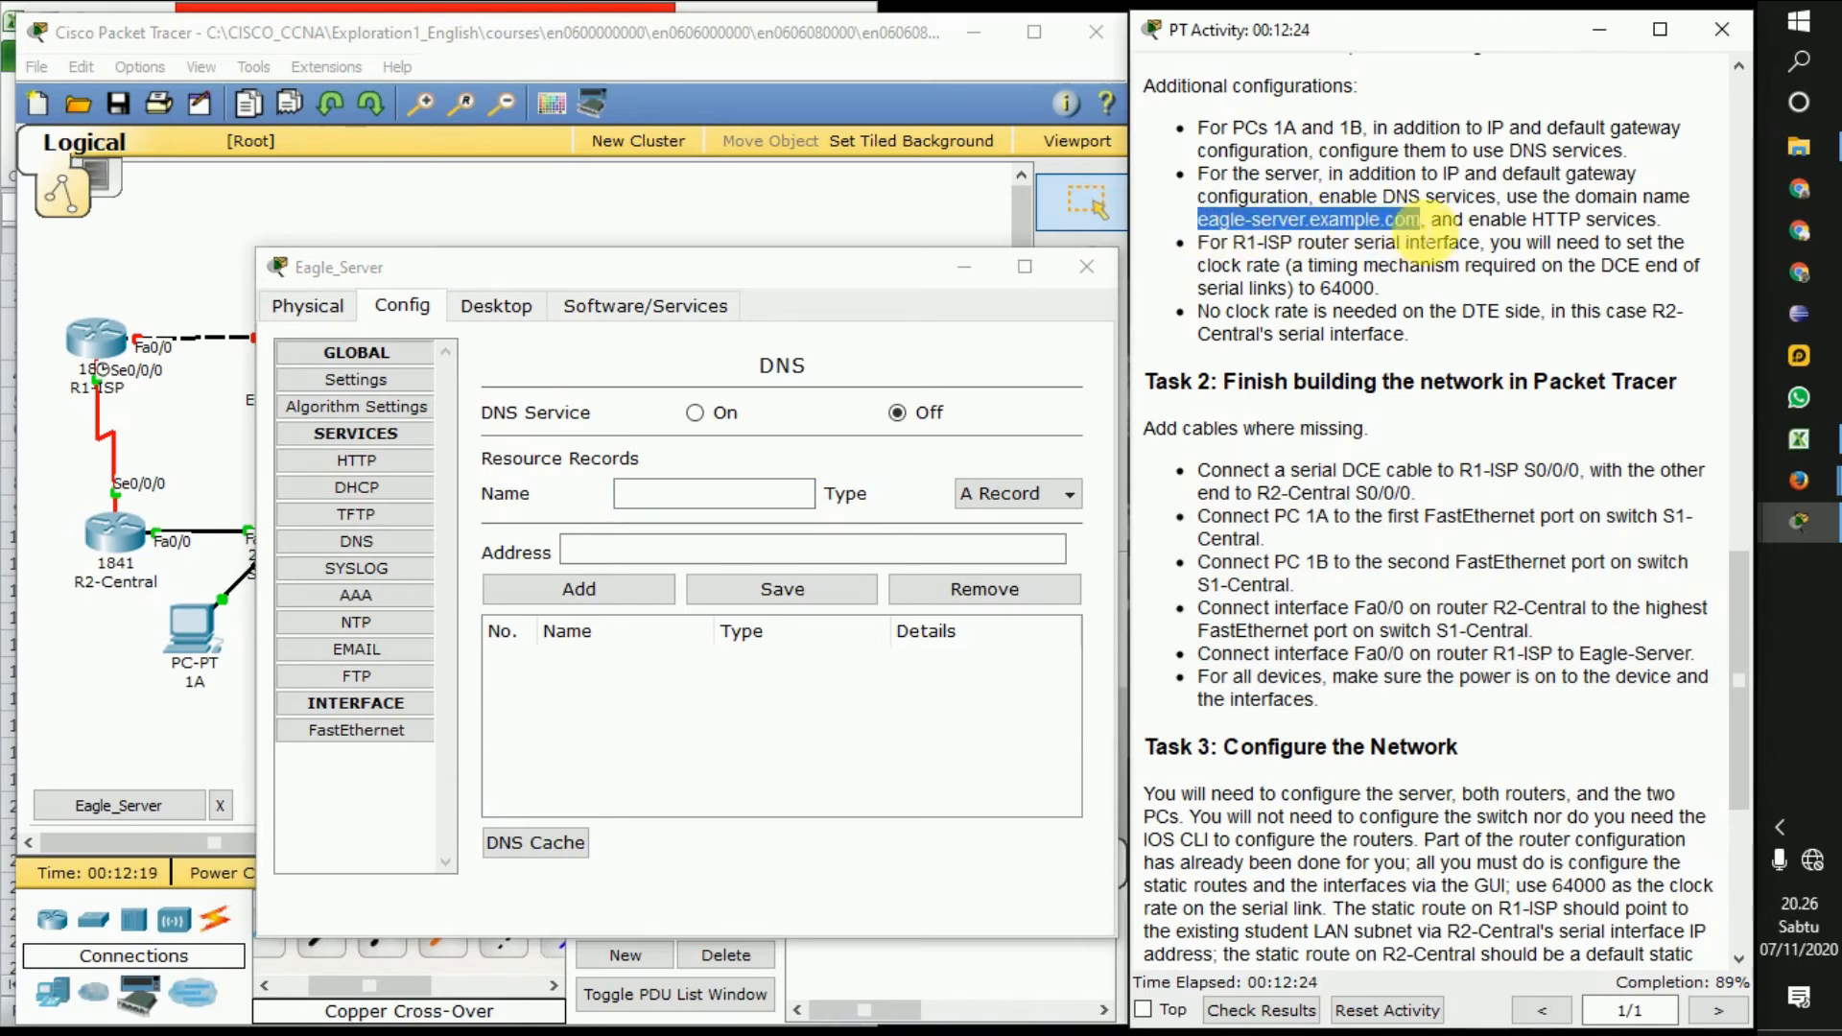
click(737, 507)
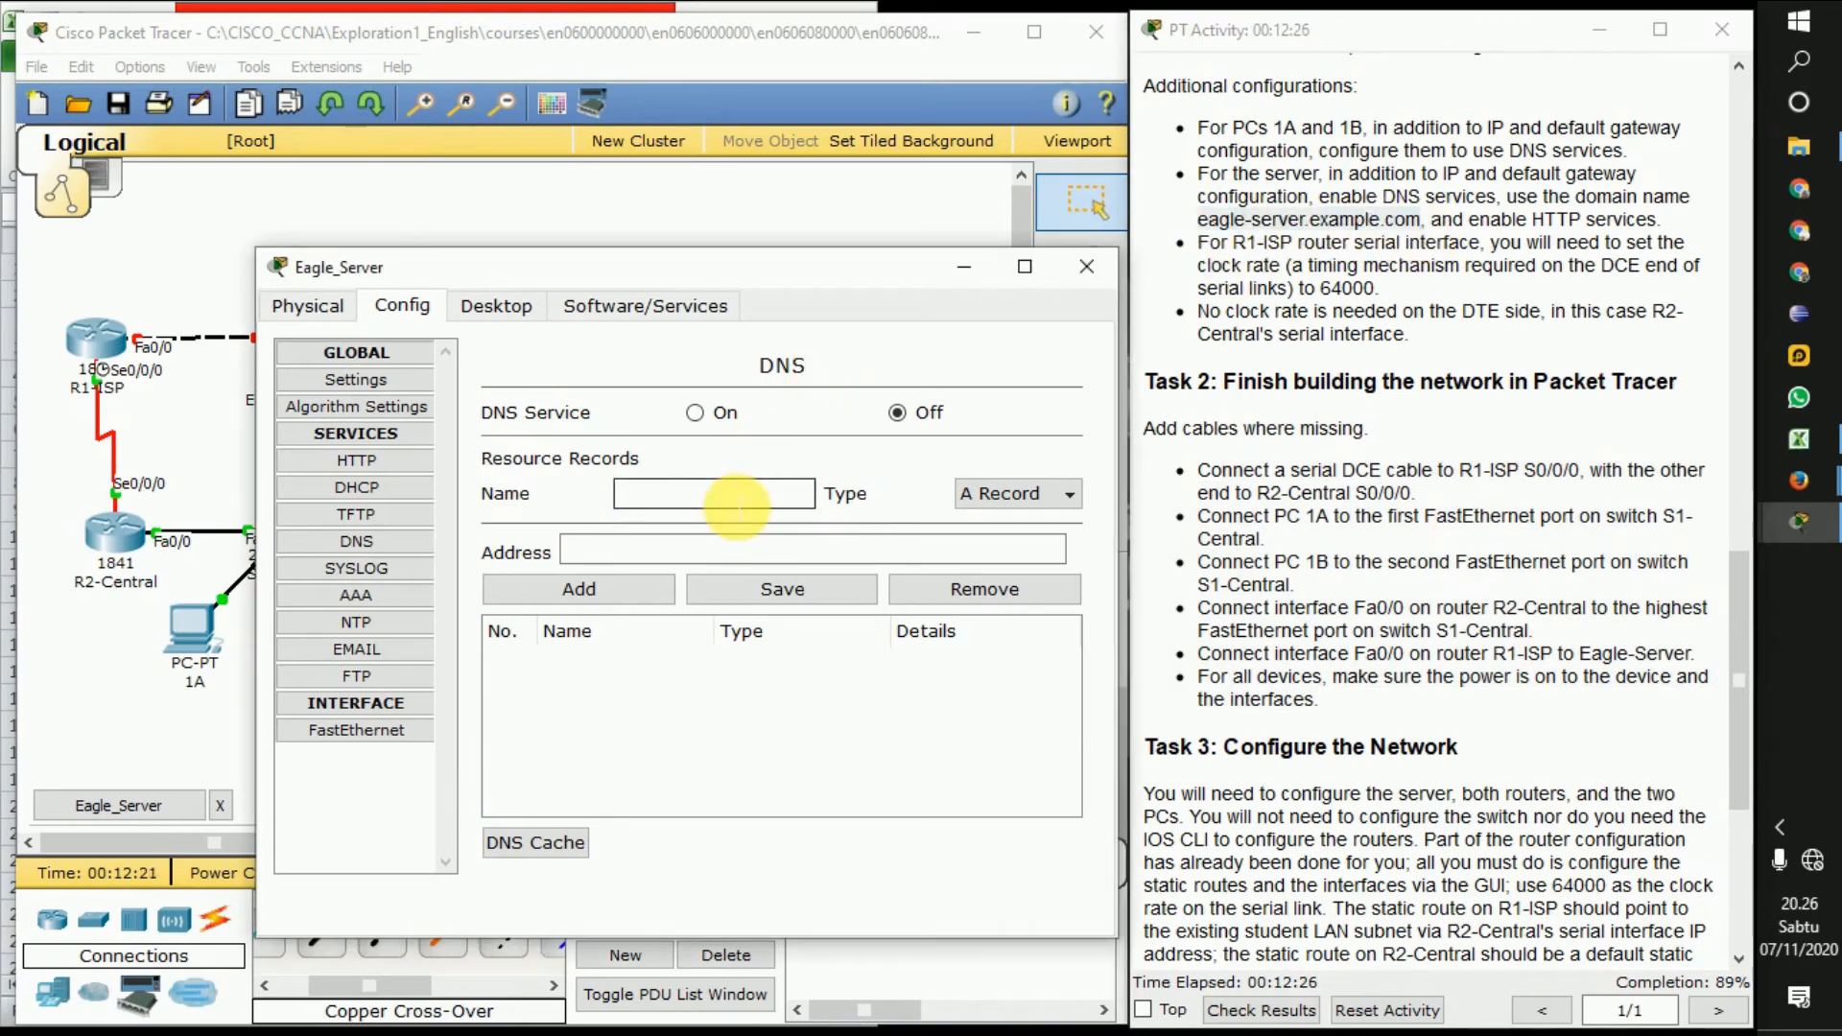
drag(1199, 222, 1419, 223)
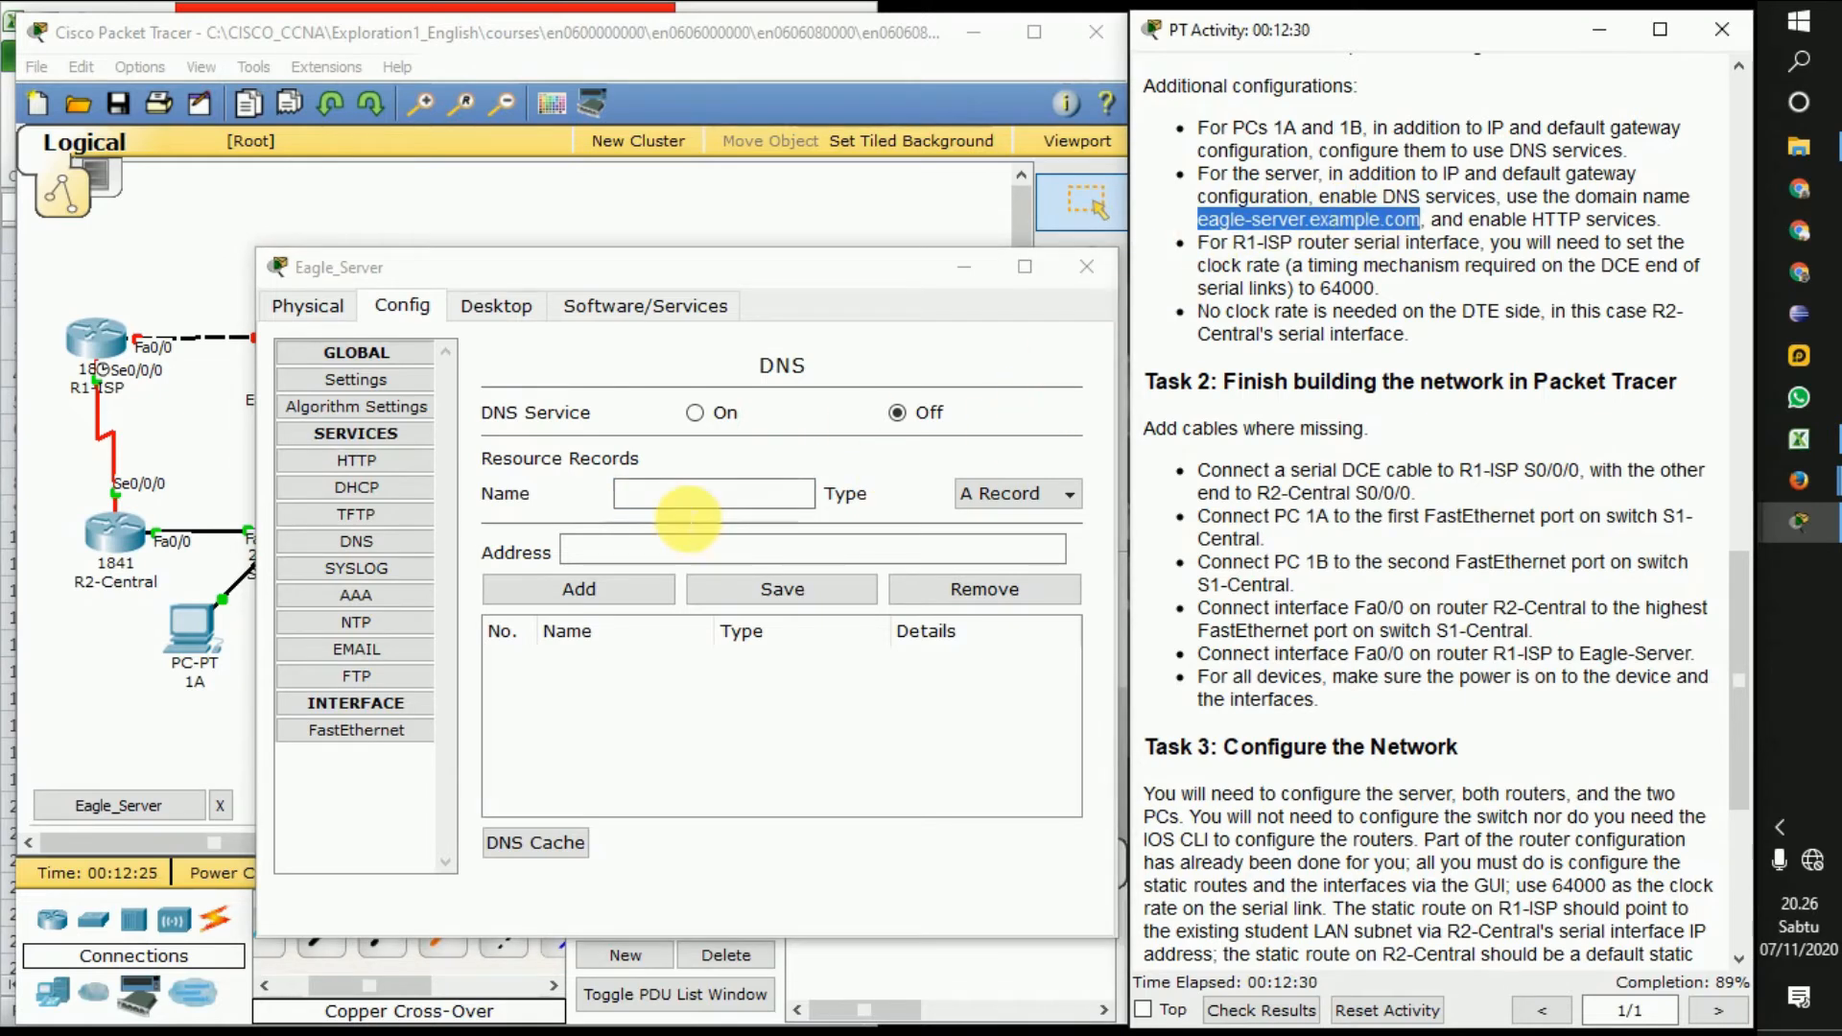
click(692, 497)
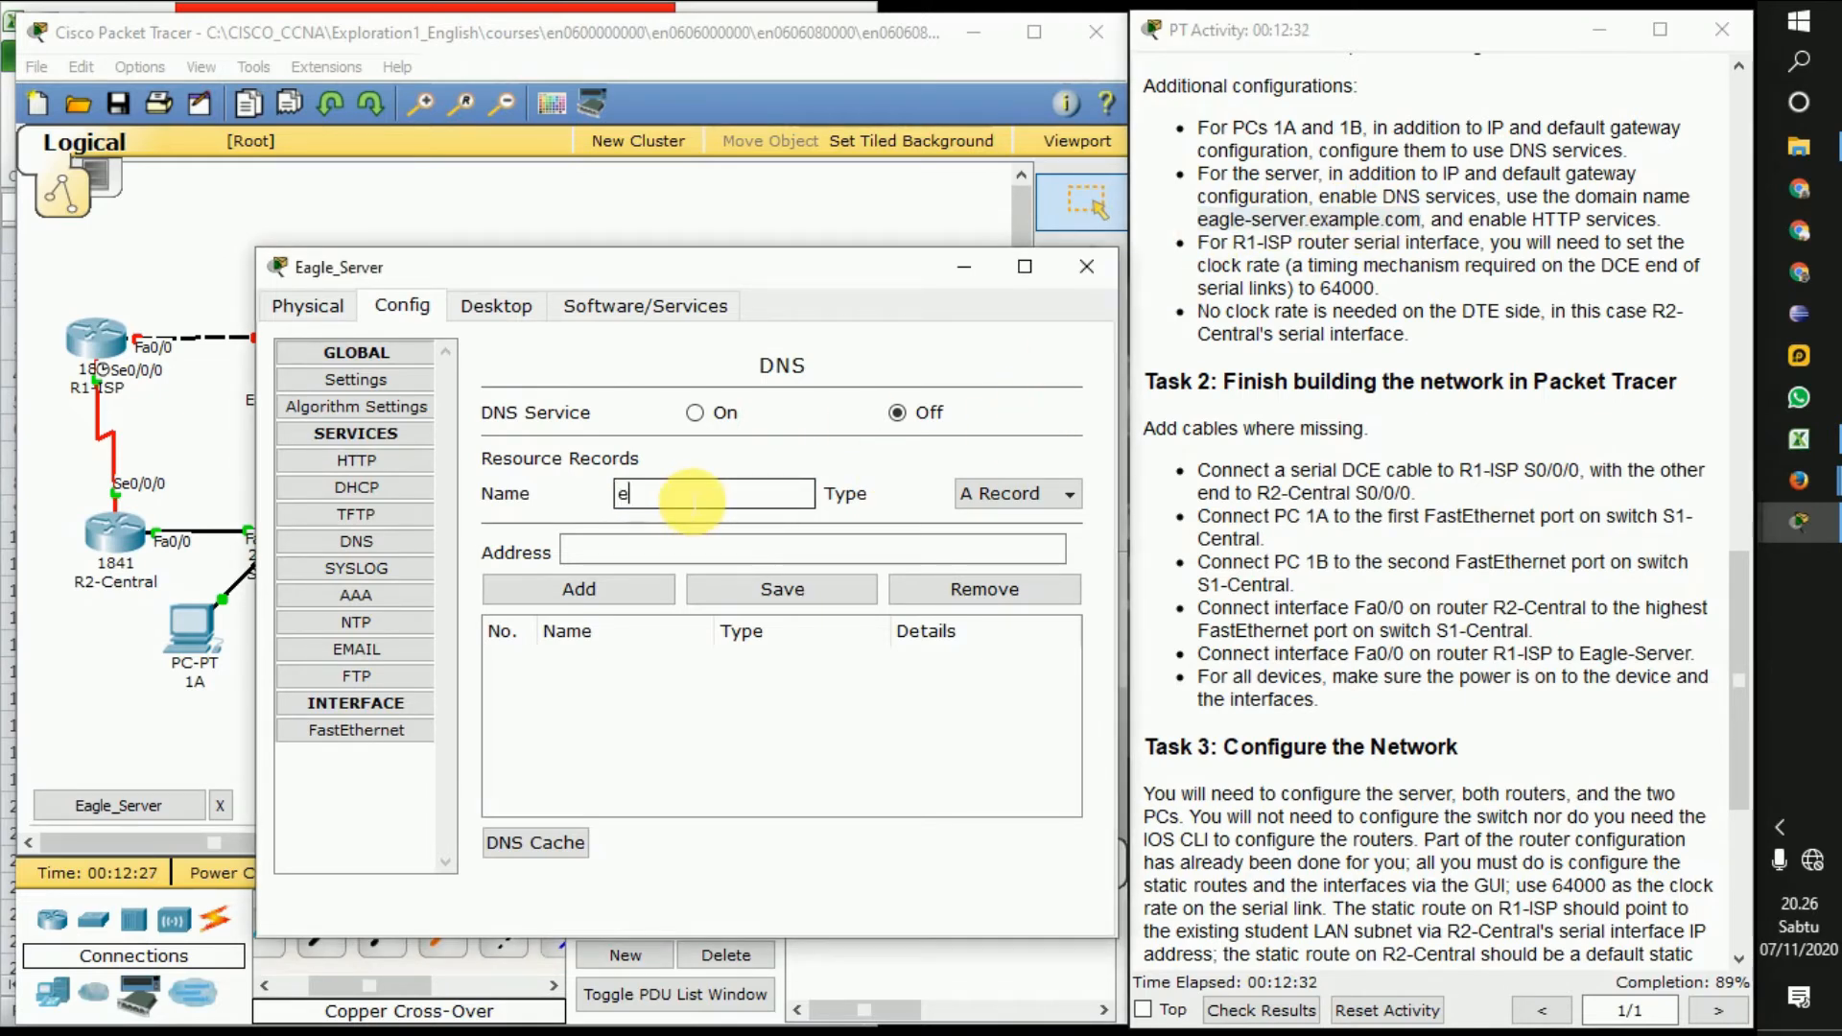
text(eagle-server.examp)
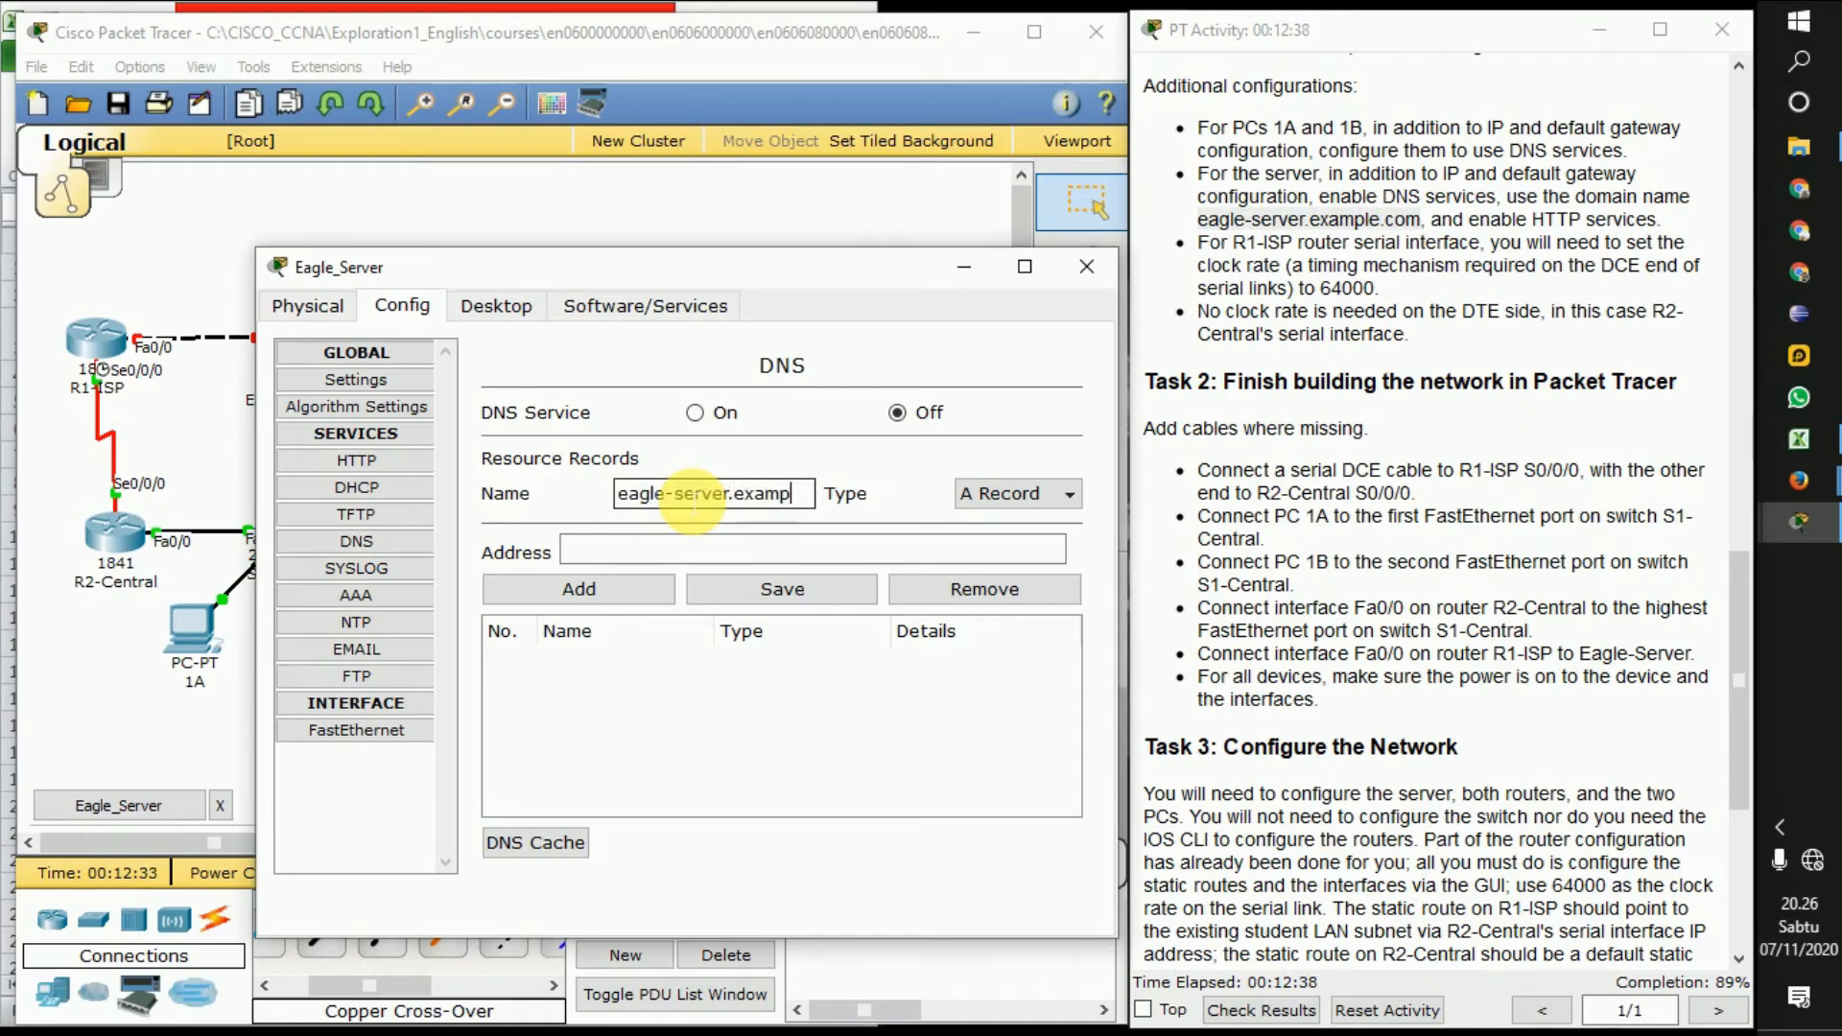
text(le.com)
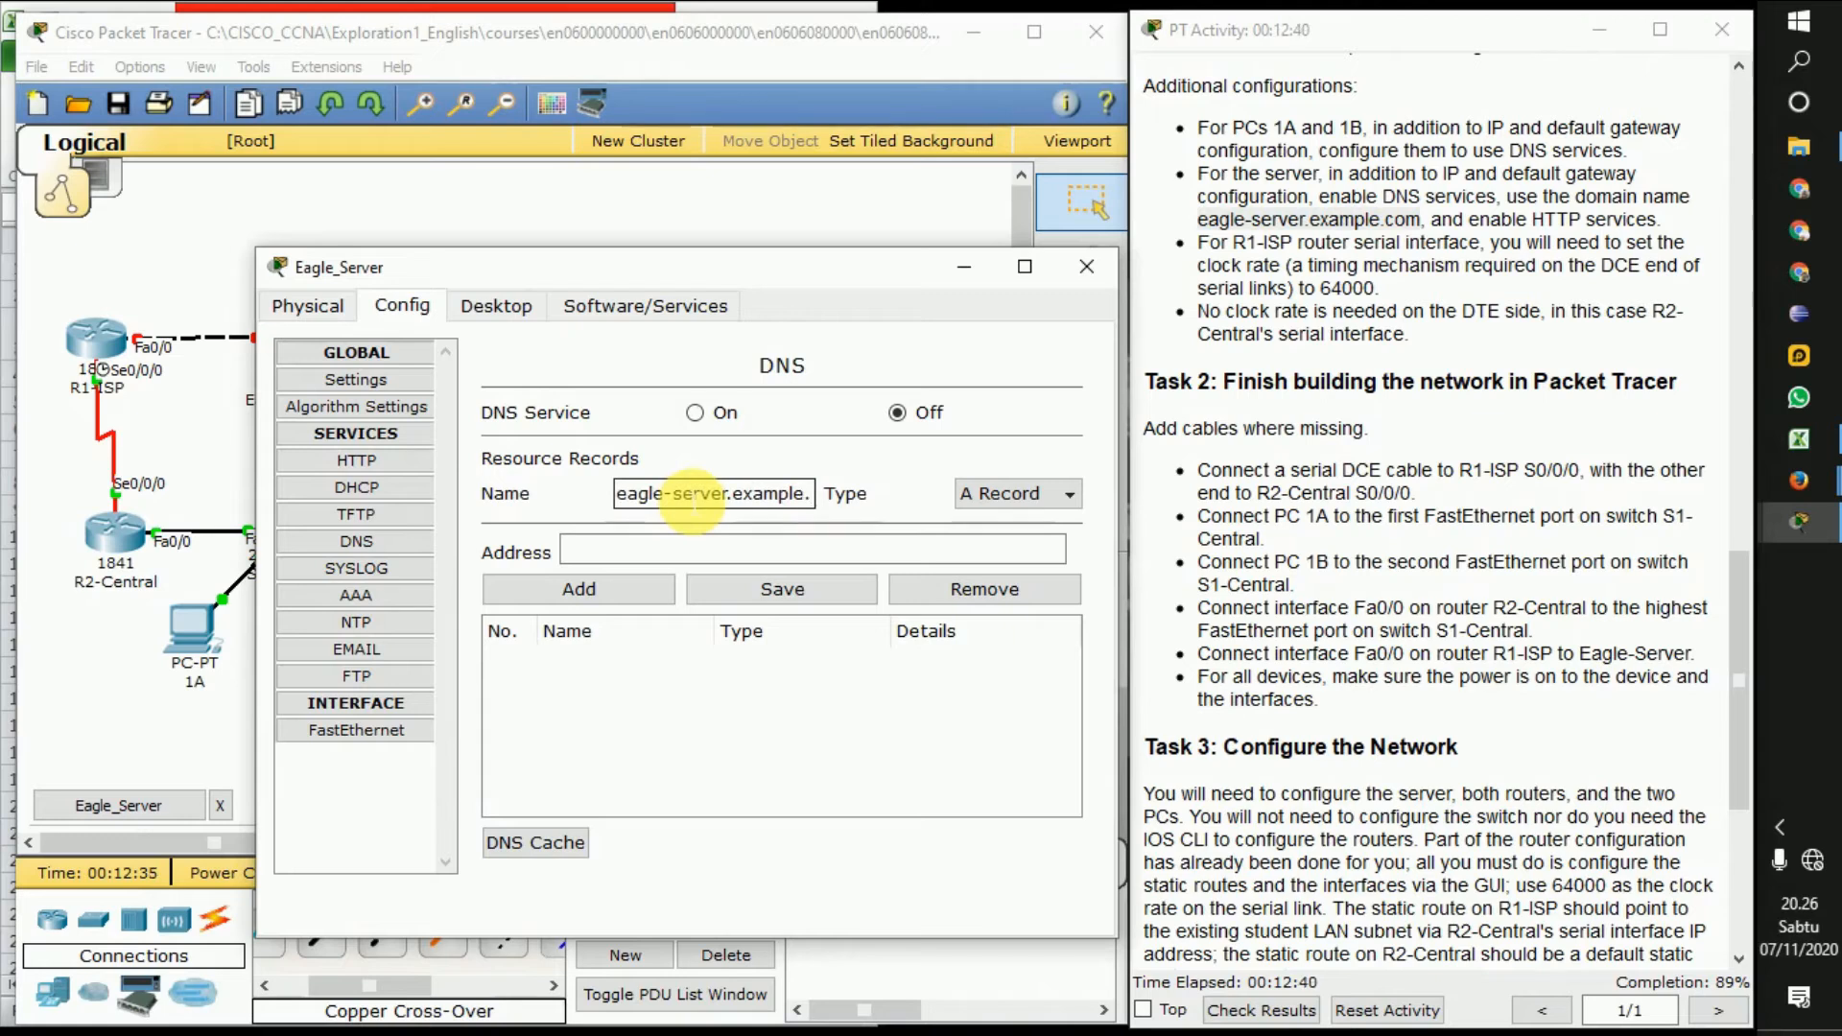
Add the DNS A record with the address 192.168.23.109 and turn Eagle_Server's DNS service on
click(695, 552)
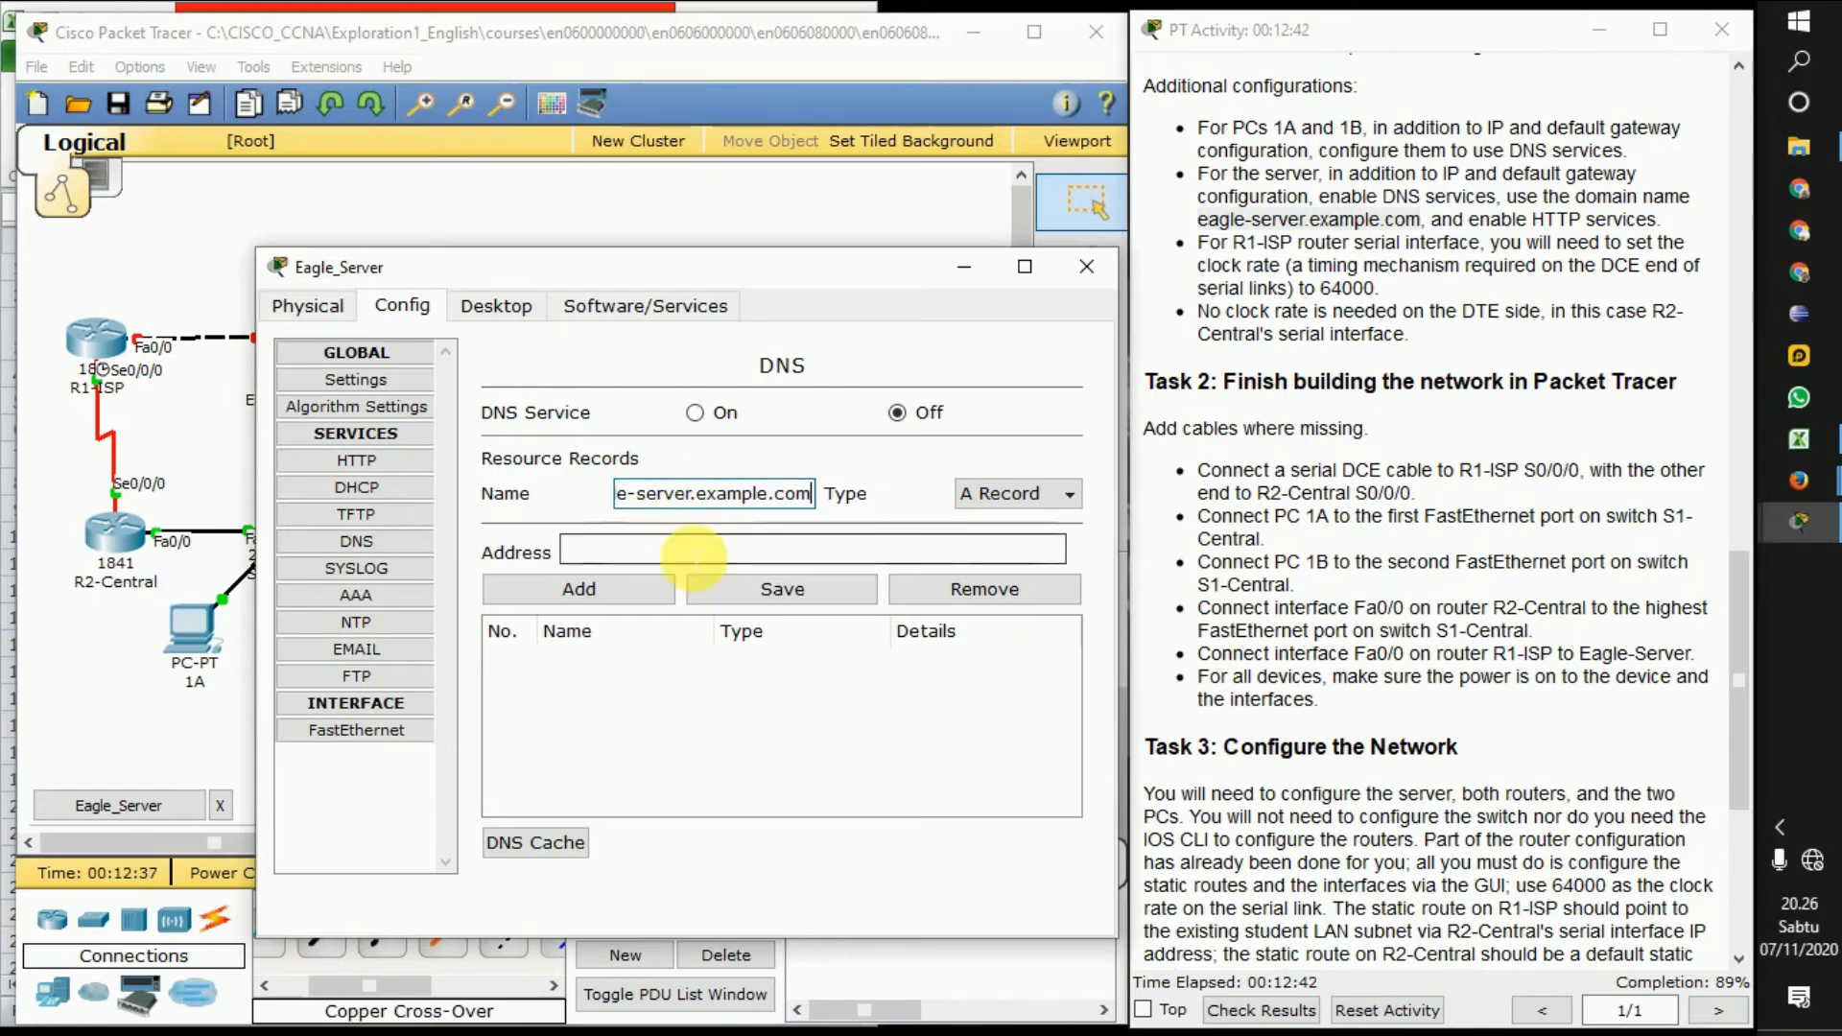
text(192.)
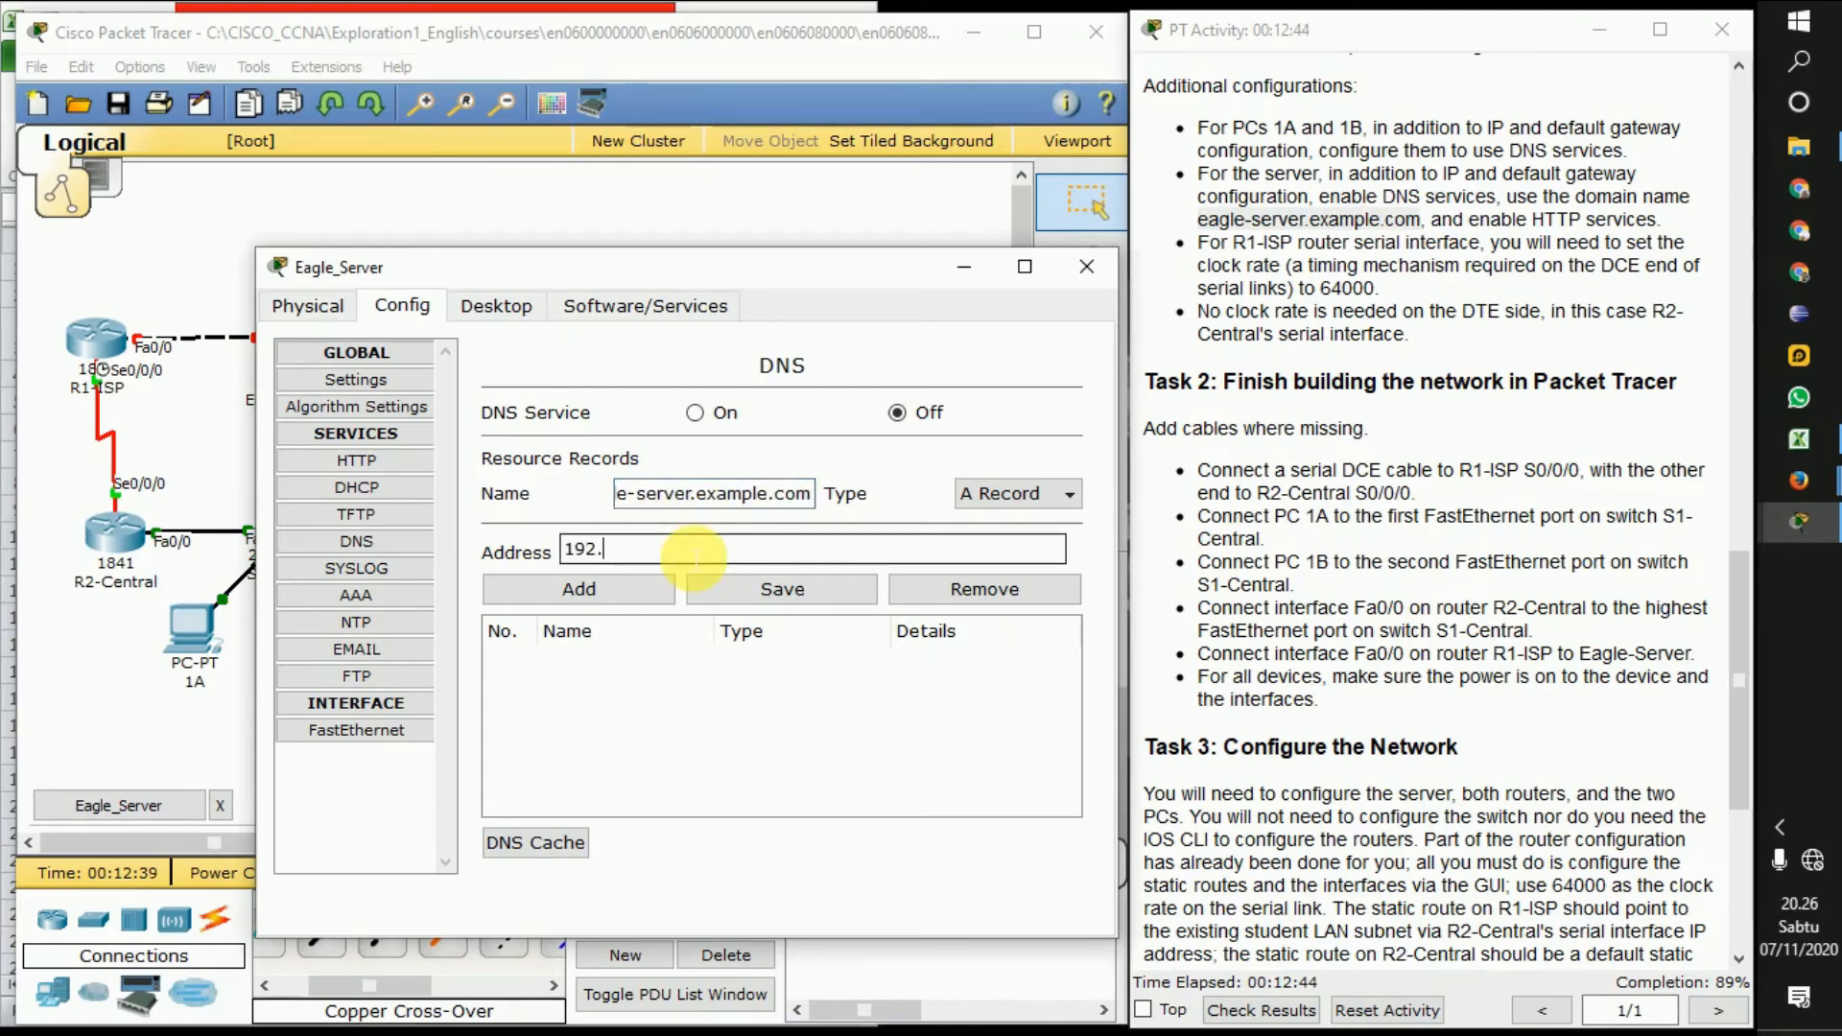
text(8.23.109)
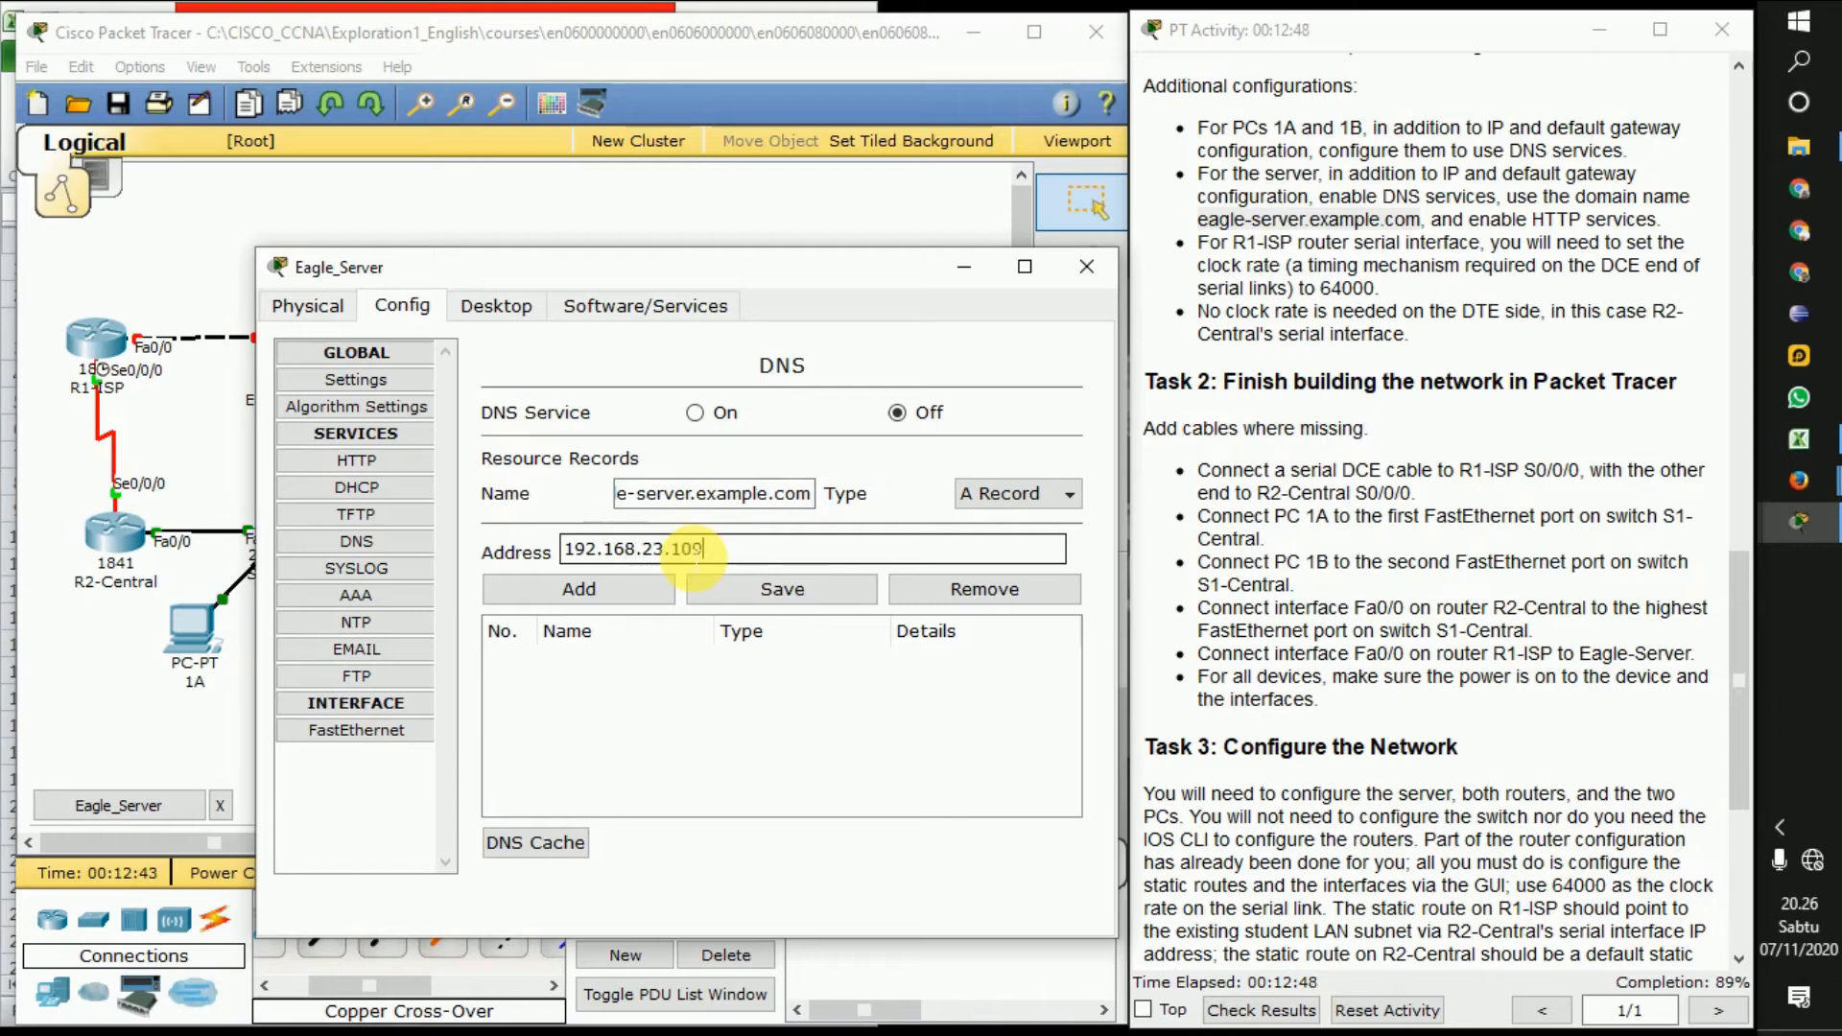
click(642, 581)
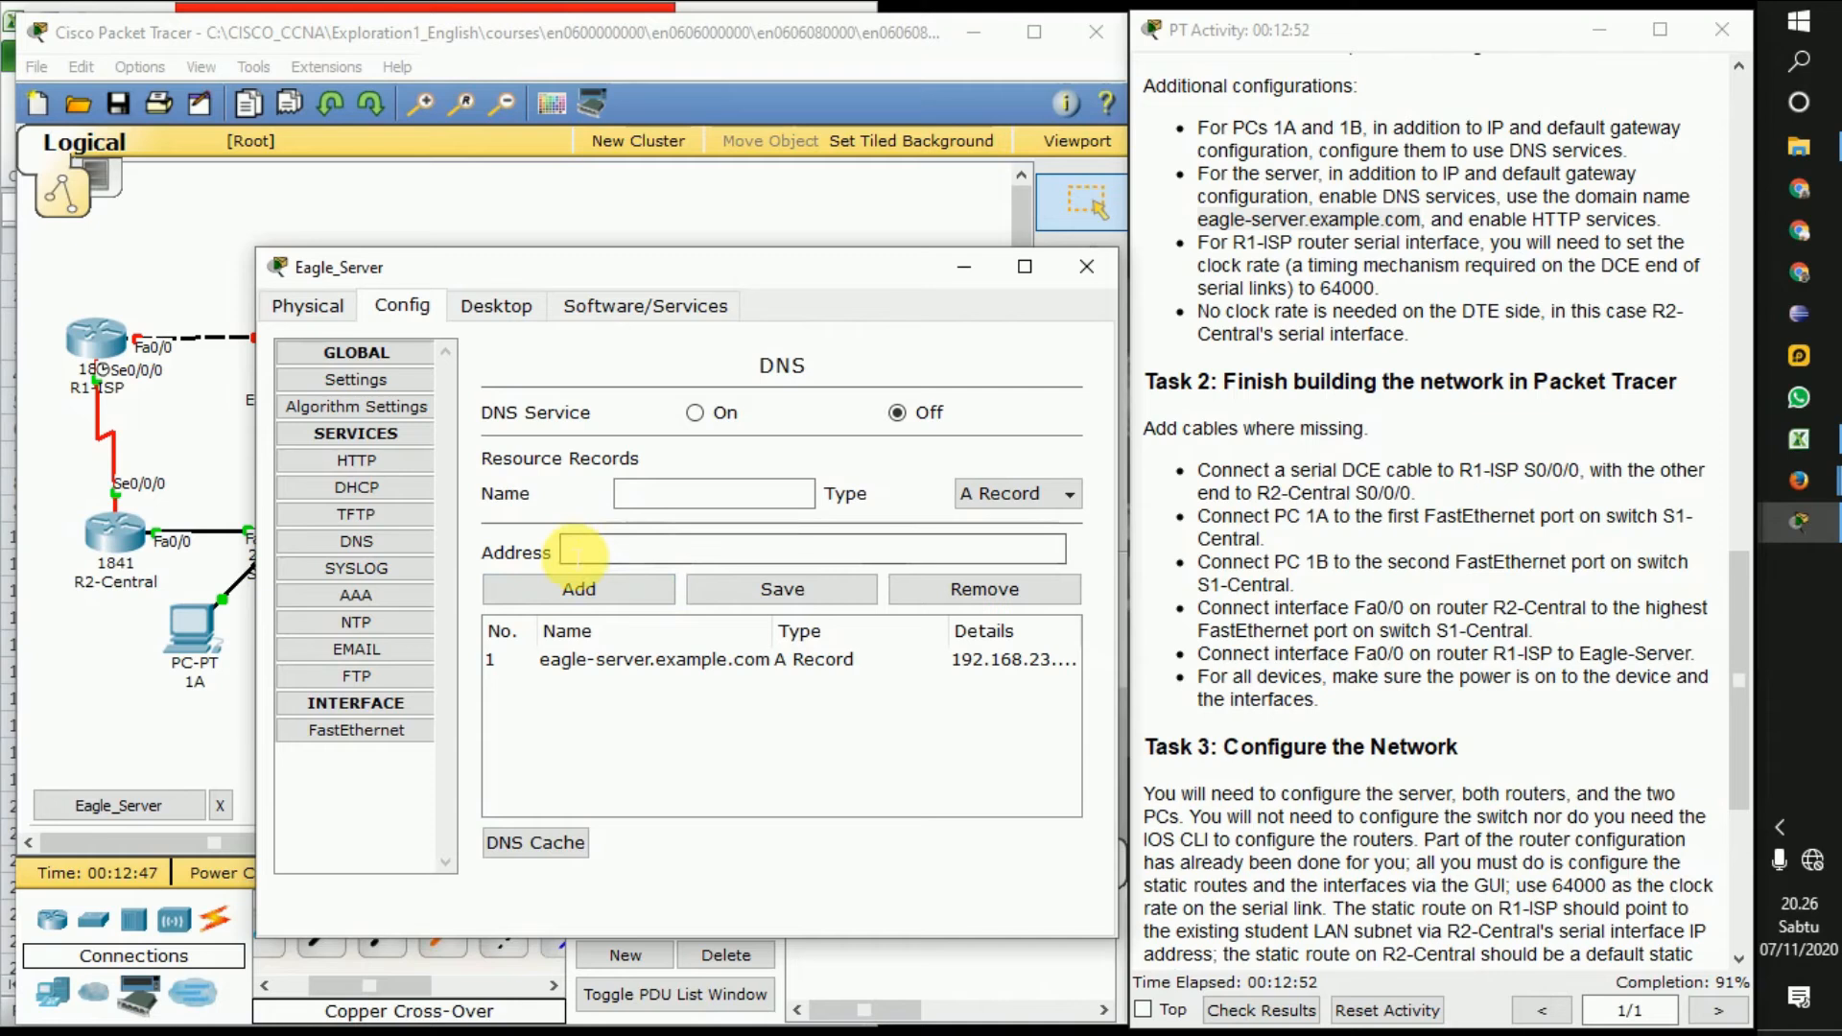
click(694, 414)
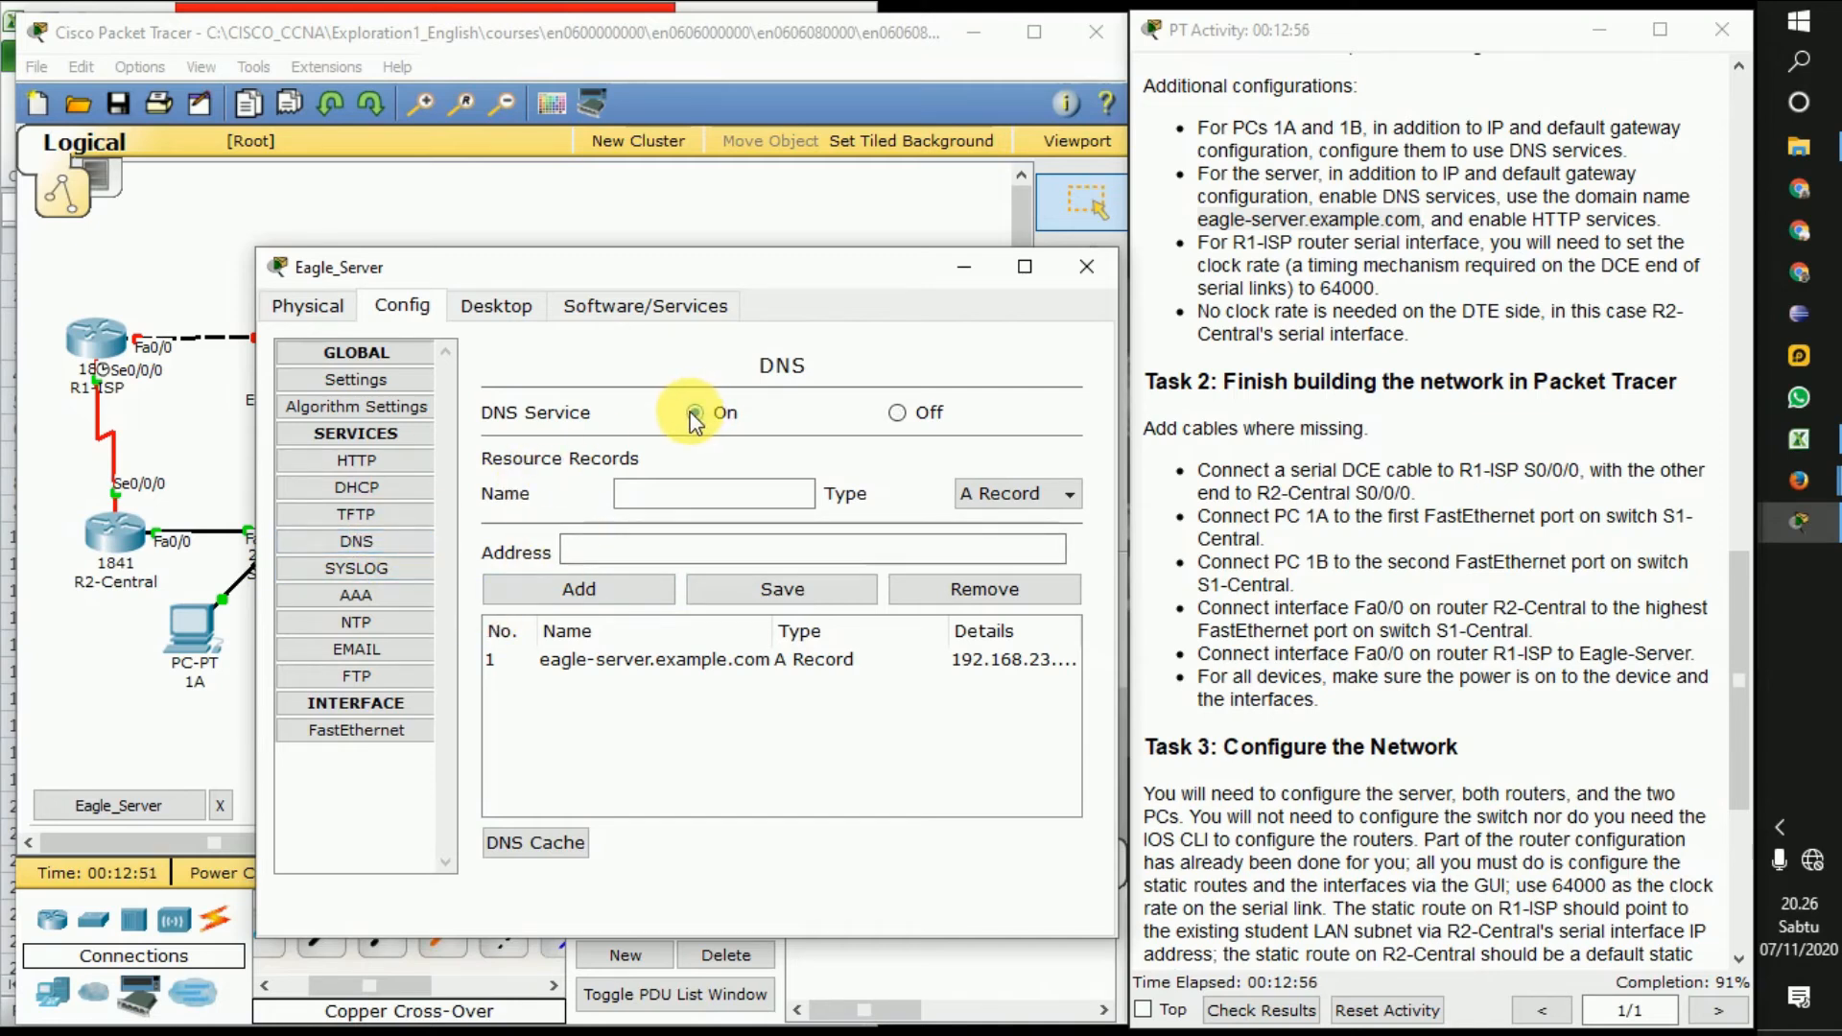
Review the HTTP, DHCP, TFTP and DNS service settings on Eagle_Server
click(380, 461)
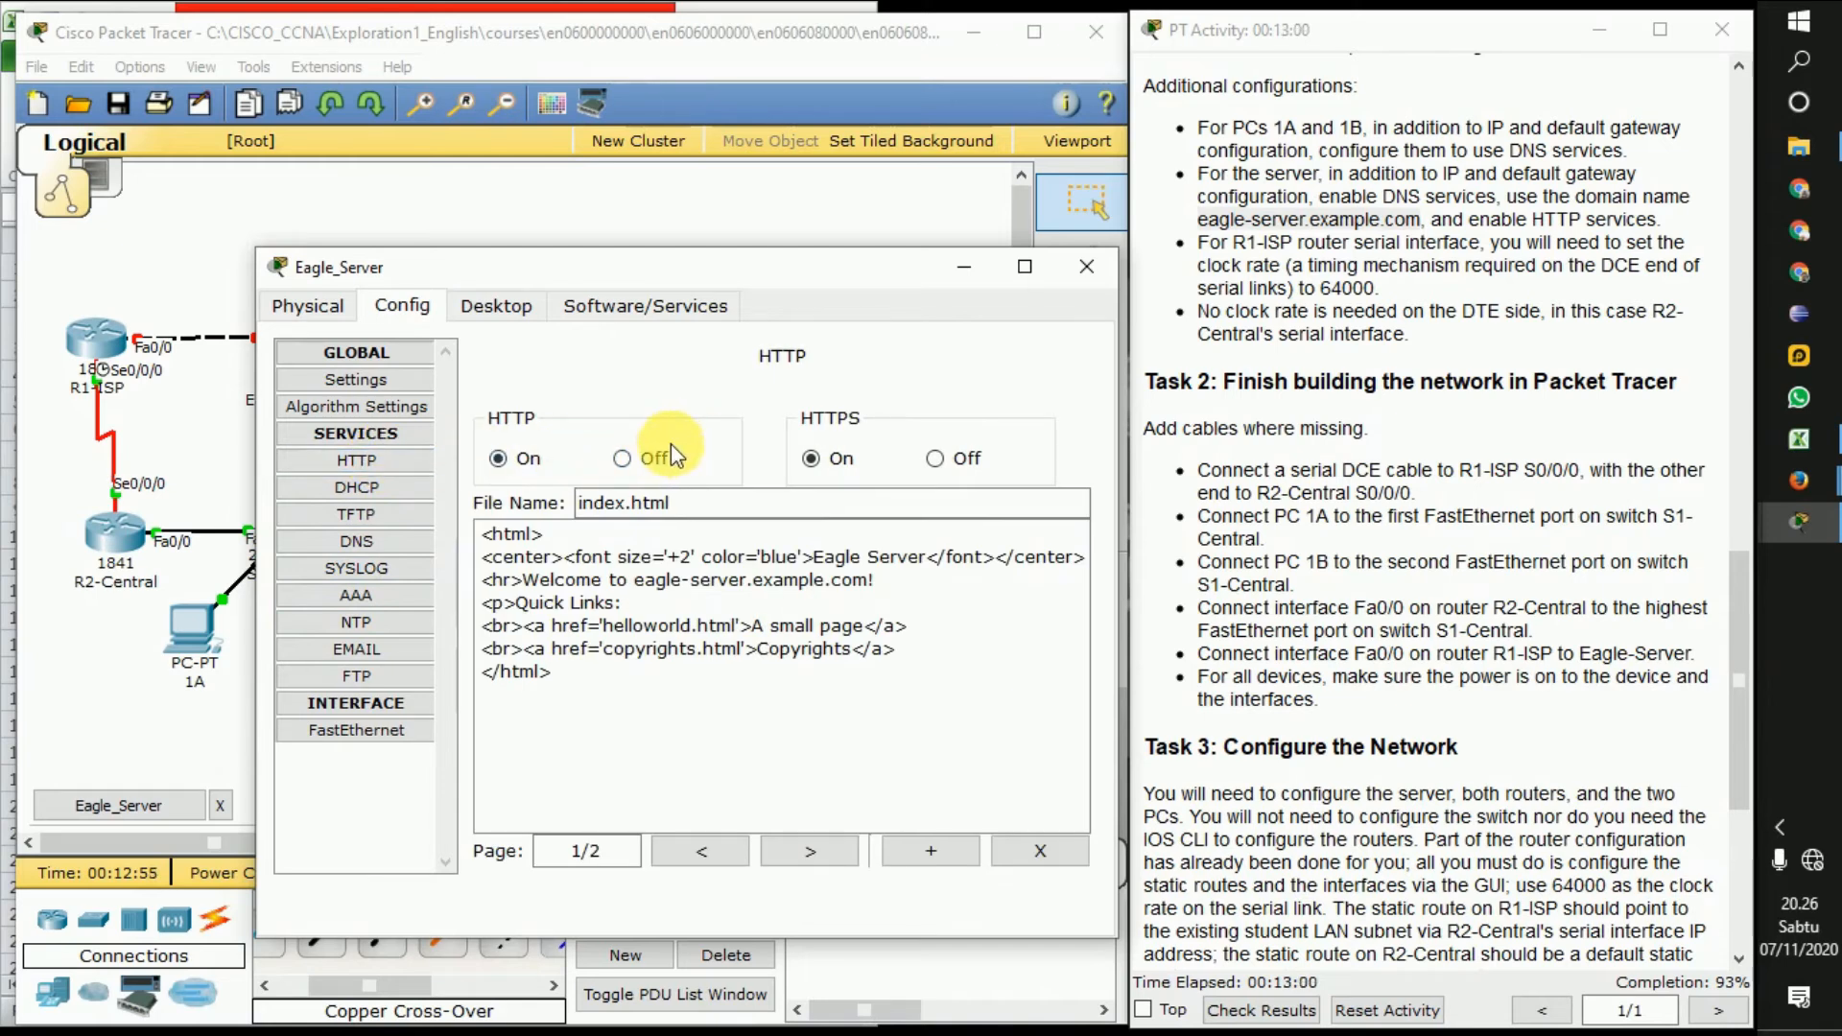
click(374, 487)
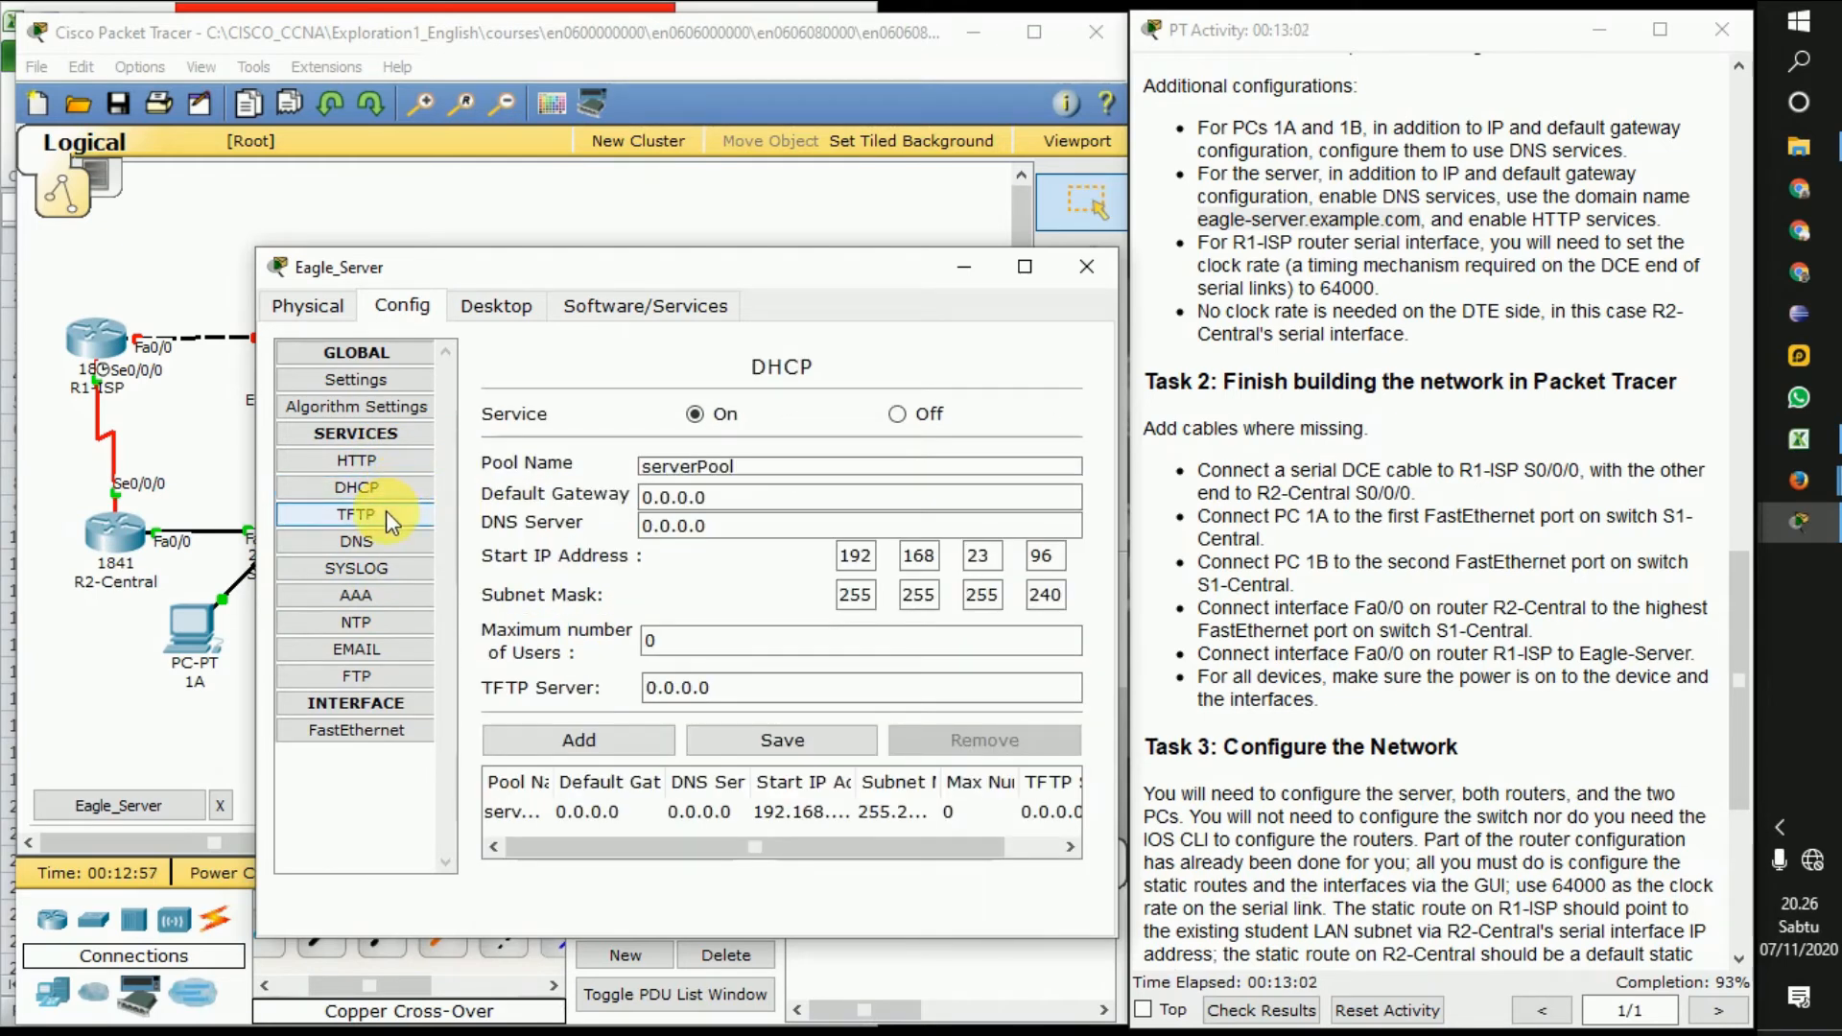
click(385, 511)
click(422, 537)
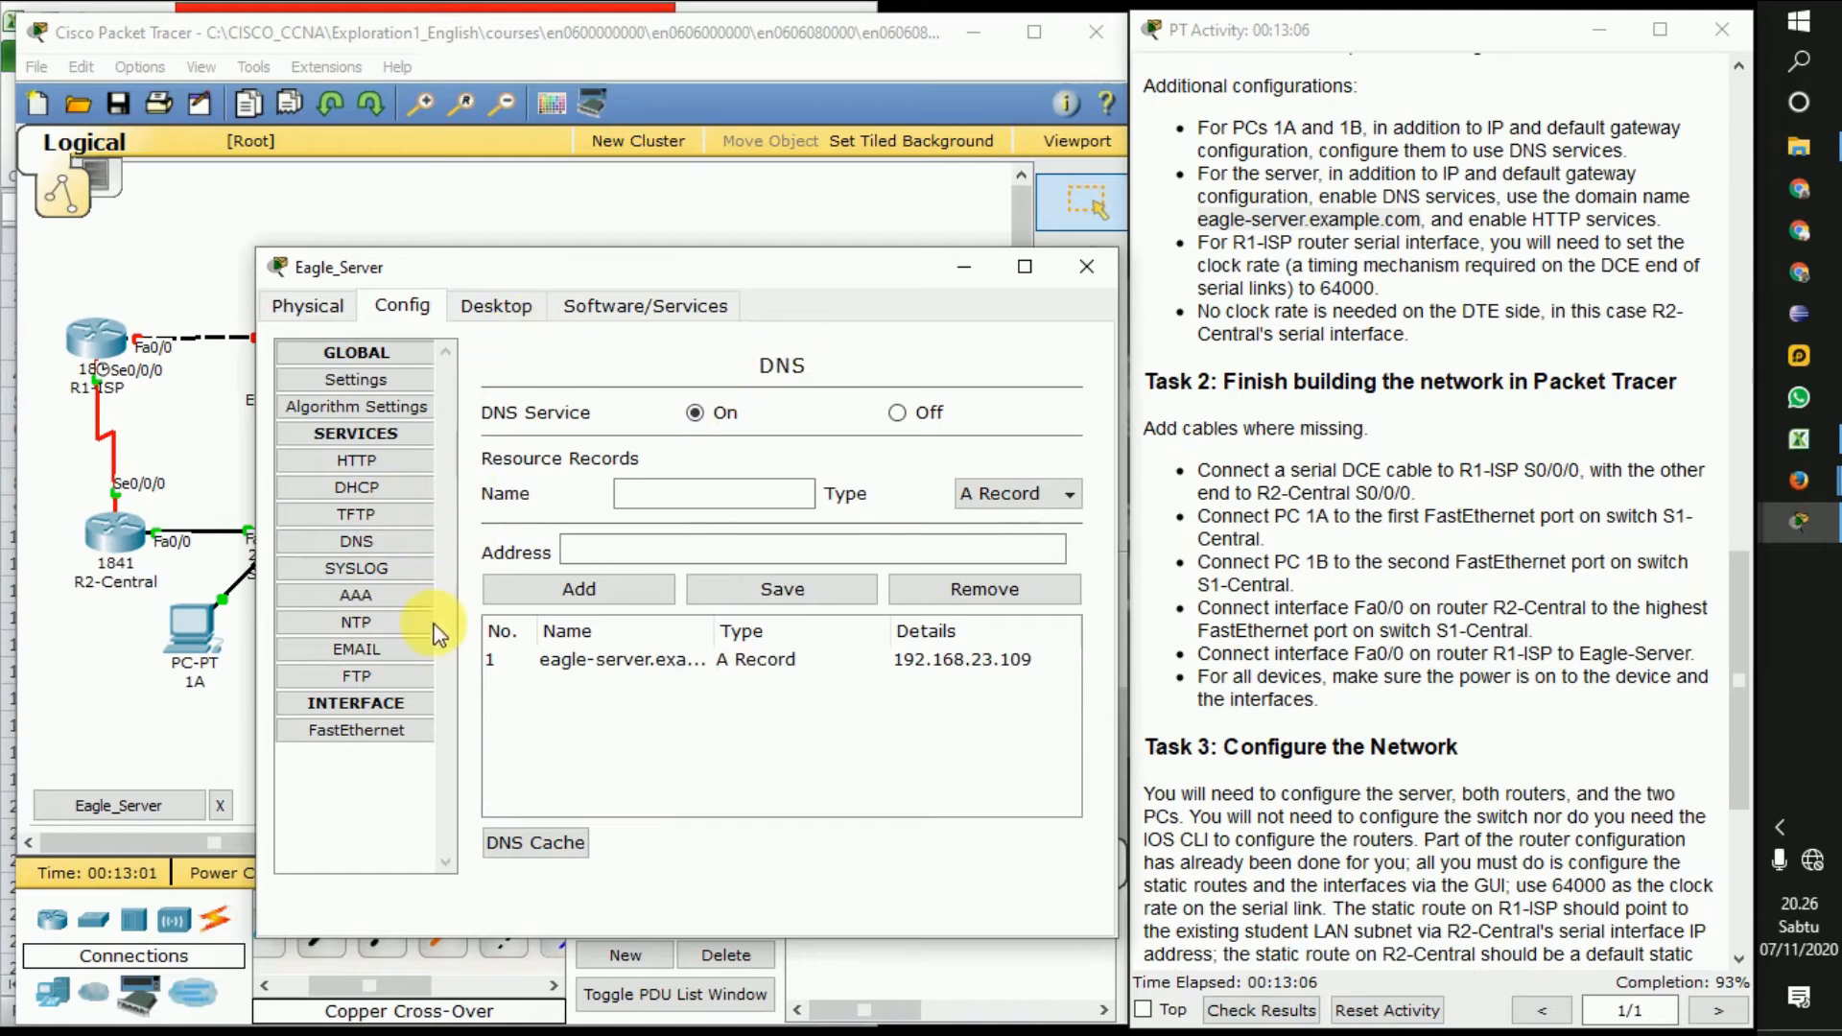
Turn on the port status of Eagle_Server's FastEthernet interface and close the server's configuration
click(393, 729)
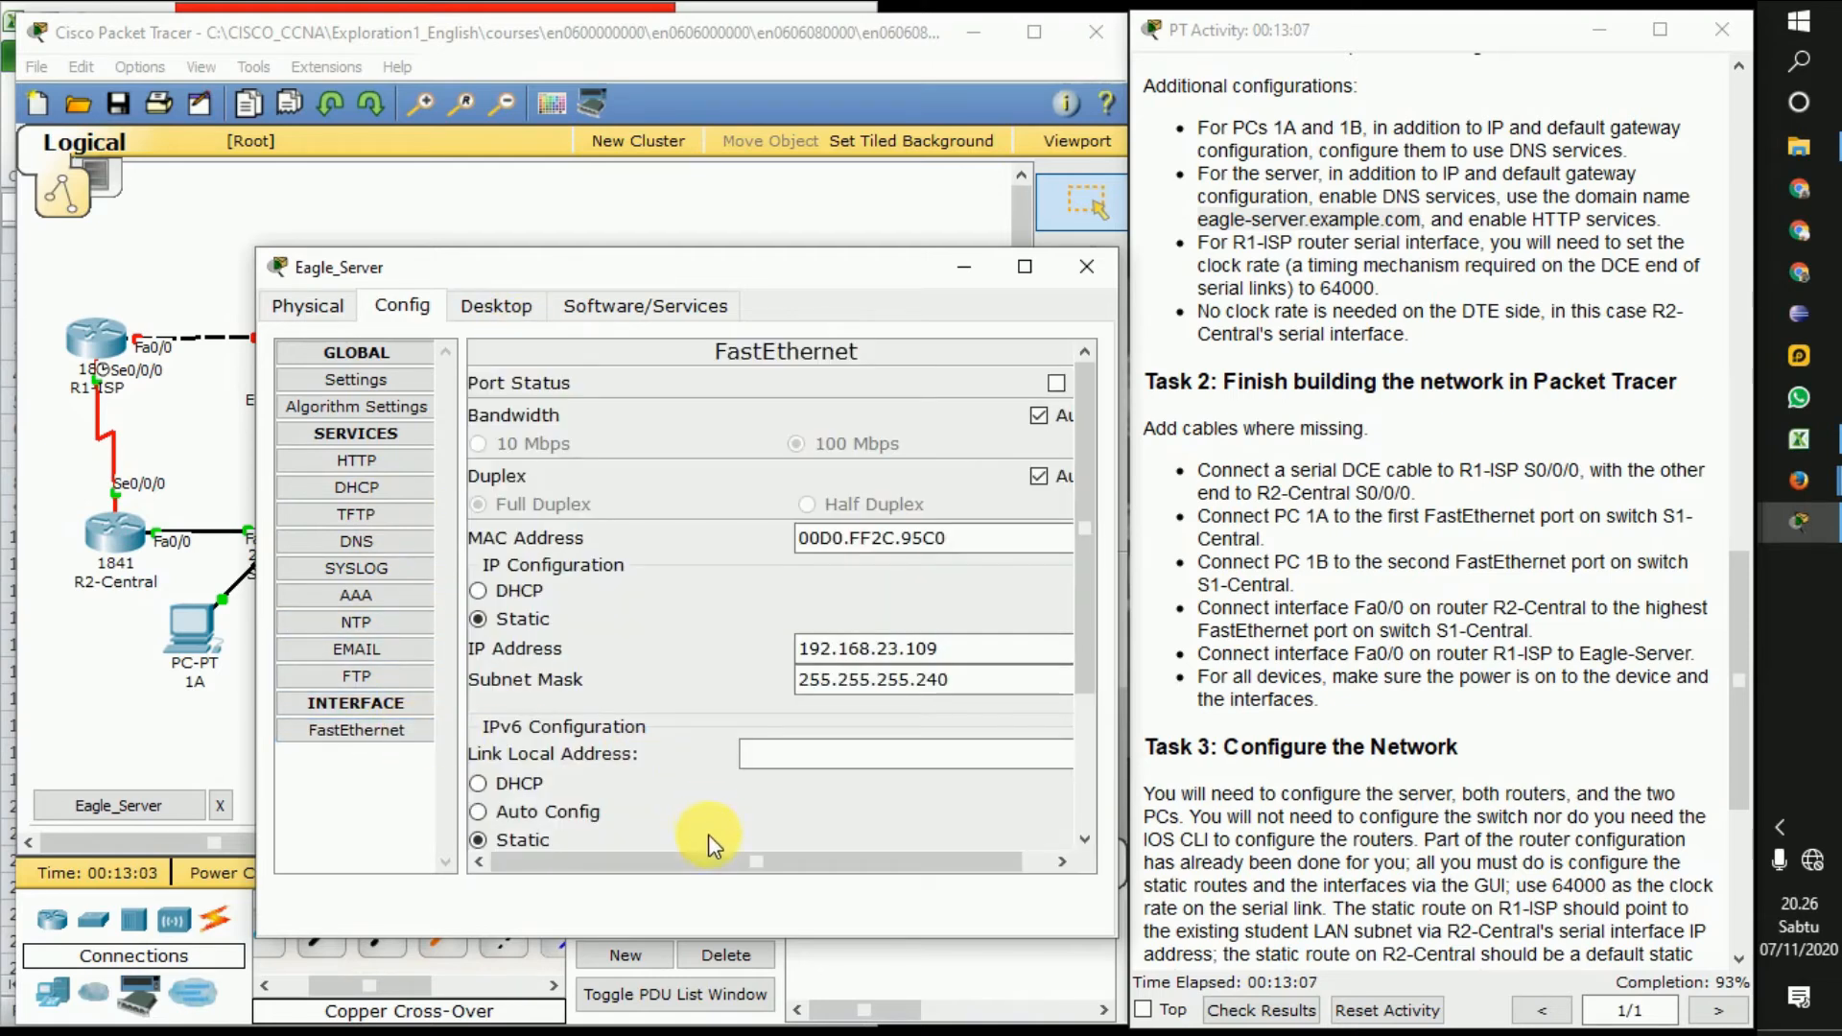
drag(716, 855, 747, 856)
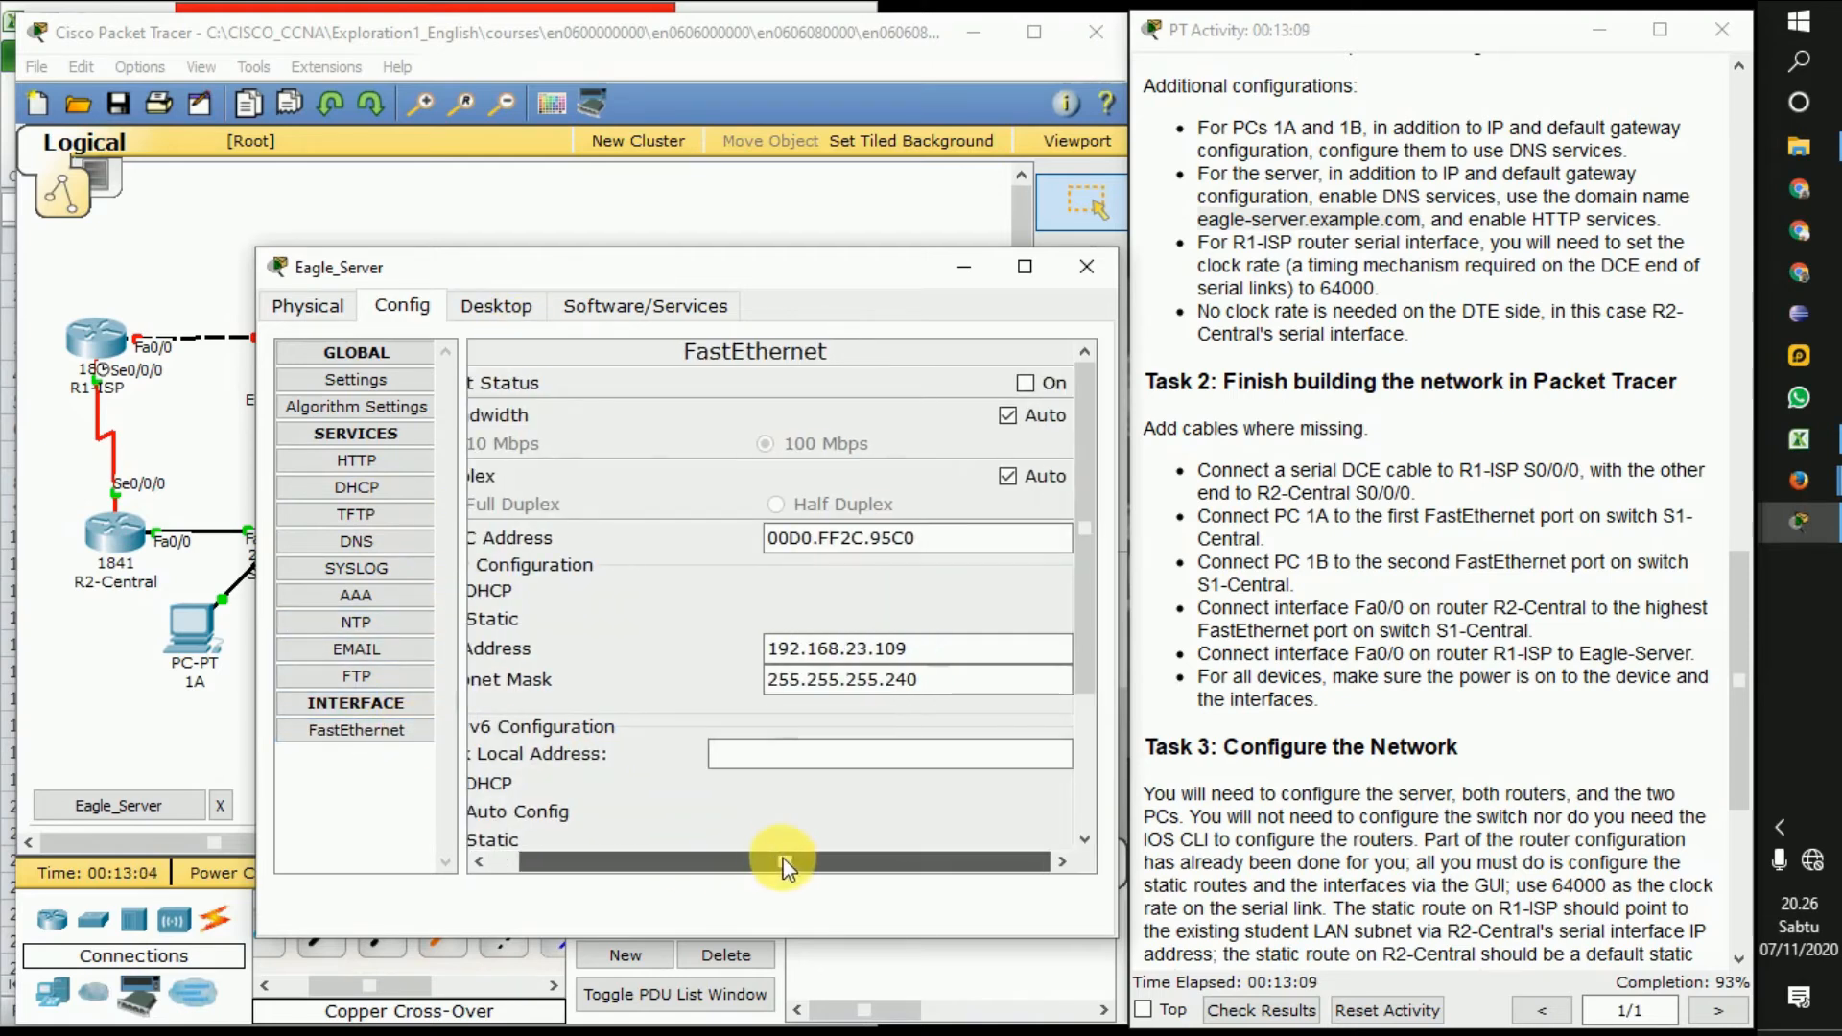
click(1025, 383)
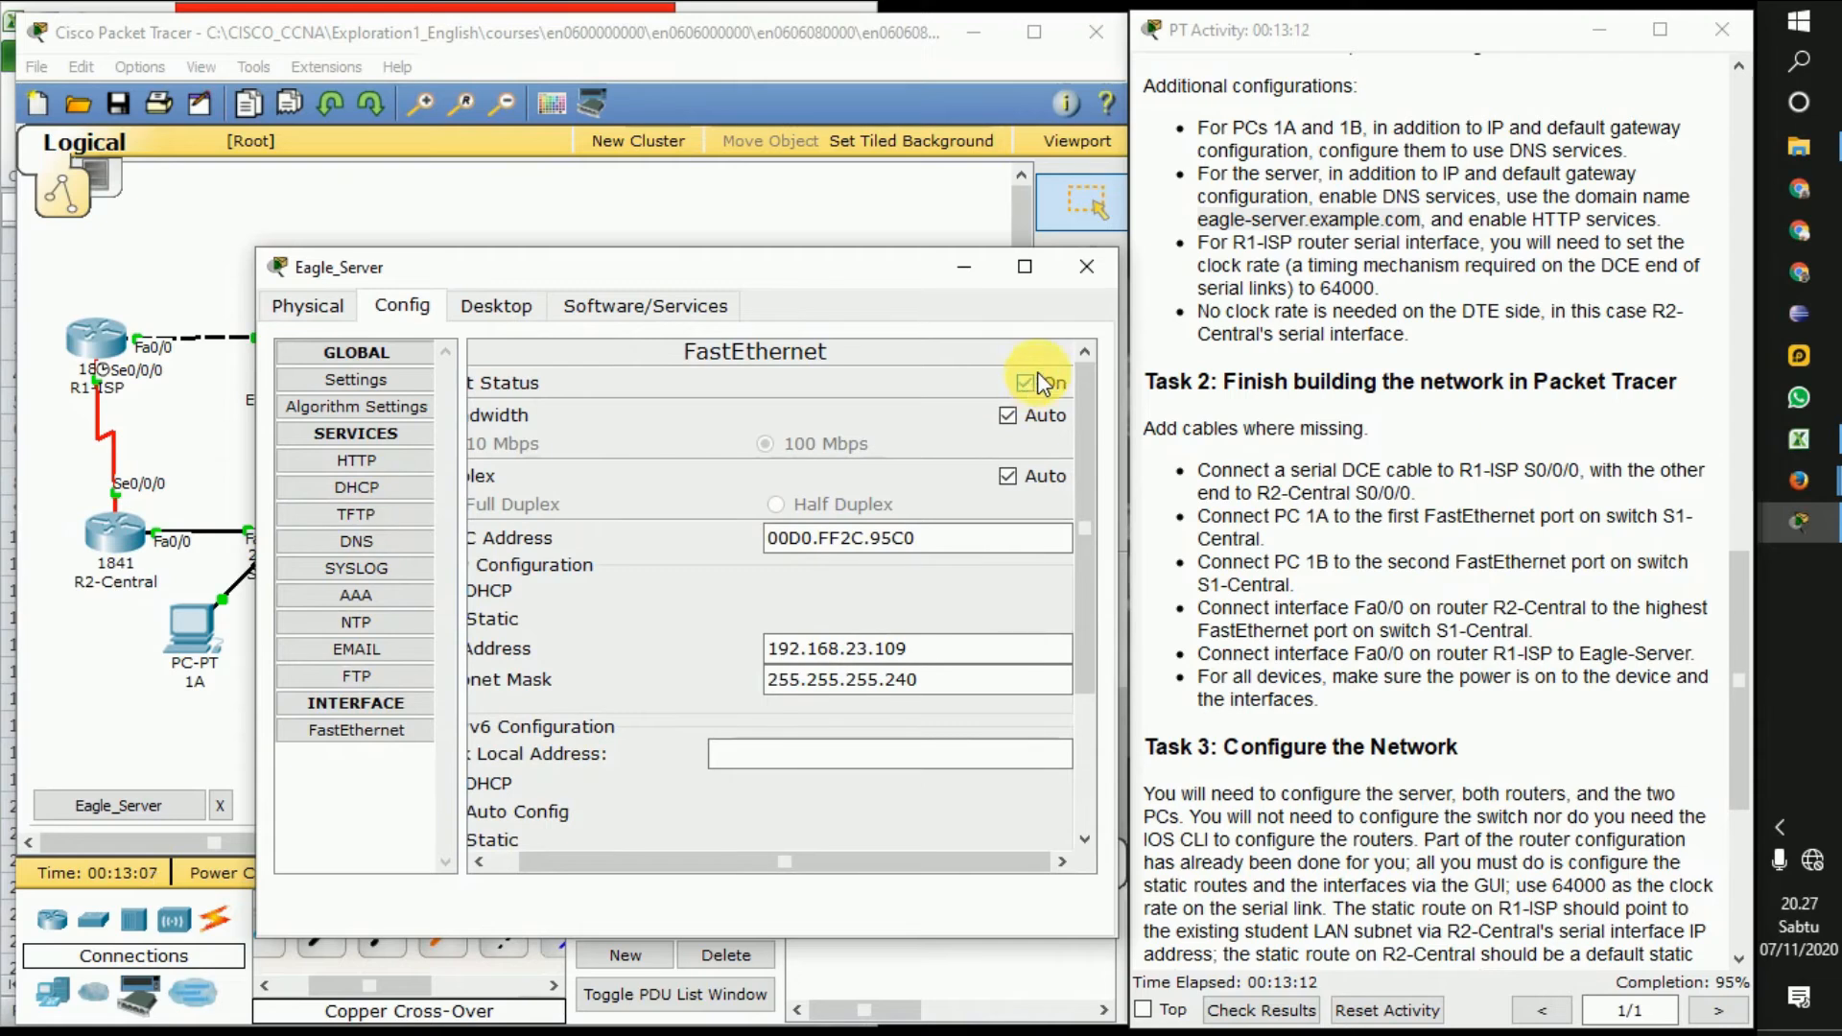
click(1087, 268)
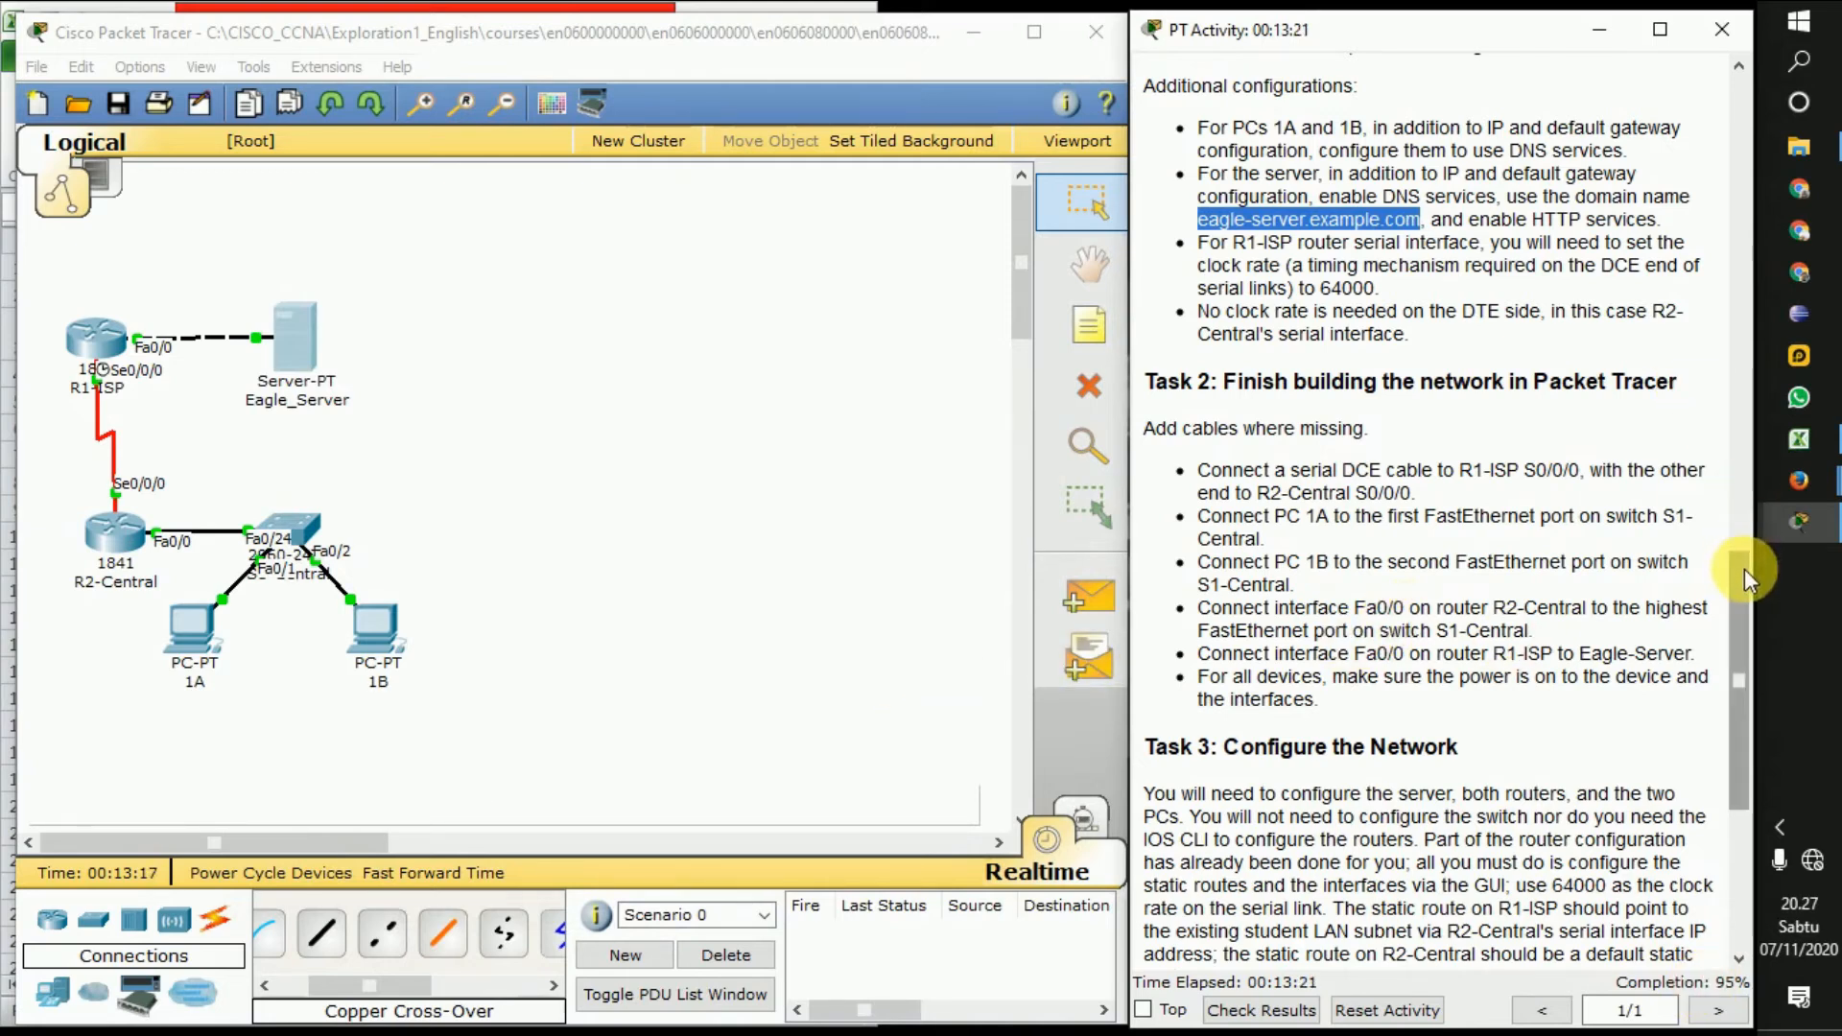
Add a static route on R1-ISP to network 192.168.23.0, mask 255.255.255.192, with next hop 192.168.23.121
drag(1744, 568, 1745, 674)
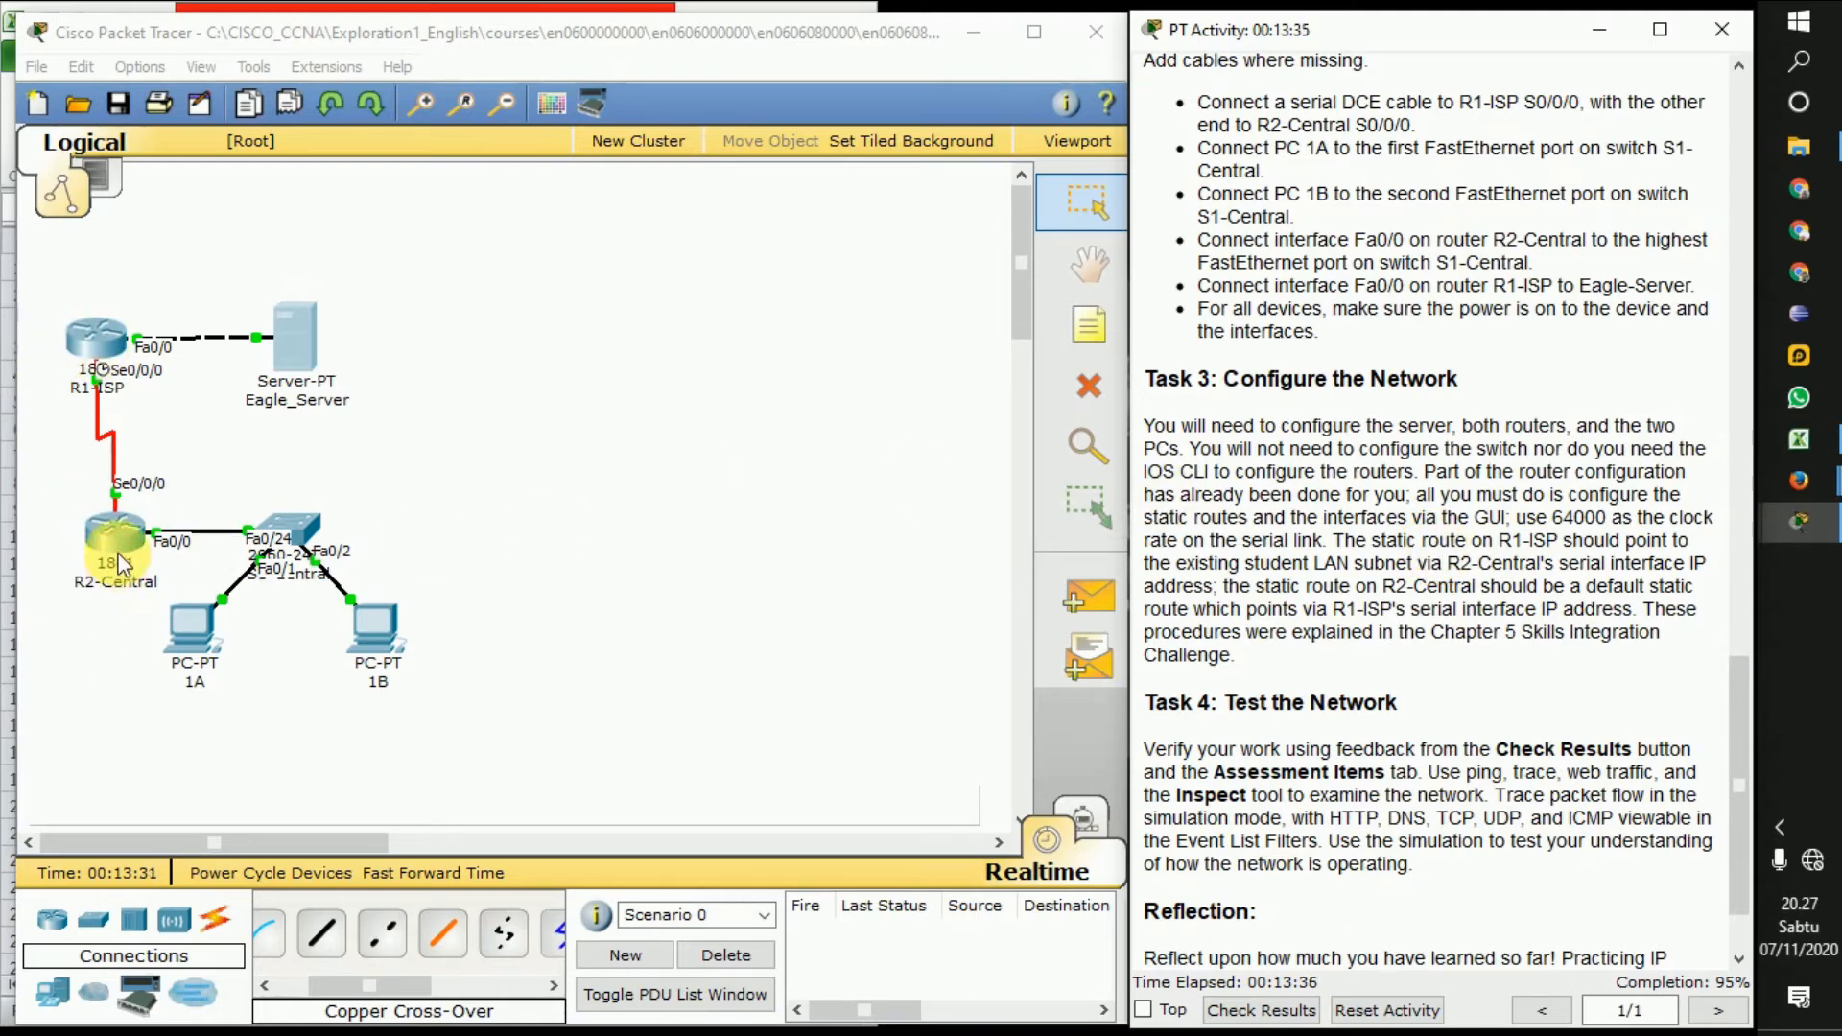
click(101, 344)
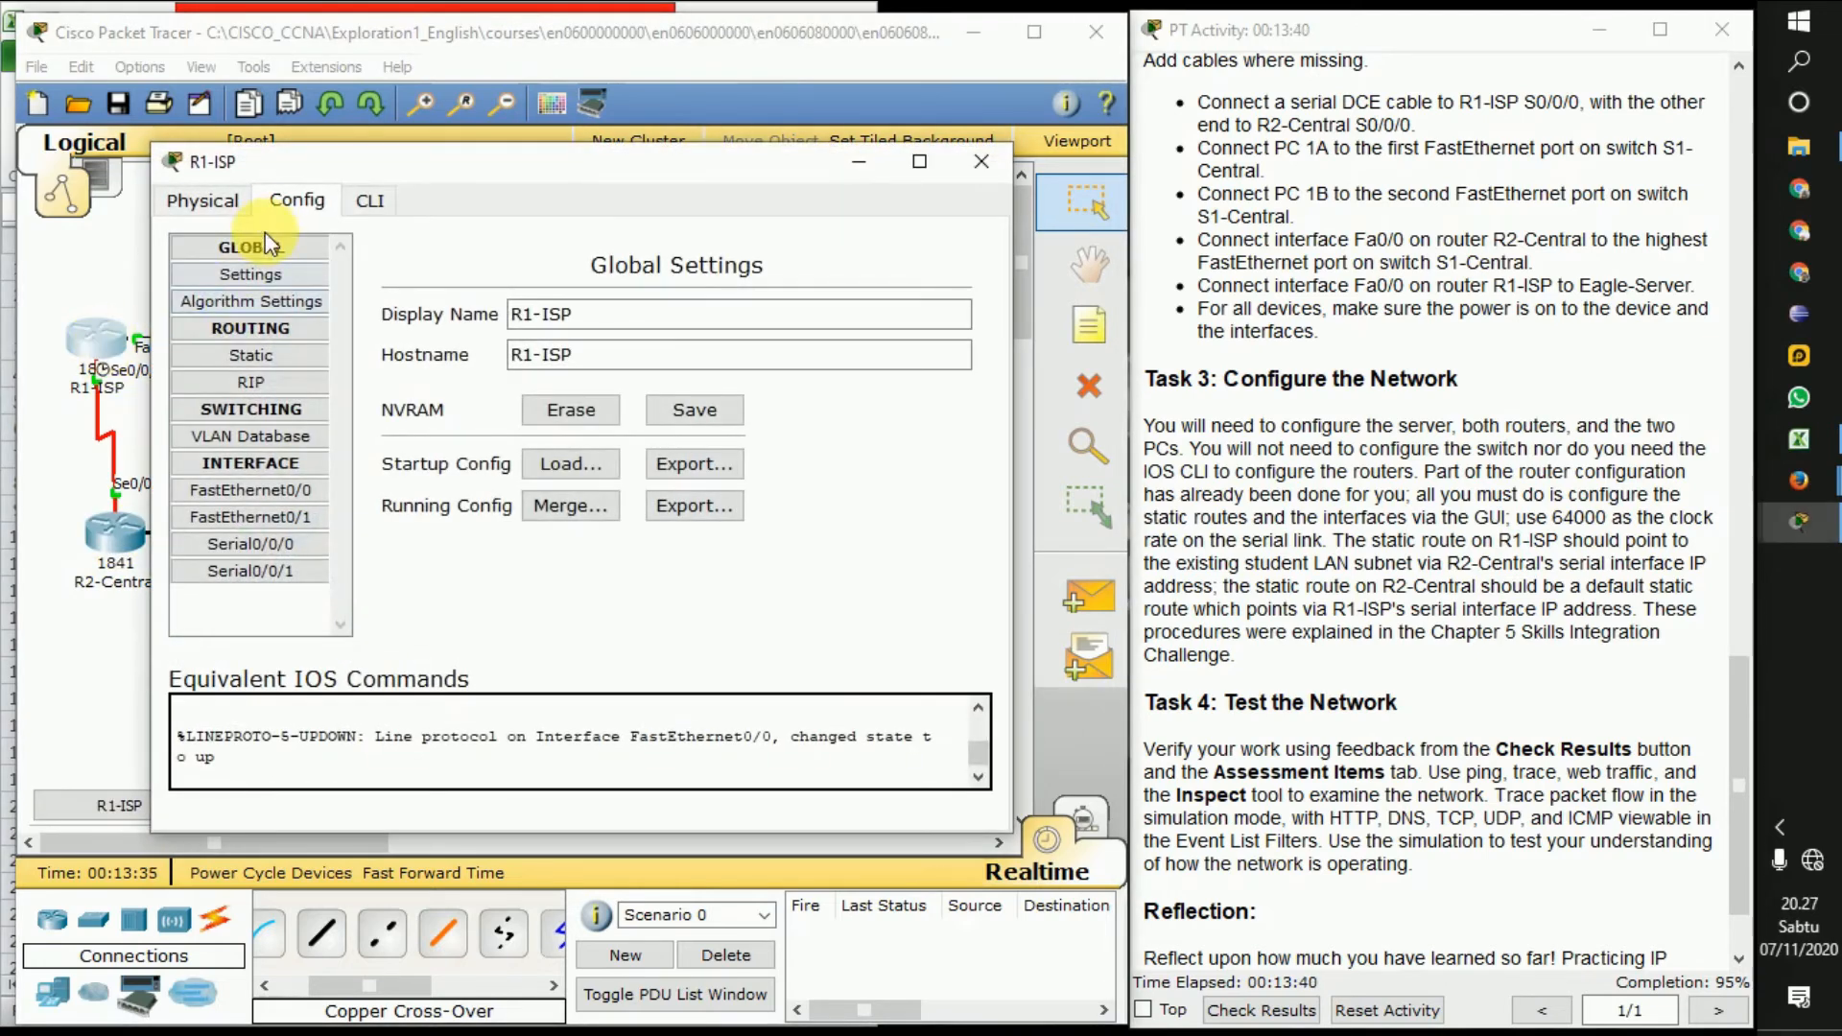
click(274, 359)
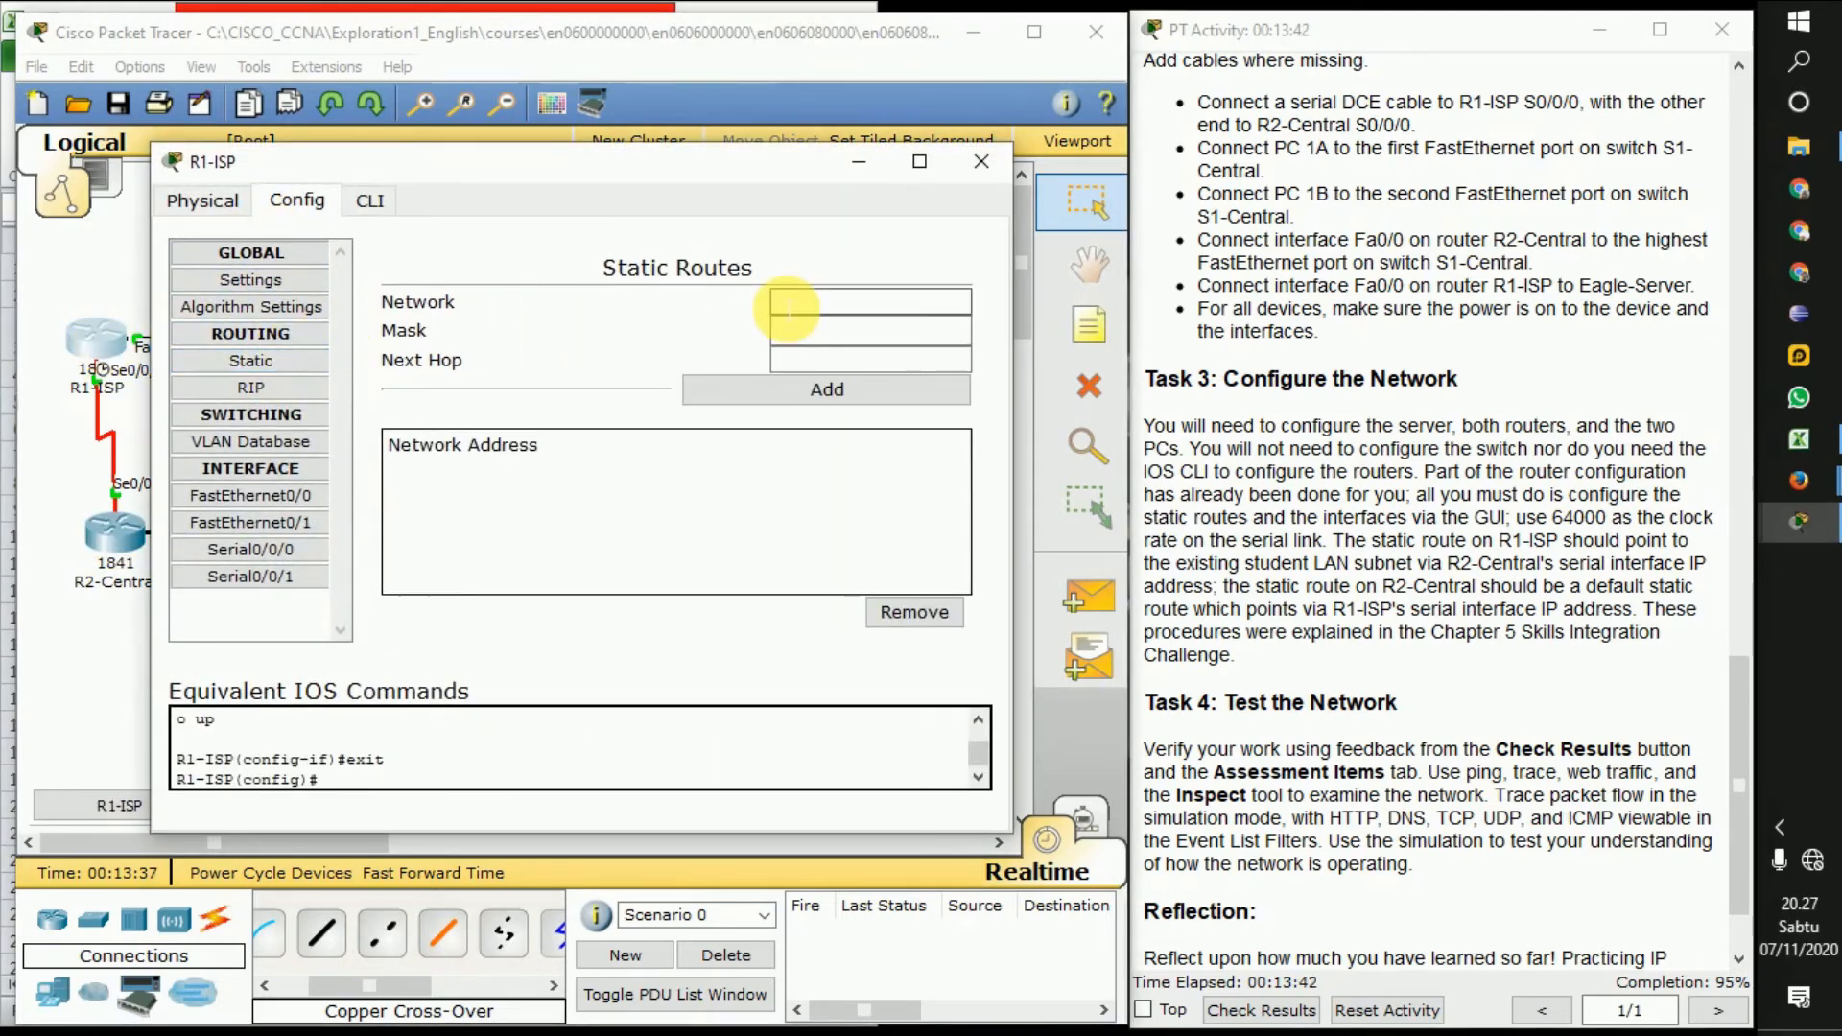
text(192.168.23.)
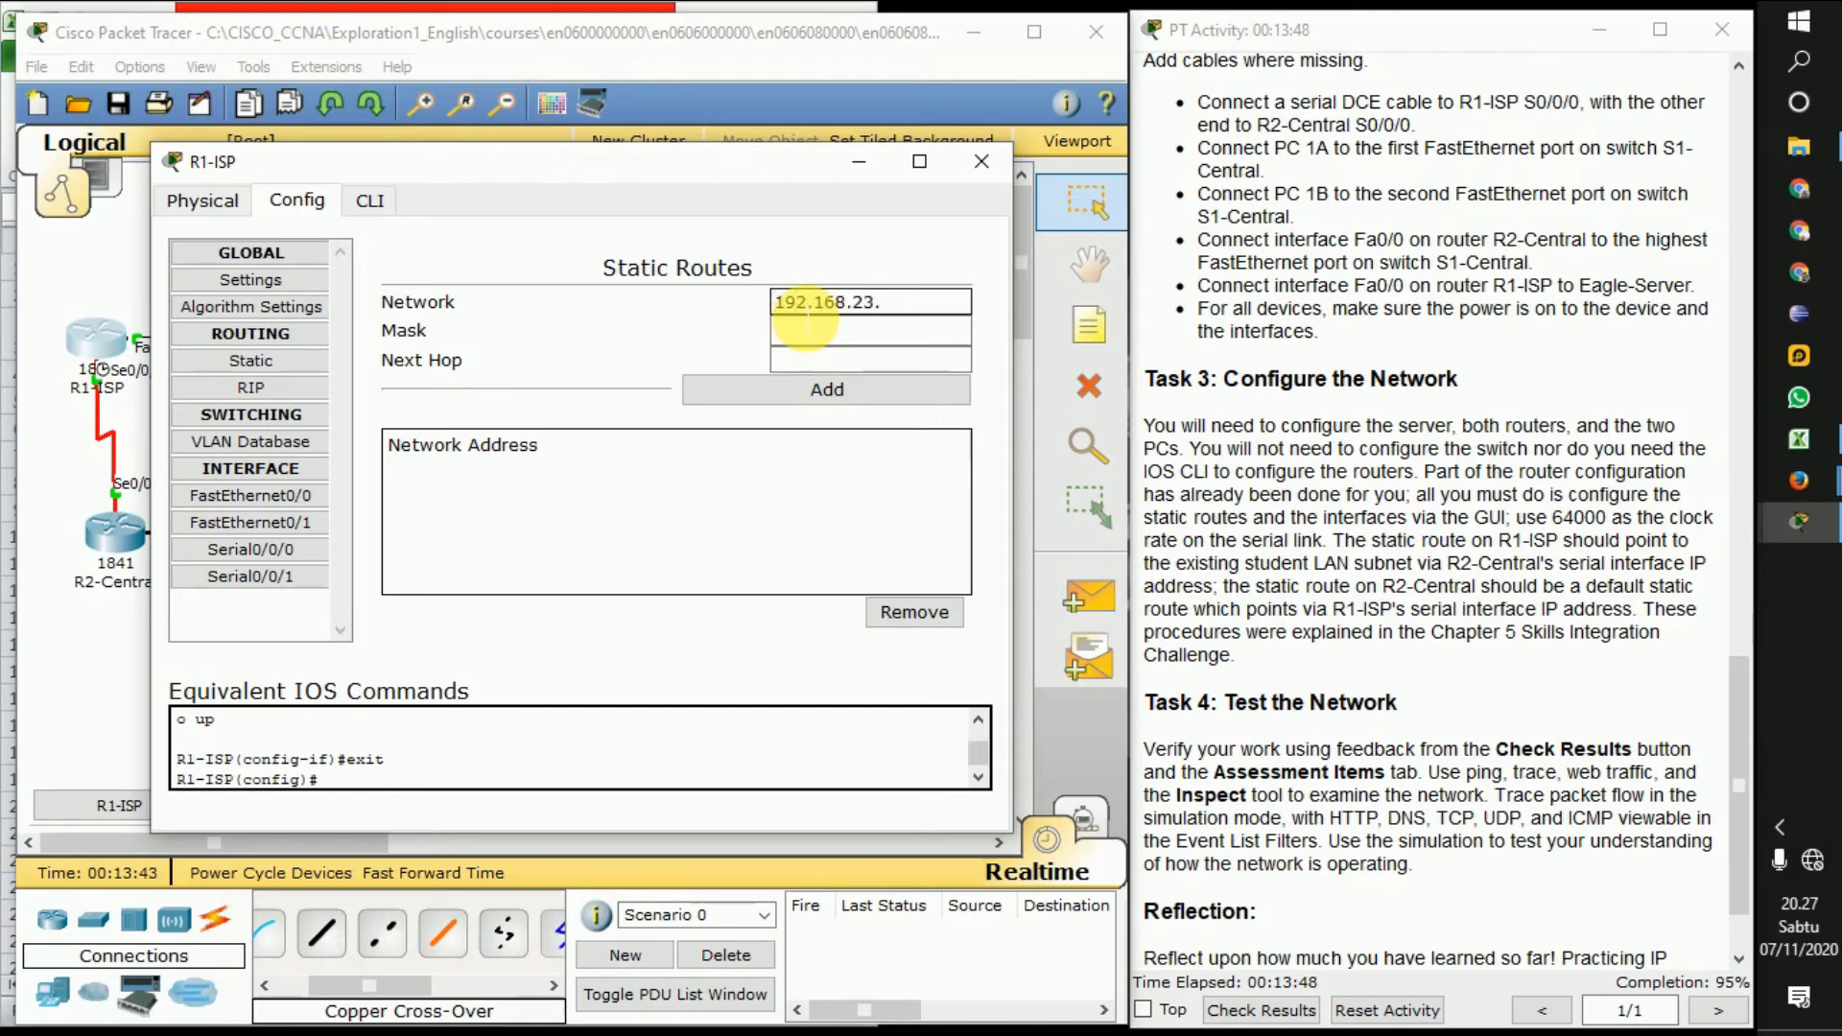
text(0)
click(808, 326)
text(255.255)
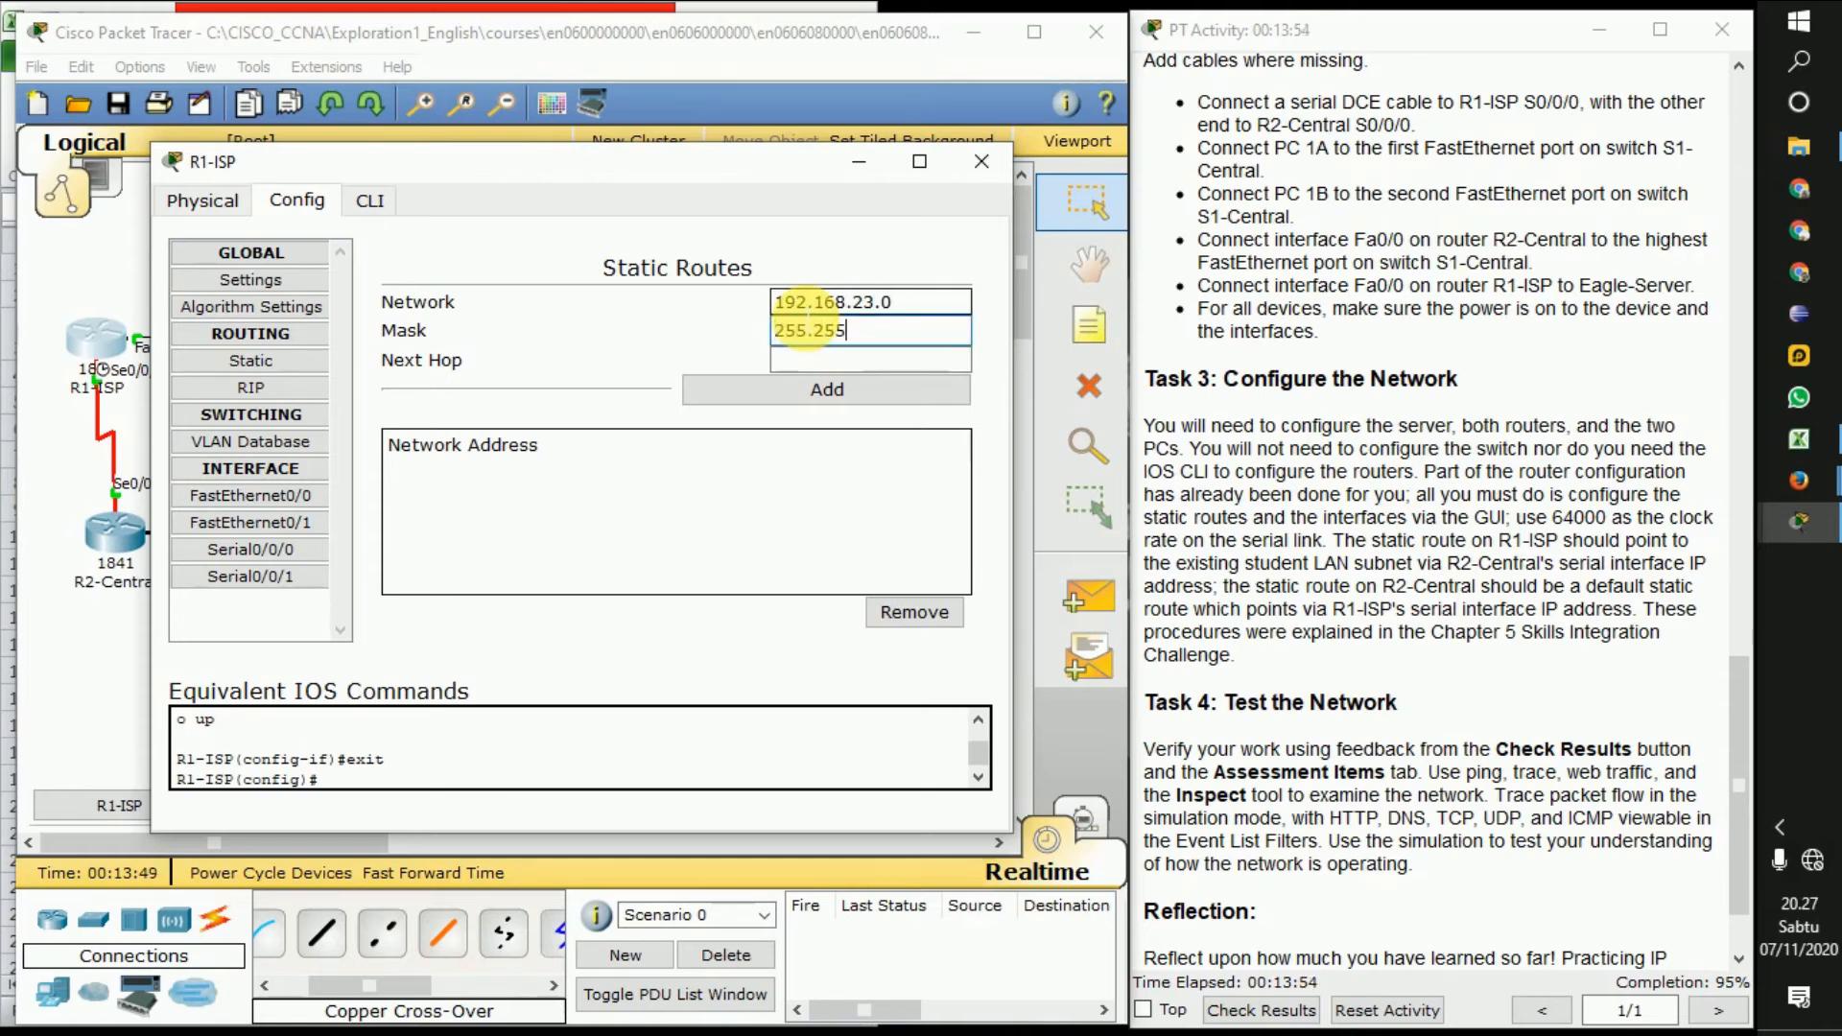
text(.255.192)
key(Tab)
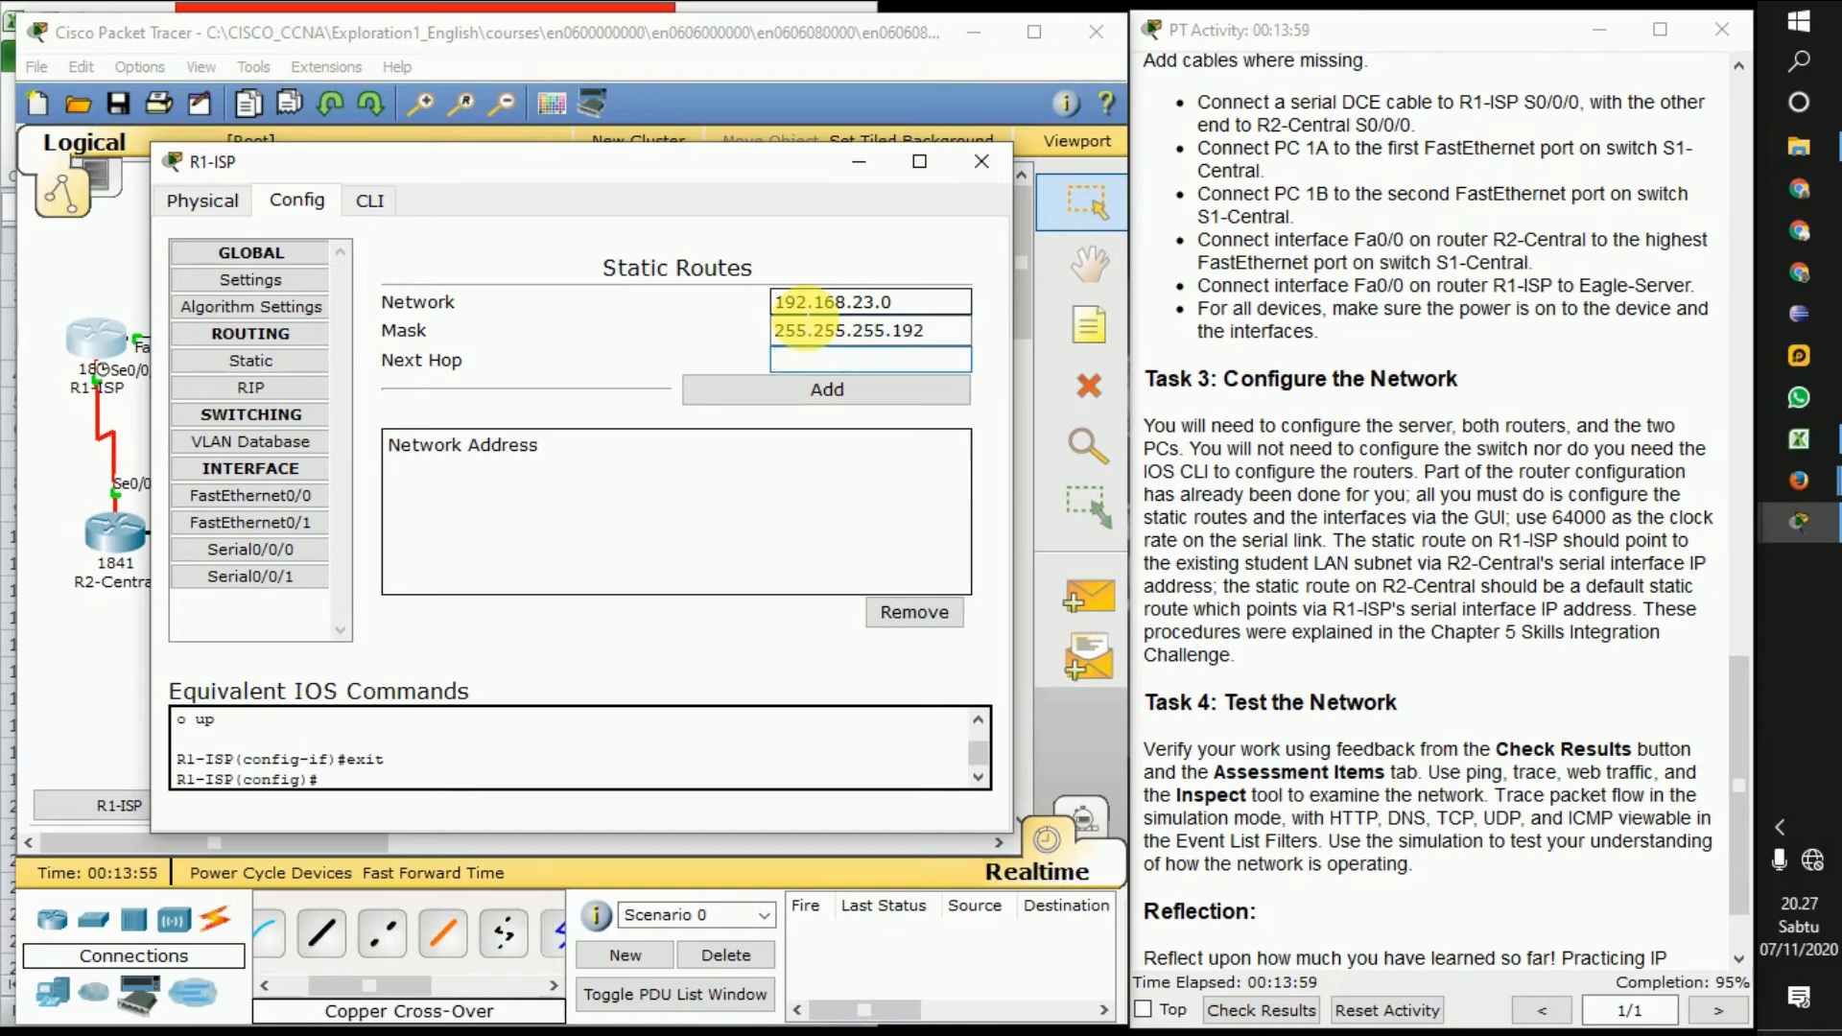
text(192.168)
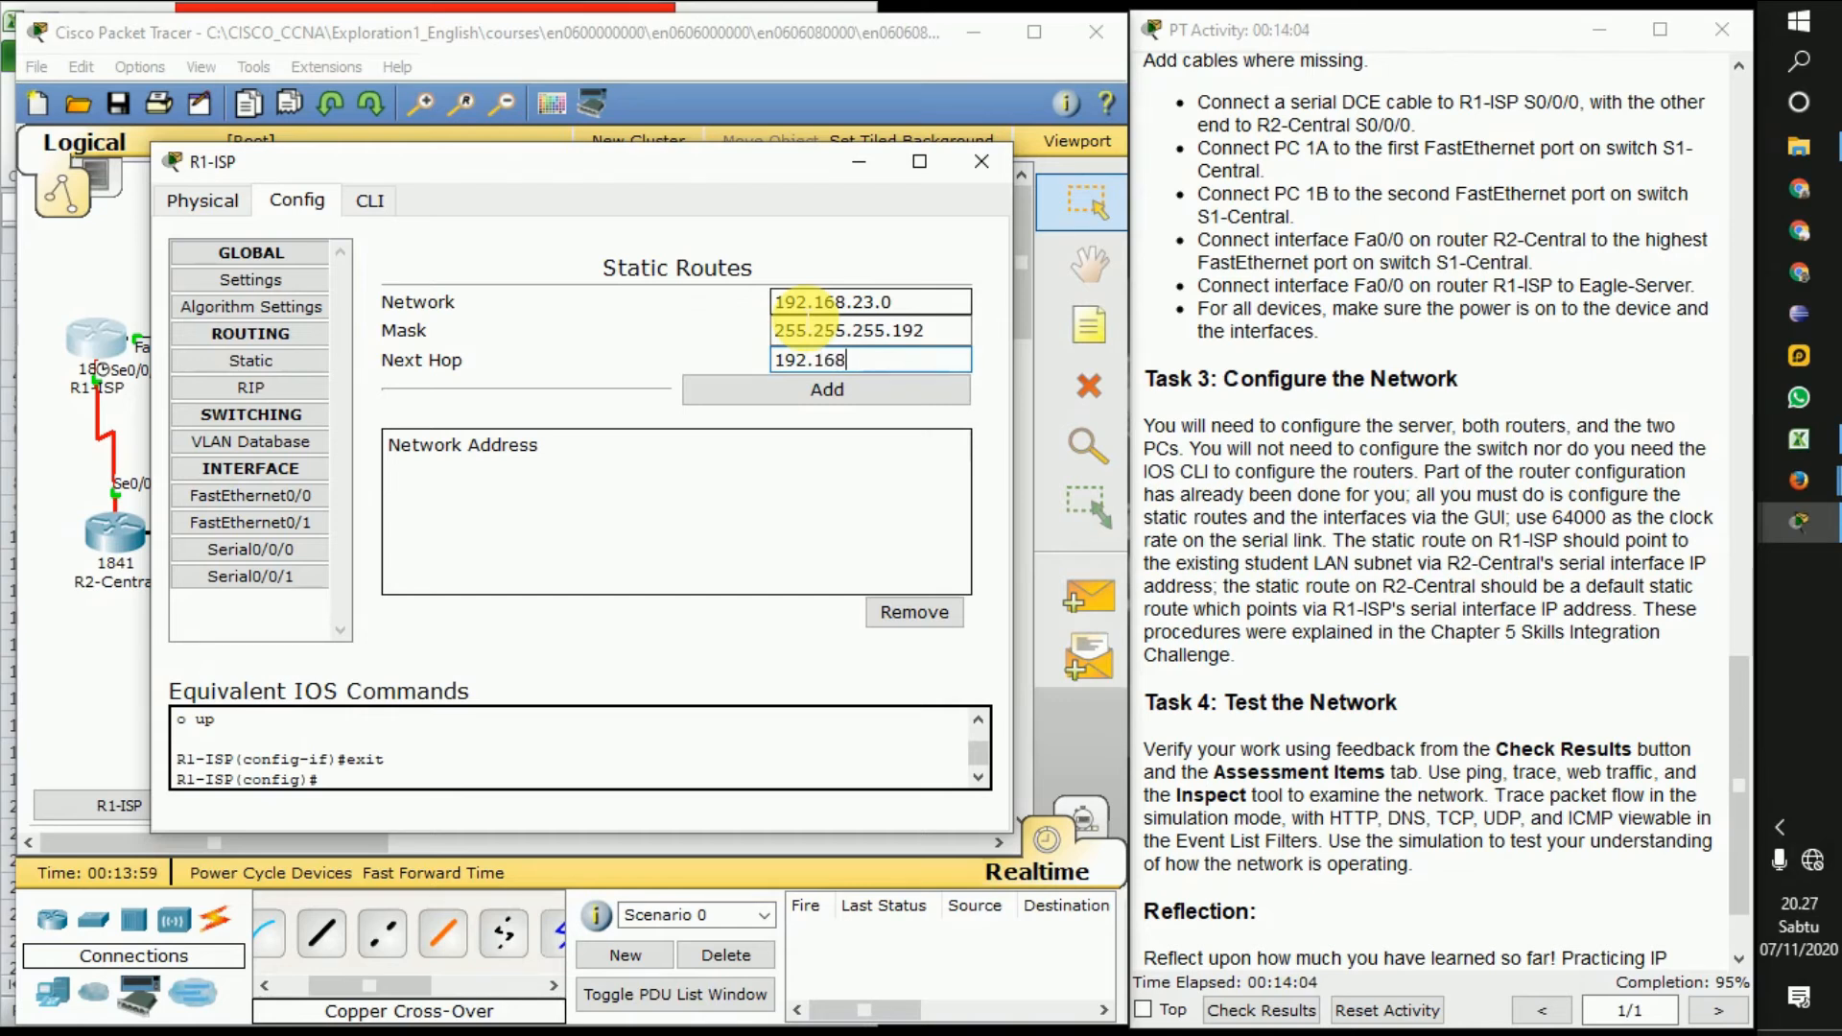
text(.23.121)
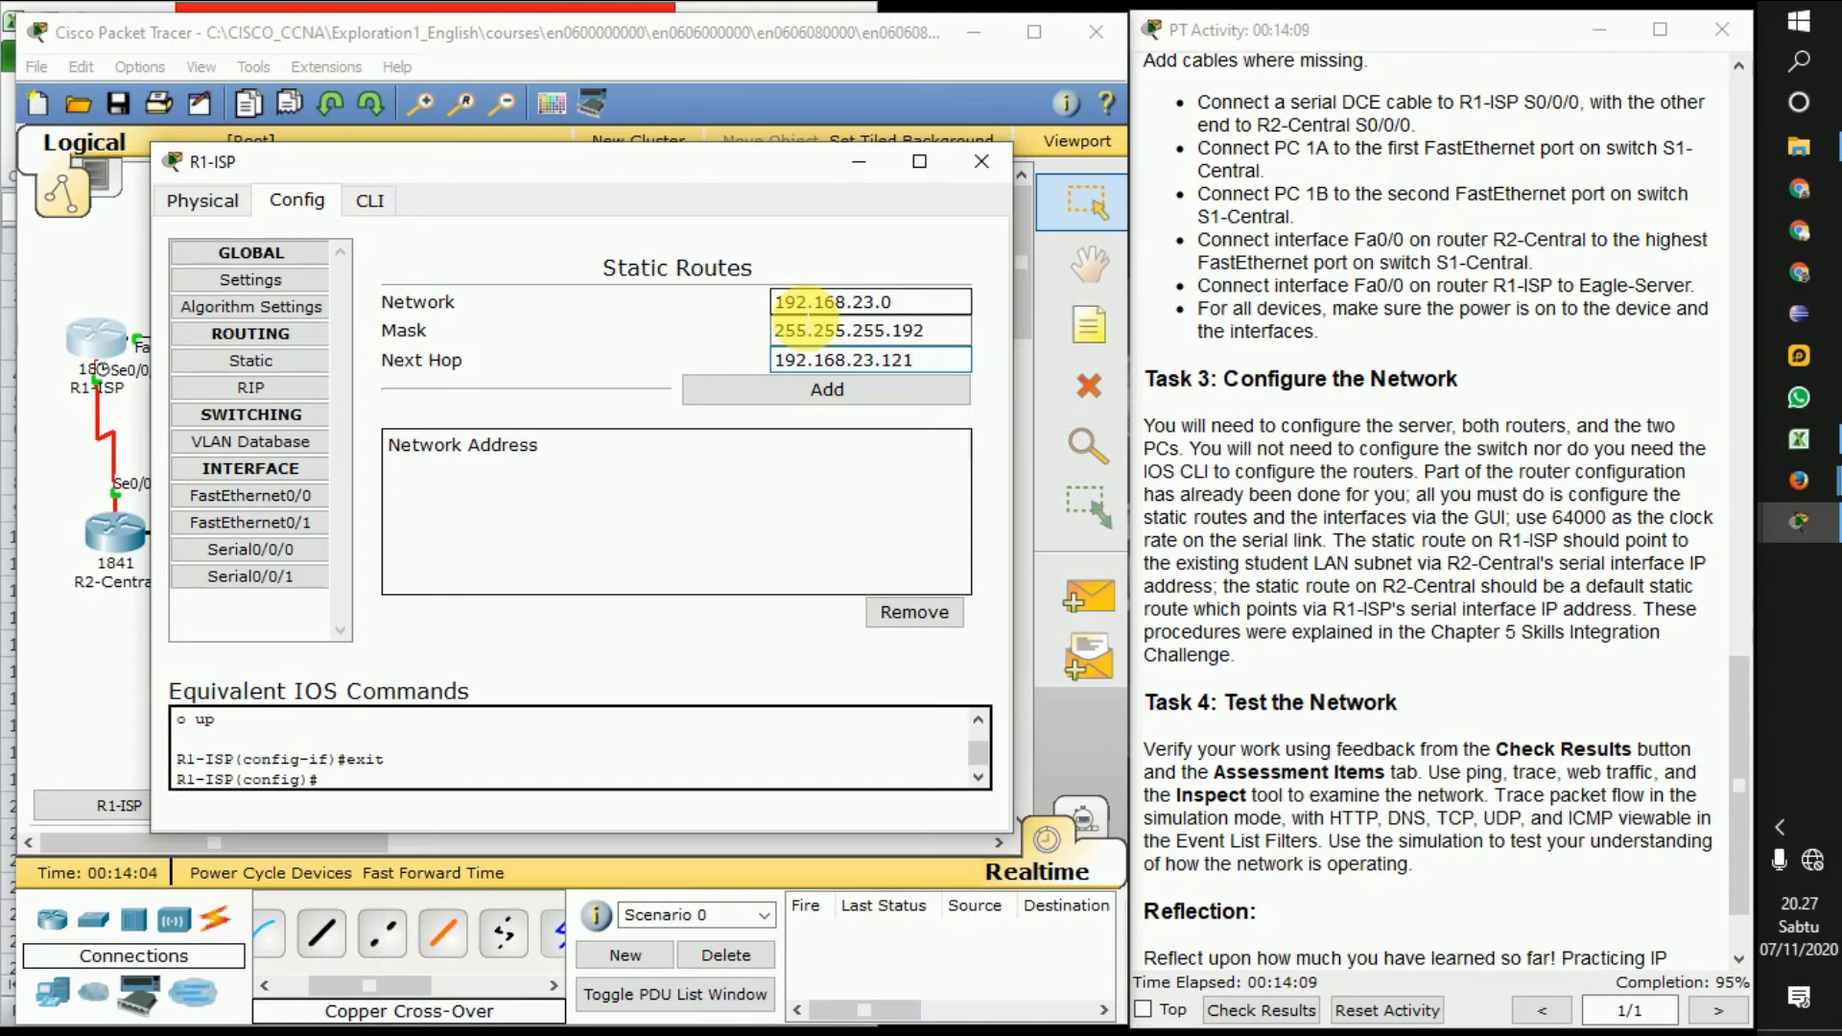
click(786, 392)
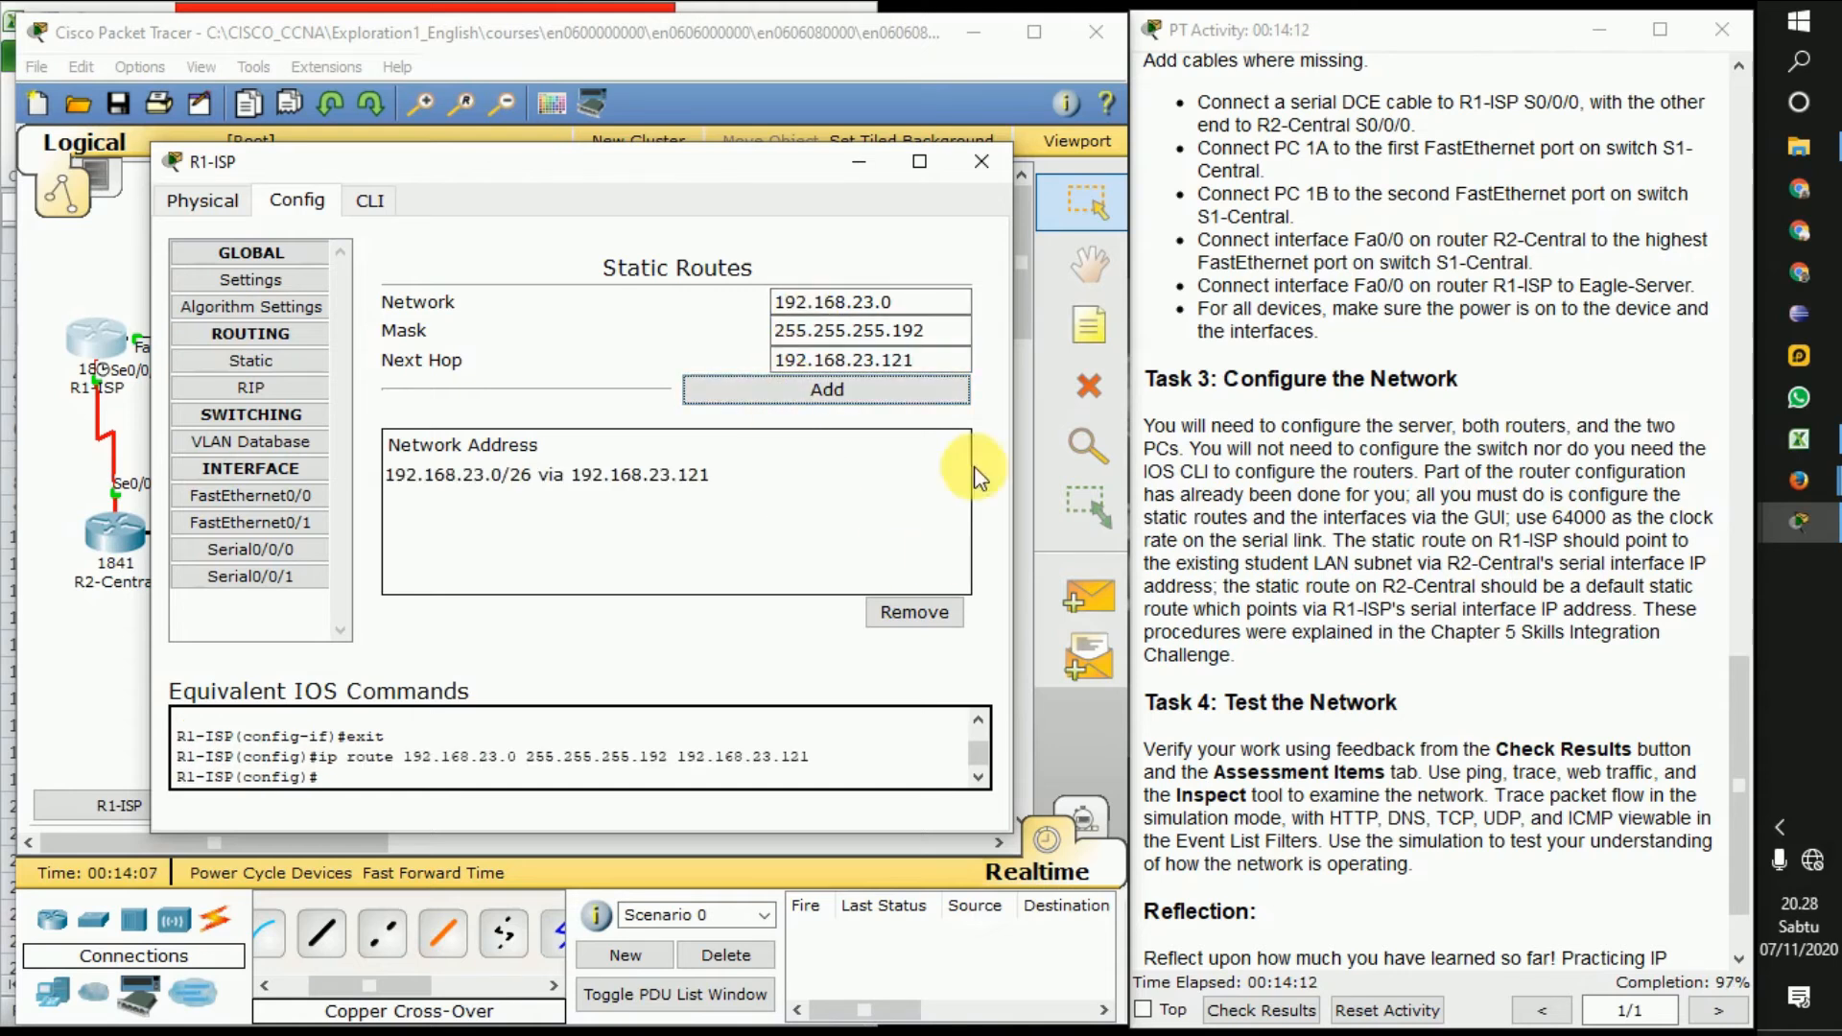
click(985, 163)
Add a default static route on R2-Central with network 0.0.0.0, mask 0.0.0.0 and next hop 192.168.23.122
click(115, 533)
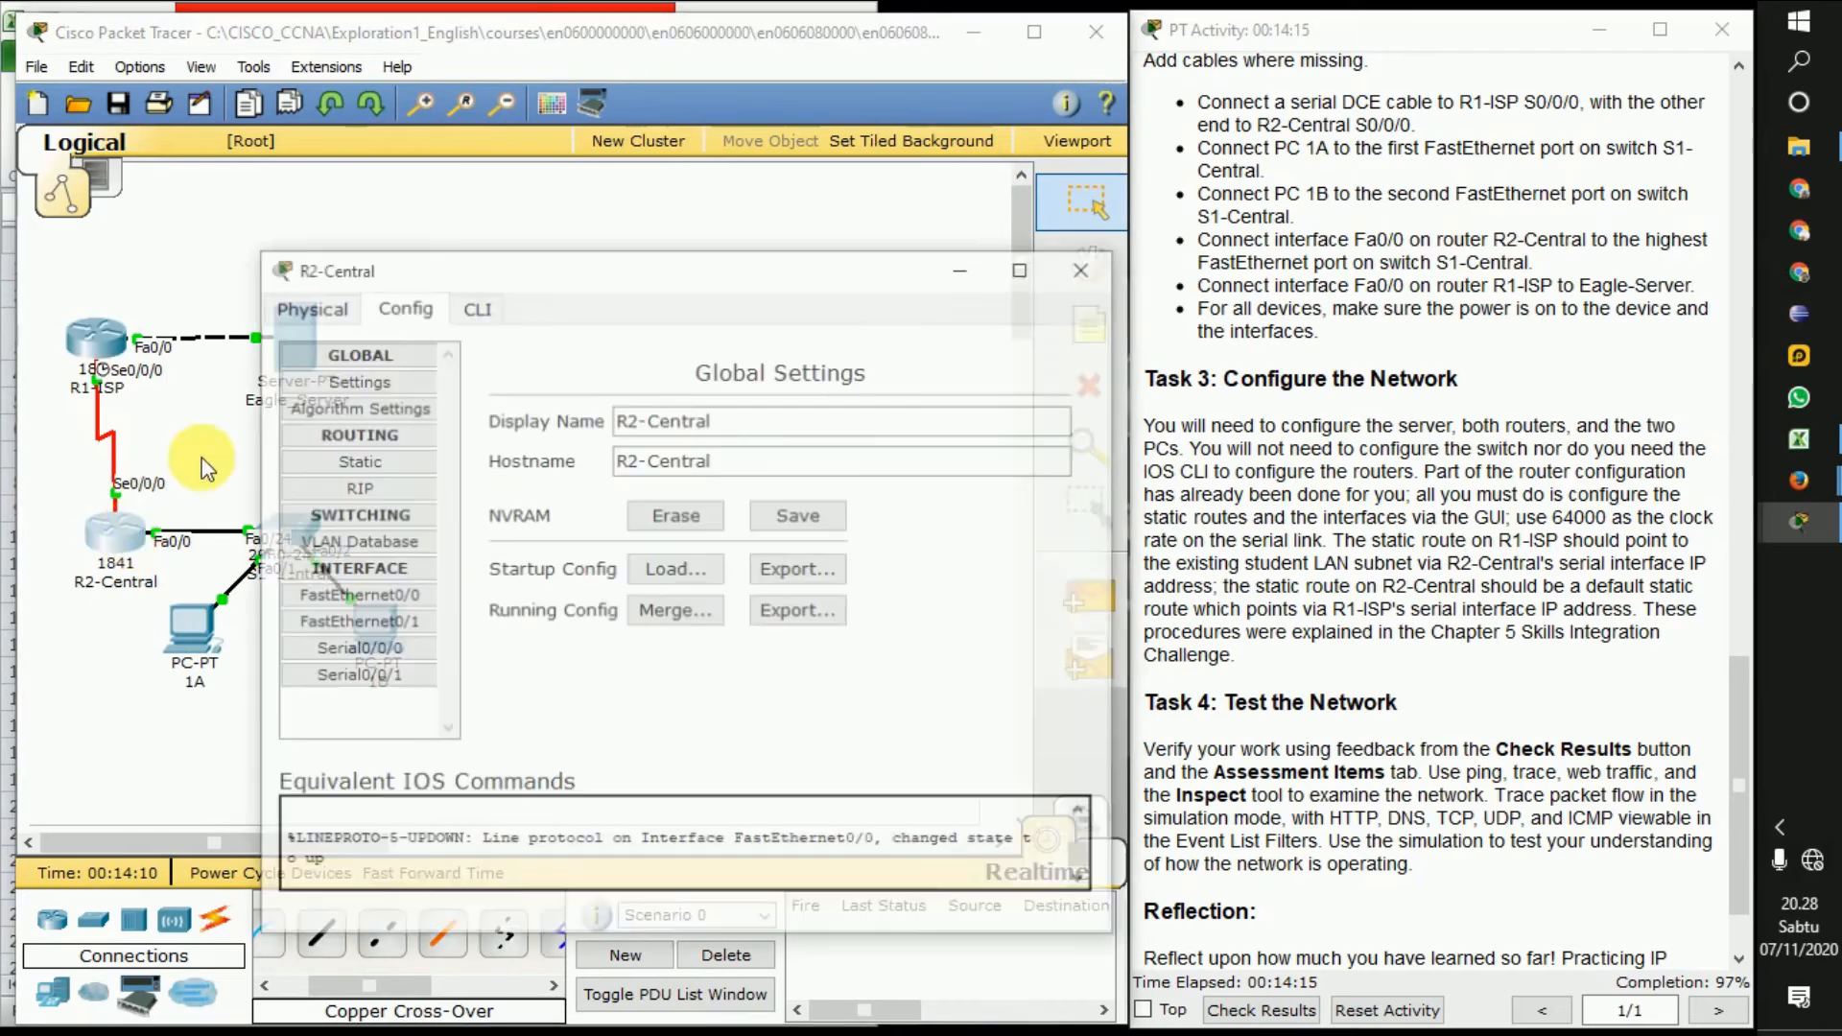
click(357, 464)
click(923, 409)
text(0.0.0.01)
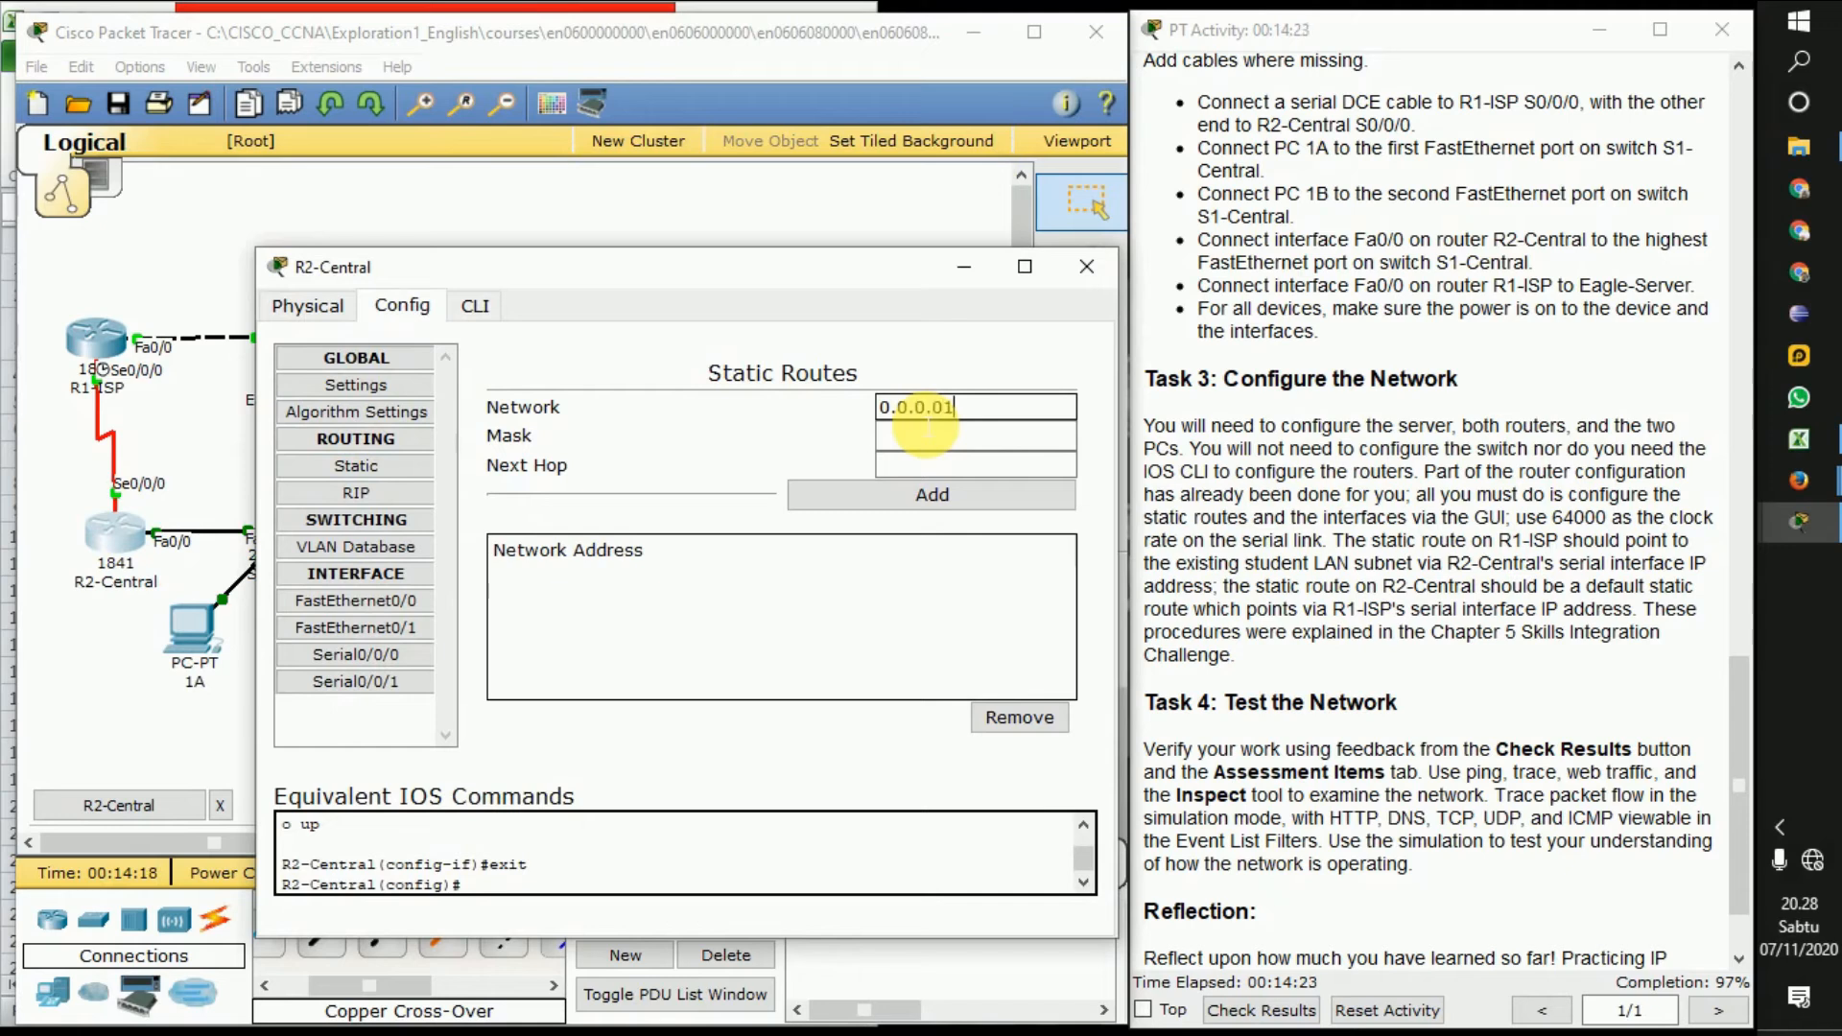
key(BackSpace)
click(927, 432)
text(0.0.0.0)
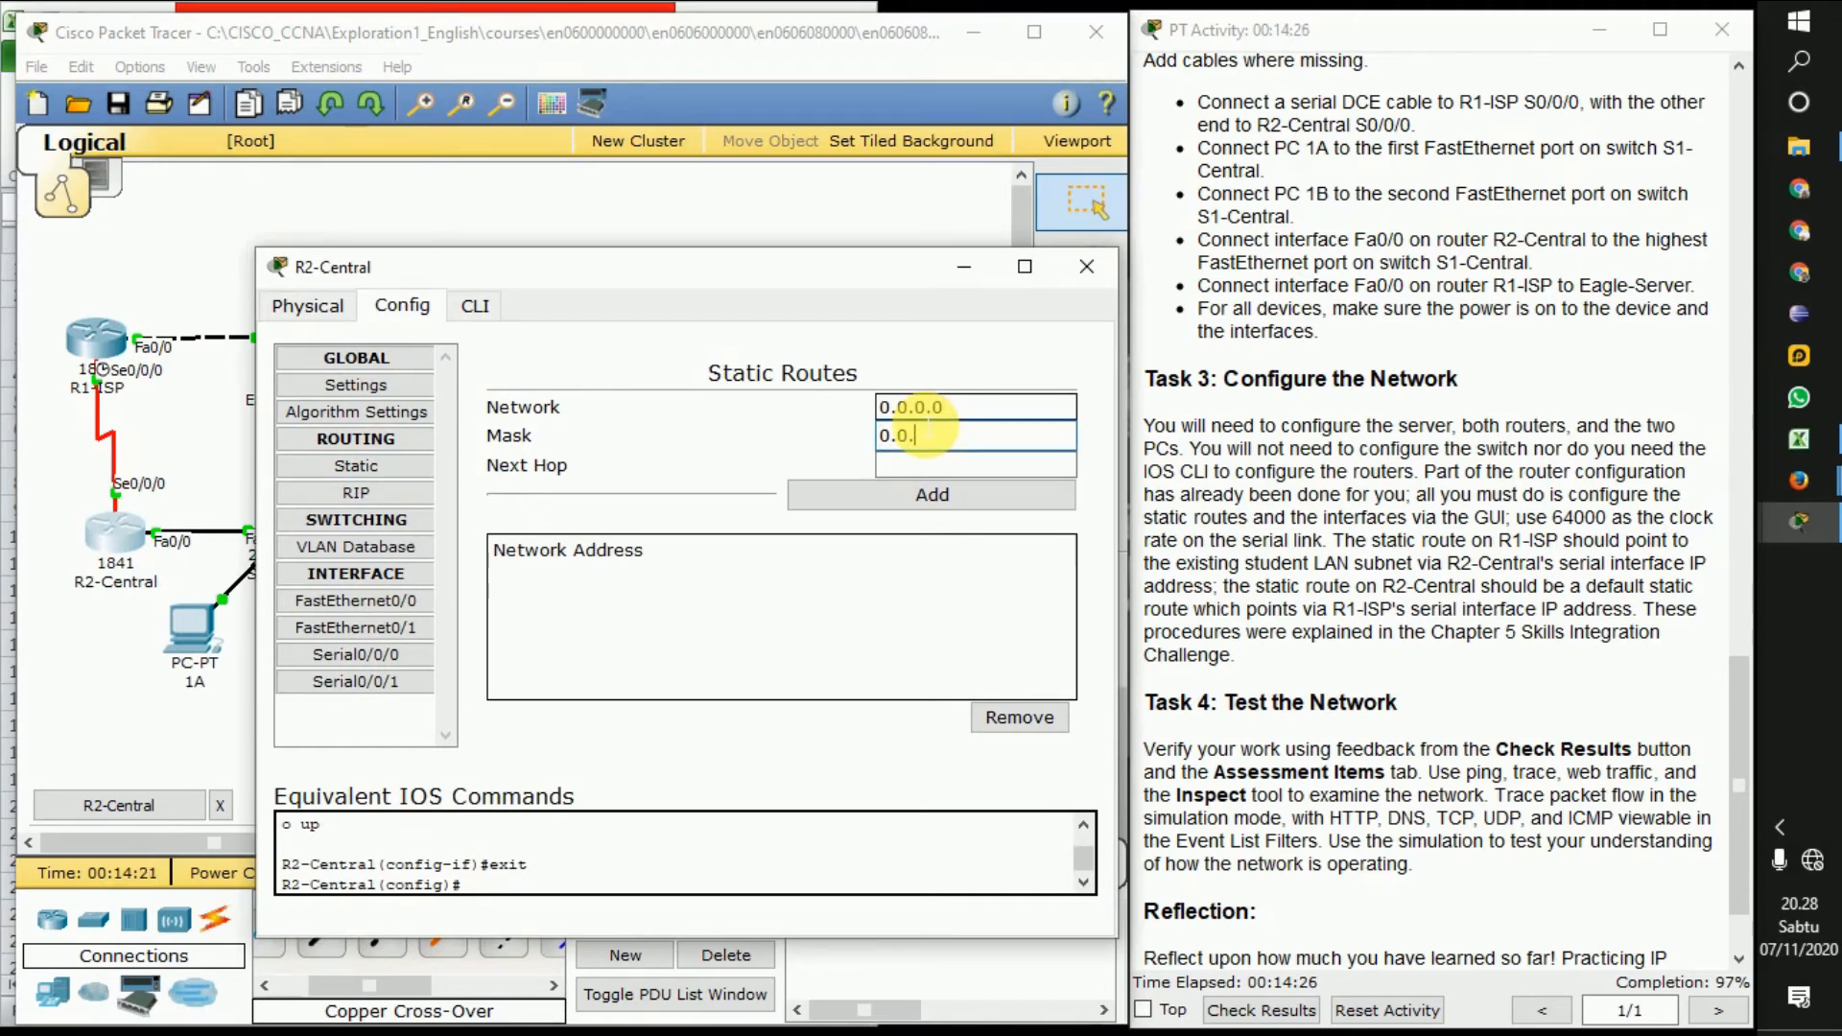
key(Tab)
text(192.168.23.122)
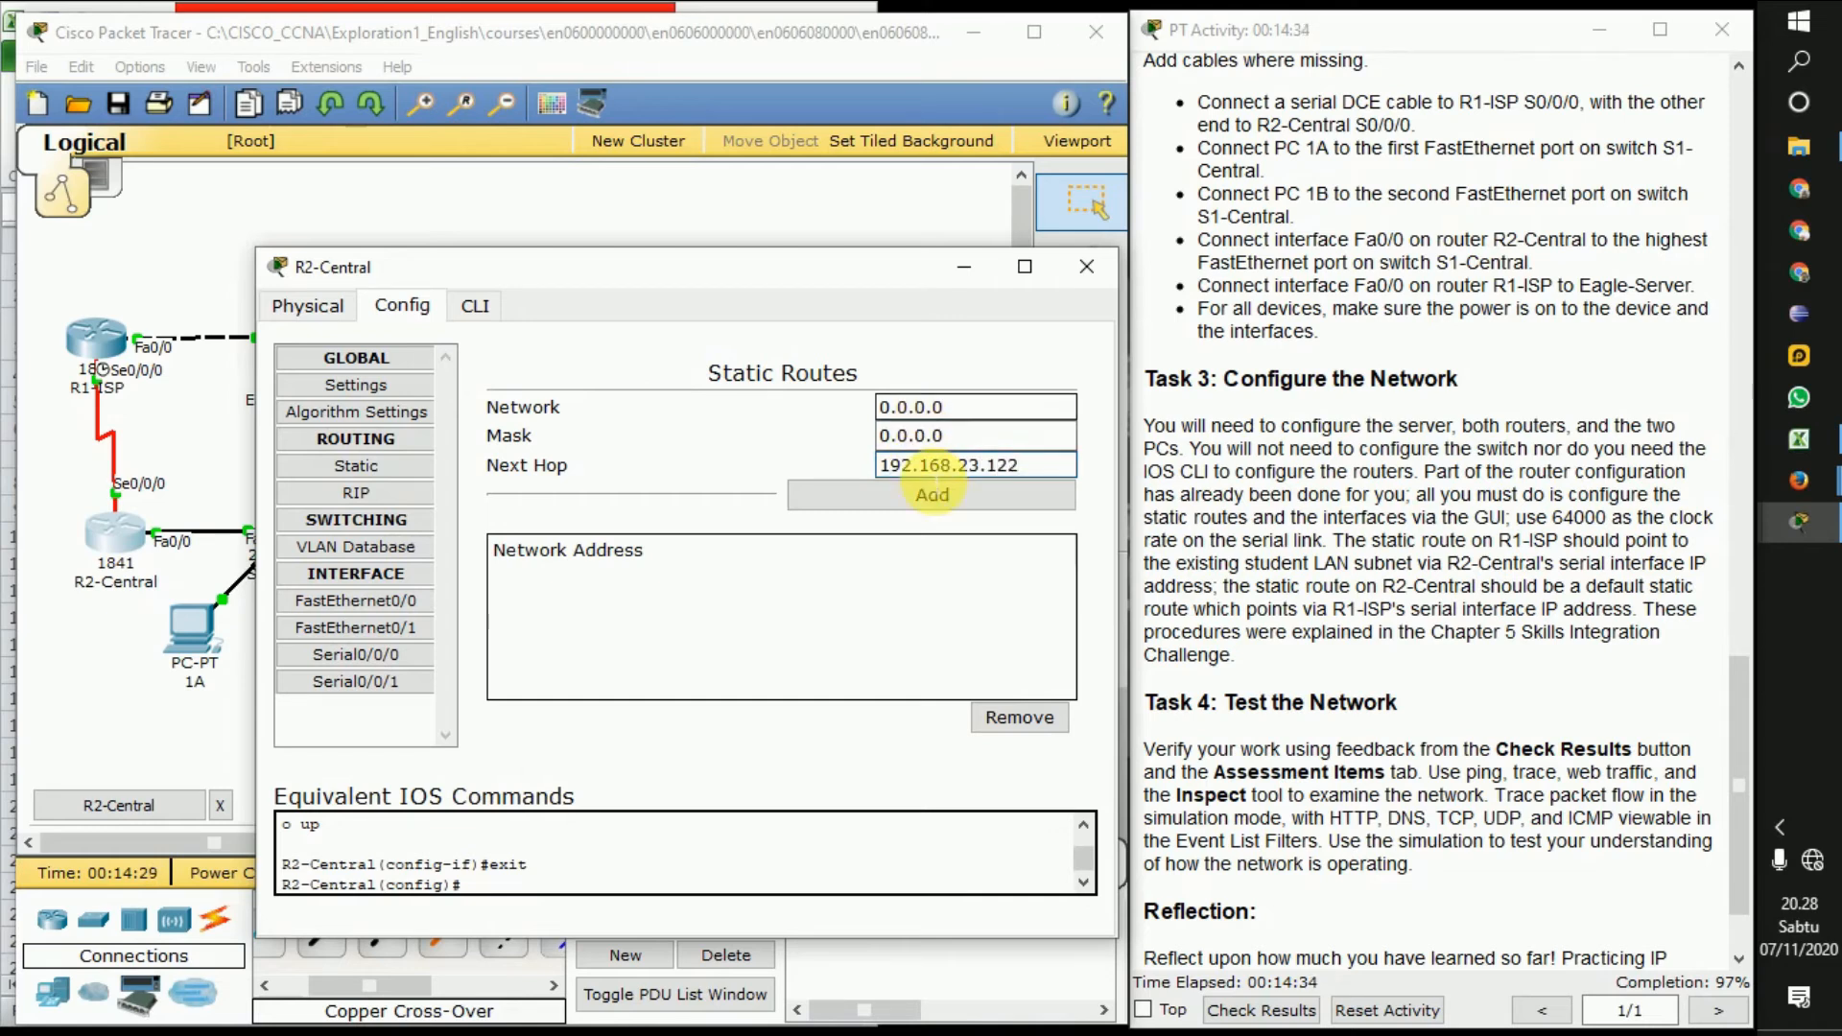
click(945, 494)
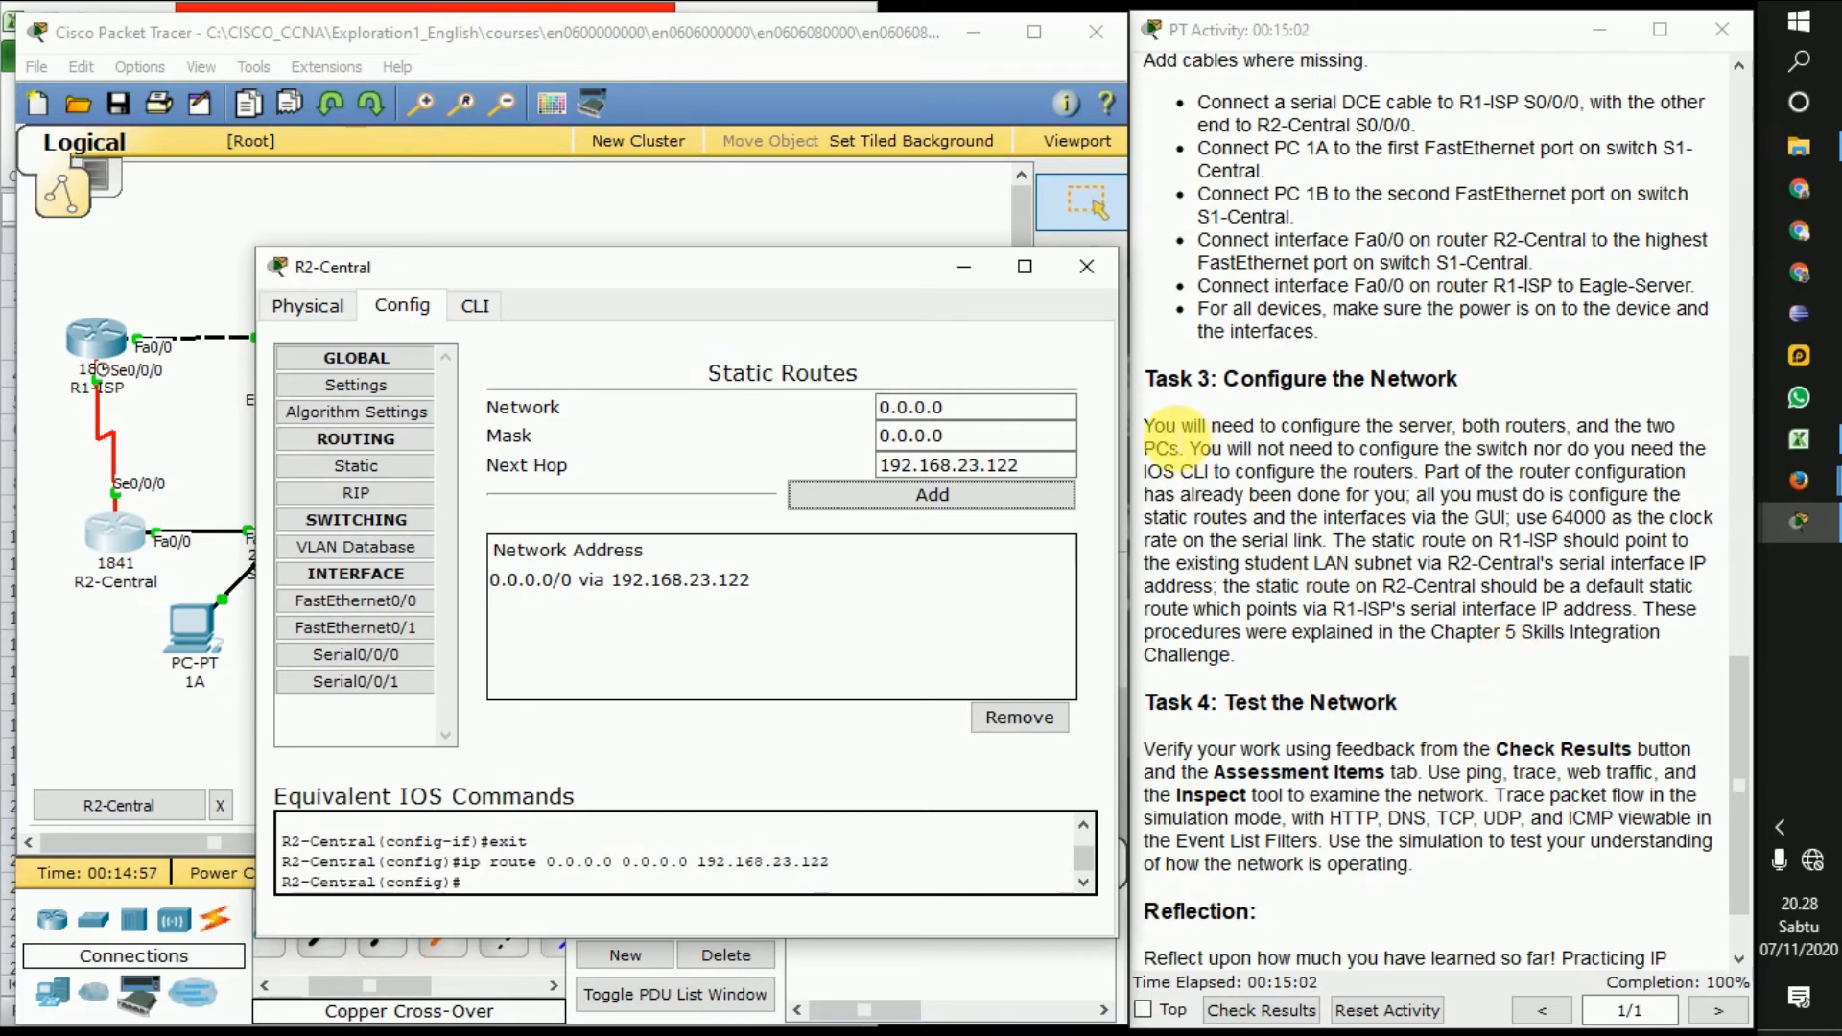
Reread the Task 3 instructions on static routes against R2-Central's route entry and close the router's configuration
drag(1162, 471, 1248, 669)
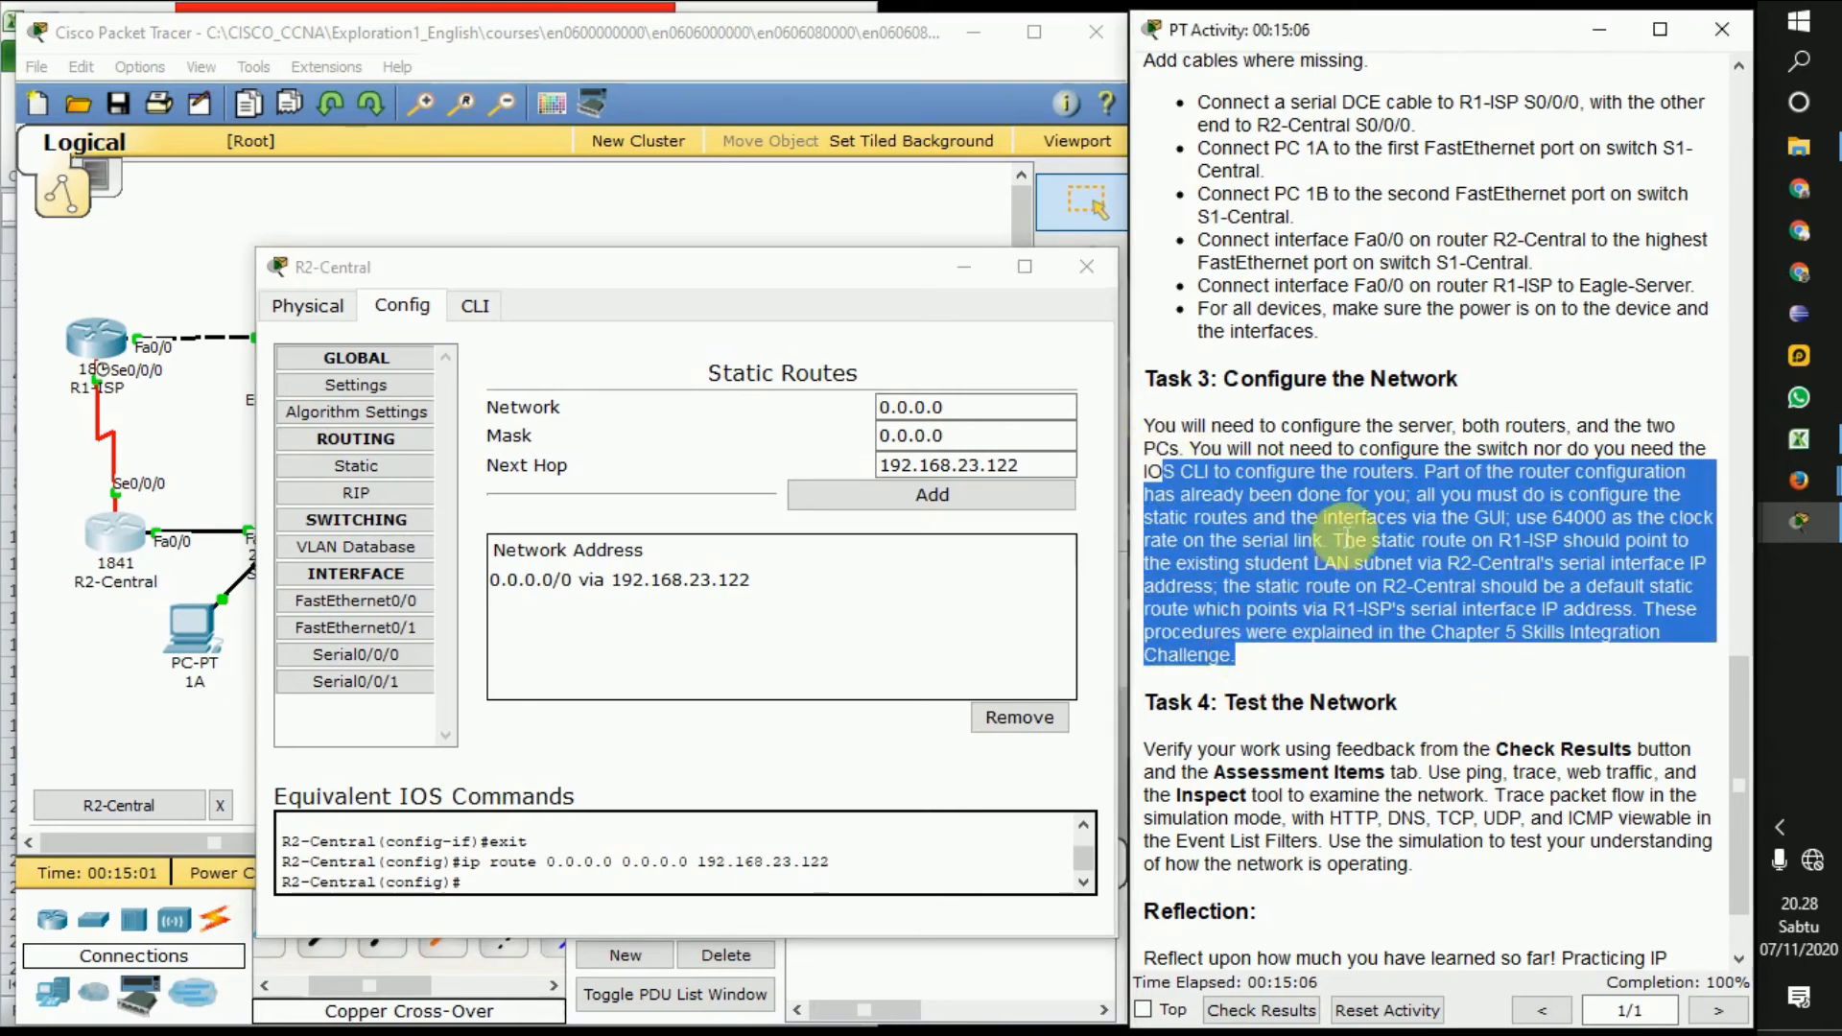
click(1412, 600)
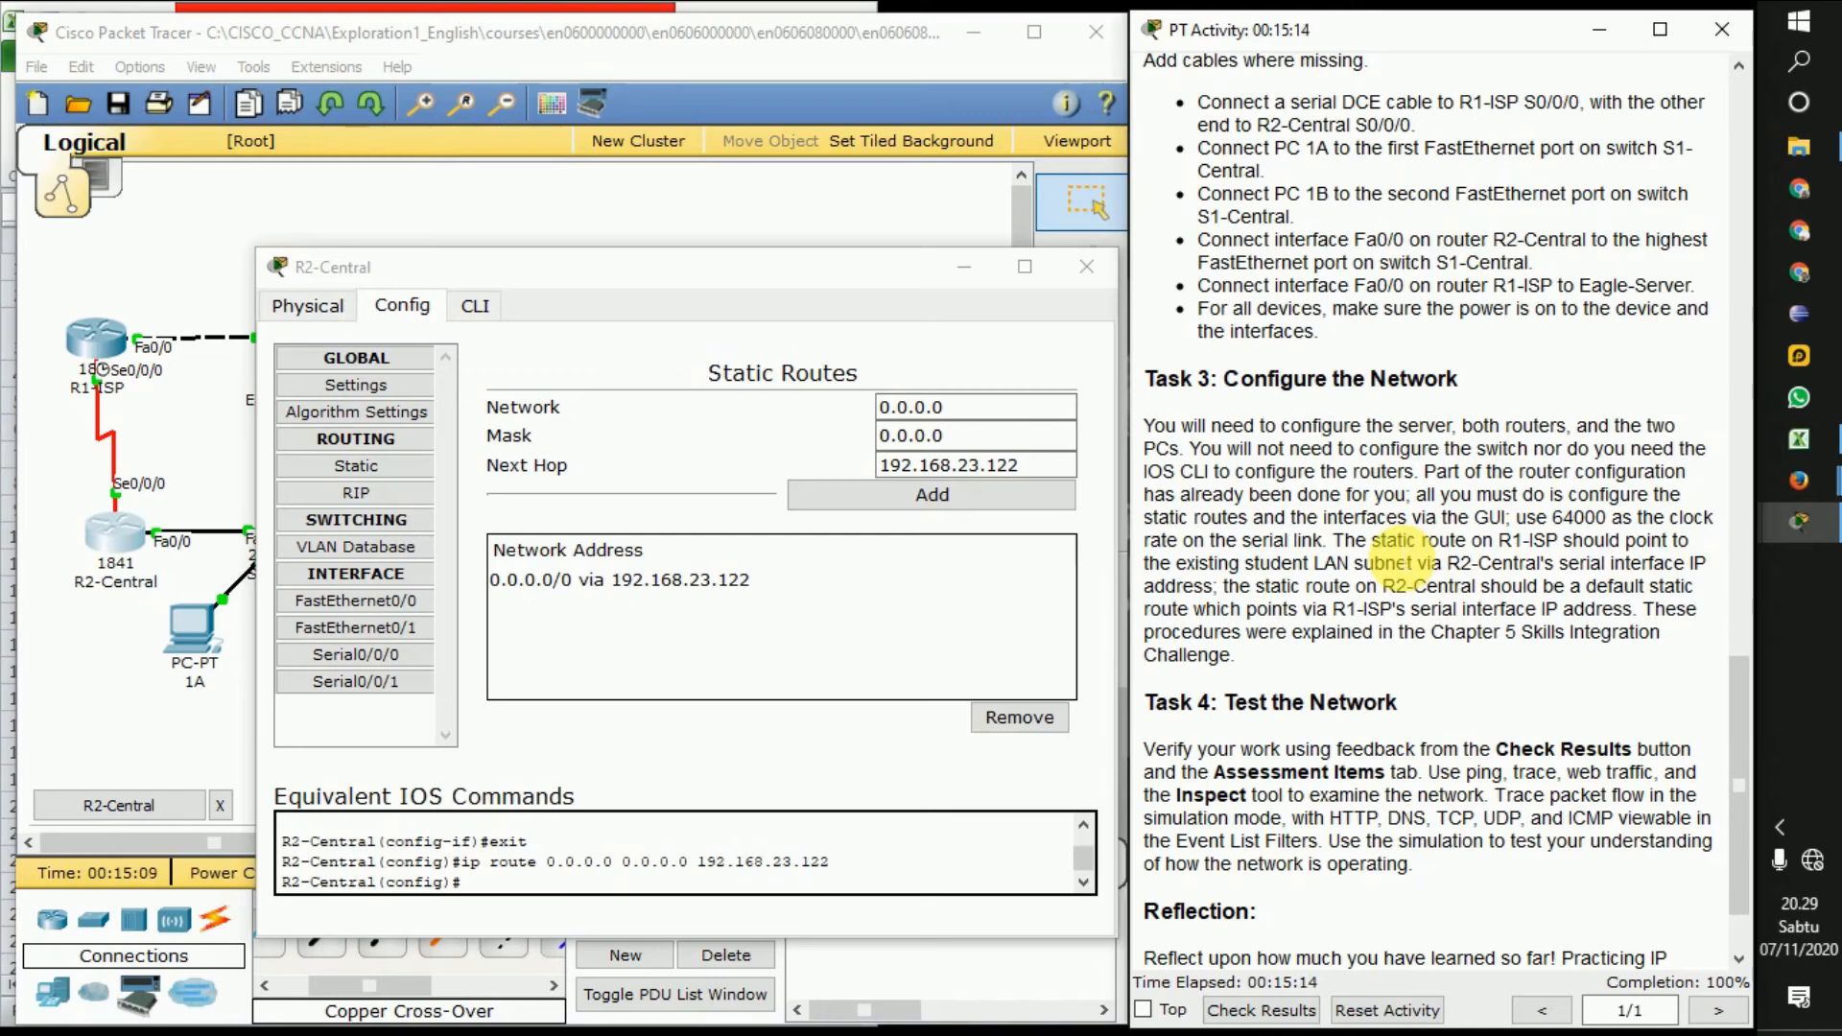
drag(1334, 541, 1472, 662)
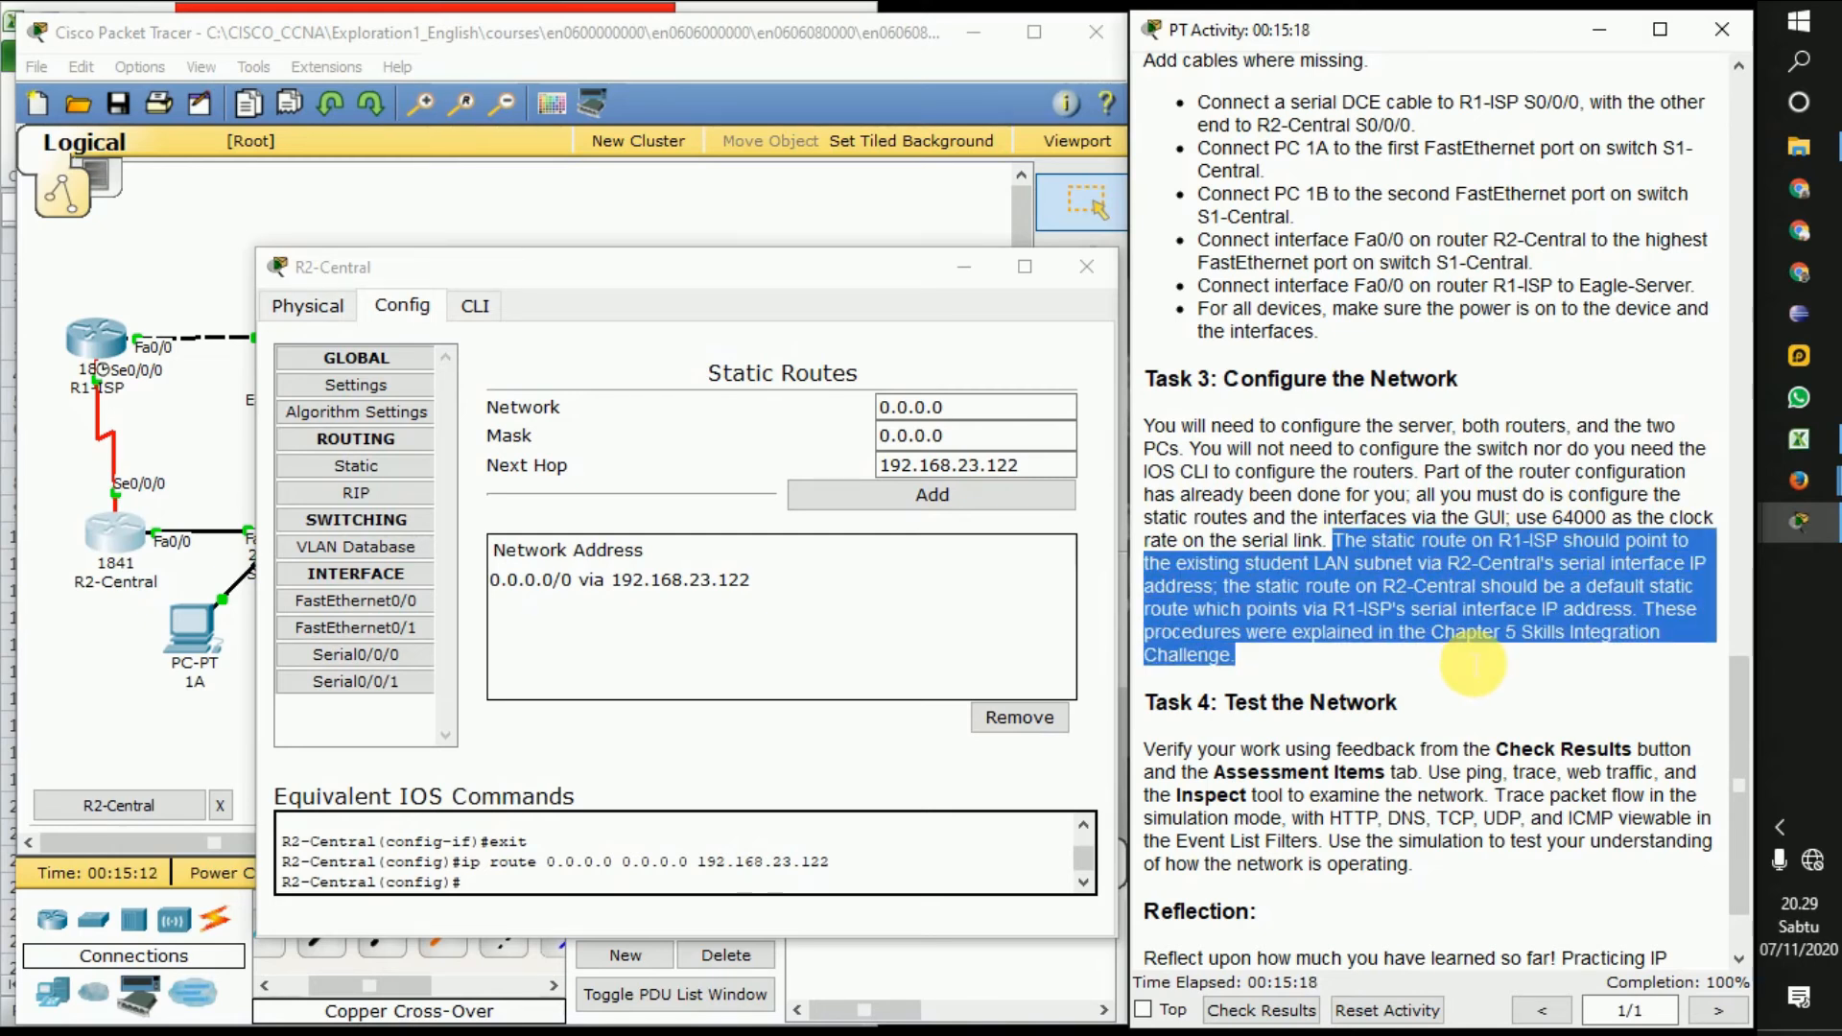
click(1463, 614)
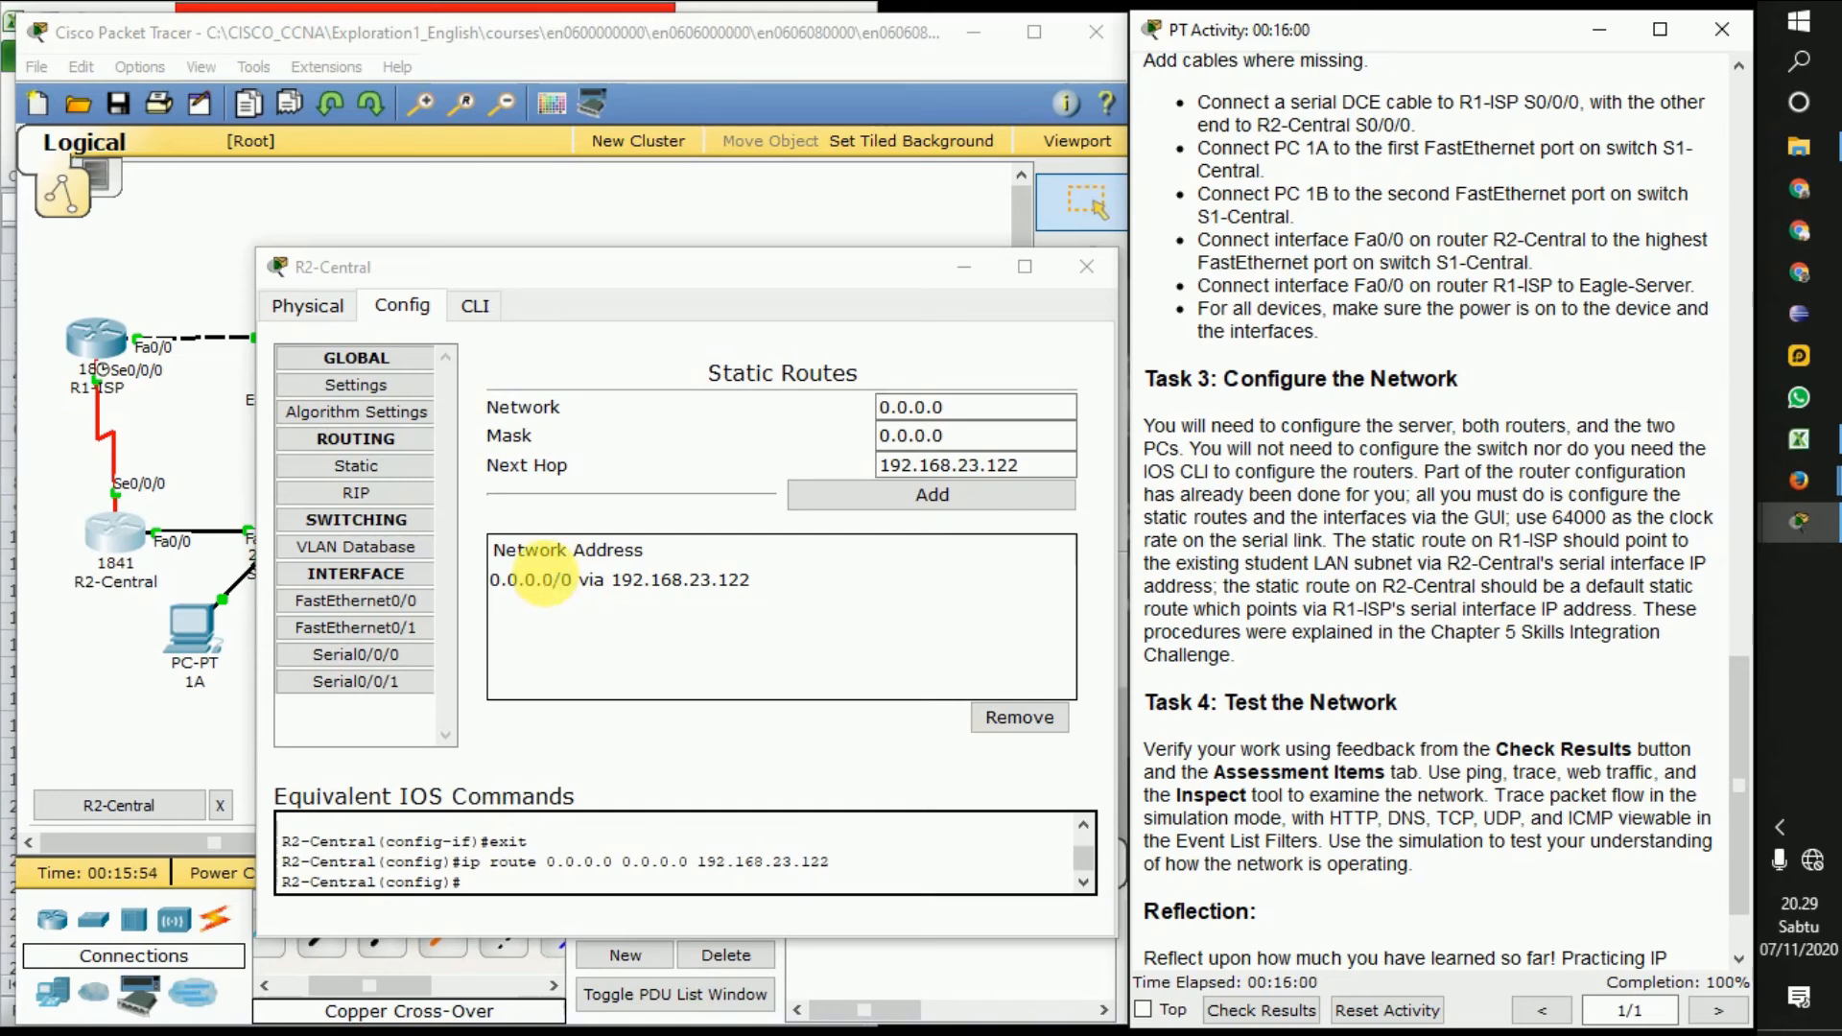
click(1088, 269)
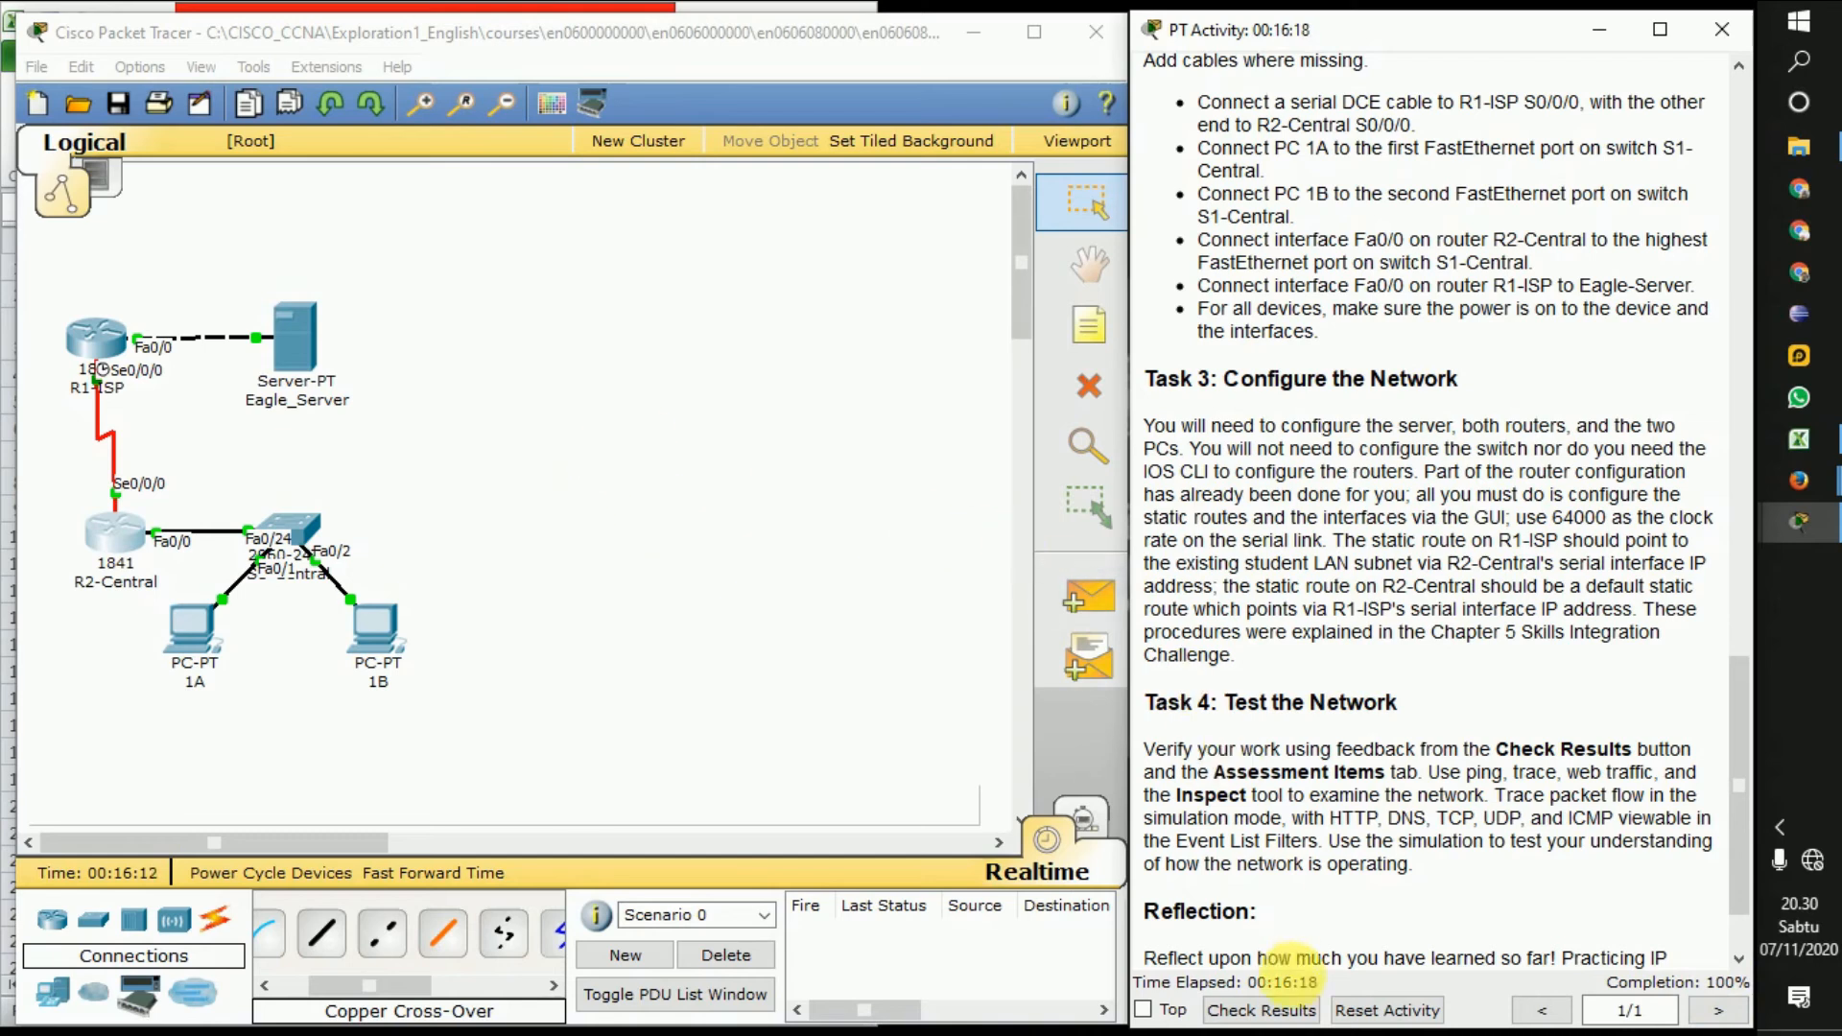
Check the activity results, review the assessment items and return to the topology
click(1276, 1008)
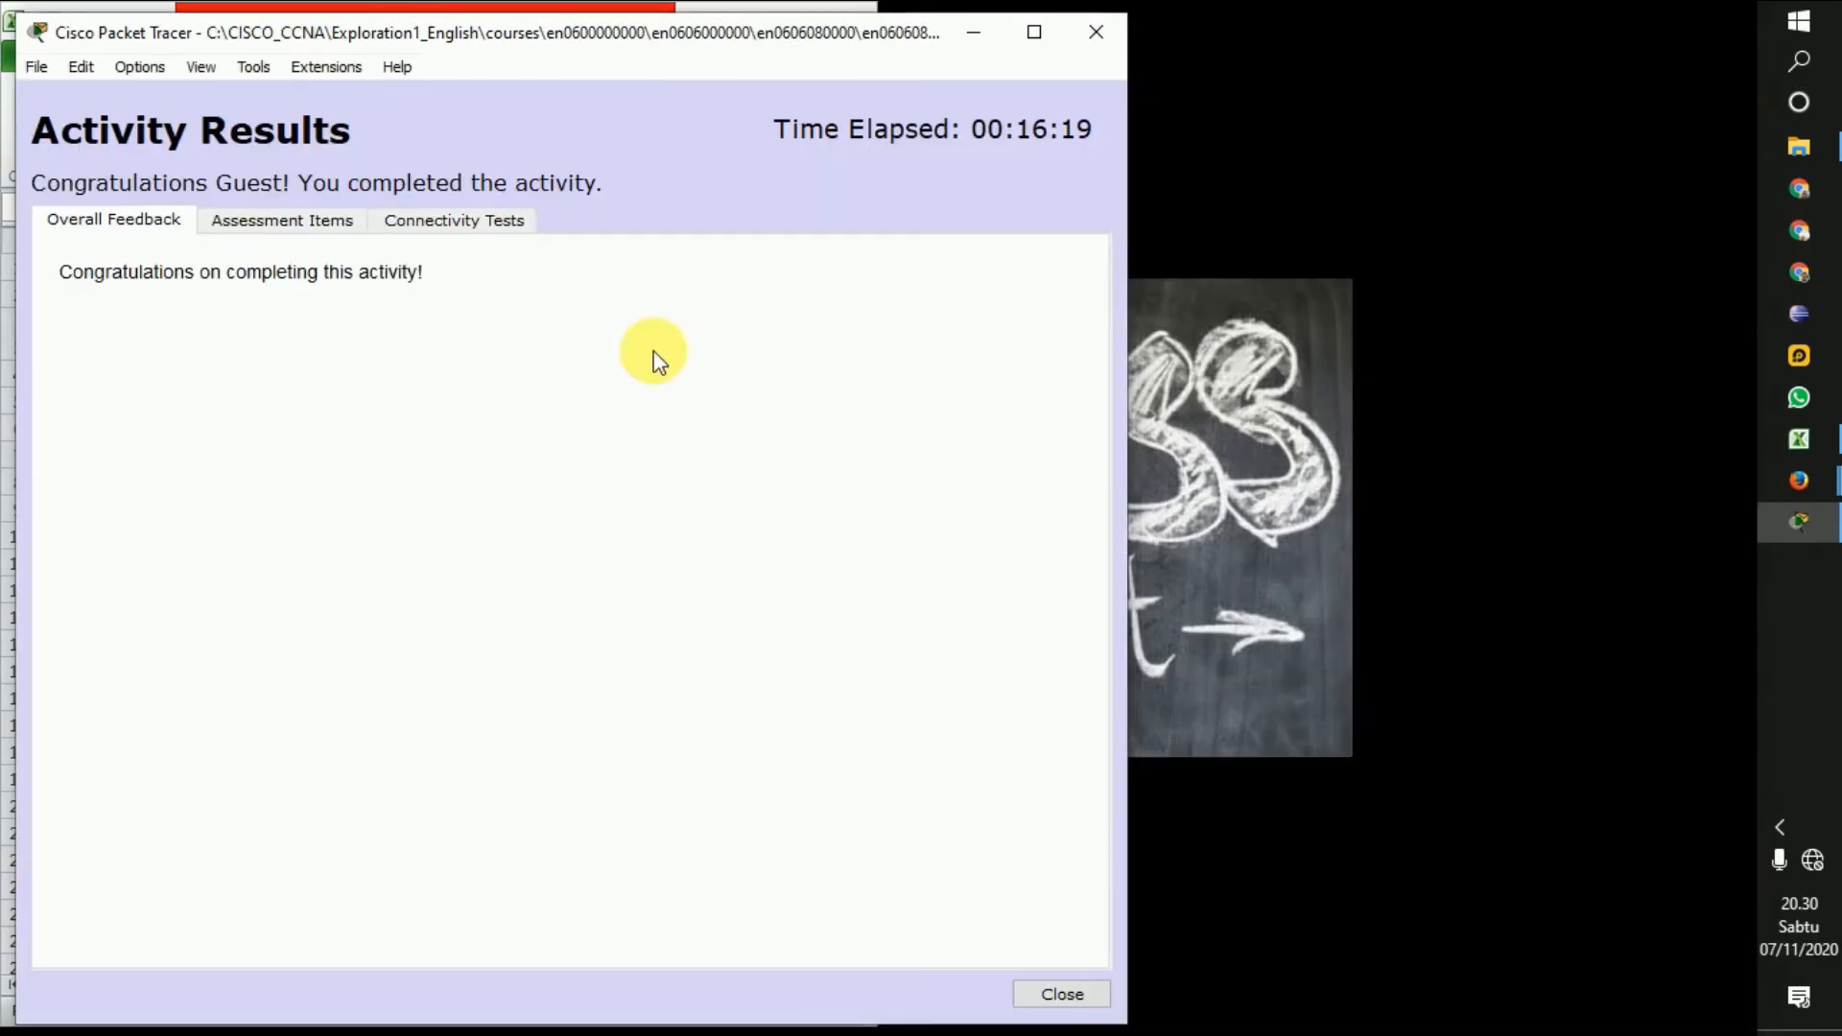
click(284, 220)
drag(726, 427, 753, 349)
click(1097, 33)
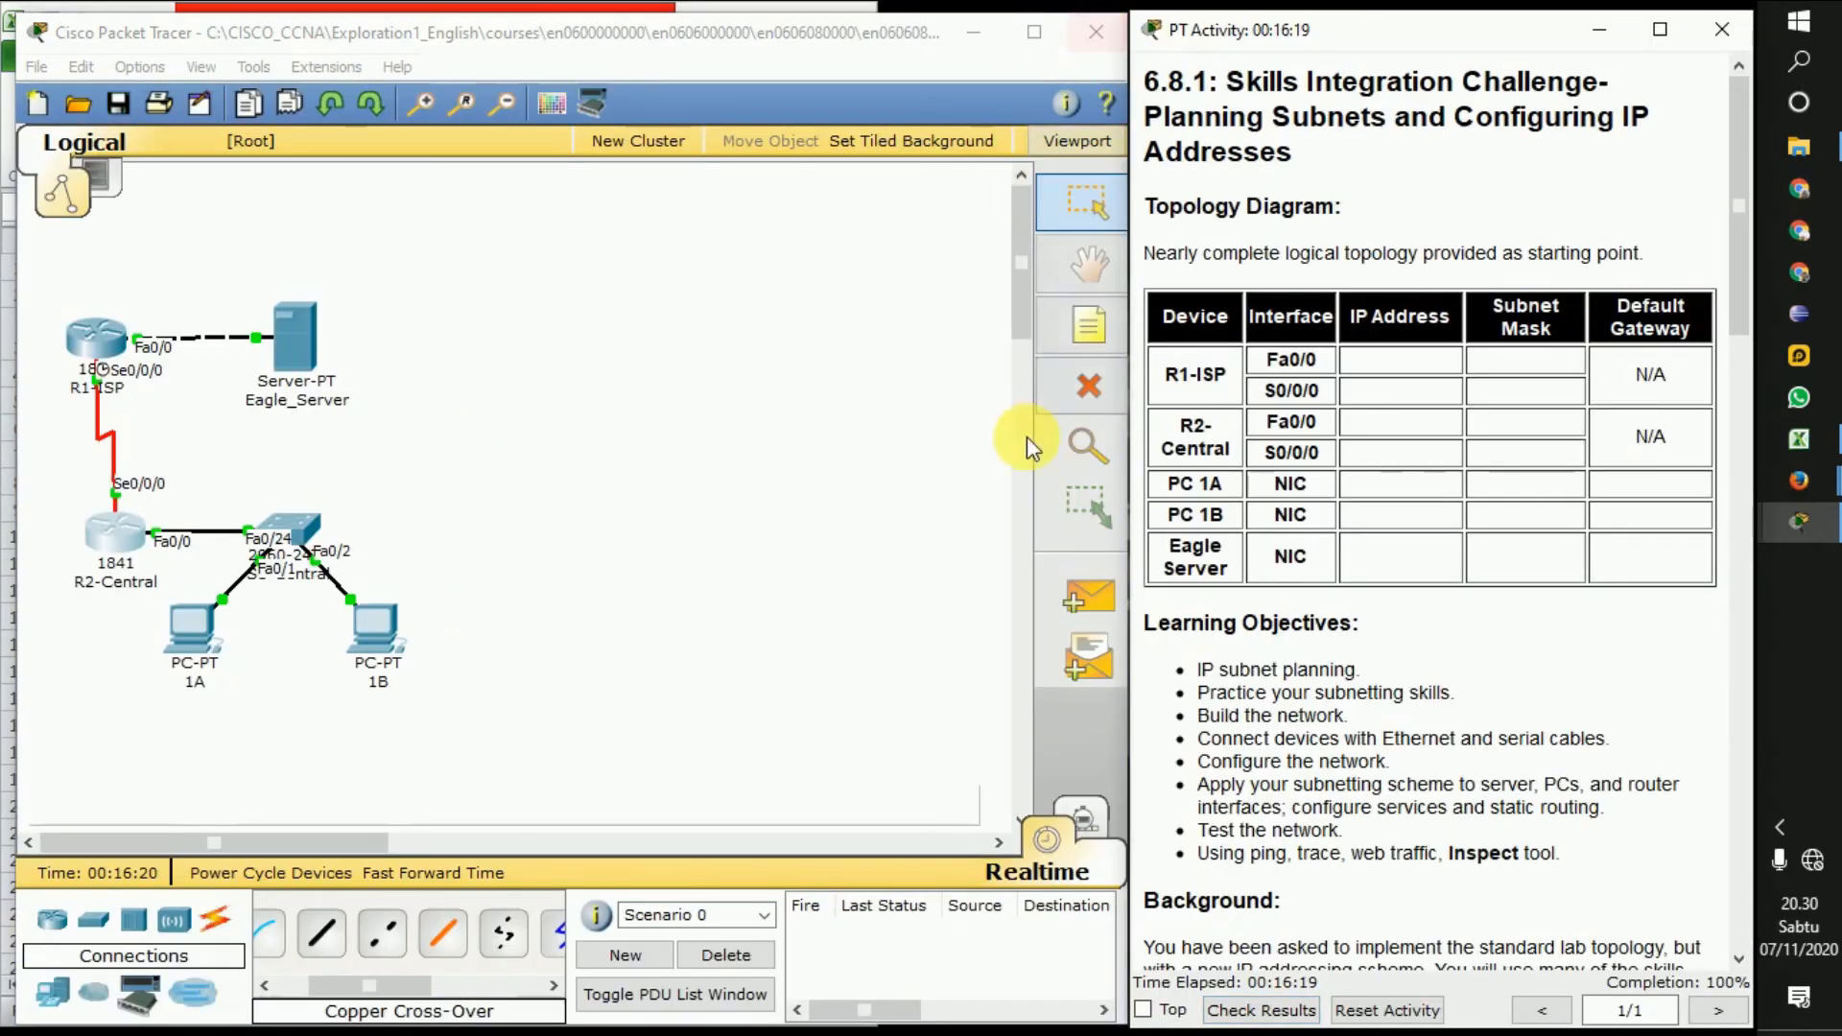
Go to the Task 4 testing instructions and open the desktop applications of PC 1A
drag(1748, 315, 1741, 950)
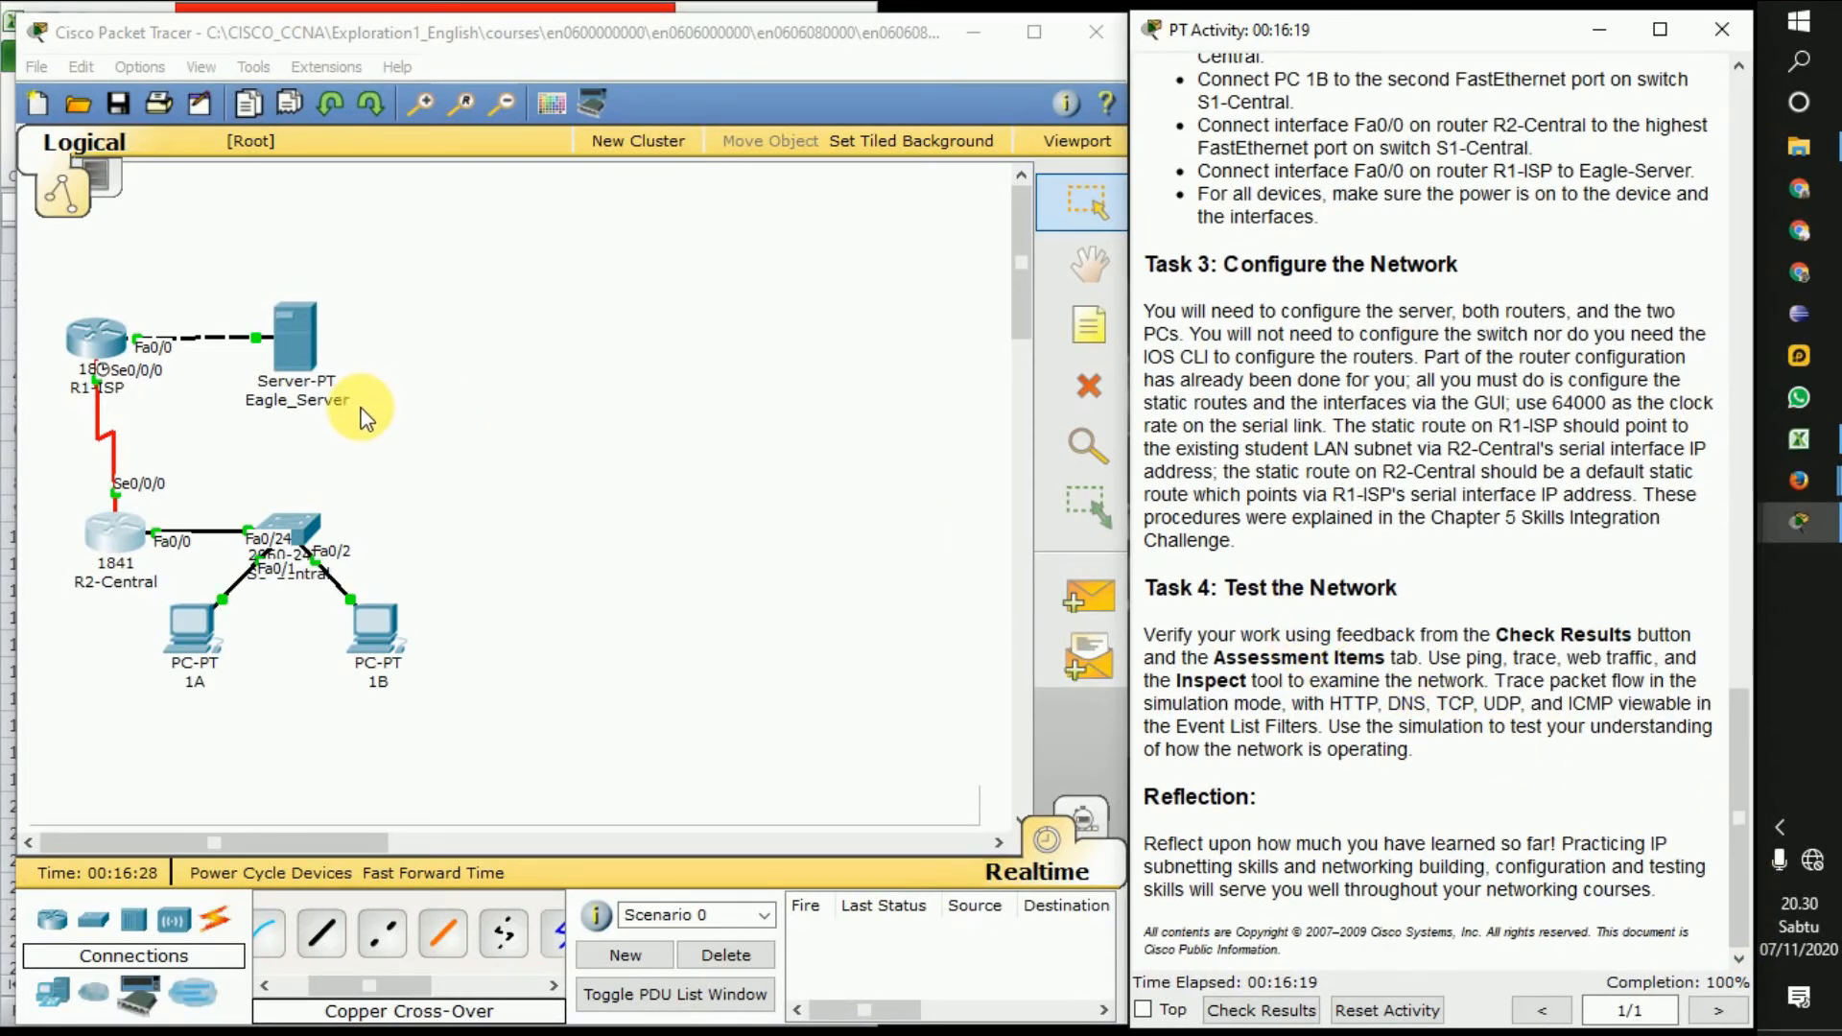
click(191, 626)
click(303, 151)
click(225, 278)
click(757, 211)
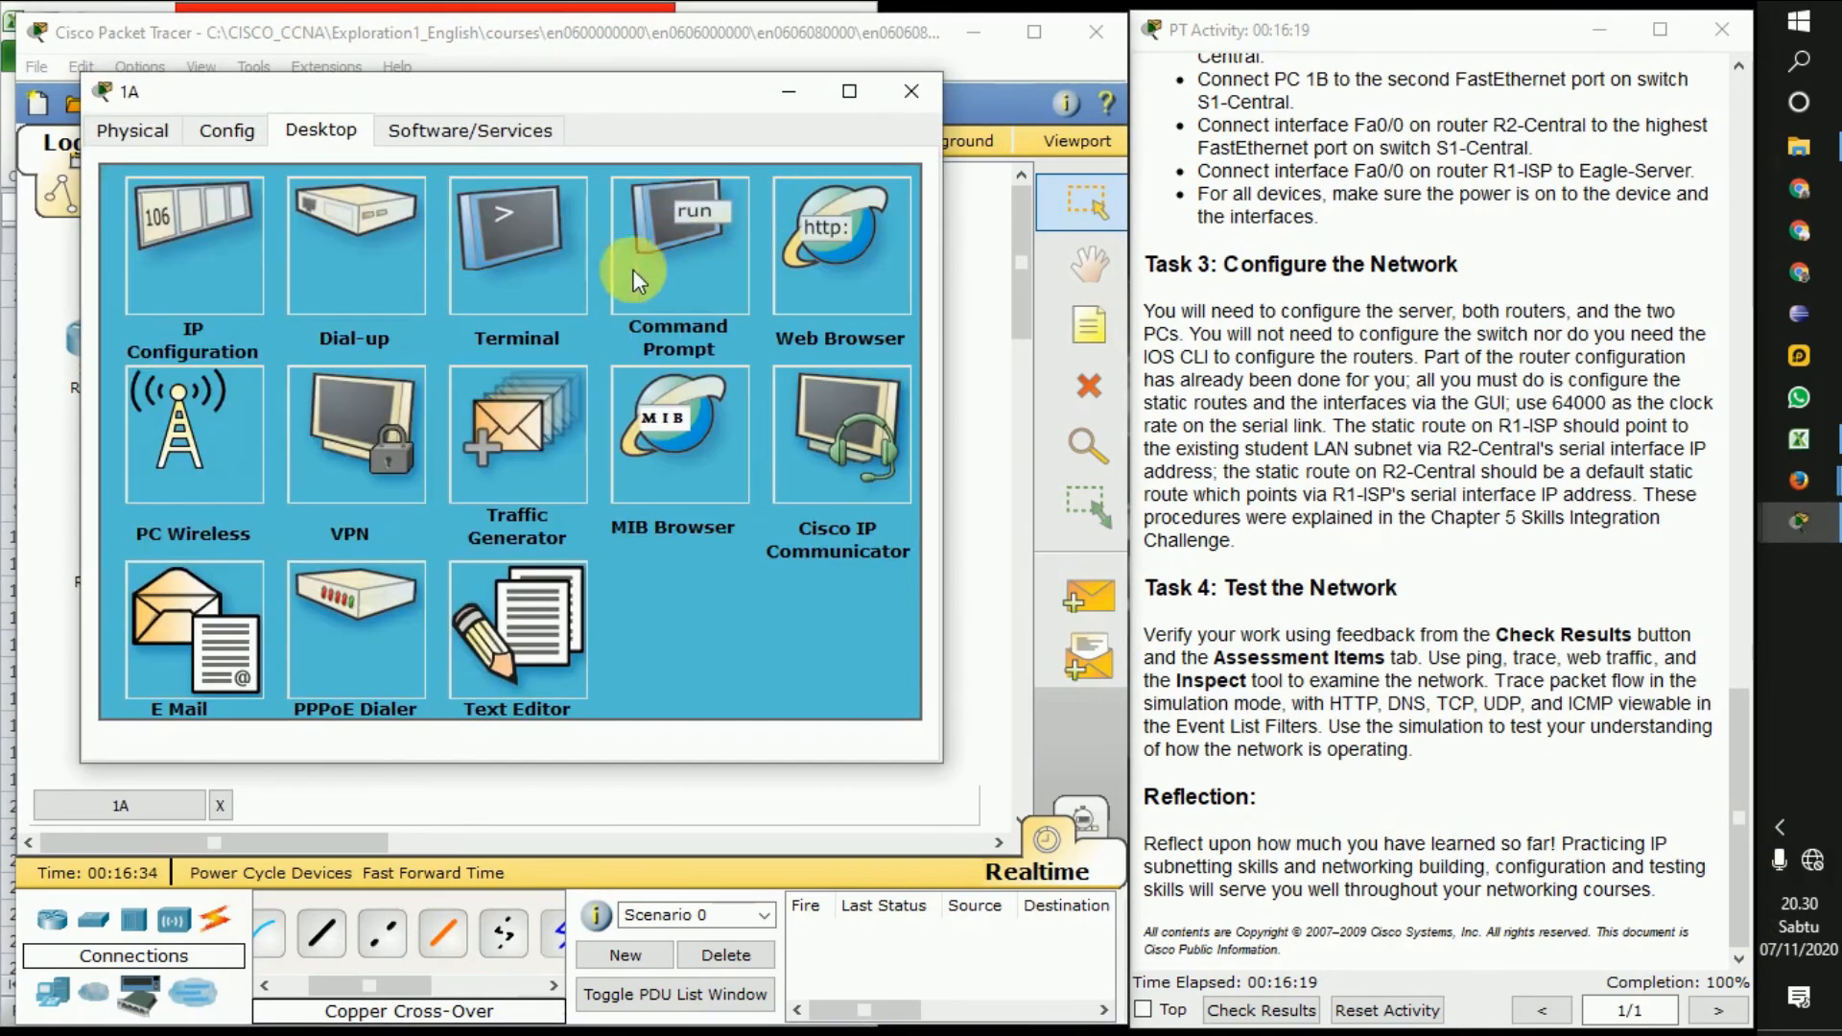
click(568, 257)
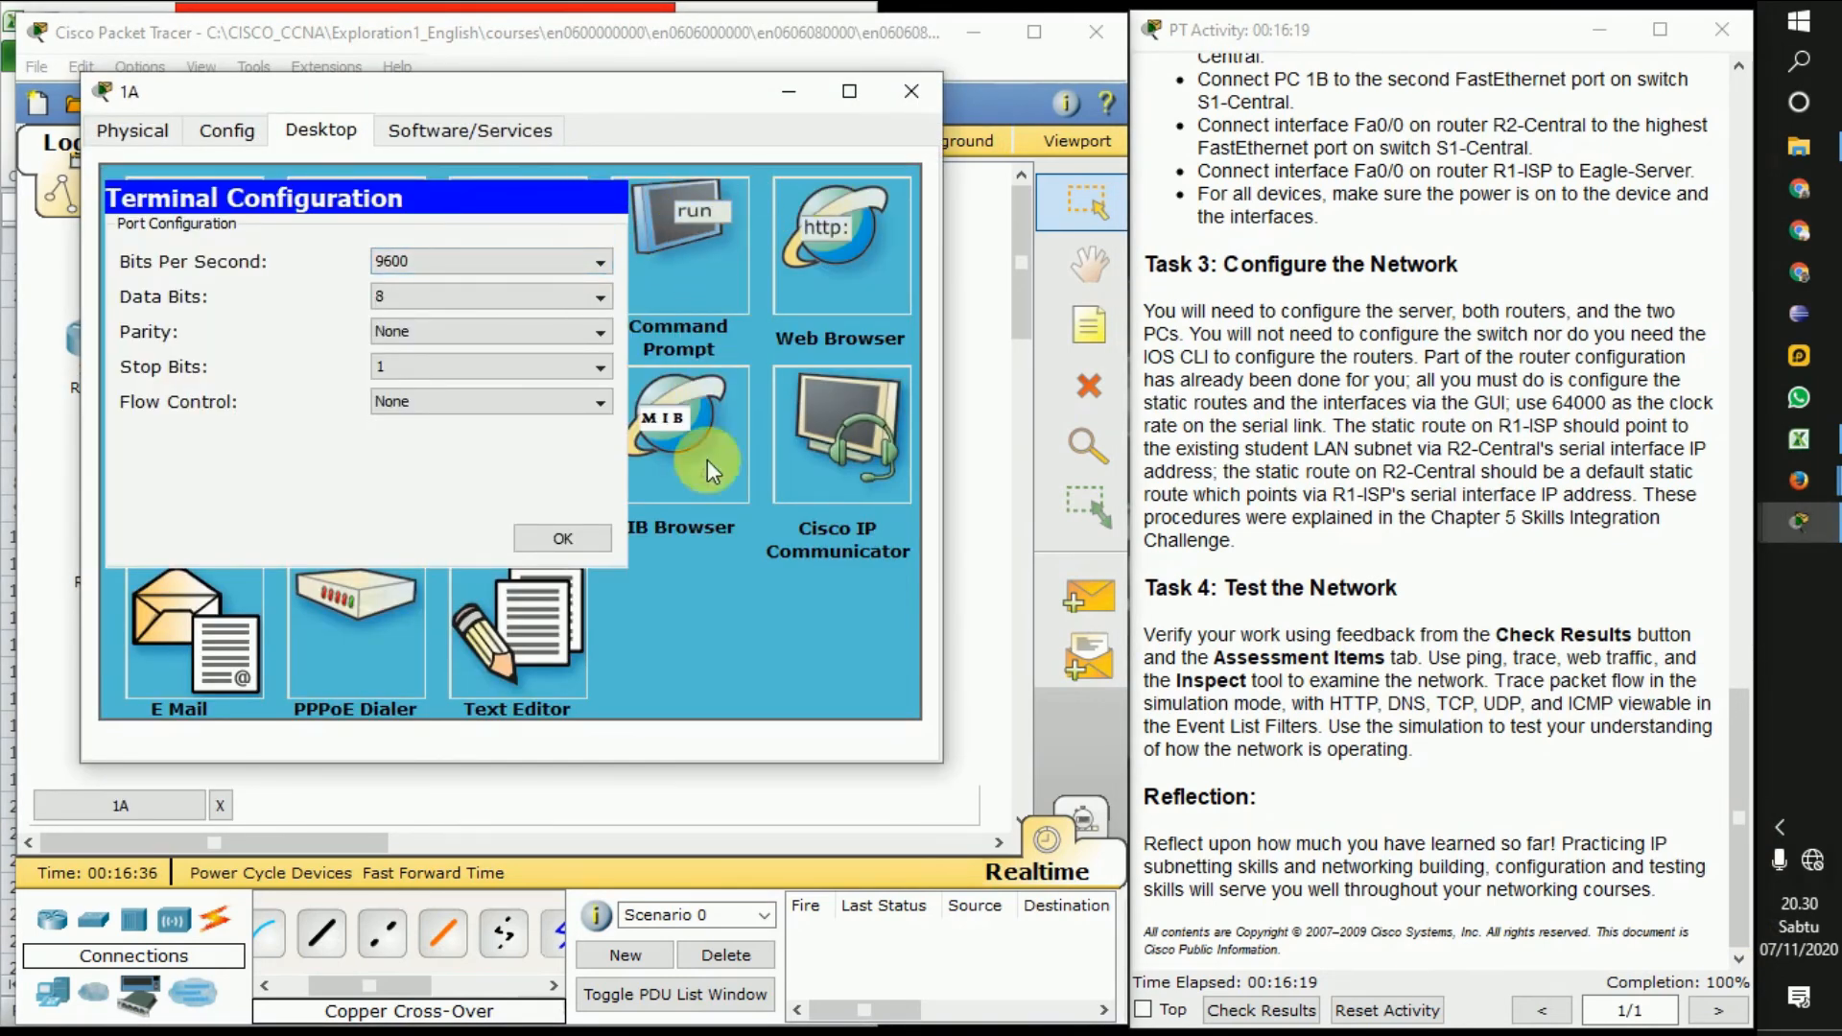
click(562, 537)
click(873, 194)
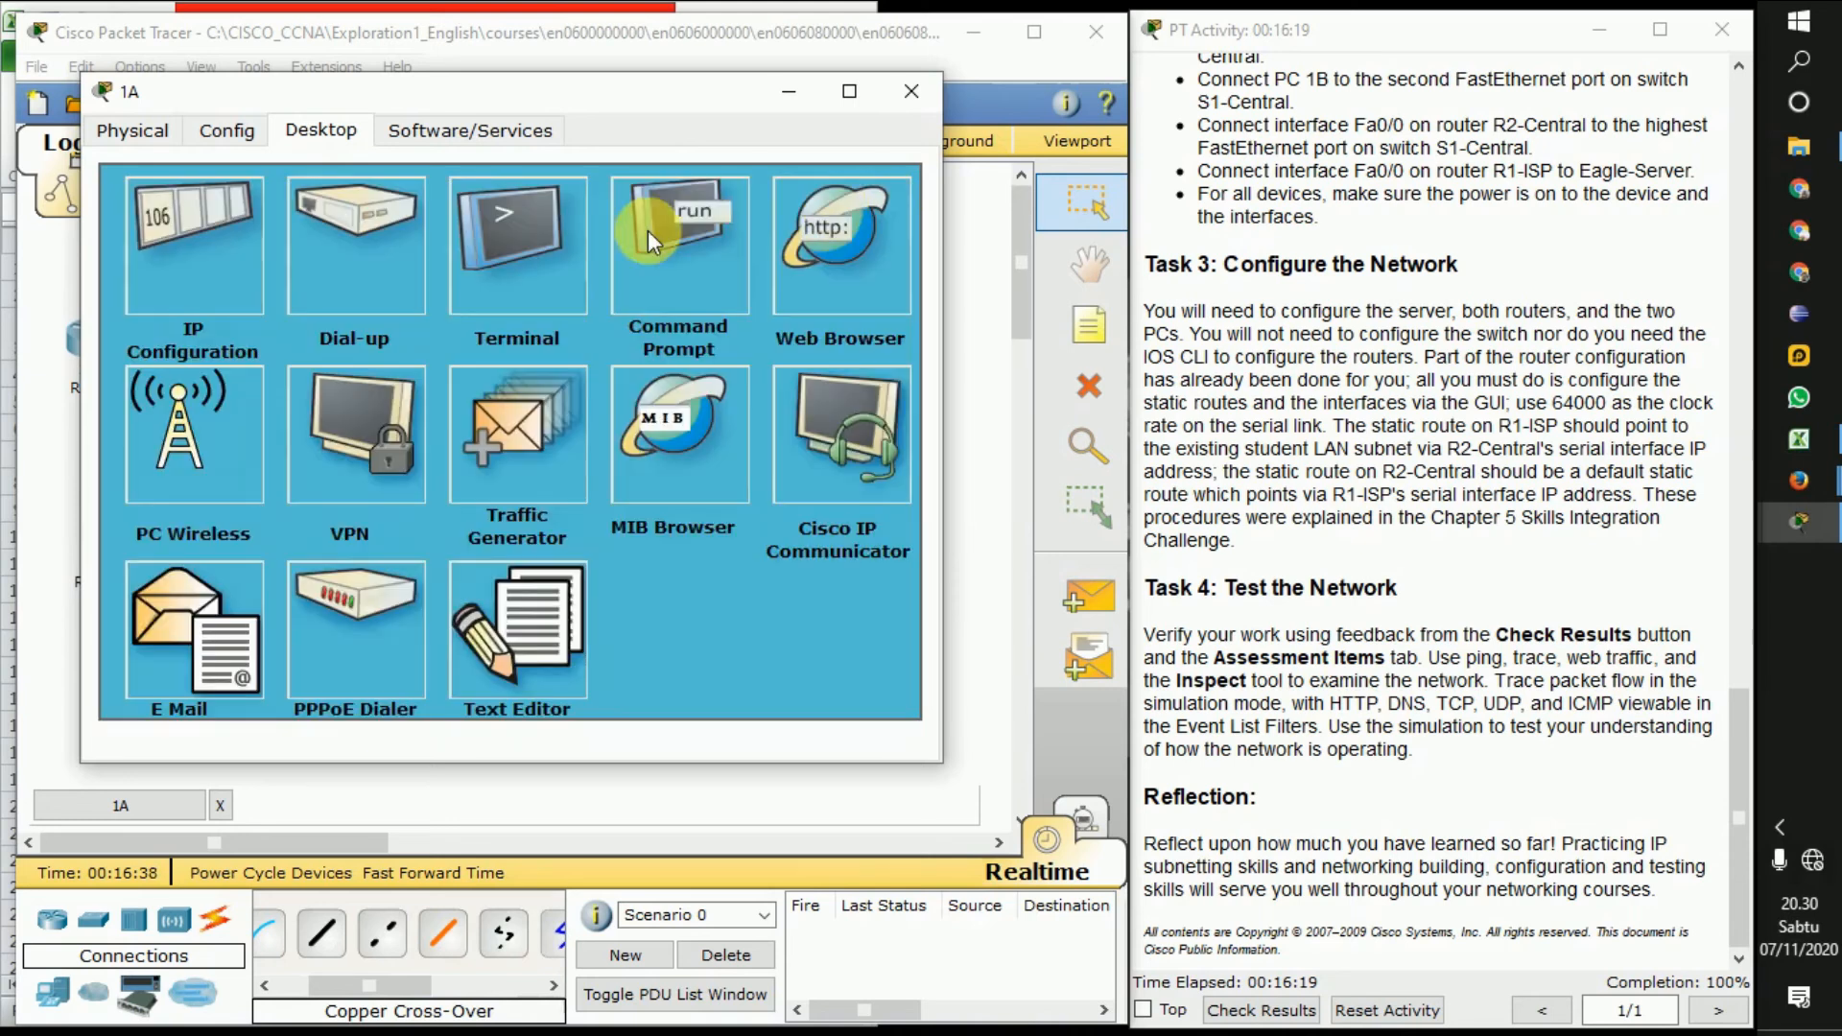
Ping Eagle_Server at 192.168.23.109 twice from PC 1A's Command Prompt
click(647, 238)
text(ping)
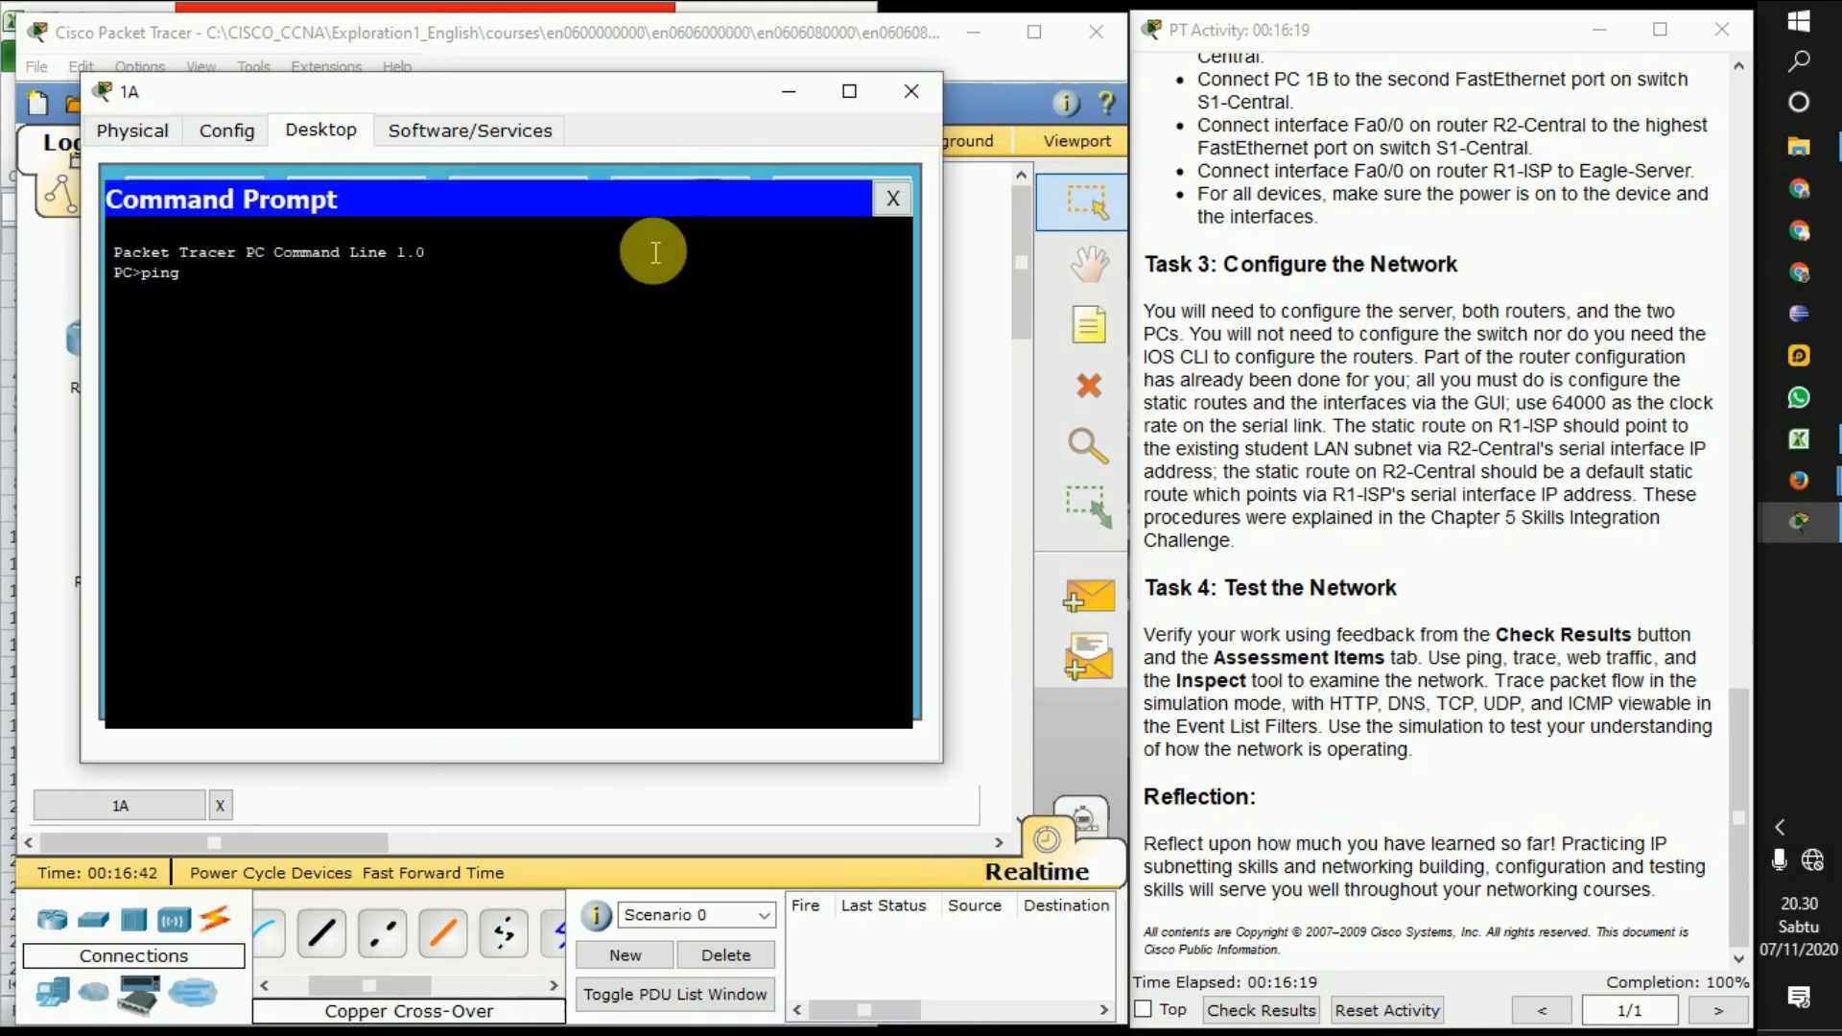
text( 192.168.23.109)
key(Return)
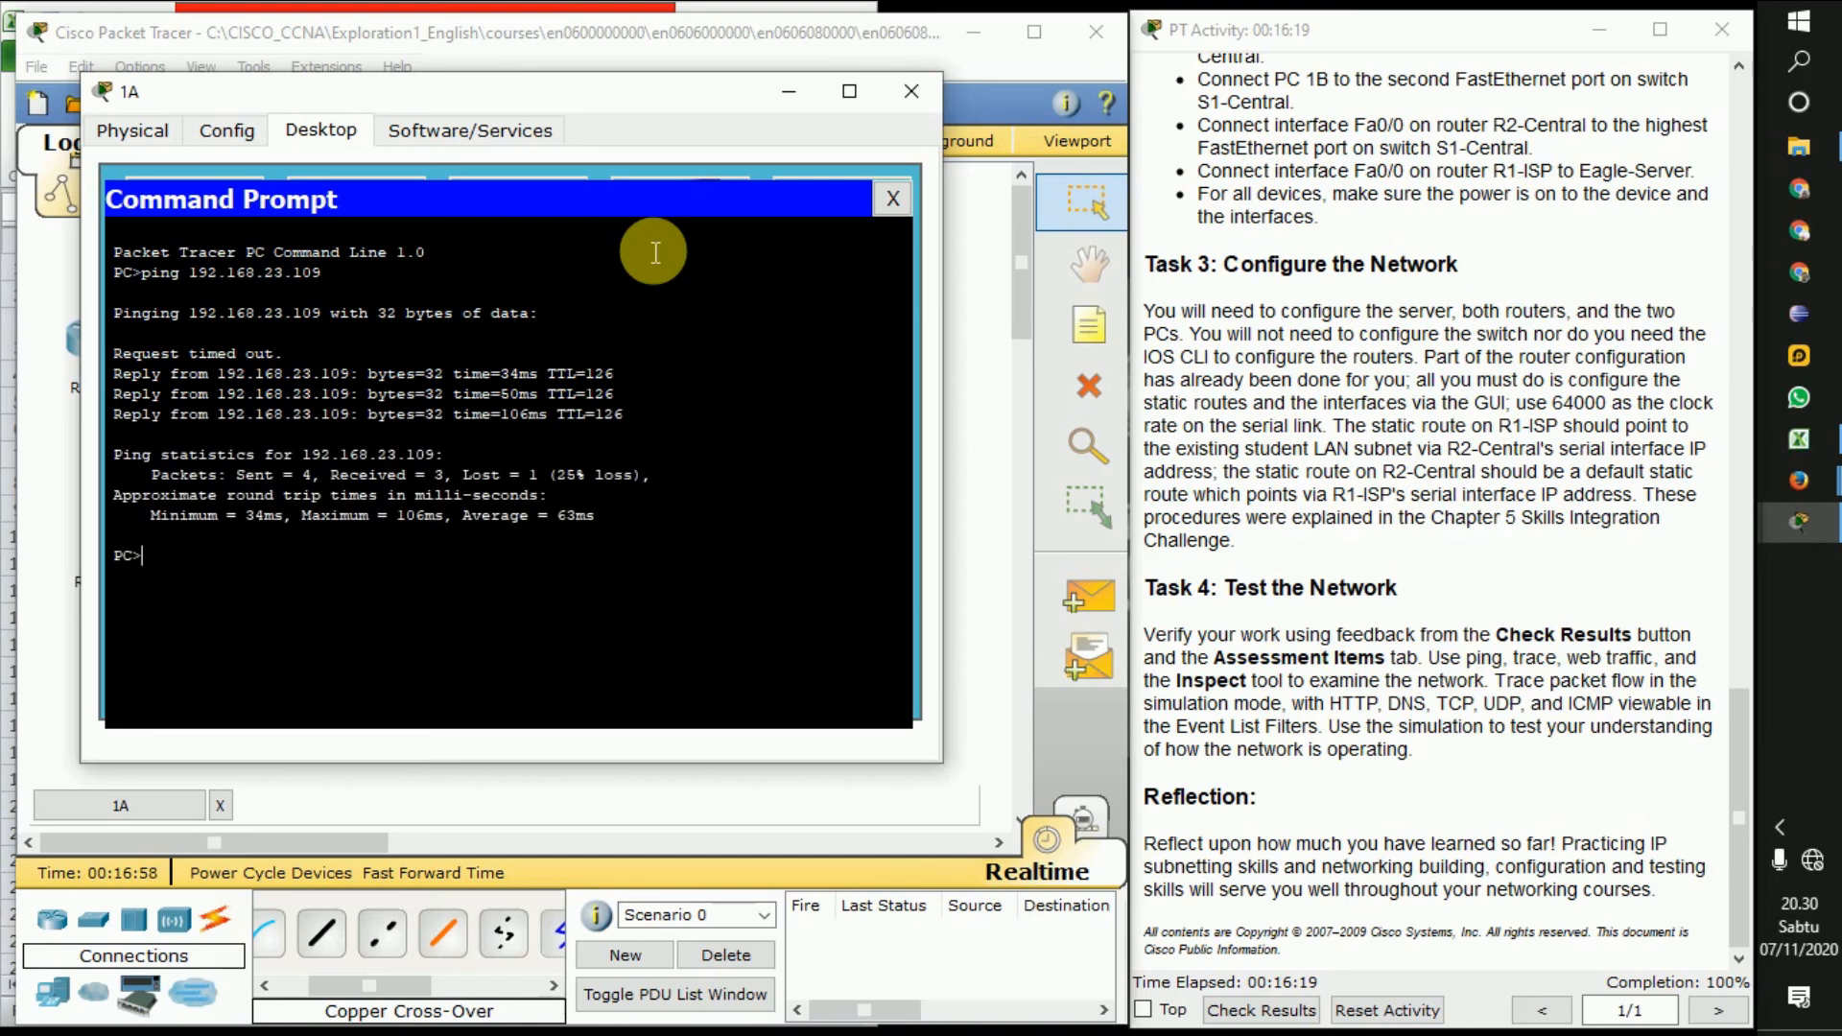
key(Up)
key(Return)
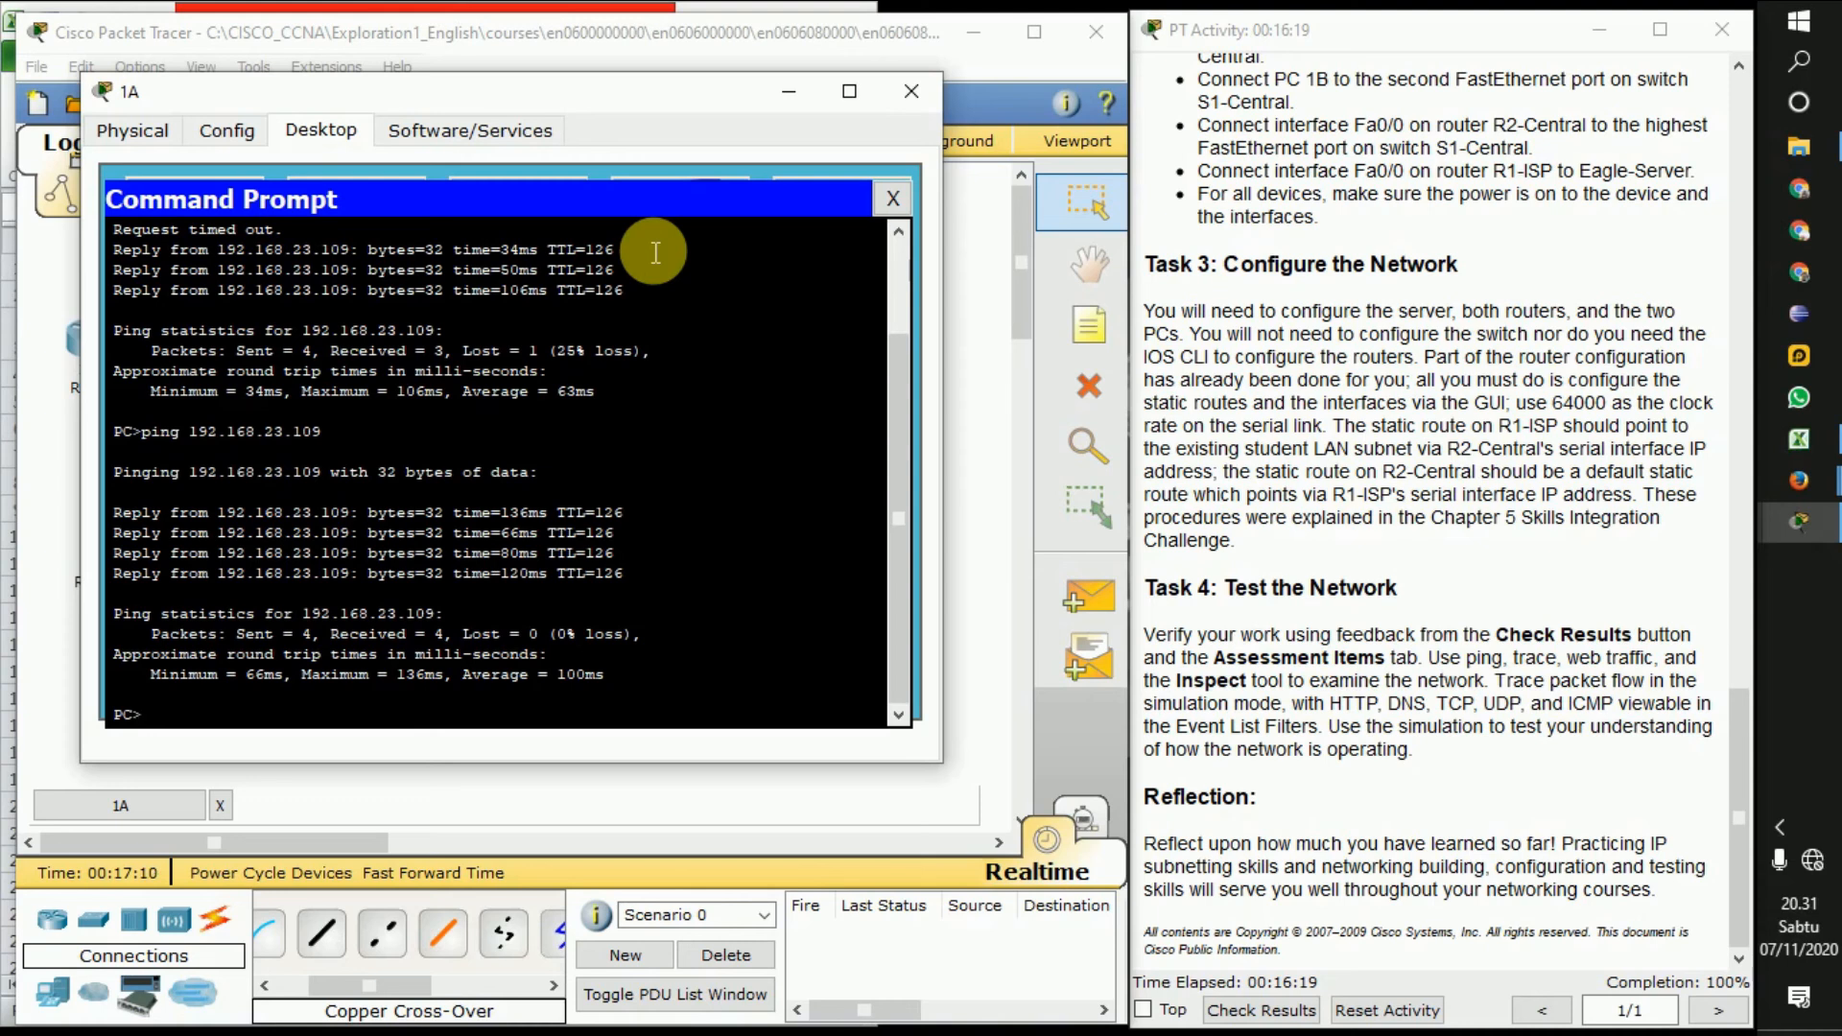
Ping the router serial interfaces 192.168.23.122 and 192.168.23.121 from PC 1A
key(Up)
key(BackSpace)
key(BackSpace)
text(22)
key(Return)
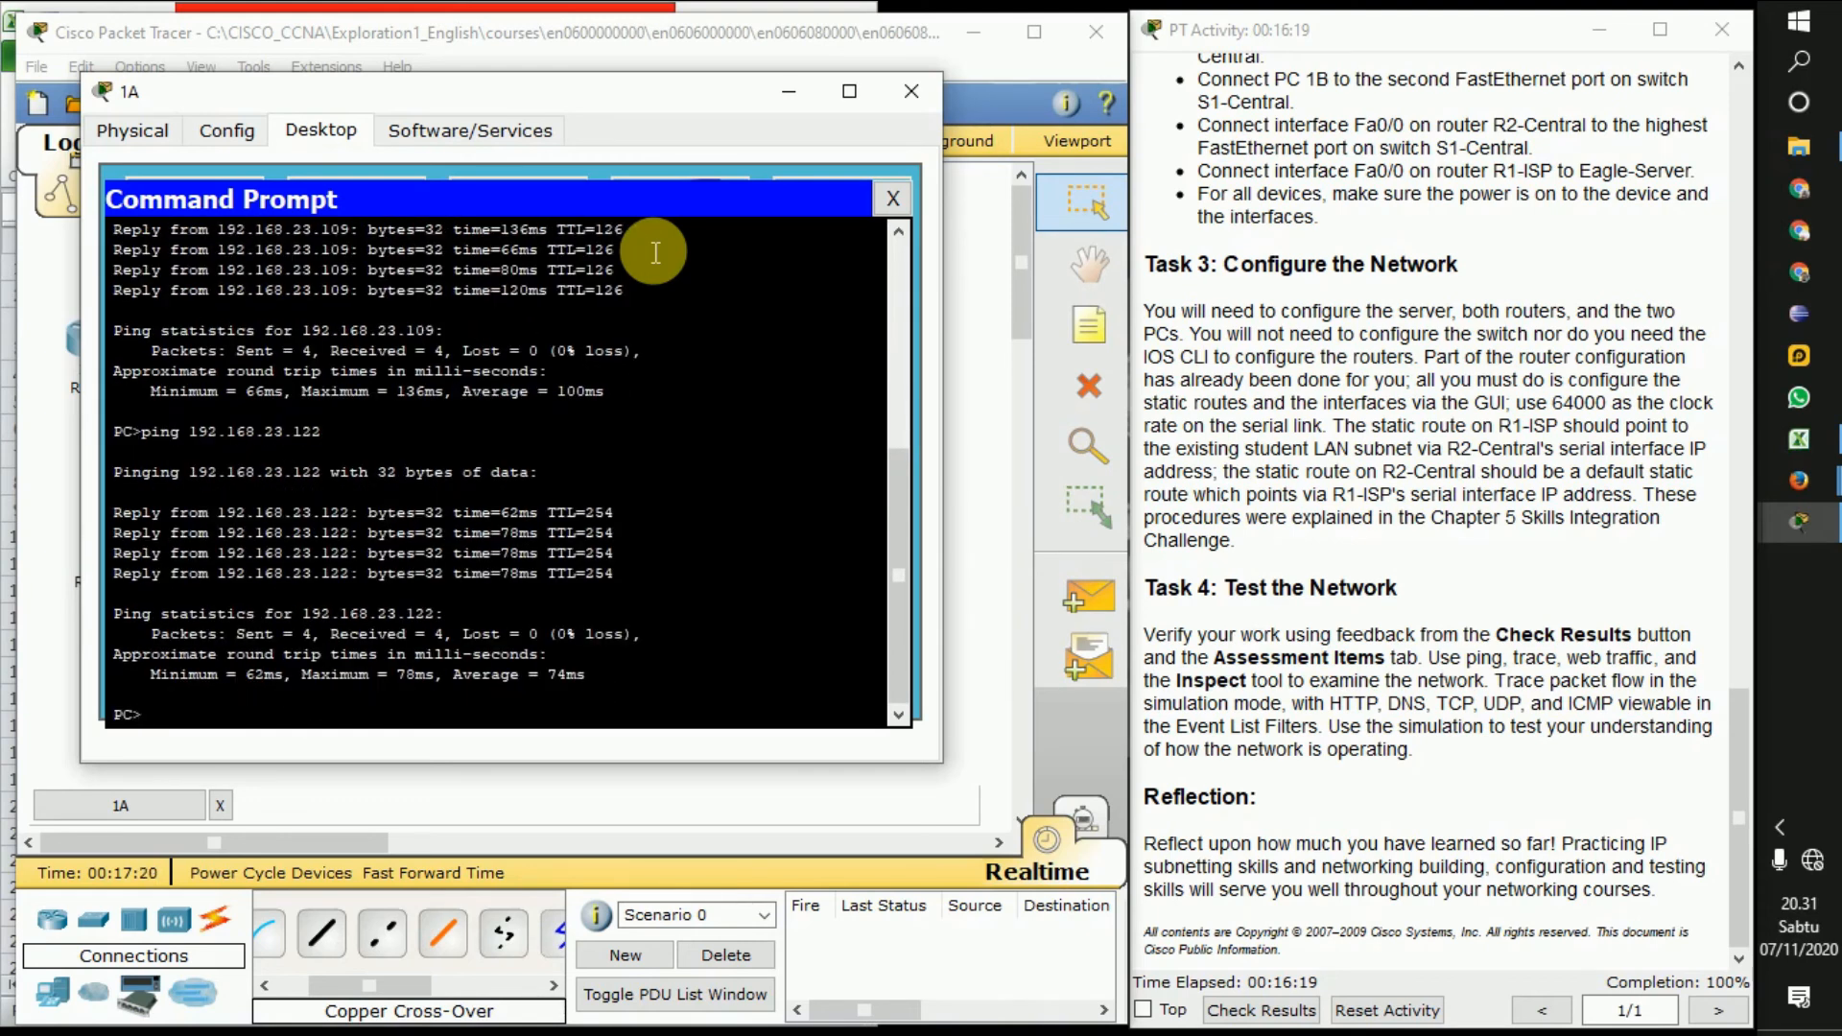
key(Up)
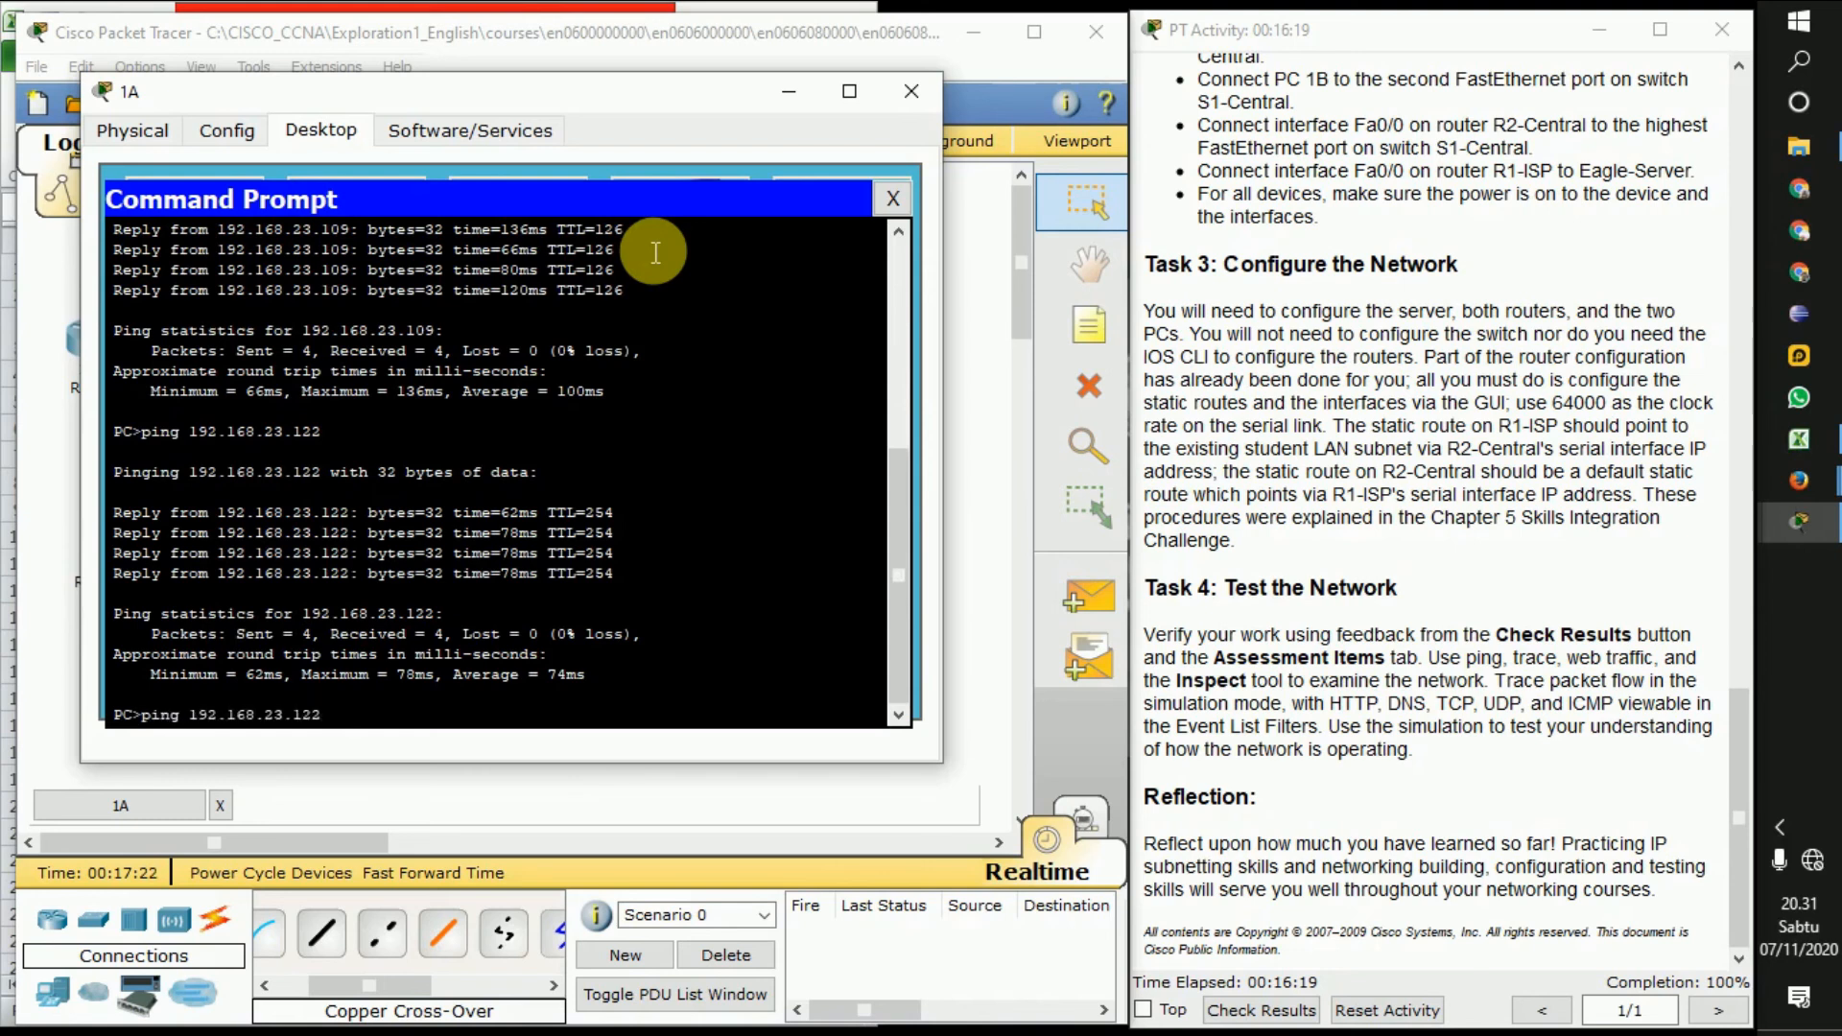
text(1)
key(Return)
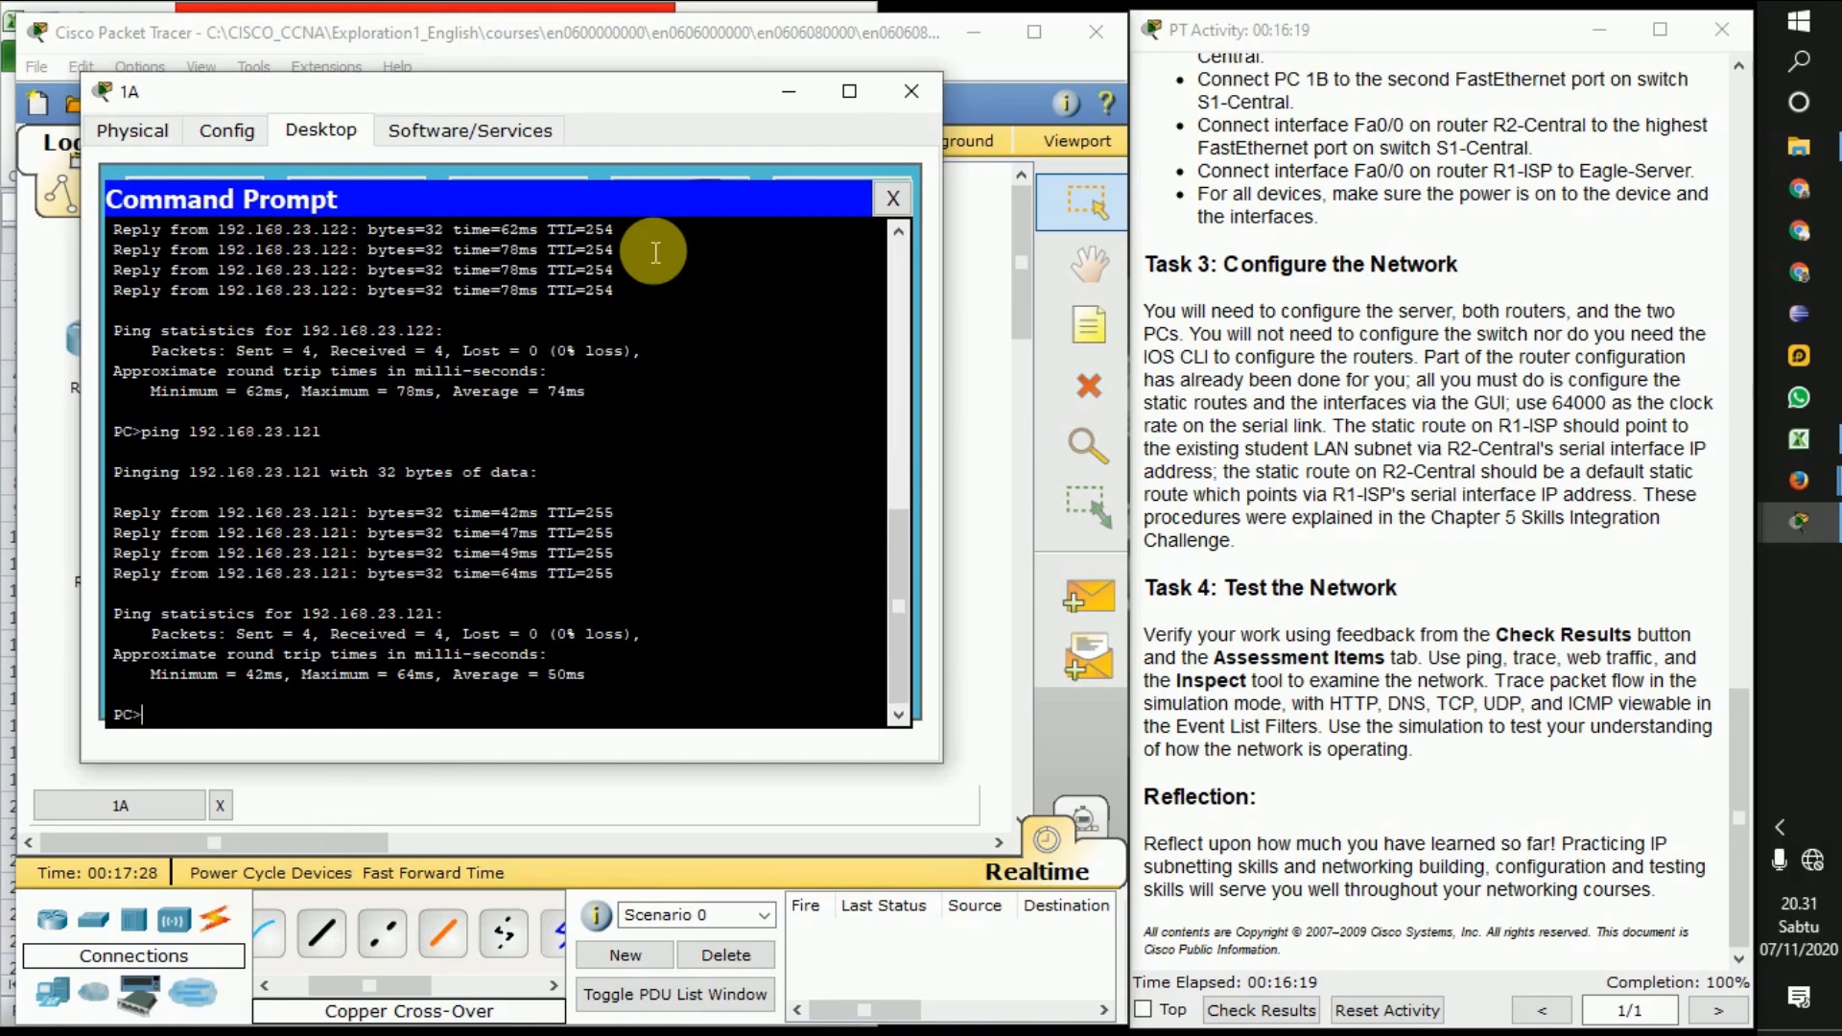
Close PC 1A's Command Prompt and load eagle-server.example.com in its Web Browser to test DNS and HTTP access
click(893, 200)
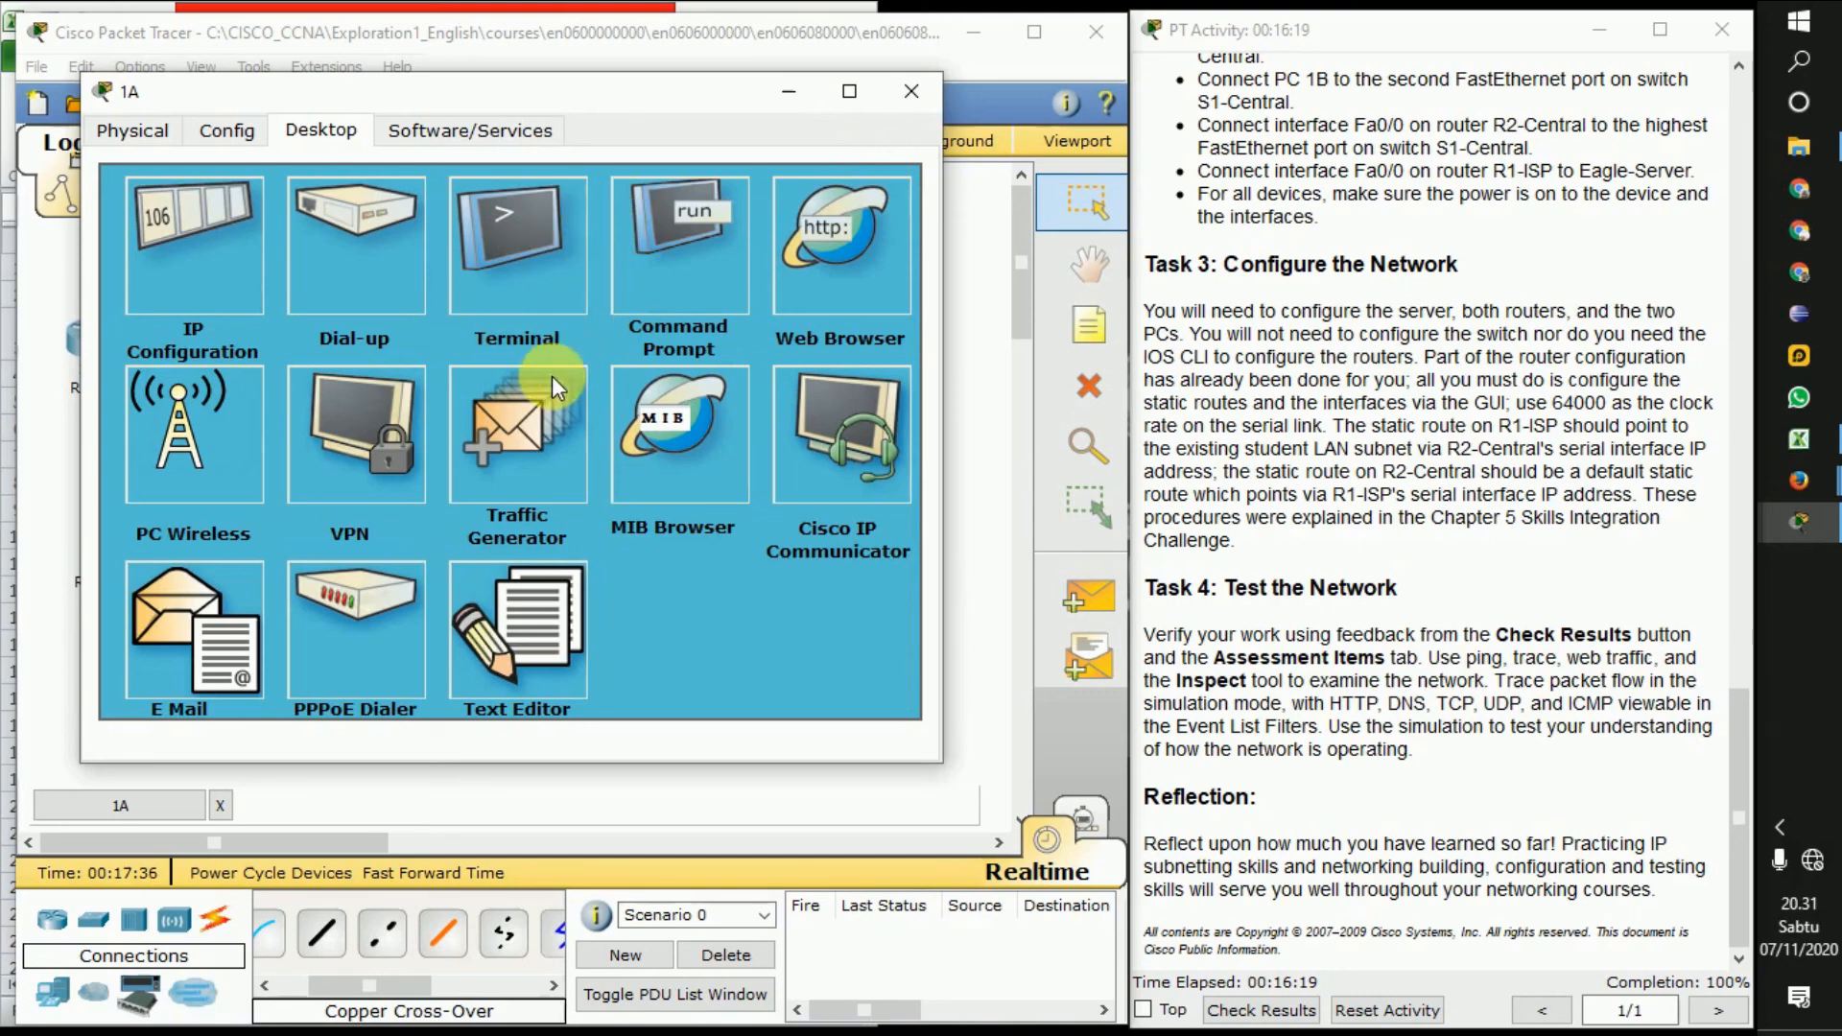
click(856, 267)
click(431, 233)
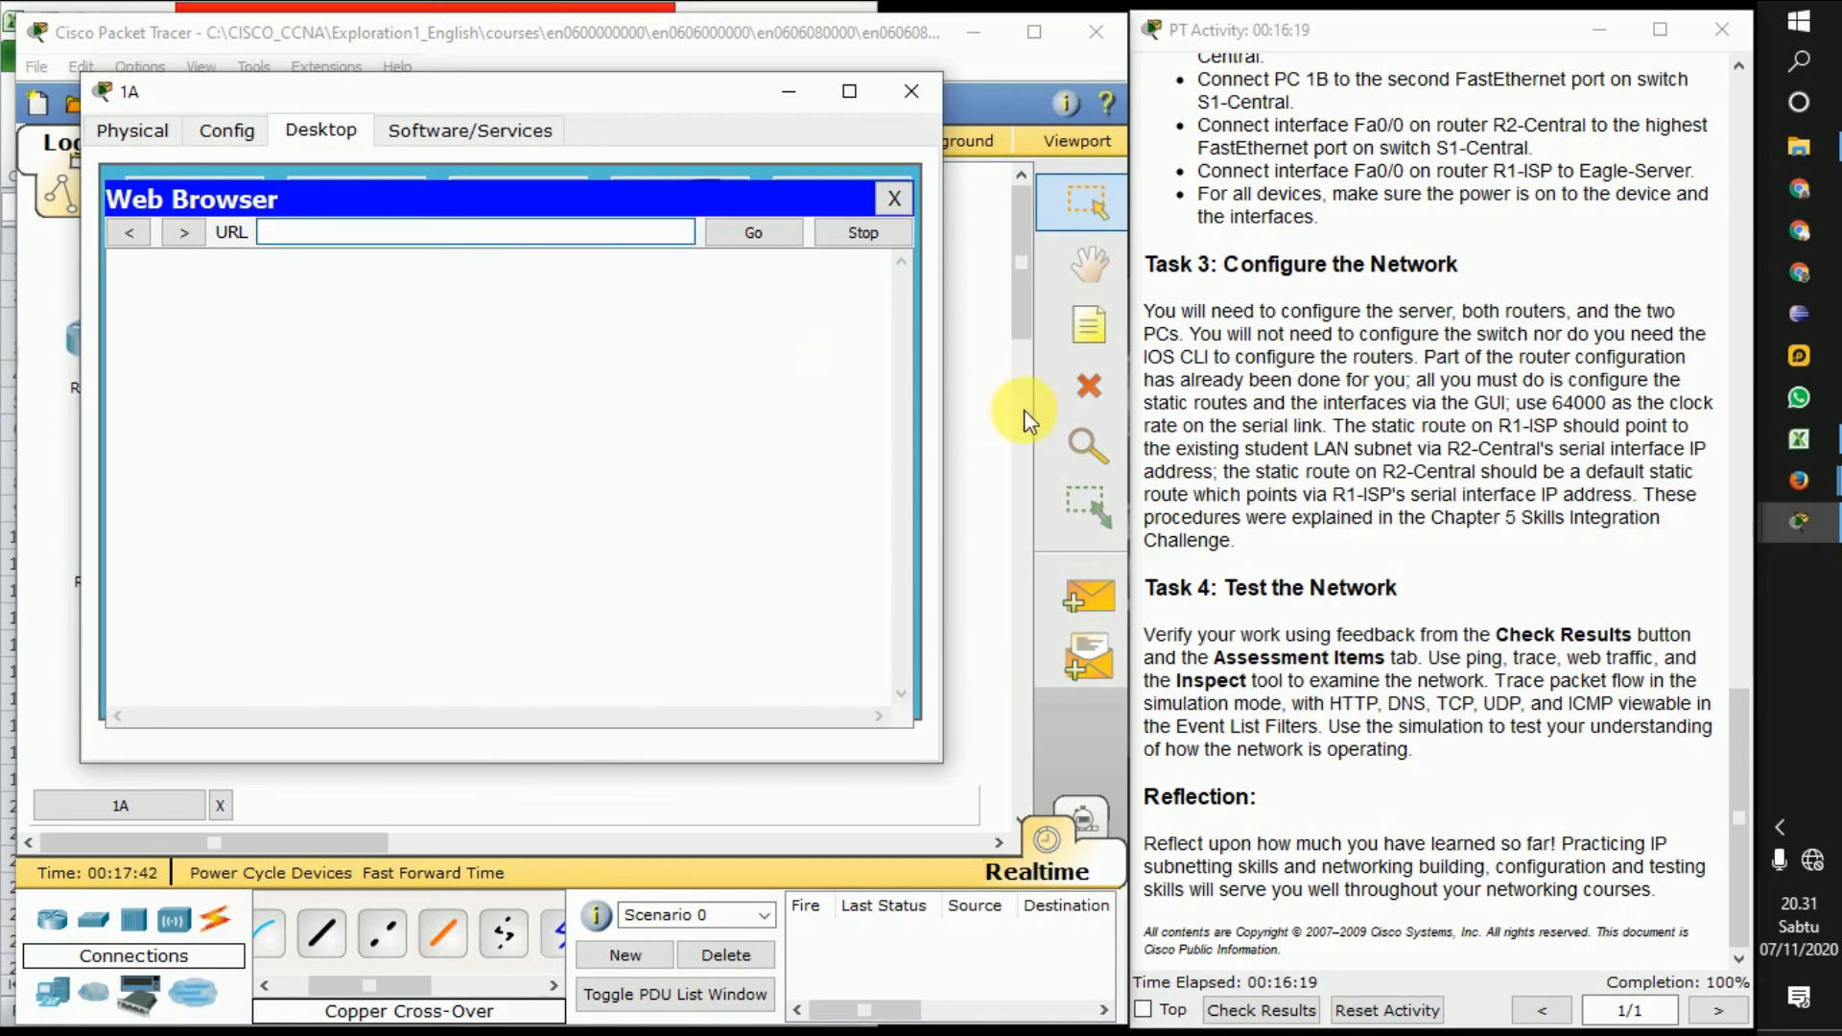
scroll(1289, 423, up, 2)
scroll(1288, 422, up, 3)
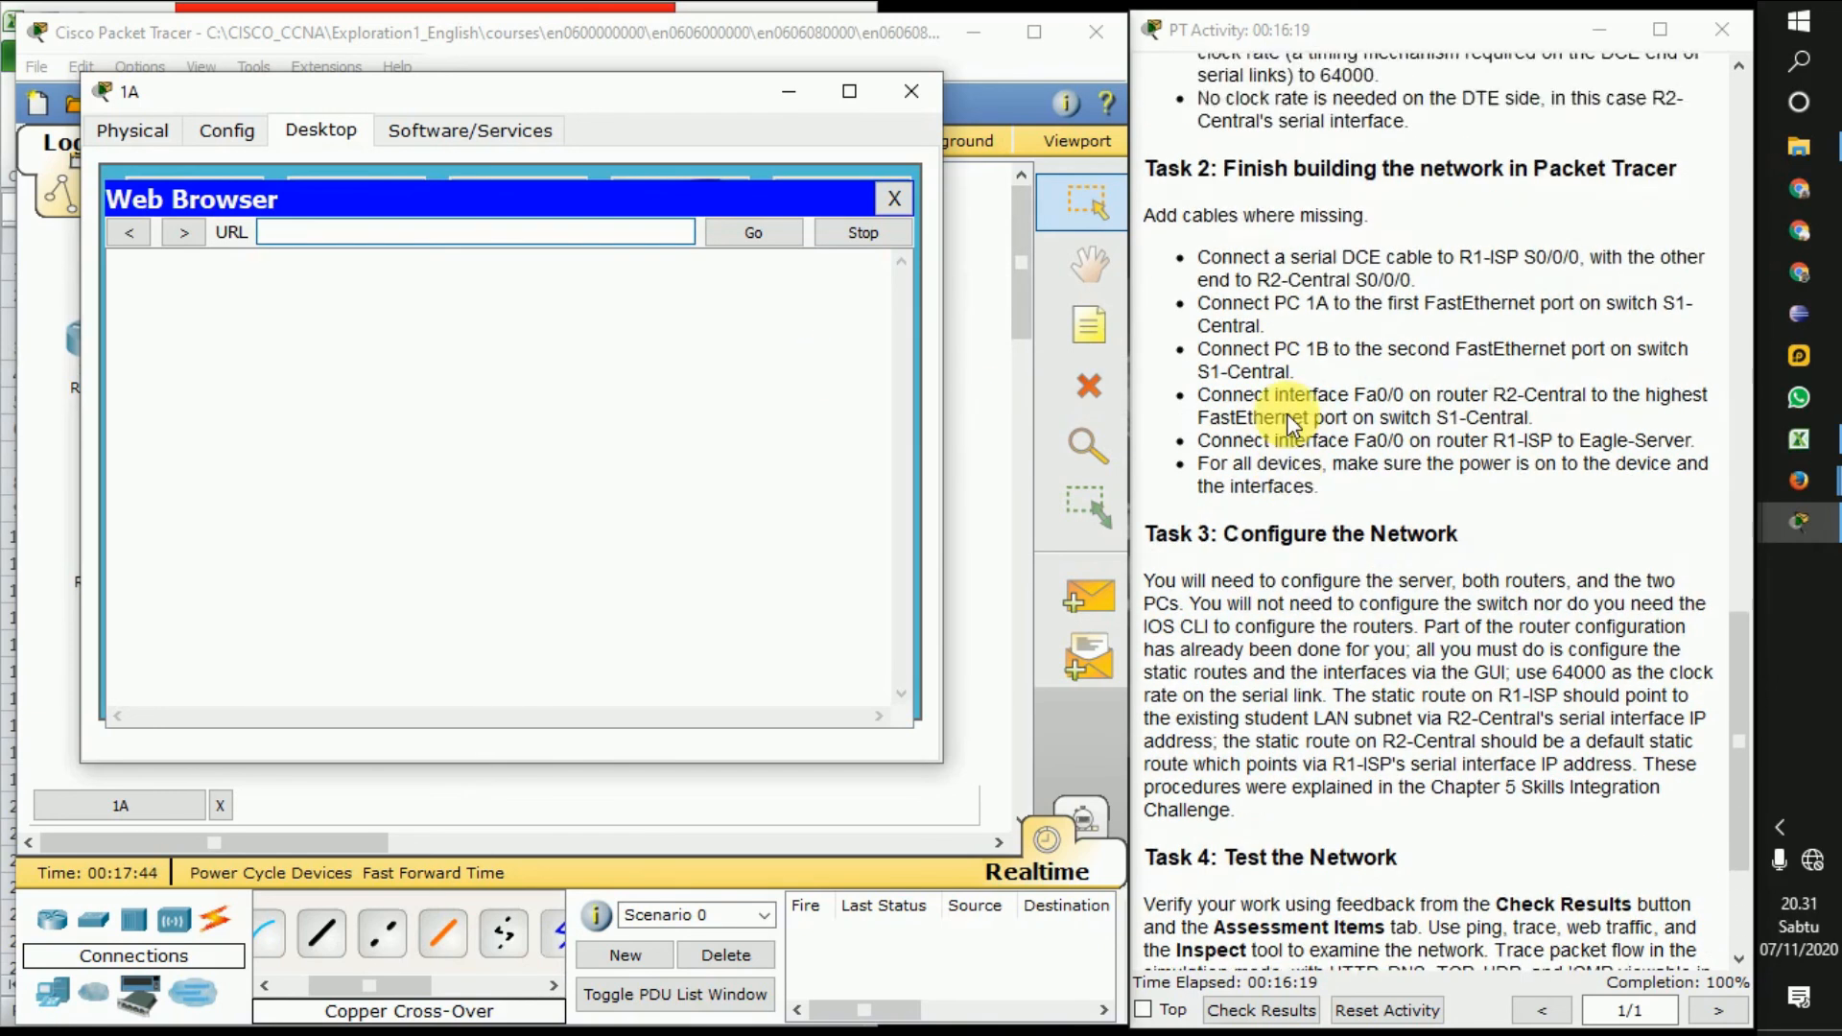
scroll(1288, 422, up, 2)
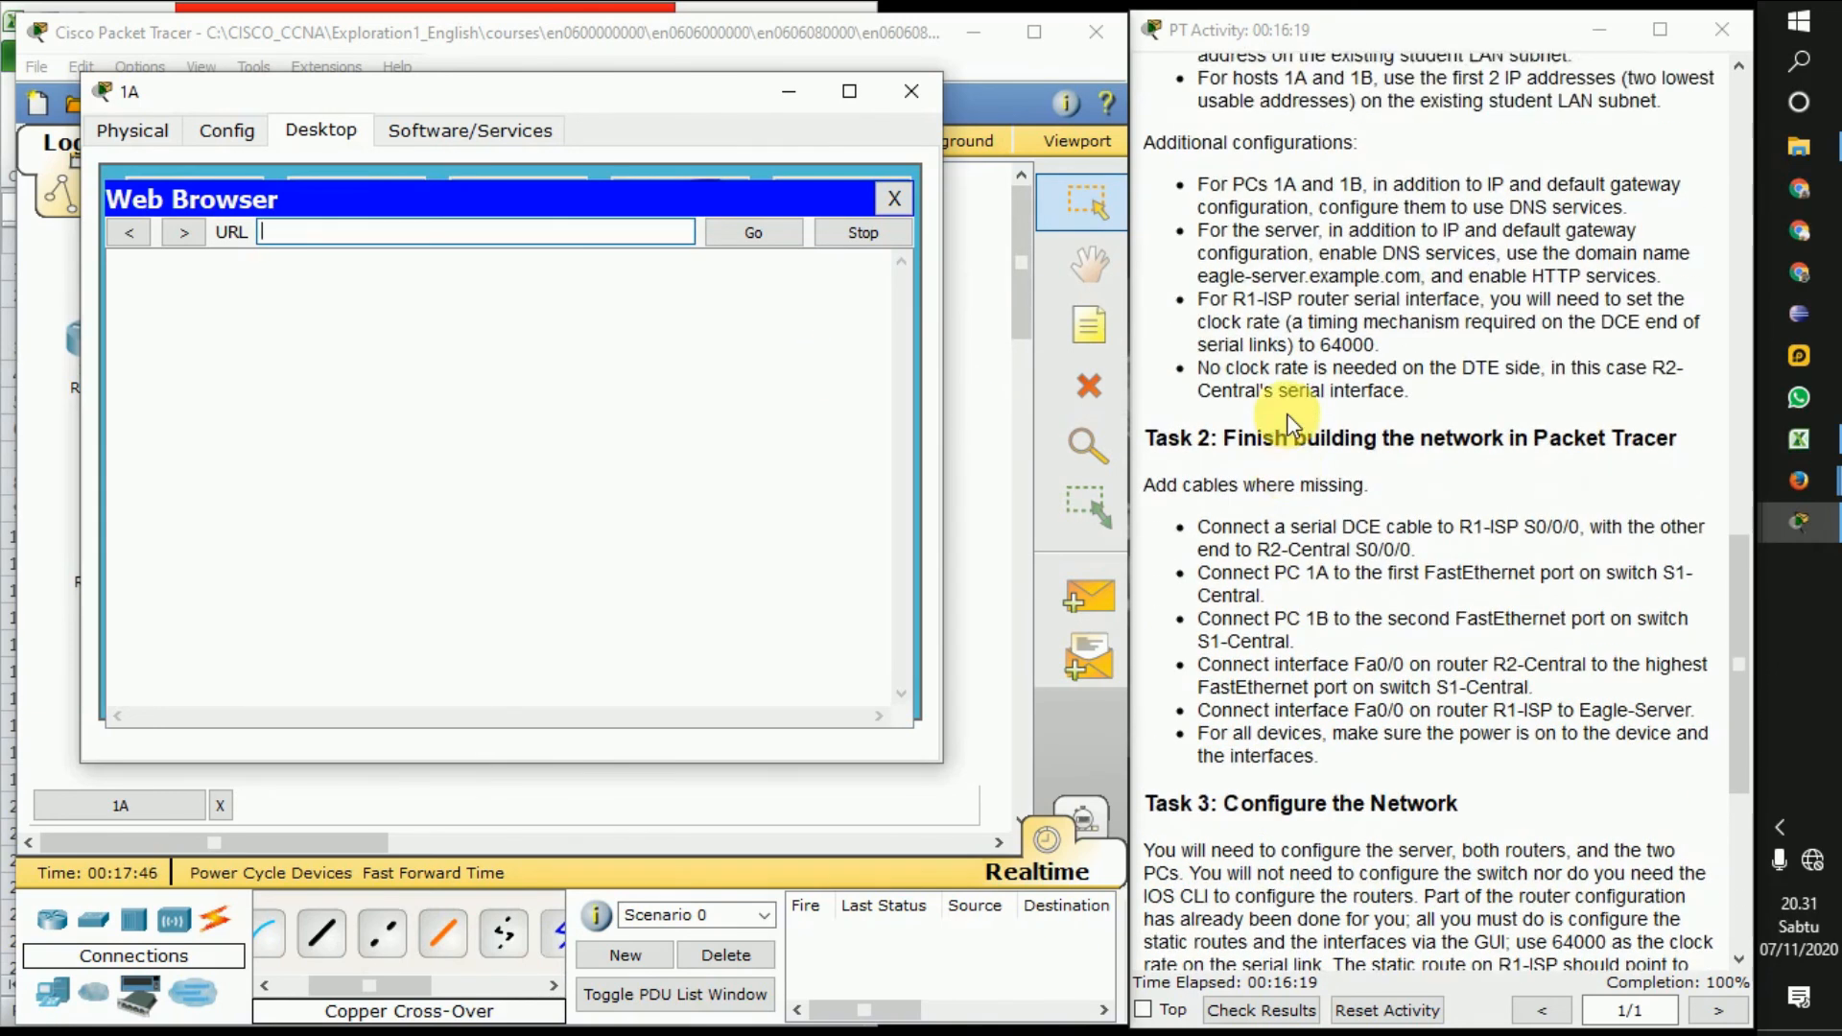
click(547, 235)
text(eagle)
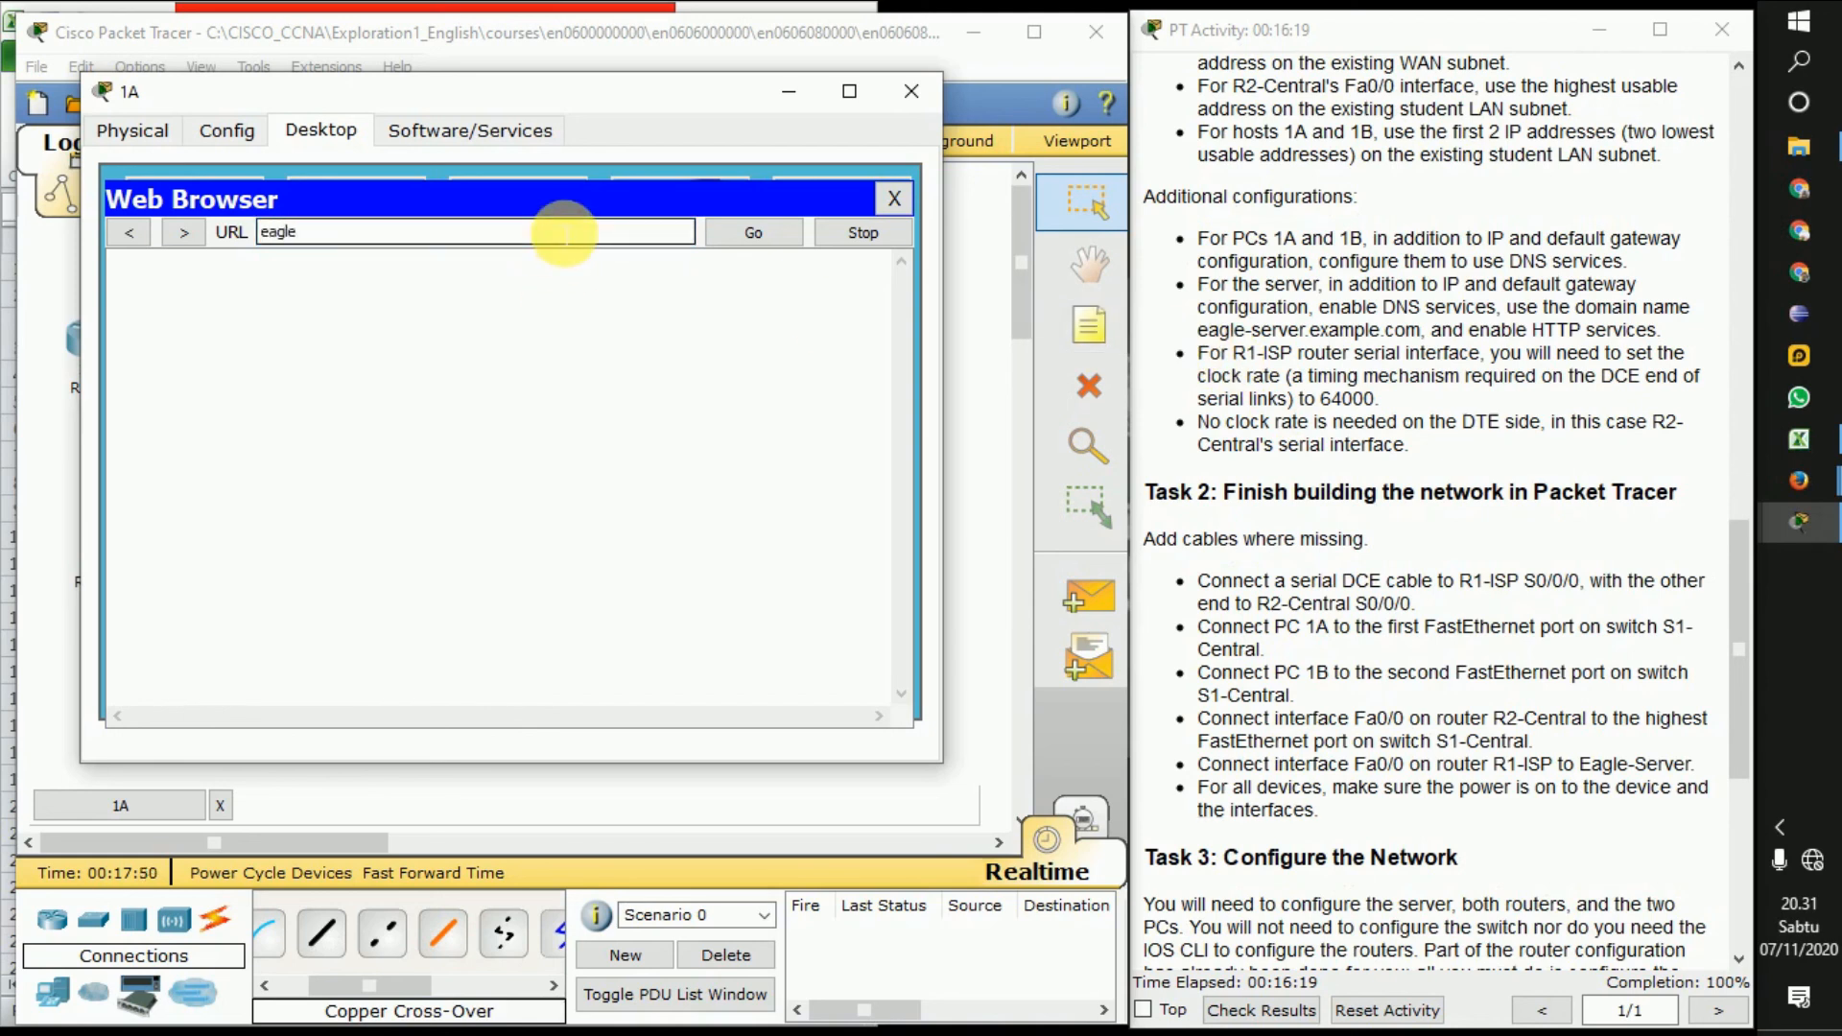
text(-server.example.com)
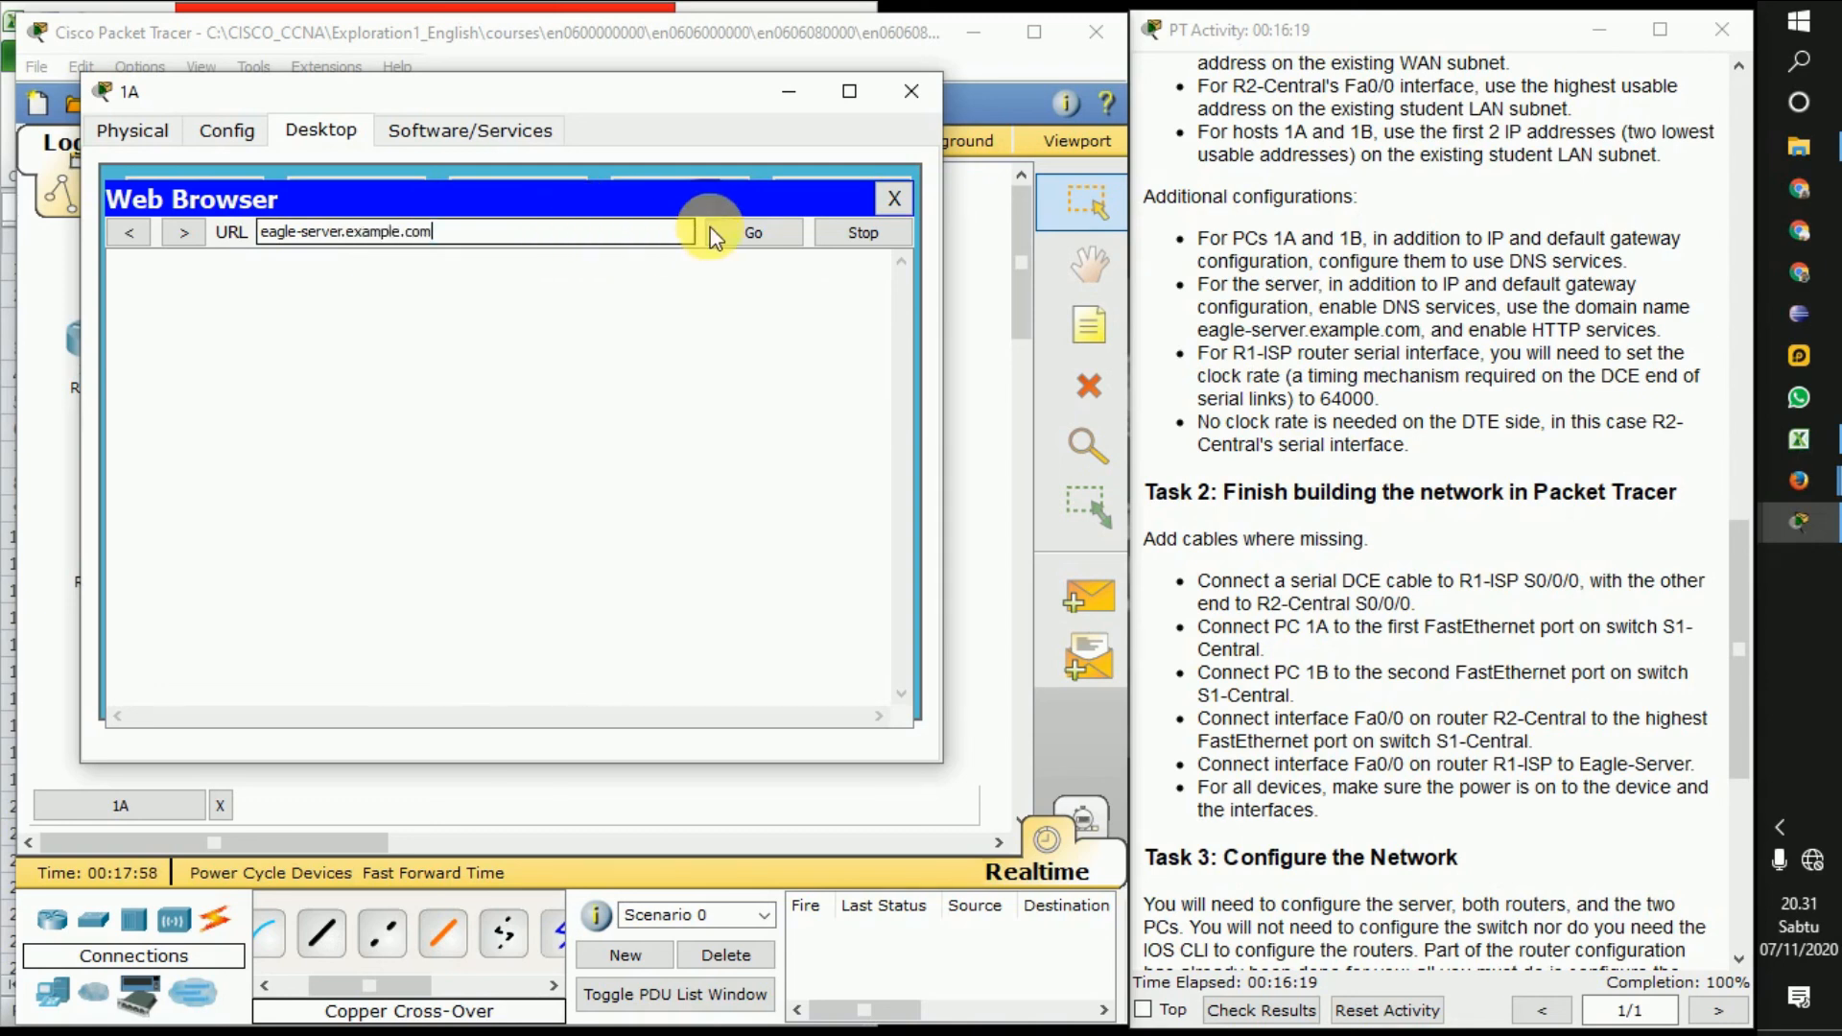
click(749, 236)
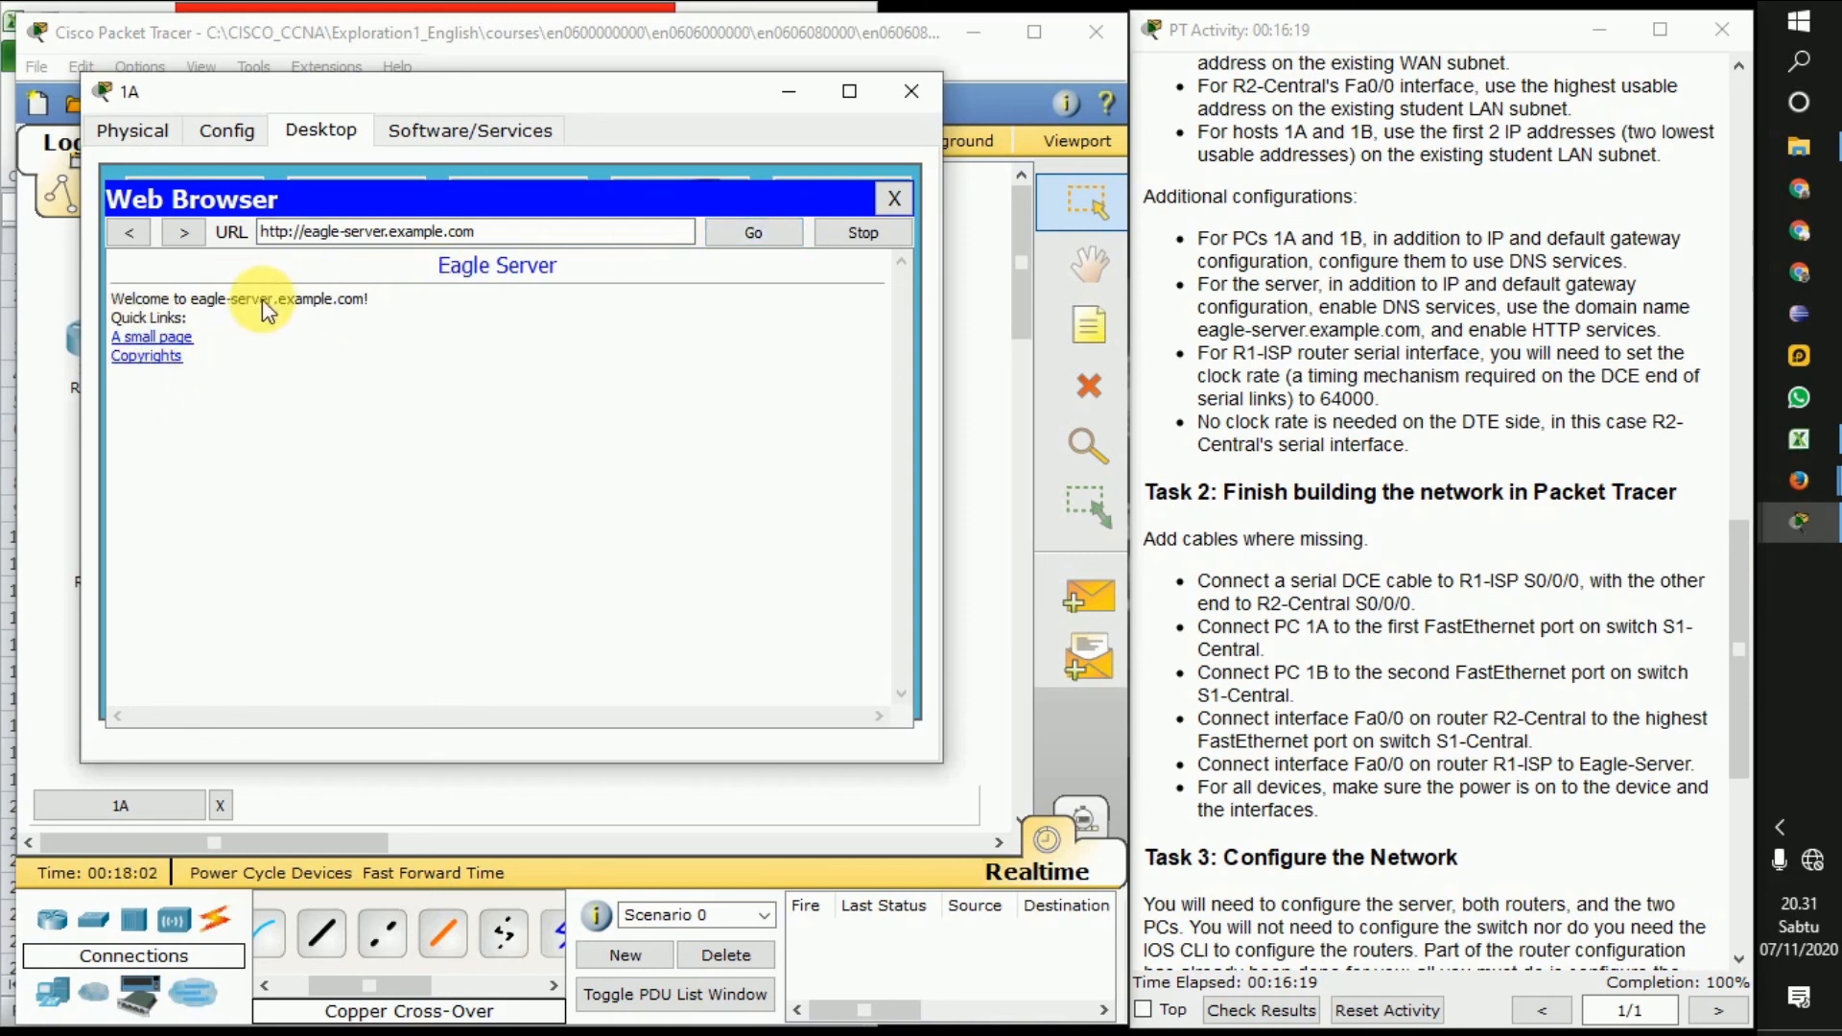
Close the Web Browser and PC 1A's window, and return to the beginning of the activity instructions
click(900, 204)
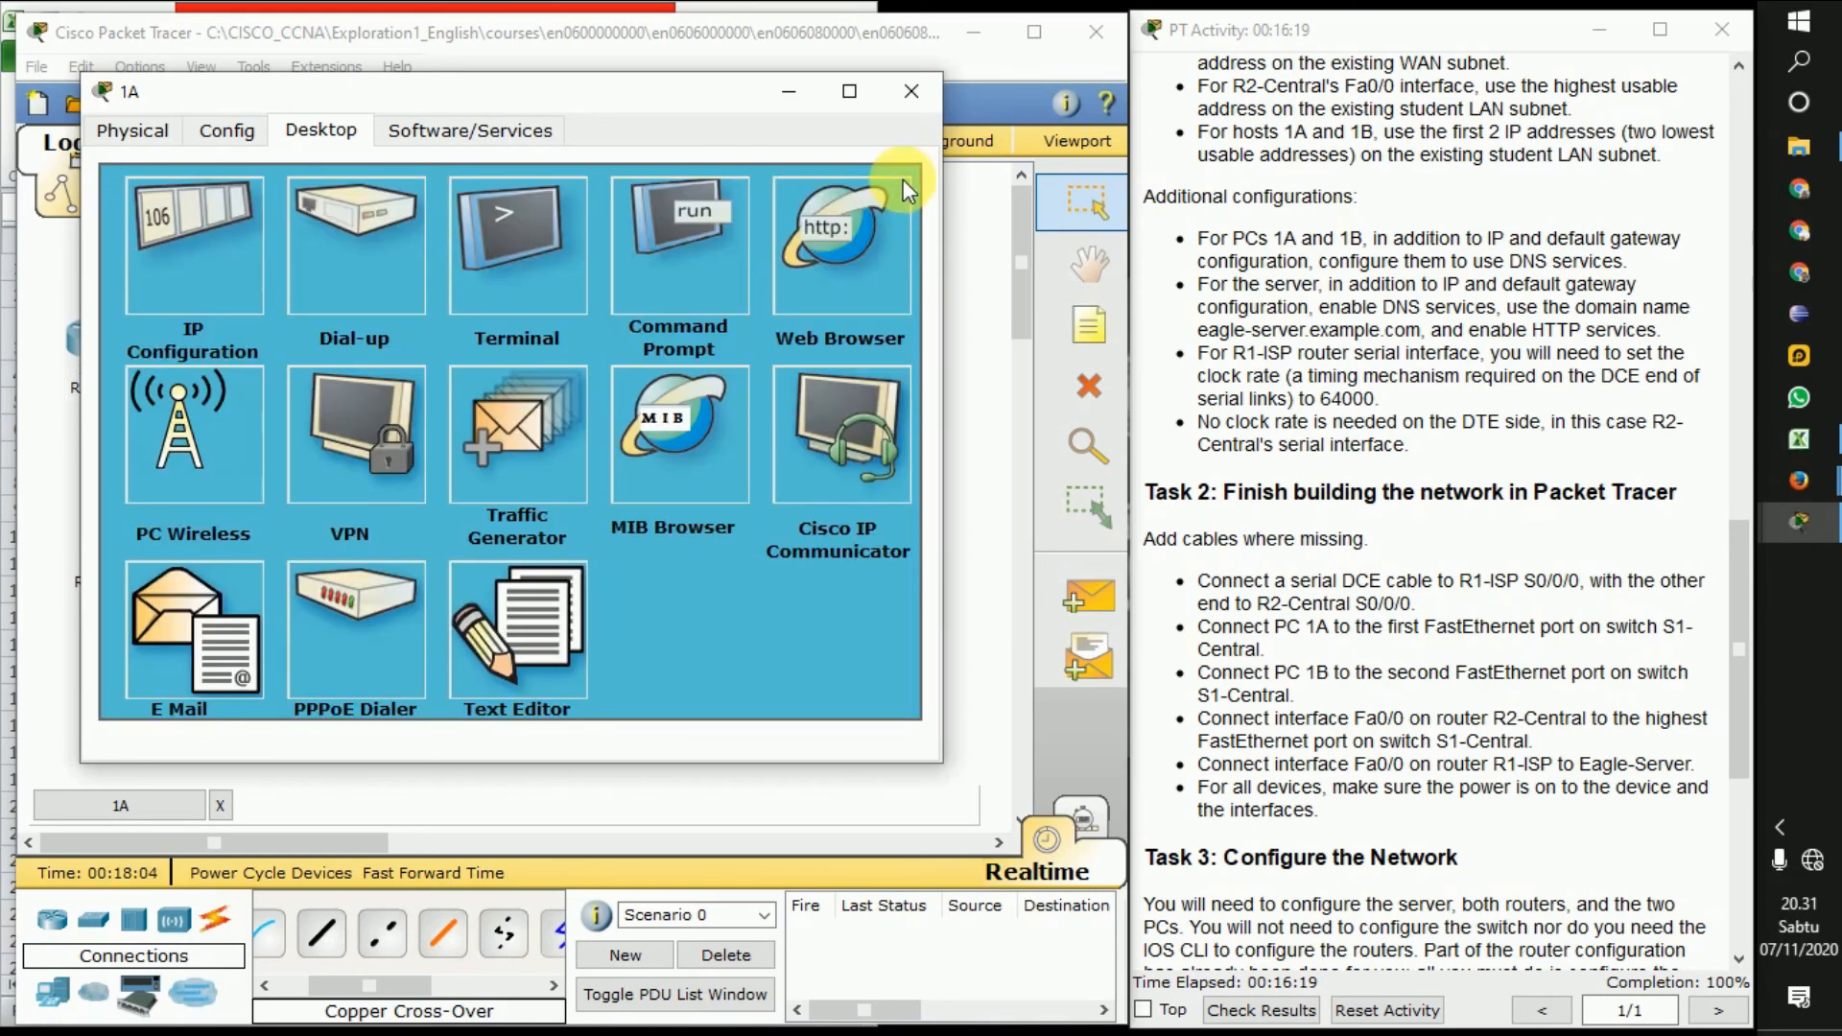
click(924, 106)
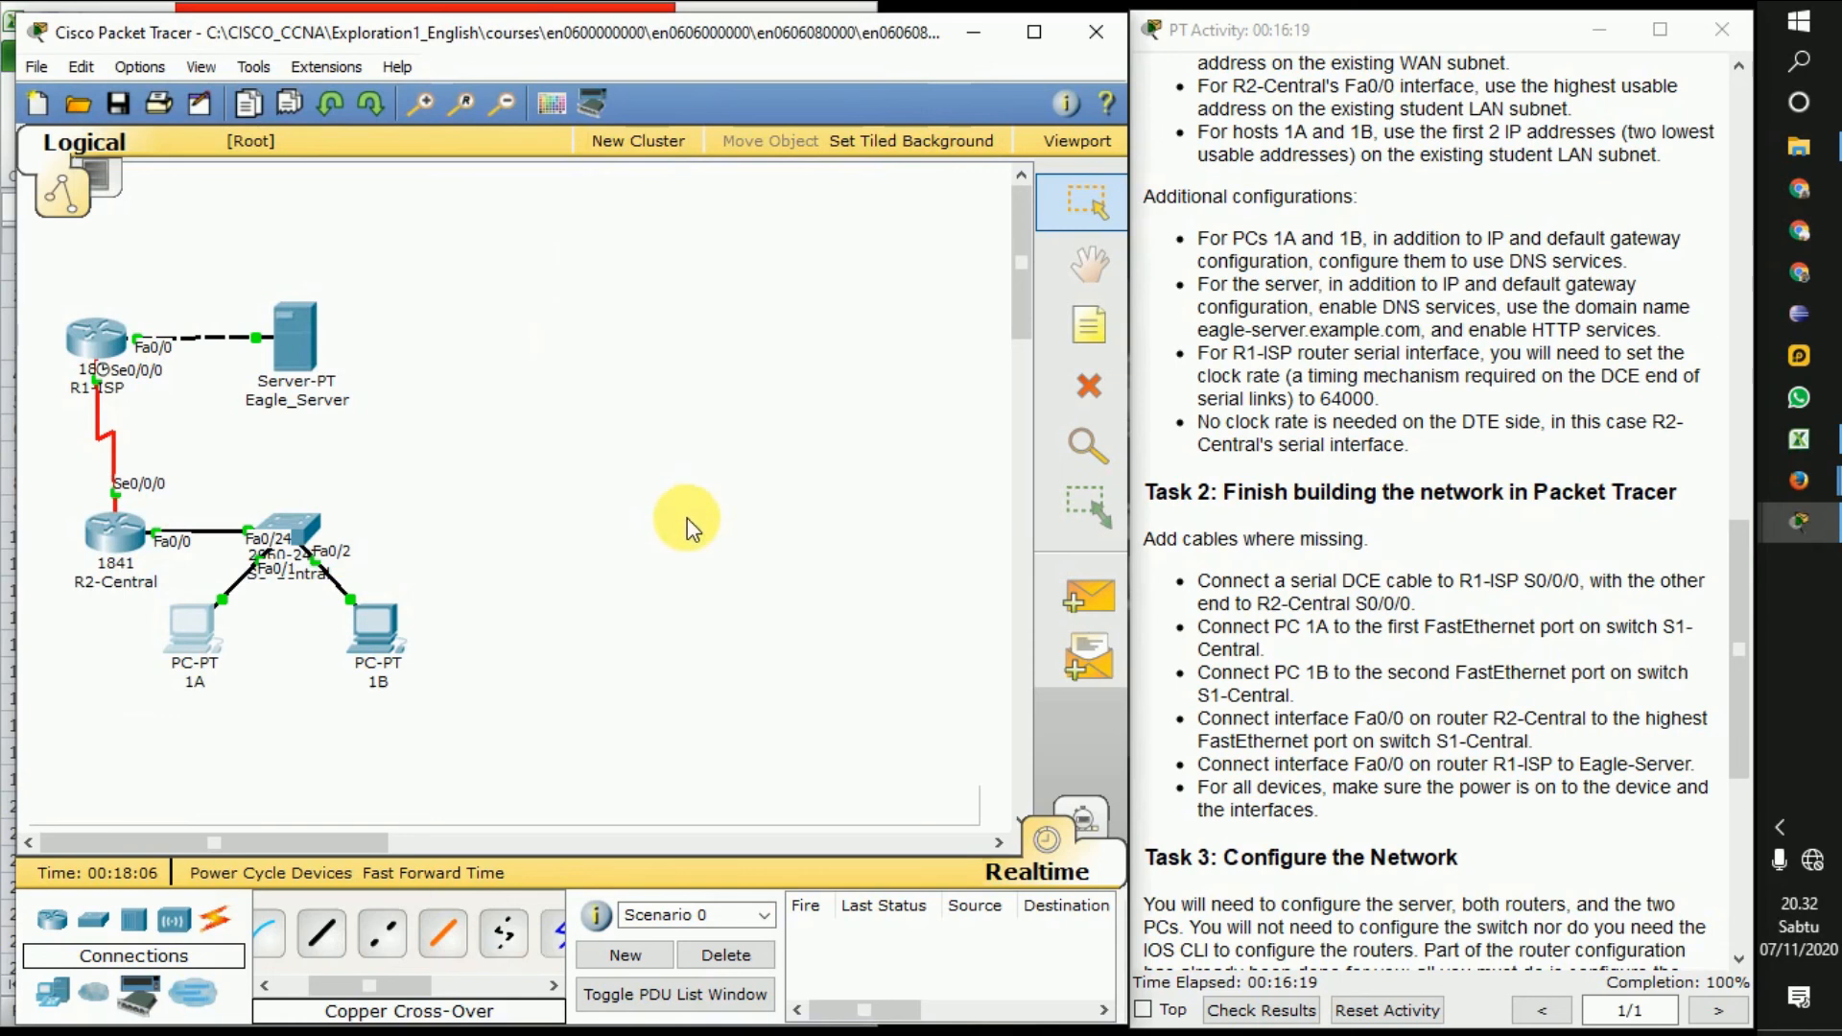
scroll(1382, 534, up, 5)
scroll(1388, 504, up, 5)
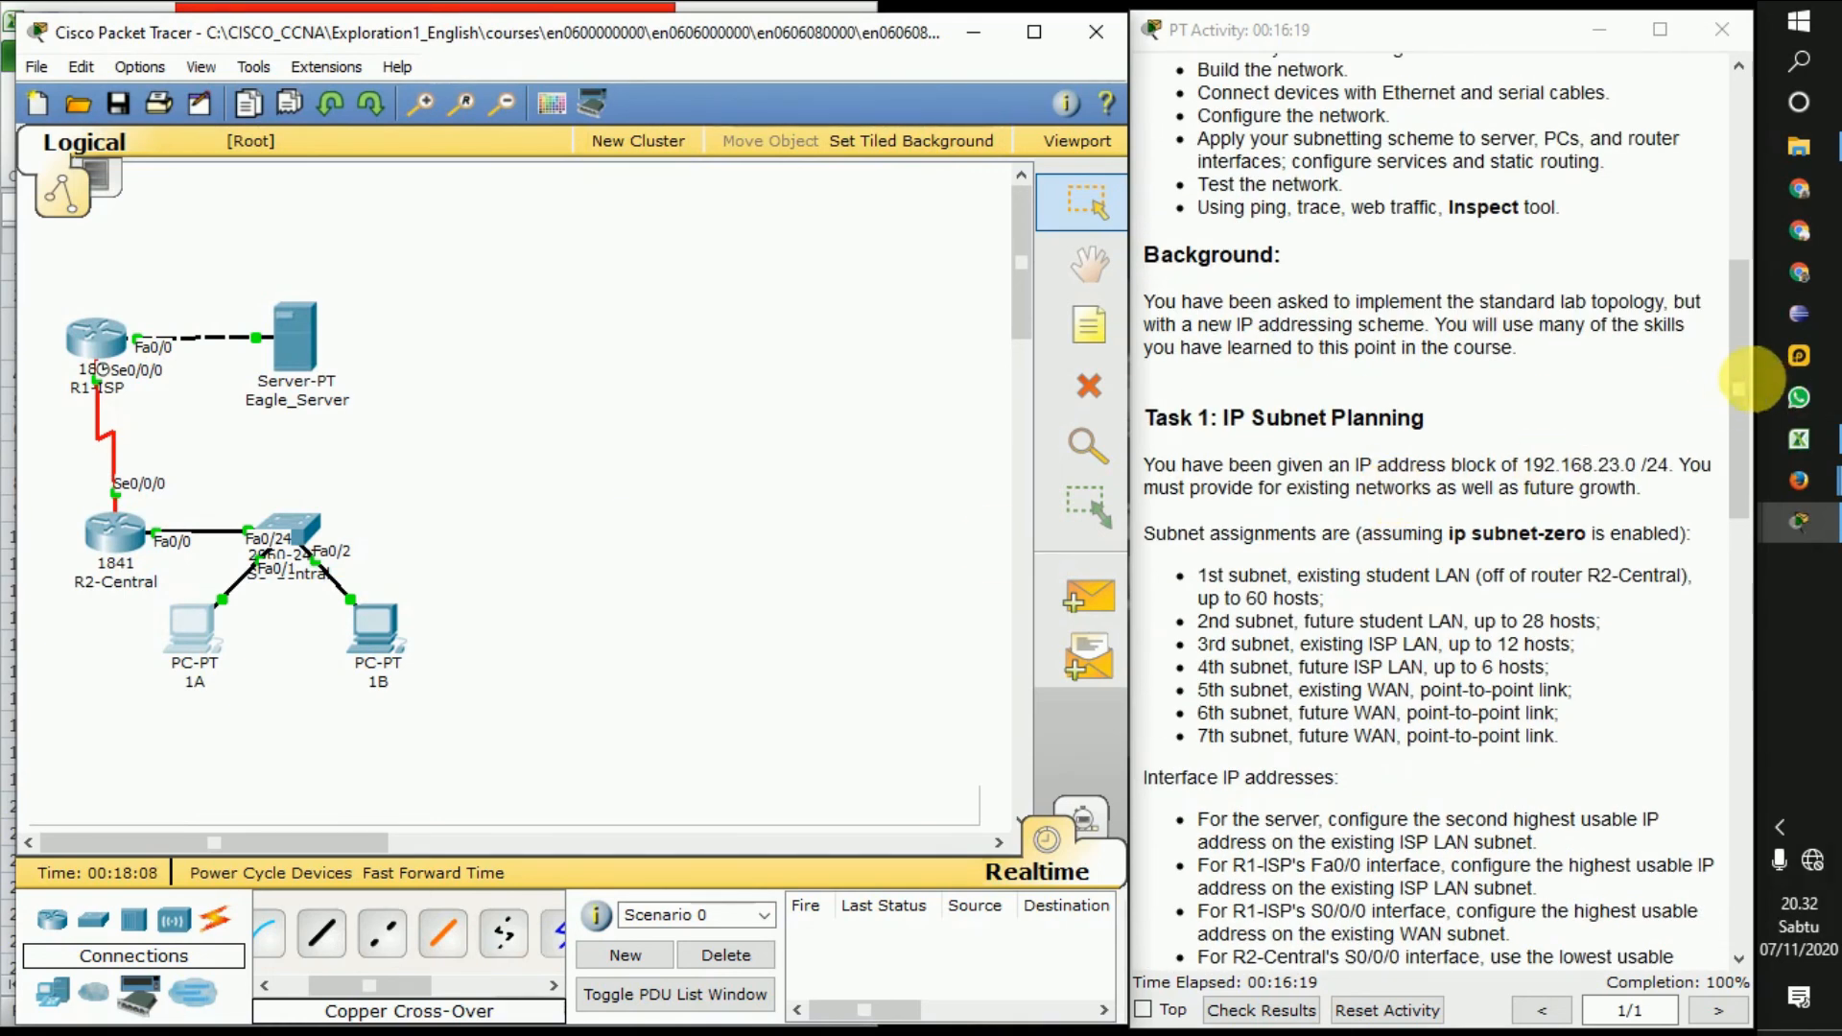
drag(1742, 380, 1740, 159)
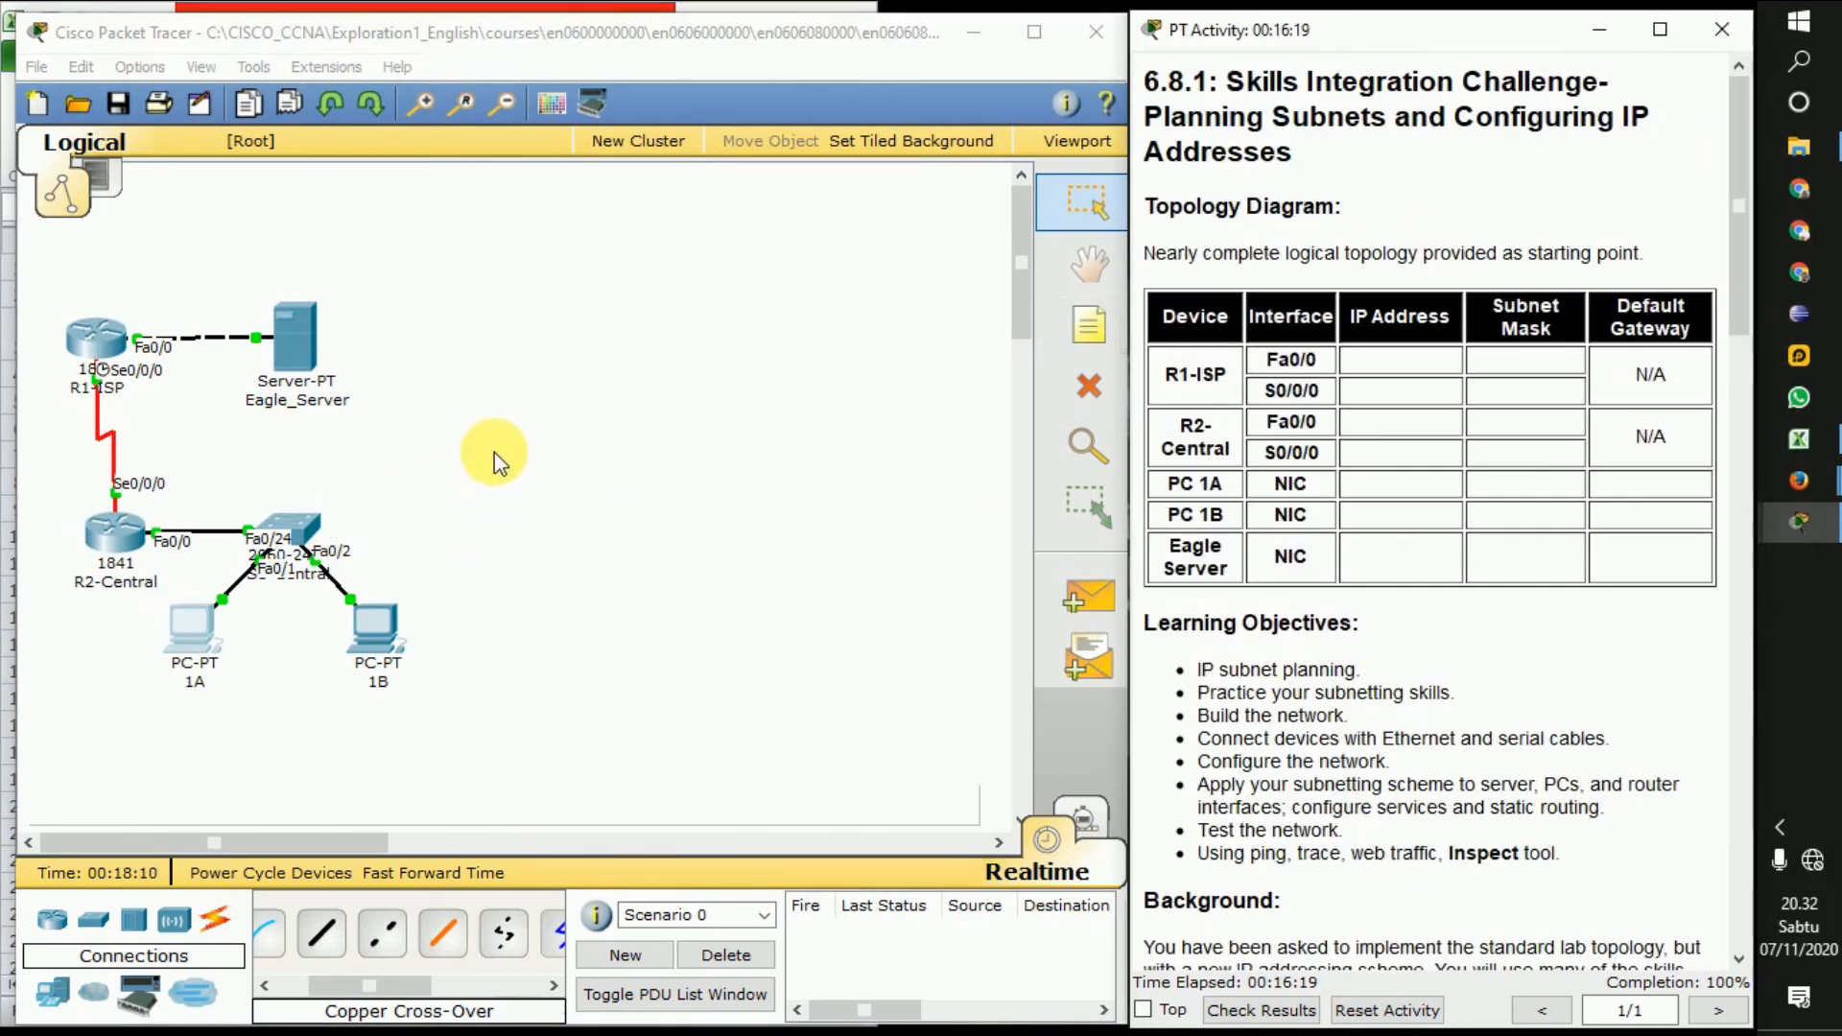